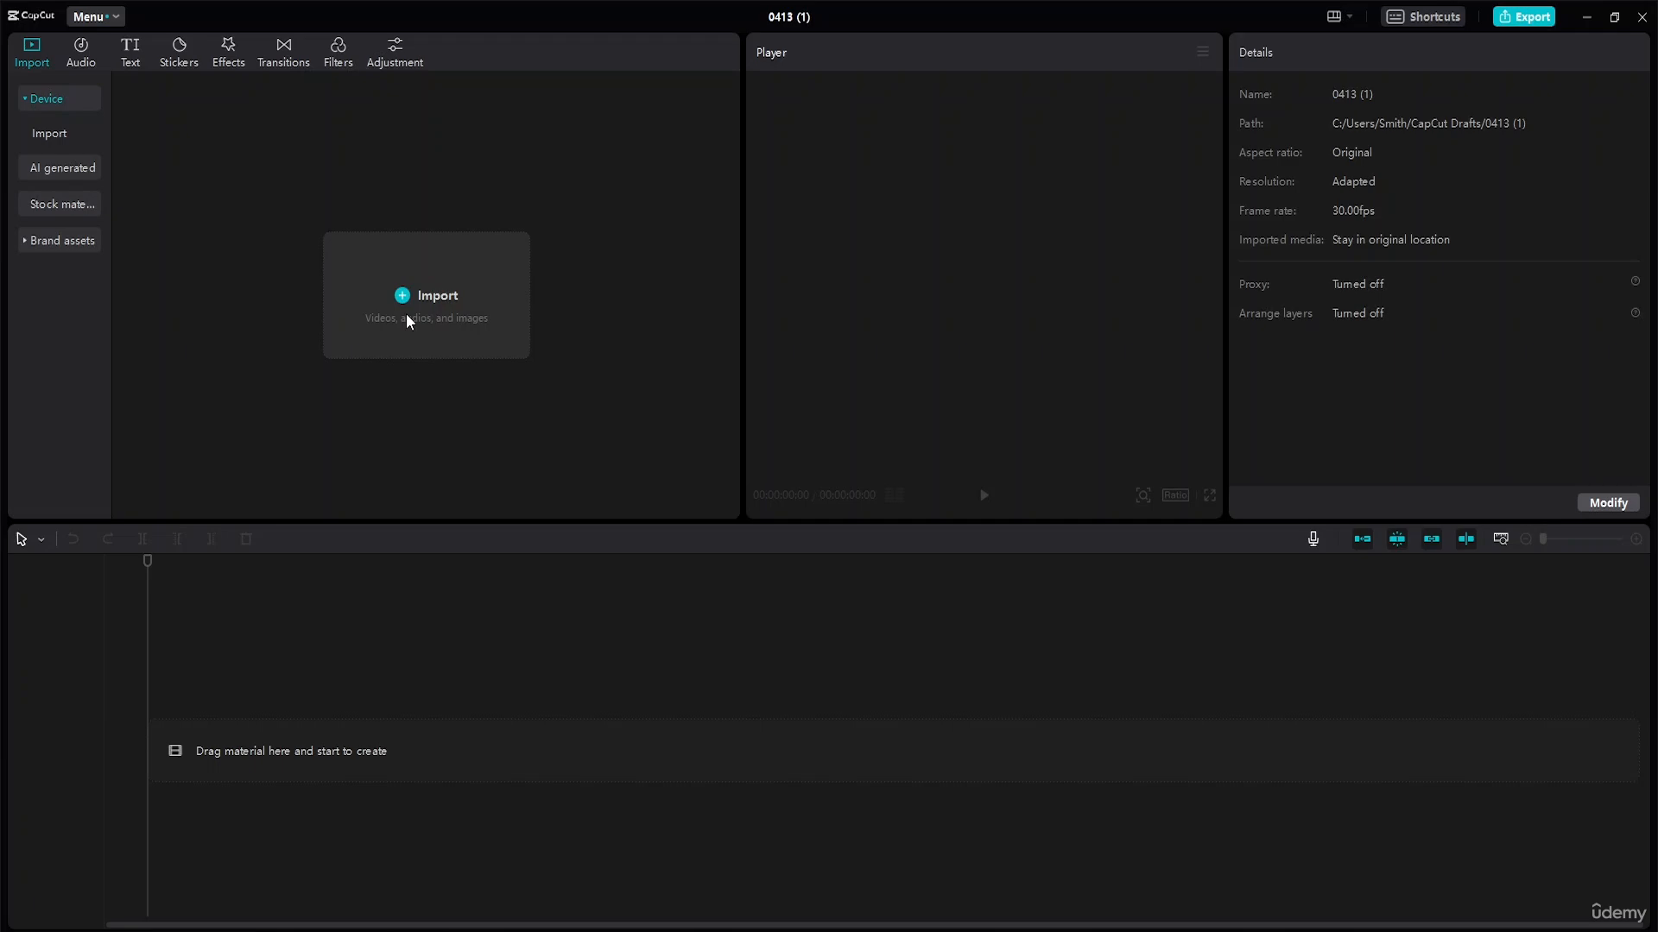
Step: Import better-day-186374 and the 9953721, 9851047 and 18724815 video files from the Downloads folder
{"action": "left_click", "coordinate": [405, 320]}
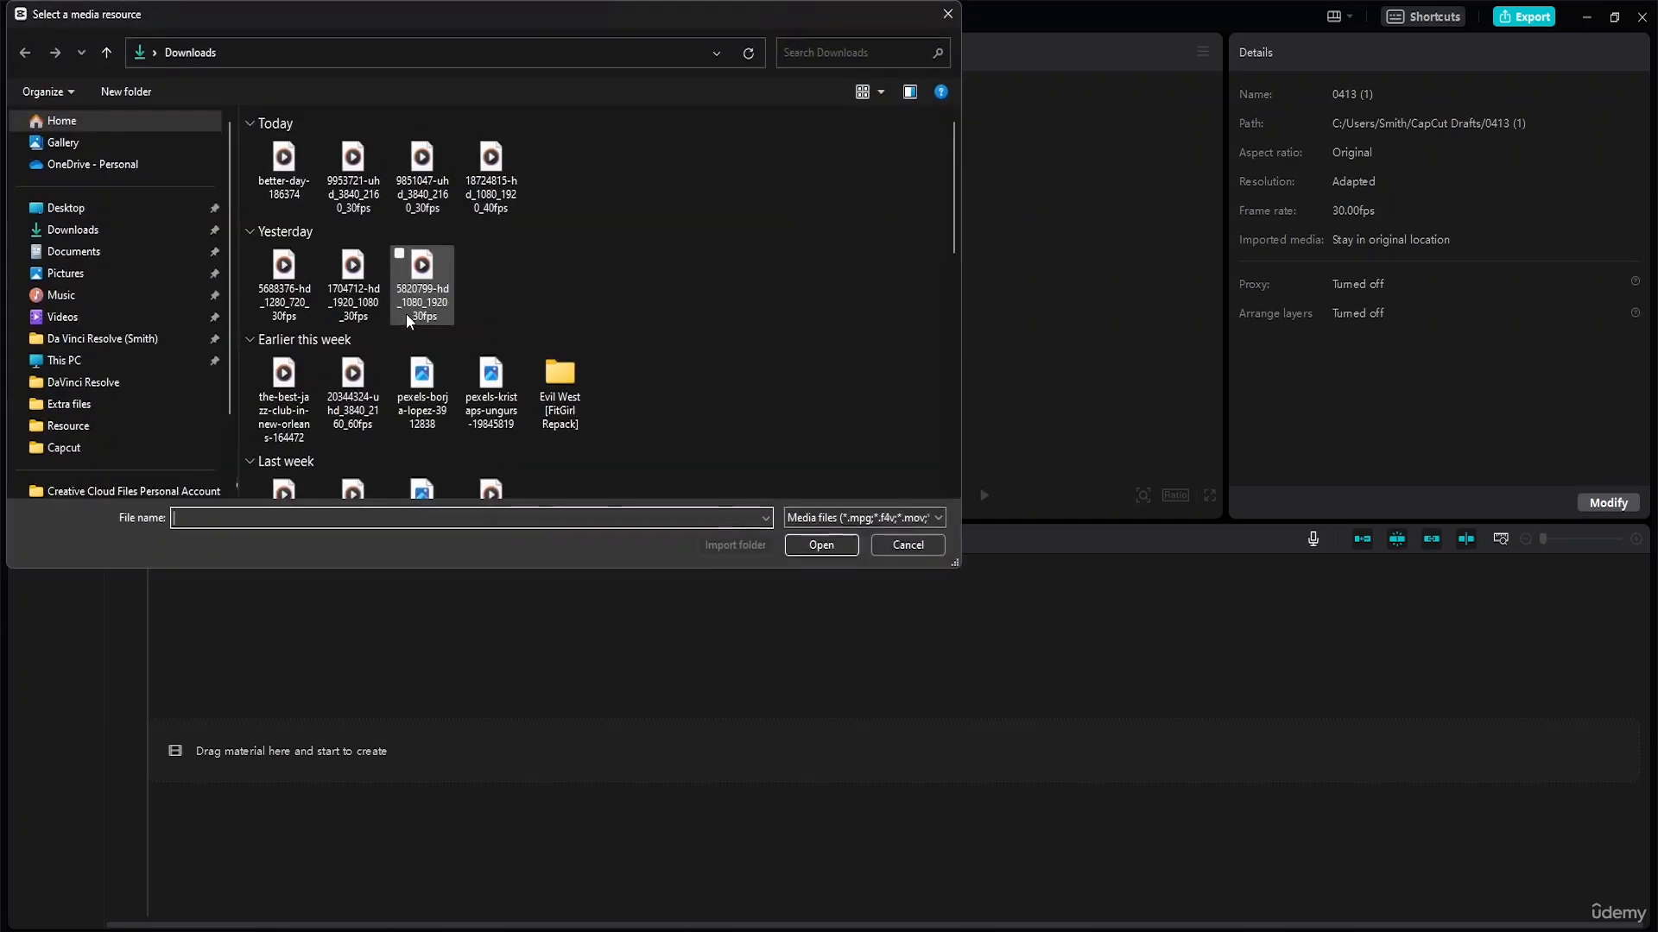
{"action": "left_click_drag", "start_coordinate": [629, 153], "coordinate": [233, 194]}
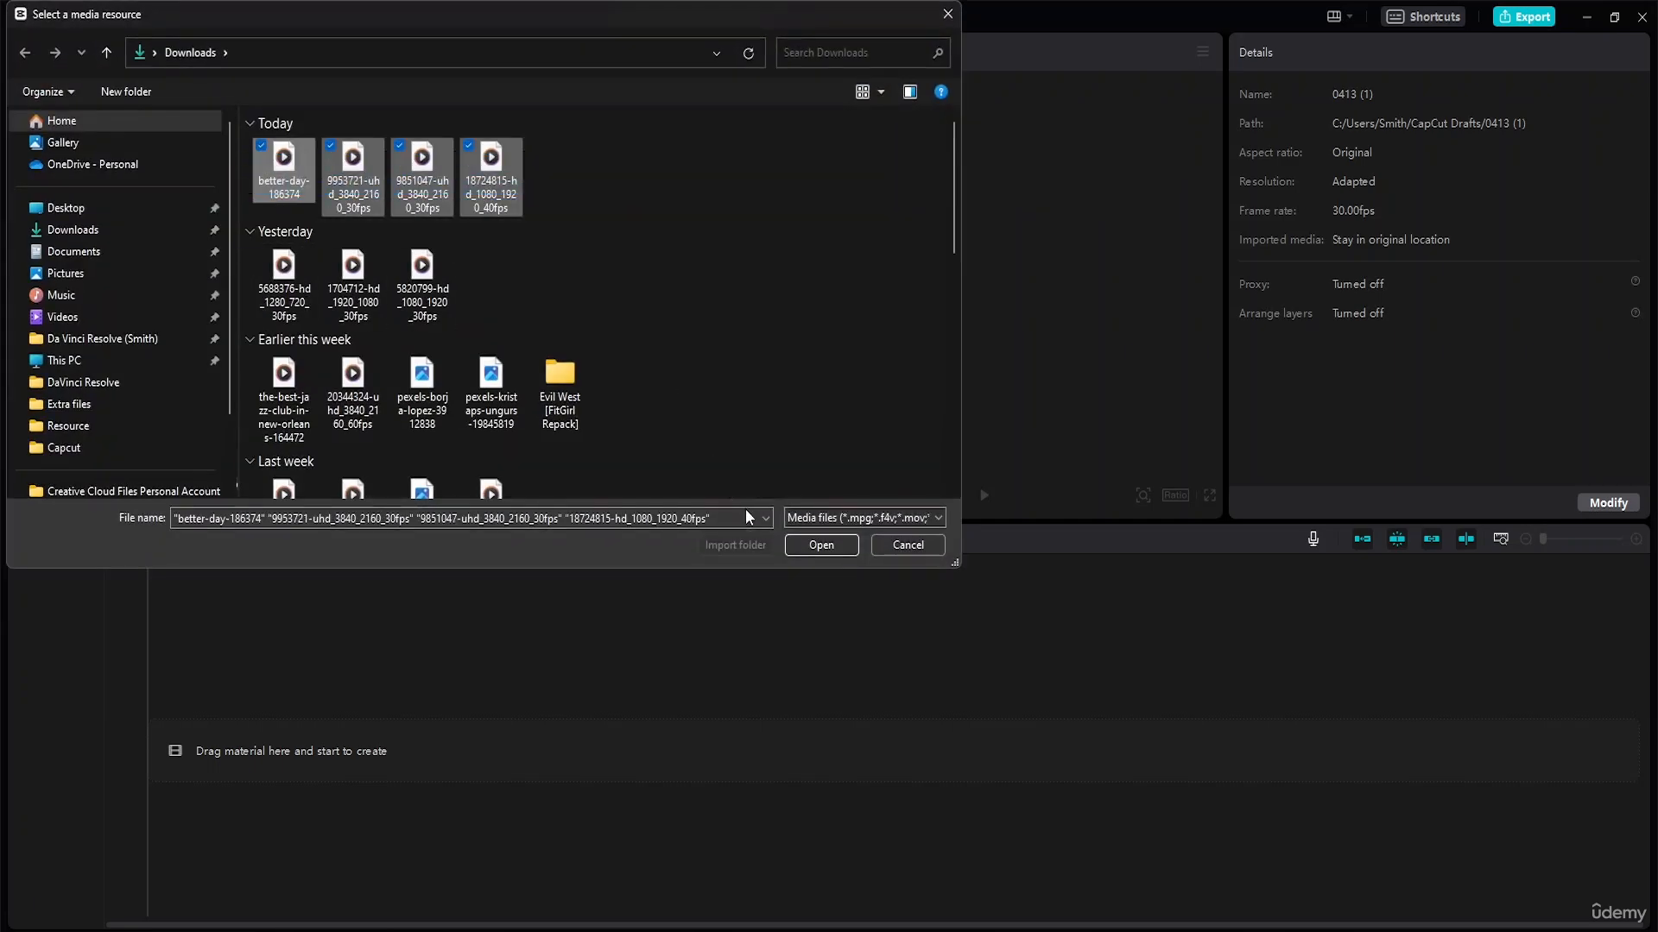
{"action": "key", "text": "Return"}
{"action": "right_click", "coordinate": [432, 332]}
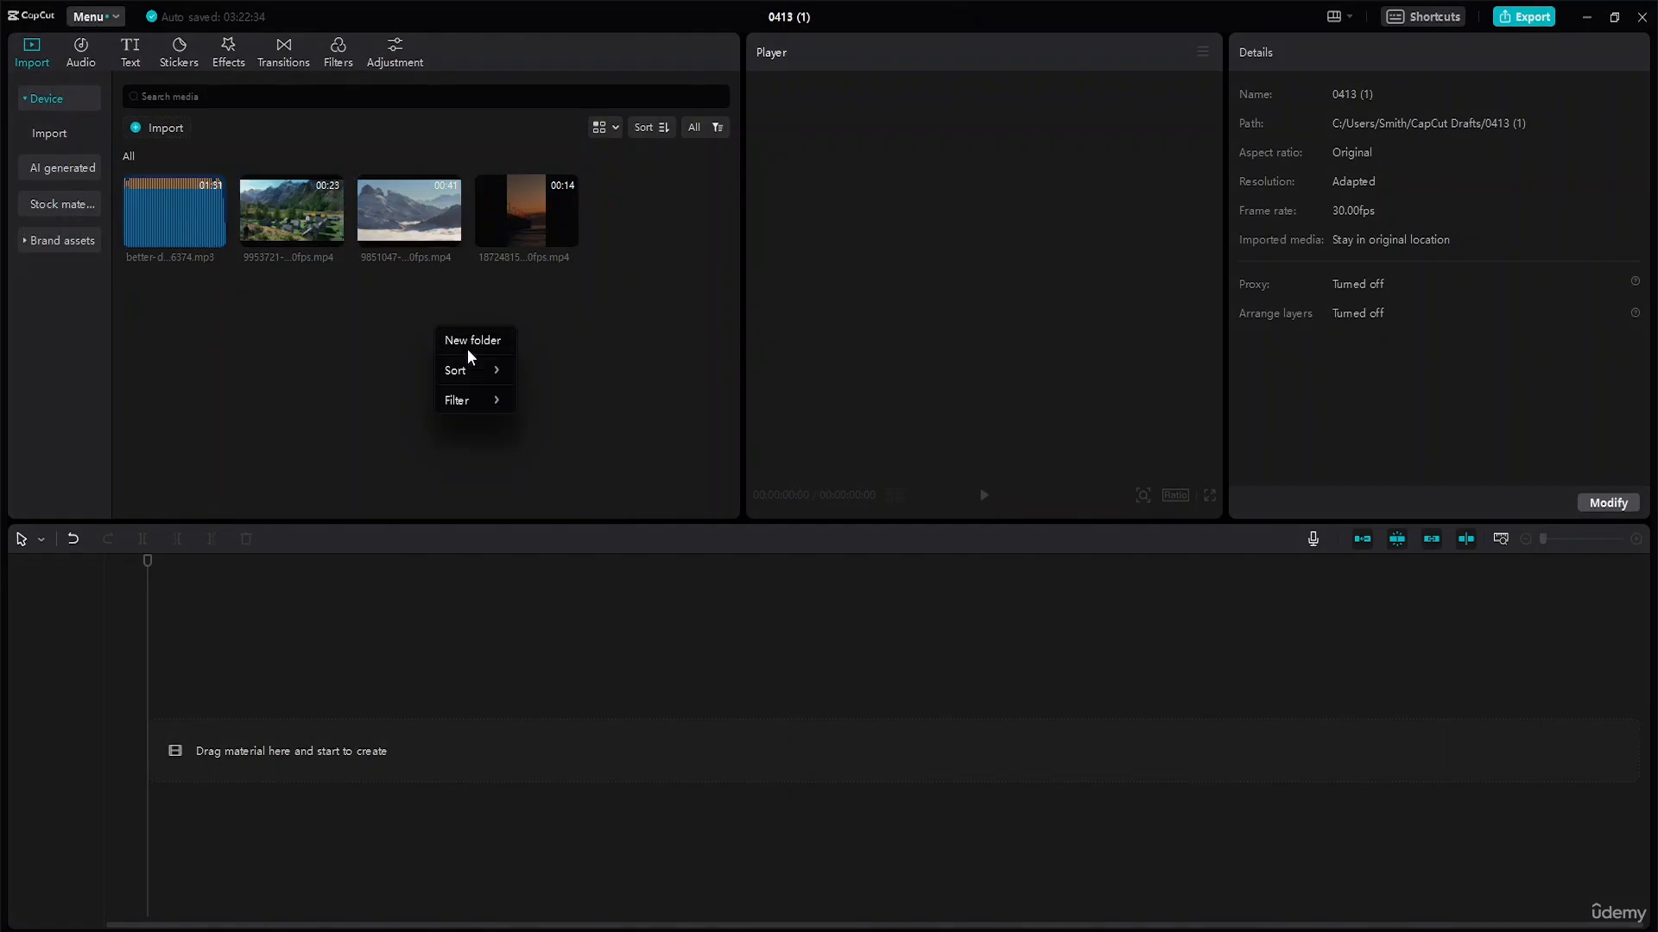
Step: Import the 5688376, 1704712 and 5820799 video files from Downloads into the project media
{"action": "left_click", "coordinate": [164, 126]}
{"action": "left_click", "coordinate": [422, 268]}
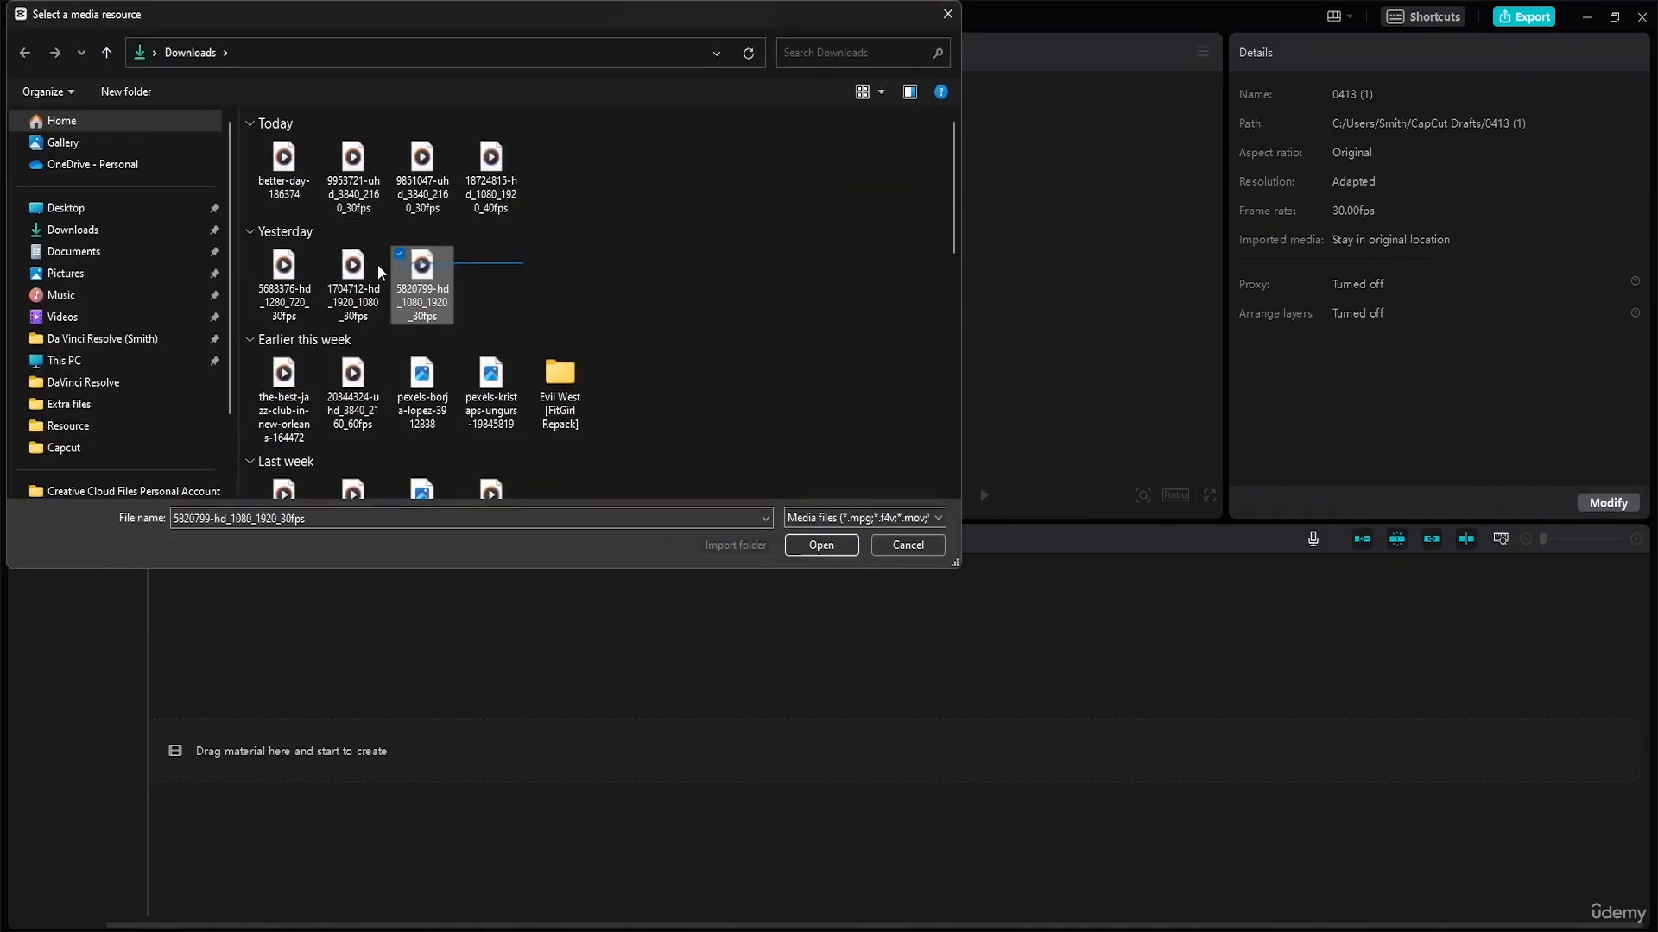
{"action": "left_click", "coordinate": [284, 268], "text": "shift"}
{"action": "left_click", "coordinate": [818, 546]}
{"action": "left_click", "coordinate": [541, 351]}
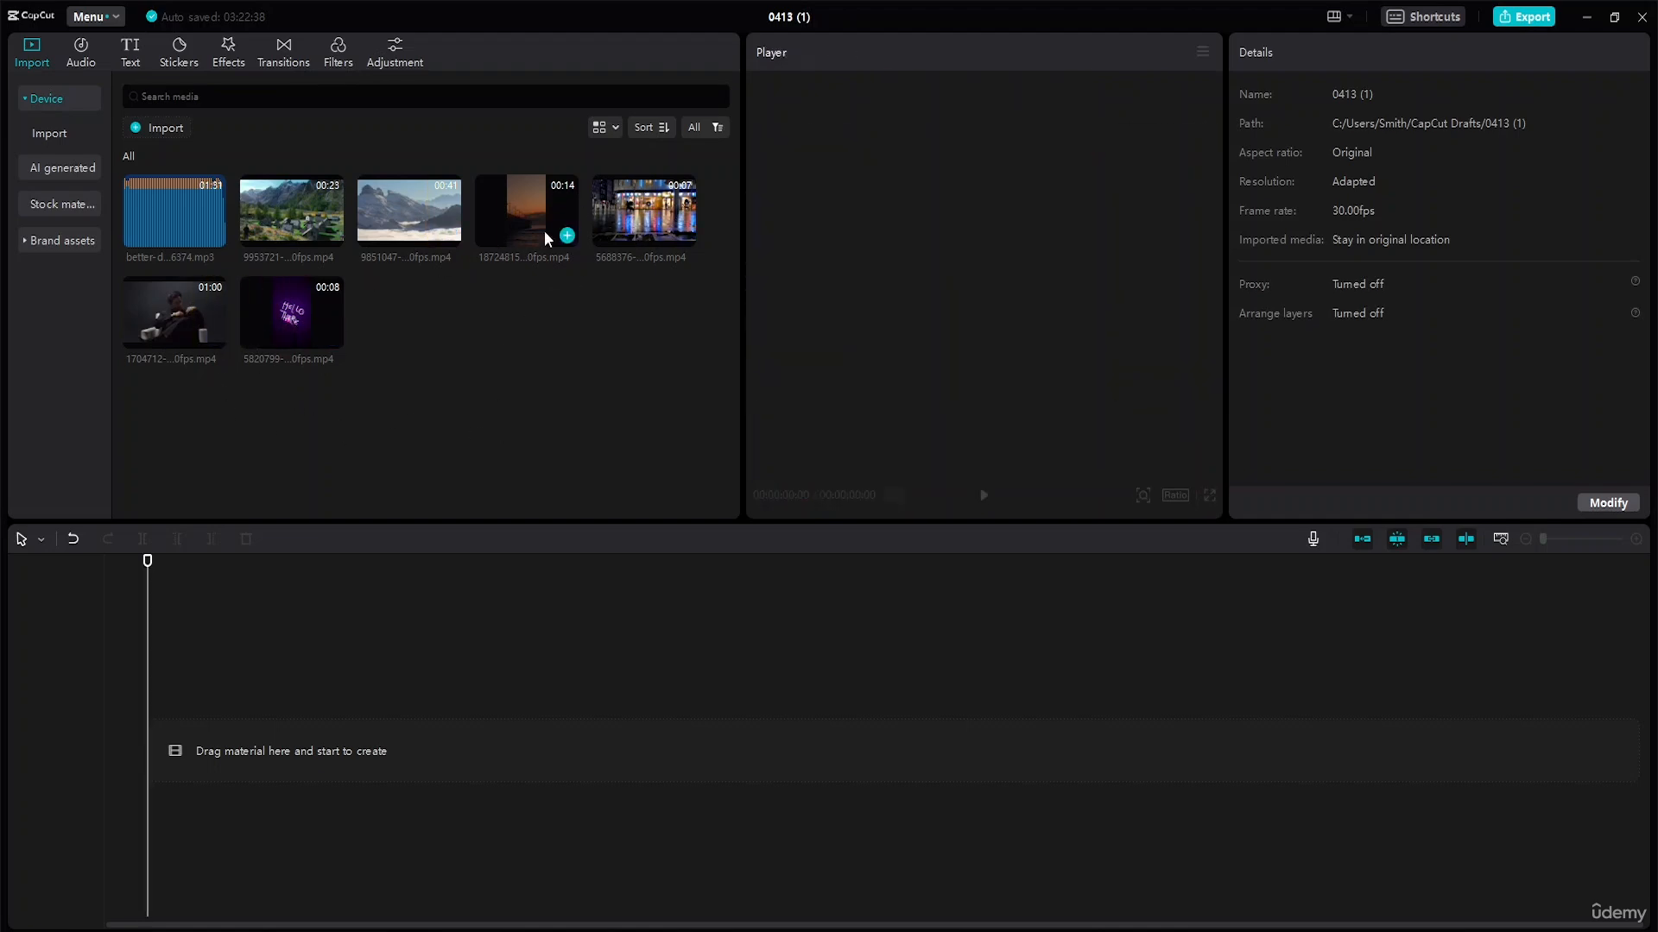
Step: Place the clips 5820799, 5688376 and 1704712 in that order on the main timeline track
{"action": "left_click_drag", "start_coordinate": [280, 319], "coordinate": [170, 754]}
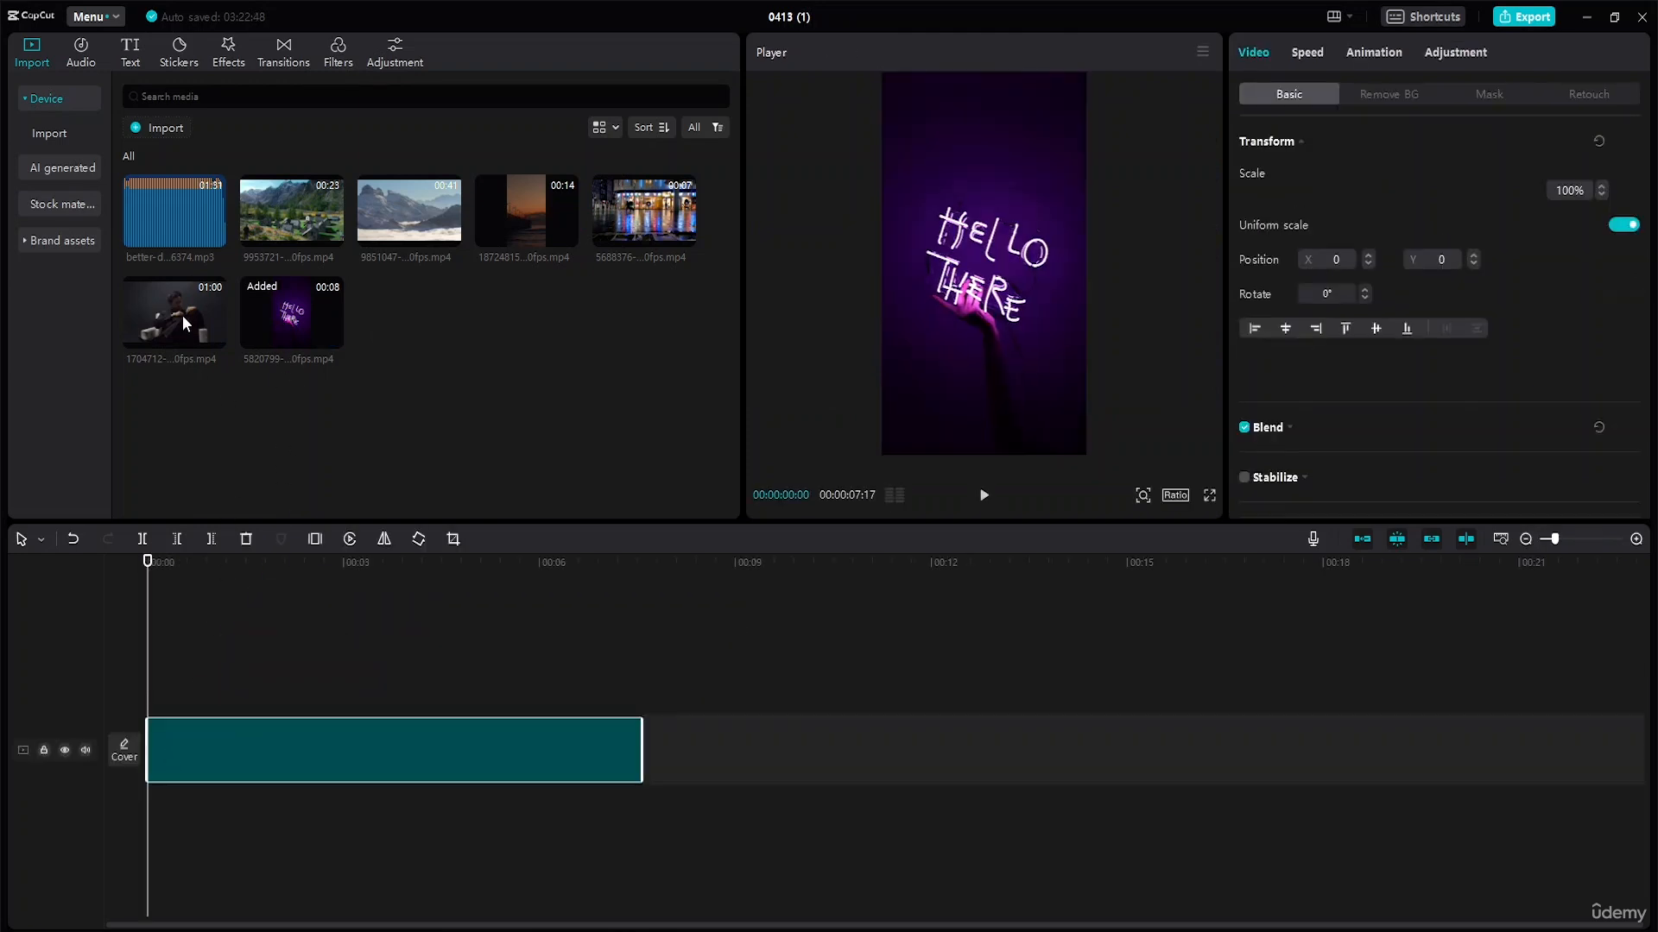
{"action": "left_click_drag", "start_coordinate": [185, 323], "coordinate": [647, 715]}
{"action": "left_click_drag", "start_coordinate": [643, 212], "coordinate": [615, 672]}
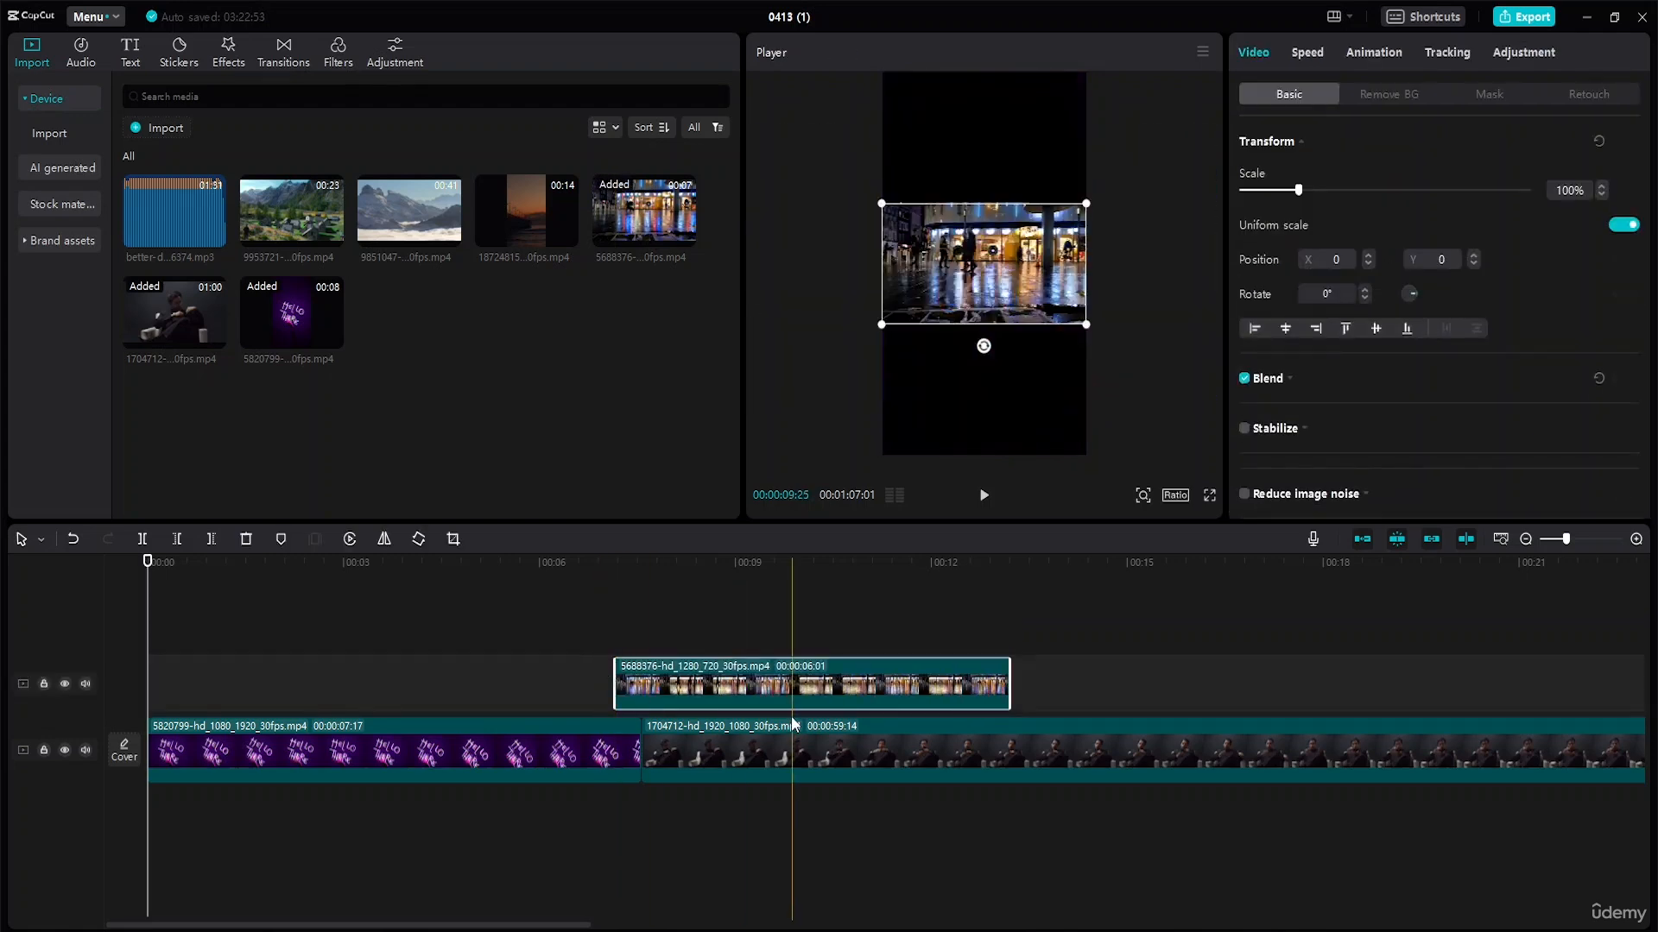
{"action": "left_click_drag", "start_coordinate": [853, 753], "coordinate": [1174, 760]}
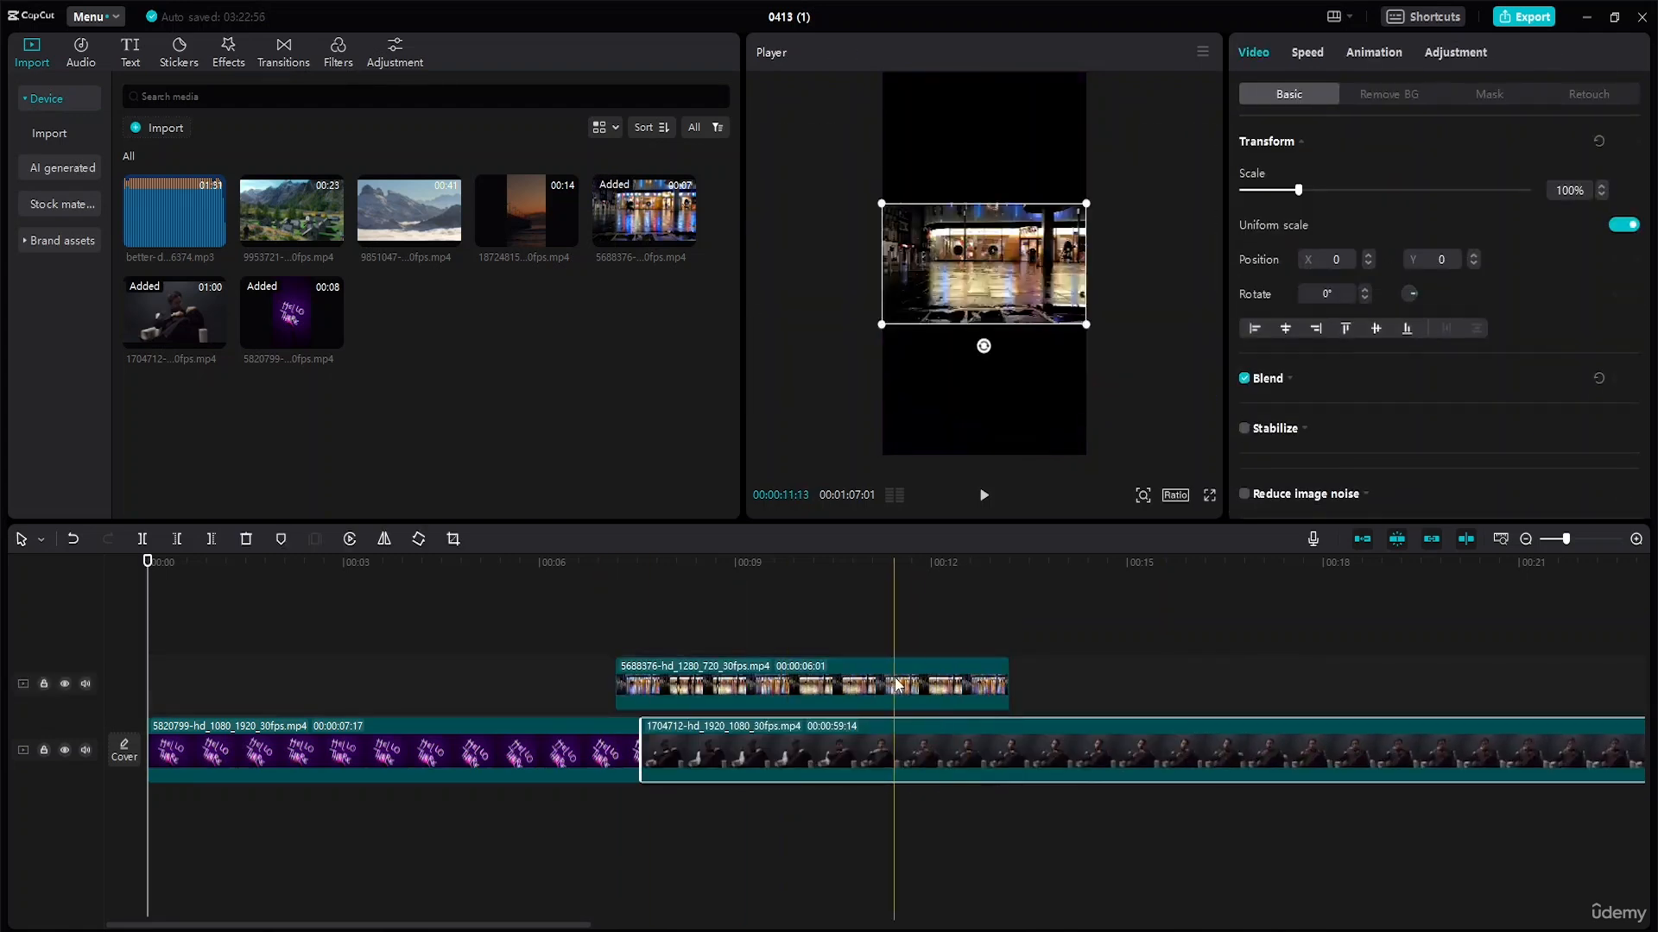
{"action": "left_click_drag", "start_coordinate": [815, 699], "coordinate": [773, 760]}
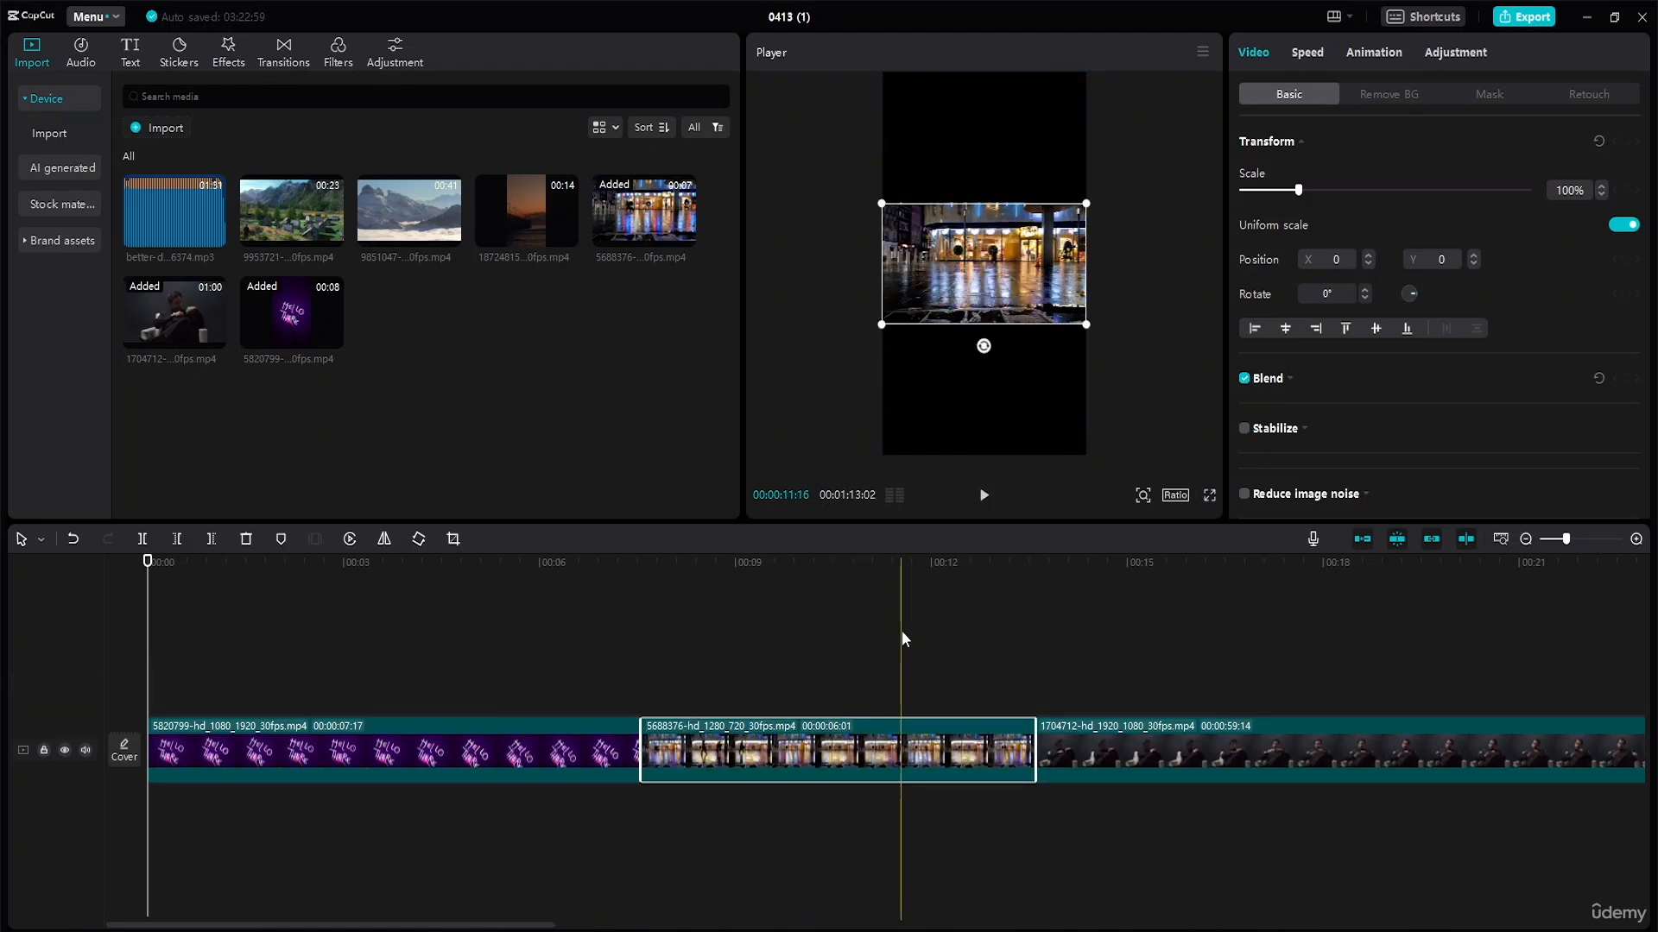
Step: Enlarge the 5688376 street clip uniformly to 317% so it fills the vertical frame
{"action": "left_click", "coordinate": [525, 742]}
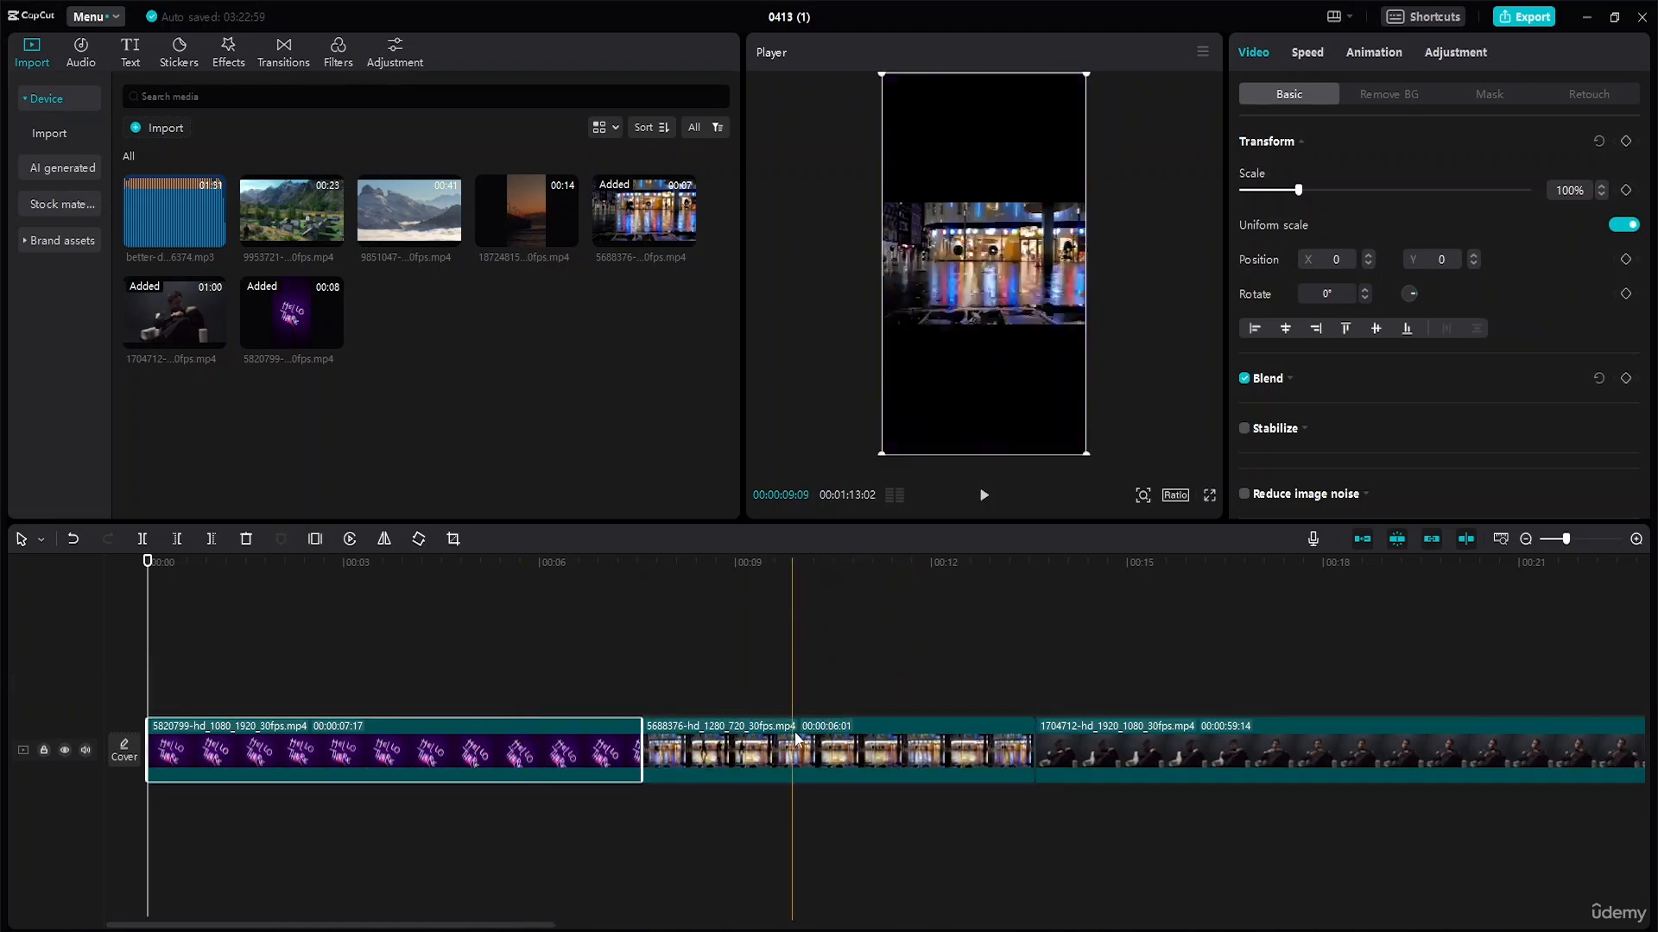
{"action": "left_click", "coordinate": [842, 751]}
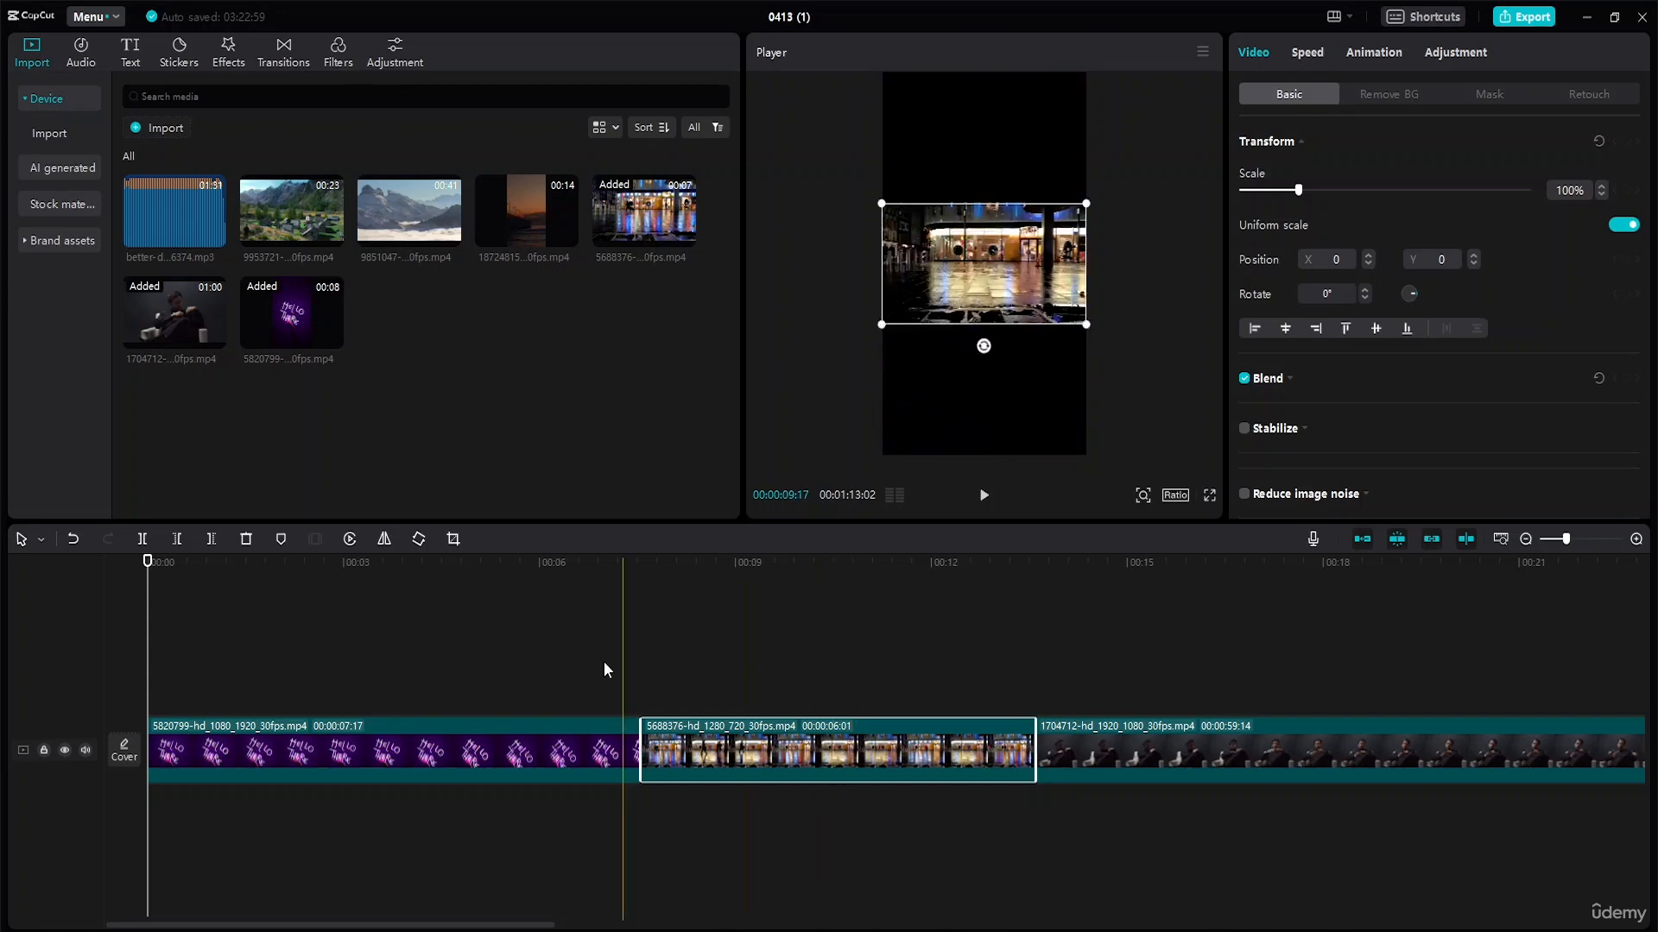
{"action": "left_click_drag", "start_coordinate": [147, 562], "coordinate": [706, 562]}
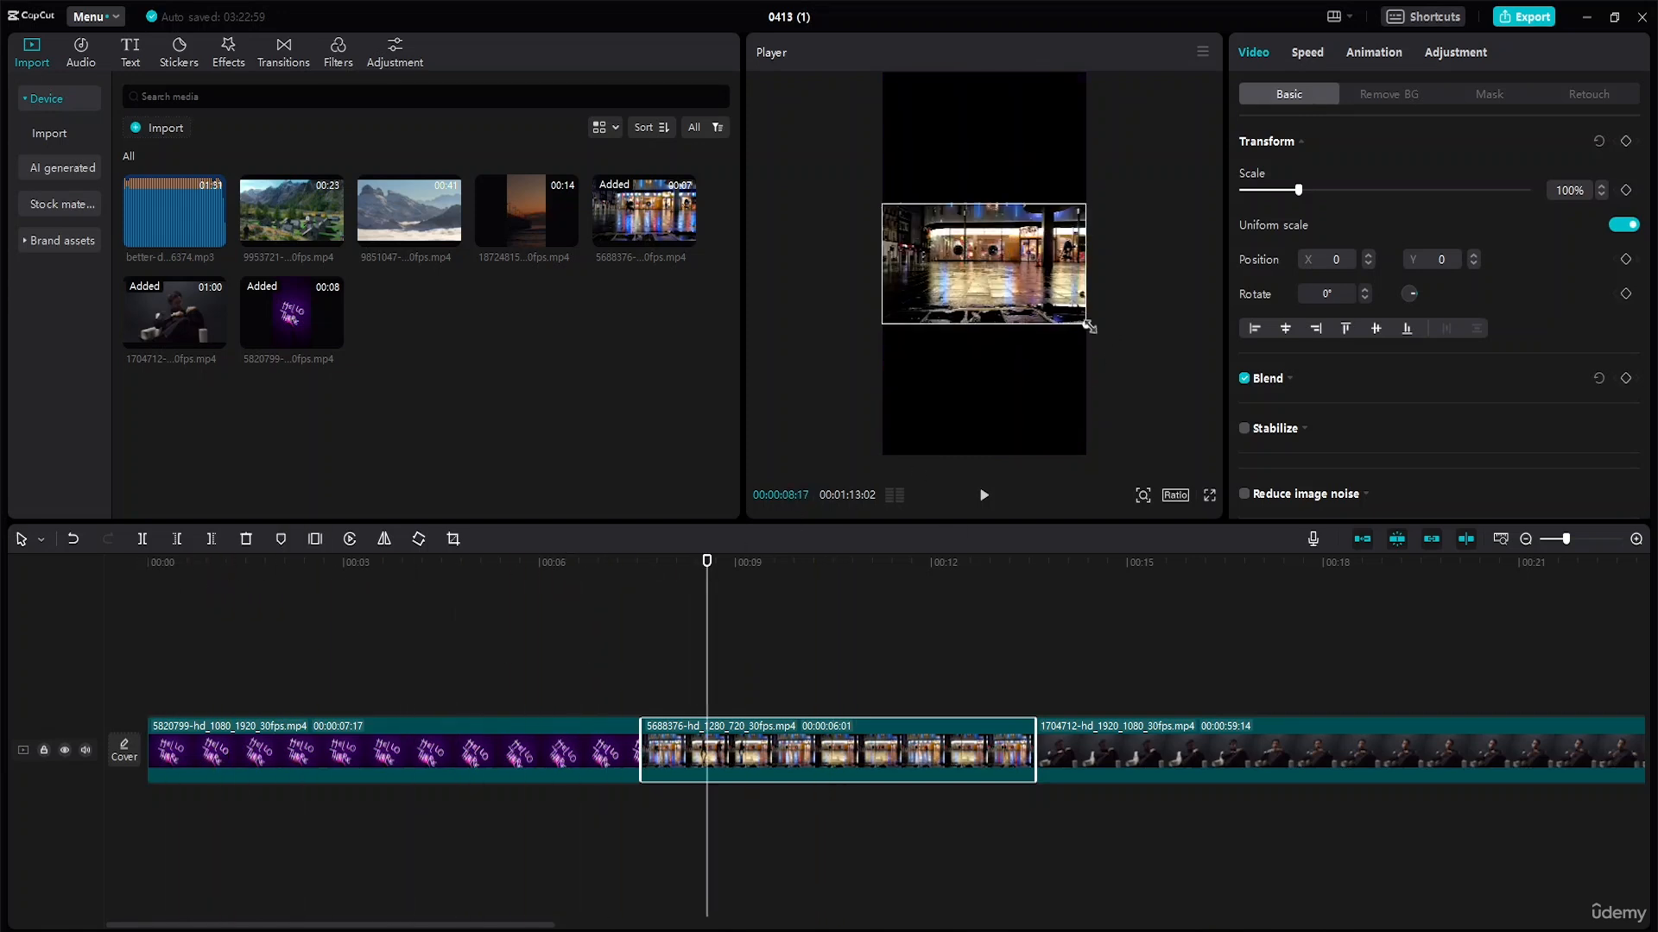
{"action": "left_click_drag", "start_coordinate": [1089, 327], "coordinate": [1390, 530]}
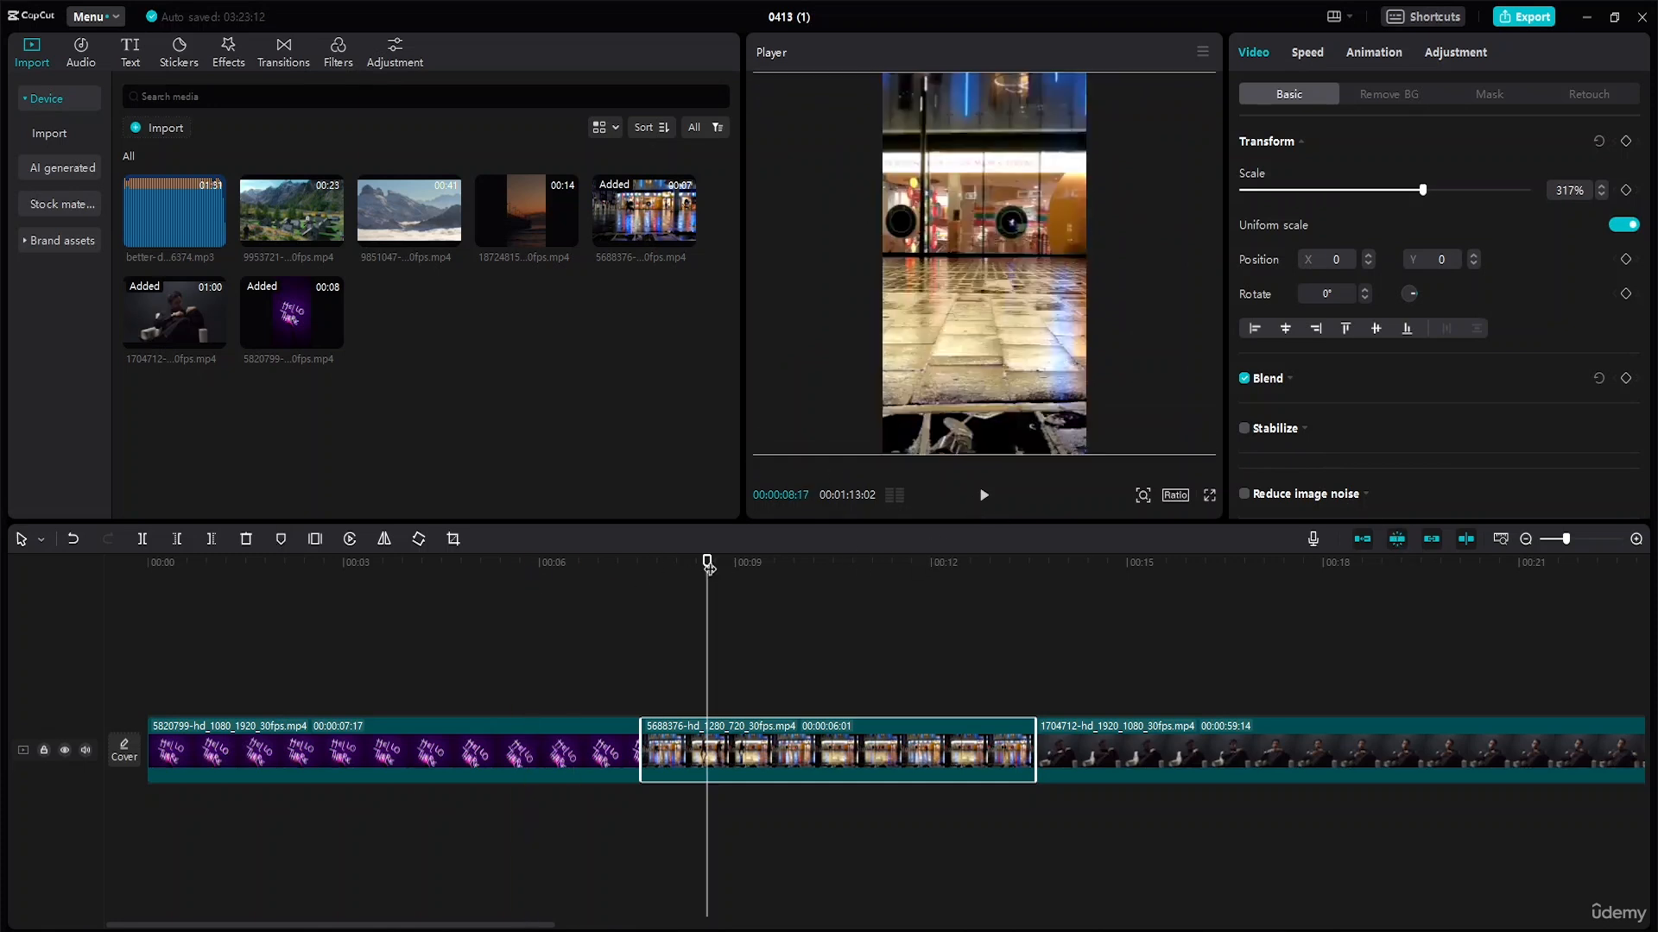
Step: Enlarge the 1704712 clip of the seated man uniformly to 317% so it fills the vertical frame
{"action": "left_click_drag", "start_coordinate": [708, 566], "coordinate": [298, 566]}
{"action": "left_click", "coordinate": [984, 499]}
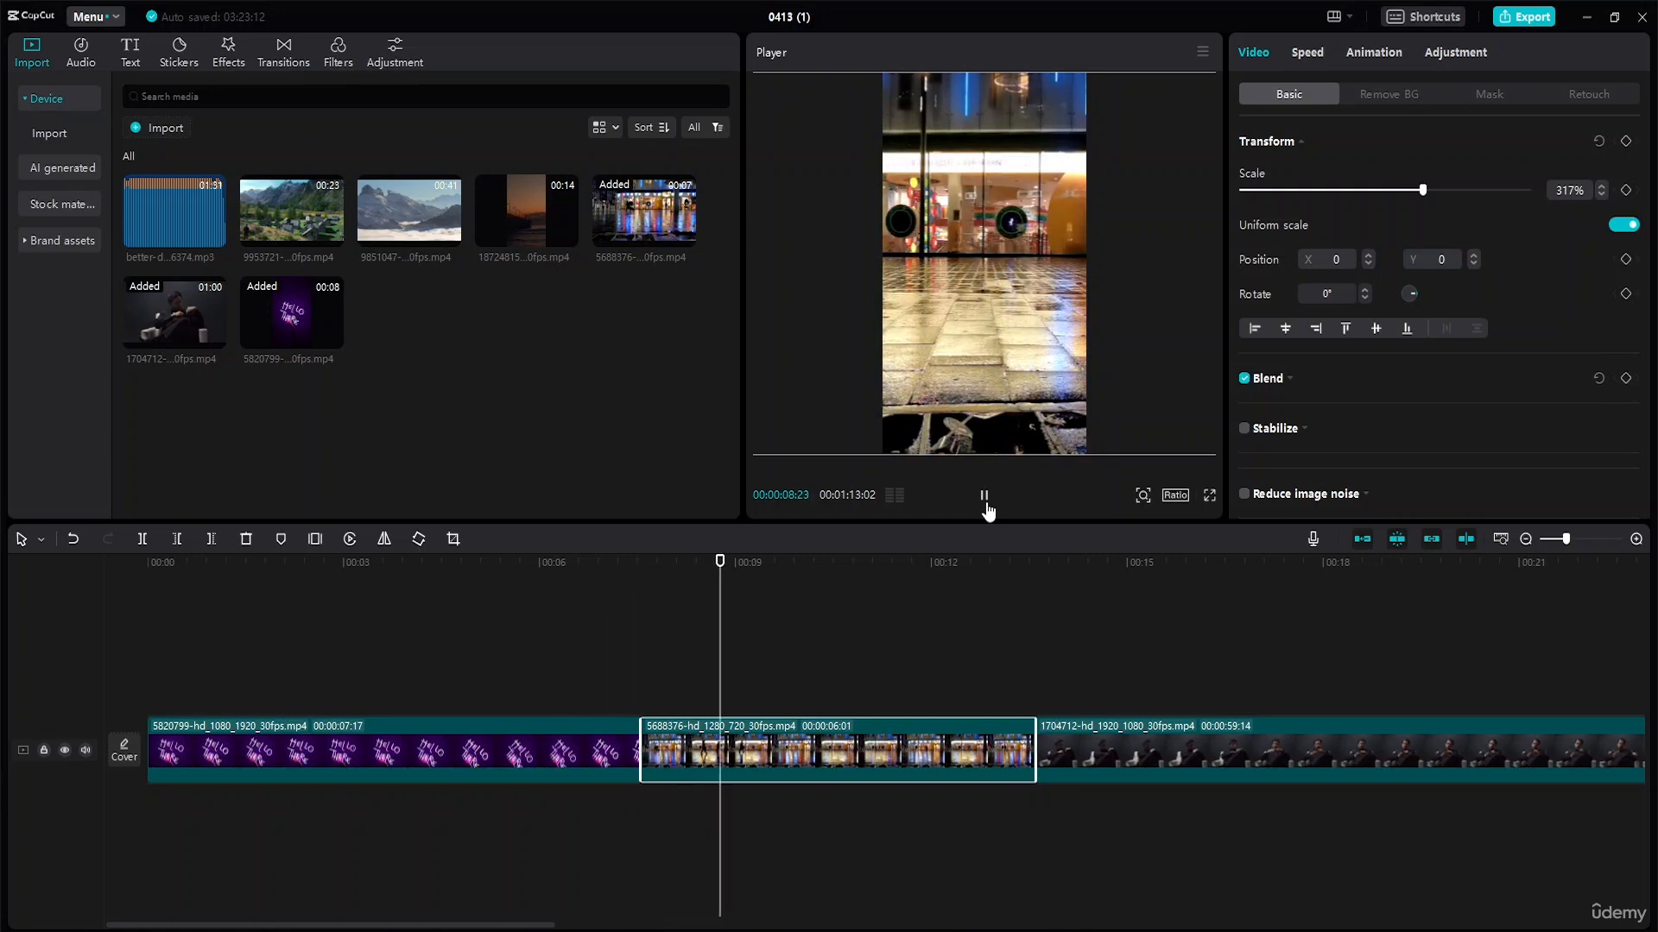
{"action": "left_click", "coordinate": [984, 497]}
{"action": "left_click_drag", "start_coordinate": [763, 568], "coordinate": [1037, 567]}
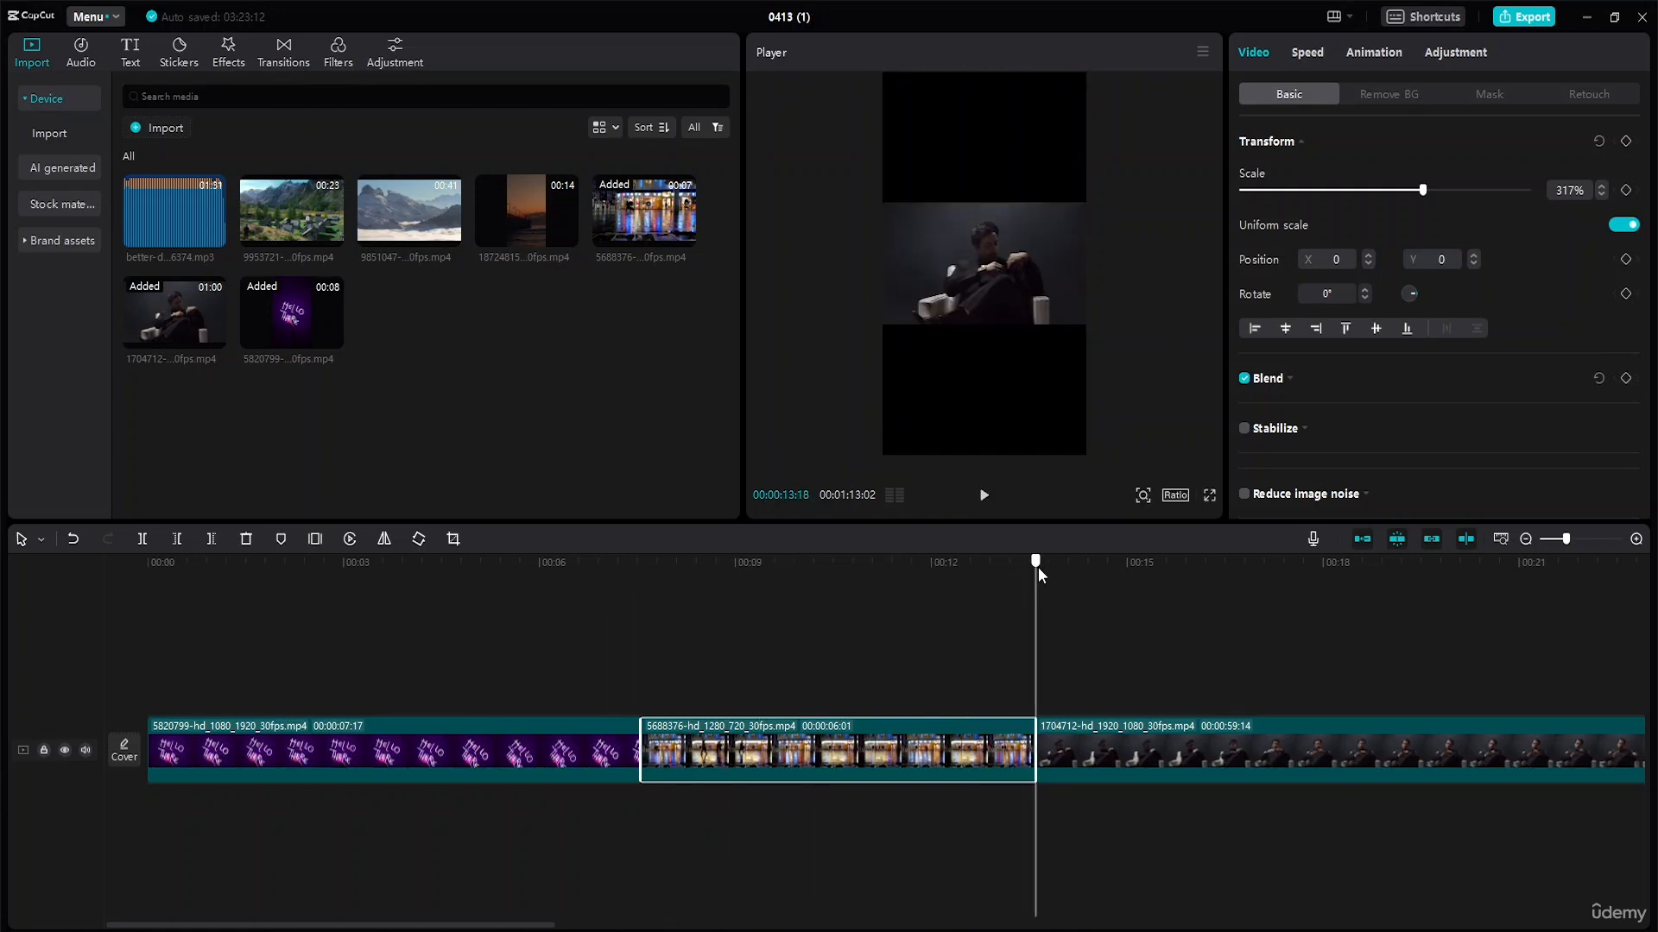
{"action": "left_click", "coordinate": [1050, 309]}
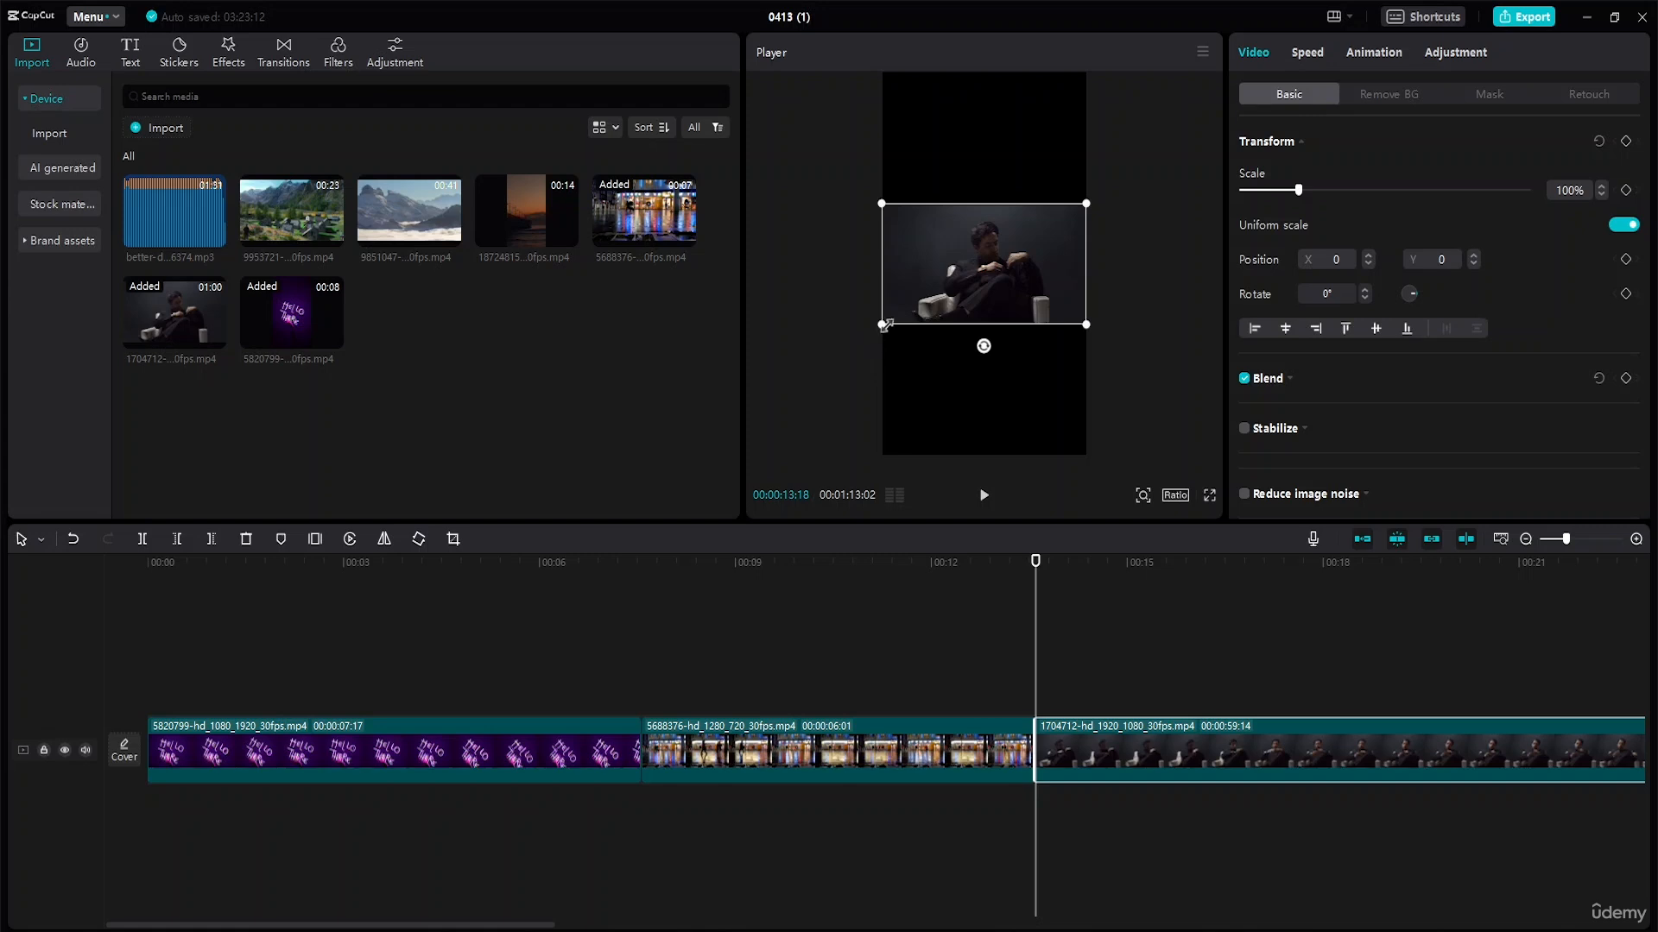
{"action": "left_click_drag", "start_coordinate": [882, 325], "coordinate": [590, 546]}
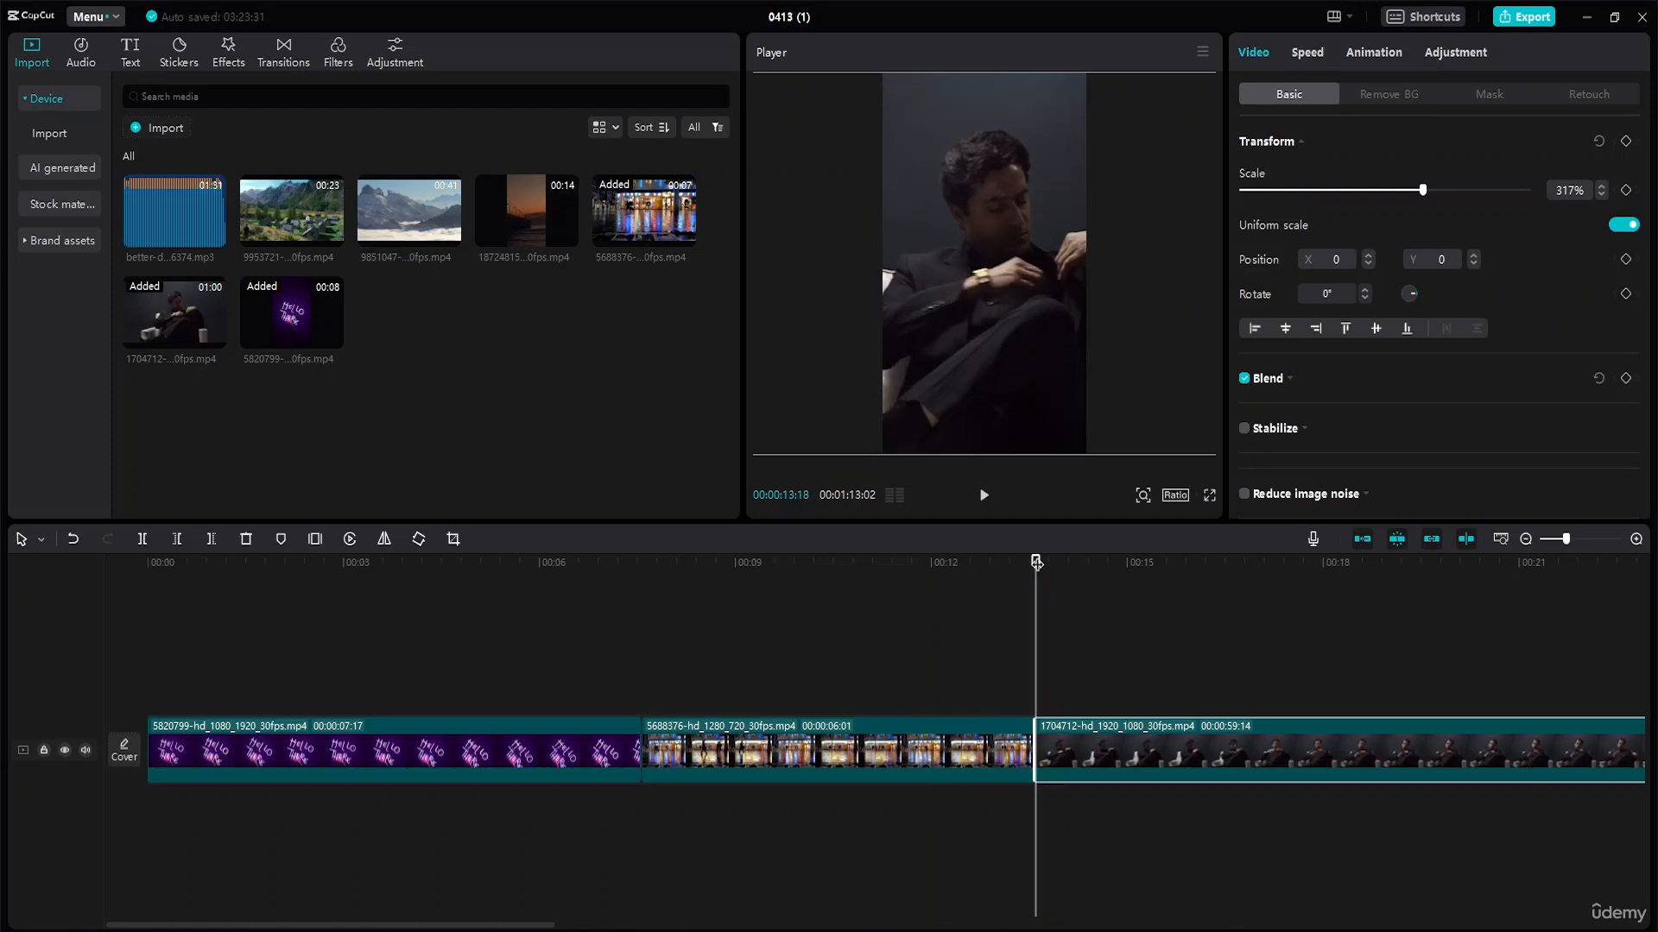
Step: Trim off the 5820799 neon sign clip after 00:00:04:07
{"action": "left_click_drag", "start_coordinate": [1036, 562], "coordinate": [424, 587]}
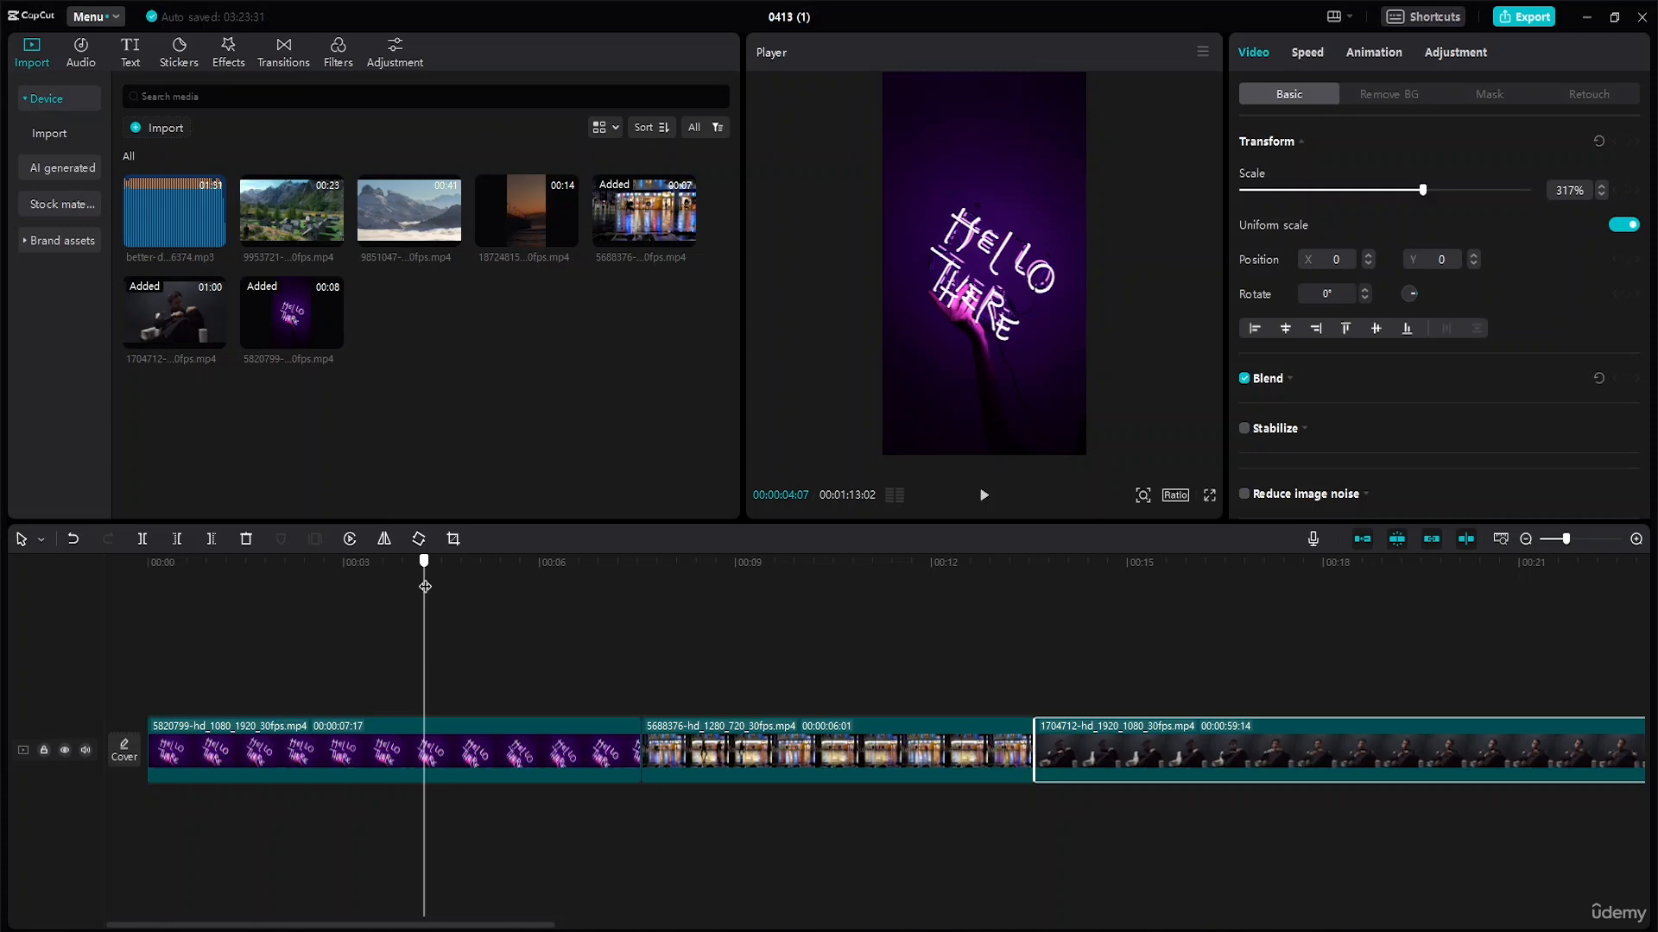
{"action": "left_click", "coordinate": [471, 768]}
{"action": "left_click", "coordinate": [211, 539]}
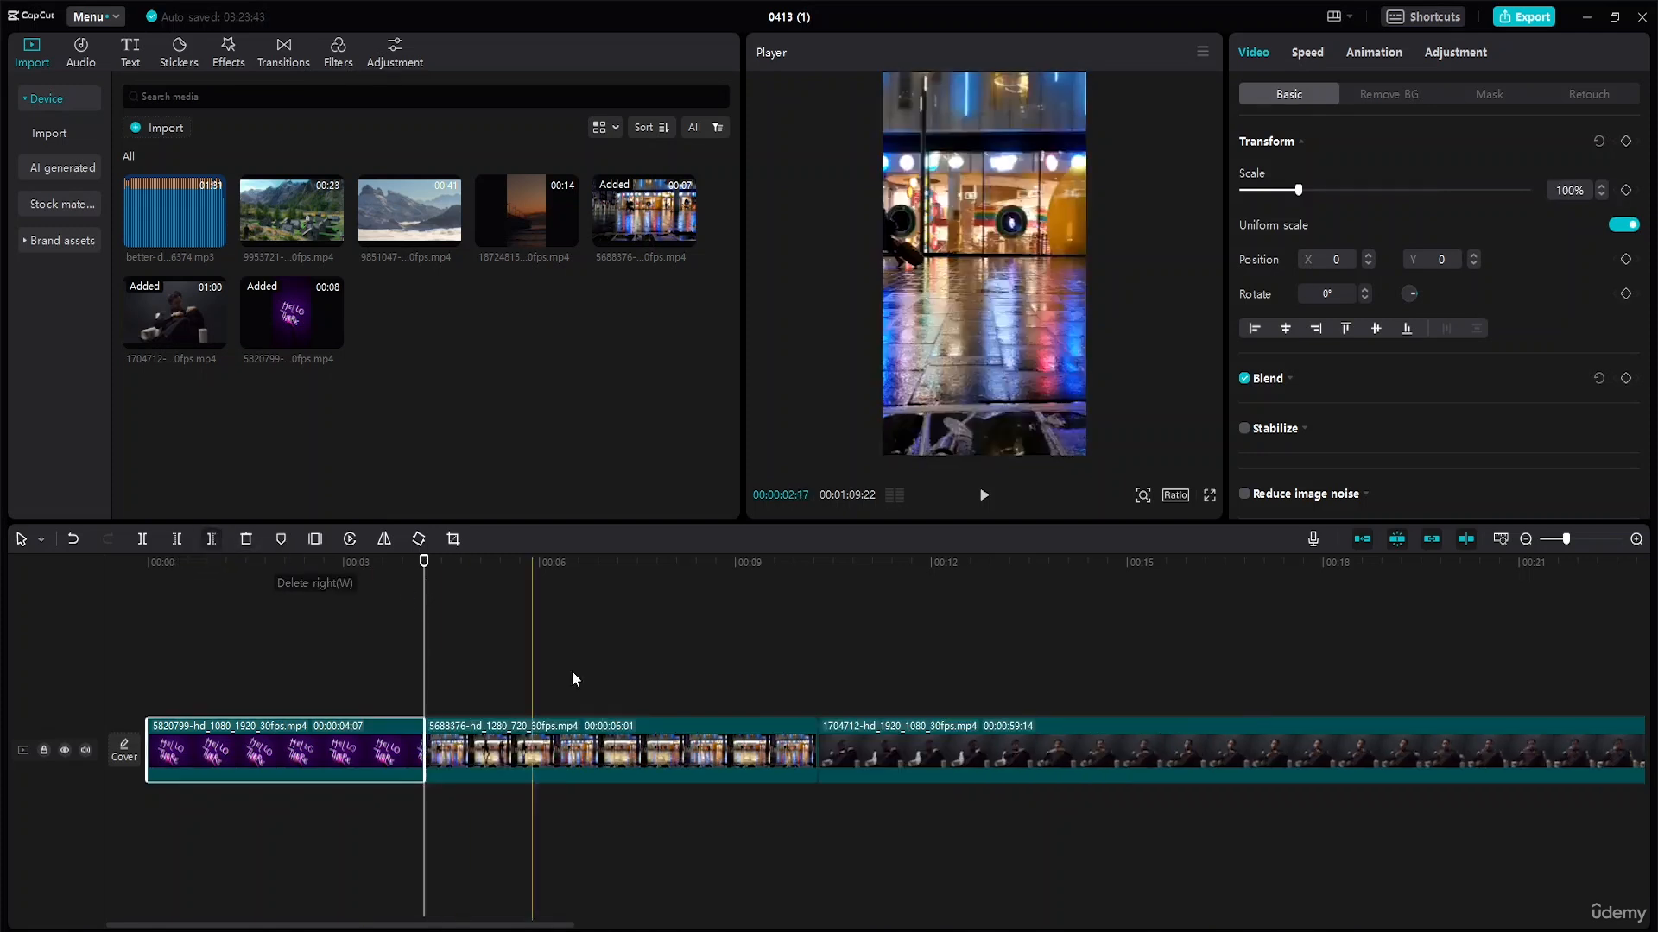
Step: Trim the end of the 5688376 street clip at 00:00:06:26 on the timeline
{"action": "left_click_drag", "start_coordinate": [423, 566], "coordinate": [598, 570]}
{"action": "left_click", "coordinate": [628, 729]}
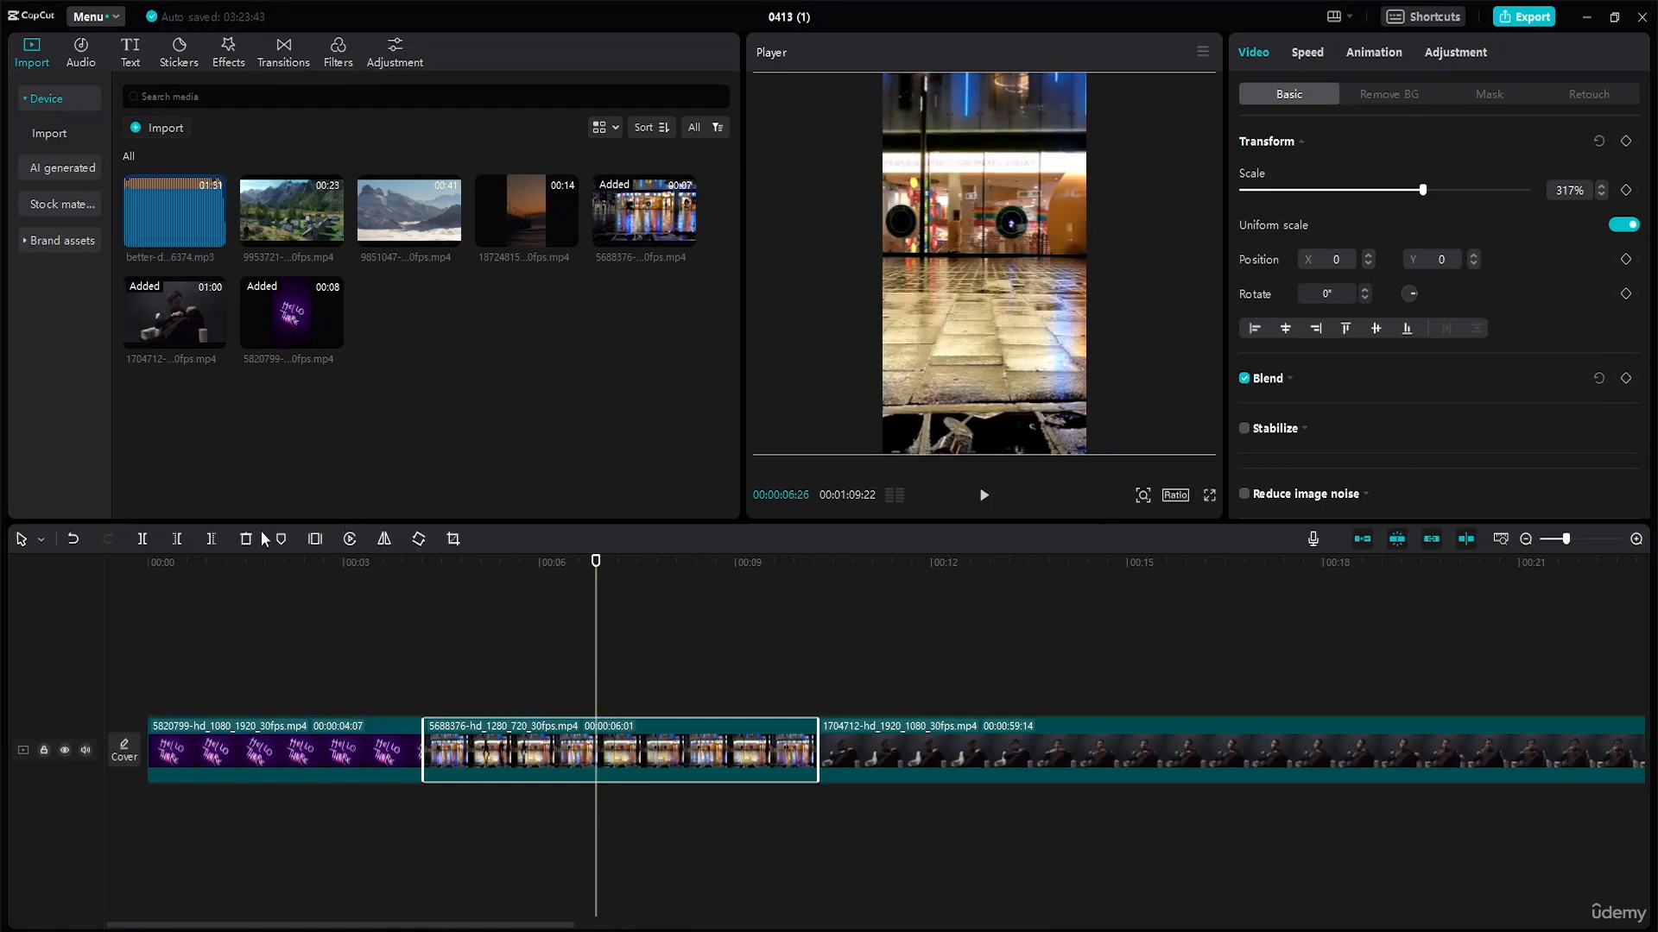
{"action": "left_click", "coordinate": [211, 539]}
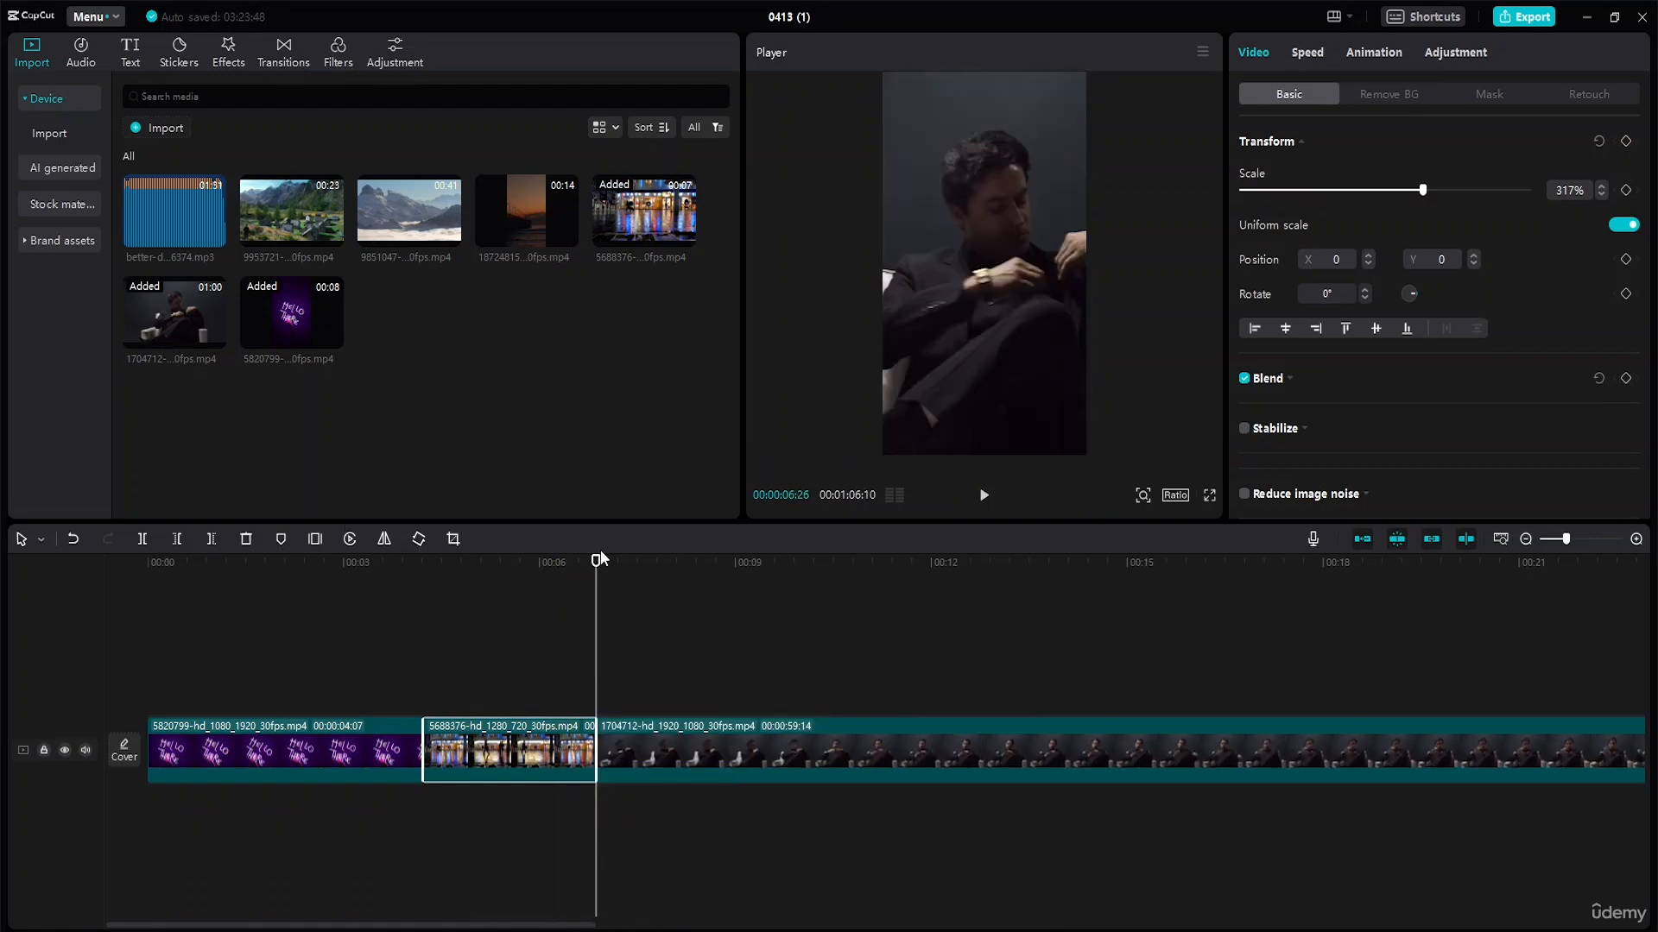
Step: Trim the end of the 1704712 clip of the seated man at 00:00:16:00 on the timeline
{"action": "left_click_drag", "start_coordinate": [596, 561], "coordinate": [1192, 578]}
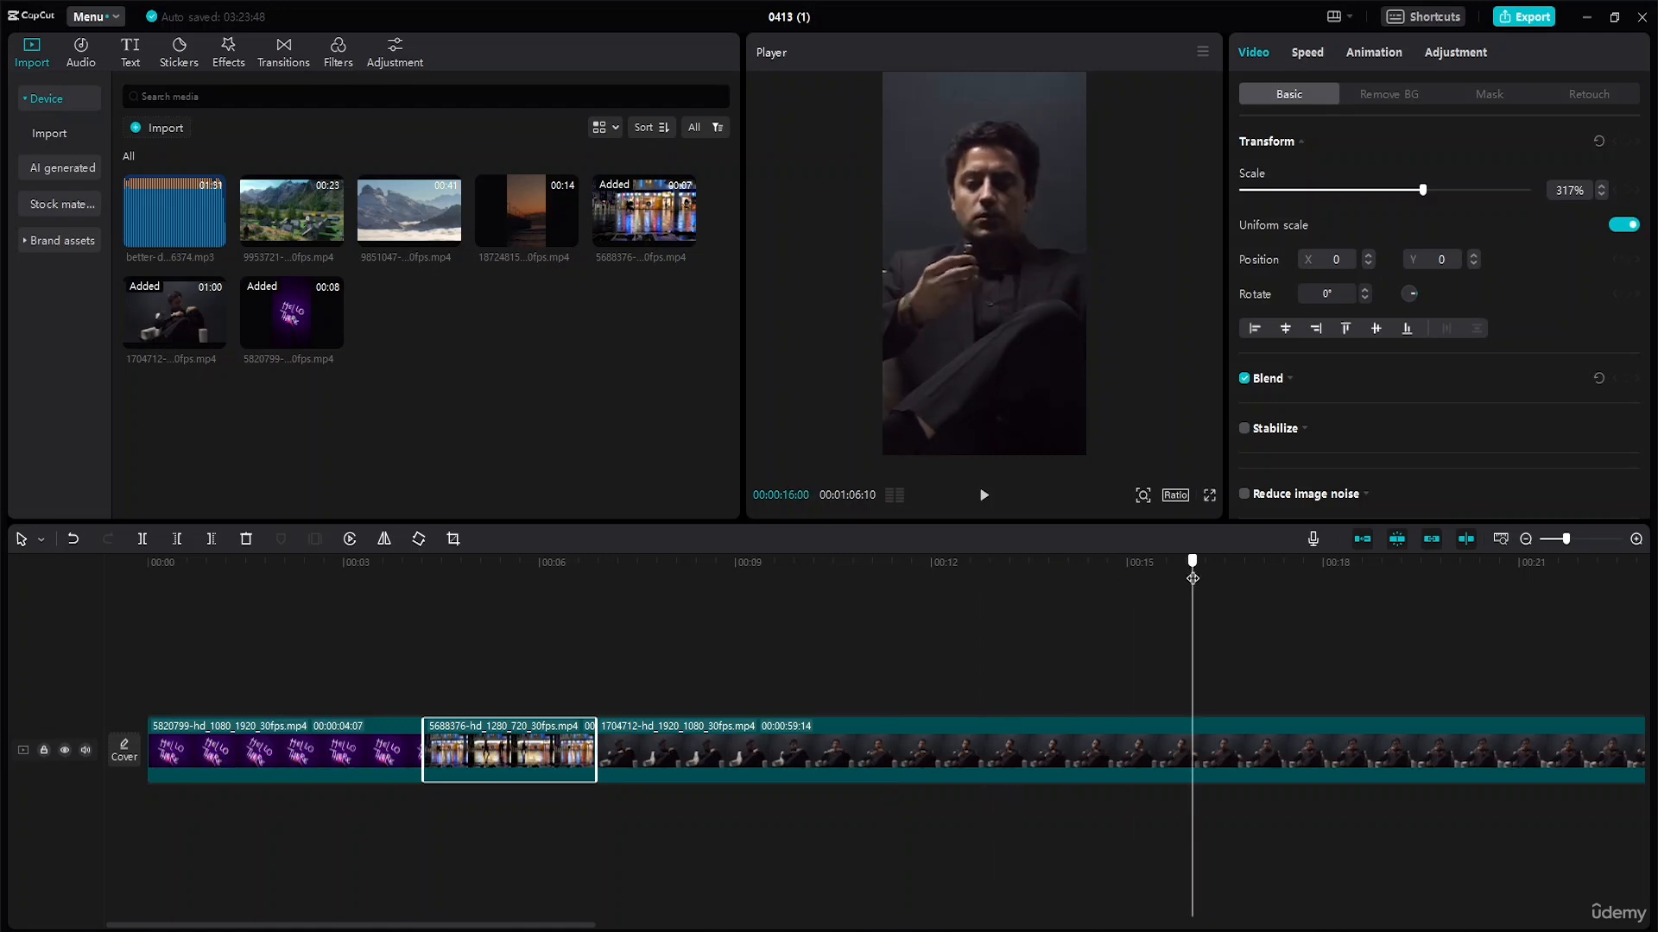
{"action": "left_click", "coordinate": [1213, 721]}
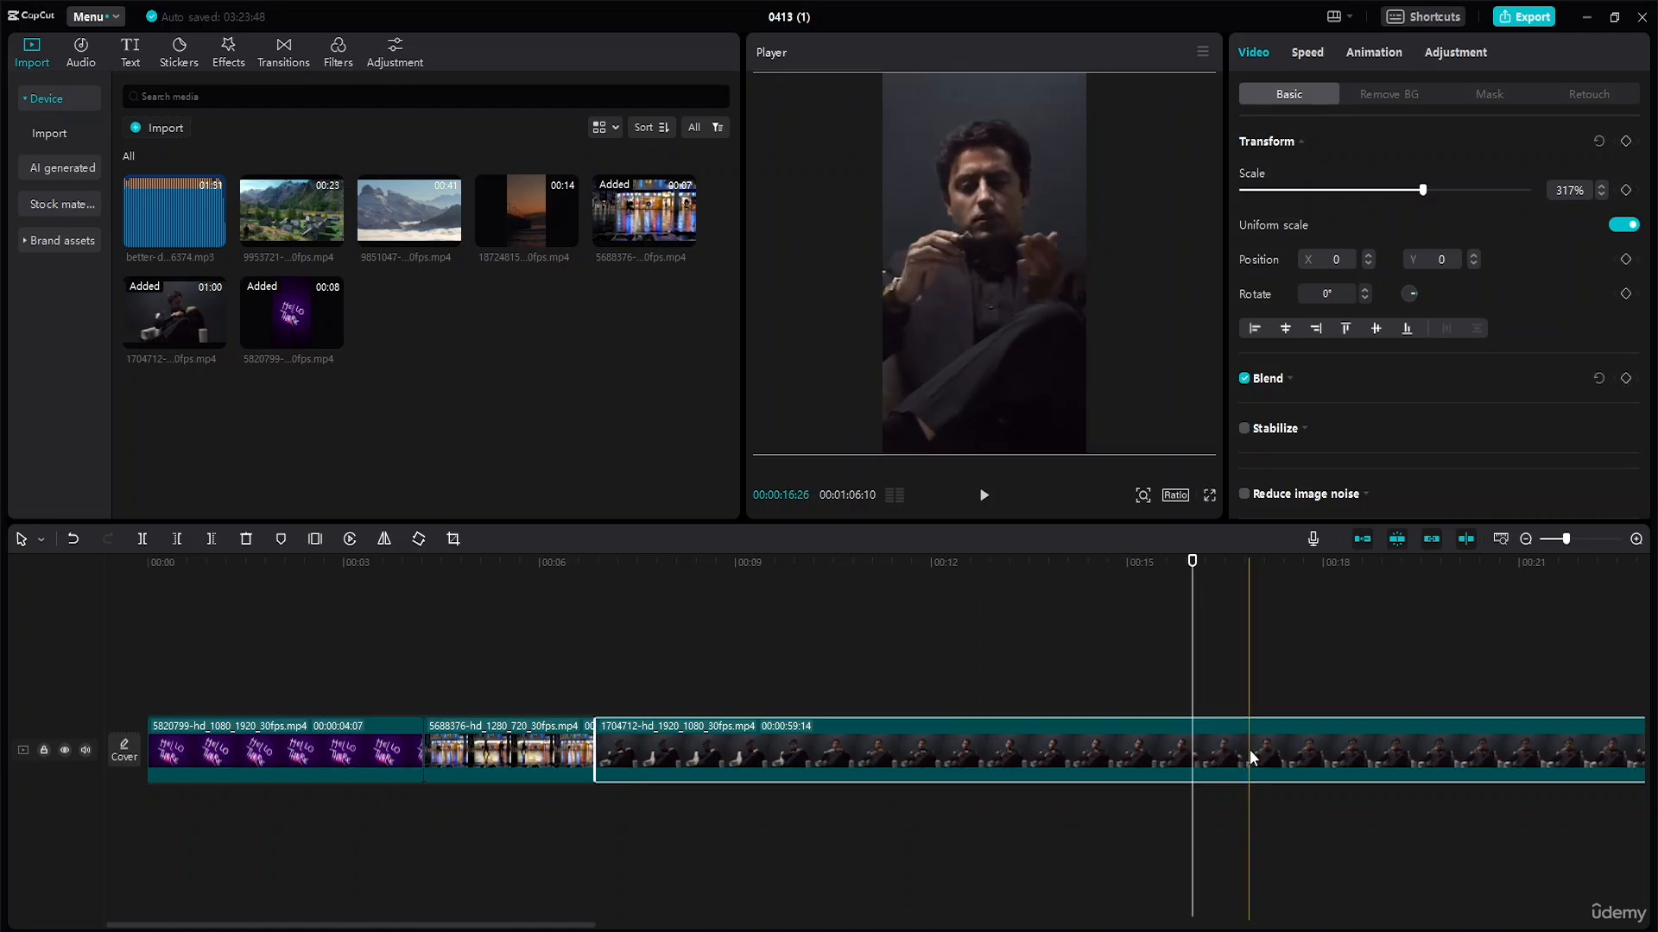
{"action": "left_click", "coordinate": [213, 538]}
Step: Insert the 18724815 sunset clip on the main track between the street clip and the seated man clip
{"action": "left_click_drag", "start_coordinate": [1191, 563], "coordinate": [680, 565]}
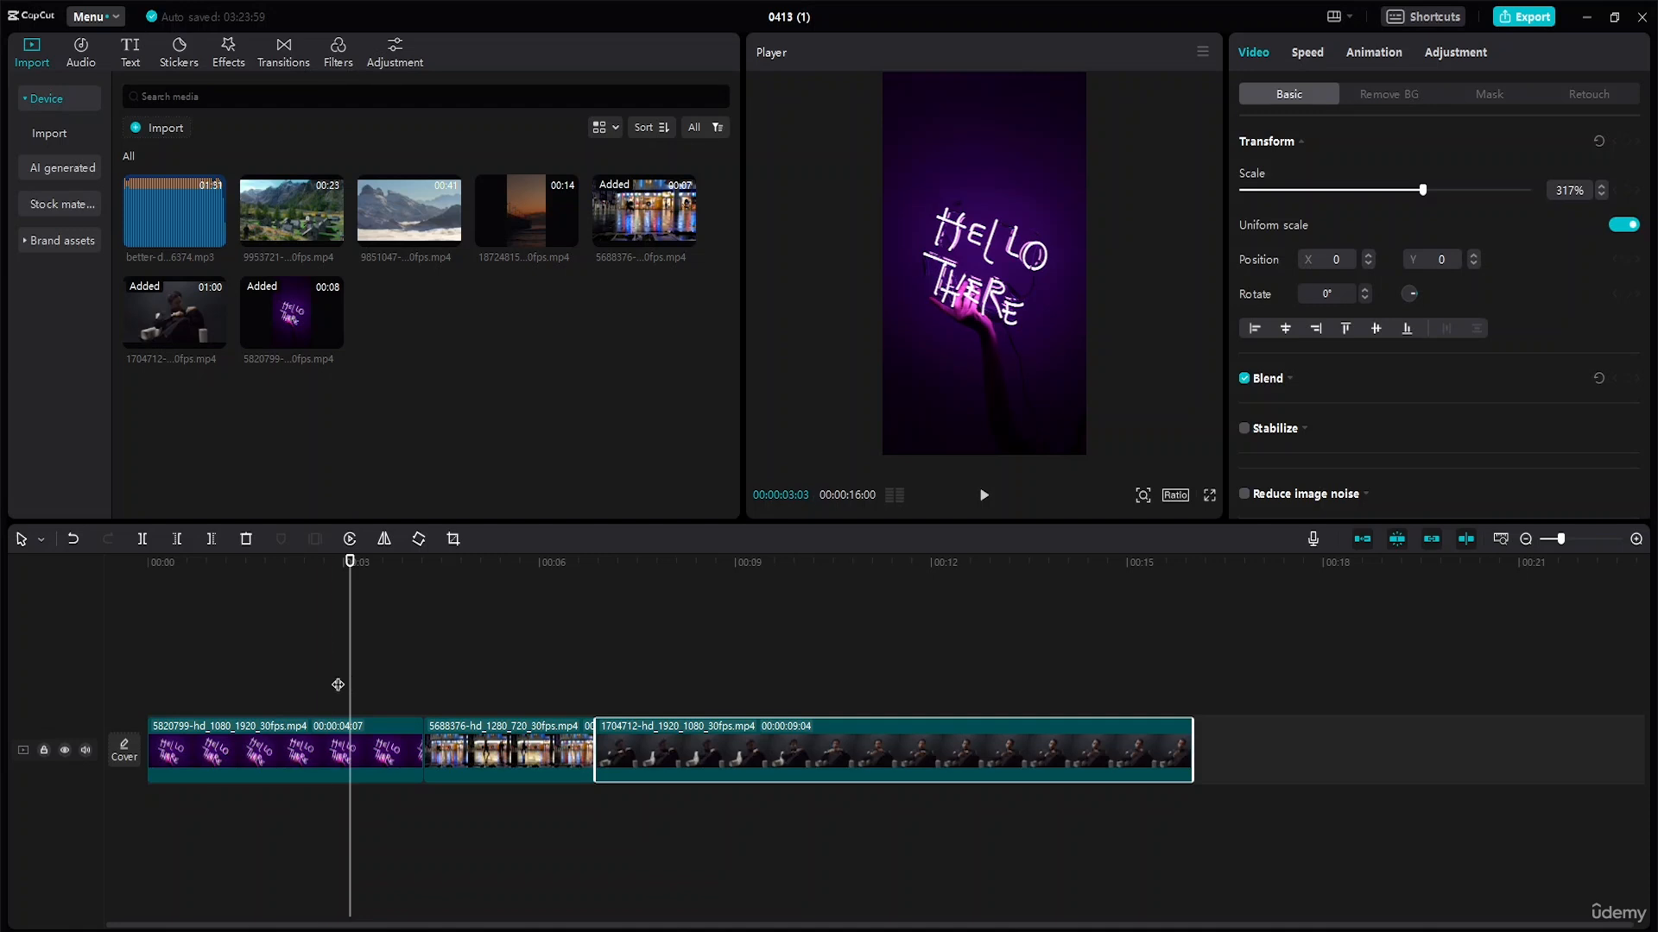
{"action": "left_click_drag", "start_coordinate": [497, 199], "coordinate": [595, 744]}
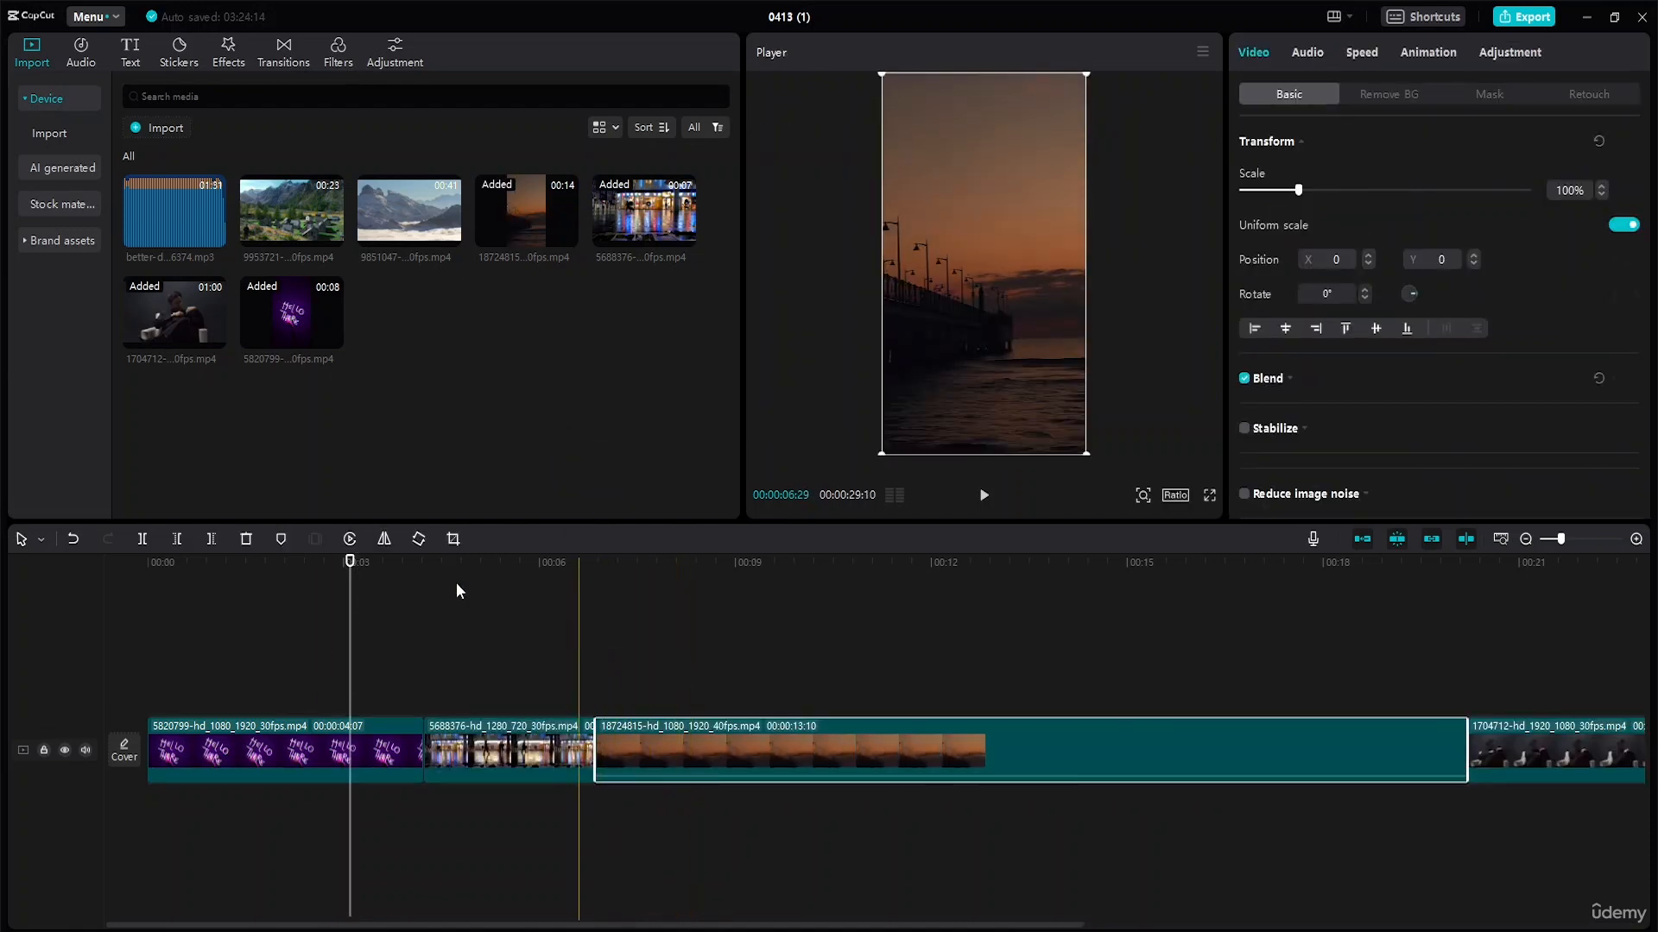
{"action": "left_click_drag", "start_coordinate": [349, 563], "coordinate": [850, 594]}
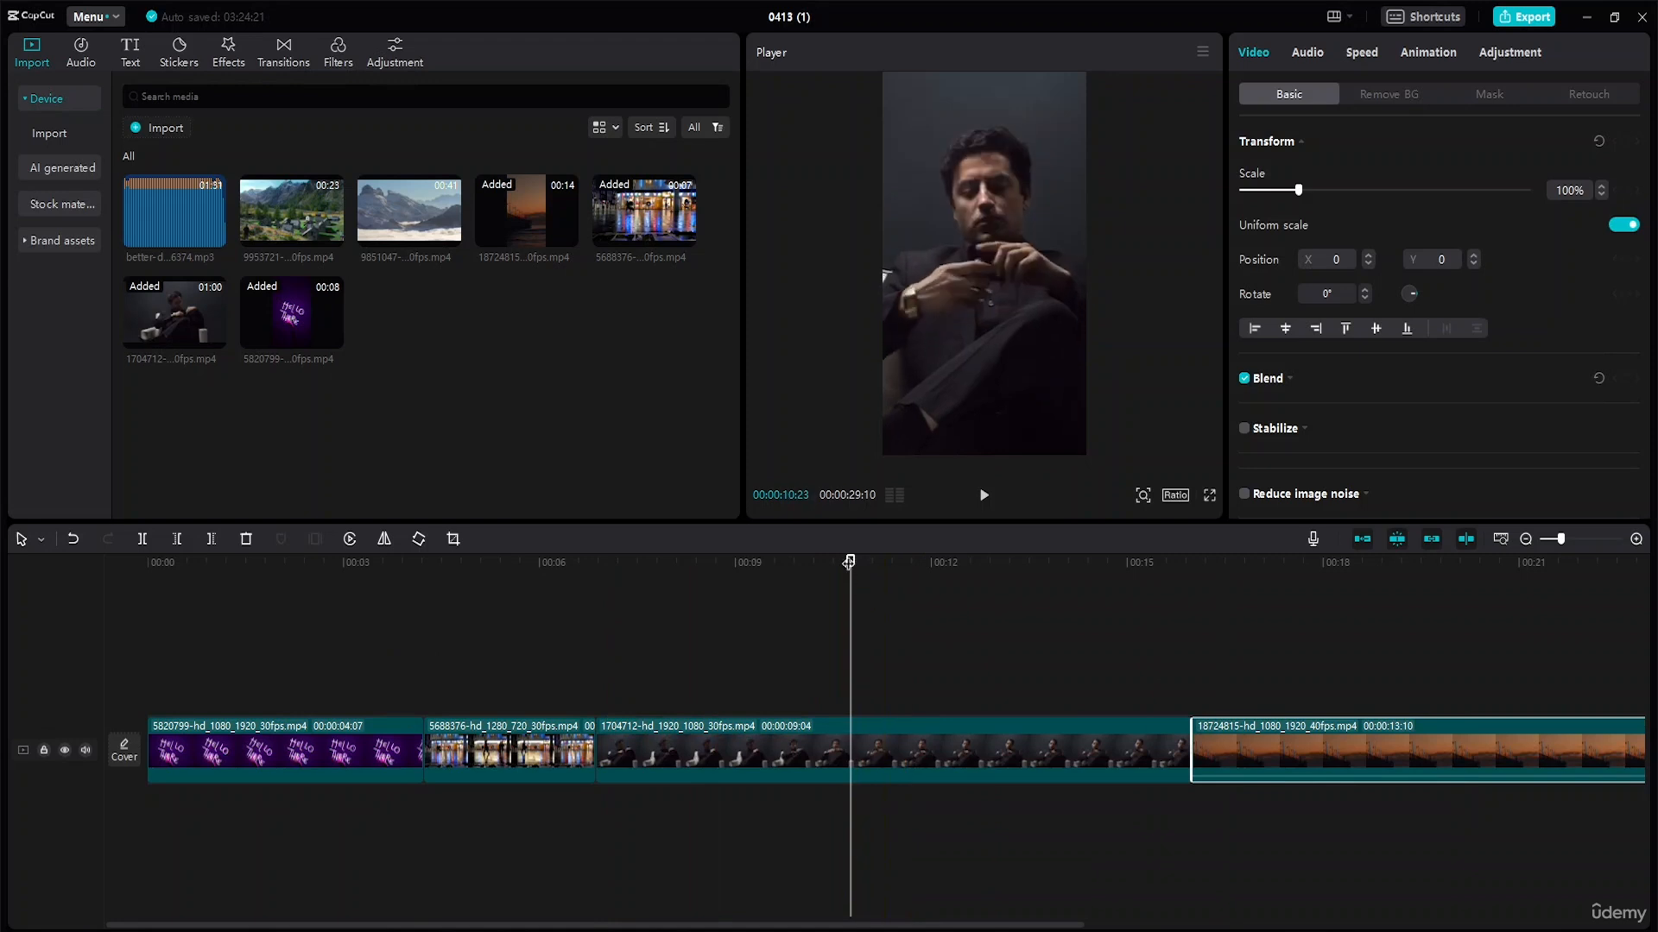
{"action": "left_click_drag", "start_coordinate": [849, 563], "coordinate": [1365, 631]}
{"action": "left_click_drag", "start_coordinate": [1290, 750], "coordinate": [715, 763]}
Step: Trim the end of the 18724815 sunset clip at 00:00:11:04 on the timeline
{"action": "left_click_drag", "start_coordinate": [1362, 559], "coordinate": [875, 562]}
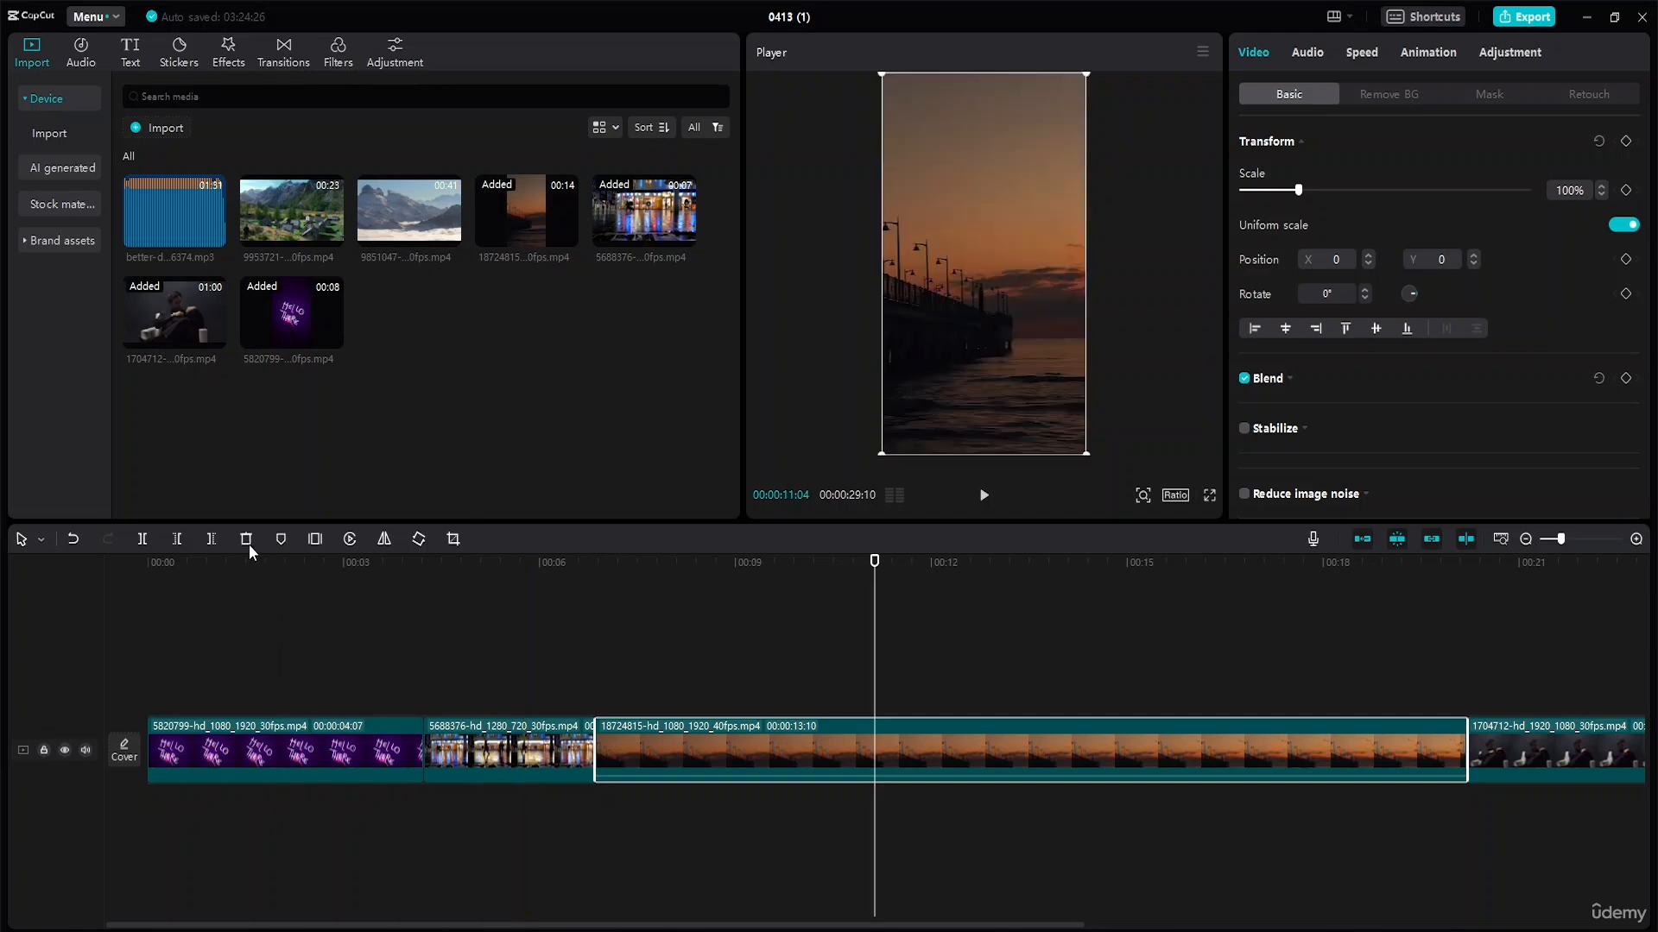
{"action": "left_click", "coordinate": [210, 539]}
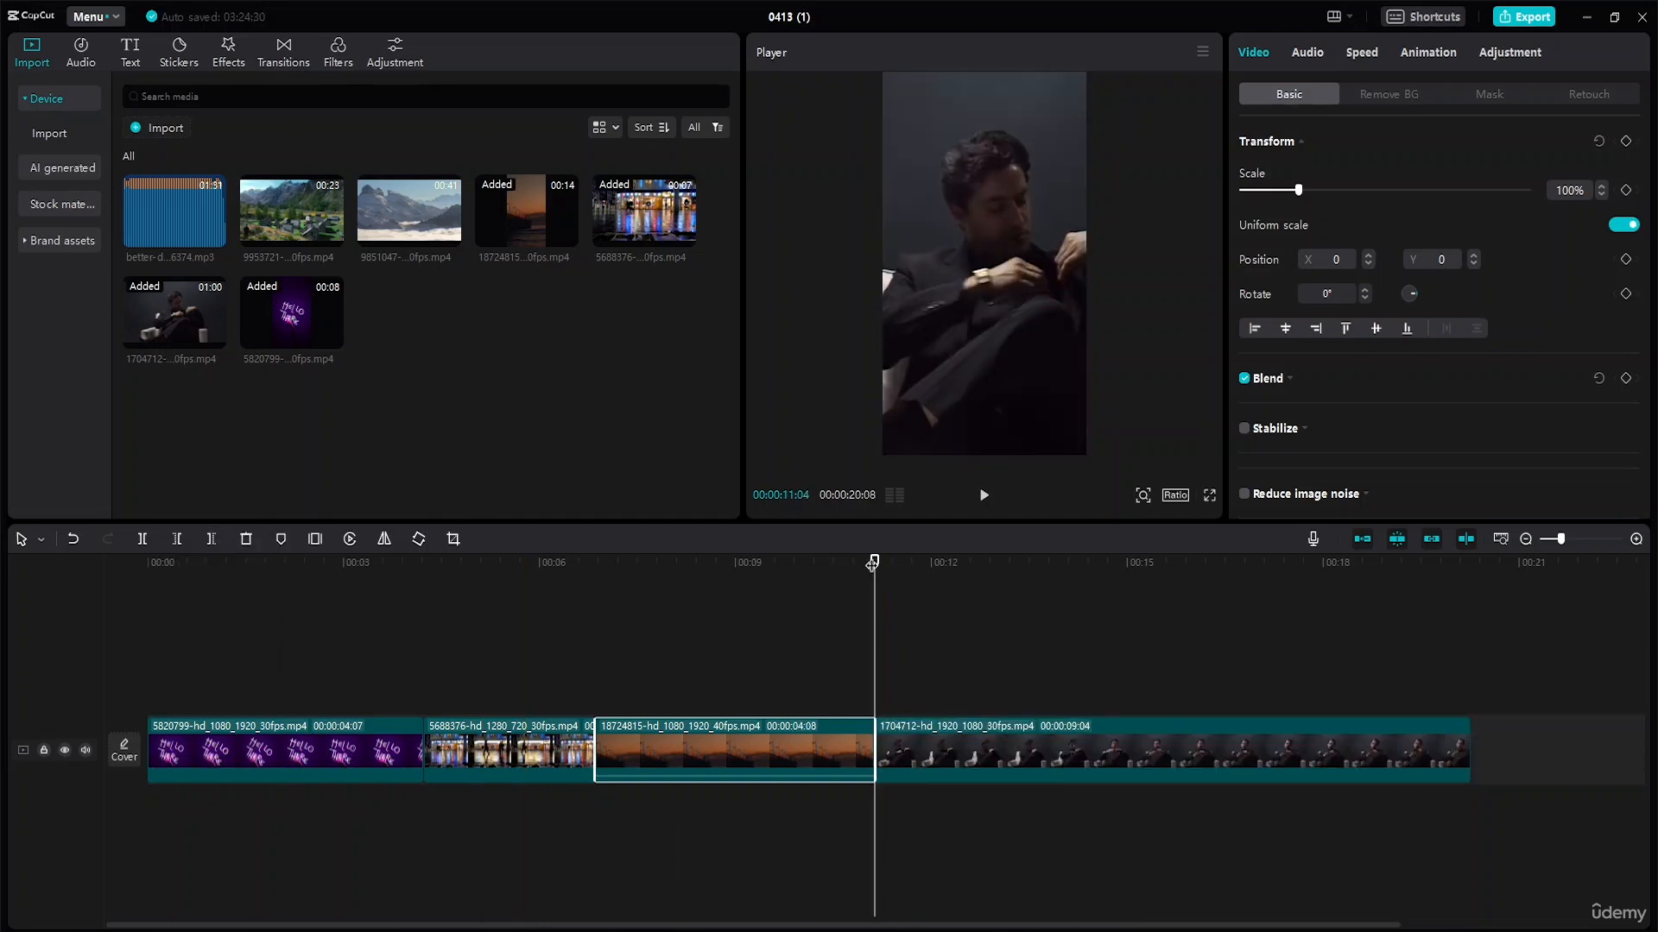
{"action": "left_click", "coordinate": [378, 569]}
{"action": "left_click_drag", "start_coordinate": [236, 584], "coordinate": [105, 587]}
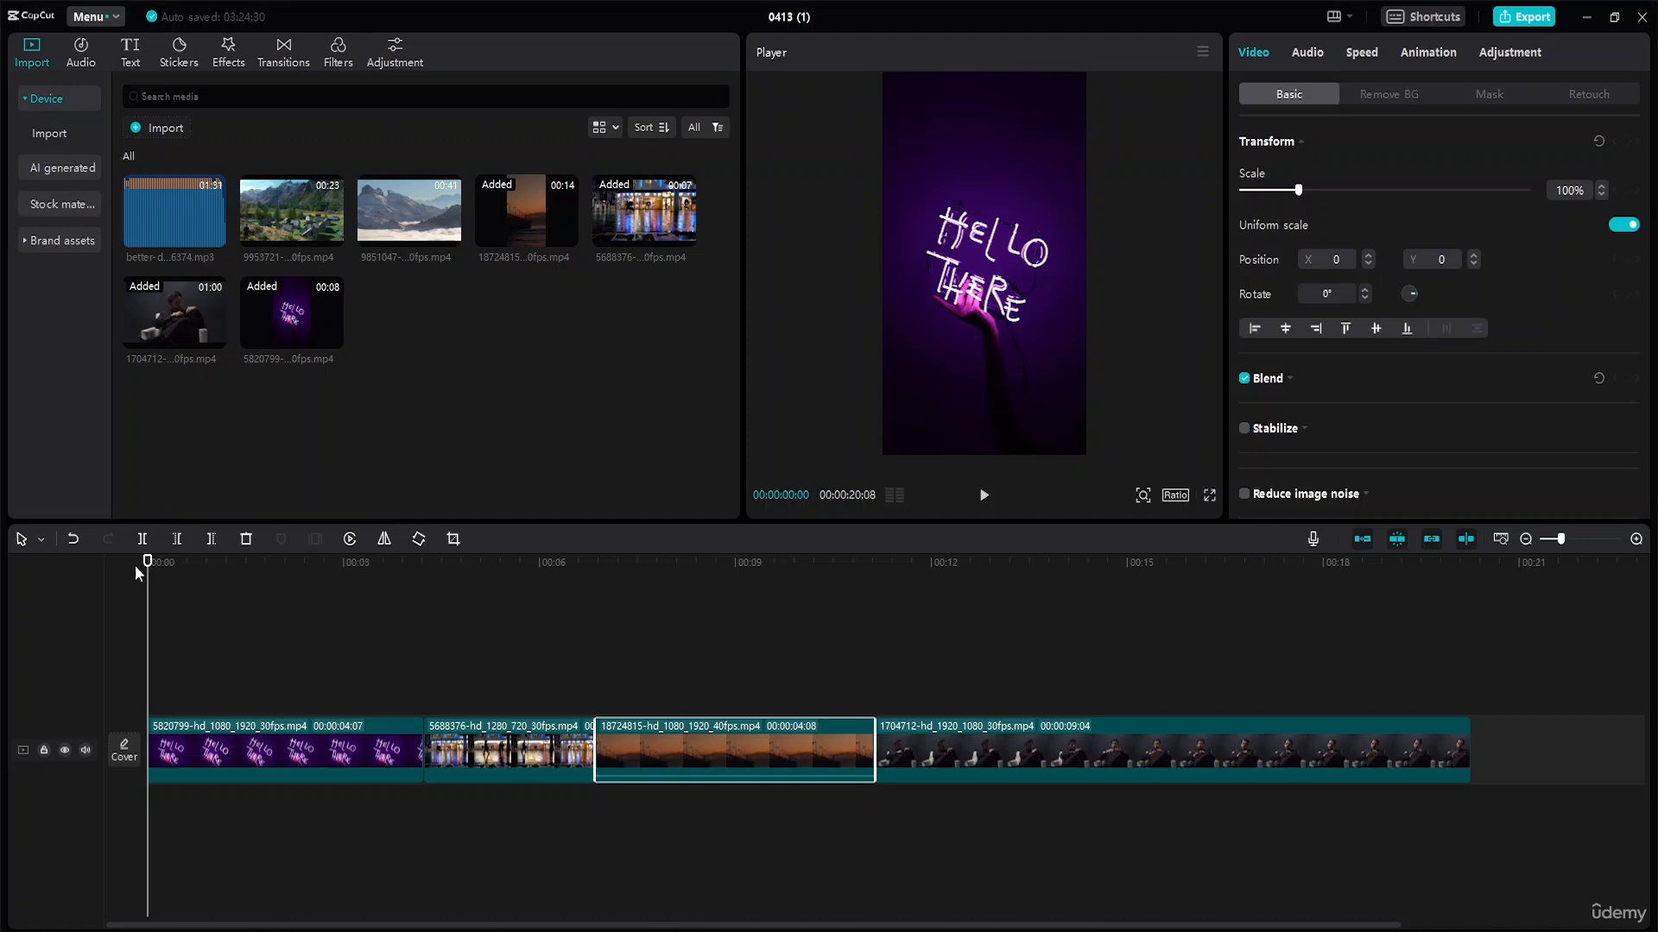
{"action": "left_click_drag", "start_coordinate": [148, 562], "coordinate": [260, 566]}
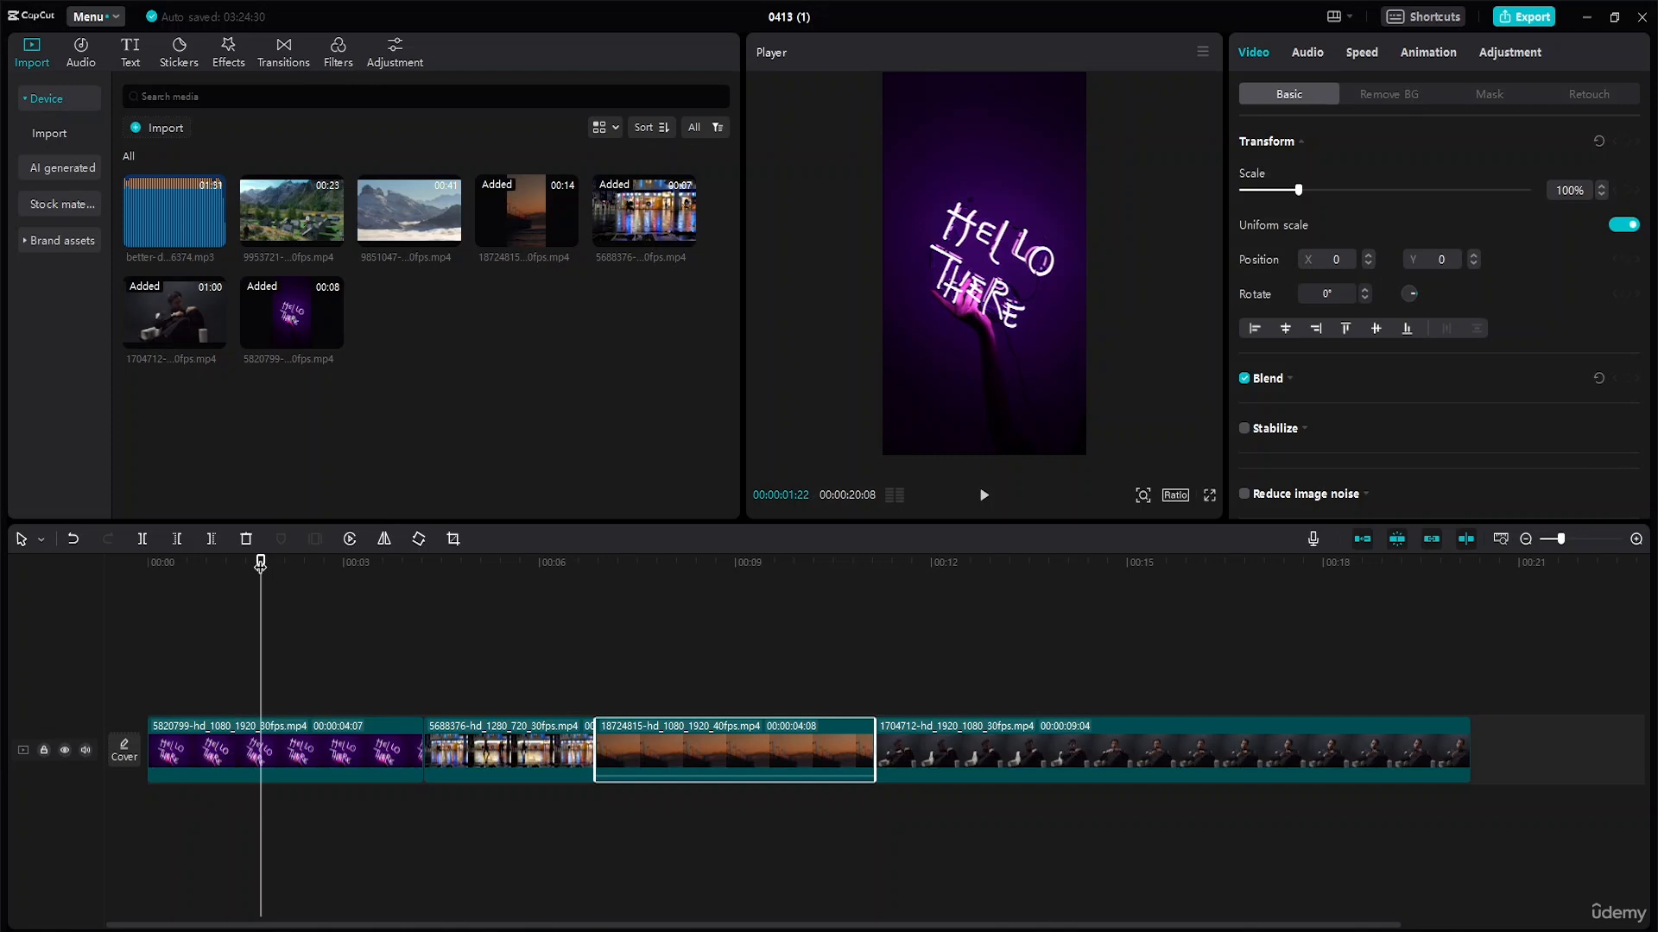
{"action": "left_click_drag", "start_coordinate": [258, 561], "coordinate": [13, 576]}
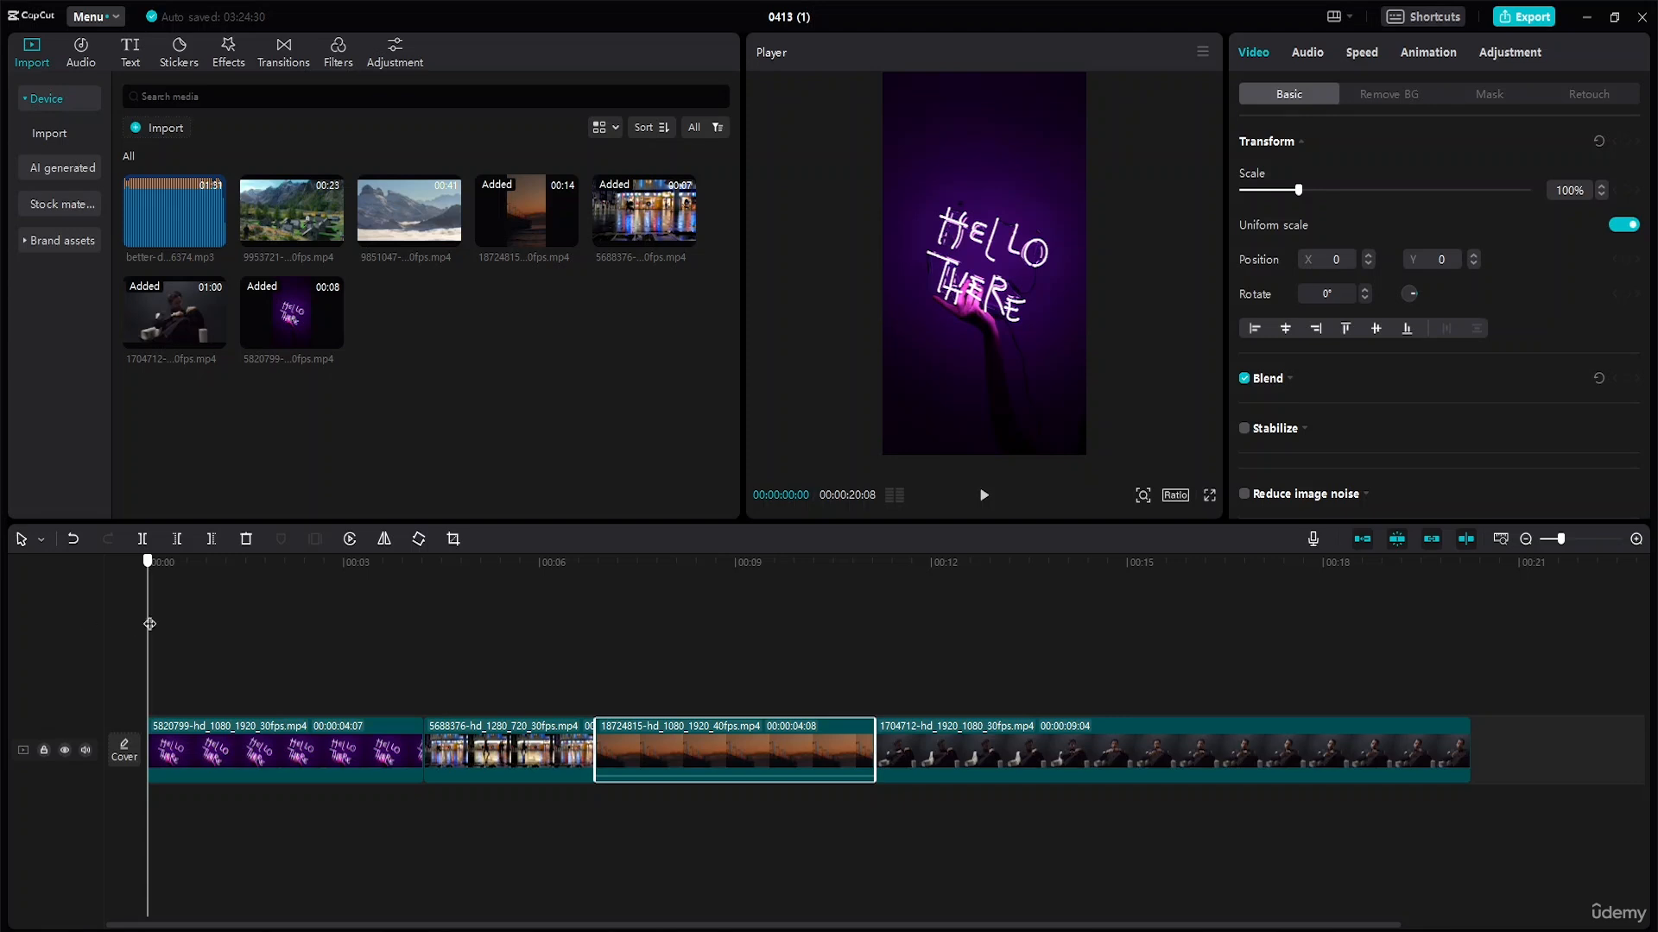
Step: Browse the transition categories from Overlay and Camera through Light Effect, Glitch, Distortion, Slide and Mask to MG
{"action": "left_click", "coordinate": [180, 751]}
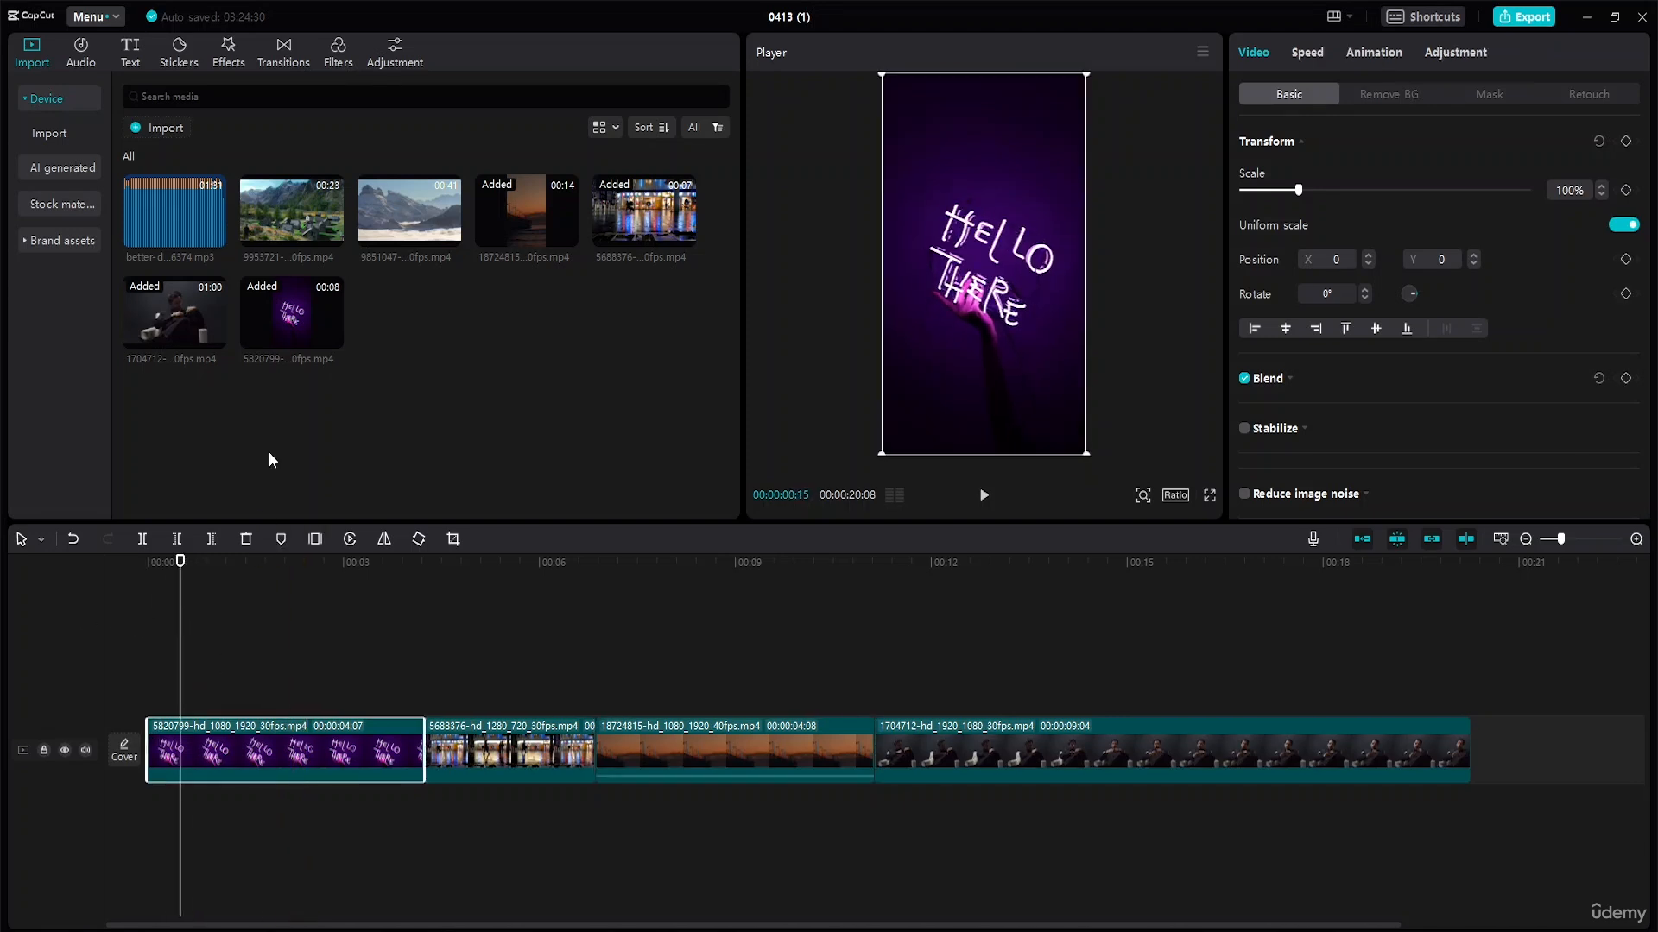
{"action": "left_click", "coordinate": [303, 64]}
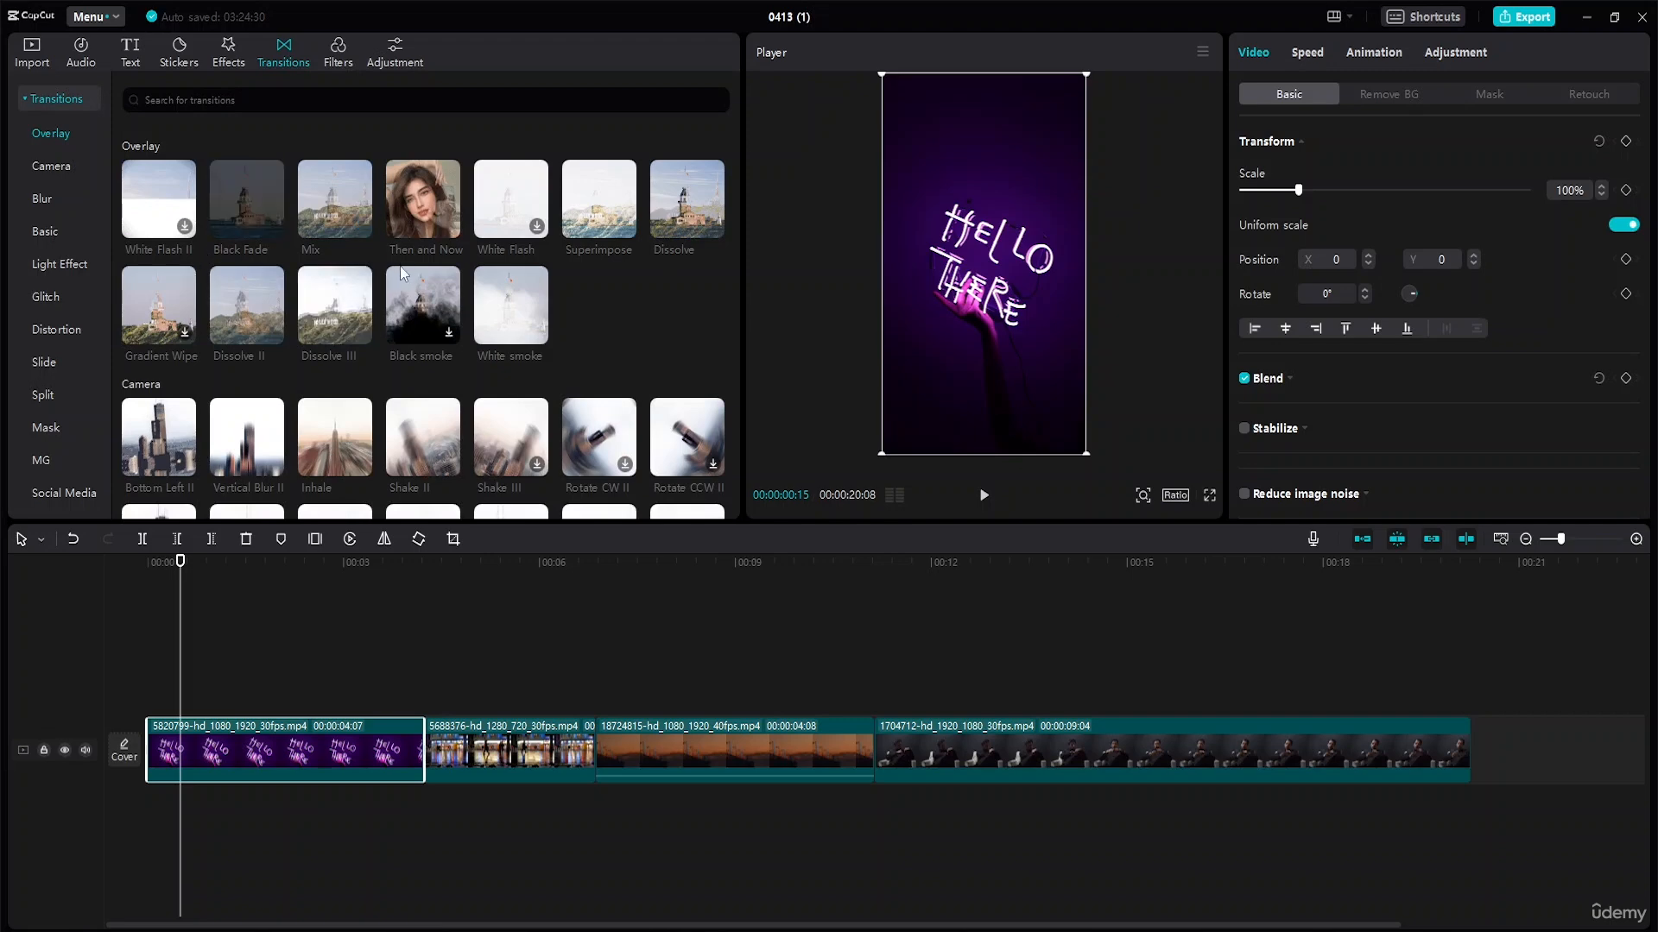
{"action": "scroll", "coordinate": [401, 266], "scroll_direction": "down", "scroll_amount": 2}
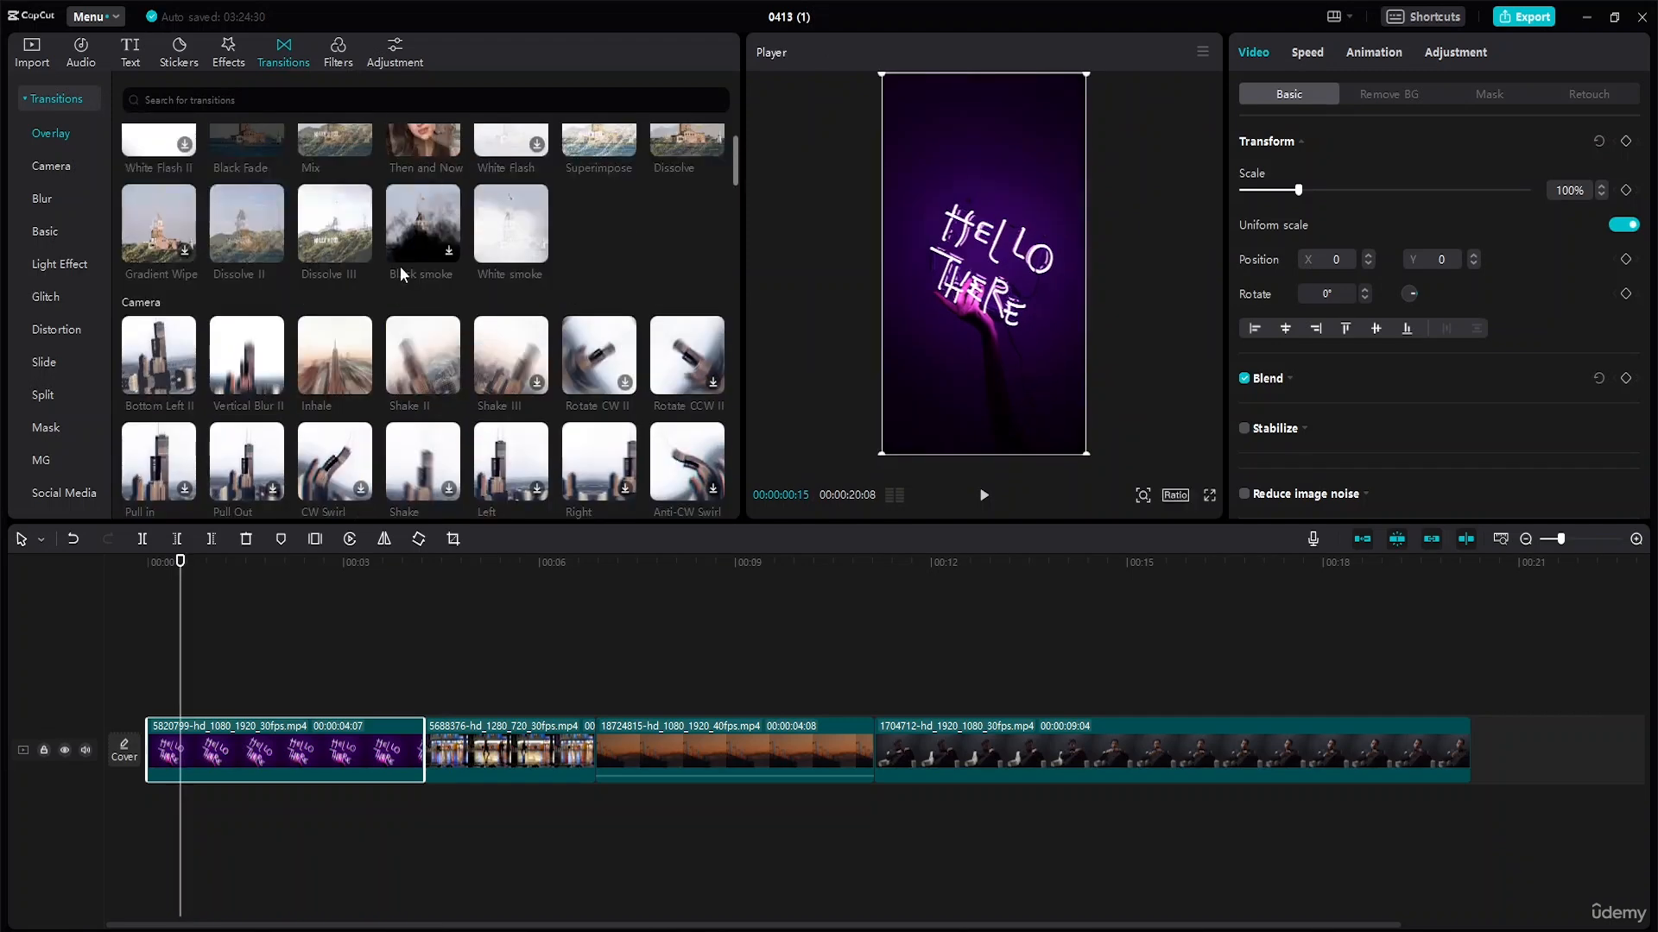
{"action": "scroll", "coordinate": [401, 266], "scroll_direction": "up", "scroll_amount": 2}
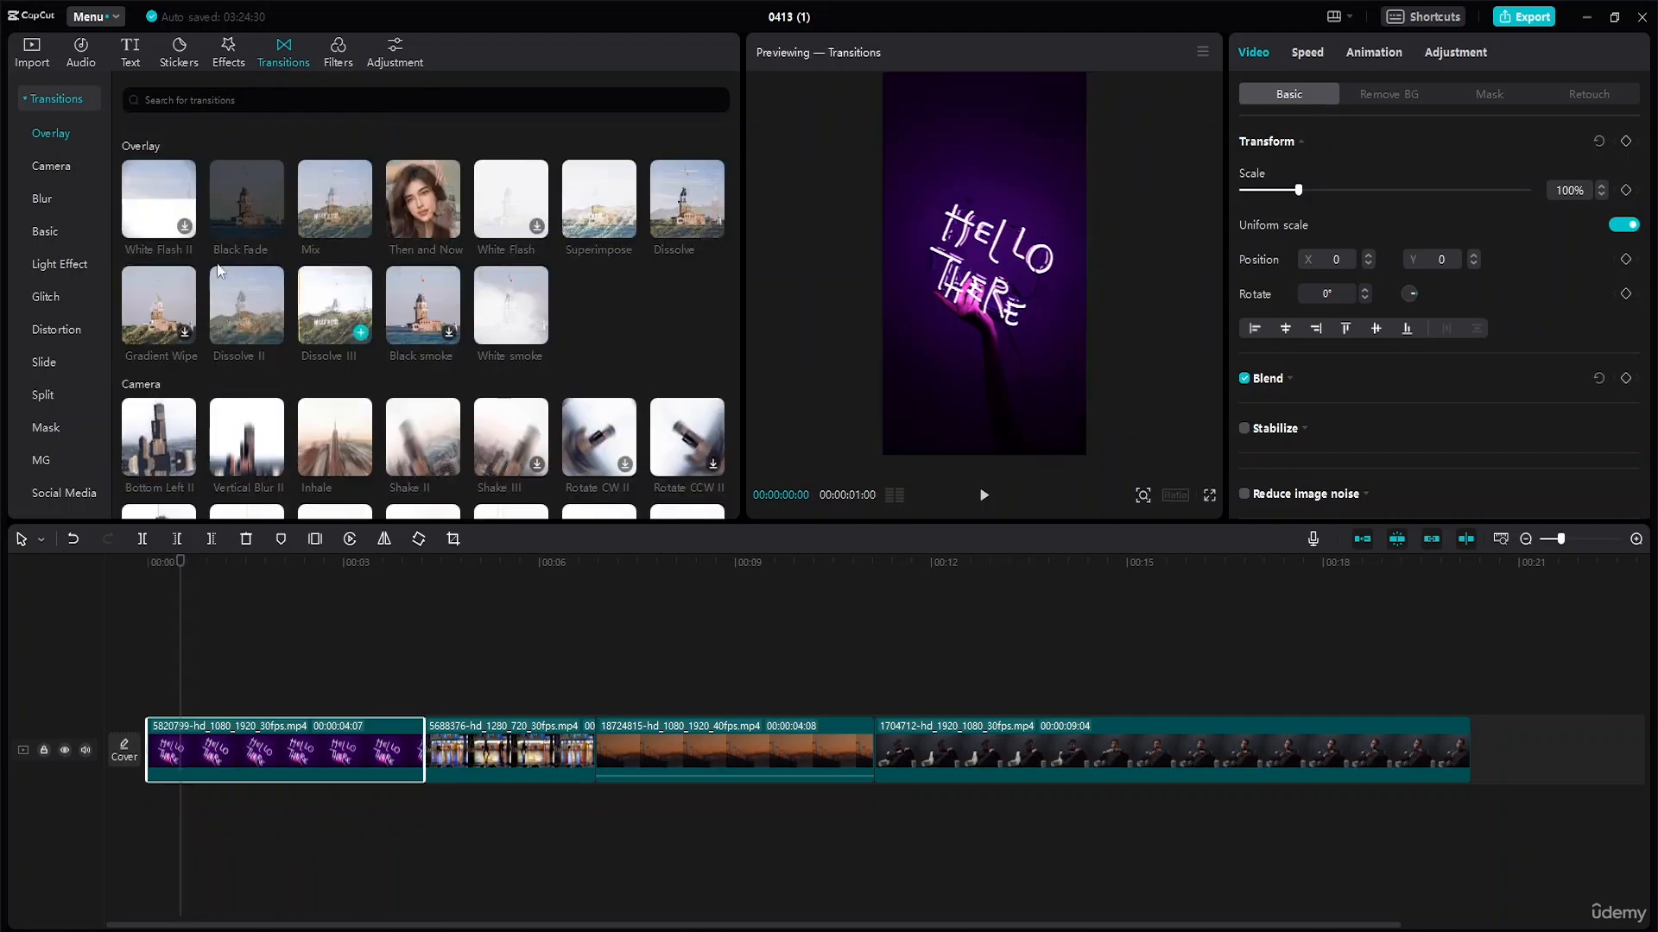
{"action": "left_click", "coordinate": [65, 167]}
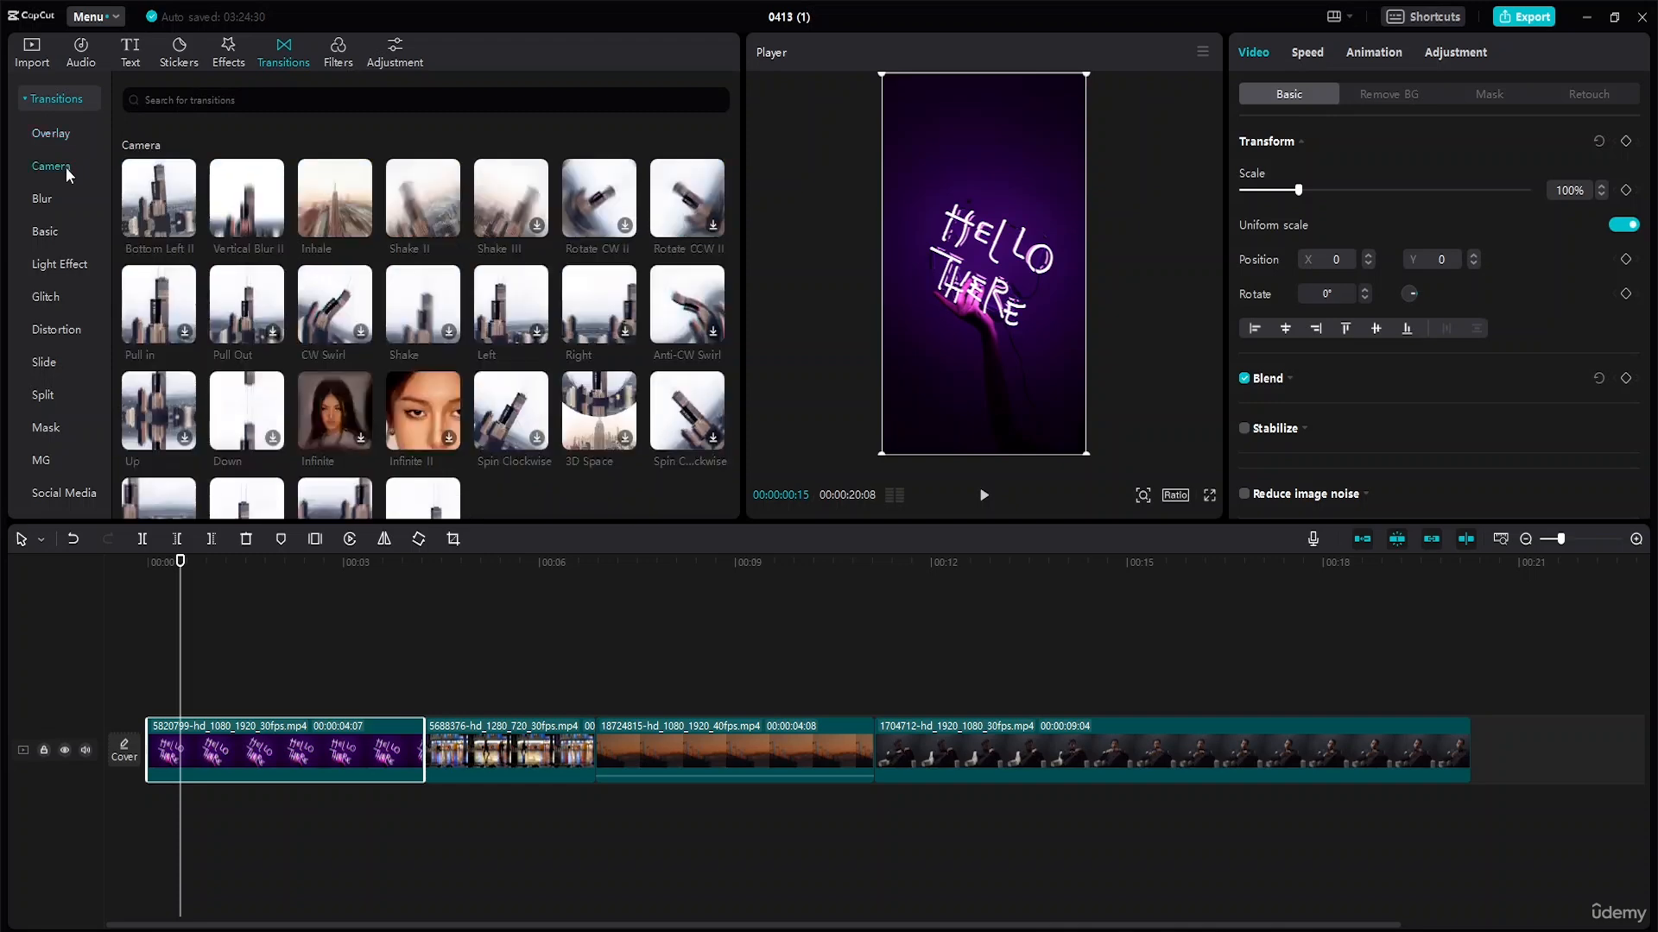
{"action": "left_click", "coordinate": [43, 205]}
{"action": "left_click", "coordinate": [55, 224]}
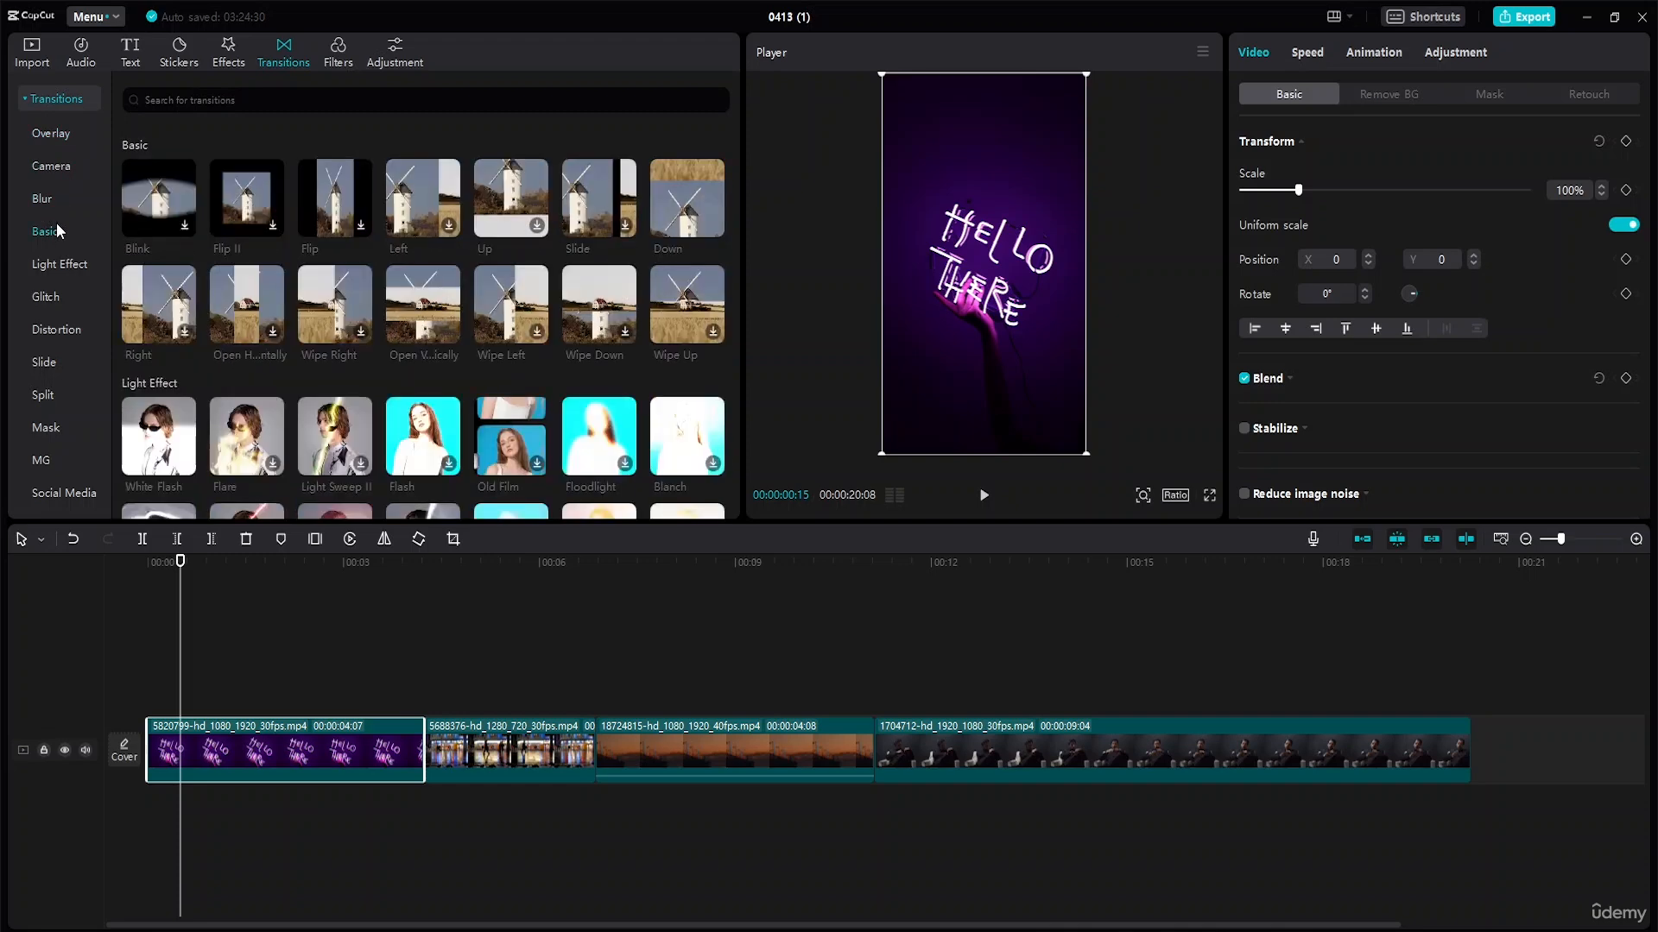
{"action": "left_click", "coordinate": [71, 267]}
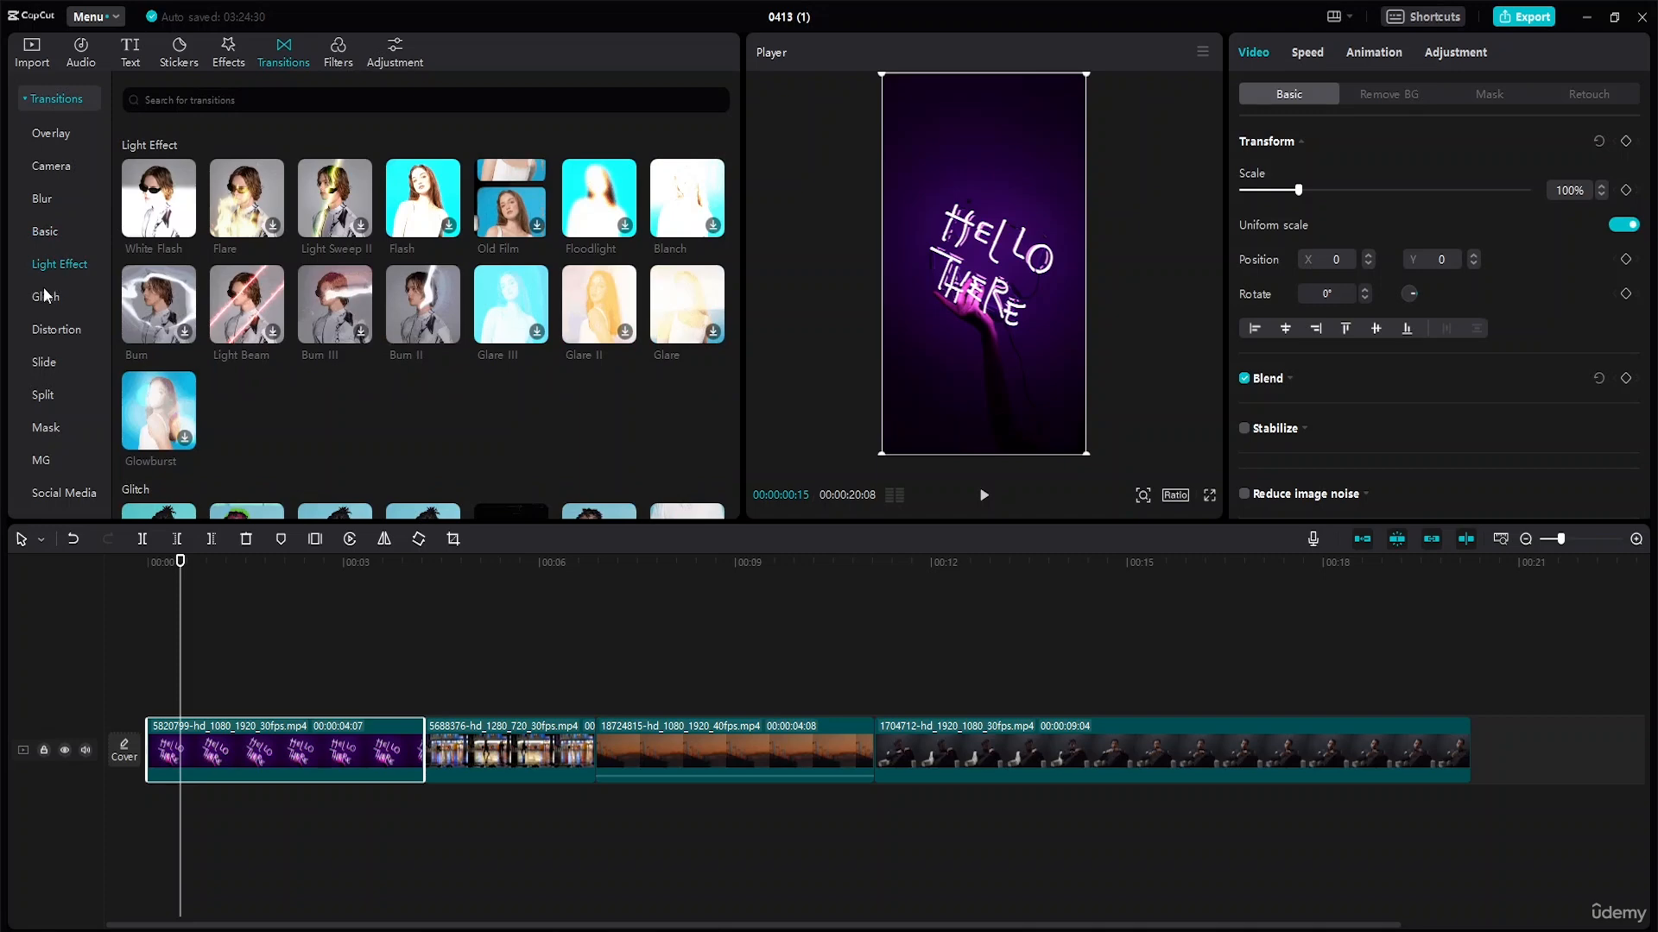
{"action": "left_click", "coordinate": [49, 299]}
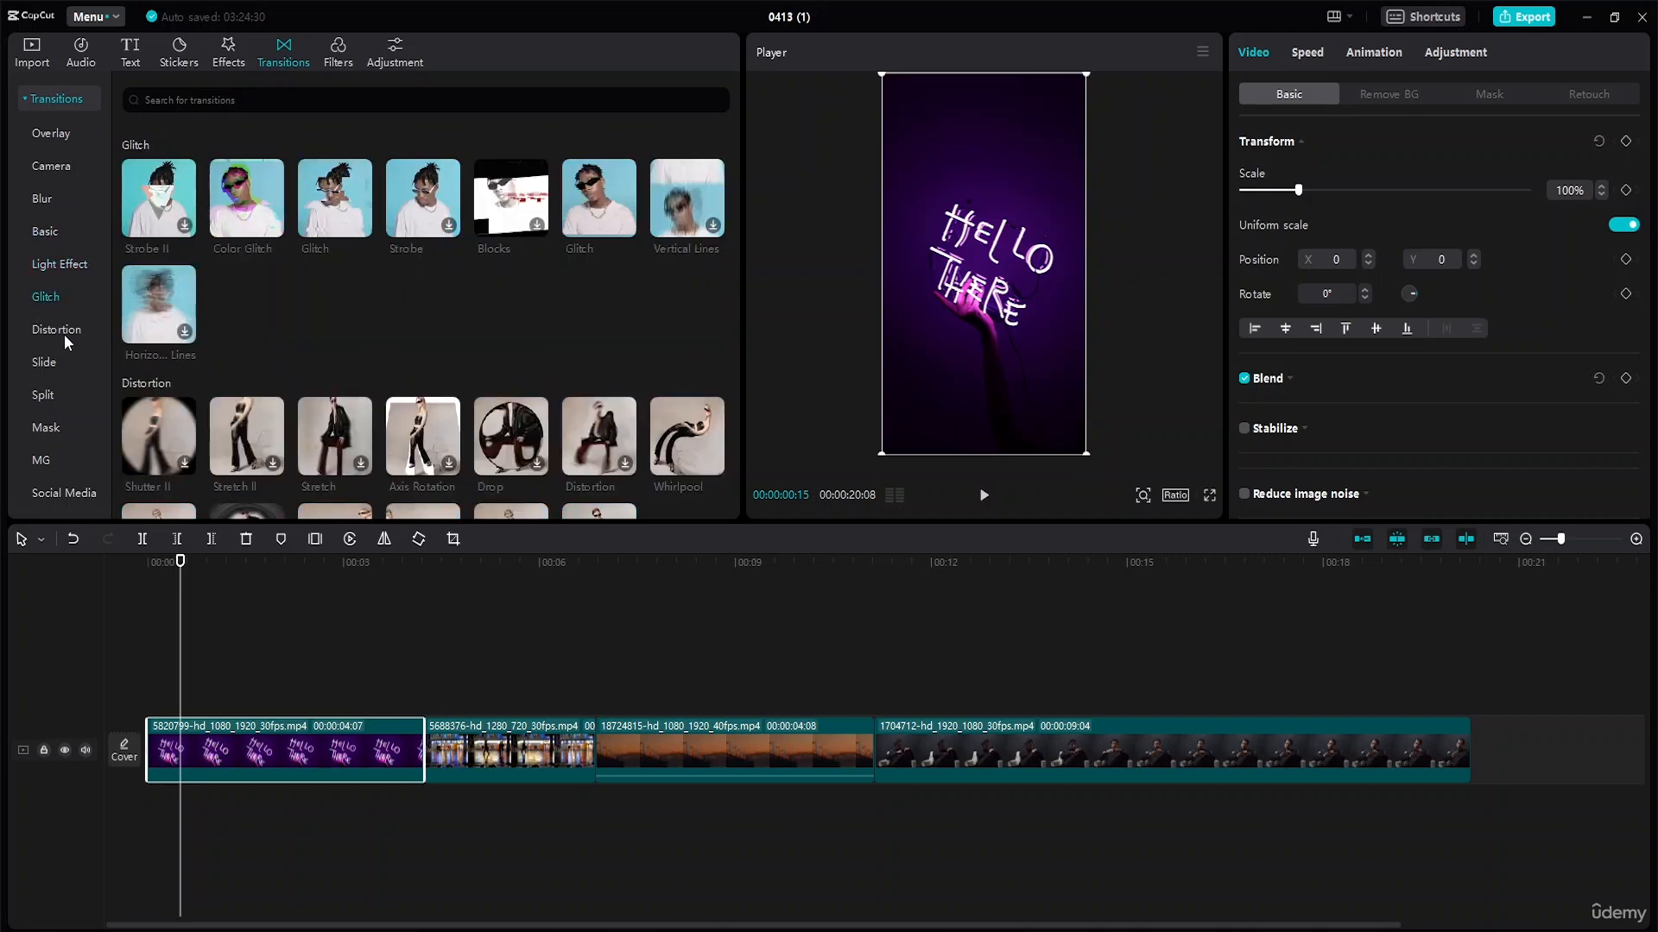
{"action": "left_click", "coordinate": [64, 329]}
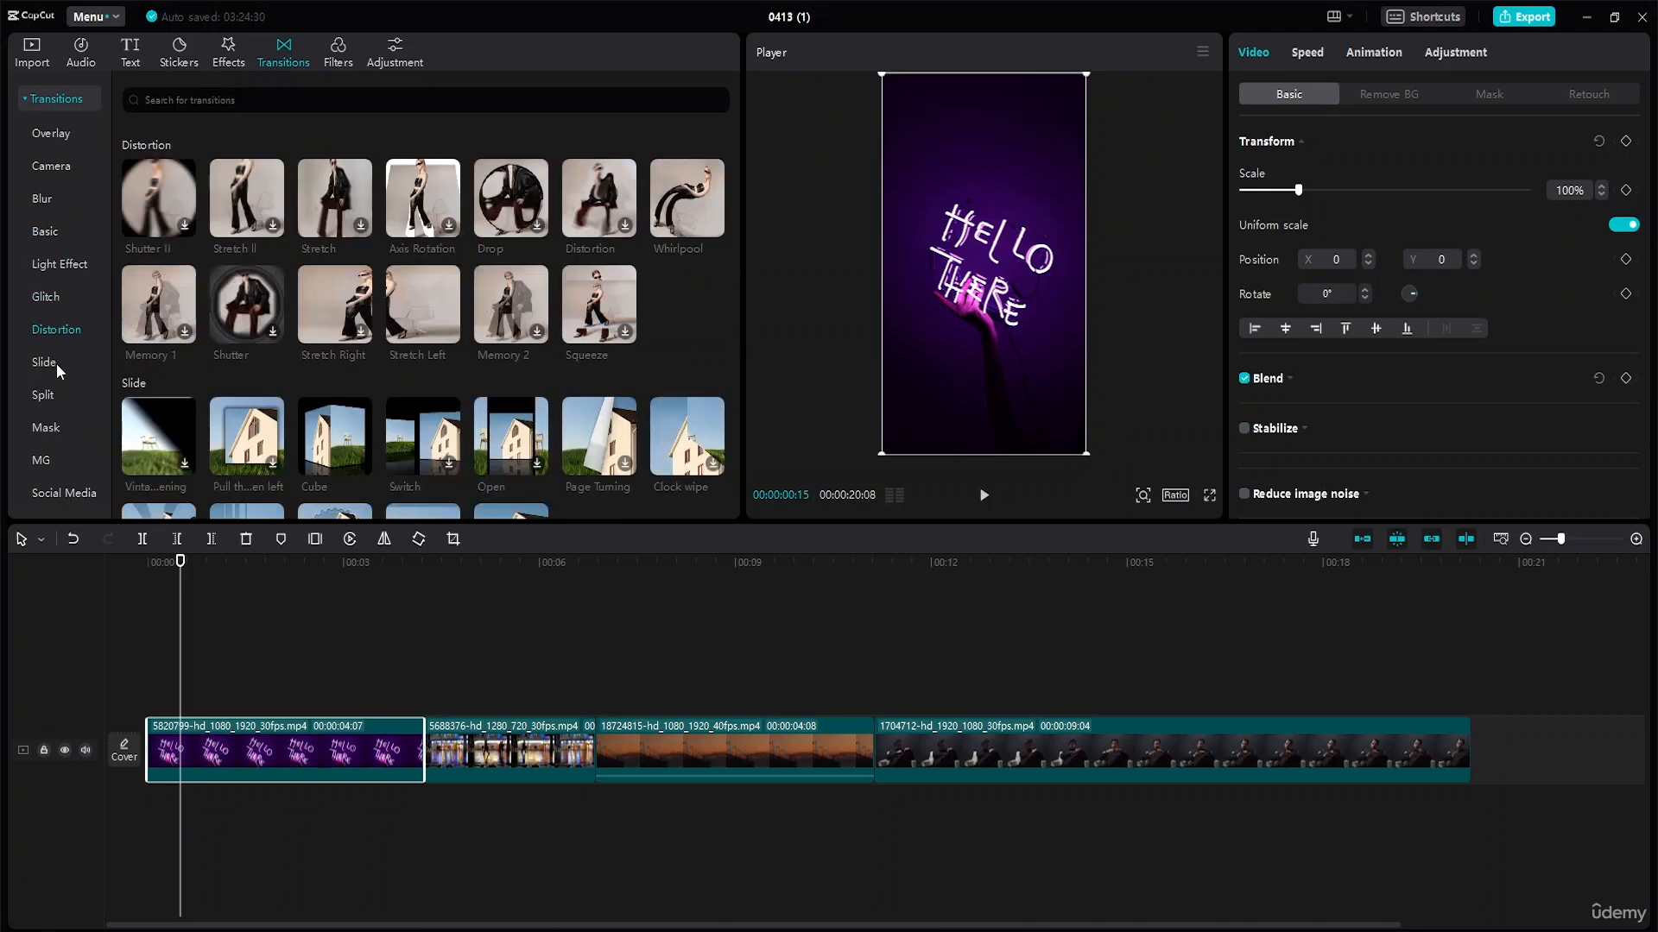
{"action": "left_click", "coordinate": [53, 362]}
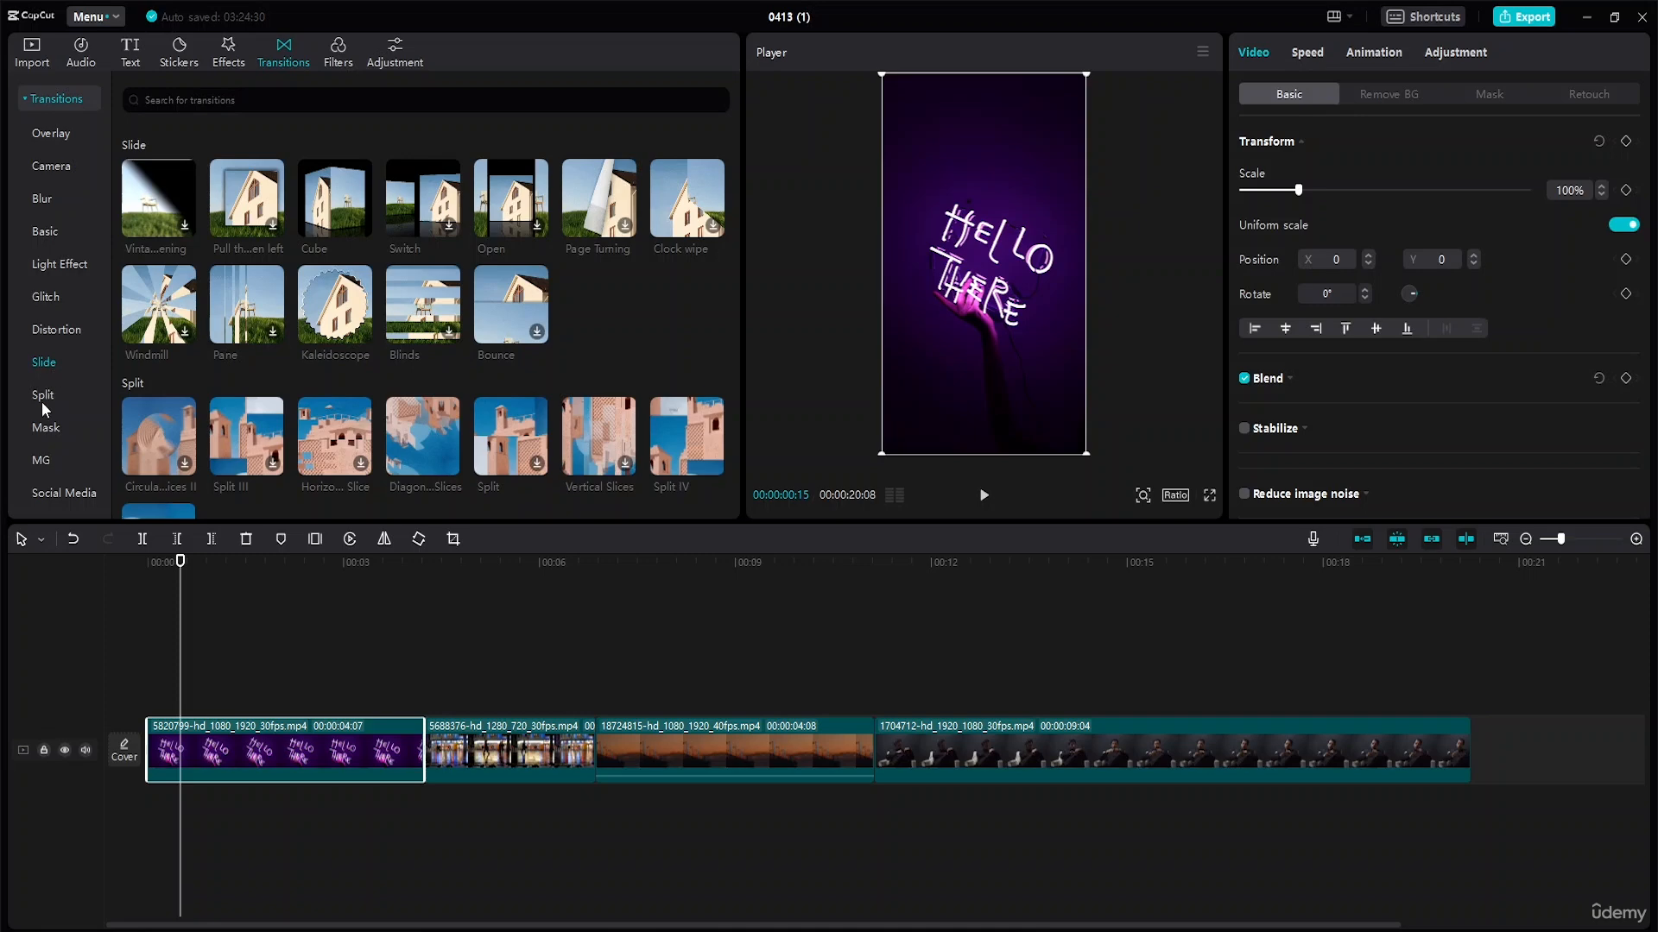
{"action": "left_click", "coordinate": [41, 402]}
{"action": "left_click", "coordinate": [49, 423]}
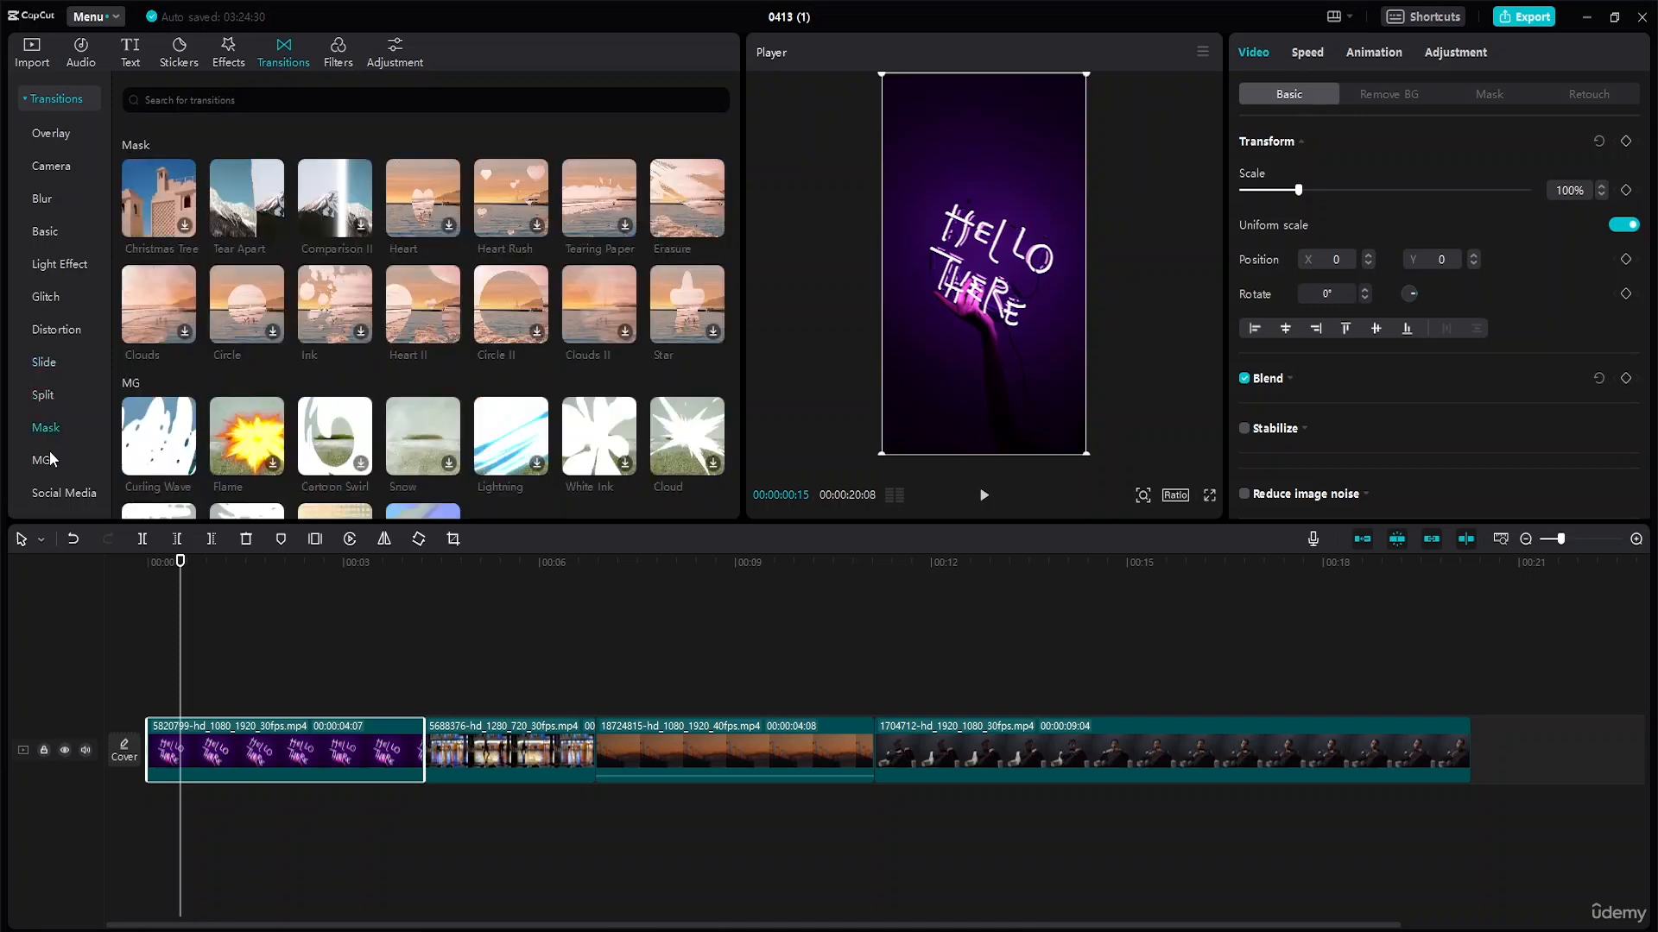
{"action": "left_click", "coordinate": [50, 454]}
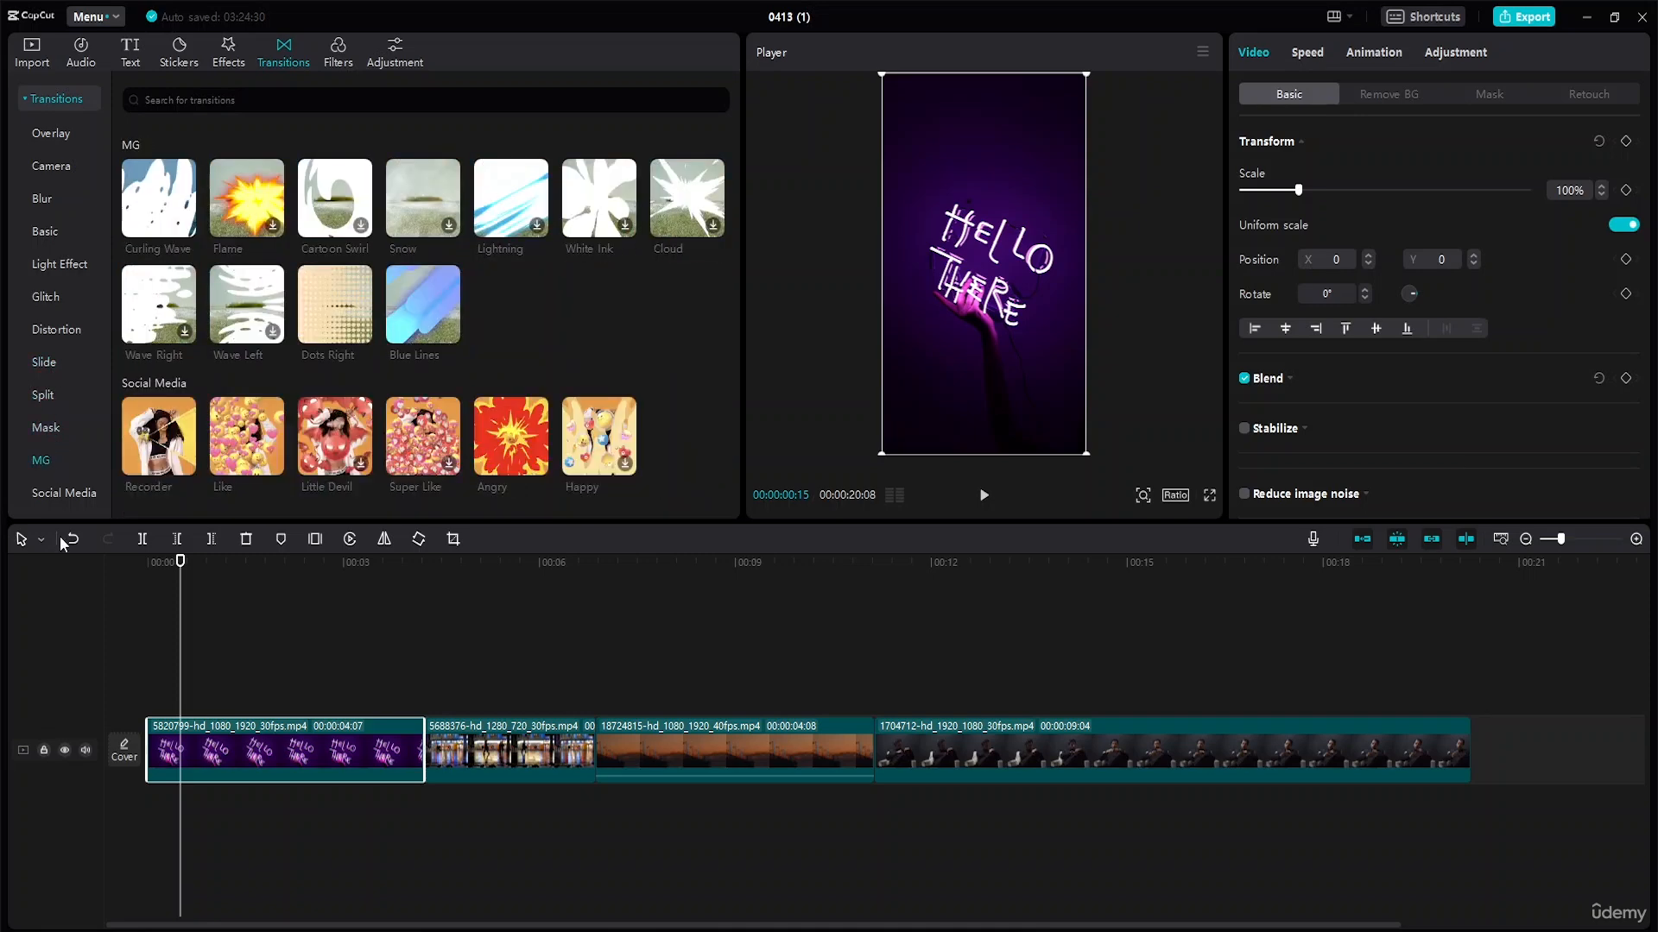
{"action": "left_click", "coordinate": [52, 133]}
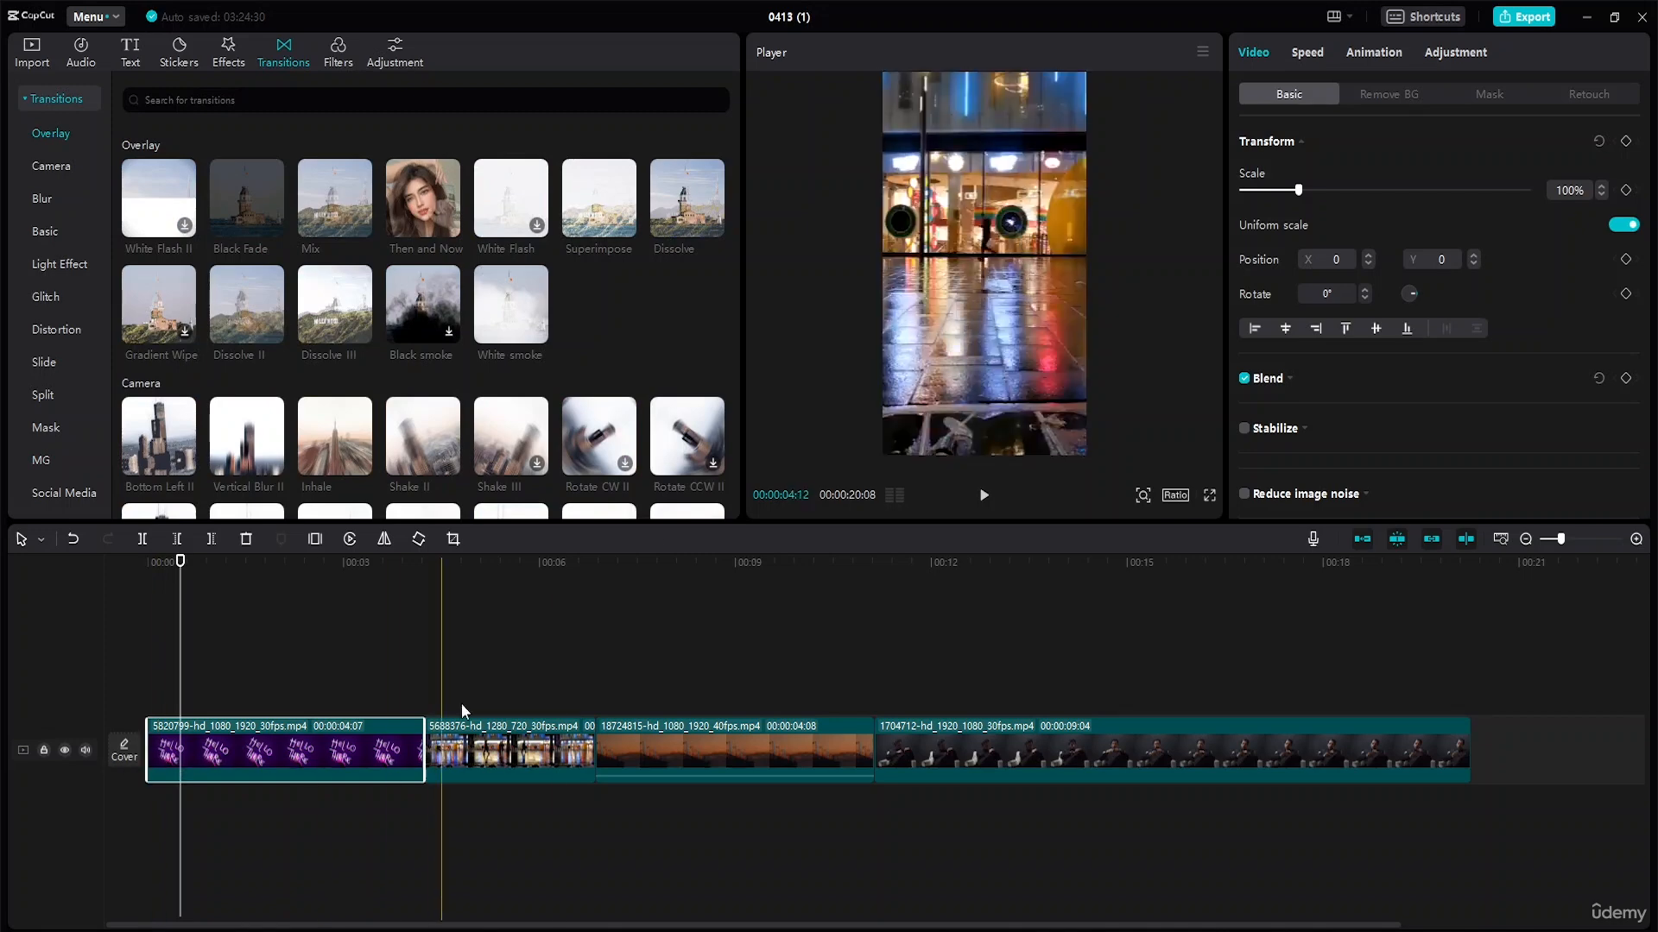
Step: Apply the Fade In entrance animation to the 5820799 neon clip and play the start of the video
{"action": "left_click", "coordinate": [1309, 53]}
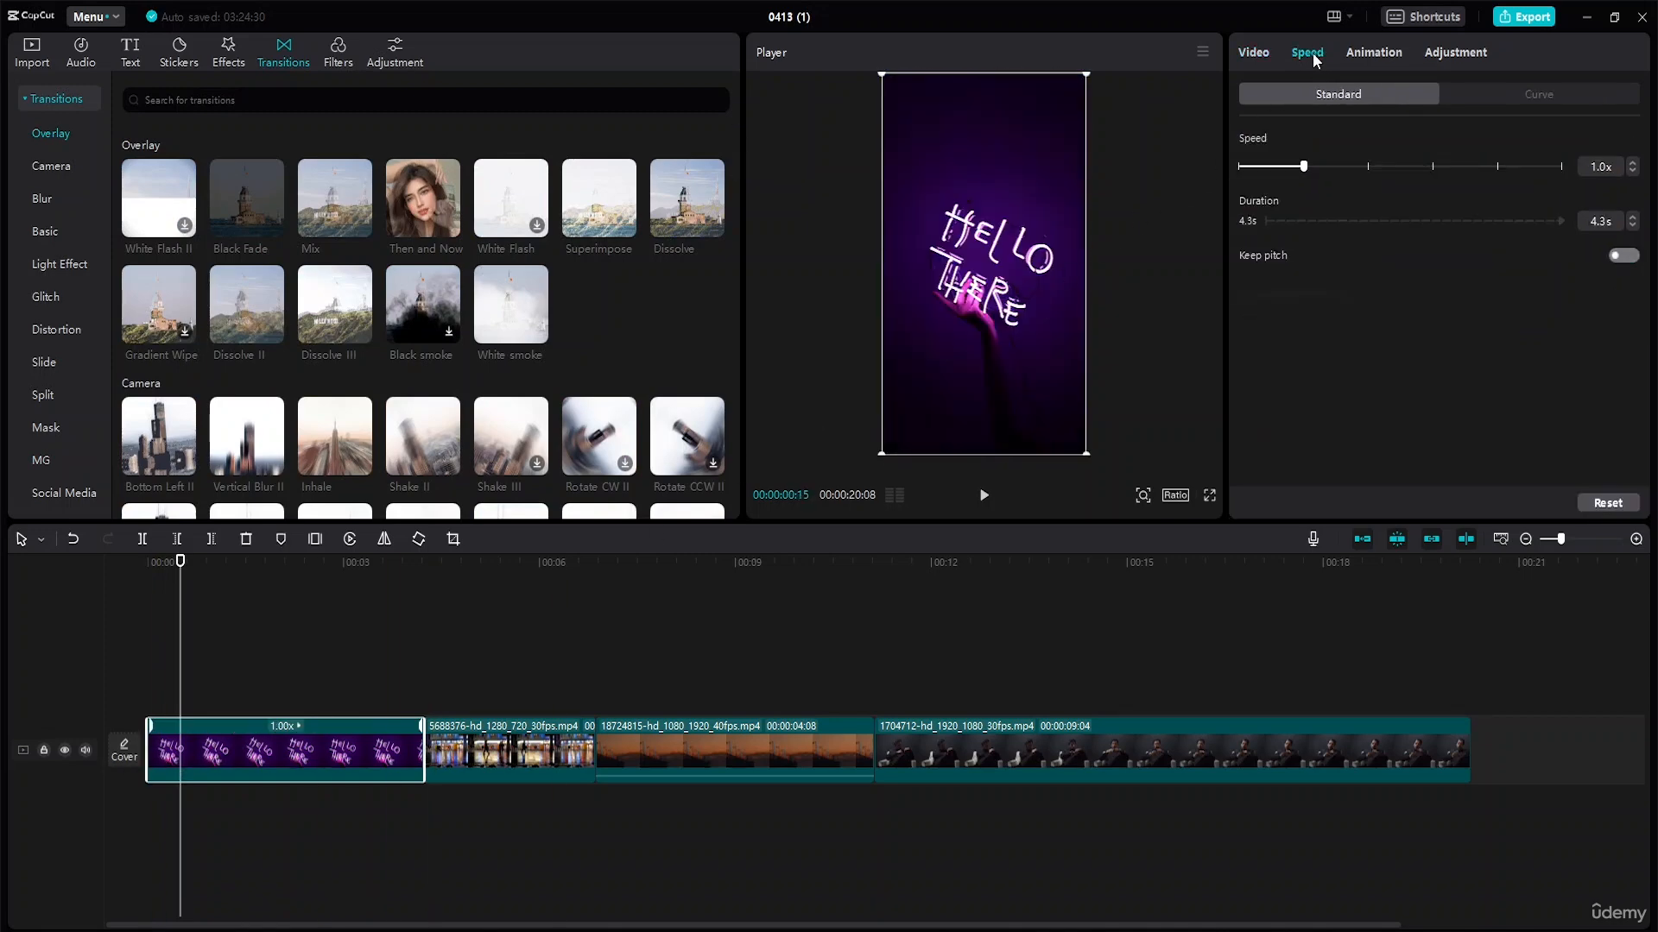
{"action": "left_click", "coordinate": [1396, 53]}
{"action": "left_click", "coordinate": [1453, 54]}
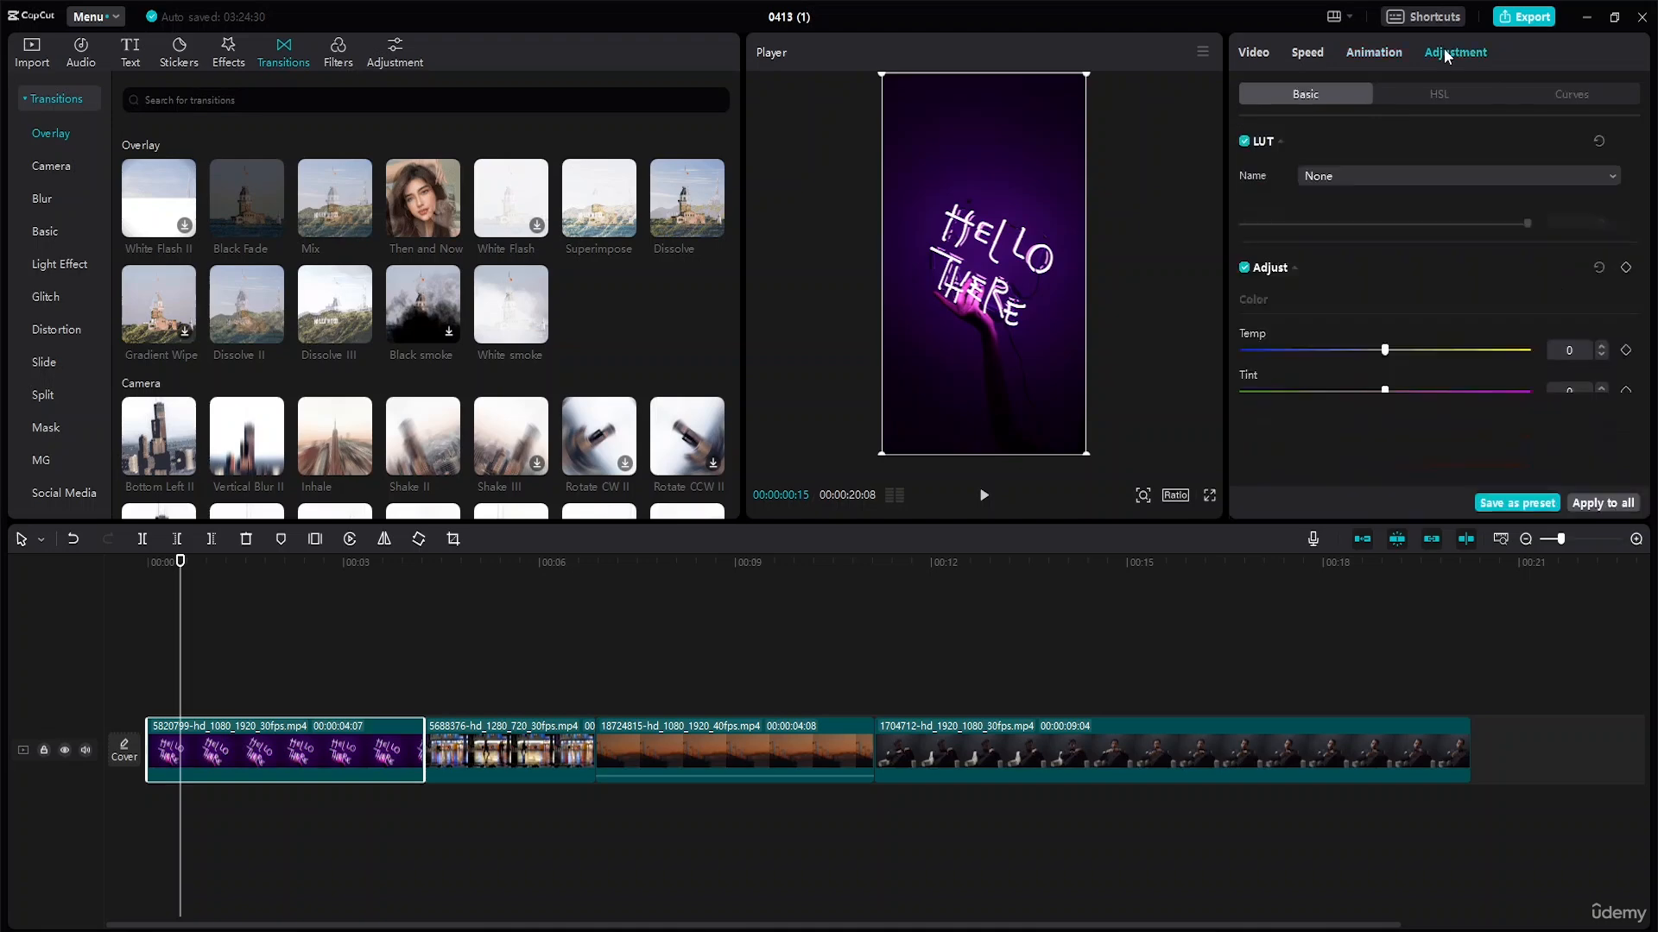
{"action": "left_click", "coordinate": [1398, 57]}
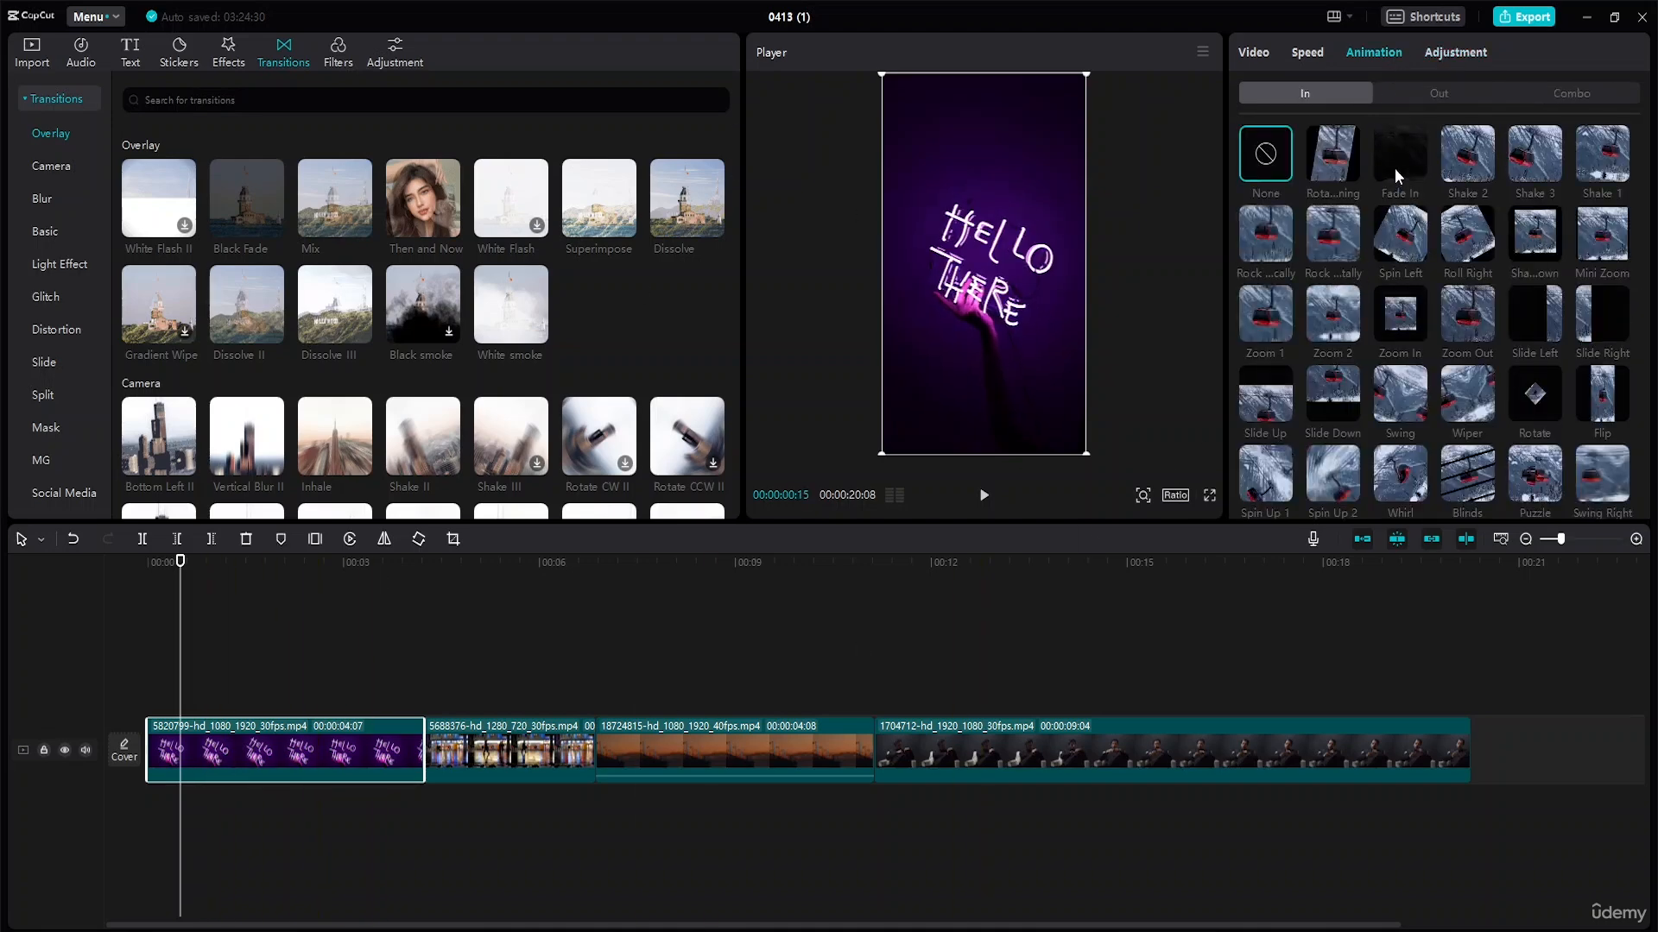
{"action": "left_click", "coordinate": [1395, 167]}
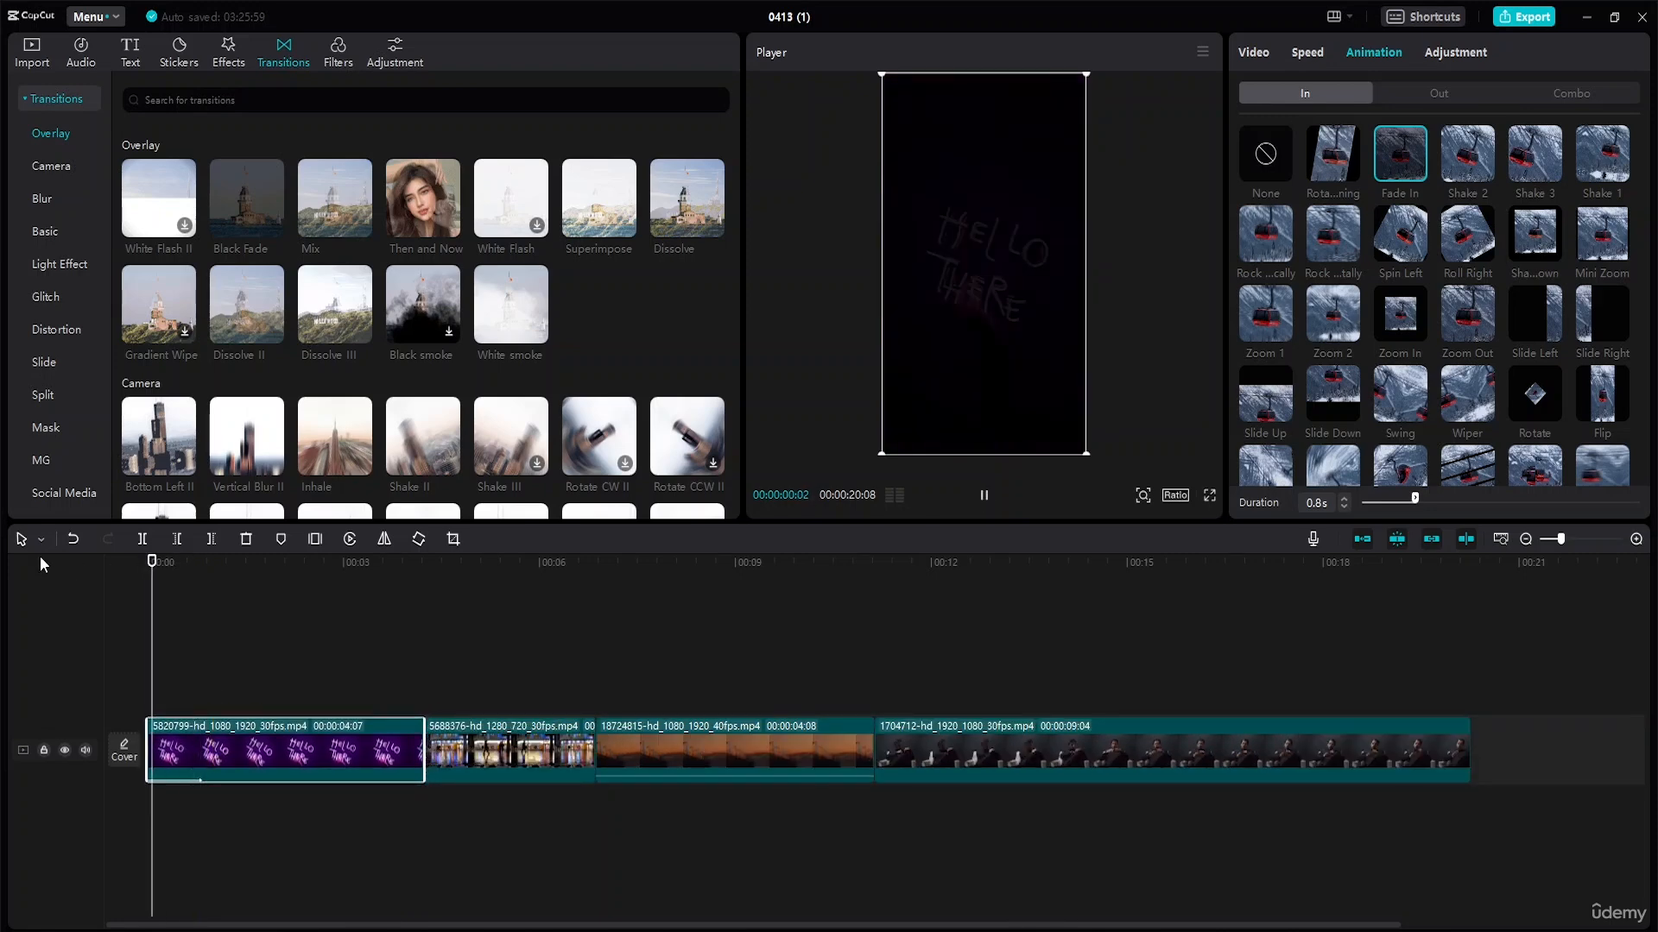
{"action": "key", "text": "space"}
{"action": "key", "text": "space"}
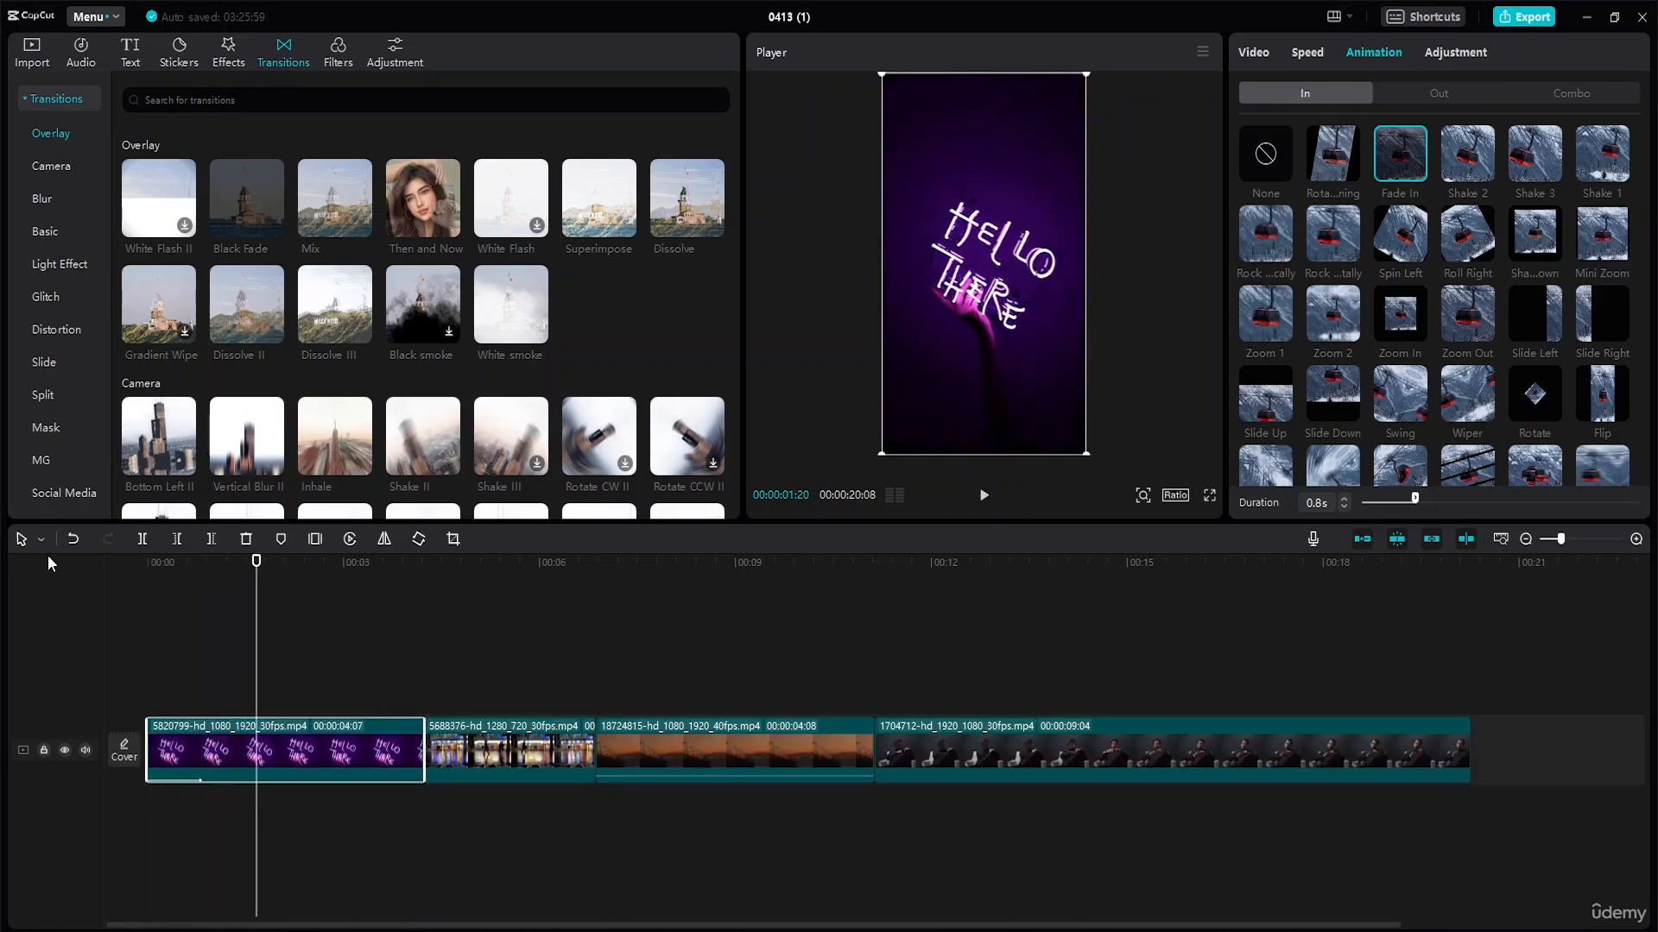
Step: Apply the Fade Out exit animation to the 5820799 neon clip
{"action": "left_click", "coordinate": [1436, 95]}
{"action": "left_click", "coordinate": [1416, 155]}
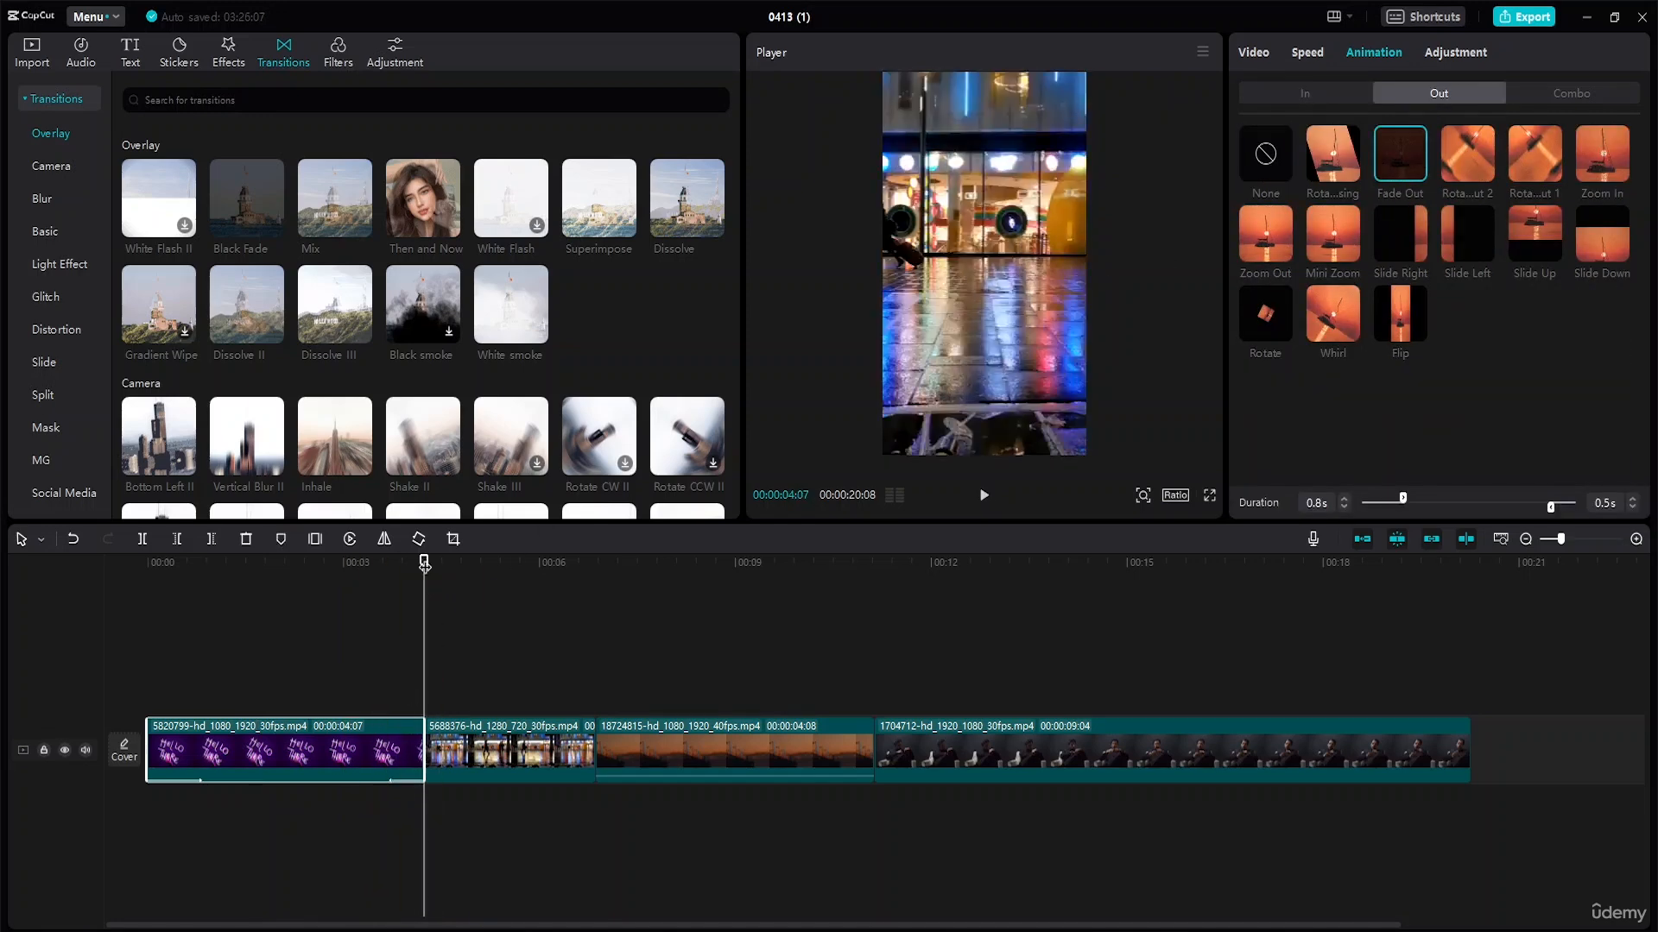
Step: Trim the end of the 5820799 neon clip at 00:00:02:06 on the timeline
{"action": "left_click_drag", "start_coordinate": [423, 565], "coordinate": [323, 577]}
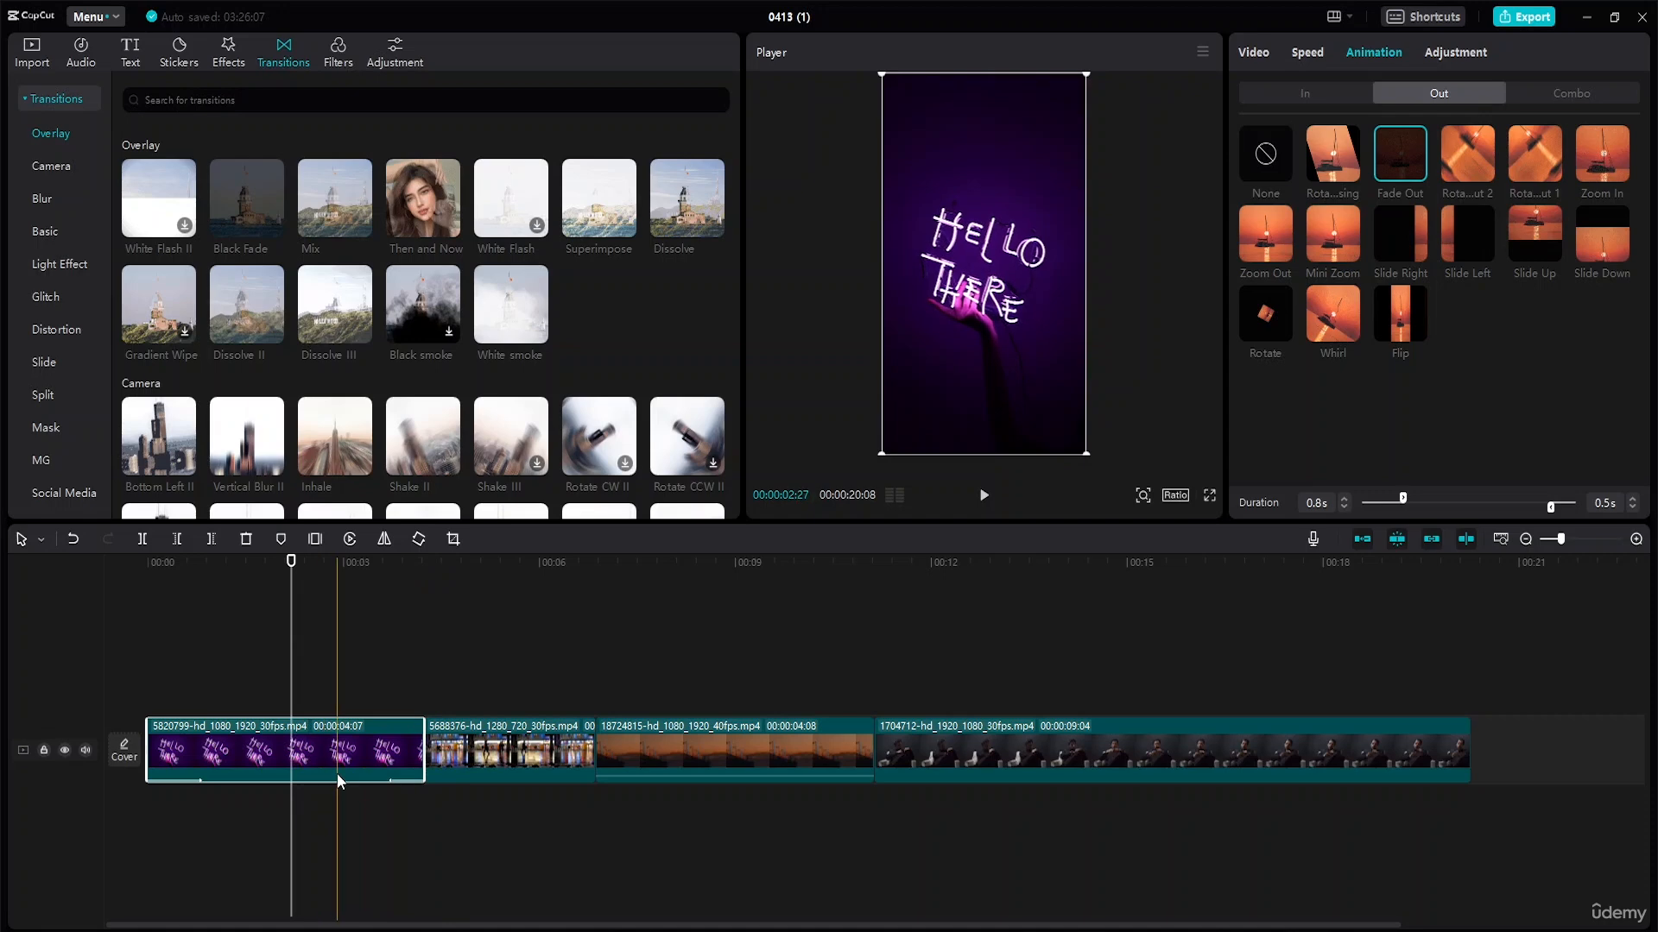
{"action": "left_click", "coordinate": [212, 540]}
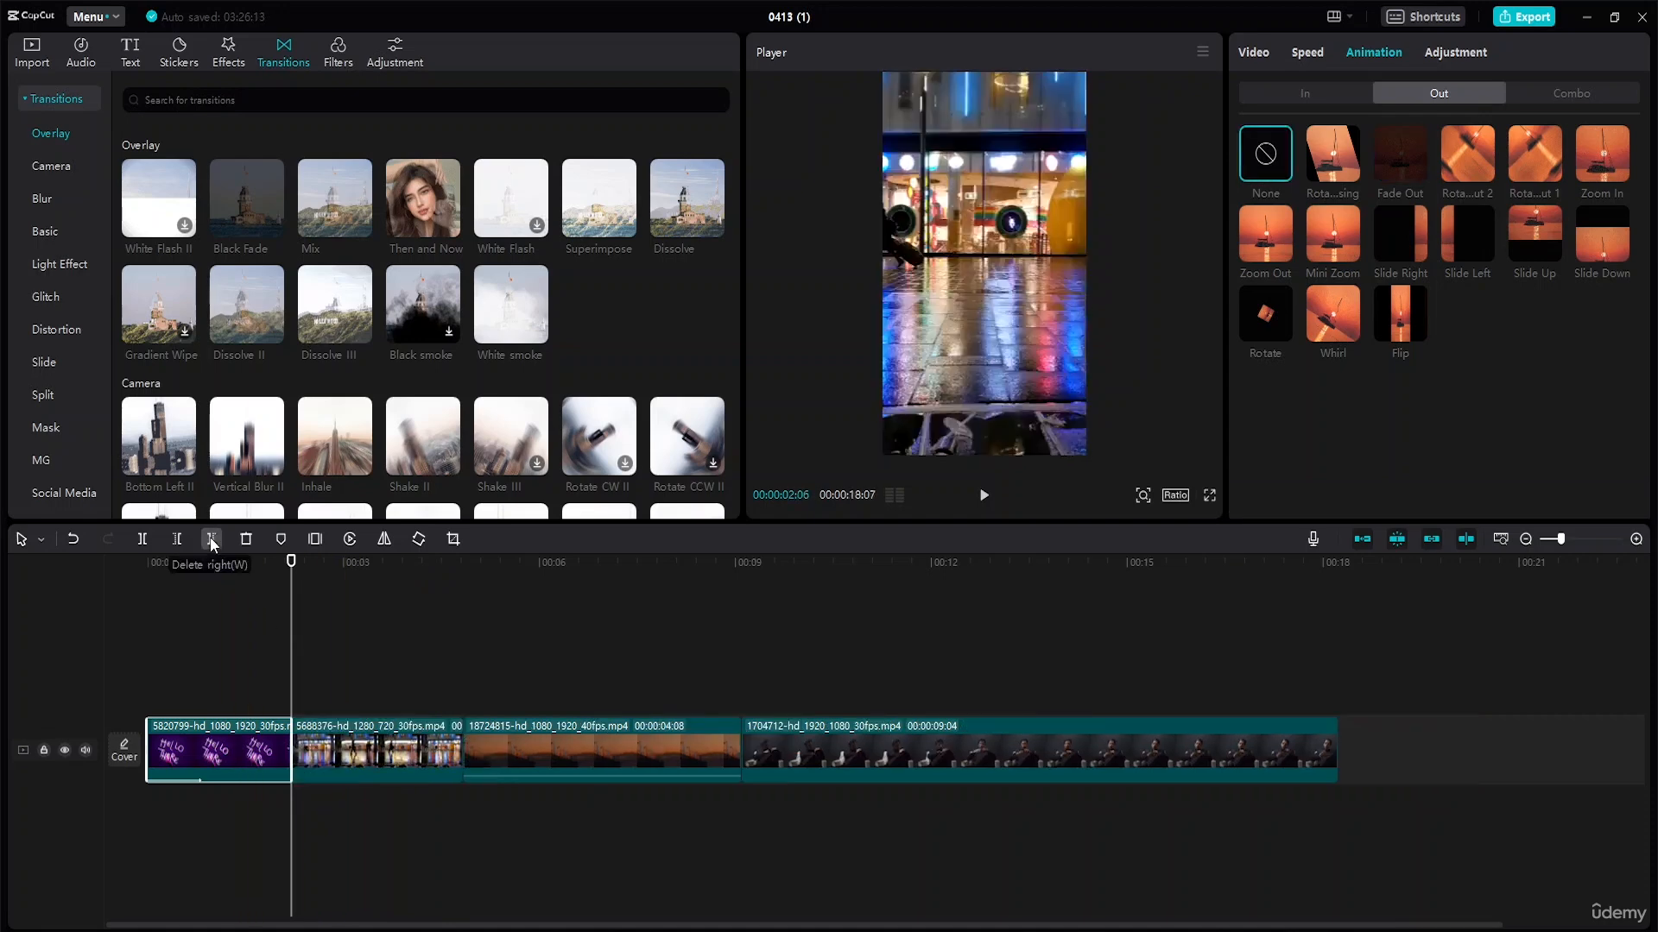
Step: Apply the Fade Out exit animation to the shortened neon clip and play it from the start
{"action": "left_click_drag", "start_coordinate": [294, 563], "coordinate": [235, 574]}
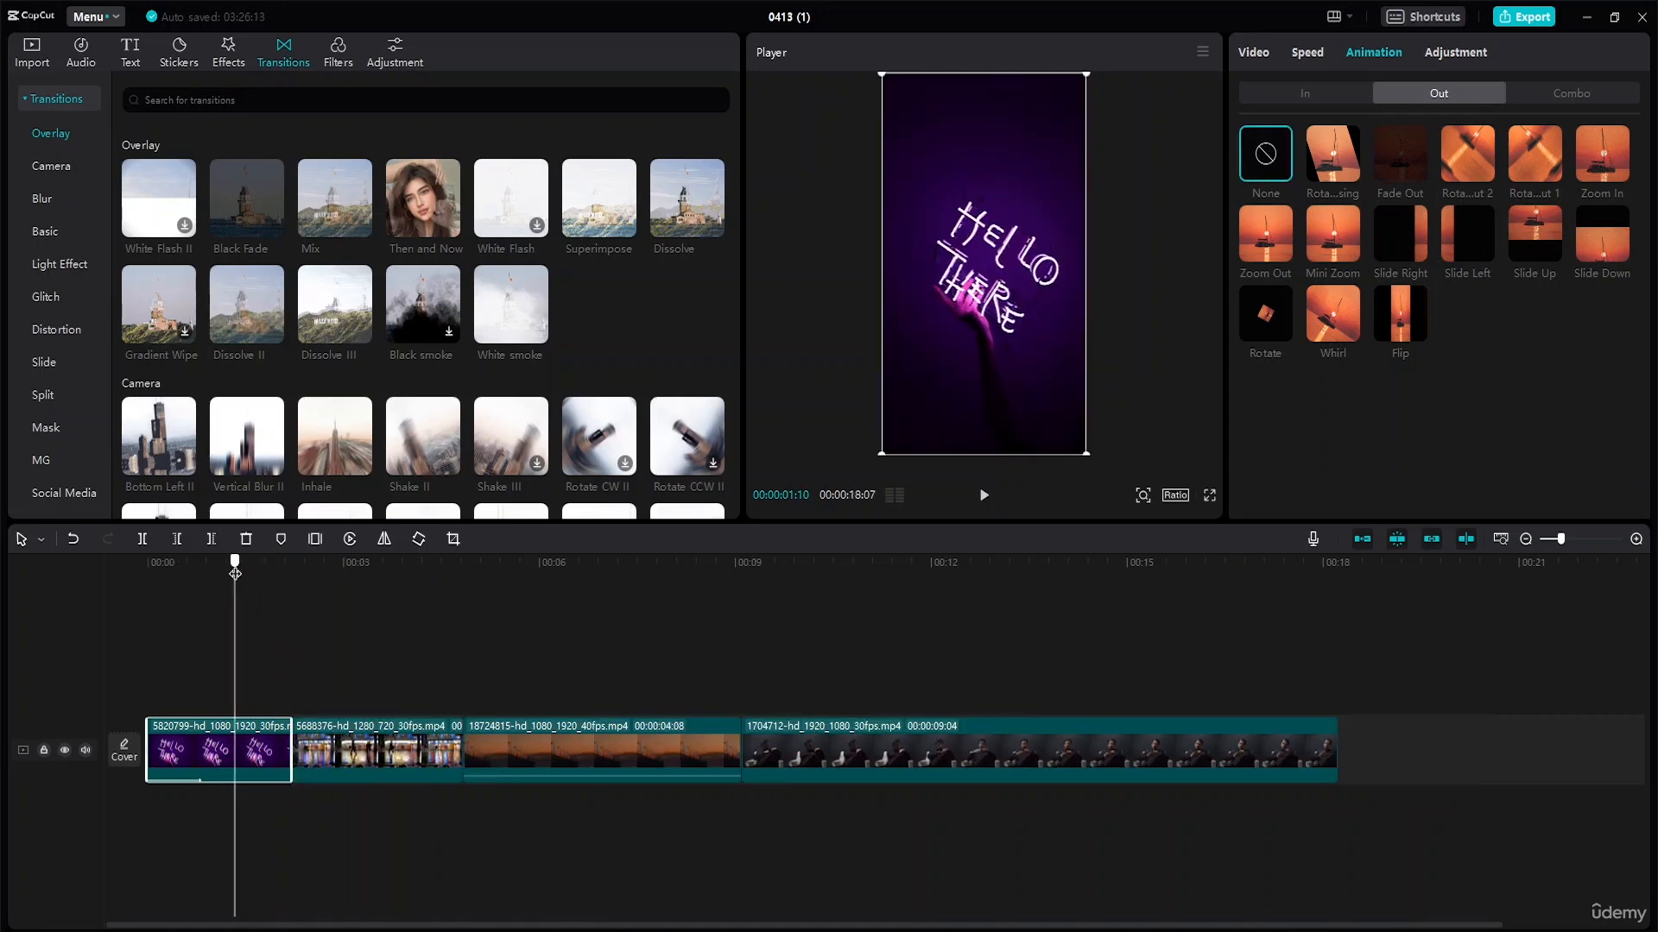
{"action": "left_click", "coordinate": [1379, 154]}
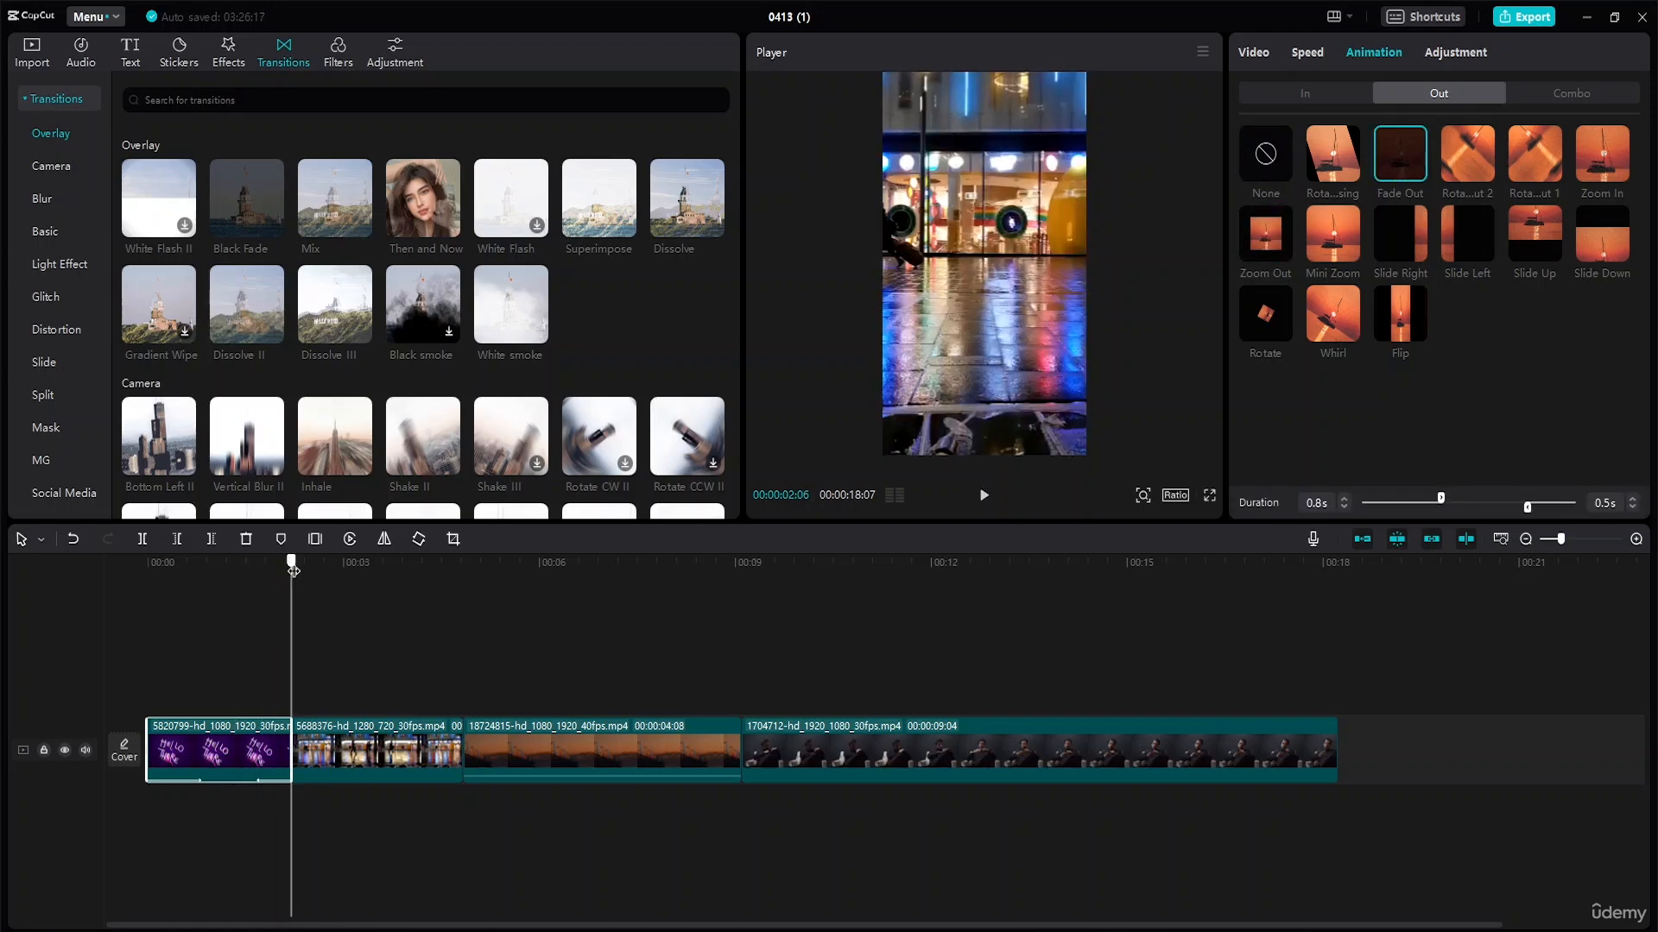
{"action": "left_click_drag", "start_coordinate": [293, 570], "coordinate": [2, 602]}
{"action": "key", "text": "space"}
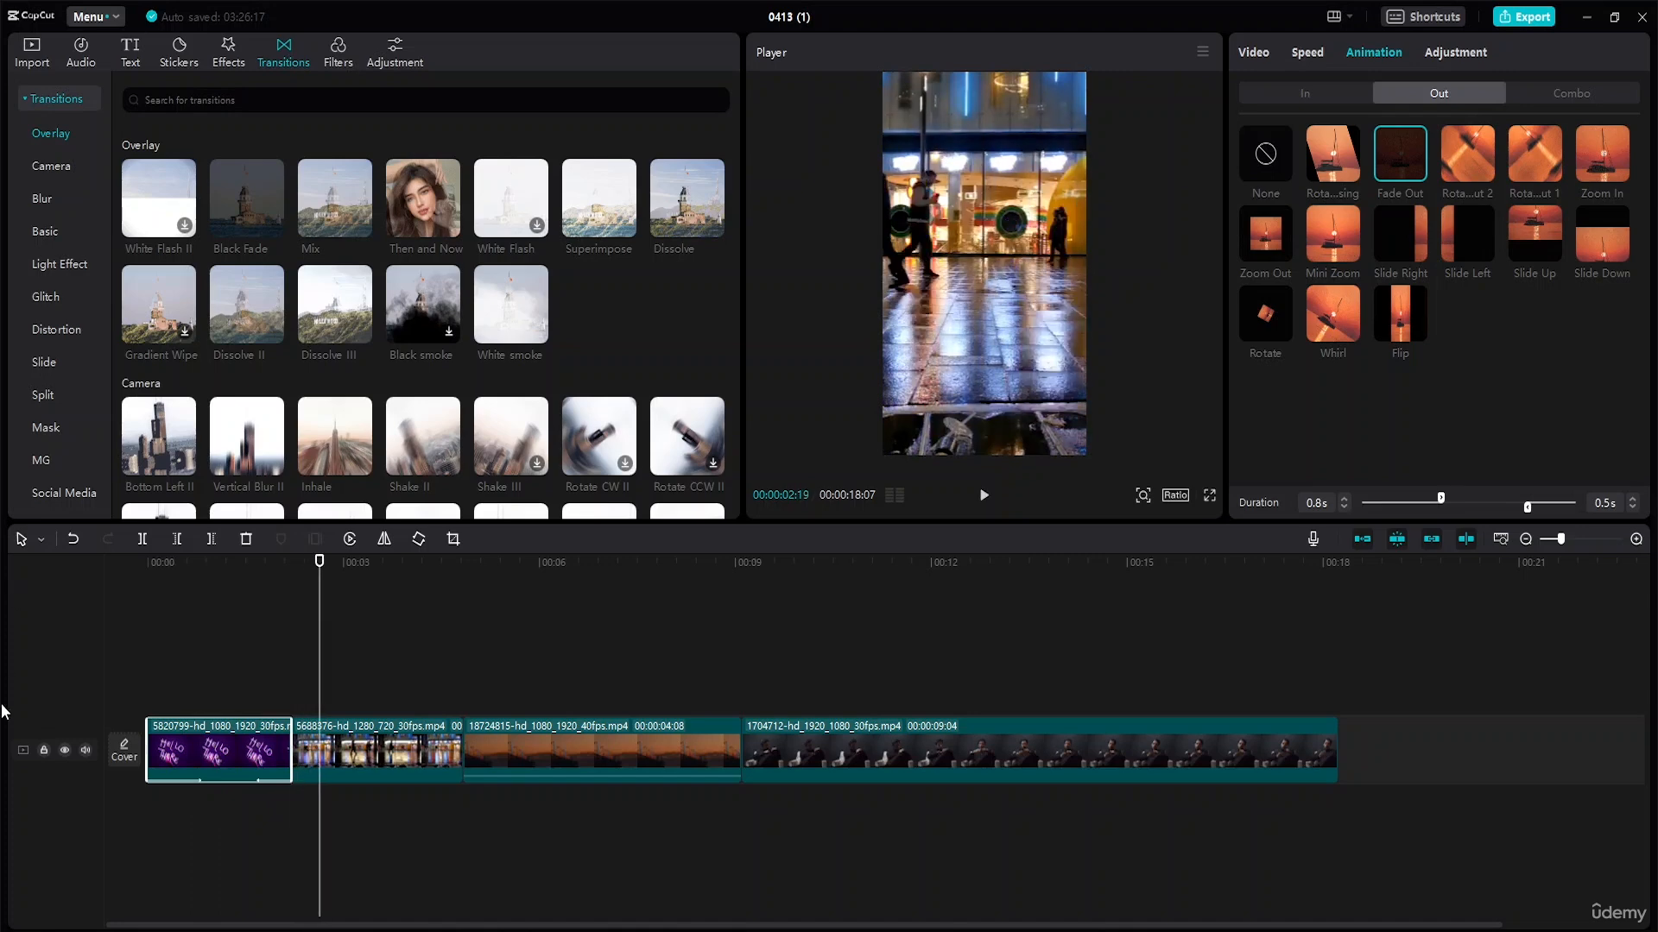
{"action": "left_click", "coordinate": [320, 566]}
{"action": "left_click_drag", "start_coordinate": [320, 566], "coordinate": [267, 578]}
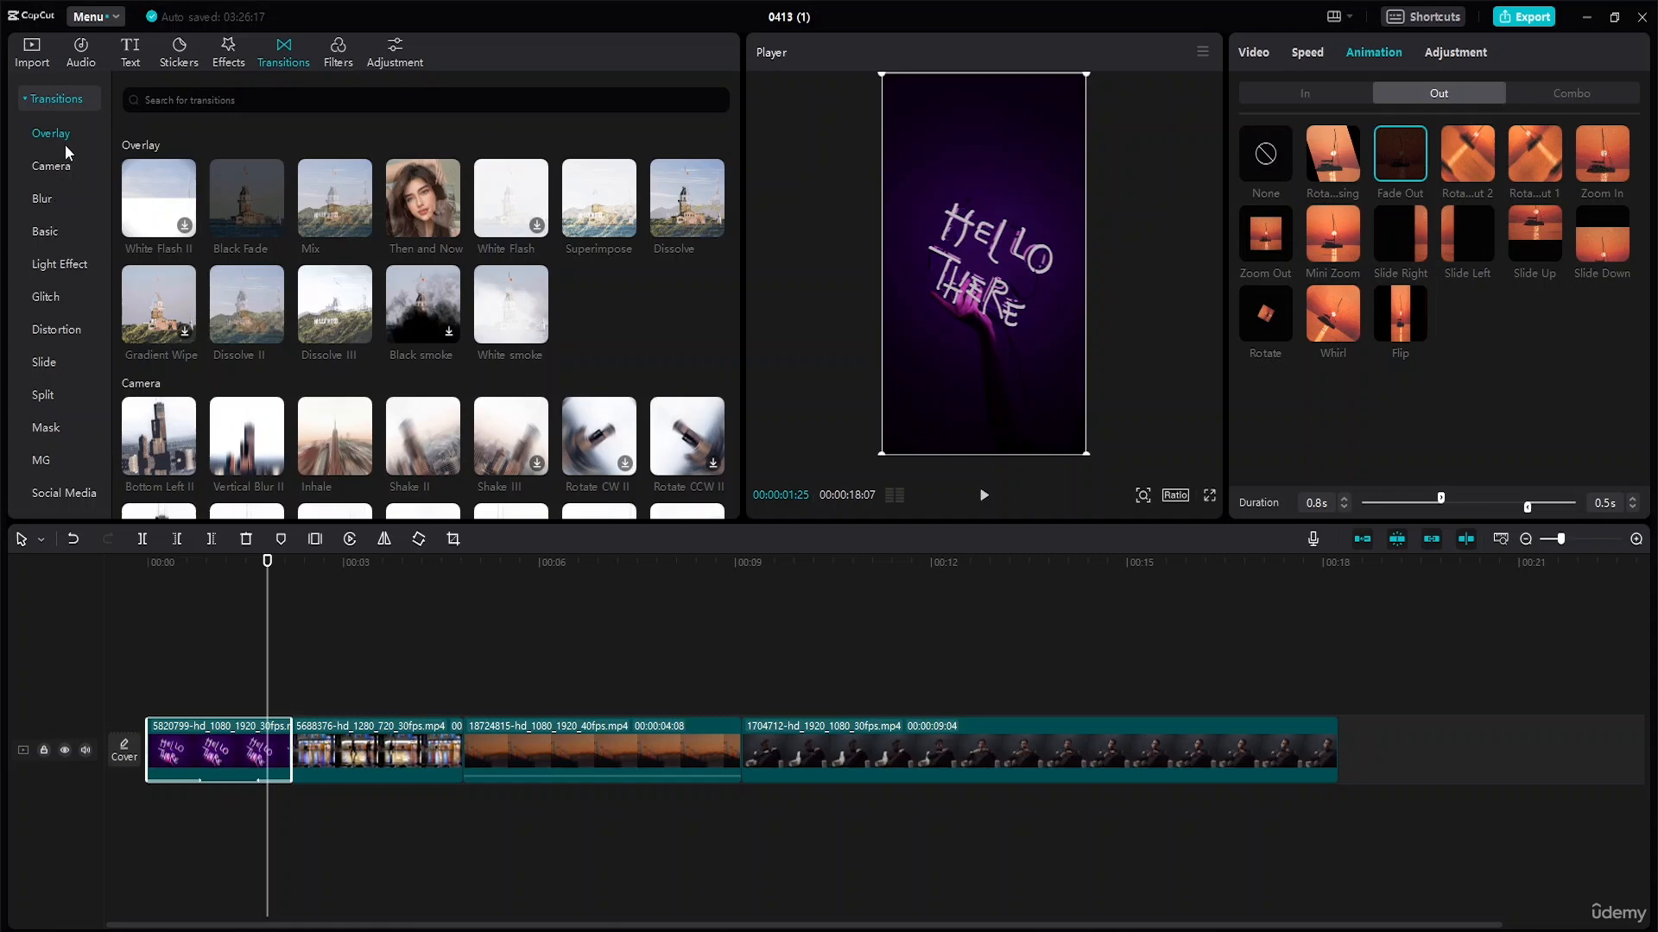
Step: Try the Shake II transition between the neon clip and the street clip, allowing duplicate frames, and preview it
{"action": "scroll", "coordinate": [507, 307], "scroll_direction": "down", "scroll_amount": 1}
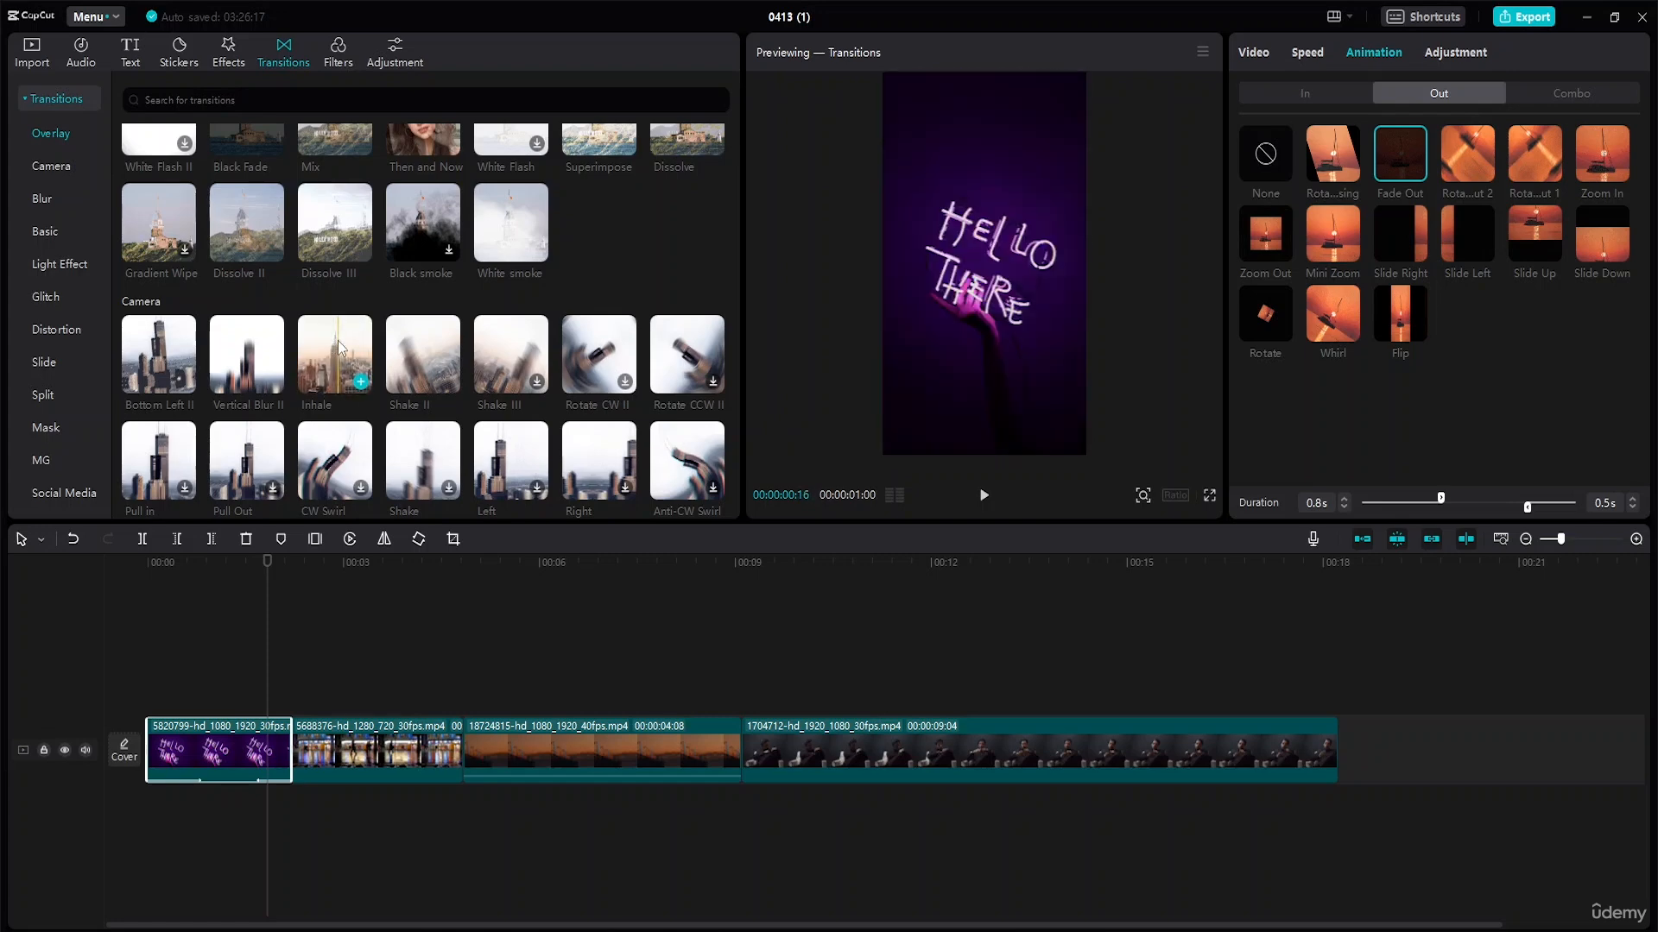
{"action": "left_click_drag", "start_coordinate": [437, 354], "coordinate": [303, 597]}
{"action": "left_click_drag", "start_coordinate": [274, 752], "coordinate": [263, 756]}
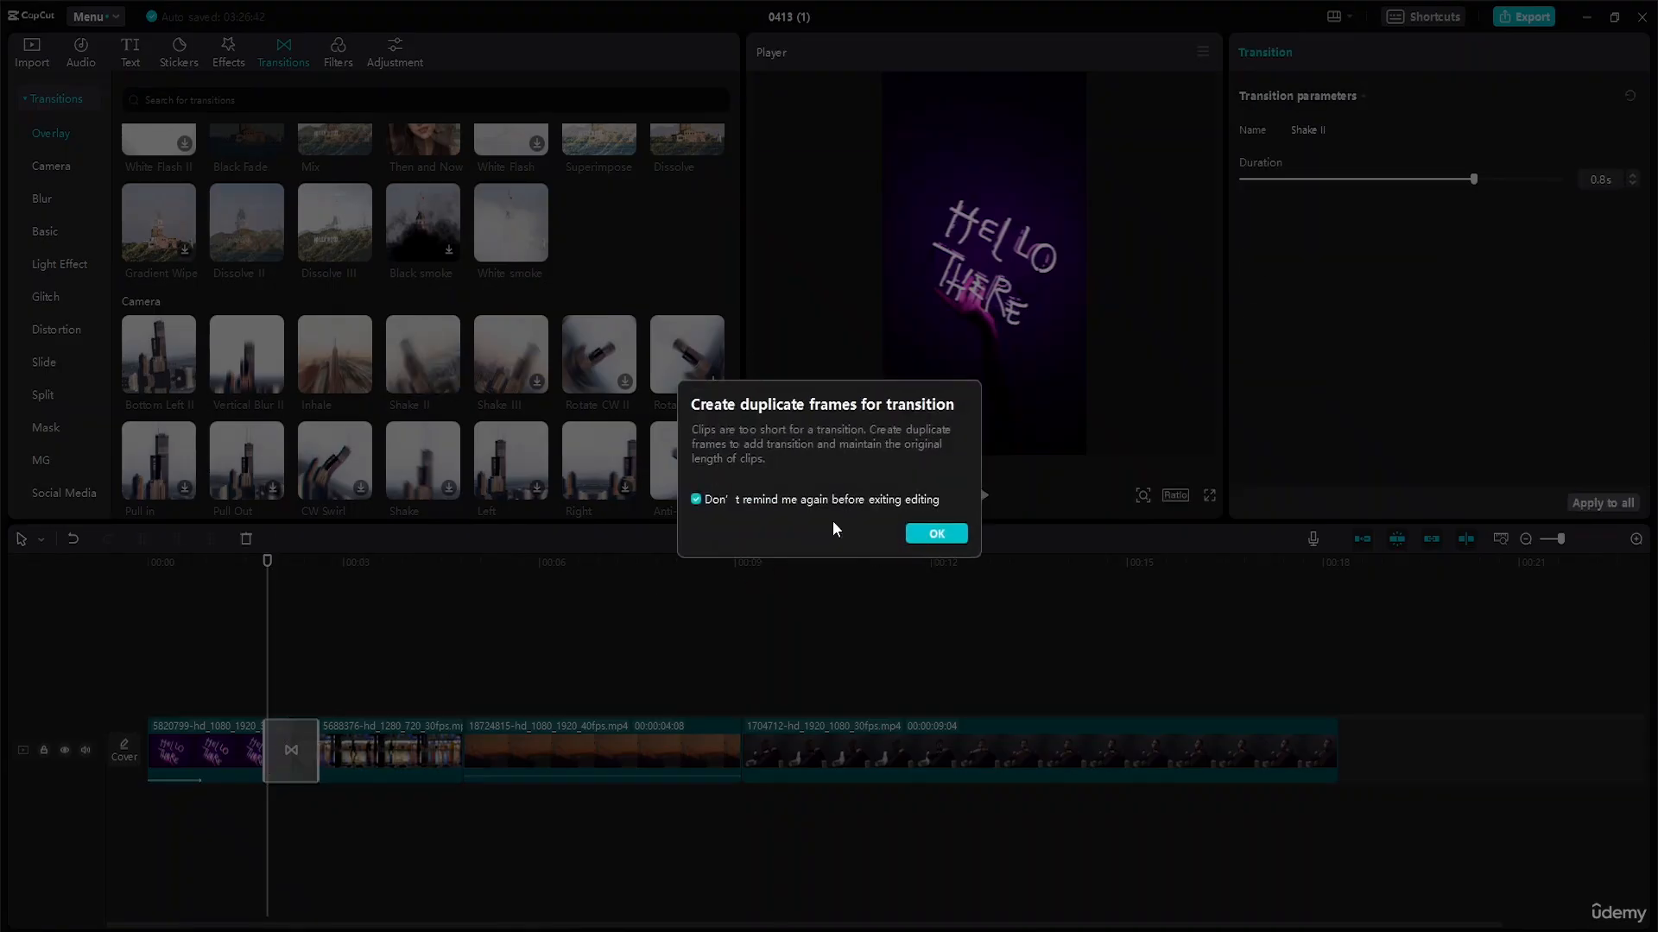
{"action": "left_click", "coordinate": [939, 536]}
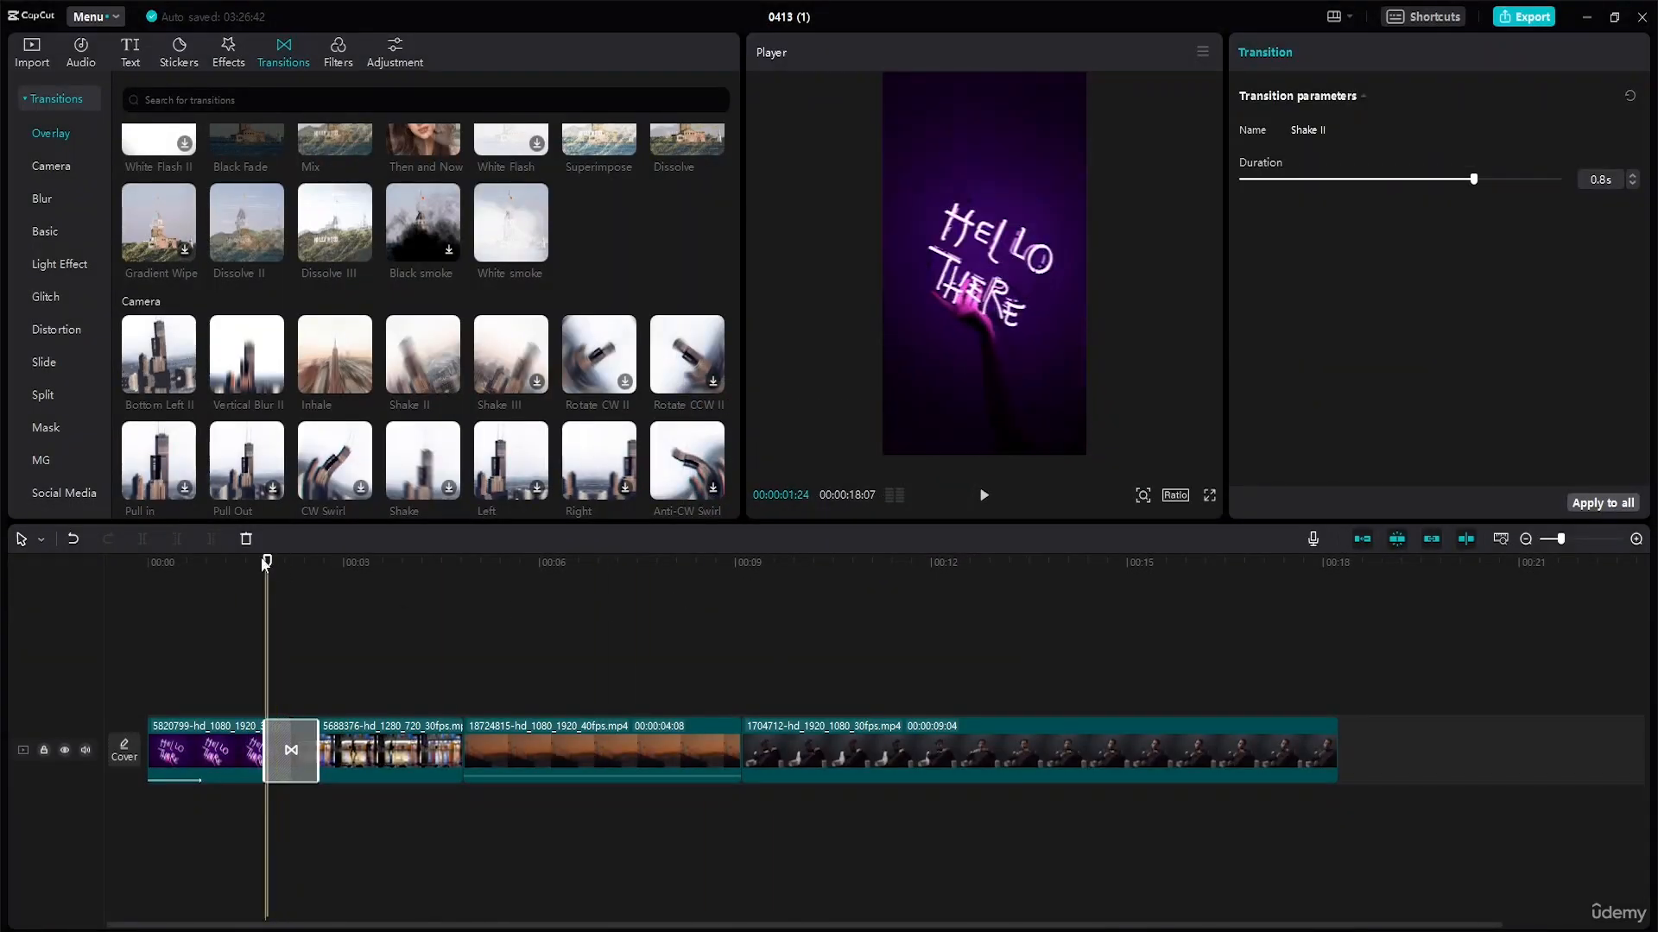
{"action": "left_click_drag", "start_coordinate": [266, 565], "coordinate": [208, 572]}
{"action": "key", "text": "space"}
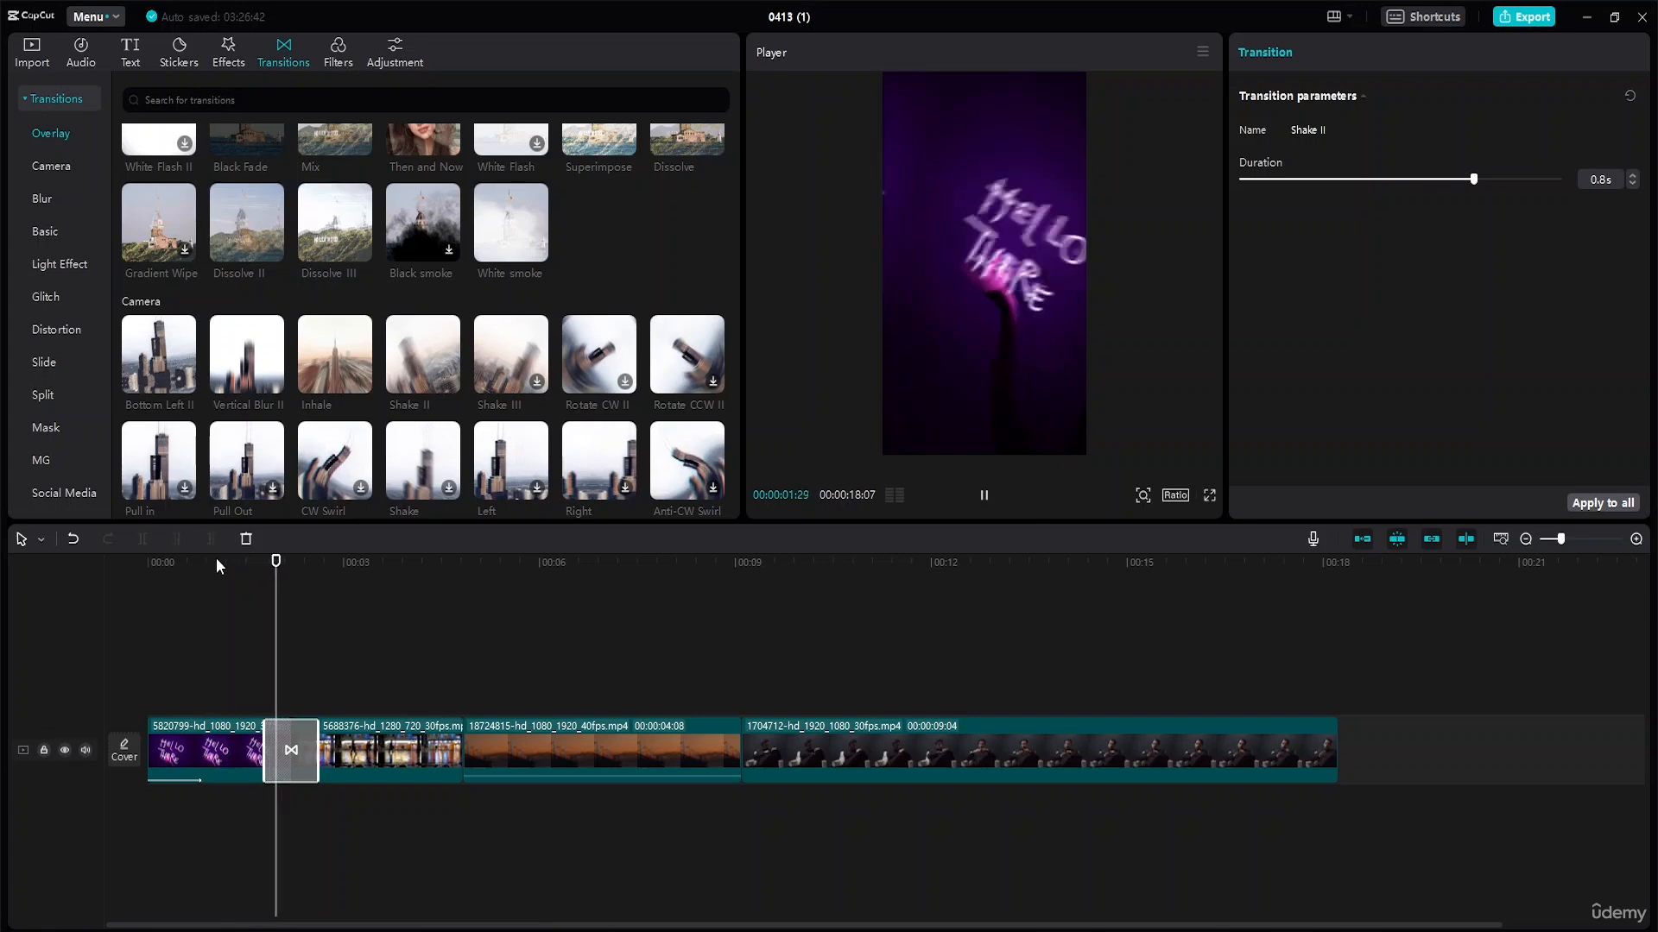
{"action": "key", "text": "space"}
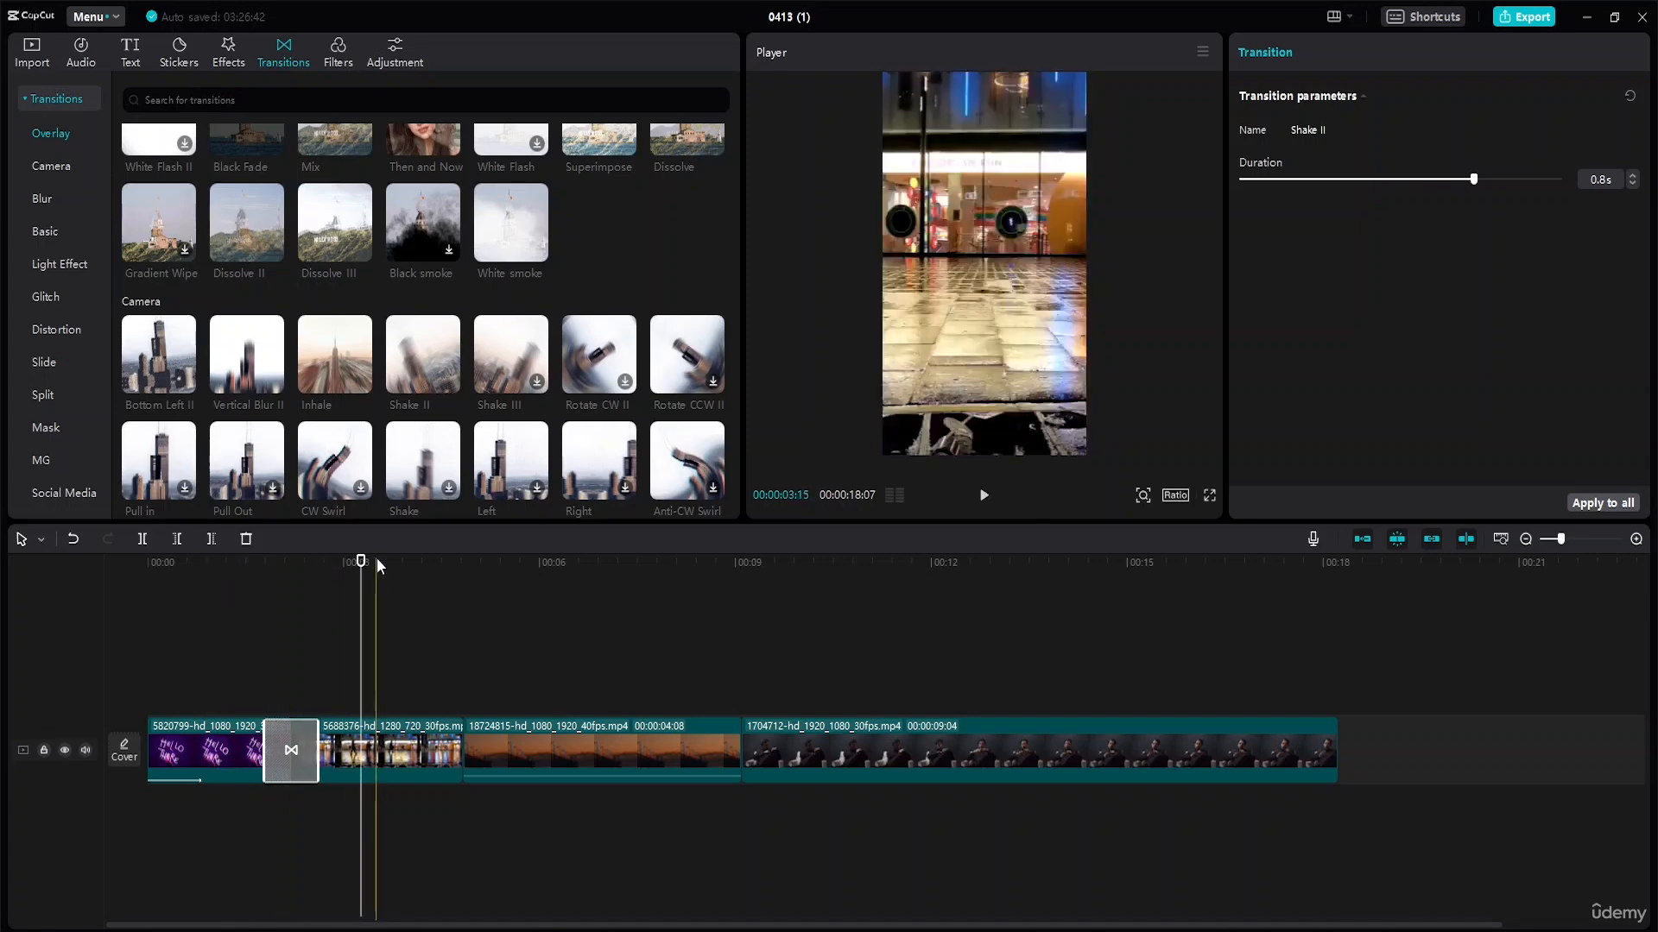
{"action": "left_click_drag", "start_coordinate": [377, 560], "coordinate": [252, 568]}
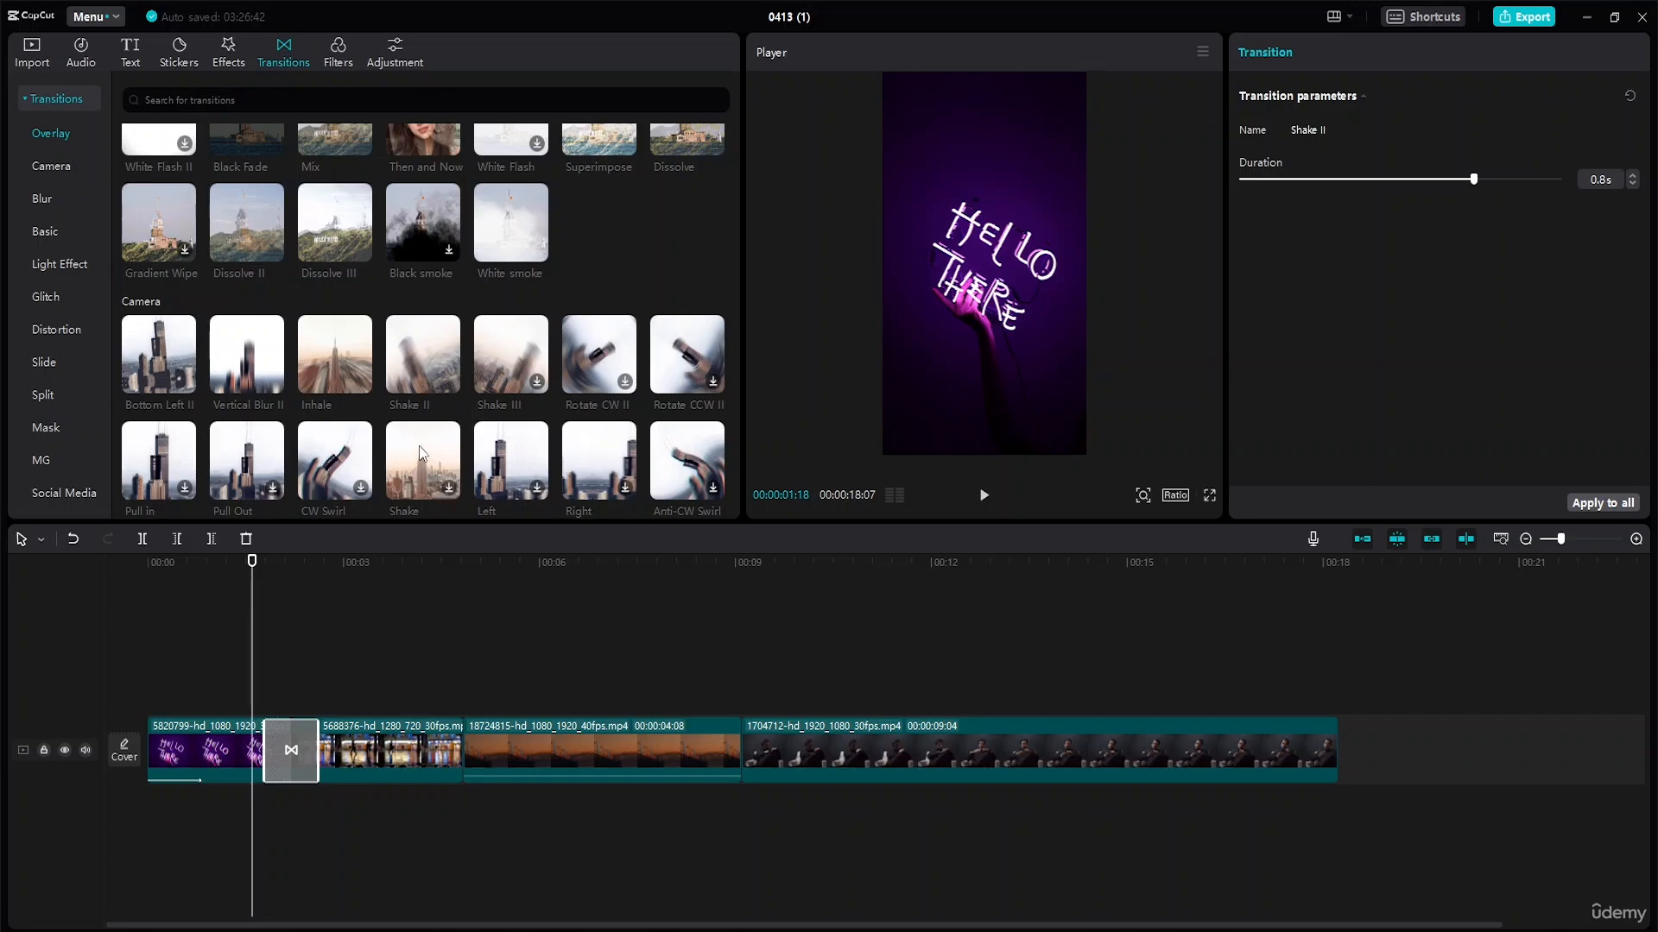
Step: Replace the transition between the neon clip and the street clip with White Flash and play it
{"action": "scroll", "coordinate": [417, 445], "scroll_direction": "up", "scroll_amount": 2}
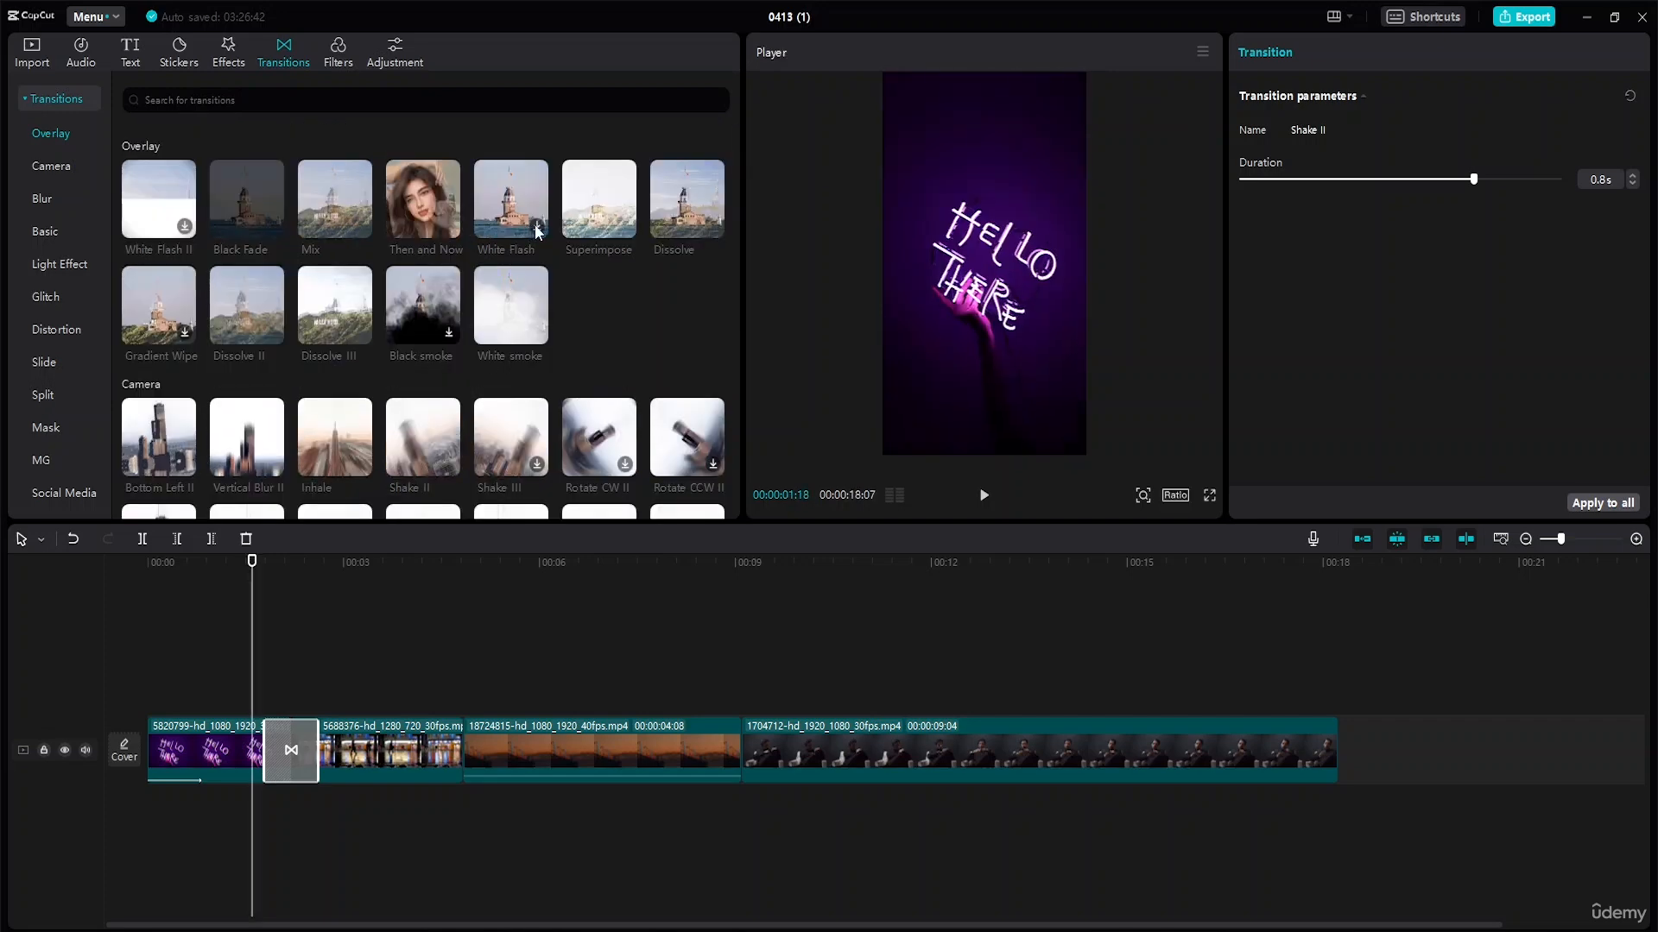
{"action": "left_click", "coordinate": [535, 225]}
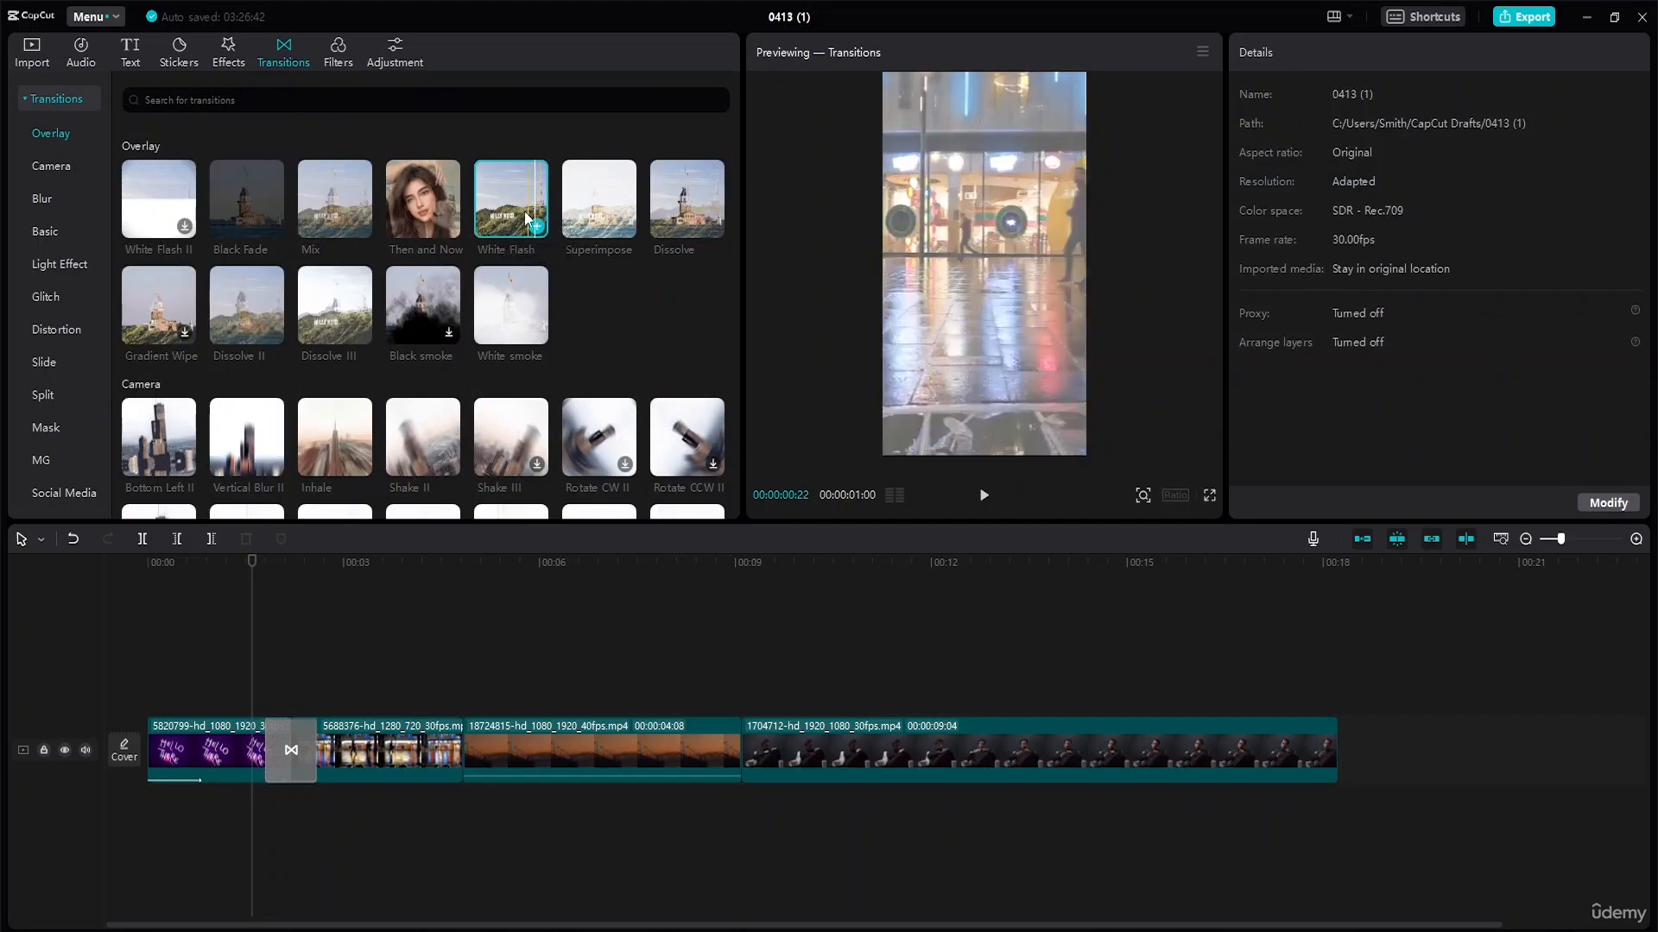
{"action": "left_click_drag", "start_coordinate": [526, 218], "coordinate": [273, 733]}
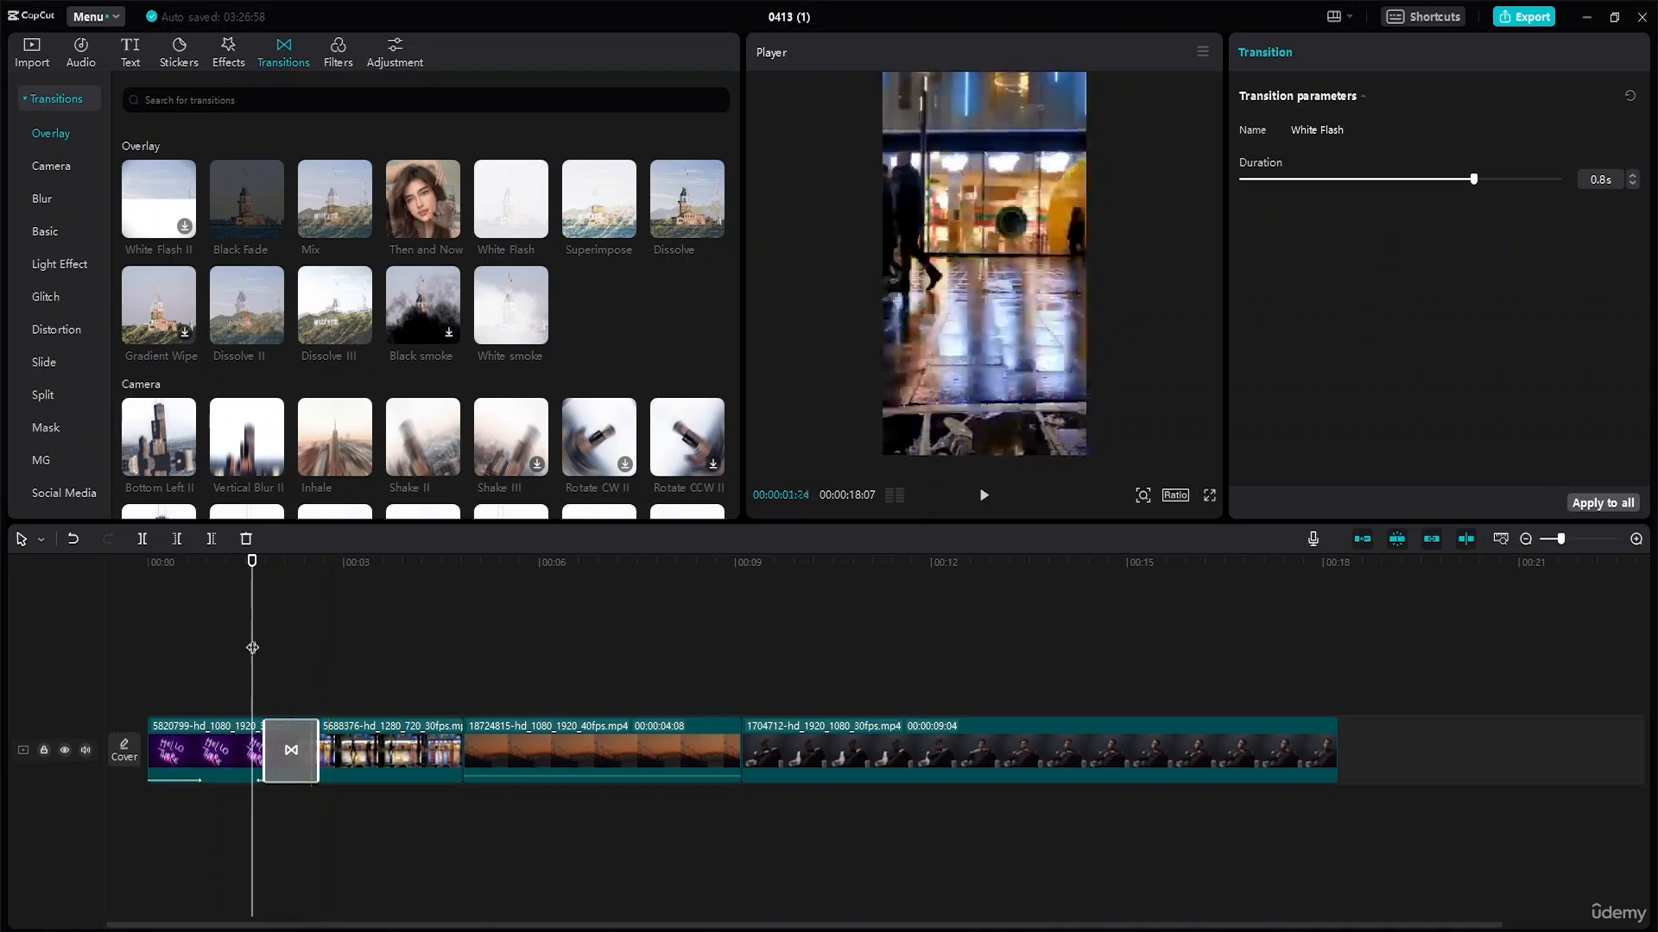
{"action": "key", "text": "space"}
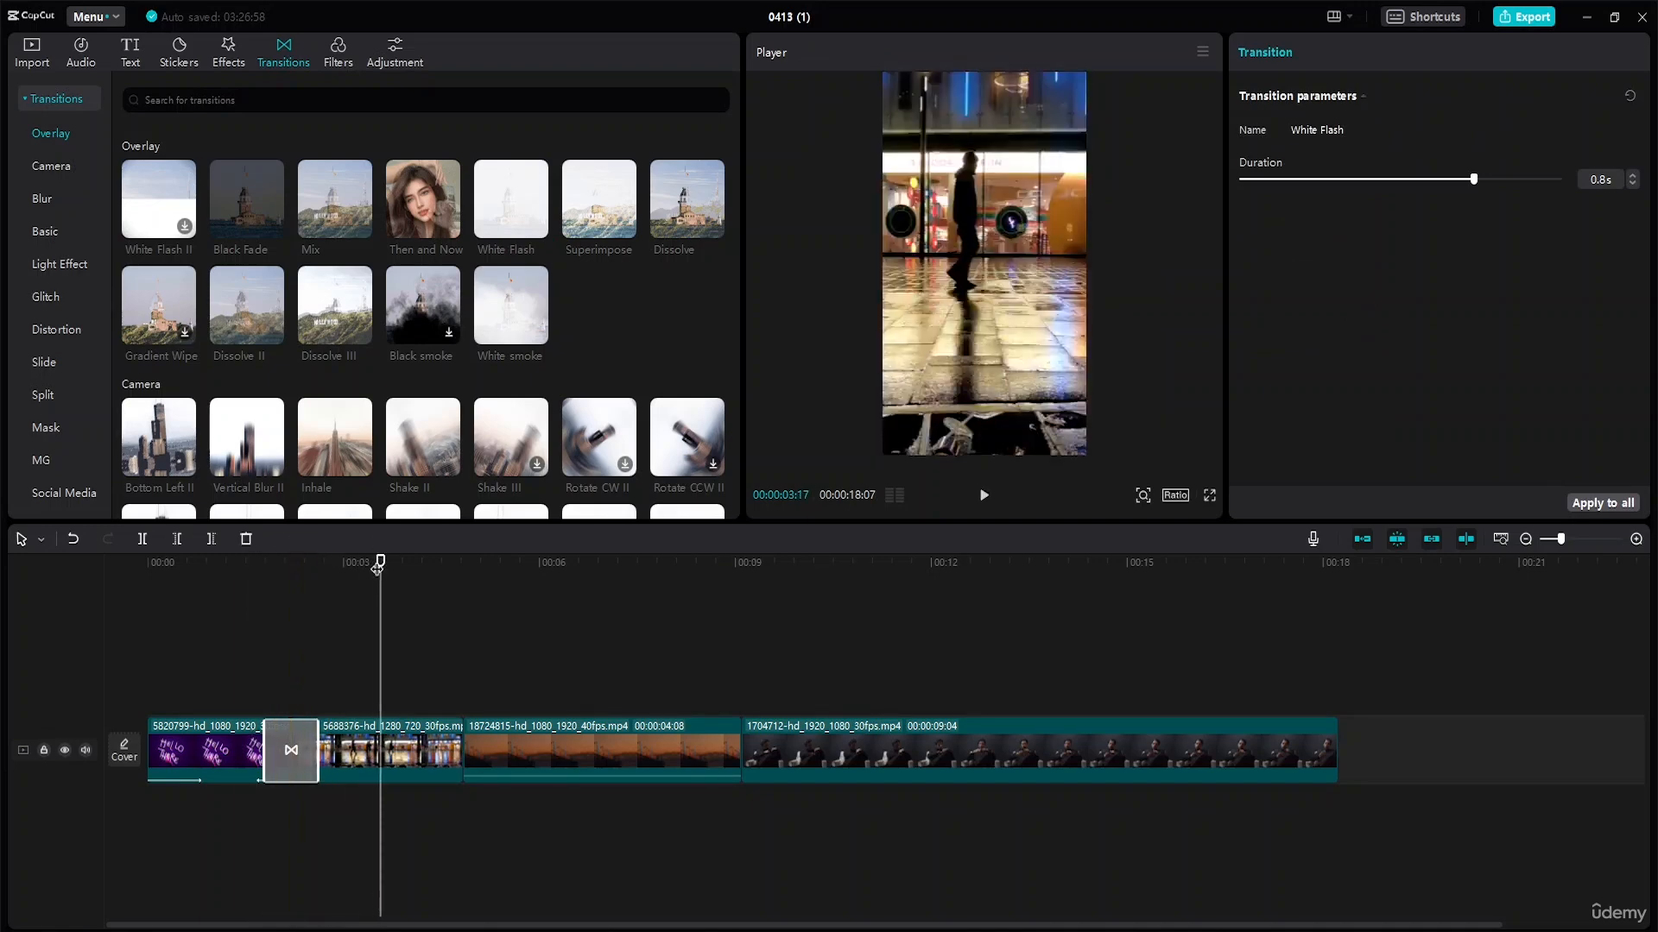
Step: Shorten the White Flash transition between the neon clip and the street clip to 0.4 s and play it back
{"action": "left_click_drag", "start_coordinate": [377, 559], "coordinate": [186, 572]}
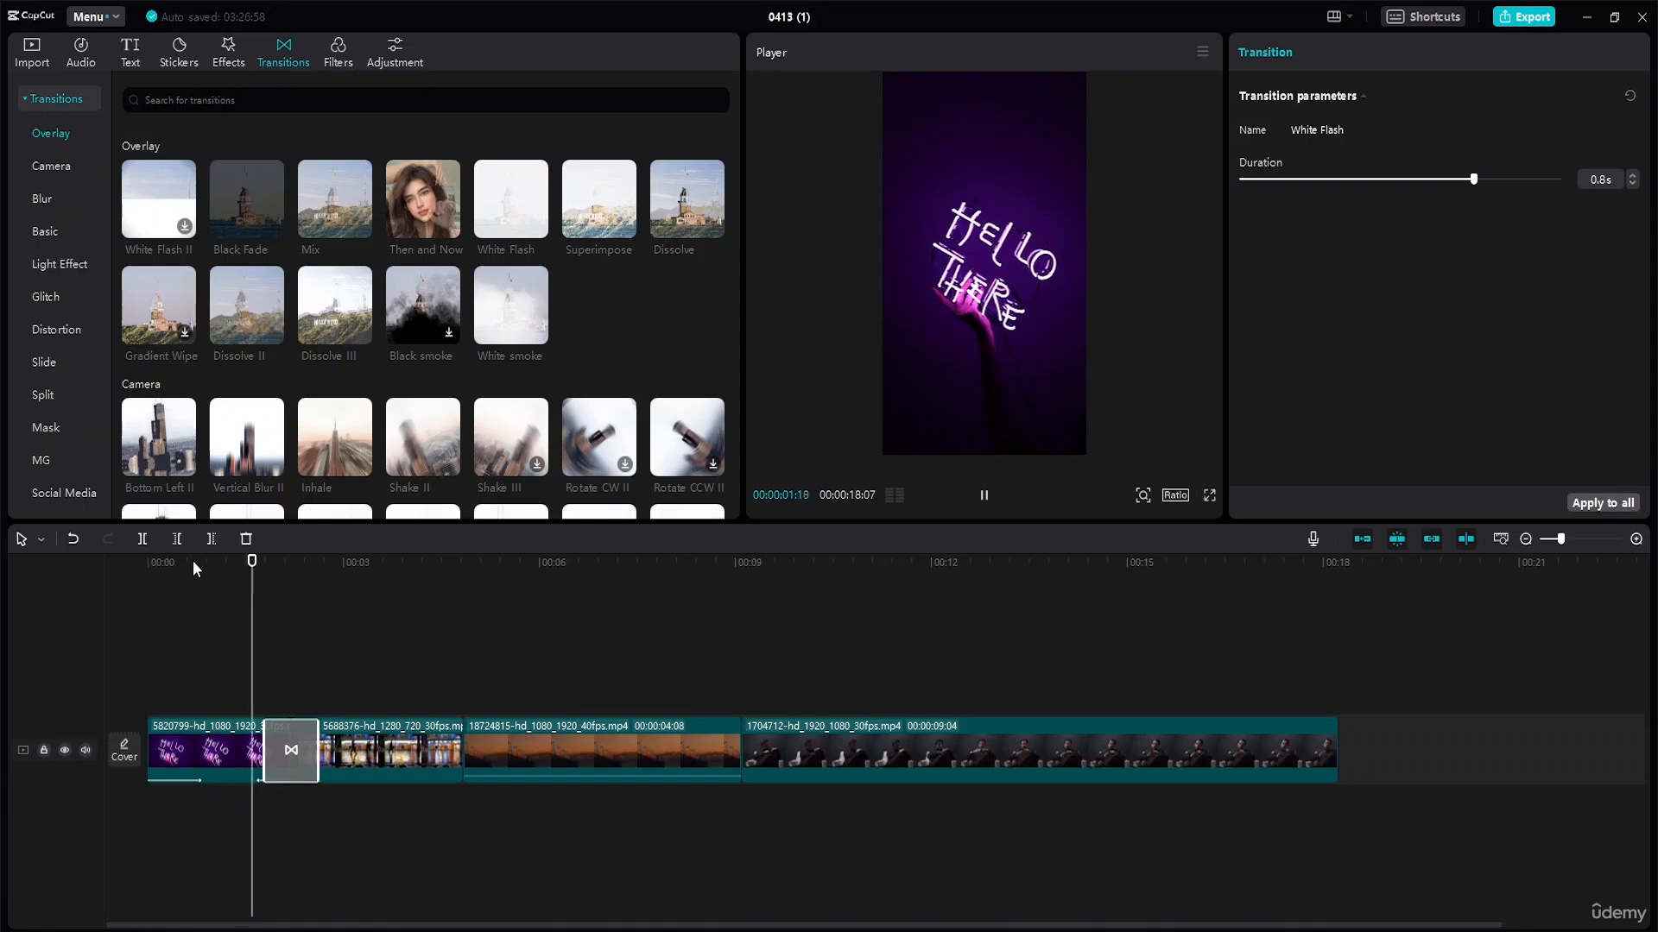
{"action": "key", "text": "space"}
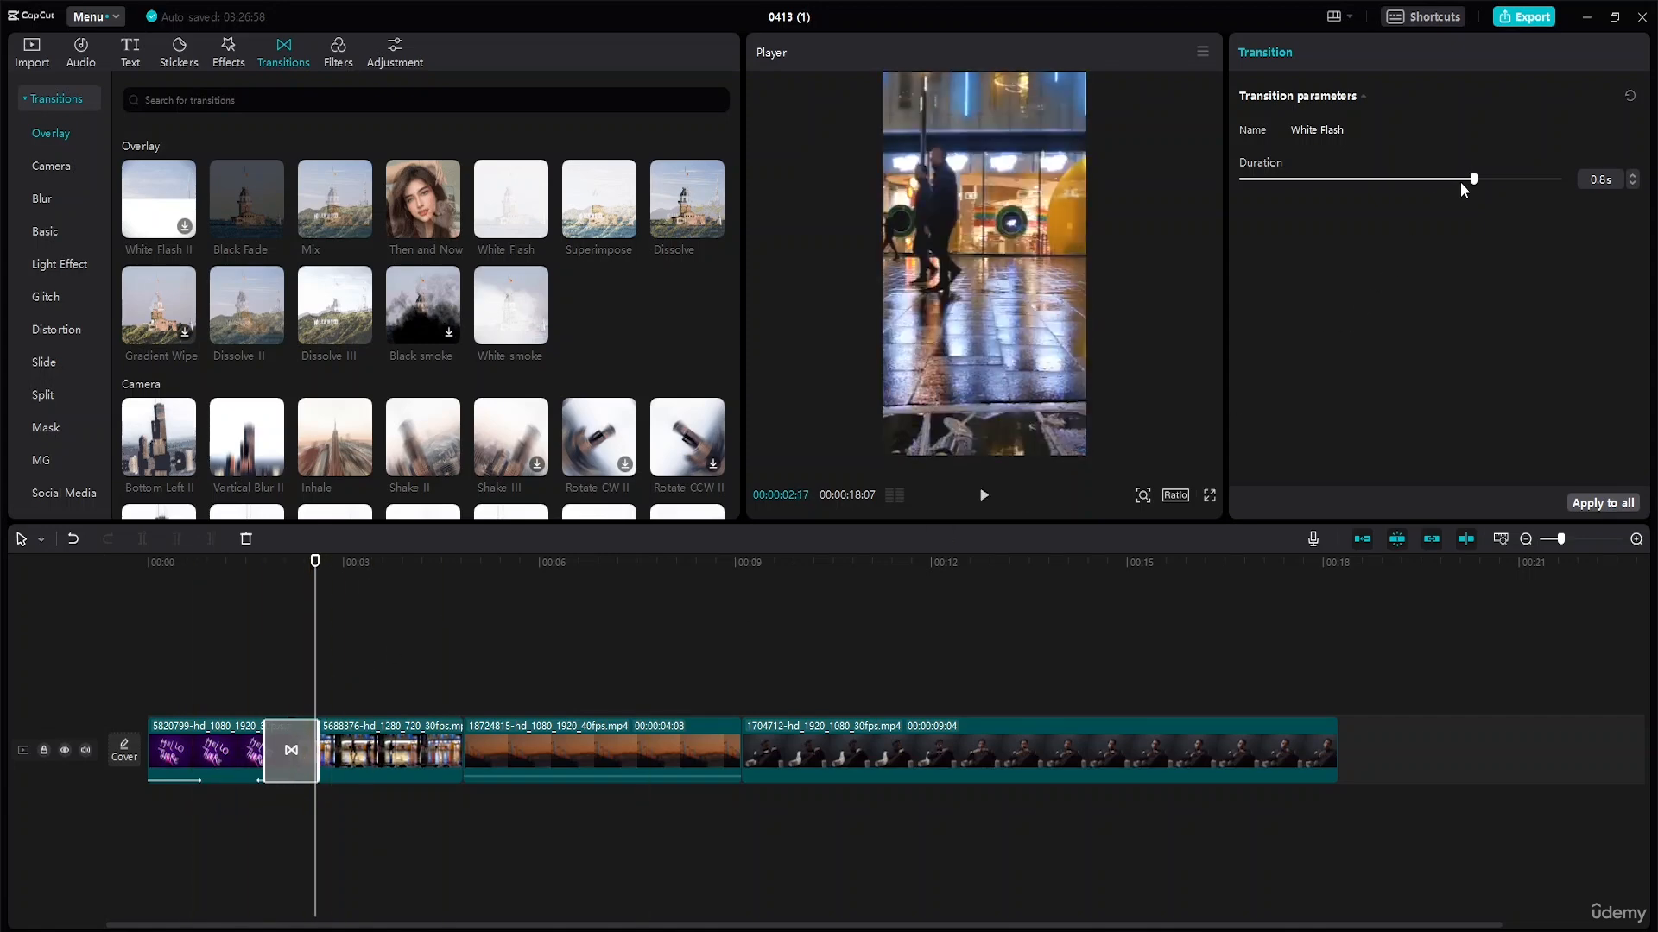
{"action": "key", "text": "space"}
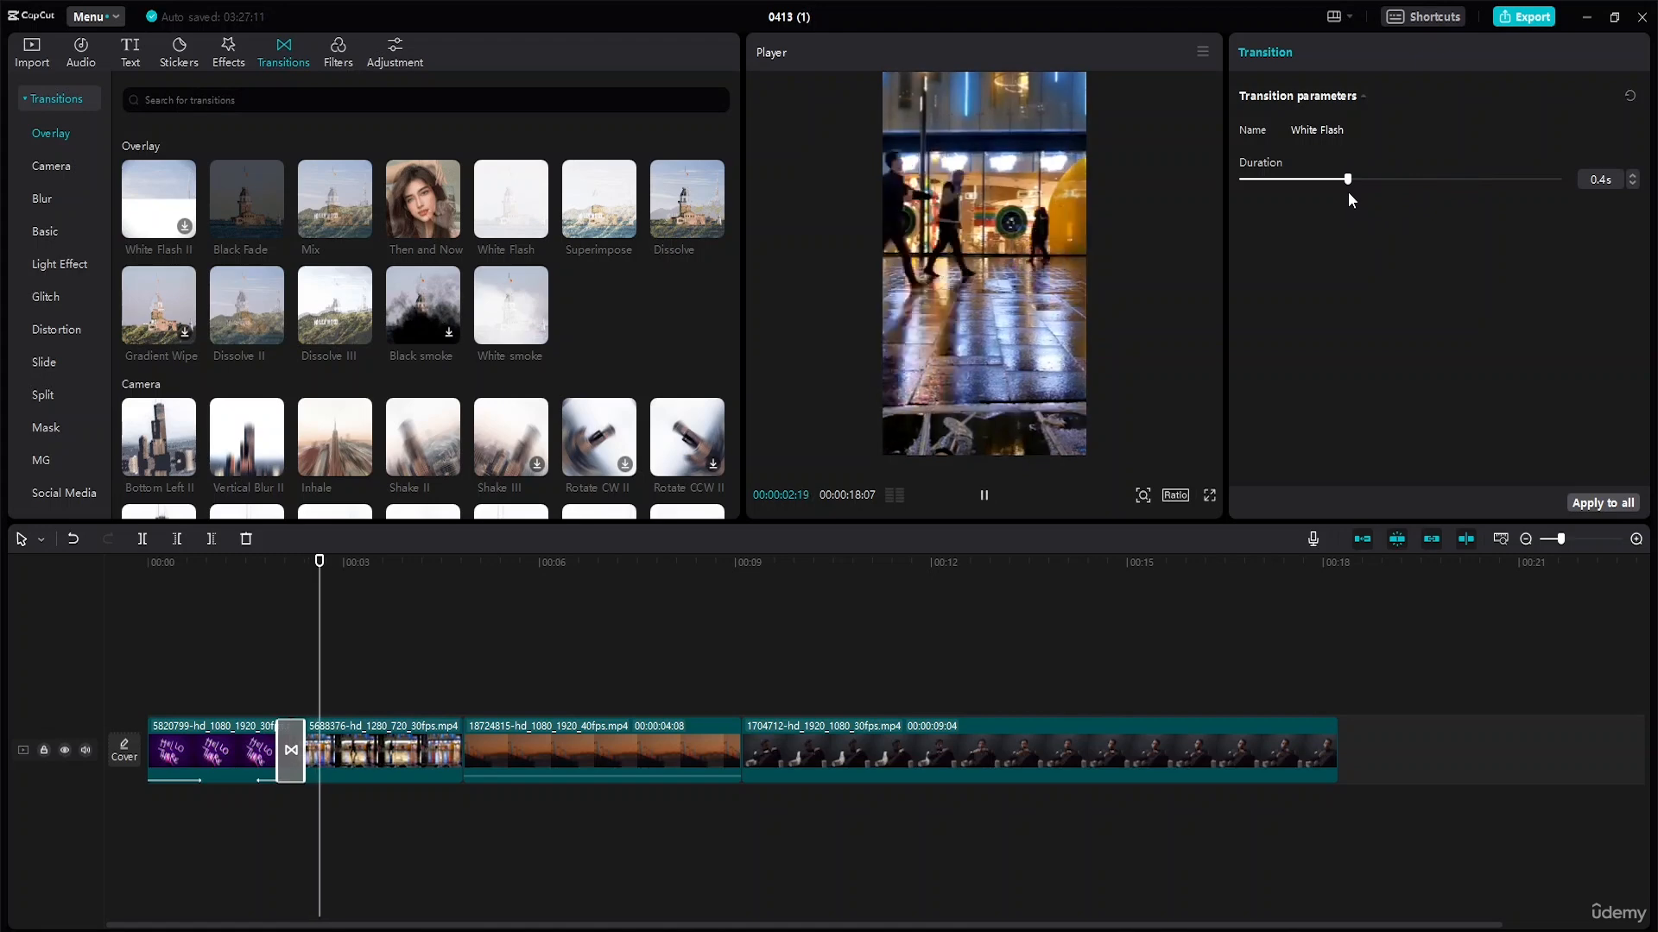
{"action": "key", "text": "space"}
{"action": "left_click_drag", "start_coordinate": [351, 559], "coordinate": [185, 563]}
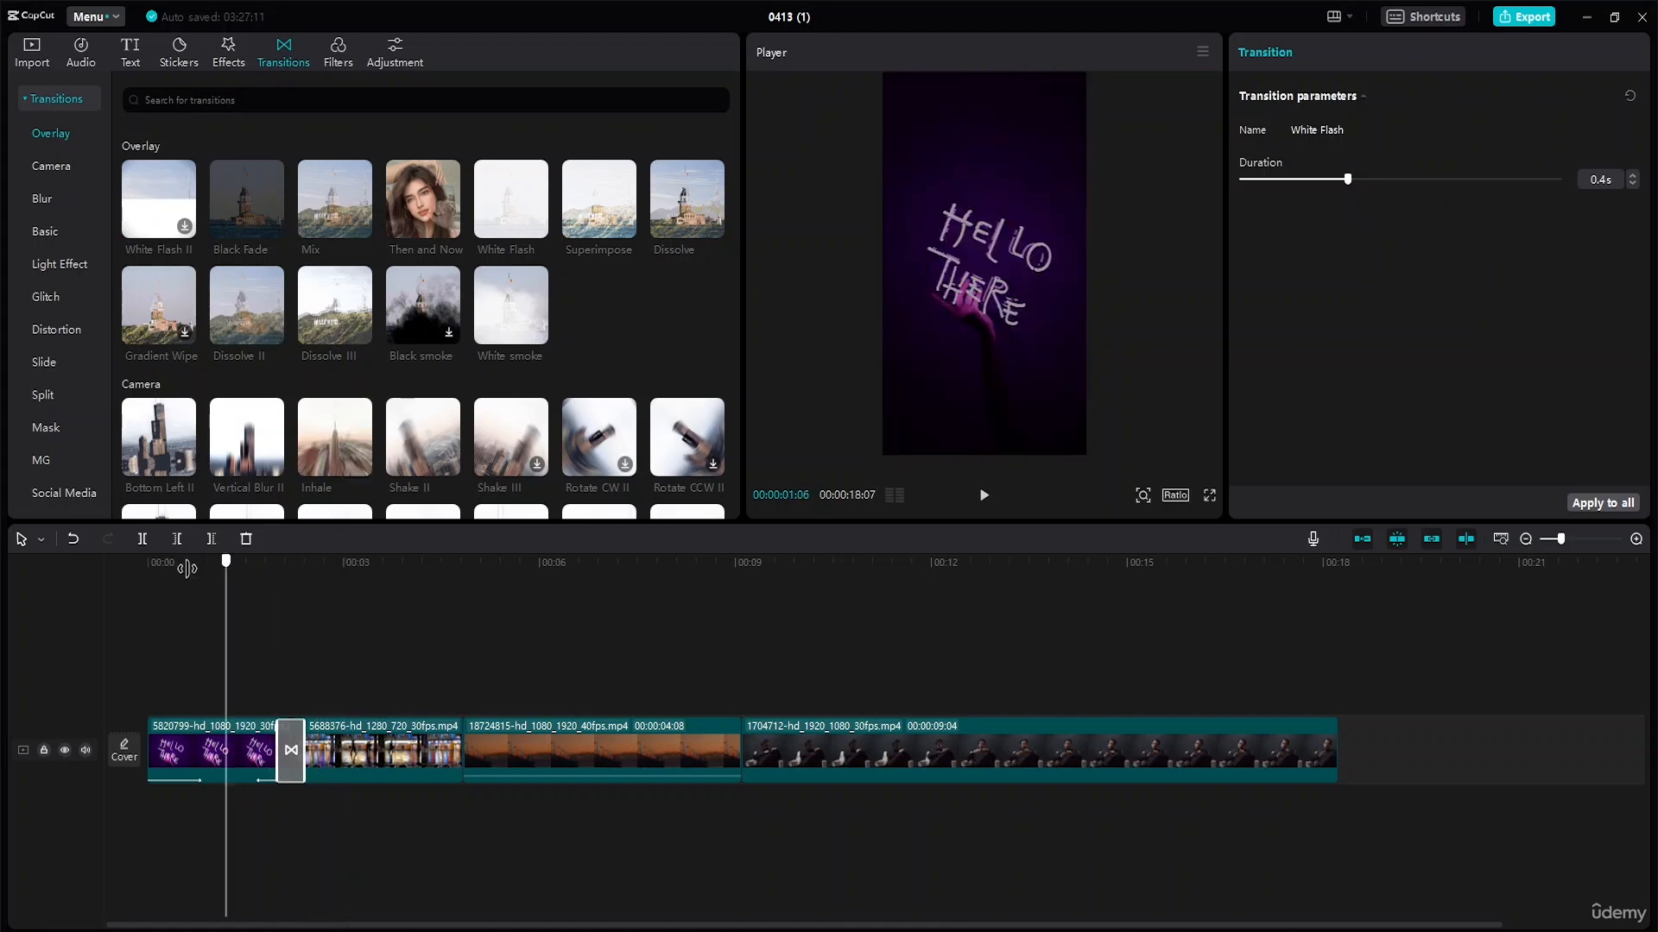
{"action": "key", "text": "space"}
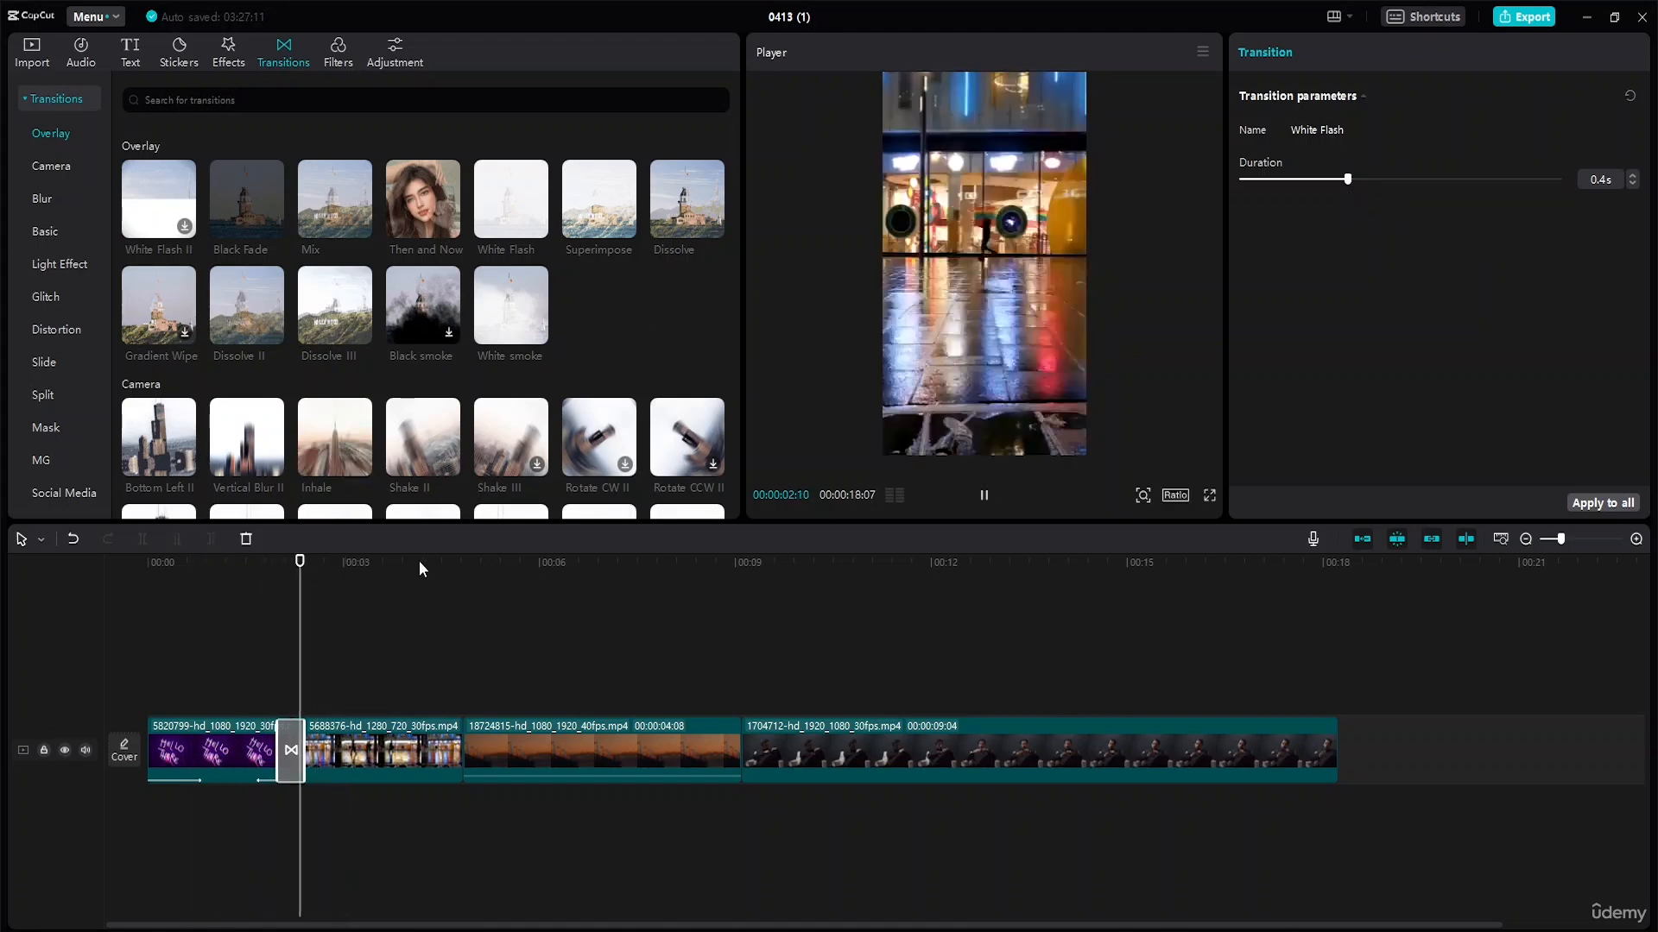
{"action": "key", "text": "space"}
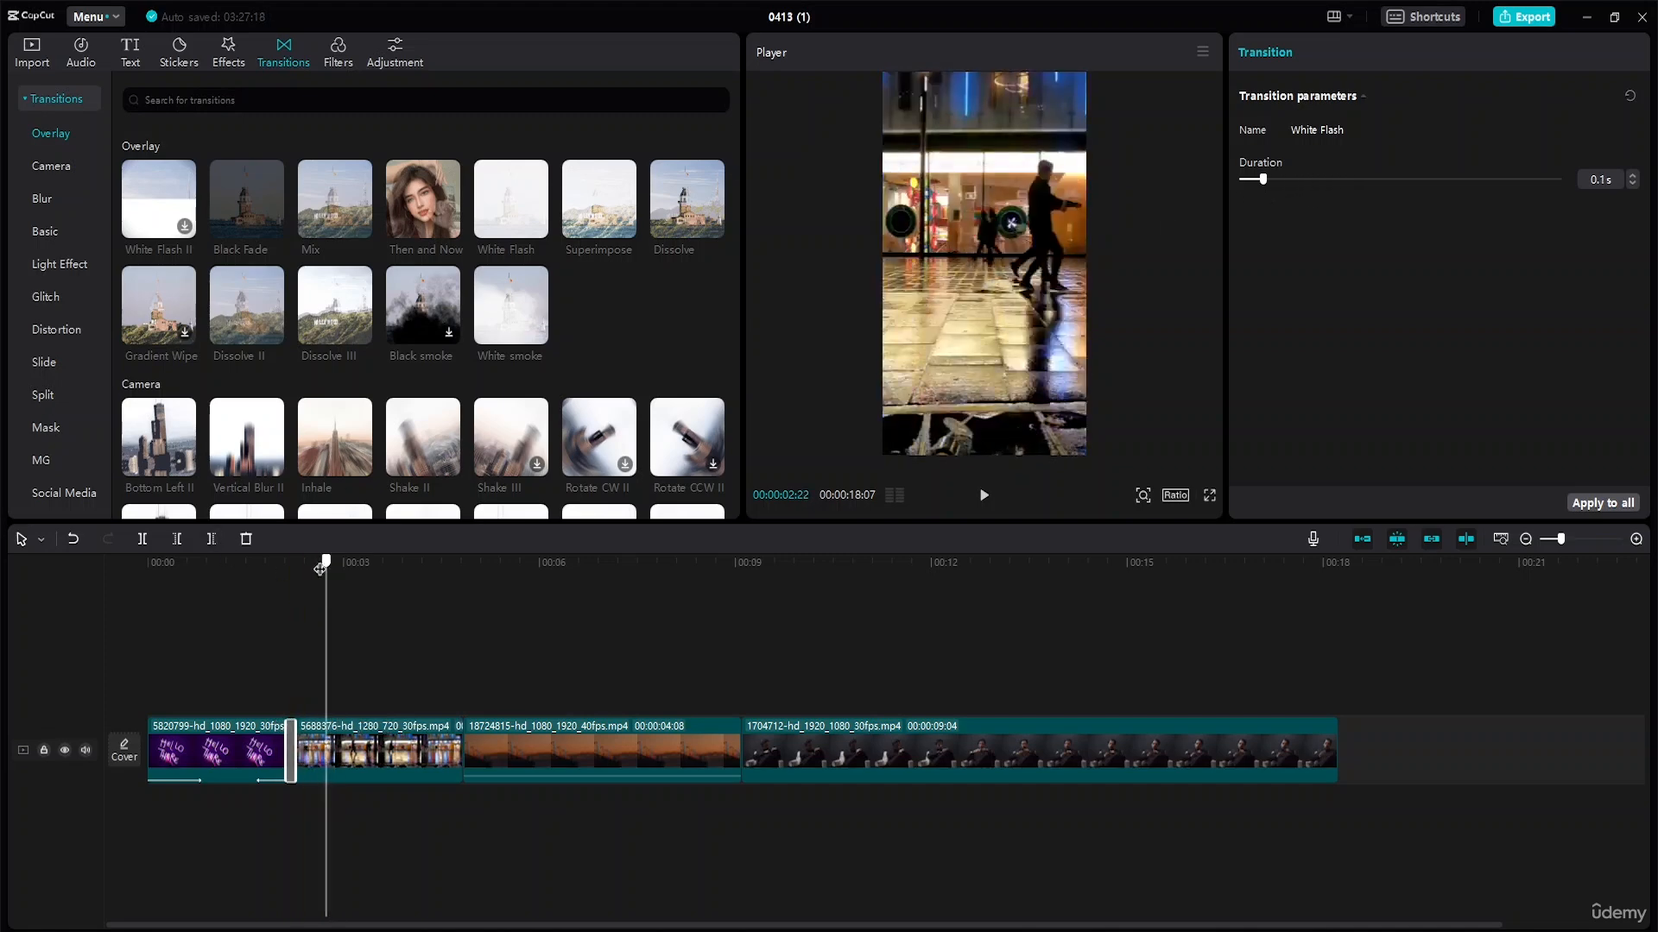
Step: Try a 0.1 s duration for the White Flash transition and play across the cut
{"action": "left_click_drag", "start_coordinate": [326, 570], "coordinate": [203, 585]}
{"action": "key", "text": "space"}
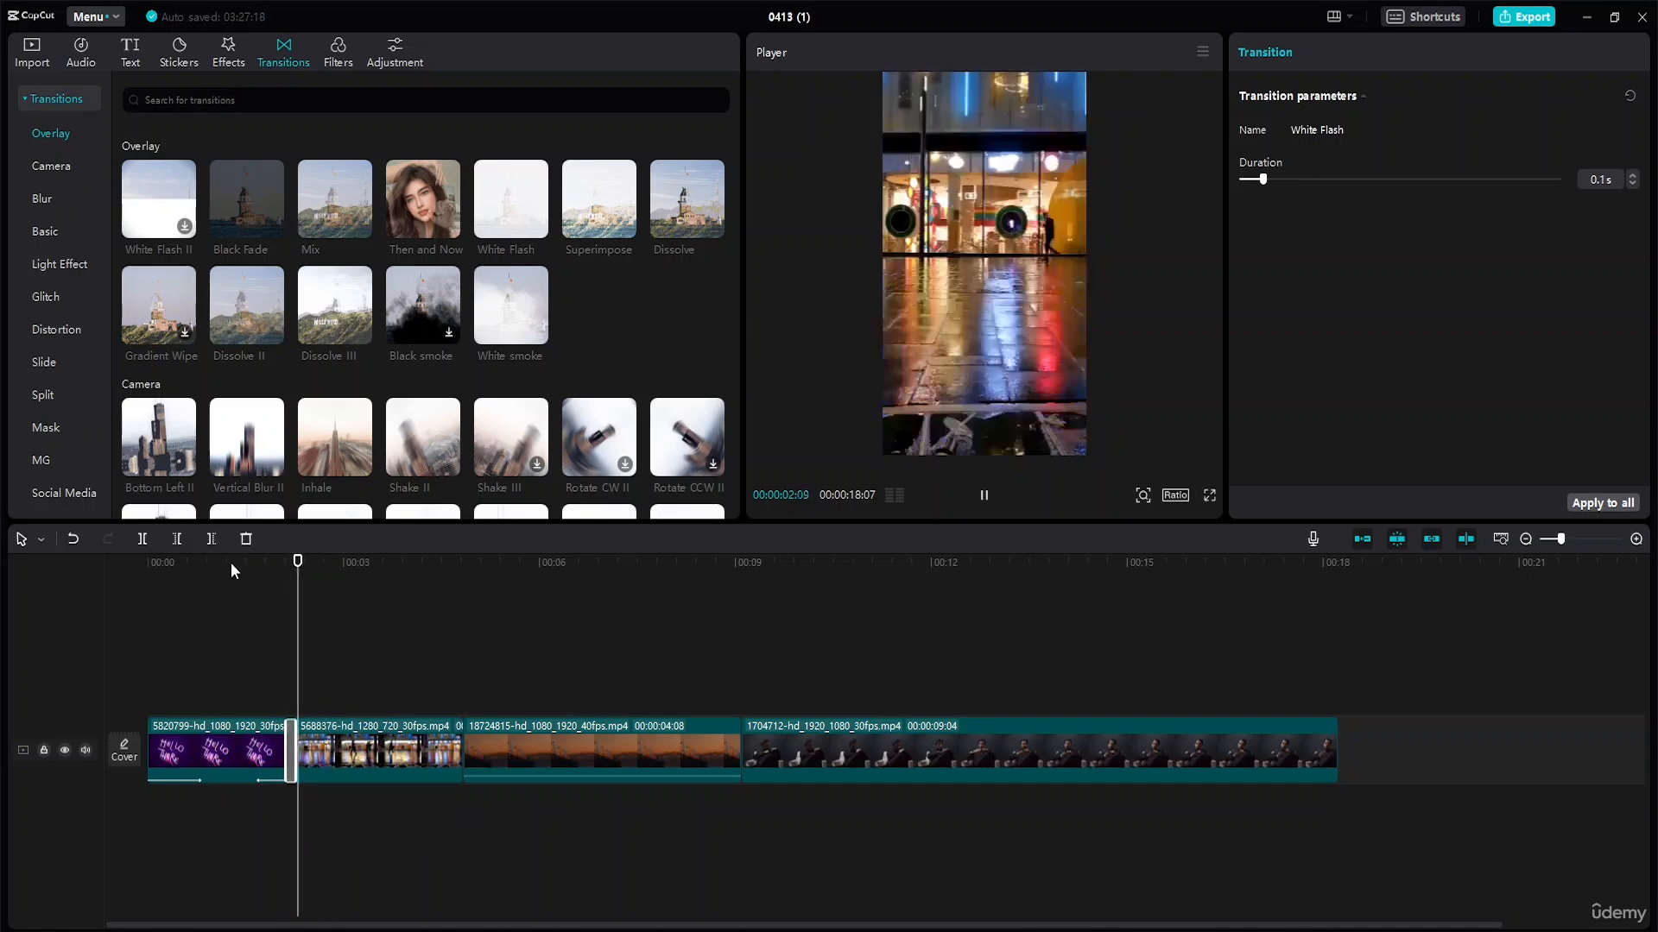
{"action": "key", "text": "space"}
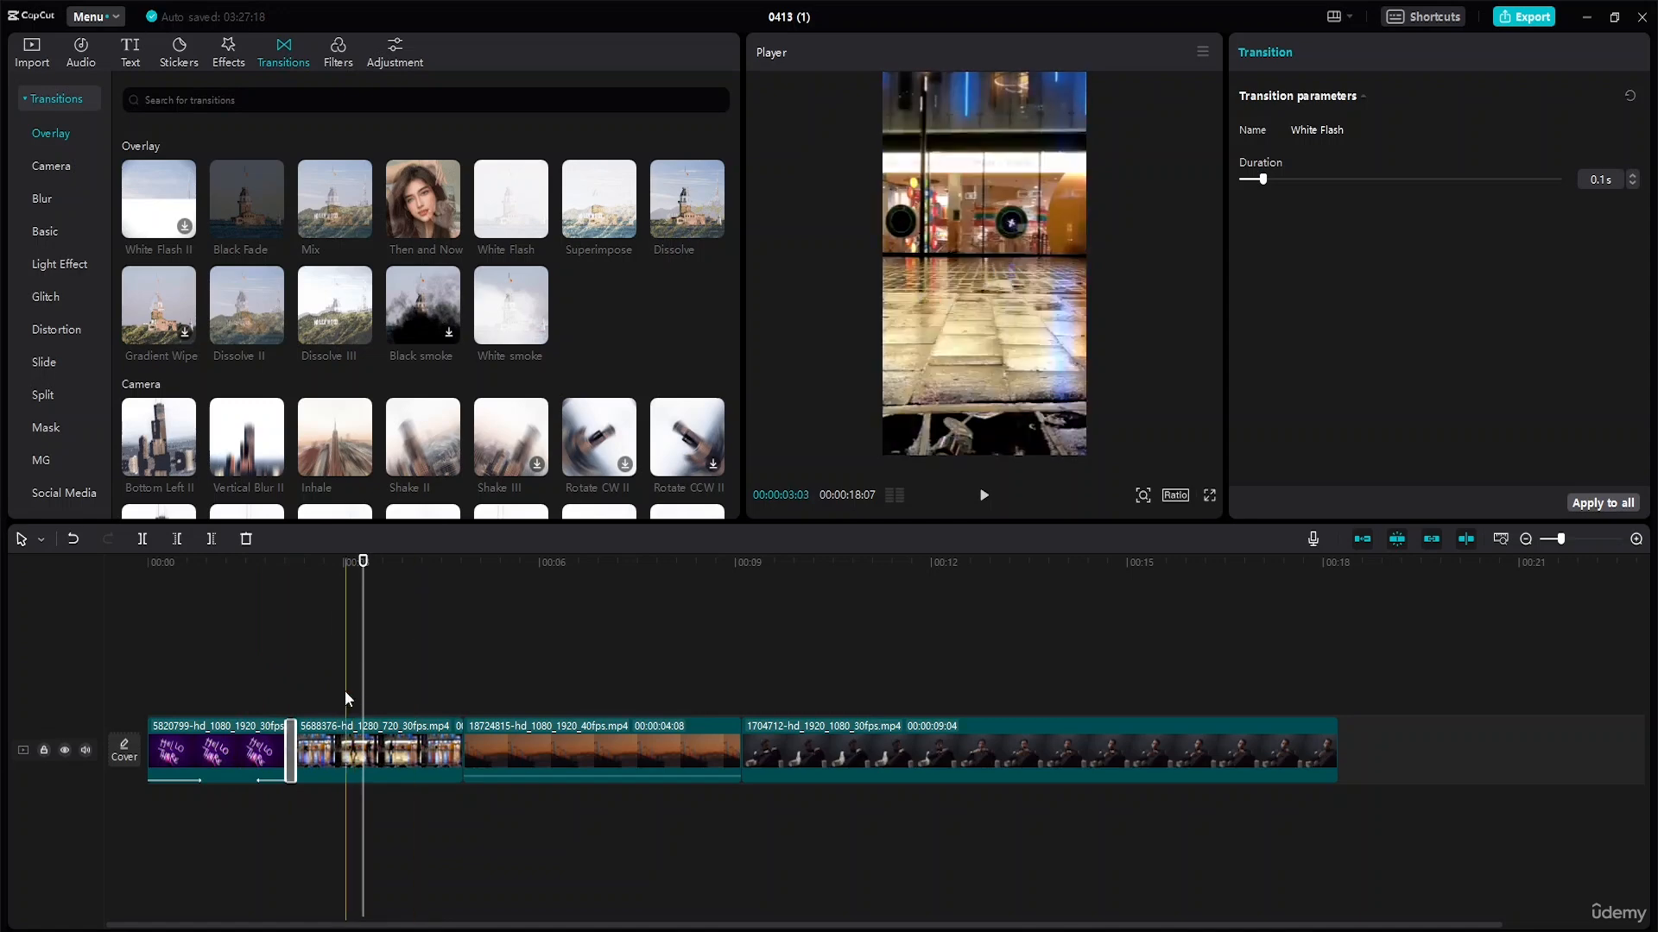
Step: Check the street clip's exit animations and try the Vertical Blur II transition between the neon and street clips
{"action": "left_click", "coordinate": [350, 760]}
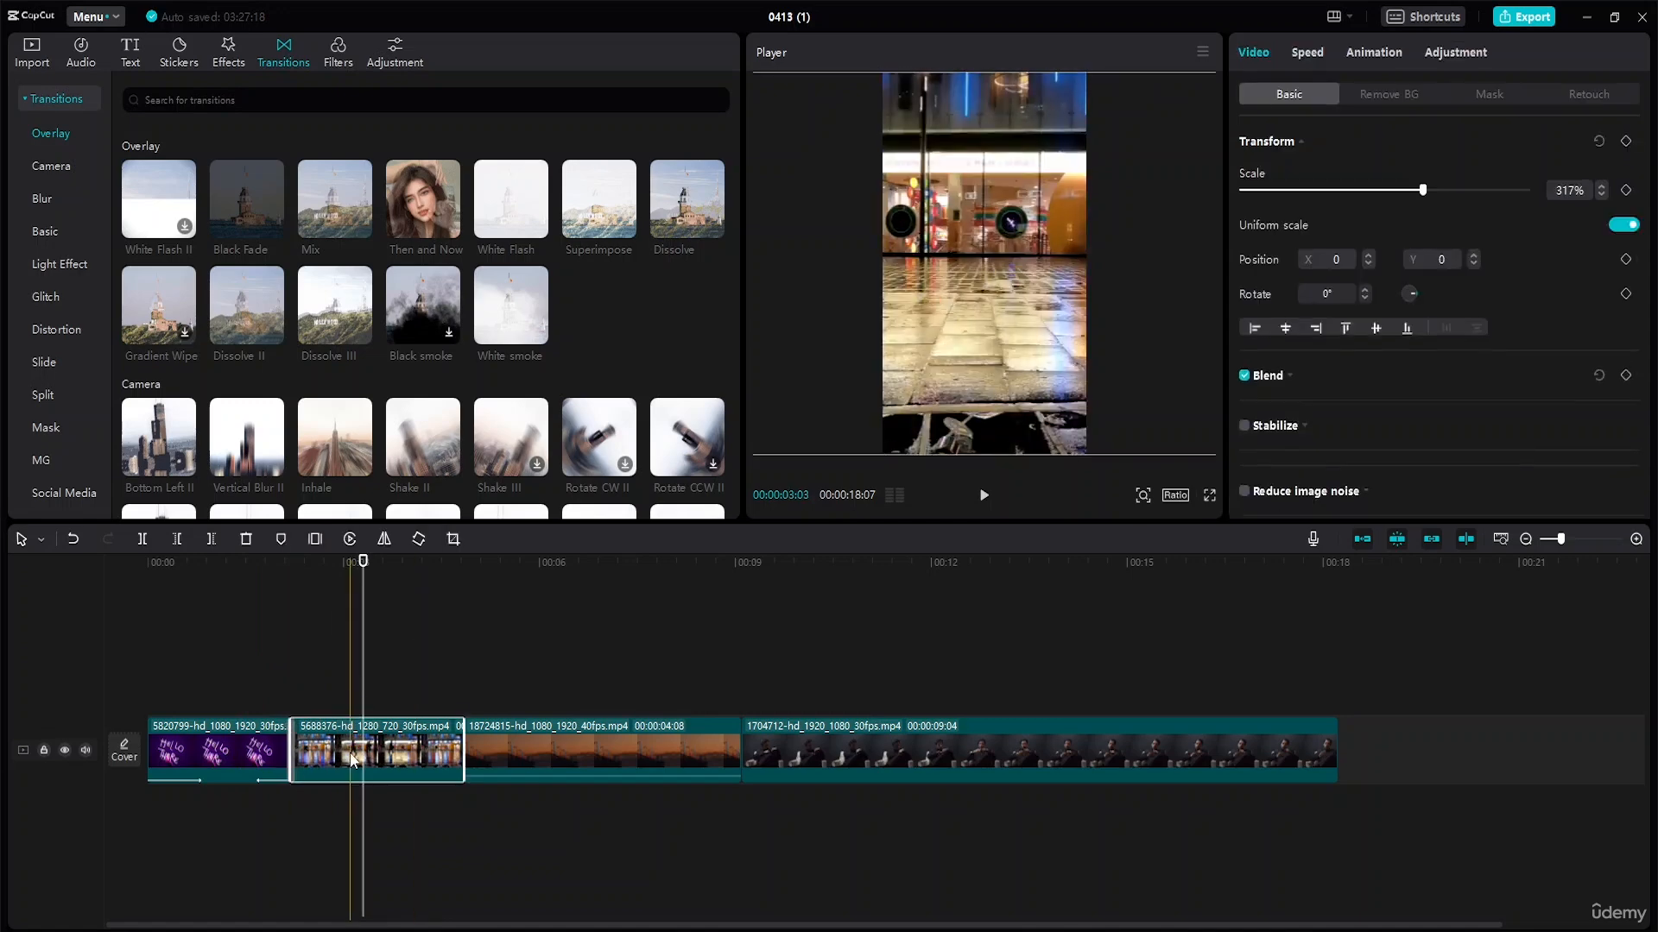
{"action": "left_click", "coordinate": [1362, 53]}
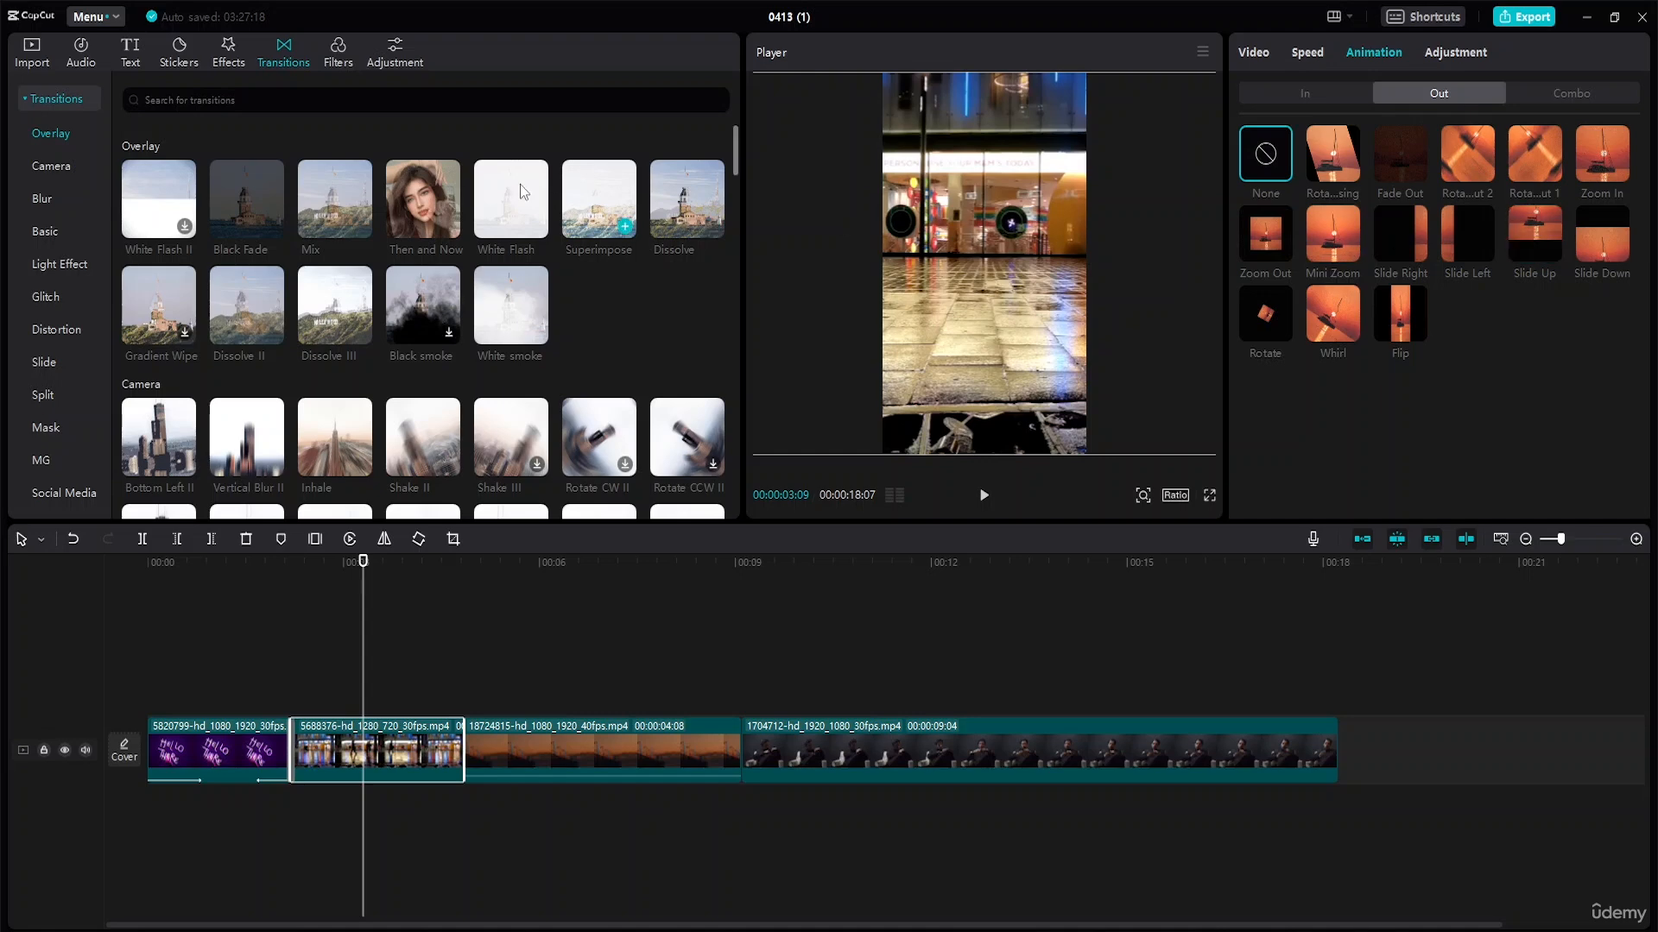
{"action": "scroll", "coordinate": [466, 451], "scroll_direction": "down", "scroll_amount": 2}
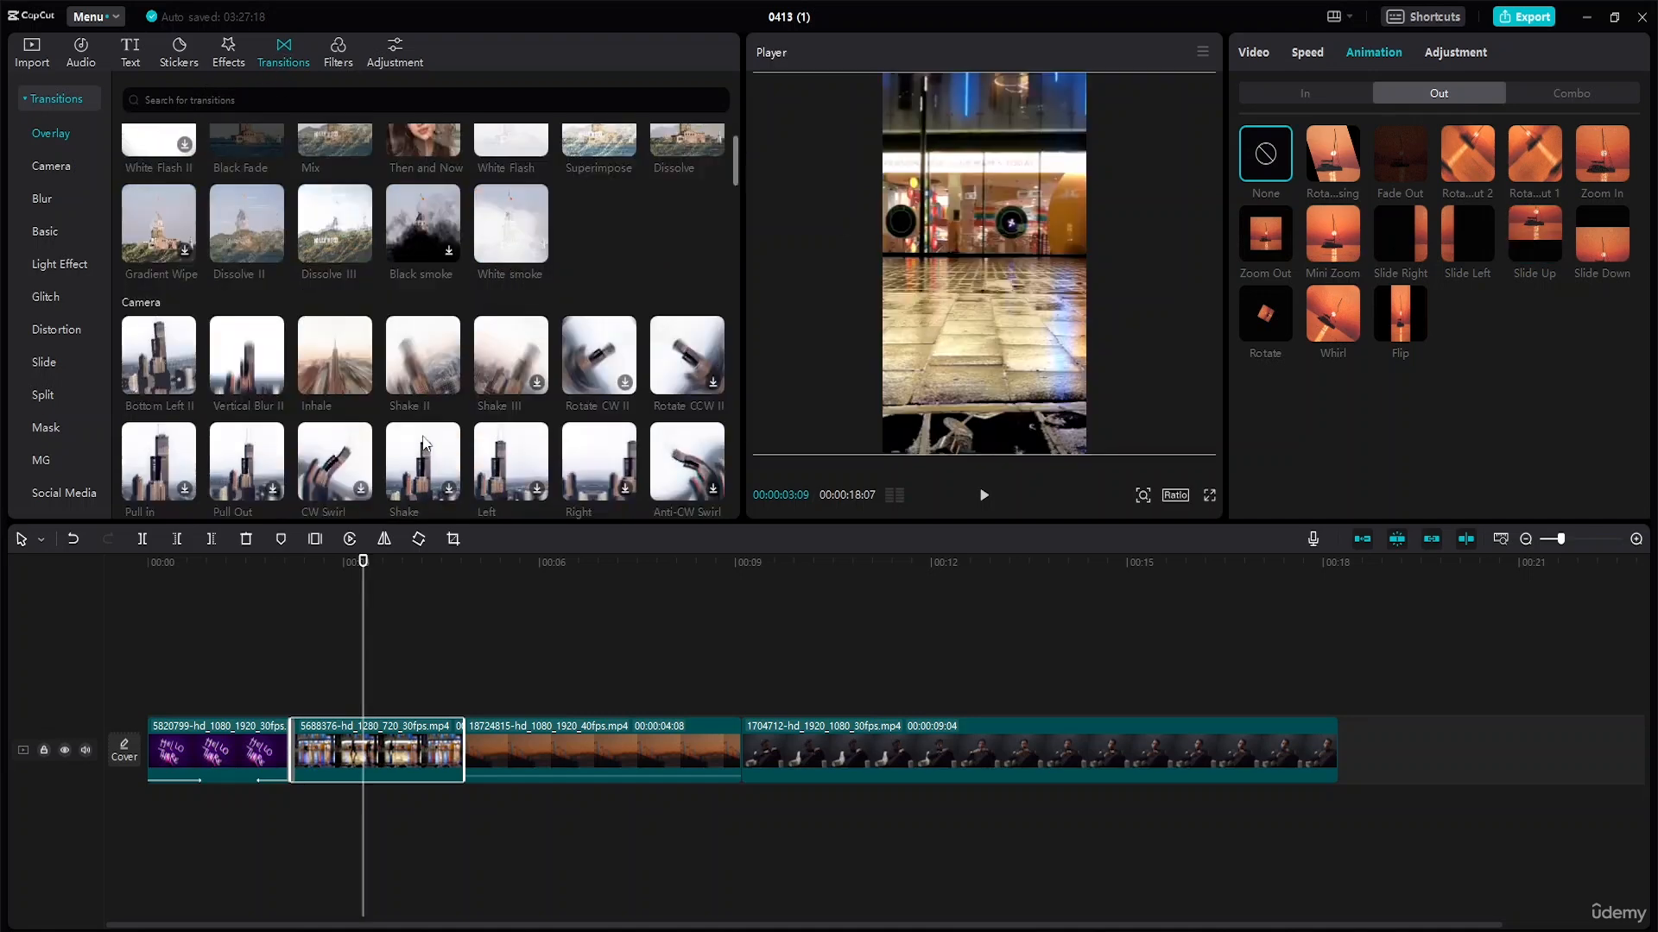
{"action": "left_click_drag", "start_coordinate": [247, 361], "coordinate": [311, 763]}
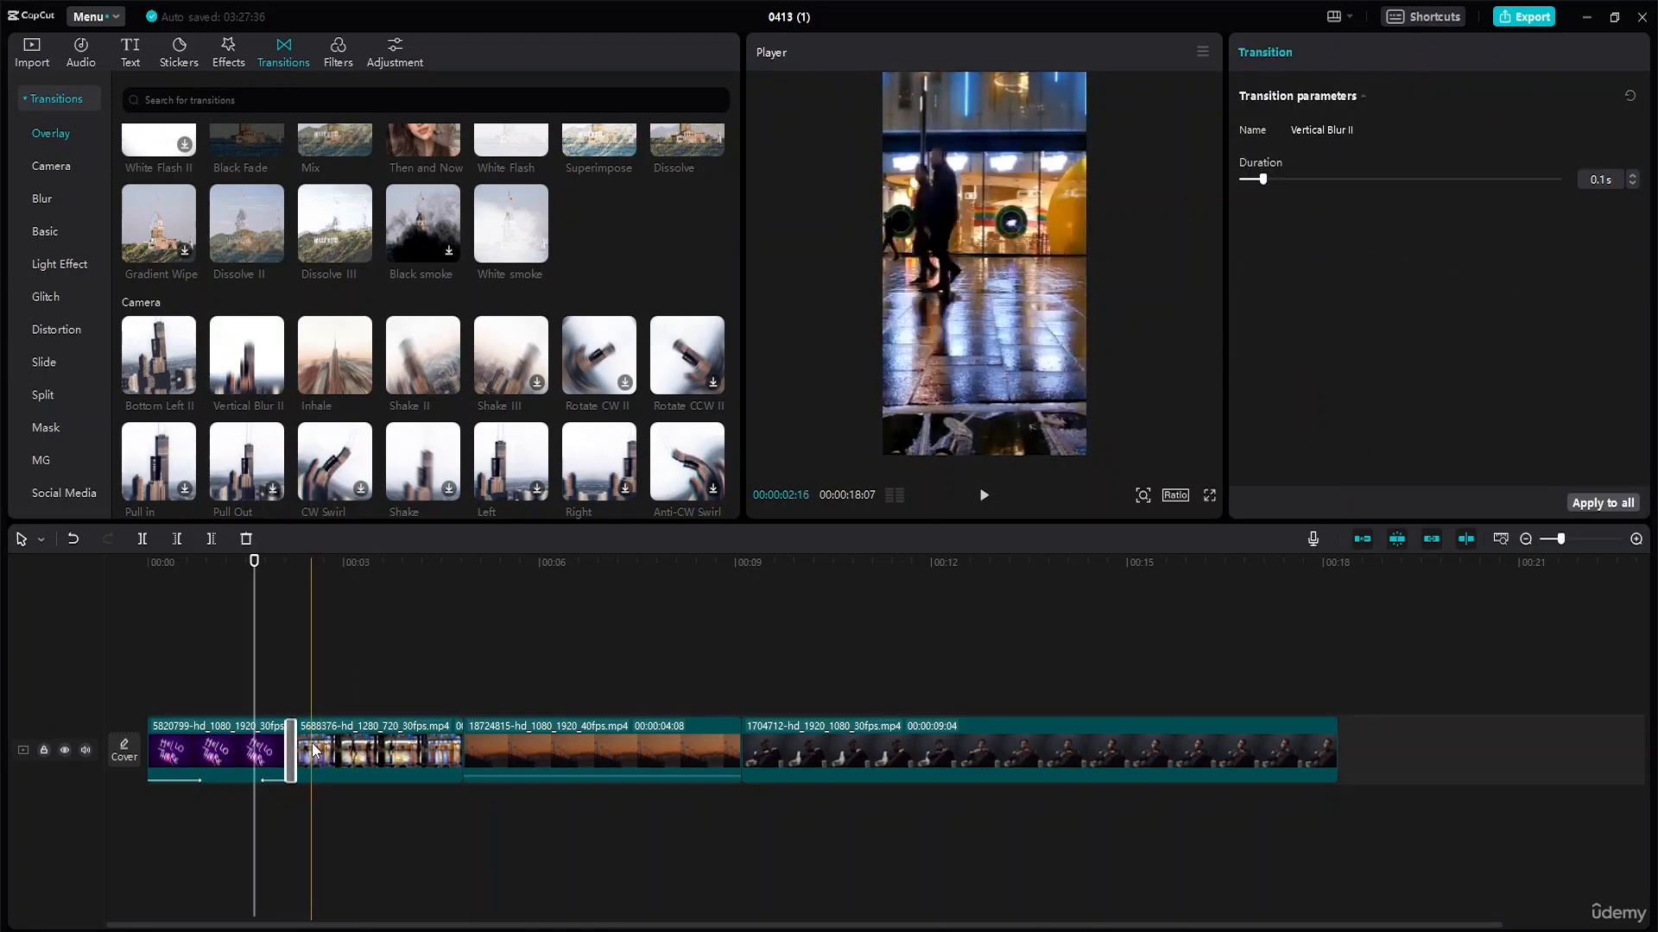
{"action": "left_click", "coordinate": [359, 751]}
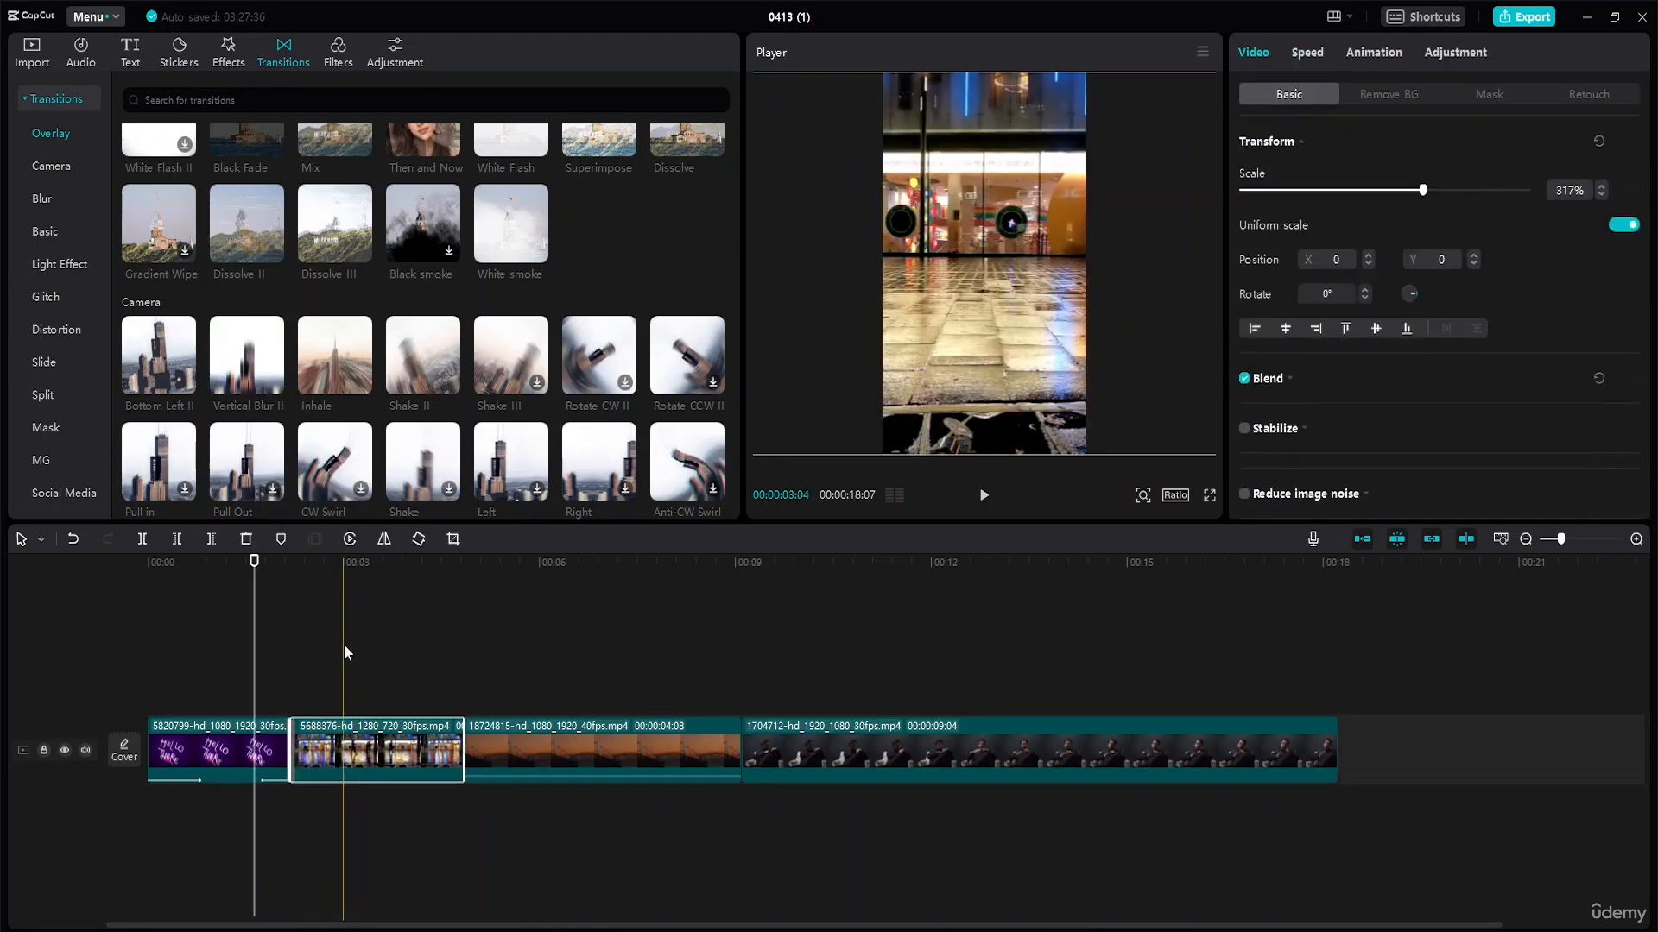
Step: Undo the Vertical Blur II transition and the last duration change, and replay the cut with White Flash
{"action": "left_click_drag", "start_coordinate": [254, 565], "coordinate": [312, 570]}
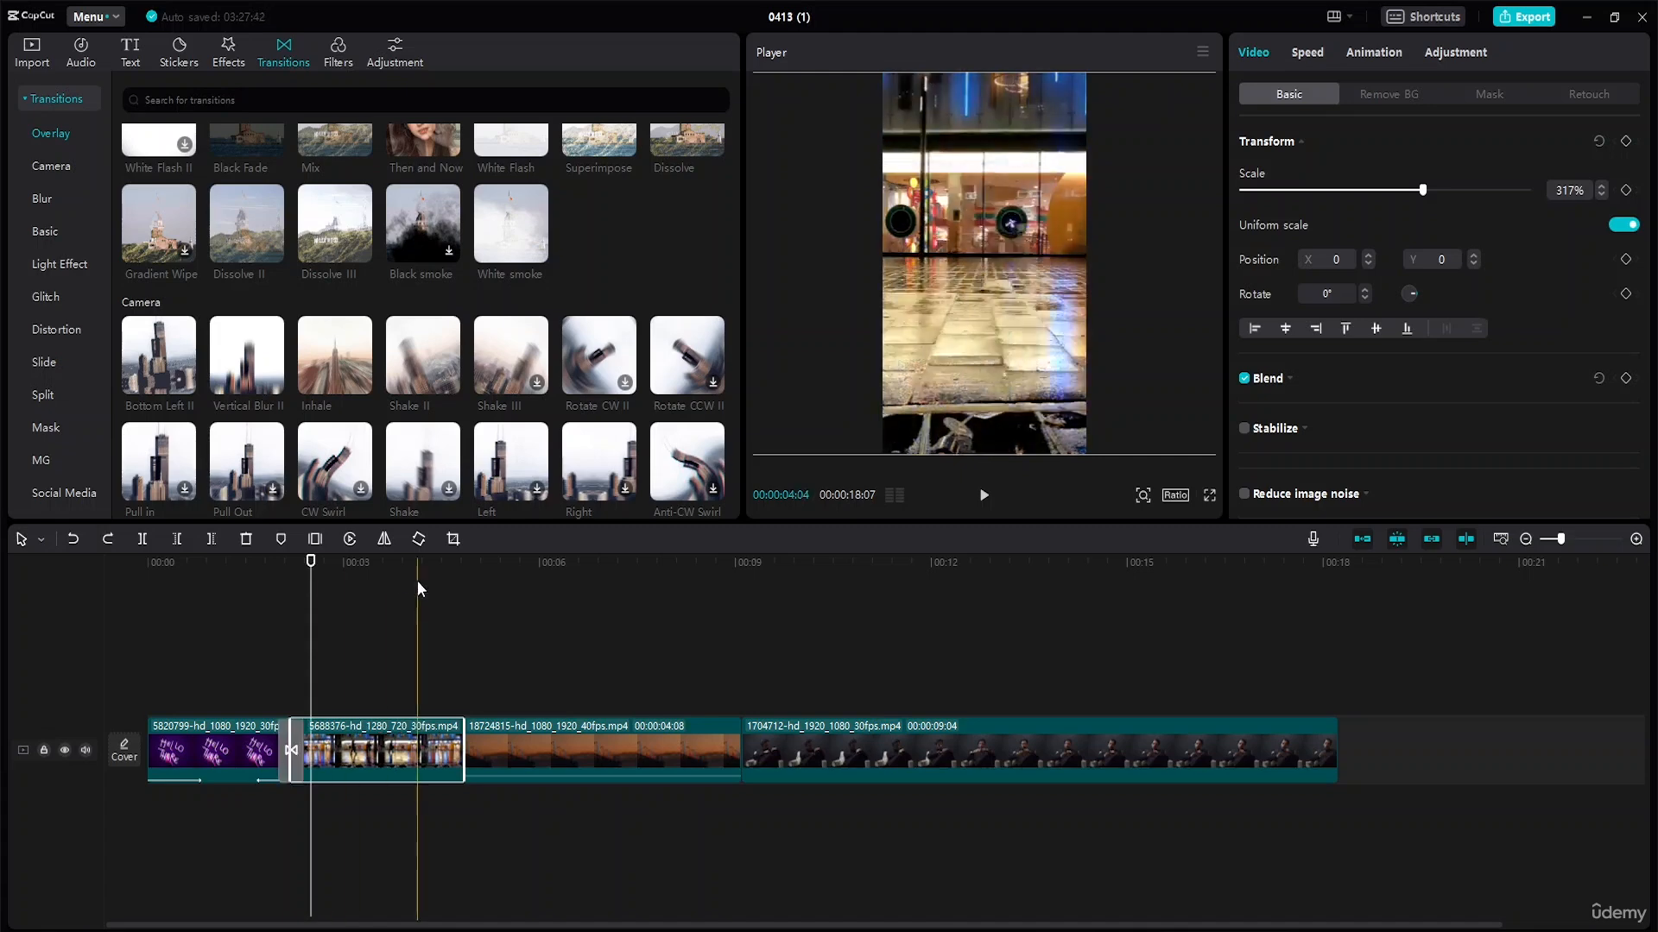
{"action": "left_click", "coordinate": [262, 568]}
{"action": "key", "text": "space"}
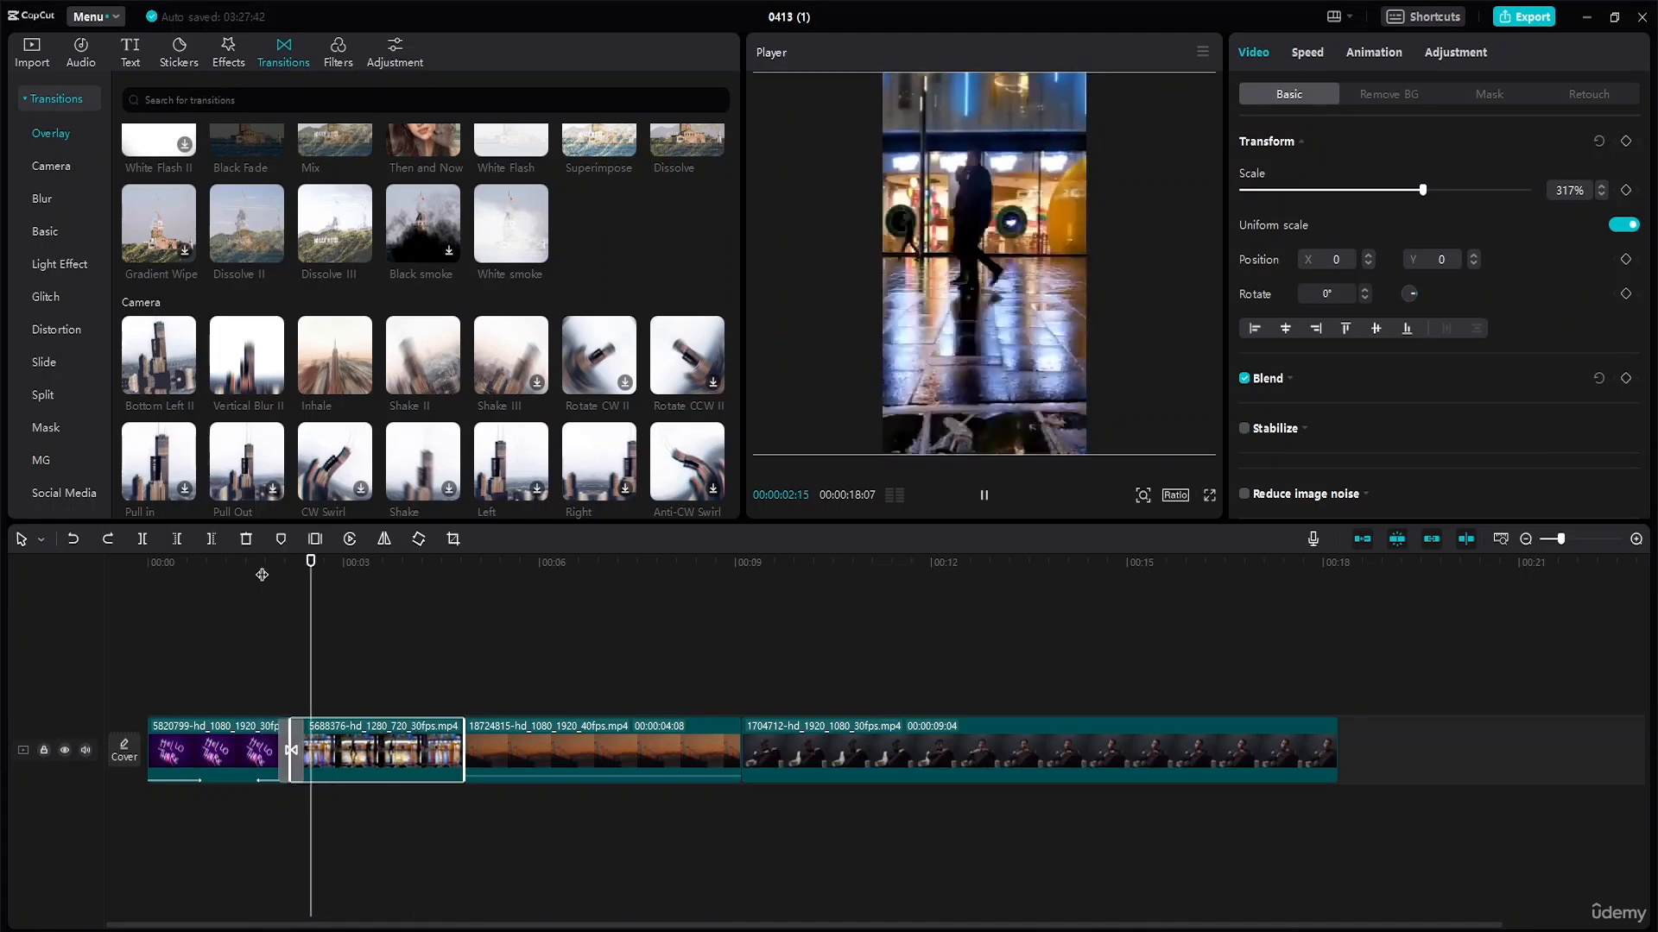
{"action": "key", "text": "space"}
Step: Shorten the White Flash transition between the neon and street clips to 0.1 s and play it
{"action": "left_click", "coordinate": [290, 746]}
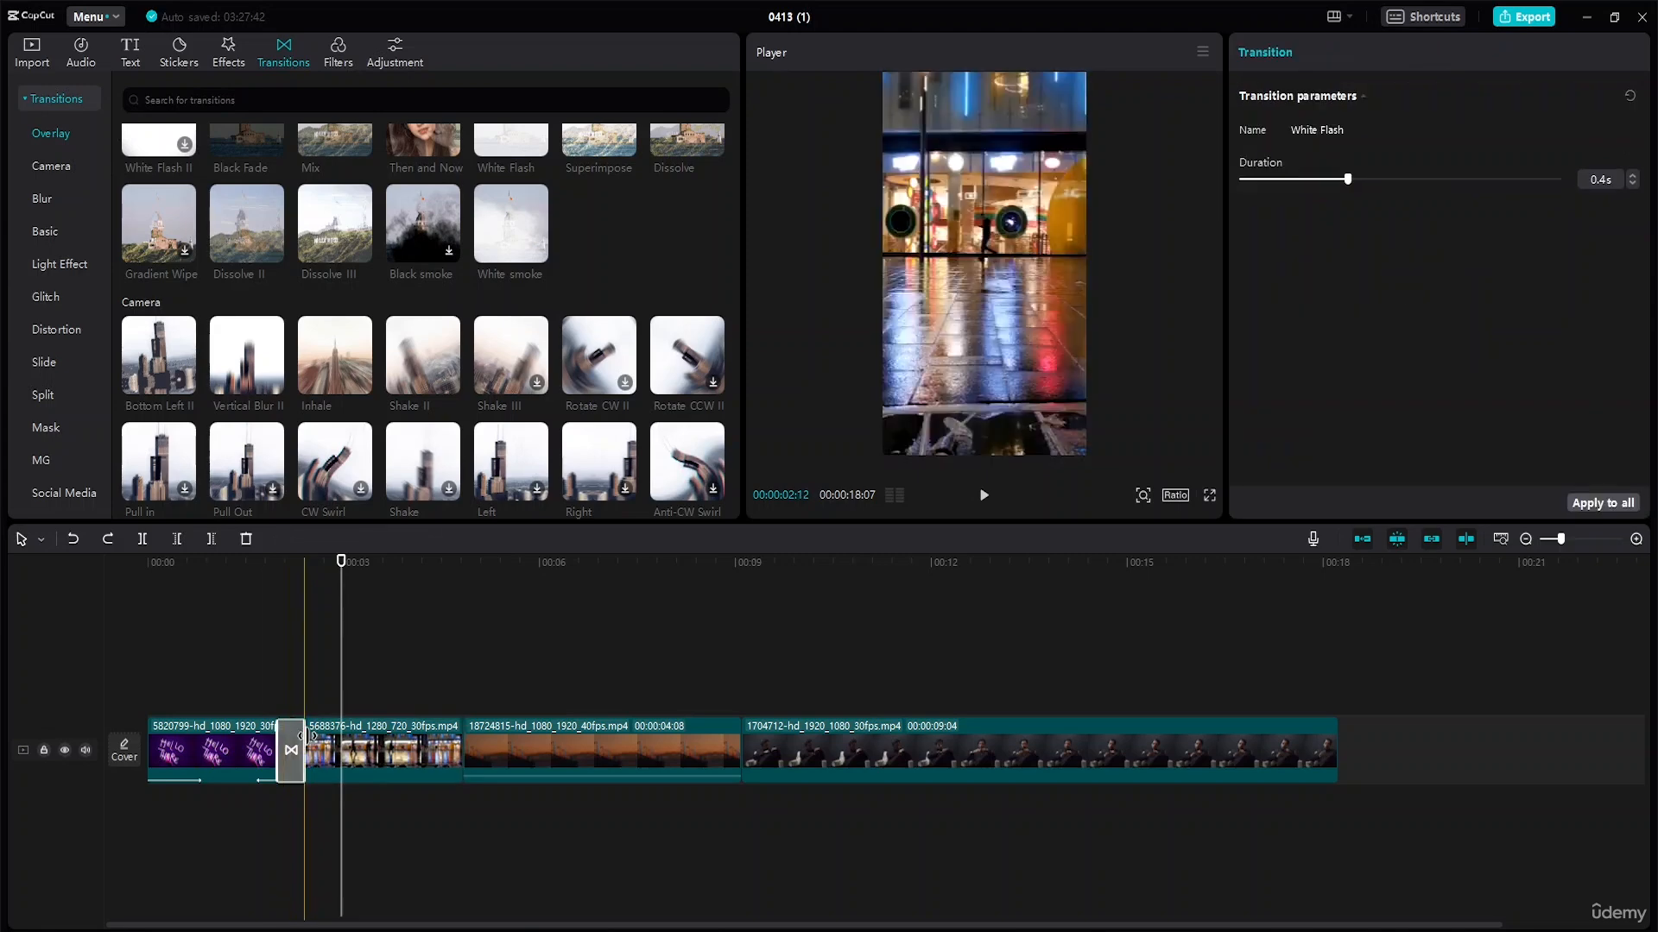
{"action": "left_click_drag", "start_coordinate": [304, 738], "coordinate": [292, 739]}
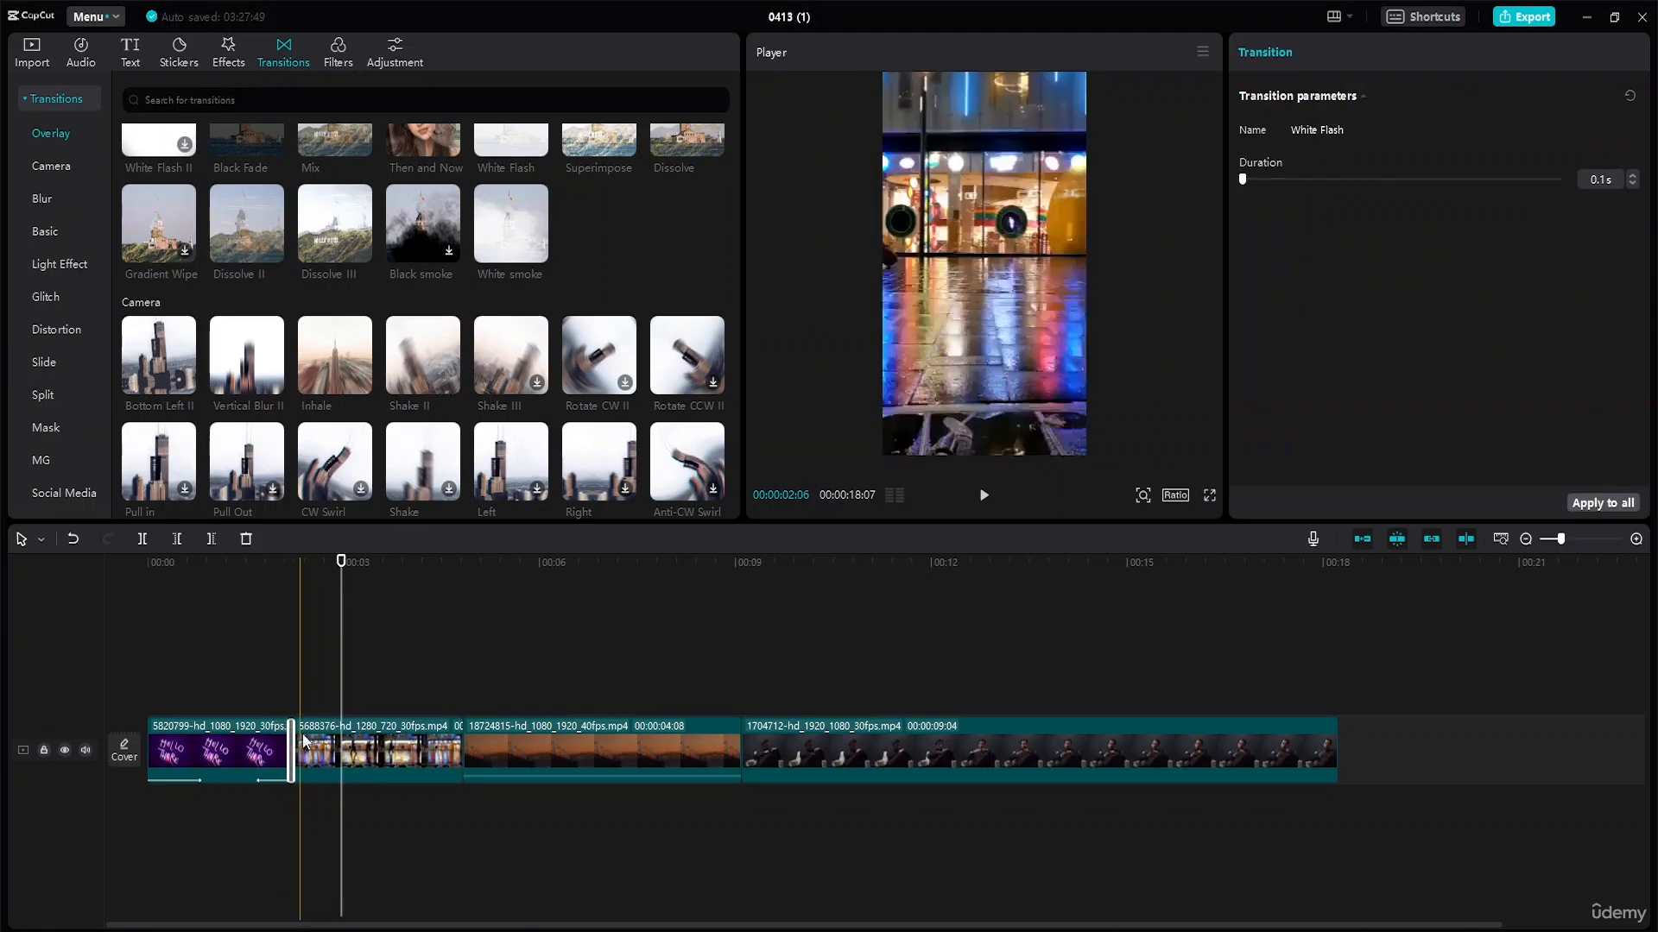
{"action": "left_click_drag", "start_coordinate": [343, 565], "coordinate": [259, 572]}
{"action": "key", "text": "space"}
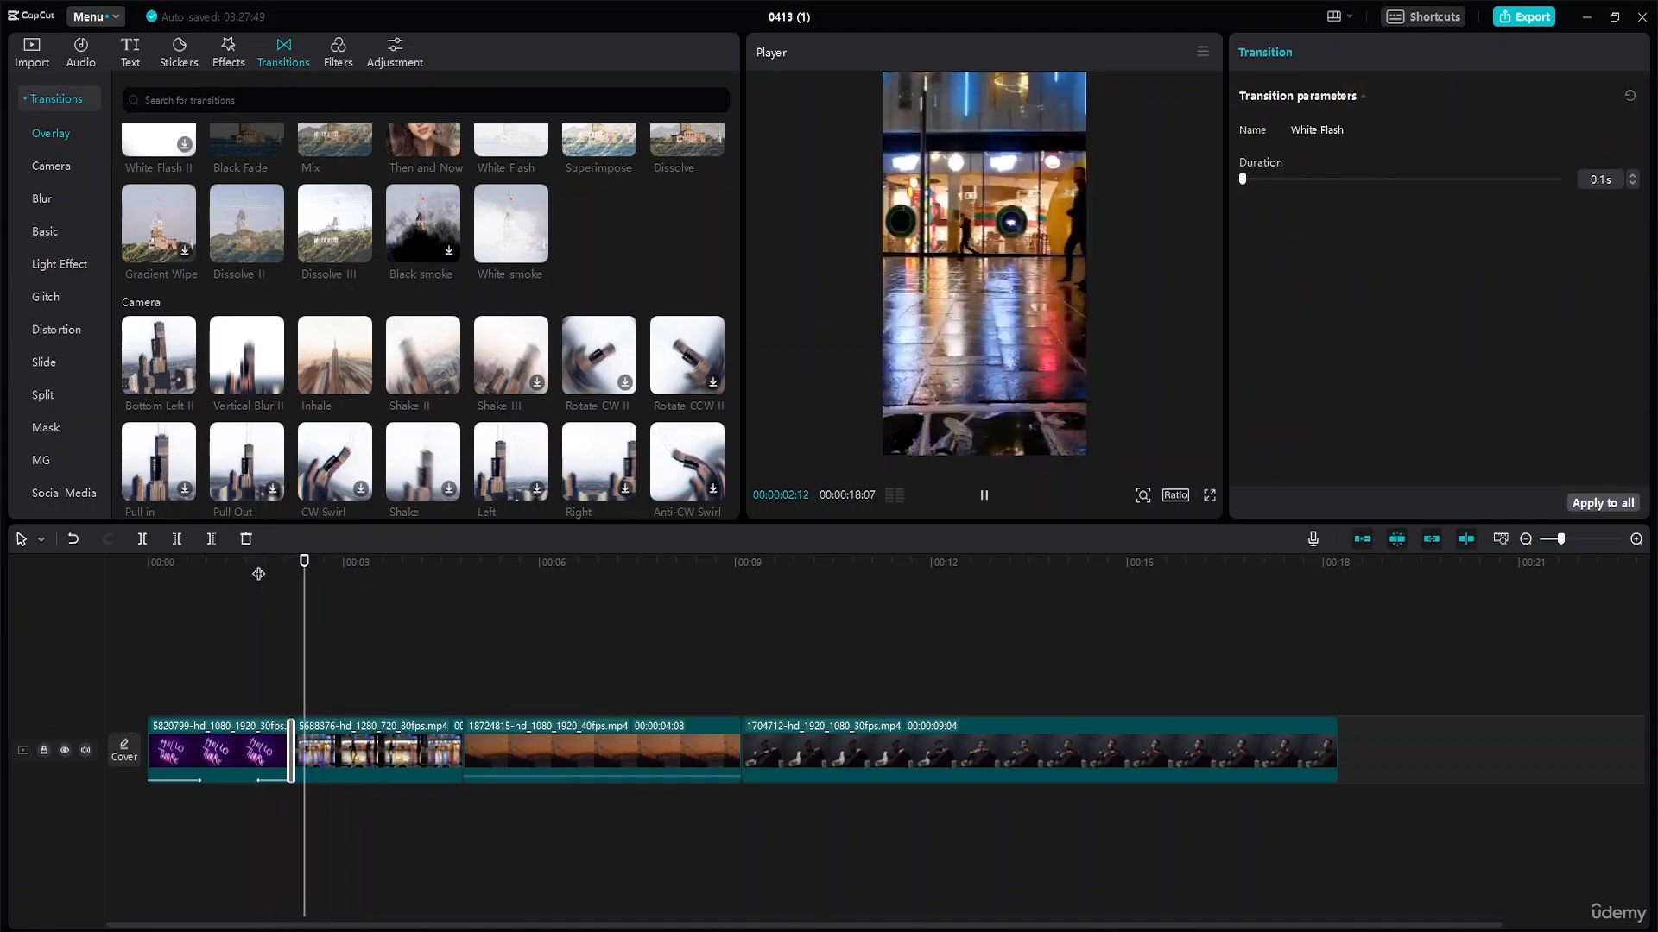
{"action": "key", "text": "space"}
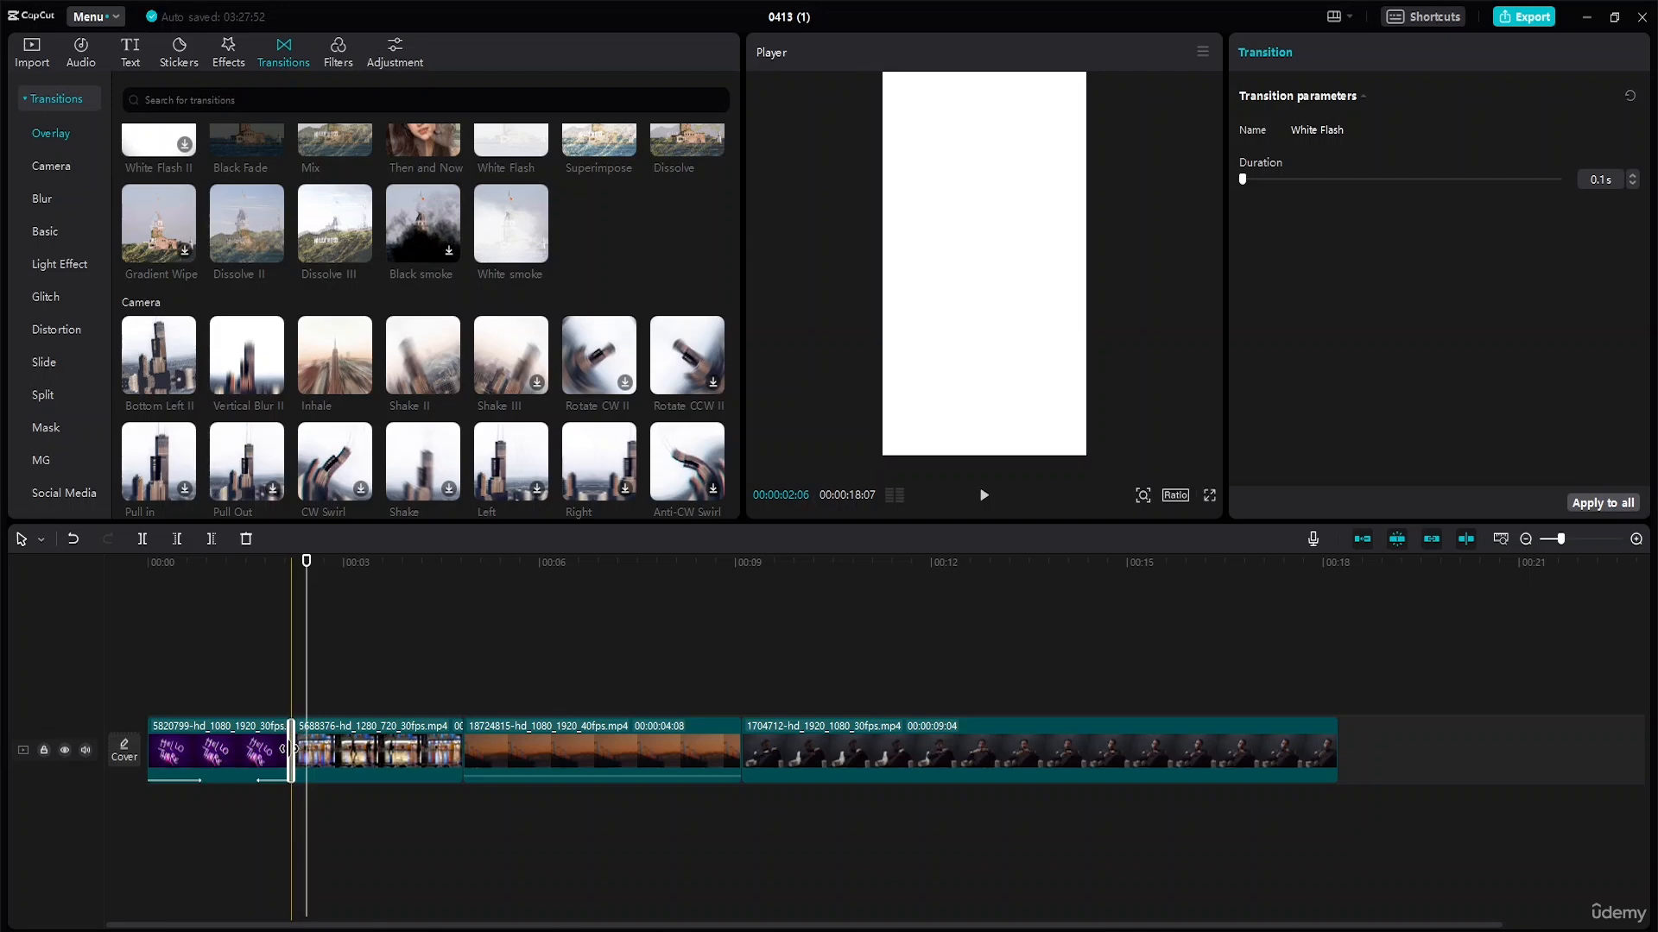
Step: Try to place the Inhale transition at the cut between the neon clip and the street clip
{"action": "scroll", "coordinate": [291, 742], "scroll_direction": "up", "scroll_amount": 5}
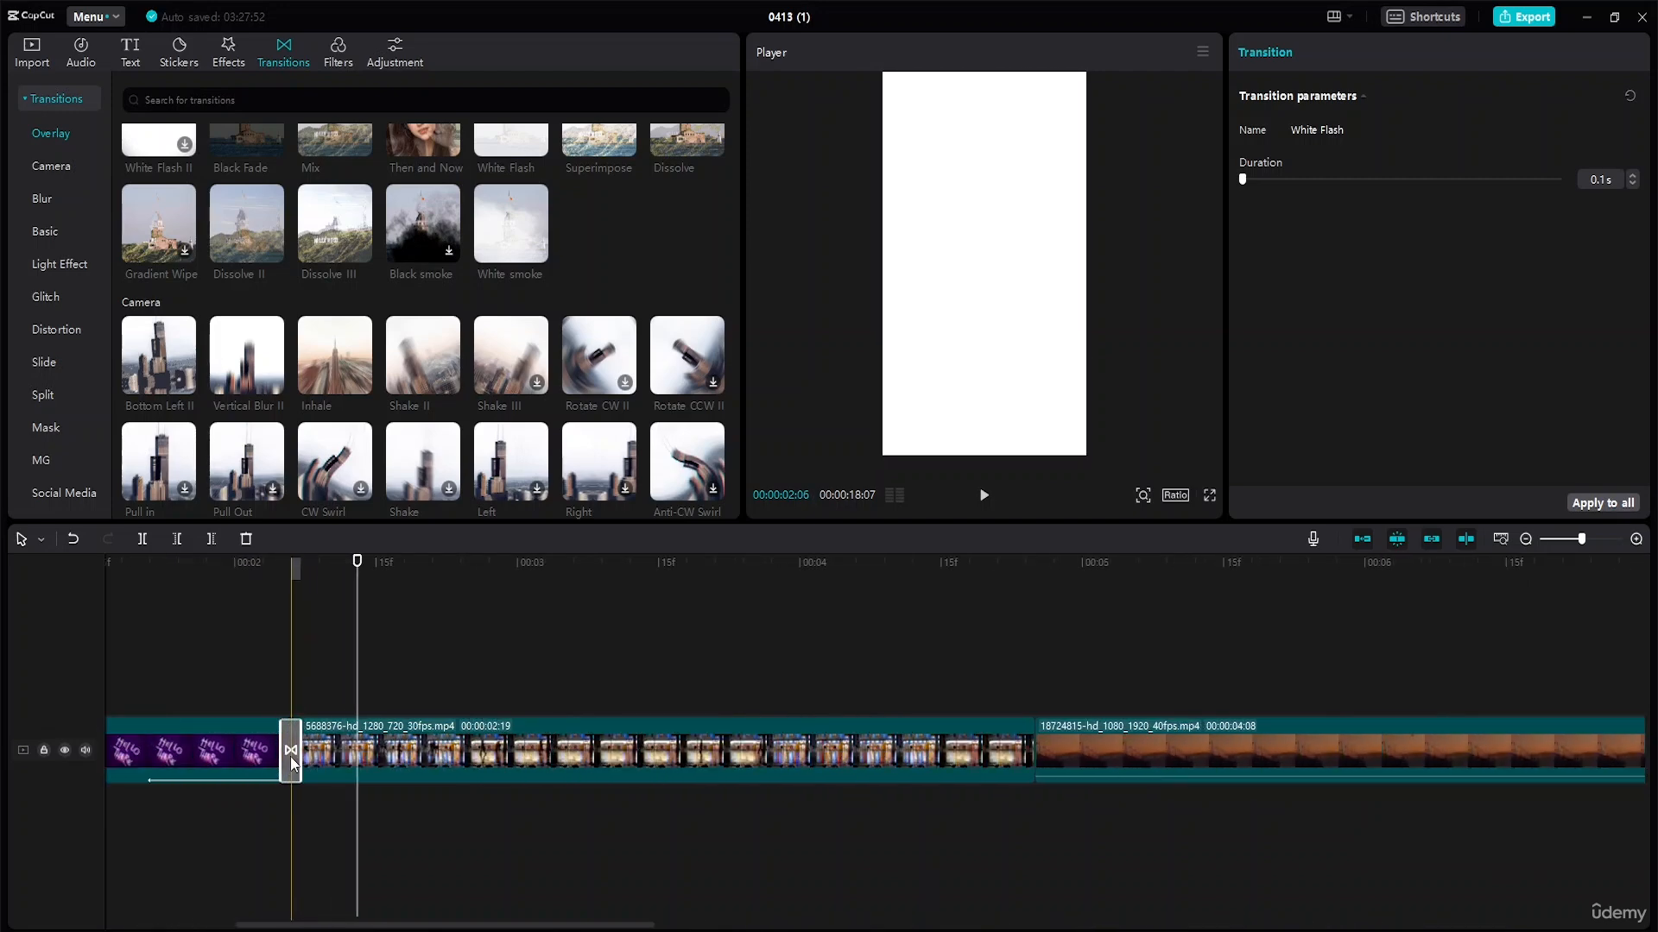
{"action": "scroll", "coordinate": [291, 738], "scroll_direction": "down", "scroll_amount": 4}
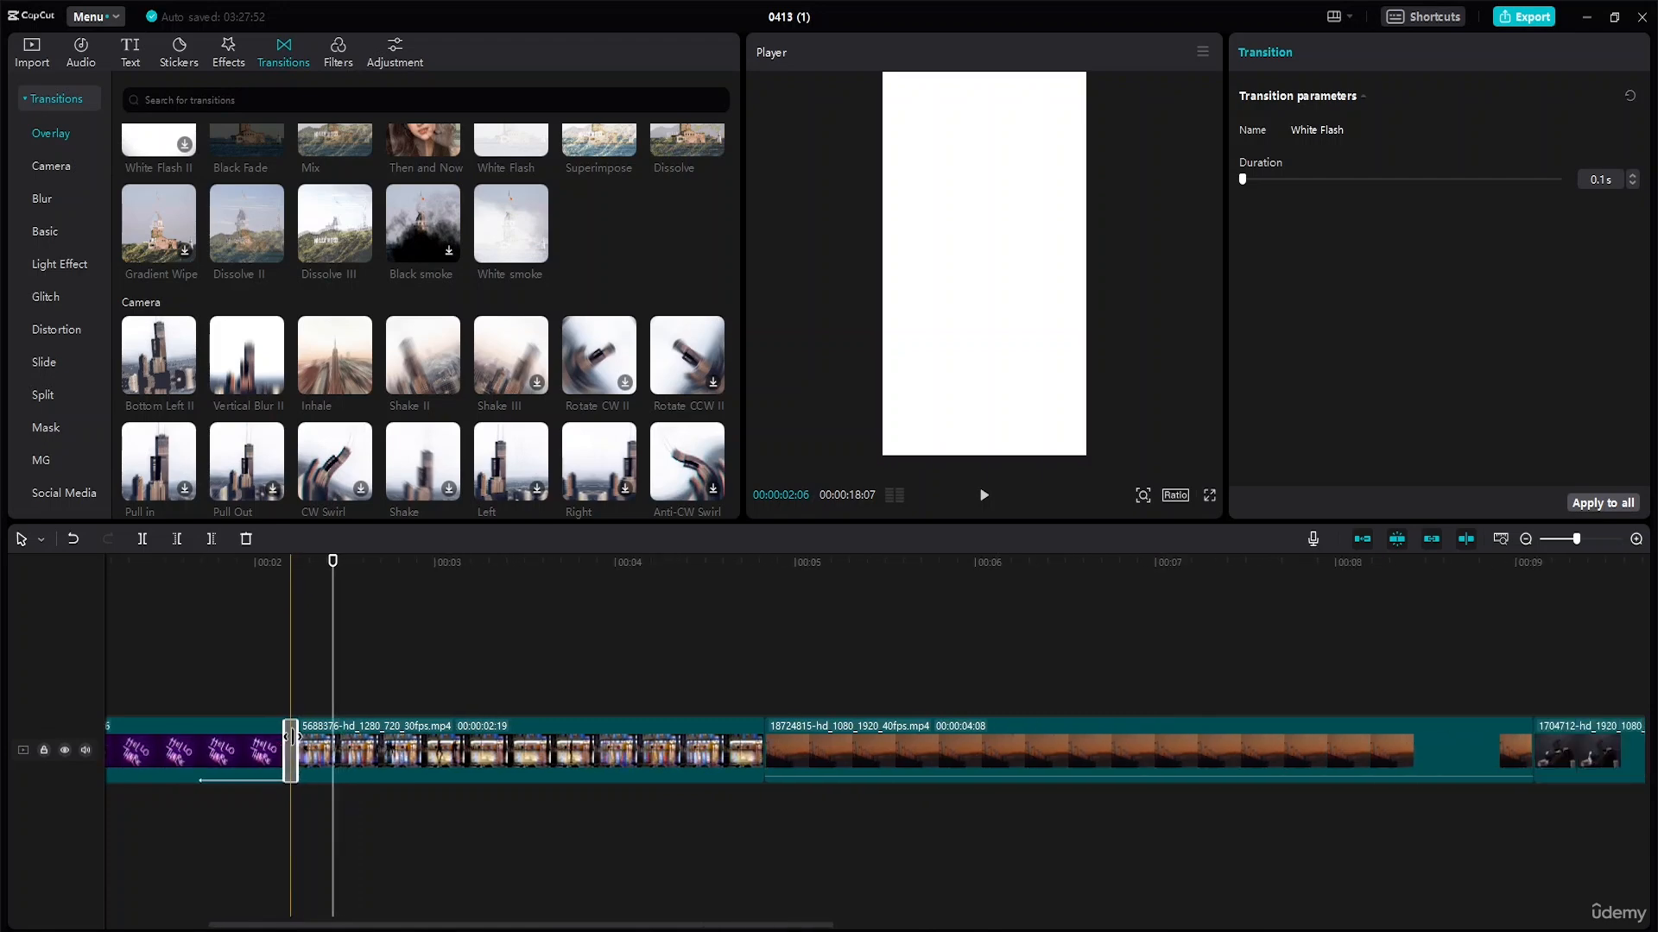
{"action": "scroll", "coordinate": [294, 739], "scroll_direction": "up", "scroll_amount": 3}
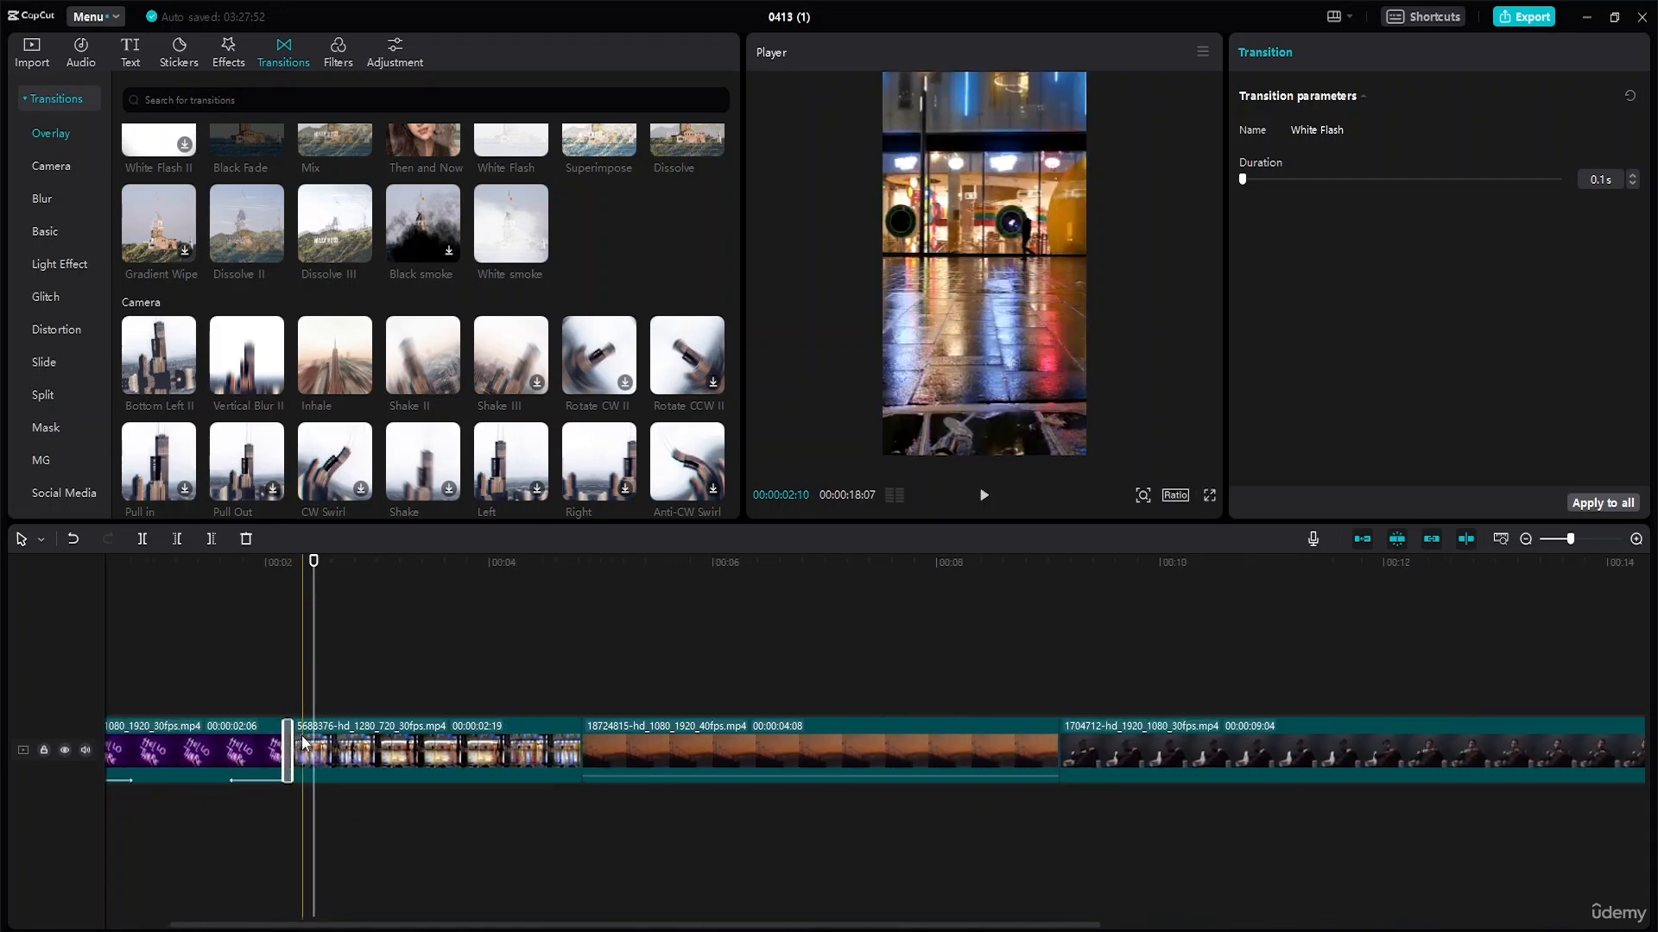
{"action": "scroll", "coordinate": [308, 743], "scroll_direction": "up", "scroll_amount": 2}
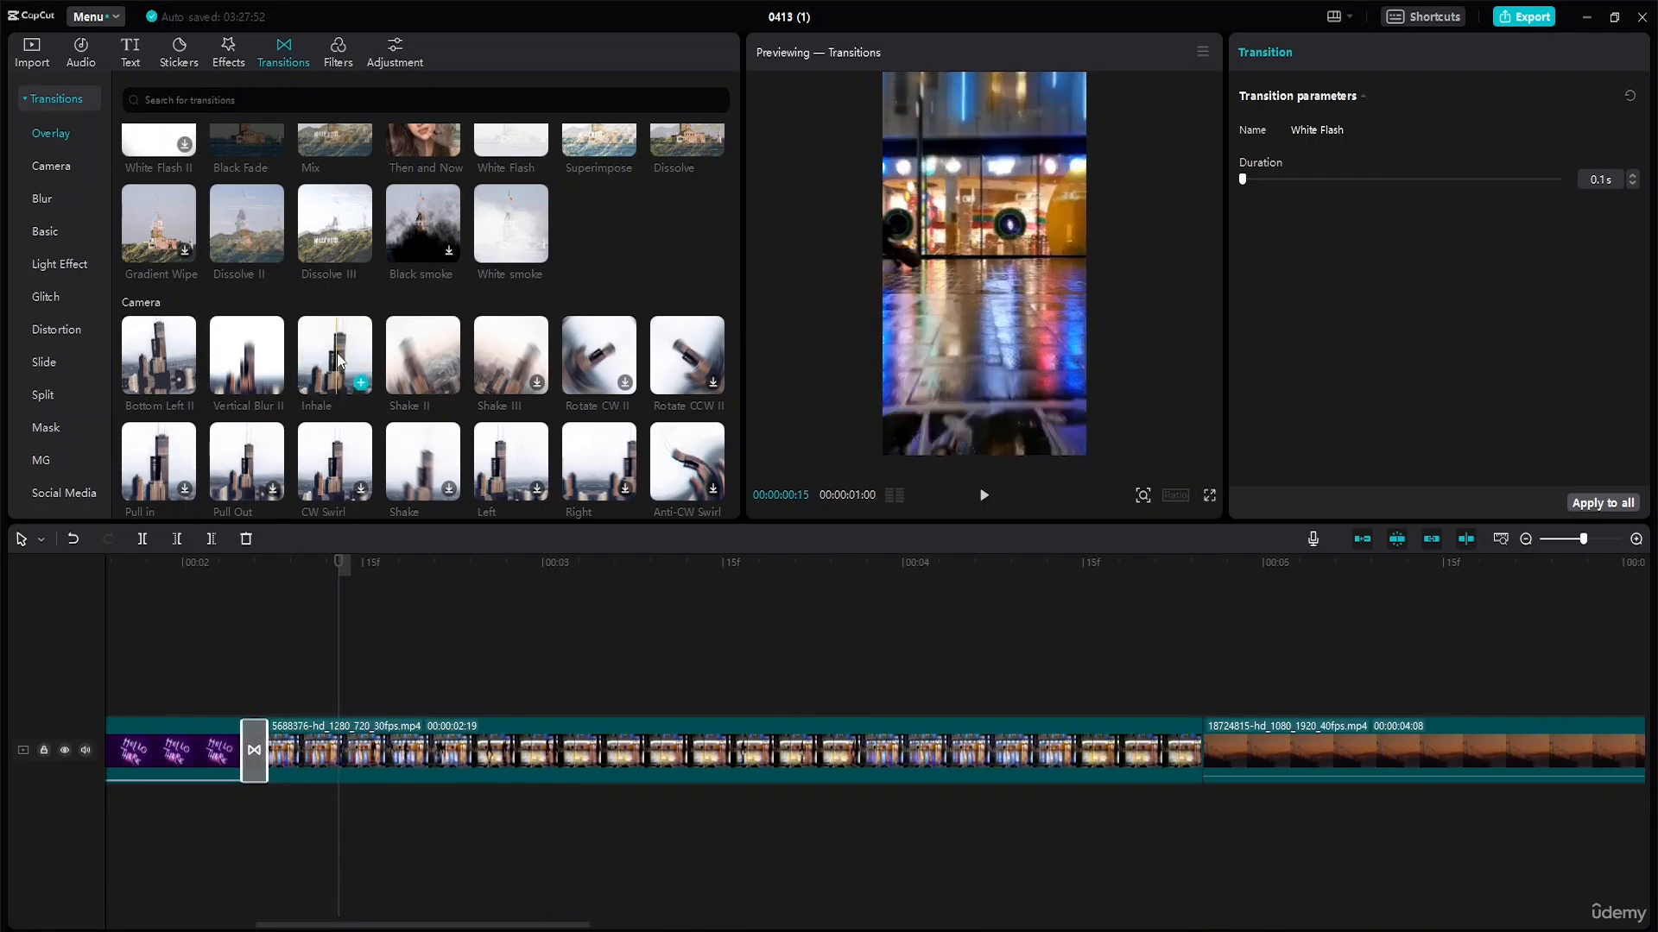
{"action": "left_click_drag", "start_coordinate": [345, 373], "coordinate": [220, 684]}
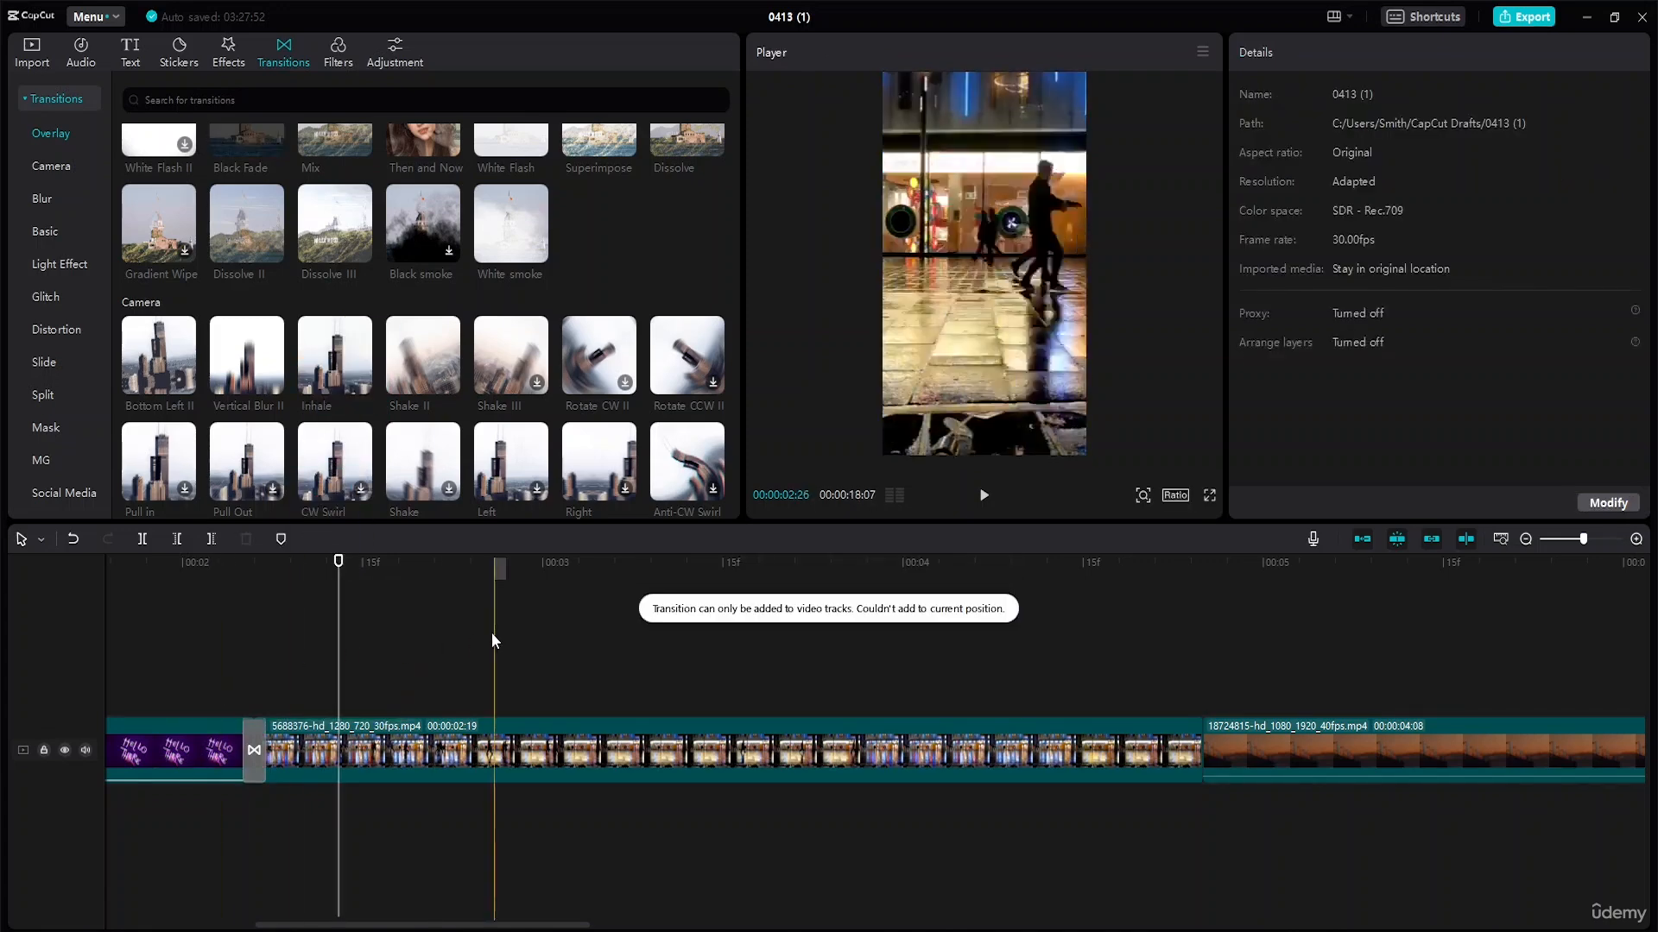
Step: Replace the White Flash transition between the neon and street clips with Vertical Blur II and preview it
{"action": "mouse_move", "coordinate": [257, 361]}
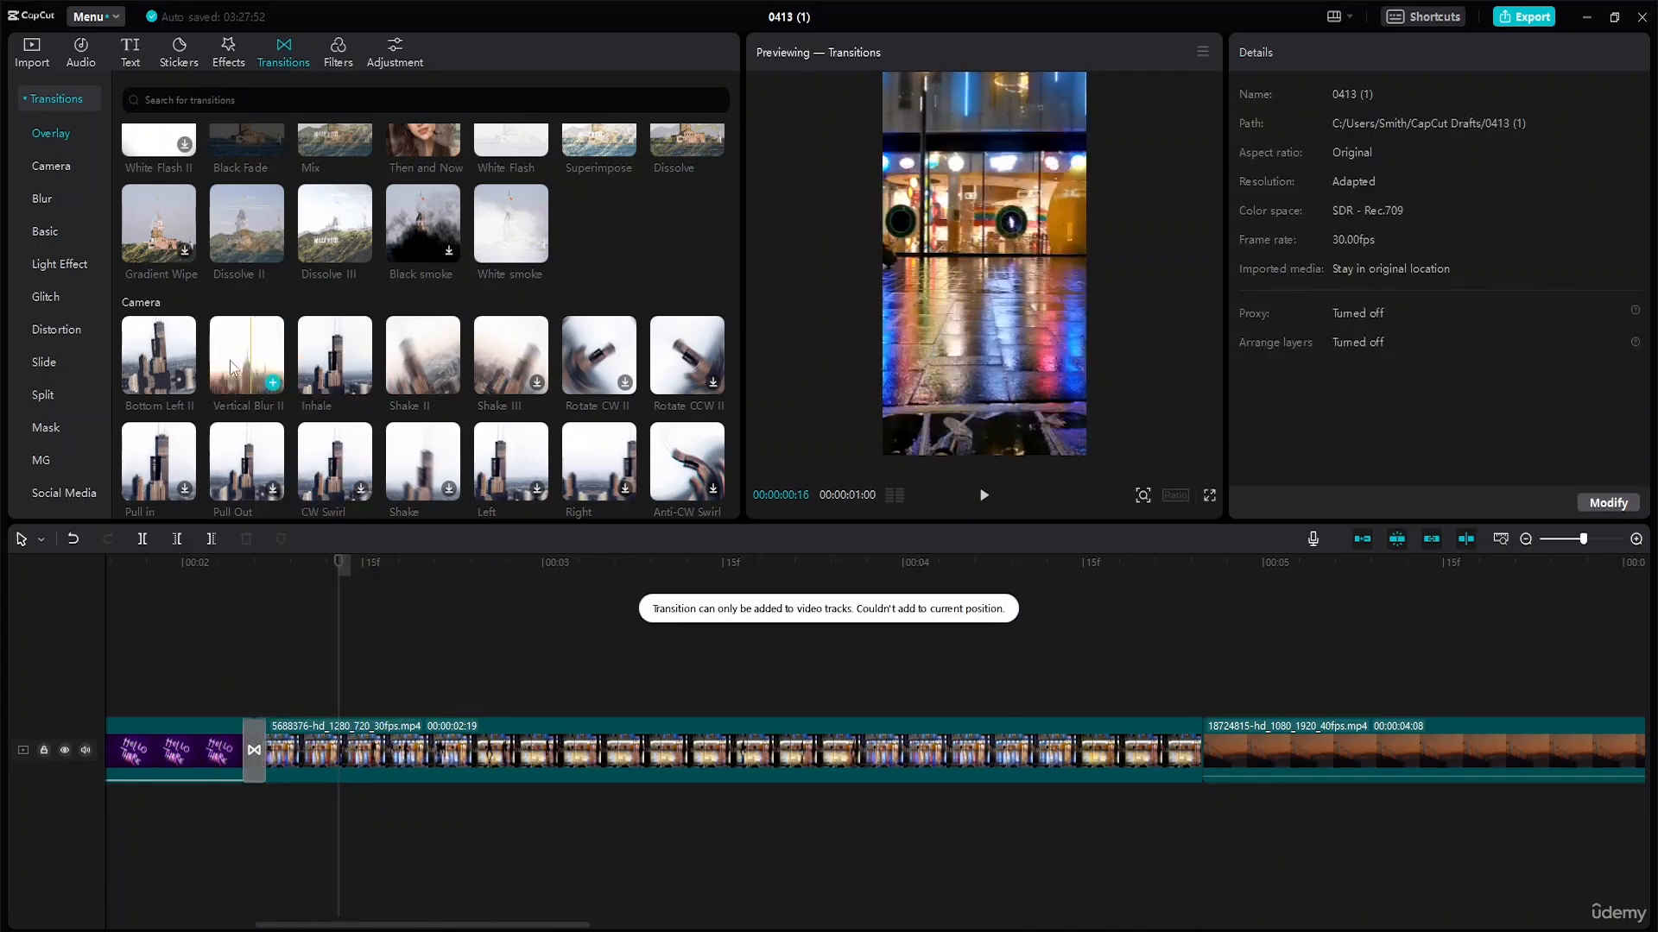
{"action": "left_click_drag", "start_coordinate": [231, 370], "coordinate": [278, 604]}
{"action": "left_click", "coordinate": [392, 775]}
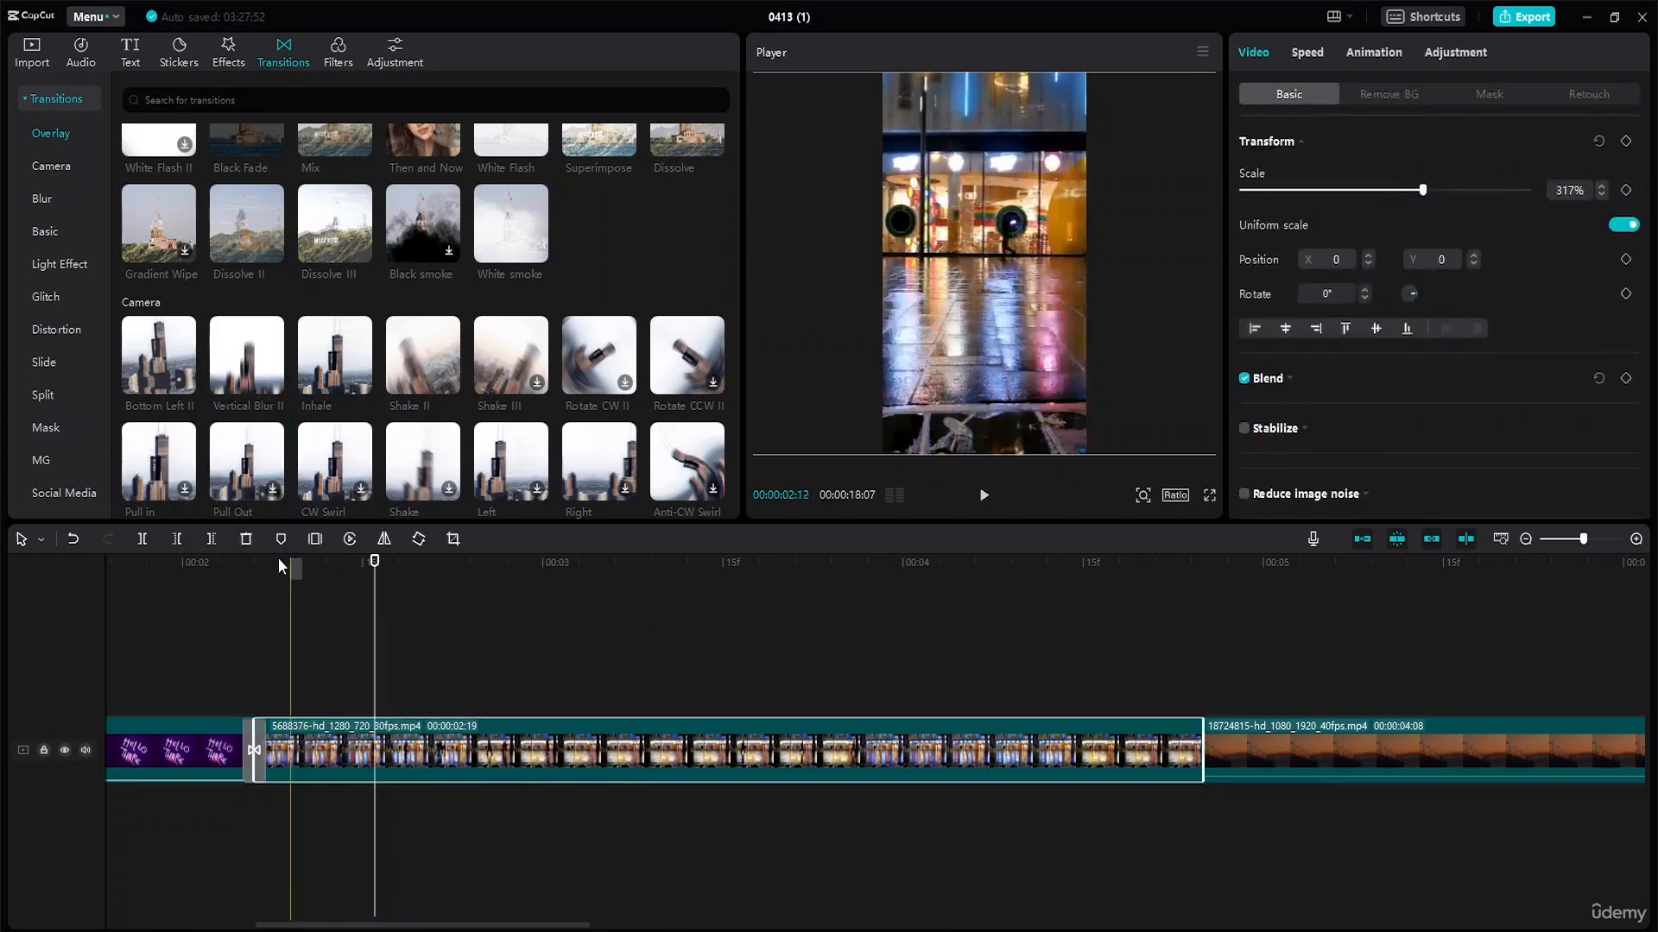
{"action": "left_click_drag", "start_coordinate": [259, 371], "coordinate": [339, 747]}
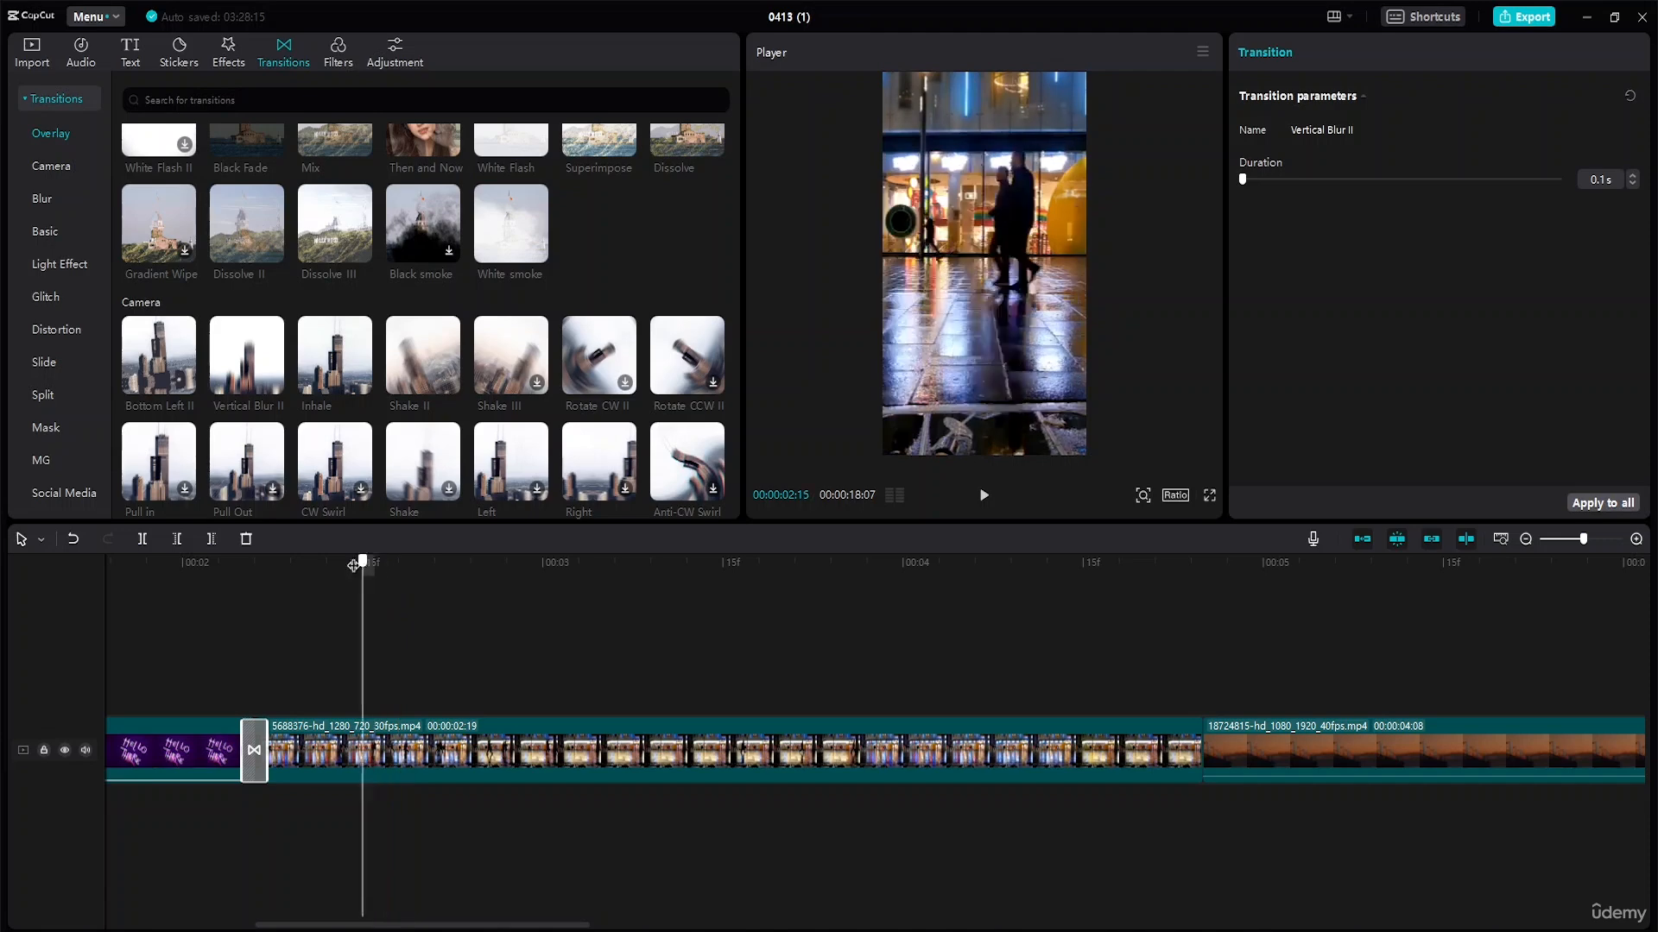
{"action": "left_click_drag", "start_coordinate": [353, 566], "coordinate": [167, 573]}
{"action": "key", "text": "space"}
{"action": "key", "text": "space"}
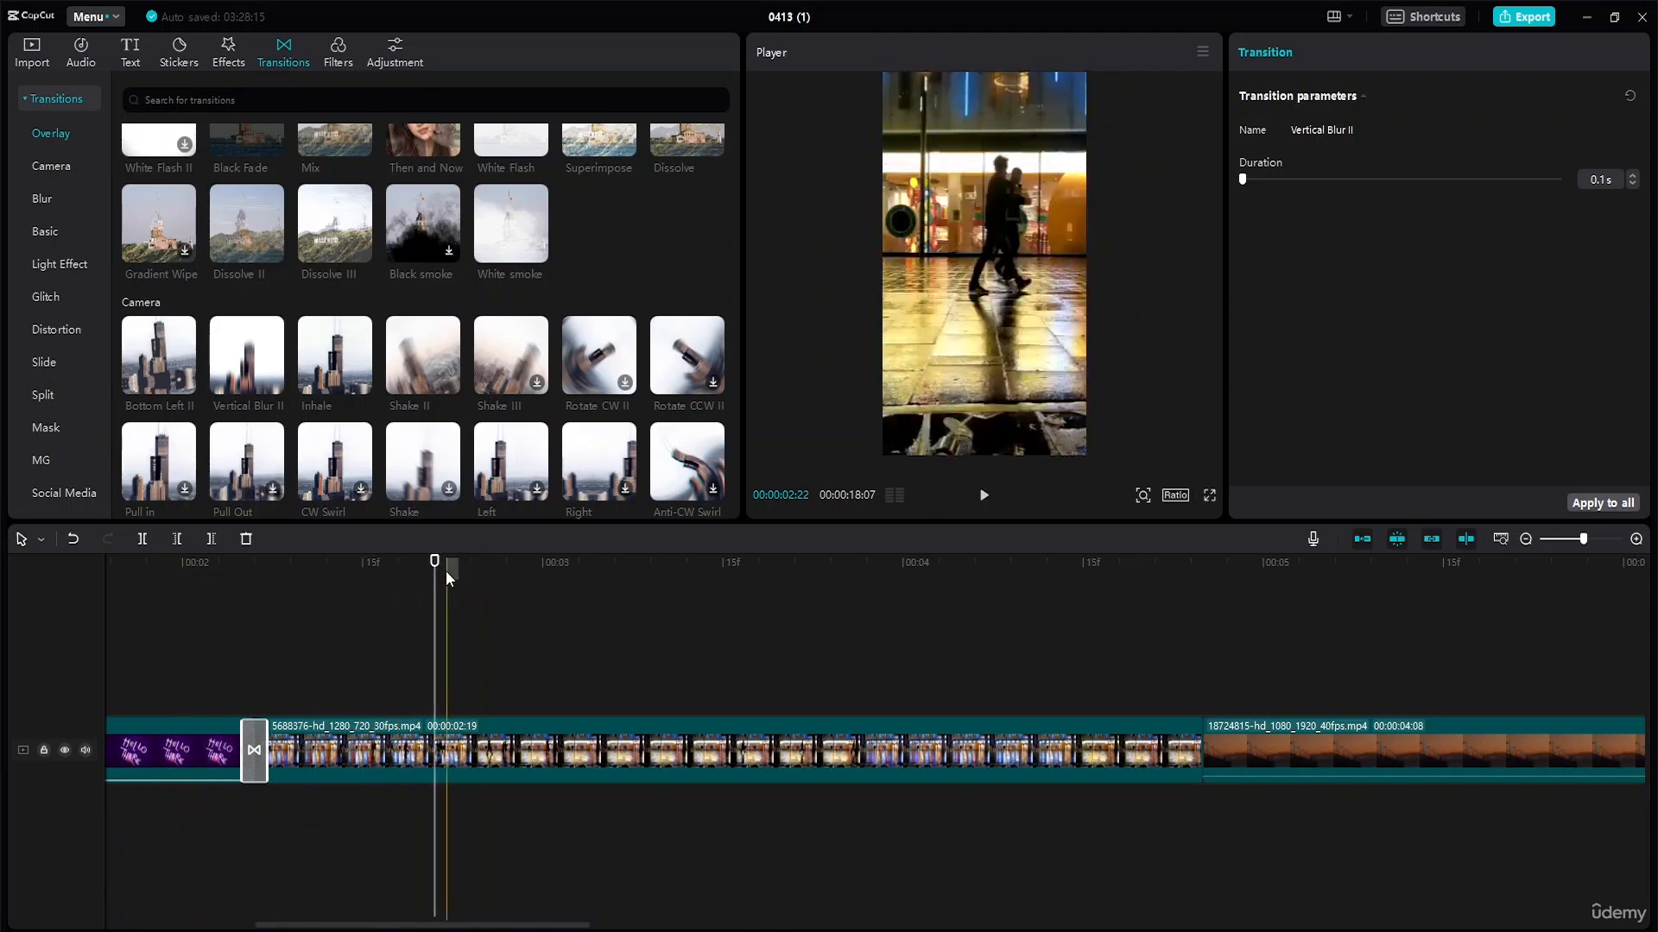
{"action": "left_click_drag", "start_coordinate": [432, 567], "coordinate": [110, 581]}
{"action": "key", "text": "space"}
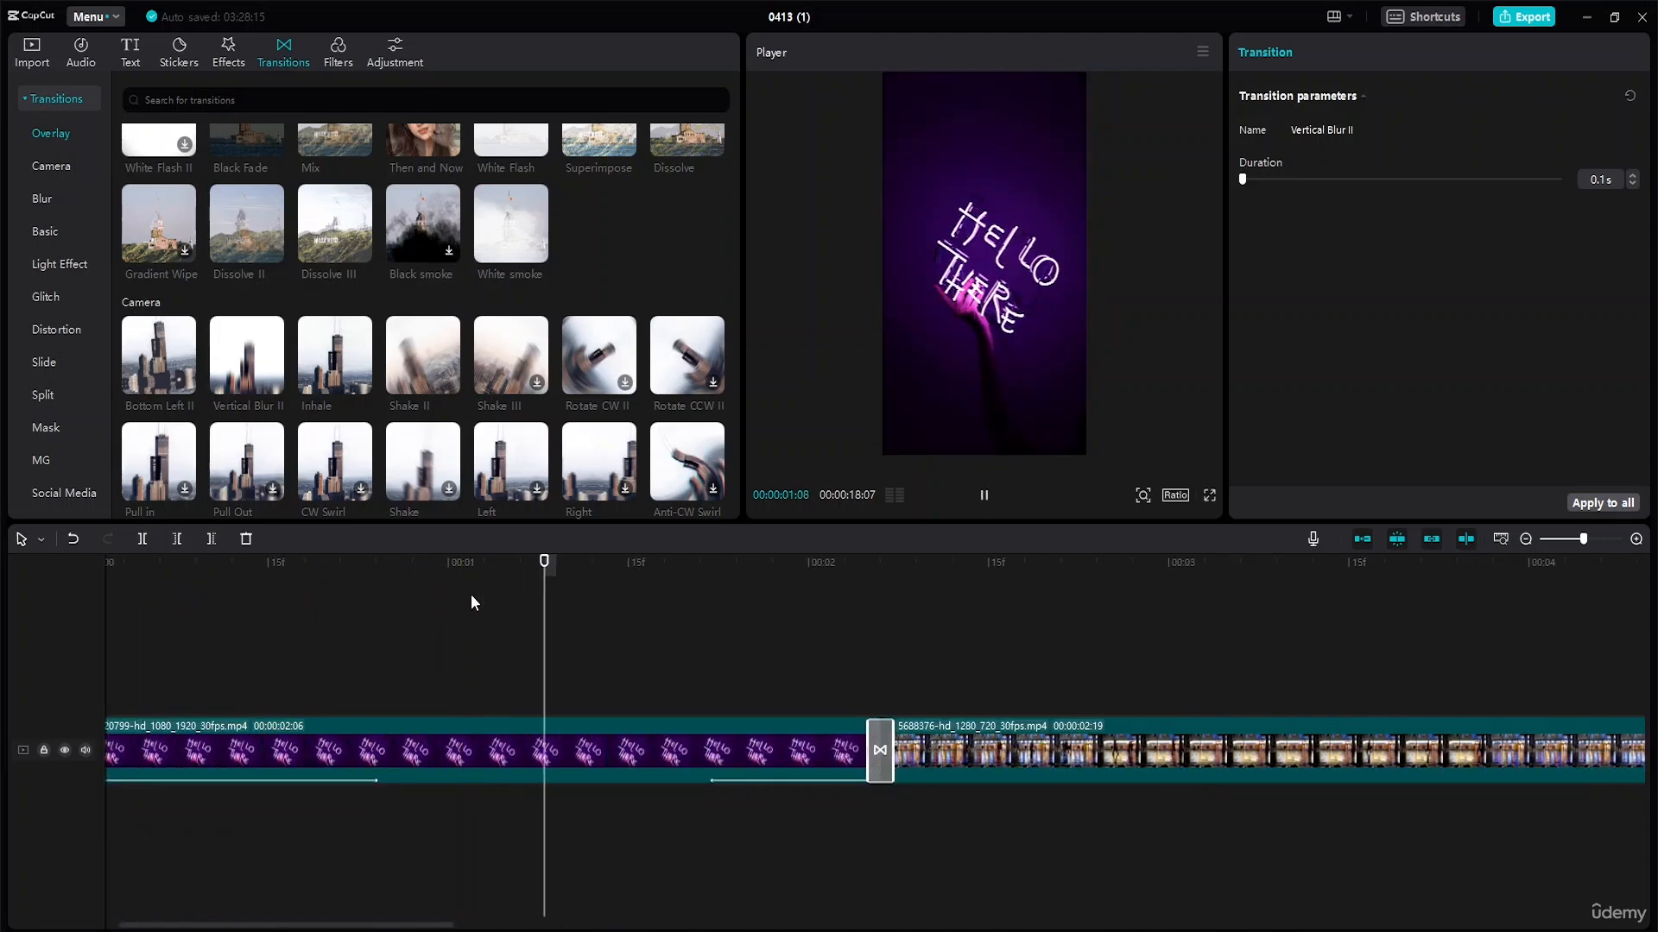
{"action": "key", "text": "space"}
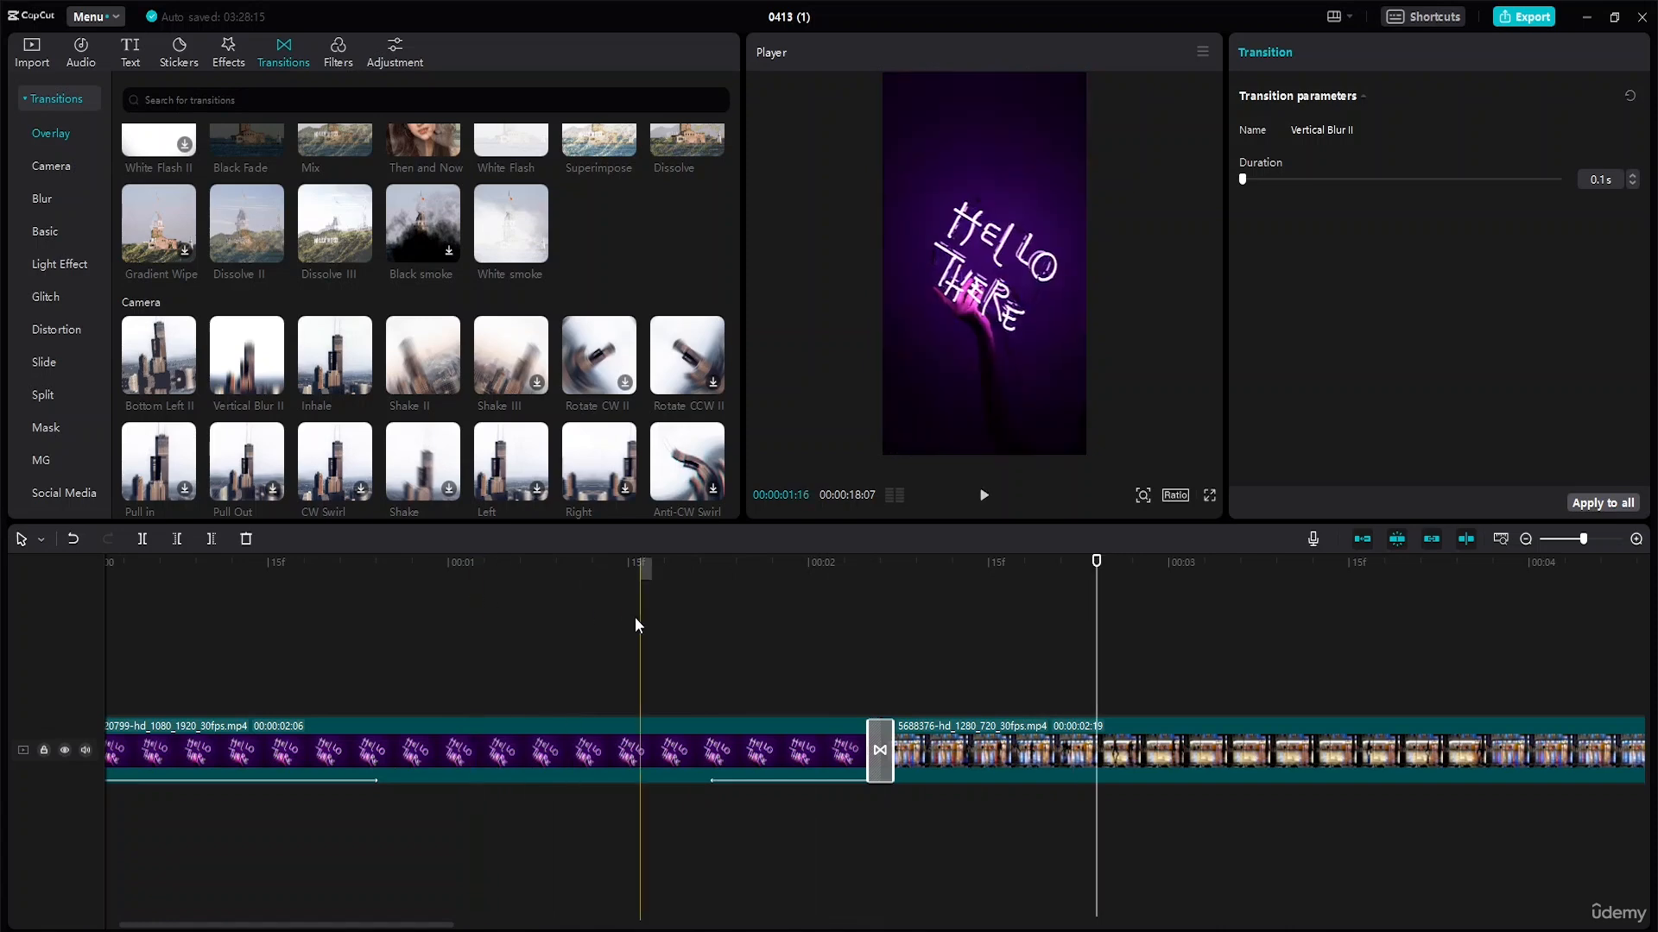
Step: Replace Vertical Blur II with the White Flash transition between the neon and street clips and play the cut
{"action": "scroll", "coordinate": [518, 337], "scroll_direction": "up", "scroll_amount": 1}
{"action": "left_click_drag", "start_coordinate": [527, 328], "coordinate": [861, 740]}
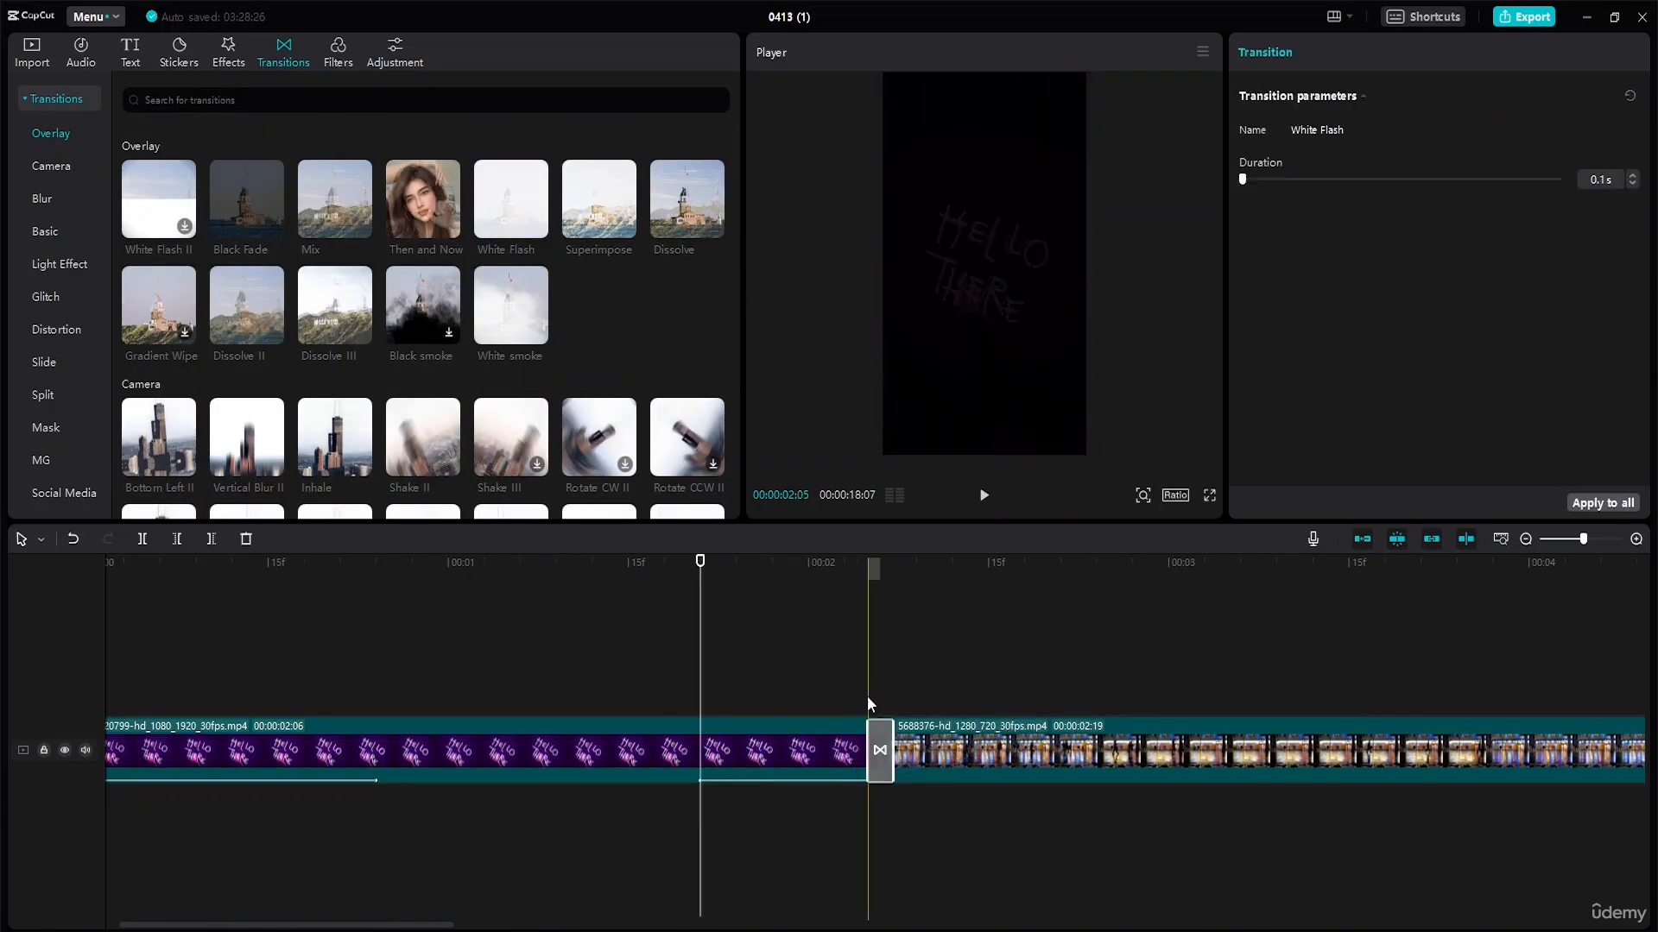
{"action": "left_click_drag", "start_coordinate": [1083, 562], "coordinate": [657, 580]}
{"action": "key", "text": "space"}
{"action": "key", "text": "space"}
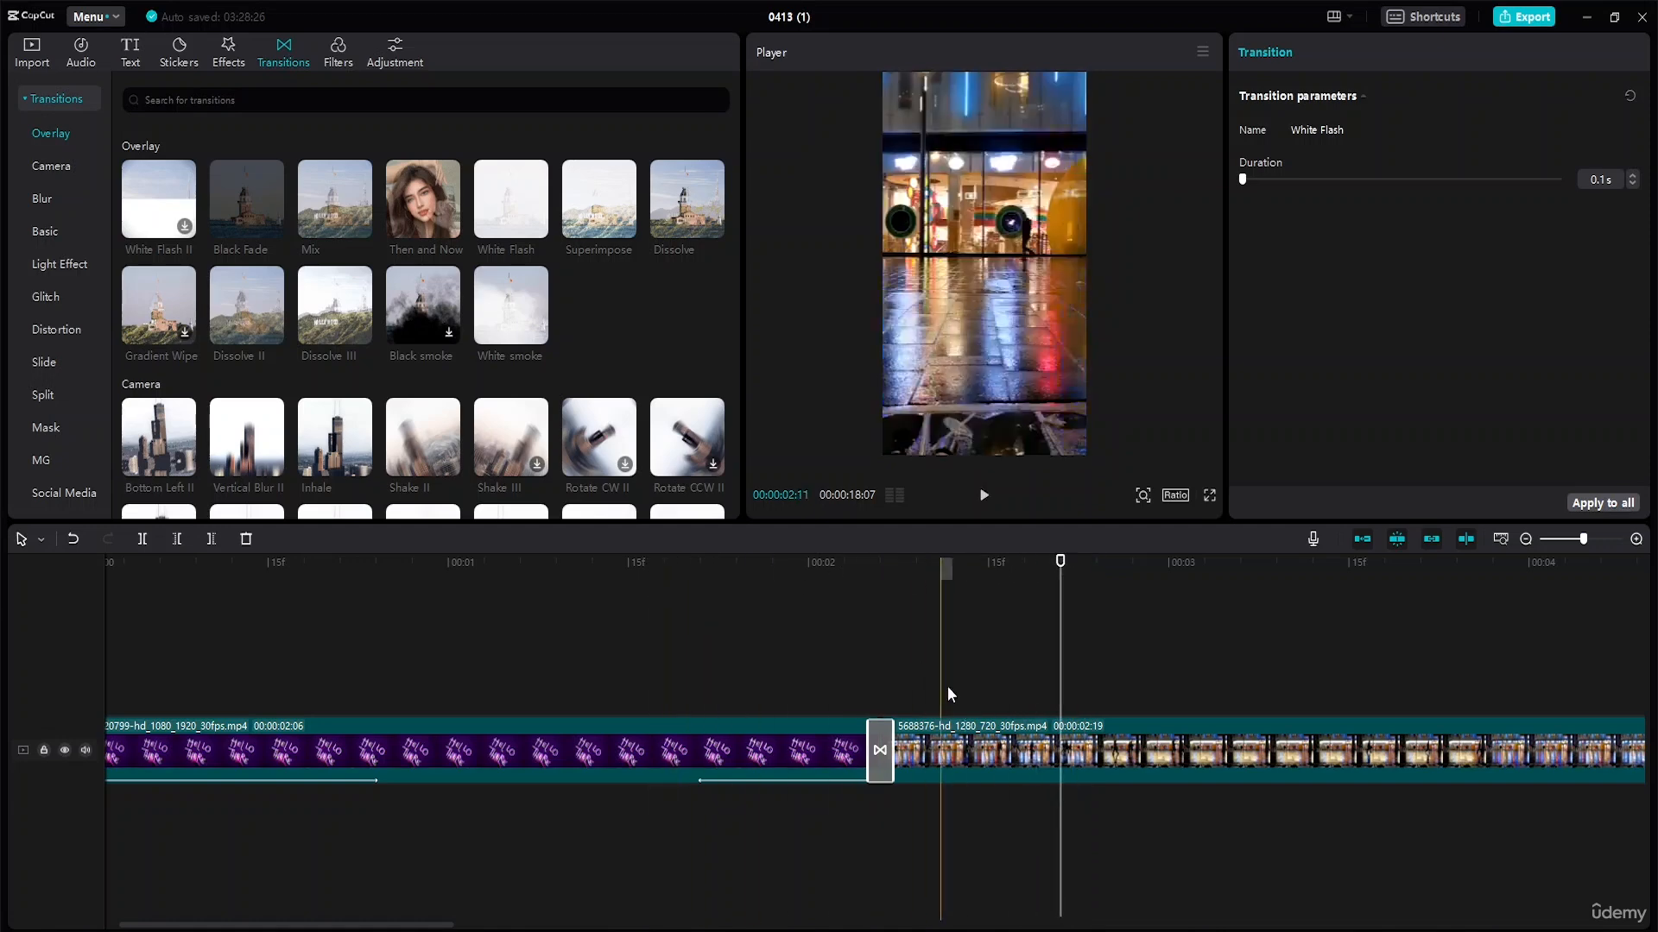
Step: Add a White Flash transition between the street clip and the 18724815 sunset clip
{"action": "scroll", "coordinate": [946, 694], "scroll_direction": "down", "scroll_amount": 5}
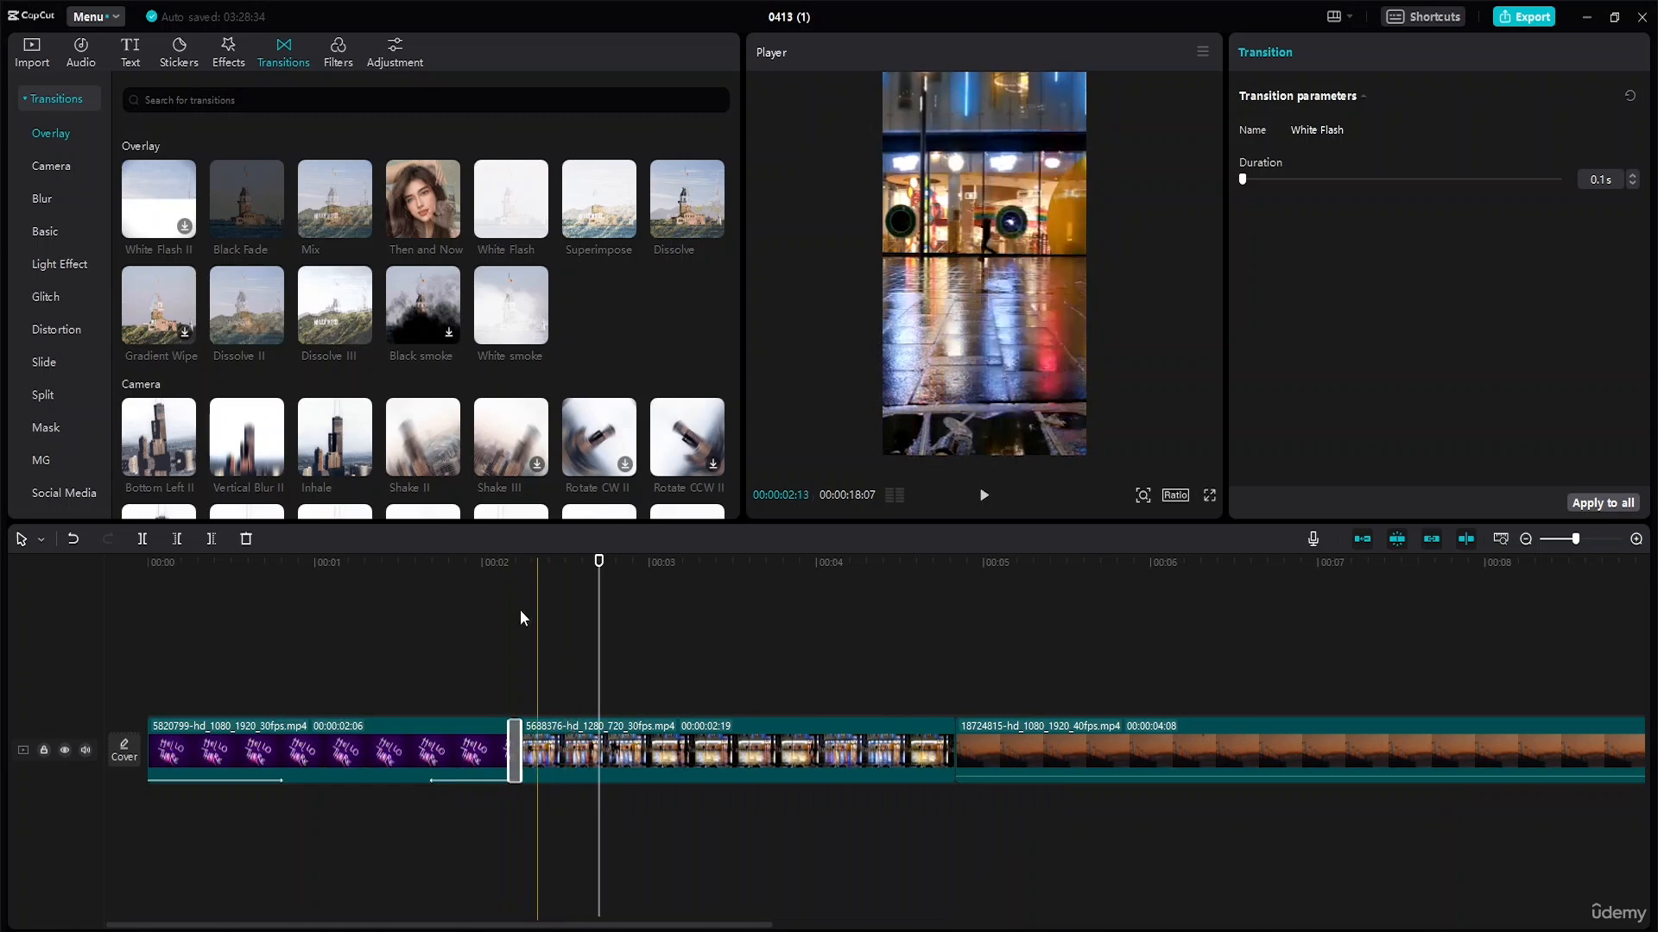
{"action": "left_click_drag", "start_coordinate": [510, 199], "coordinate": [949, 758]}
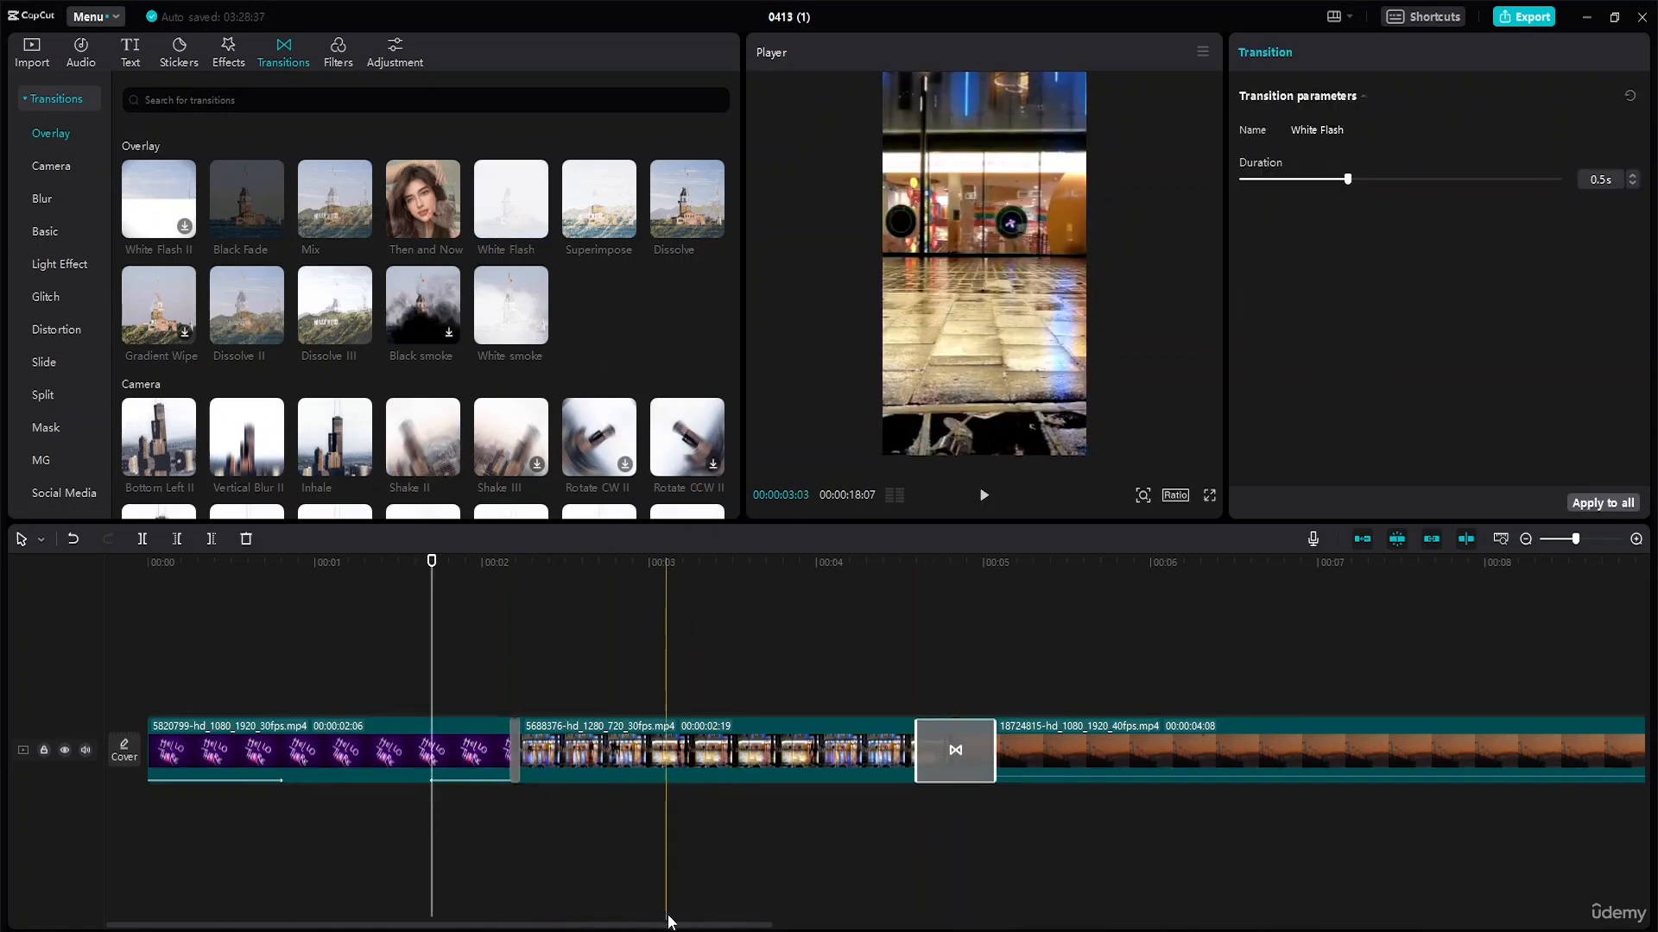
{"action": "left_click_drag", "start_coordinate": [688, 925], "coordinate": [1125, 915]}
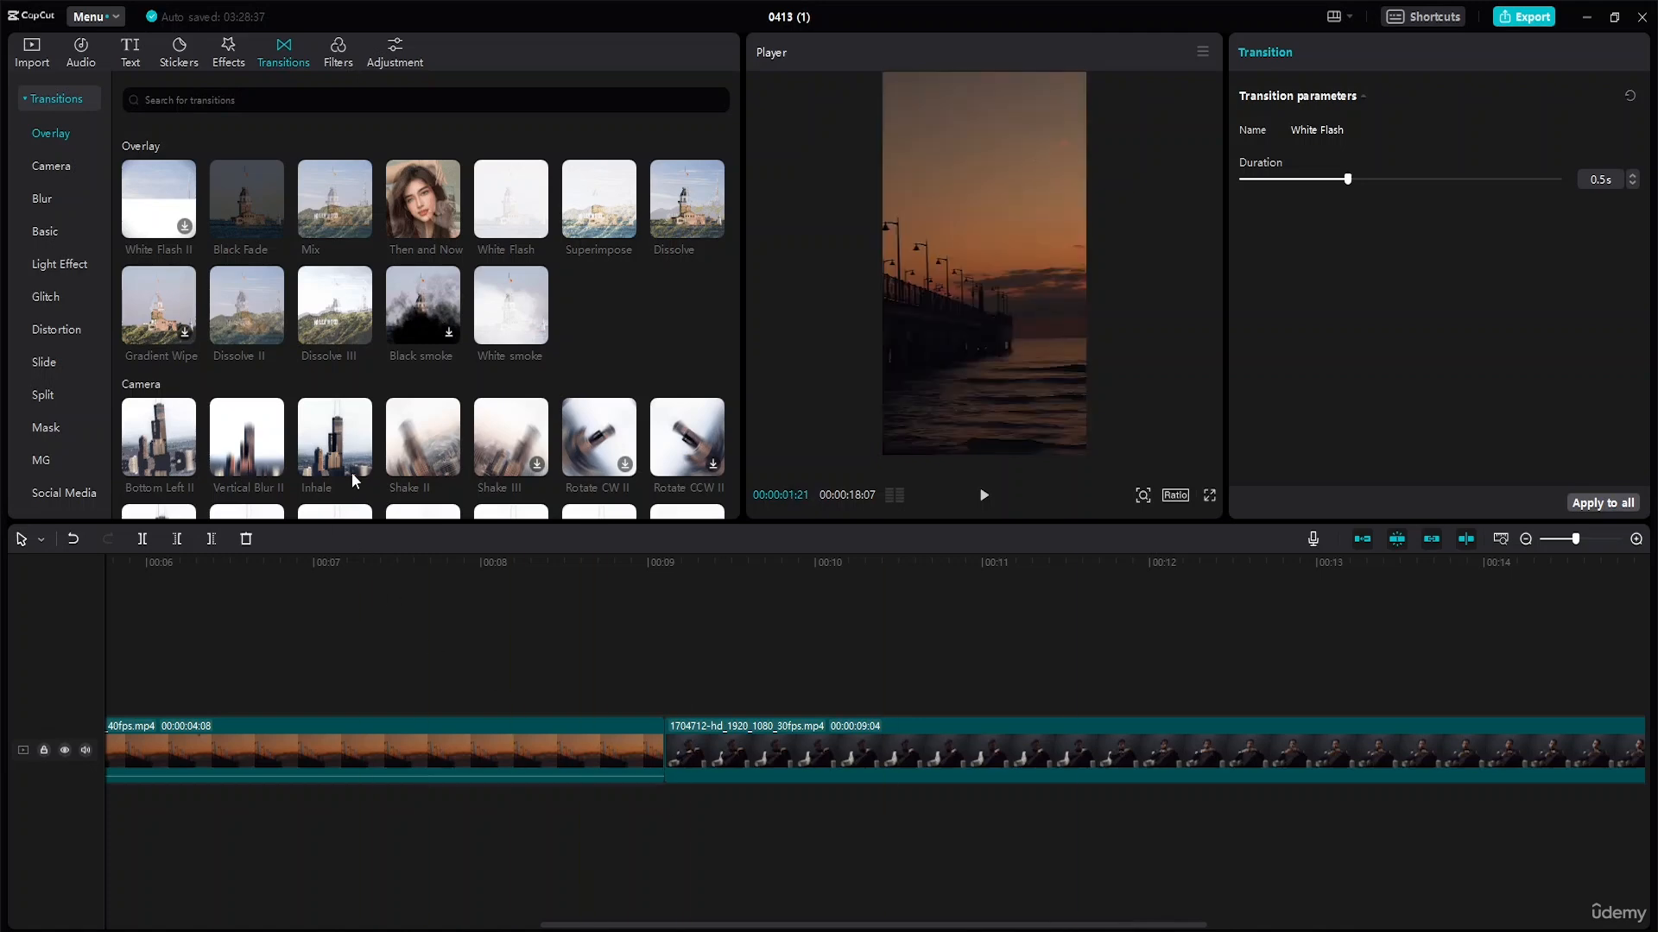
Step: Add a White Flash transition between the 18724815 sunset clip and the 1704712 clip, and shorten both transitions around the sunset clip to 0.1 s
{"action": "left_click_drag", "start_coordinate": [511, 198], "coordinate": [674, 748]}
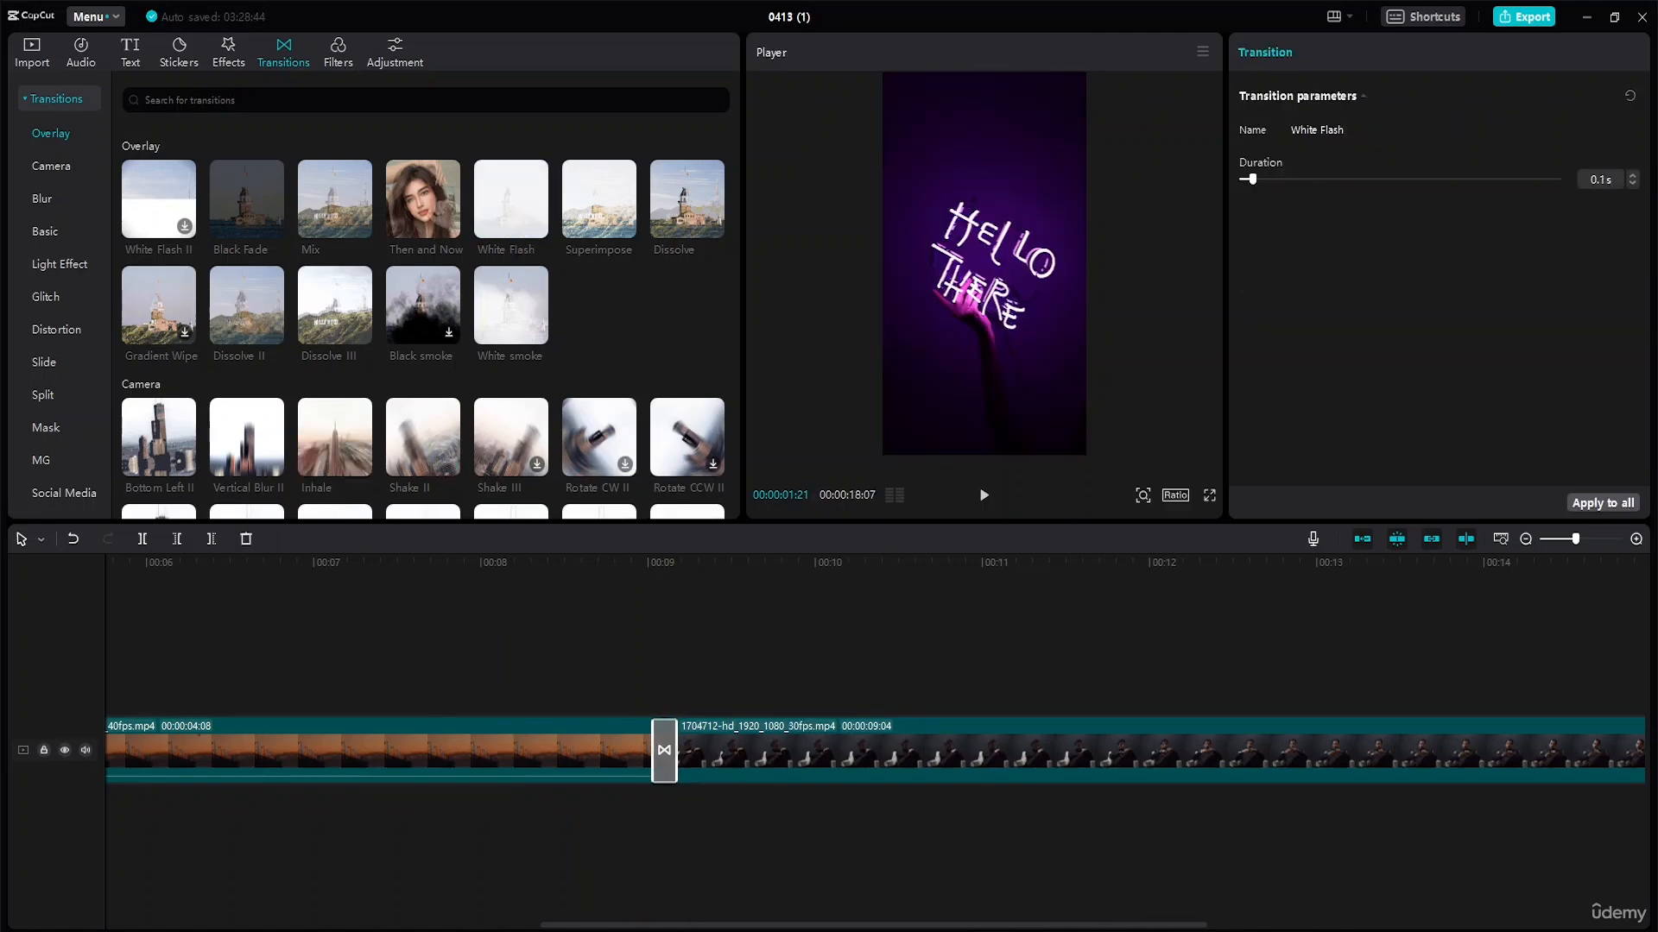
{"action": "left_click_drag", "start_coordinate": [863, 925], "coordinate": [610, 924]}
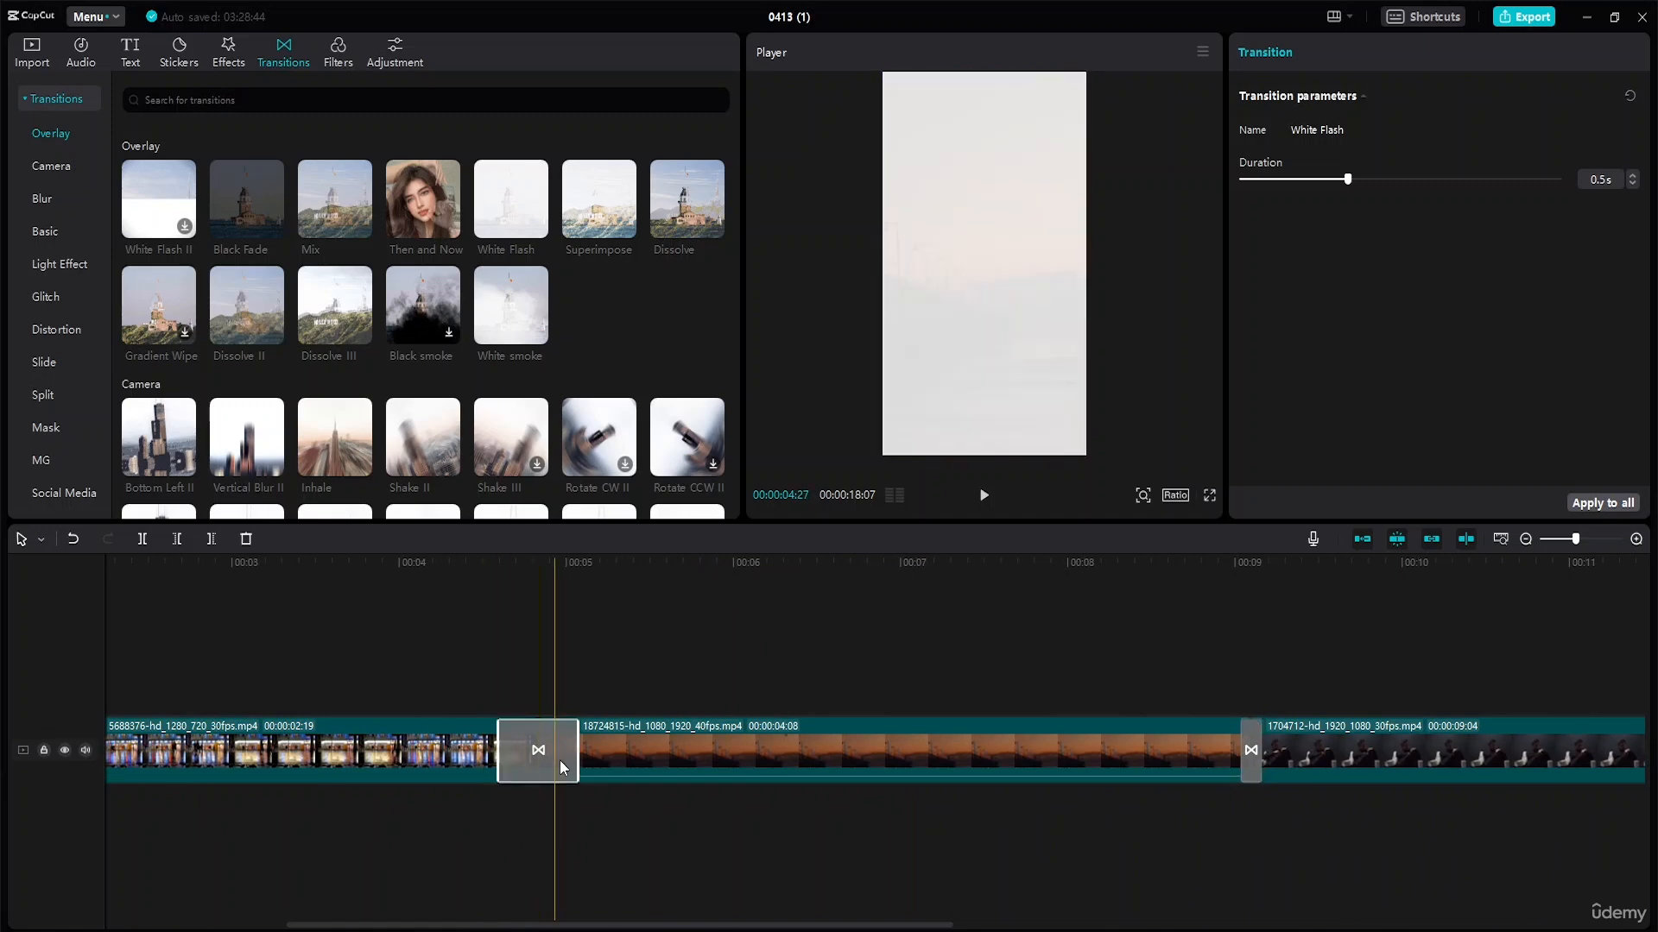
{"action": "left_click_drag", "start_coordinate": [577, 749], "coordinate": [537, 753]}
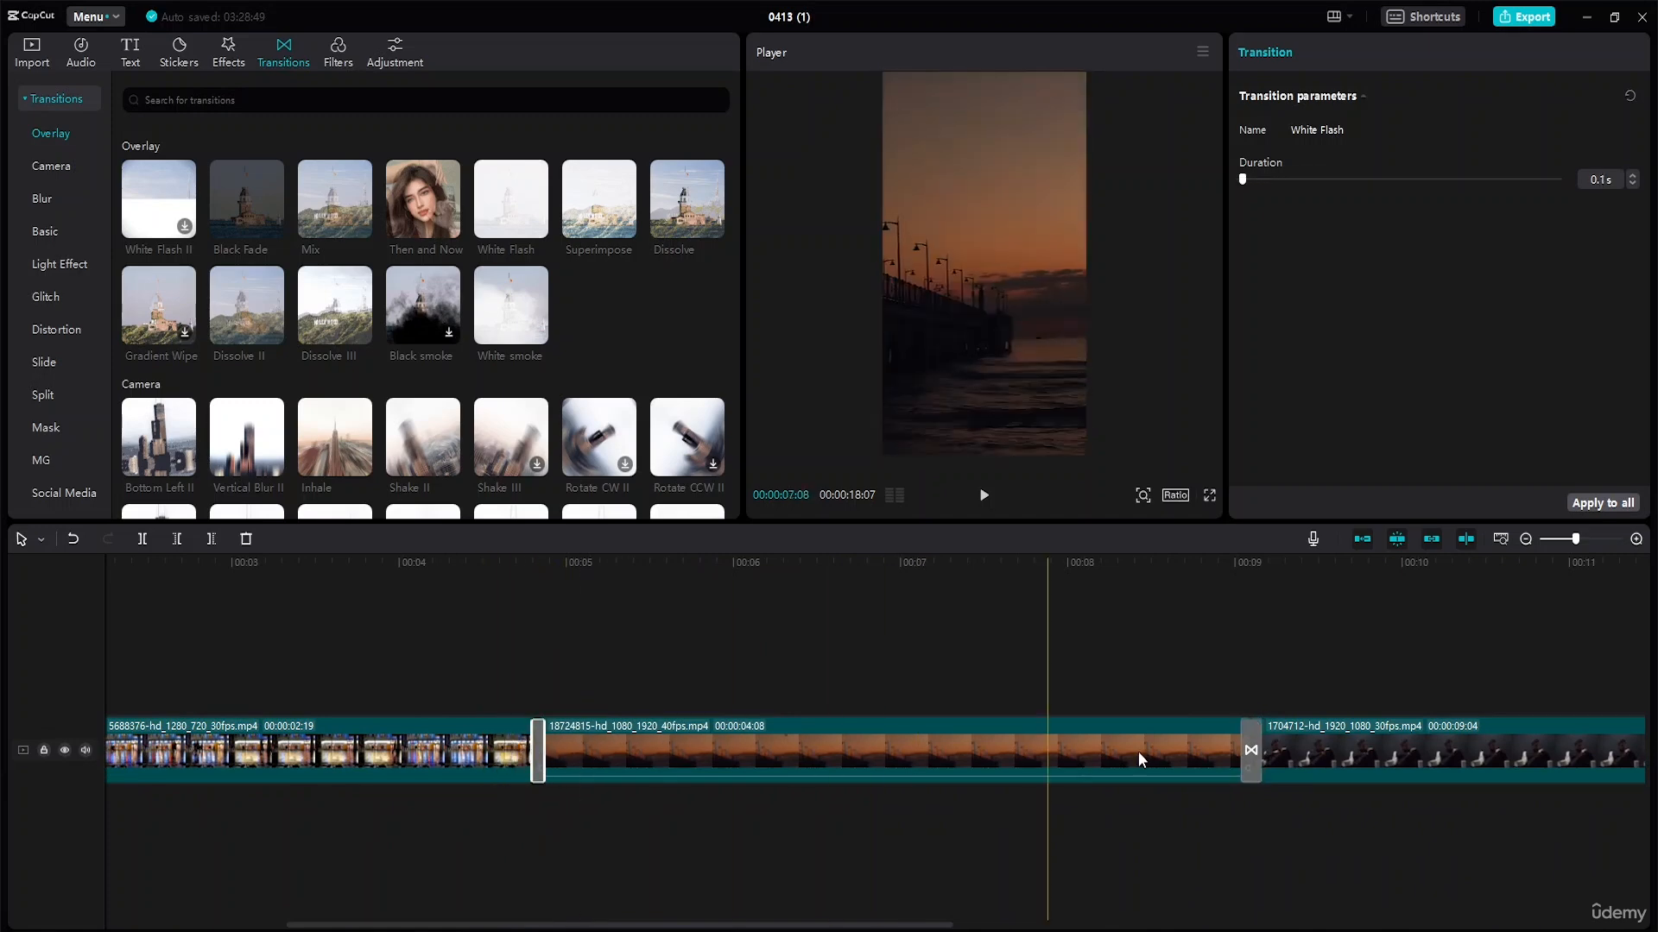
{"action": "left_click", "coordinate": [1251, 742]}
{"action": "left_click_drag", "start_coordinate": [1259, 736], "coordinate": [1064, 750]}
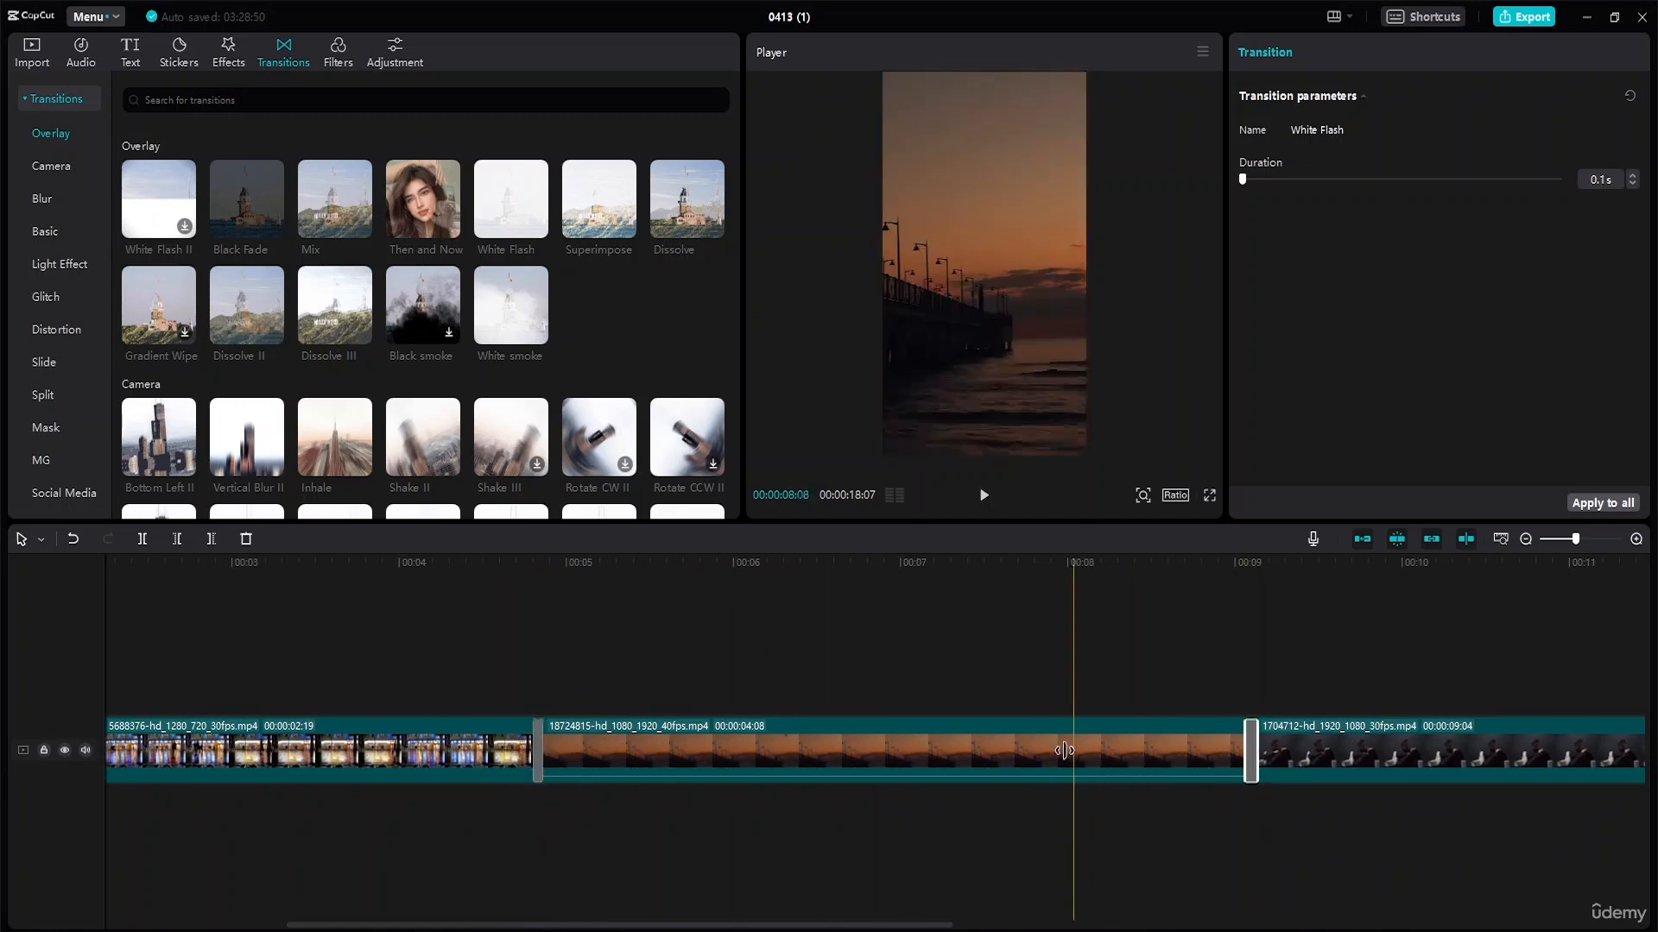
Step: Play the sequence from the beginning to review the White Flash transitions between the clips
{"action": "scroll", "coordinate": [897, 768], "scroll_direction": "down", "scroll_amount": 3}
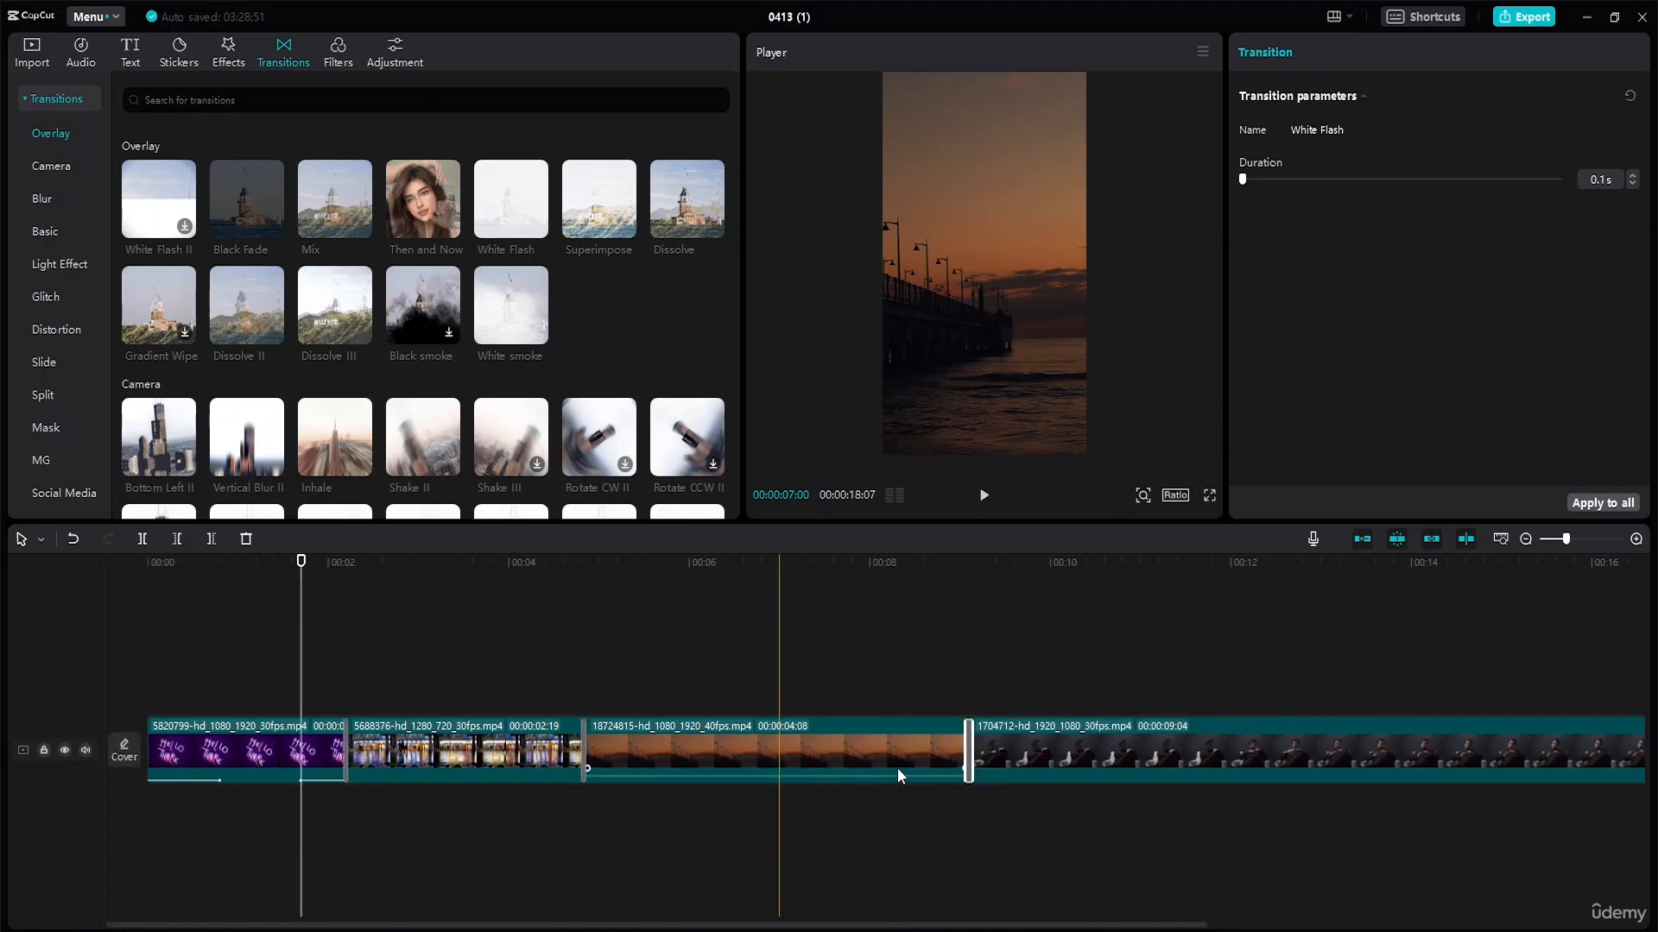
{"action": "scroll", "coordinate": [898, 768], "scroll_direction": "up", "scroll_amount": 3}
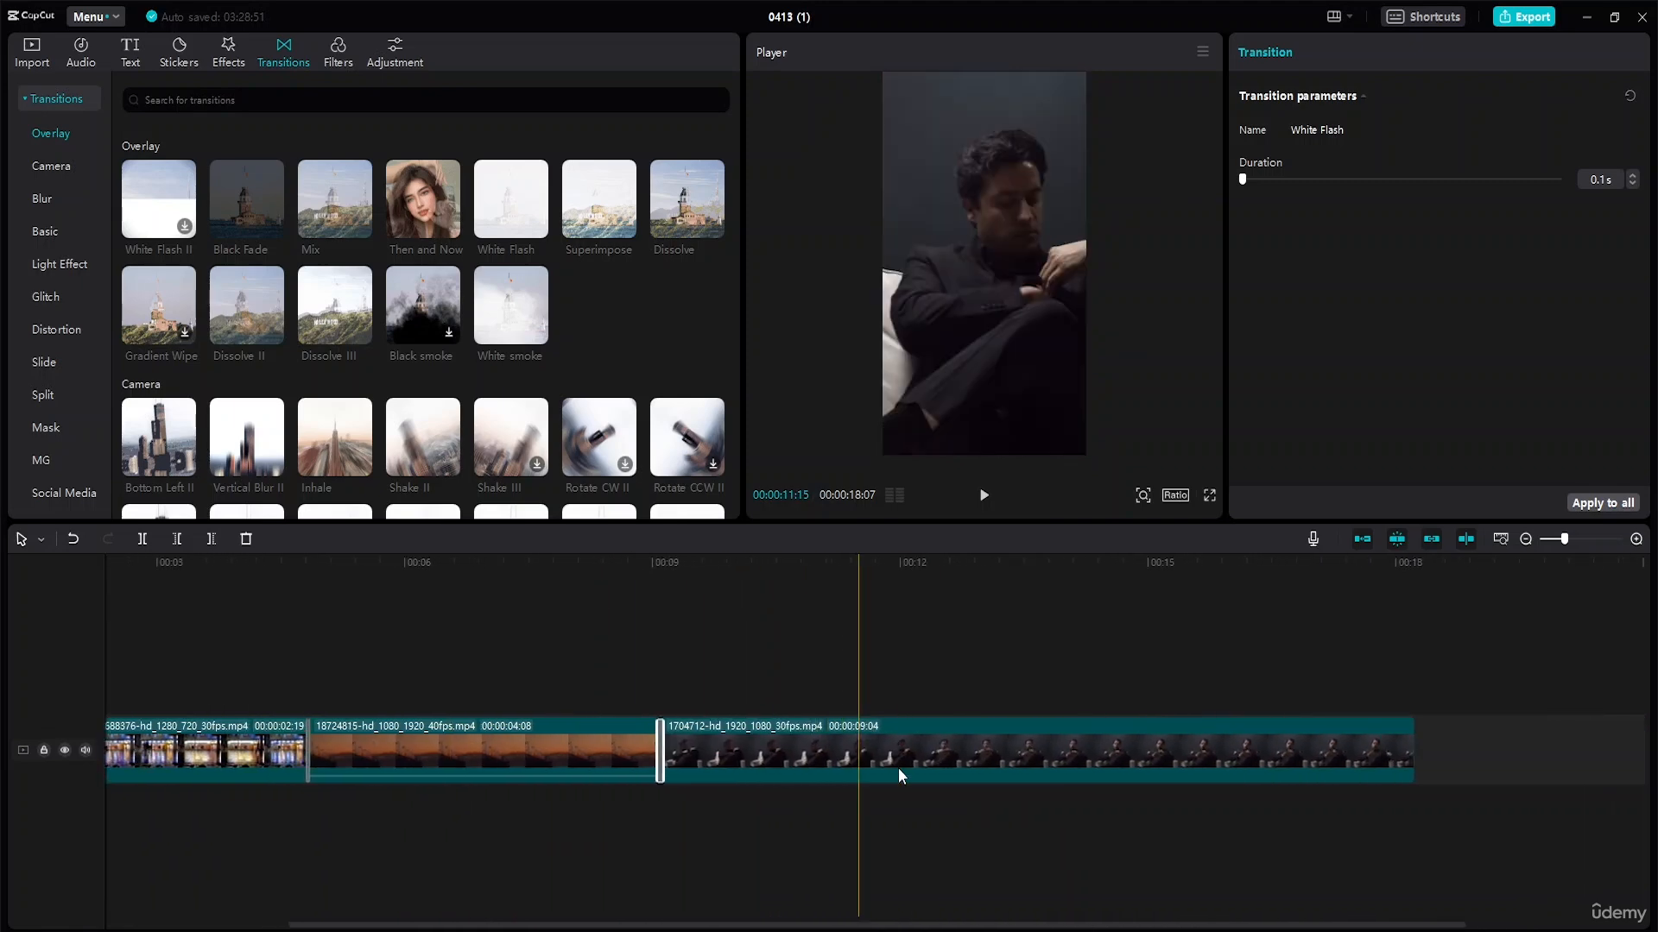
{"action": "scroll", "coordinate": [900, 764], "scroll_direction": "down", "scroll_amount": 5}
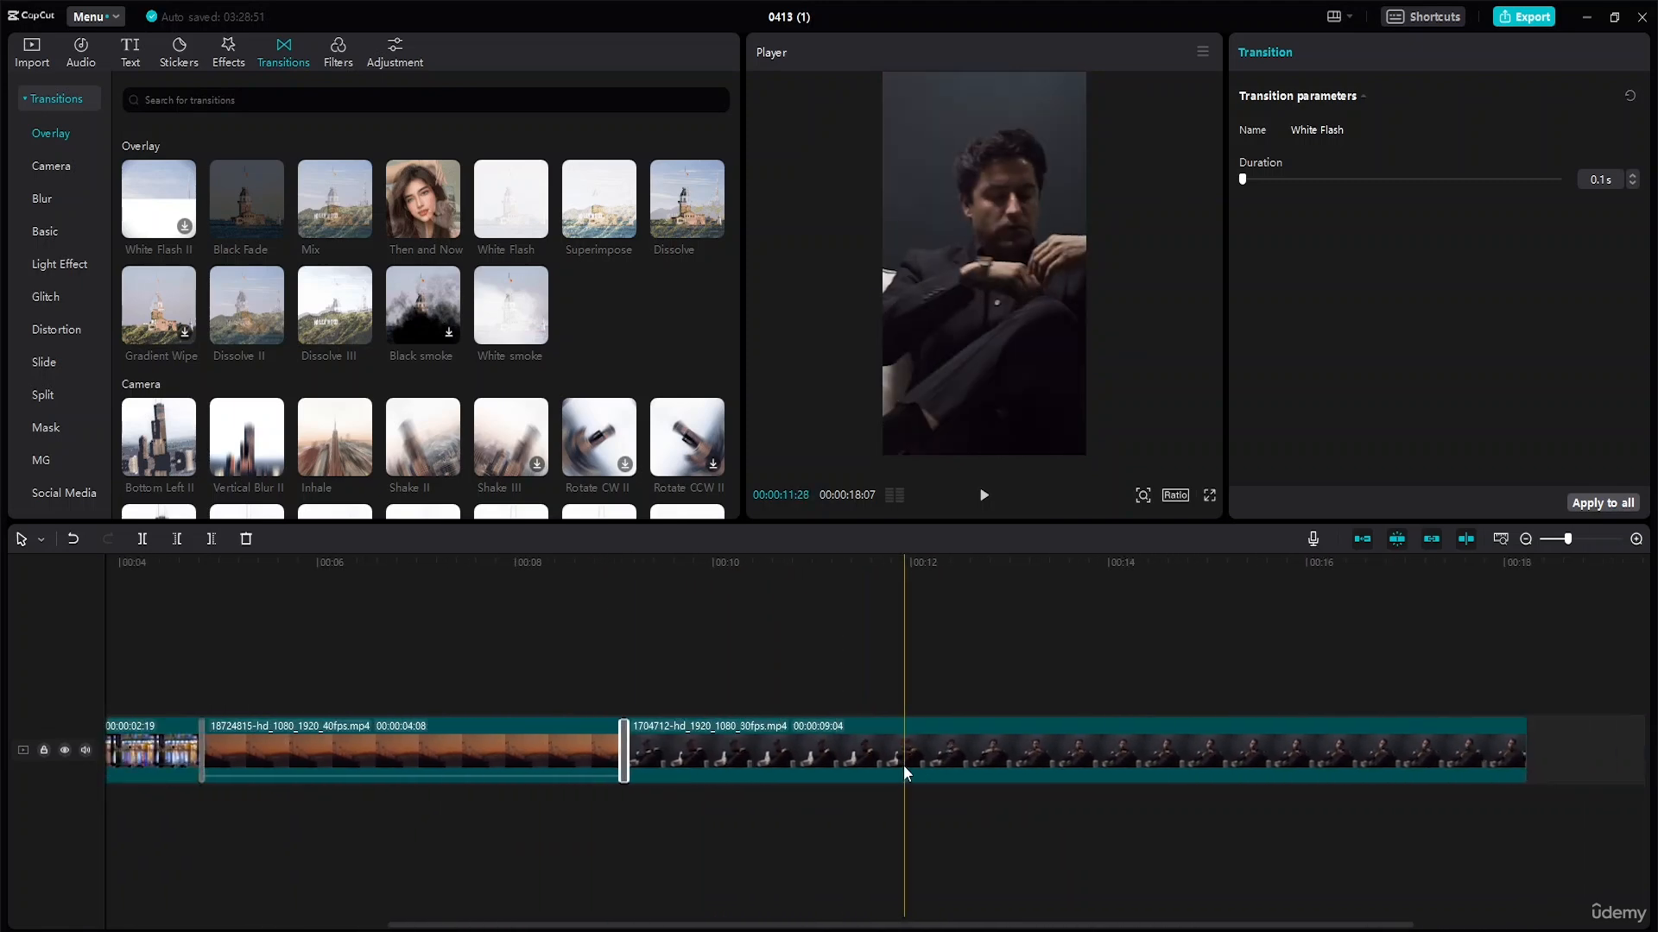
{"action": "scroll", "coordinate": [280, 675], "scroll_direction": "down", "scroll_amount": 3}
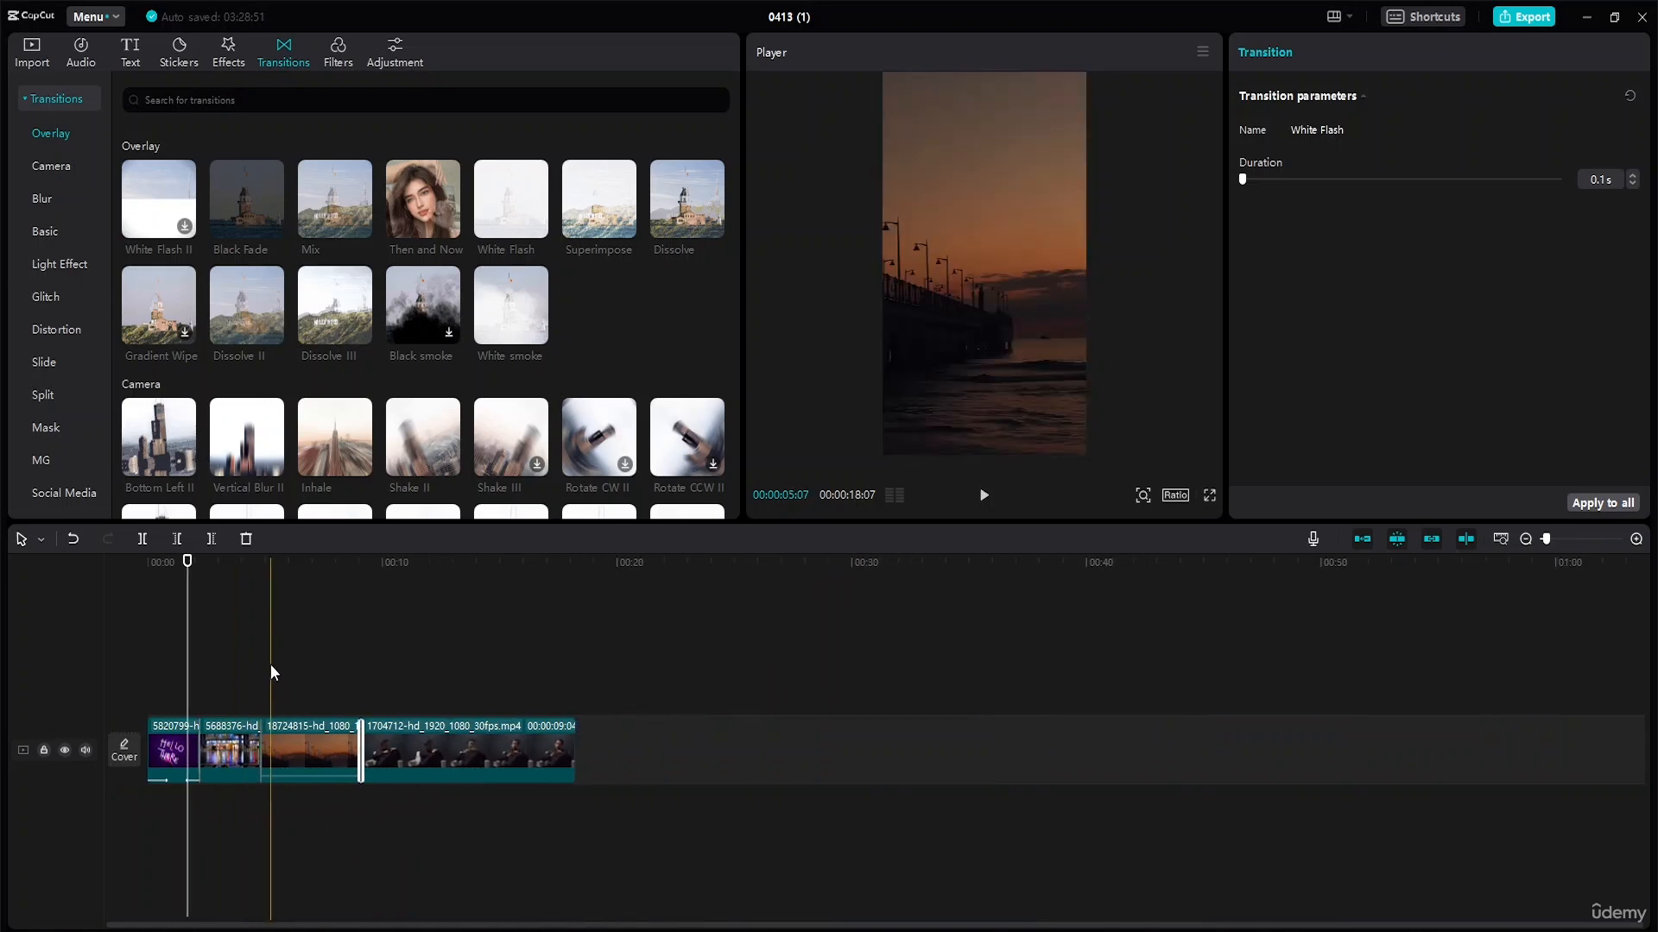
{"action": "left_click_drag", "start_coordinate": [187, 574], "coordinate": [22, 567]}
{"action": "key", "text": "space"}
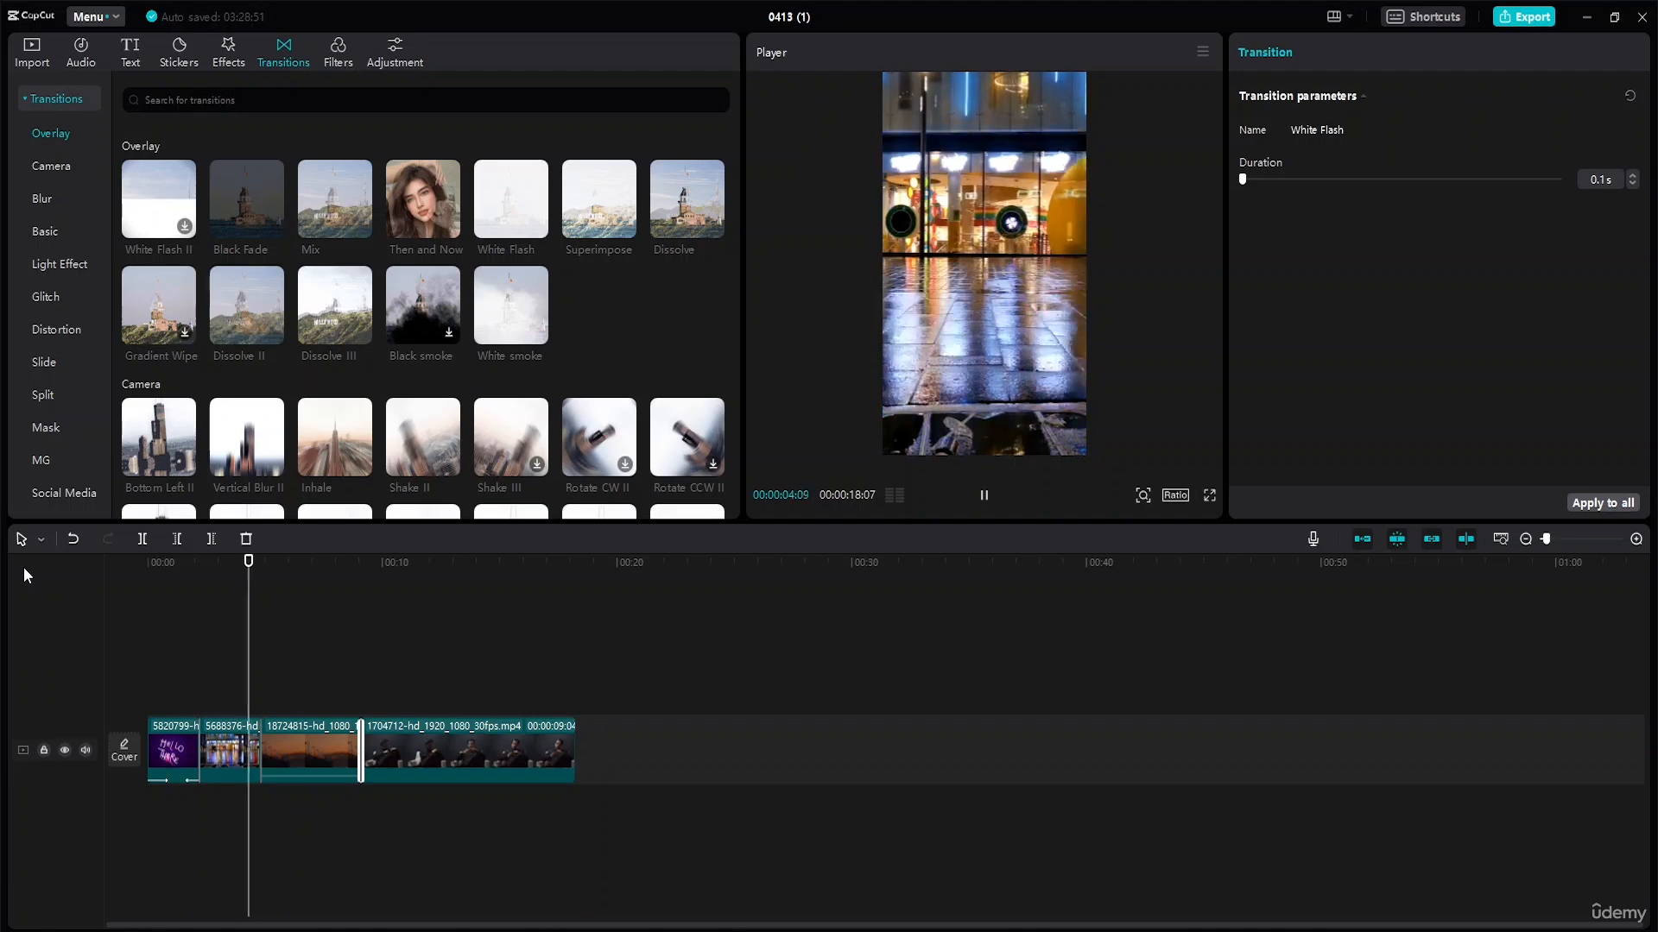
{"action": "key", "text": "space"}
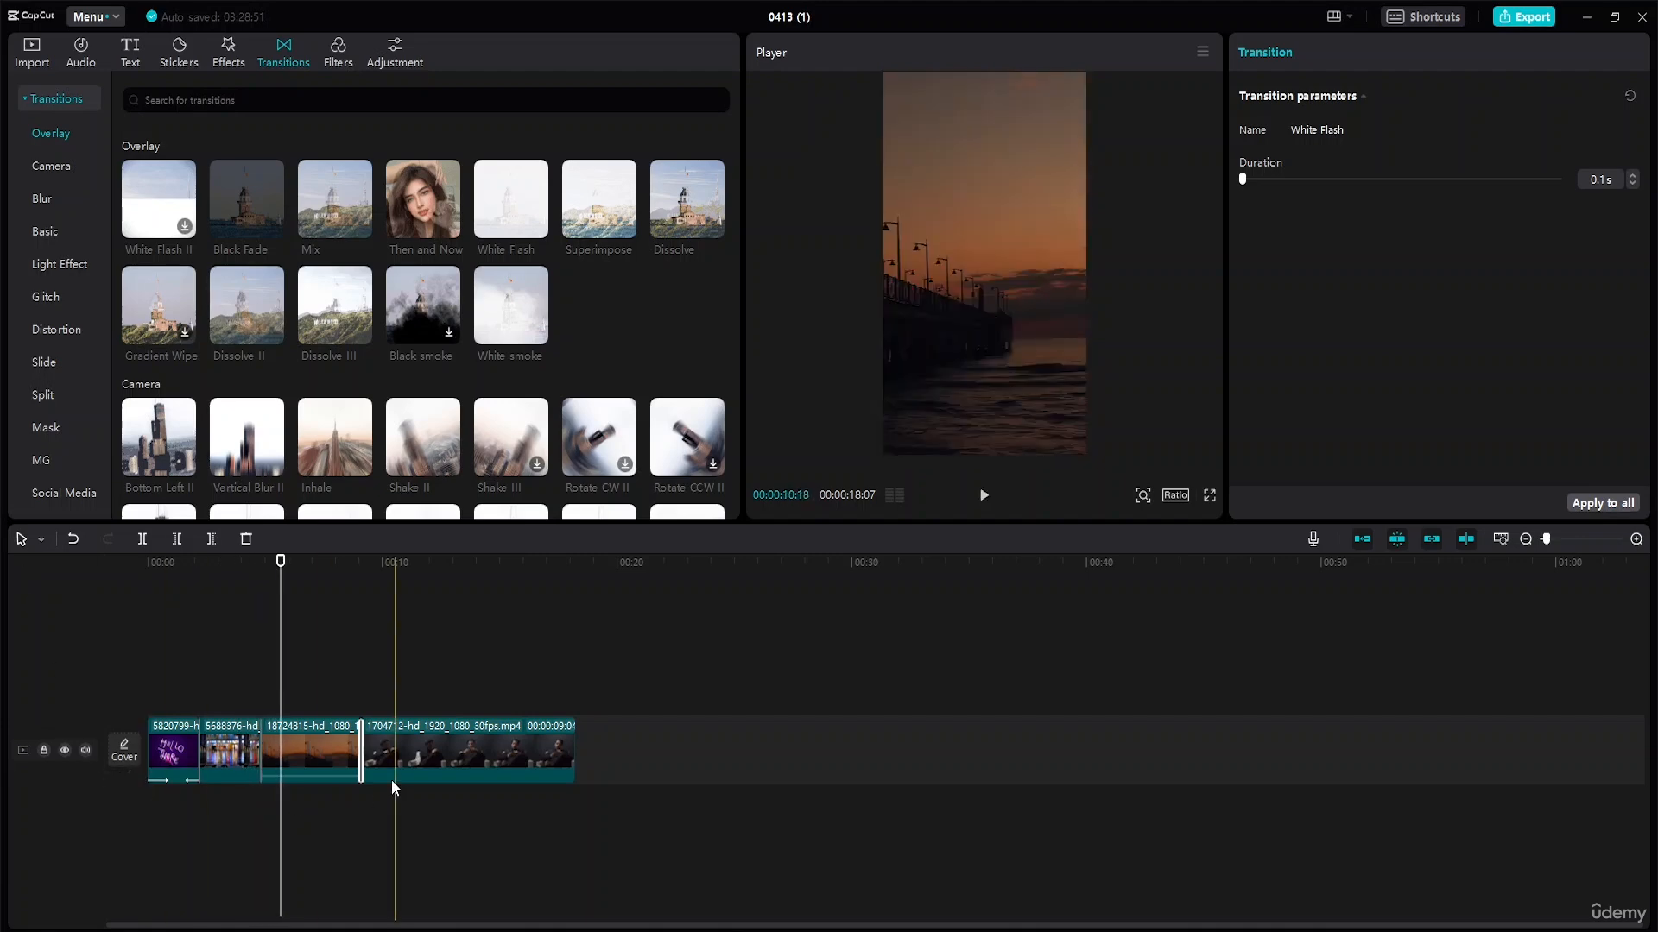
{"action": "scroll", "coordinate": [371, 765], "scroll_direction": "up", "scroll_amount": 3}
{"action": "scroll", "coordinate": [371, 765], "scroll_direction": "up", "scroll_amount": 2}
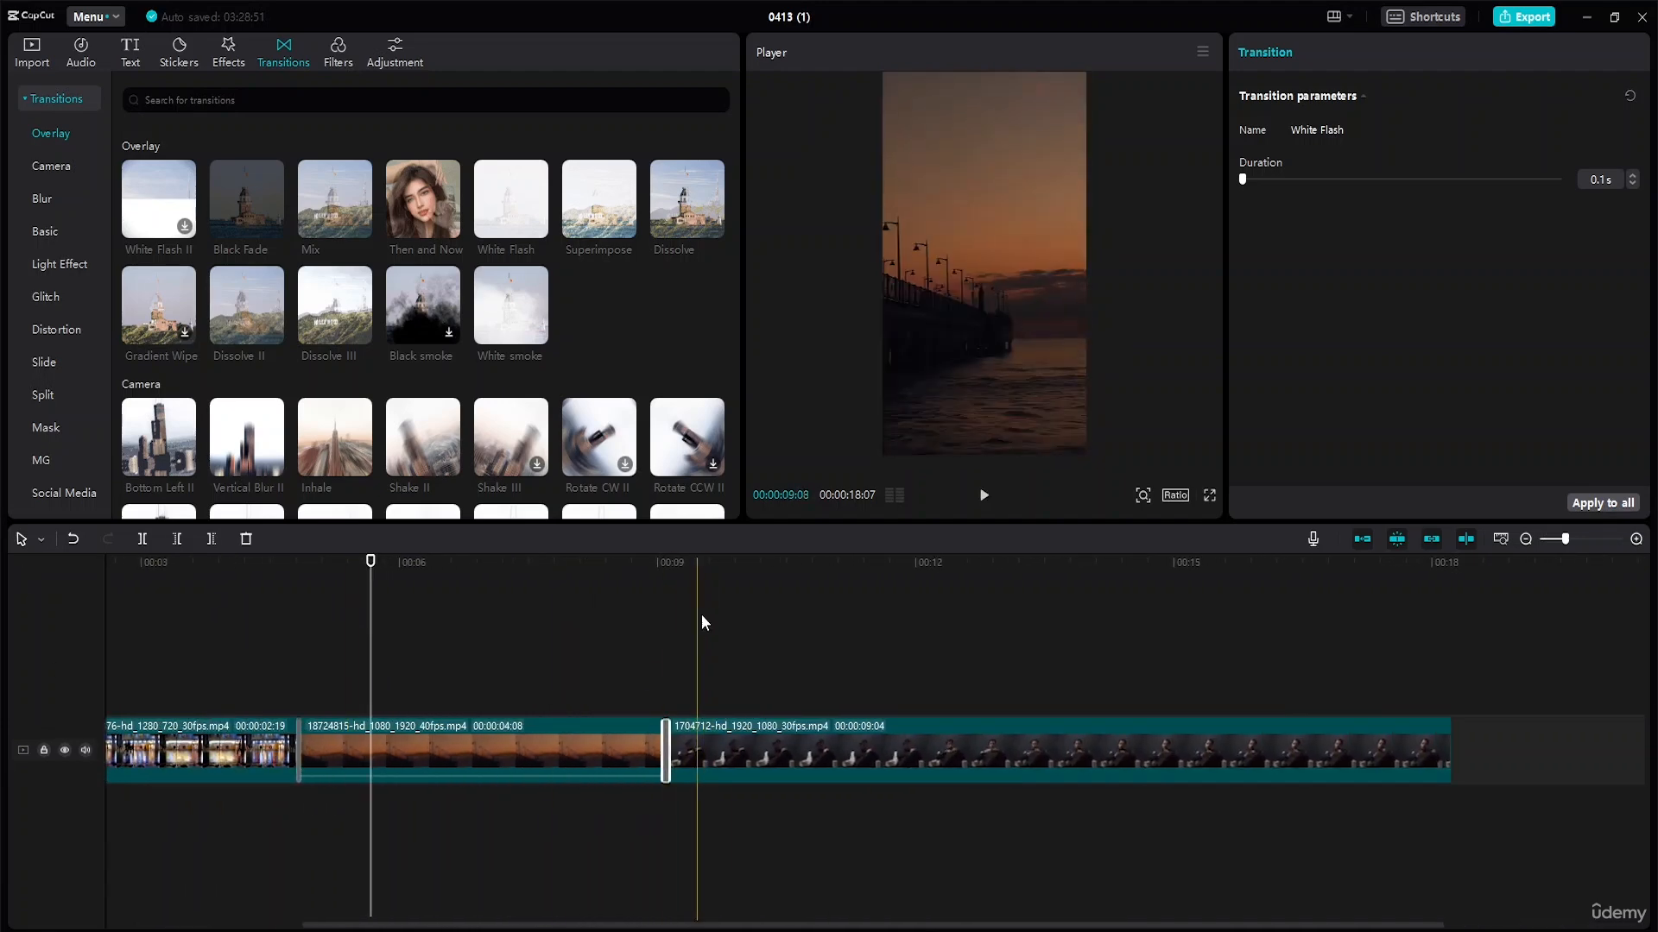
Step: Apply 0.5 s Fade In and Fade Out animations to the 5688376 street clip
{"action": "left_click_drag", "start_coordinate": [372, 563], "coordinate": [5, 574]}
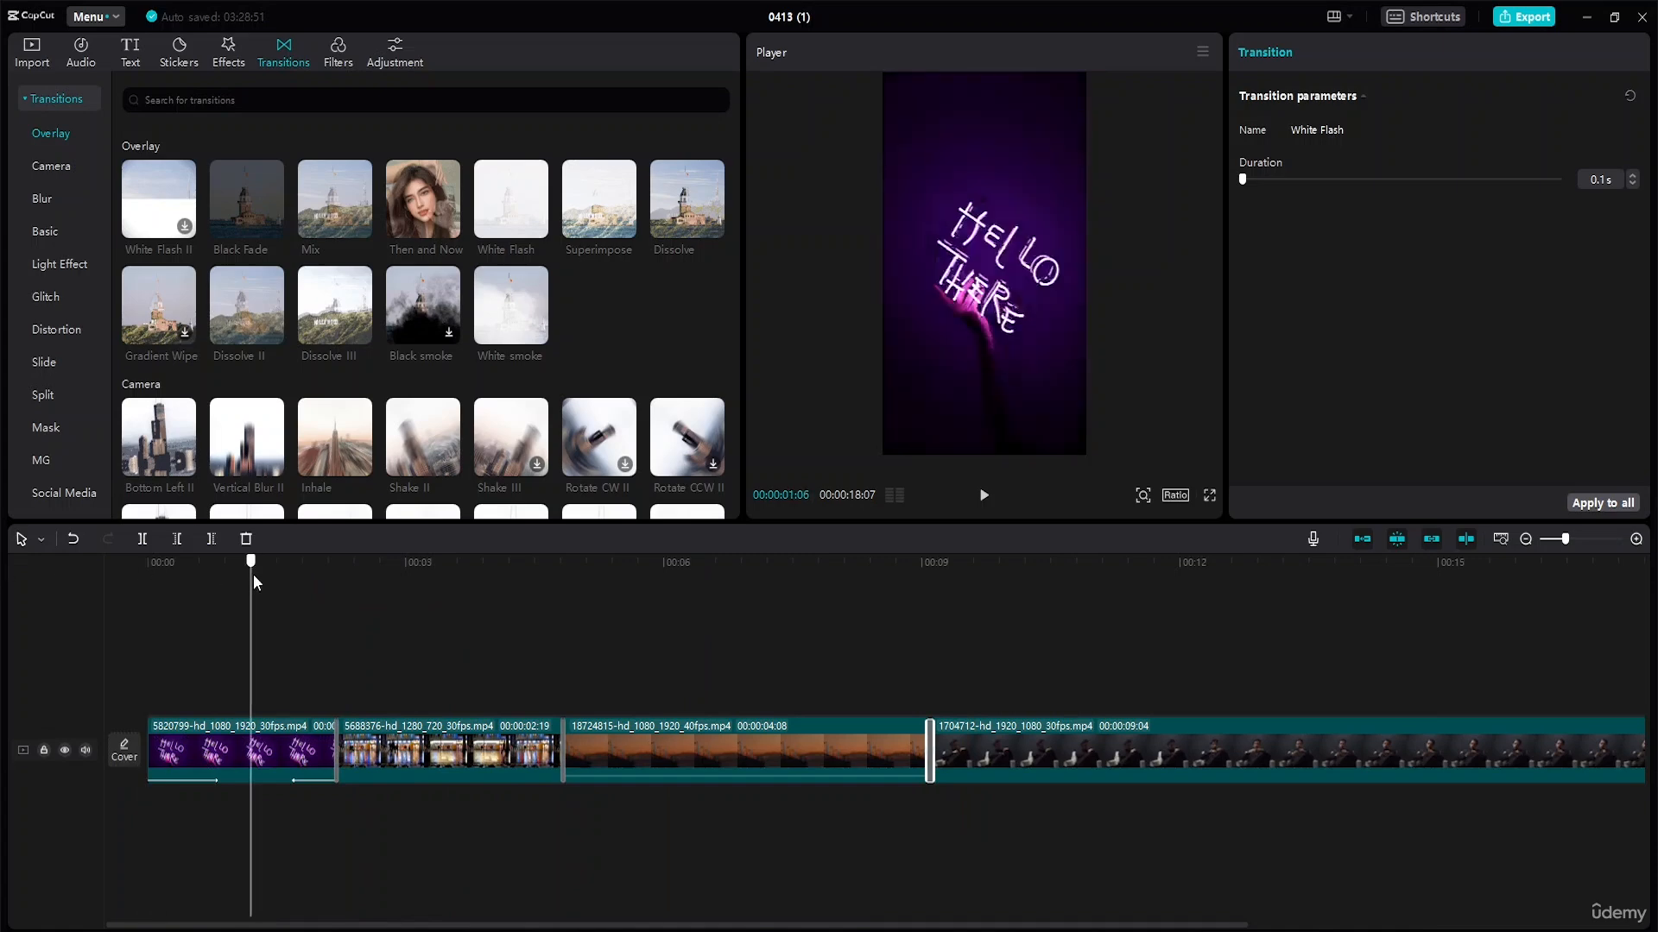
{"action": "left_click_drag", "start_coordinate": [255, 582], "coordinate": [367, 573]}
{"action": "left_click", "coordinate": [393, 736]}
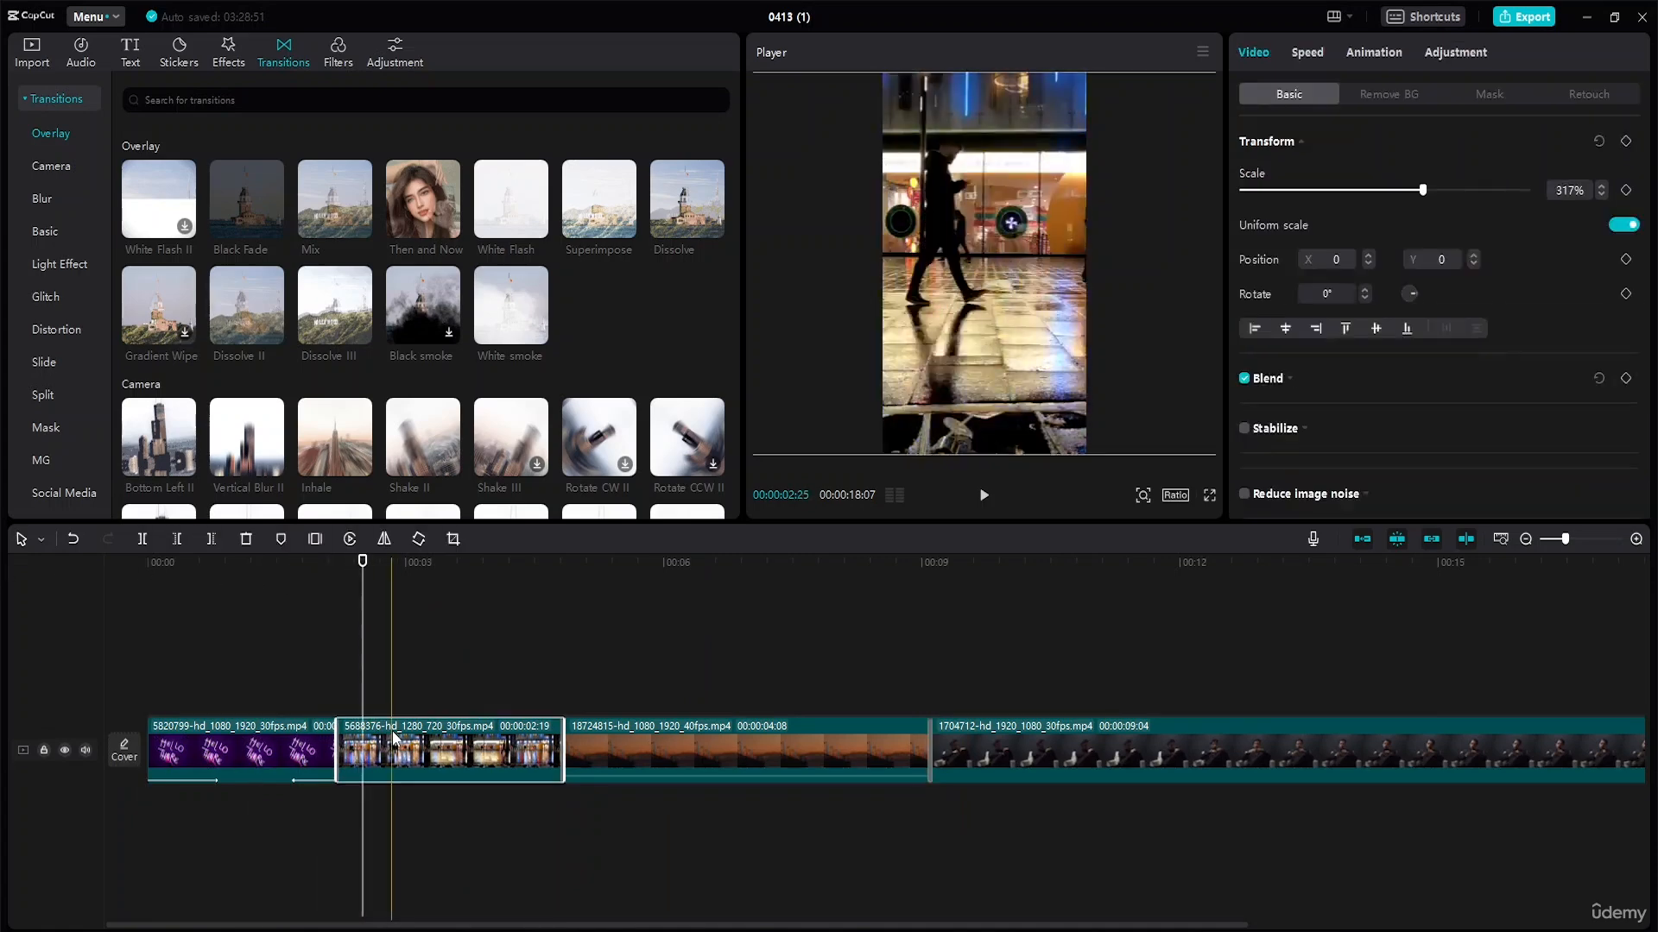
{"action": "left_click", "coordinate": [1392, 57]}
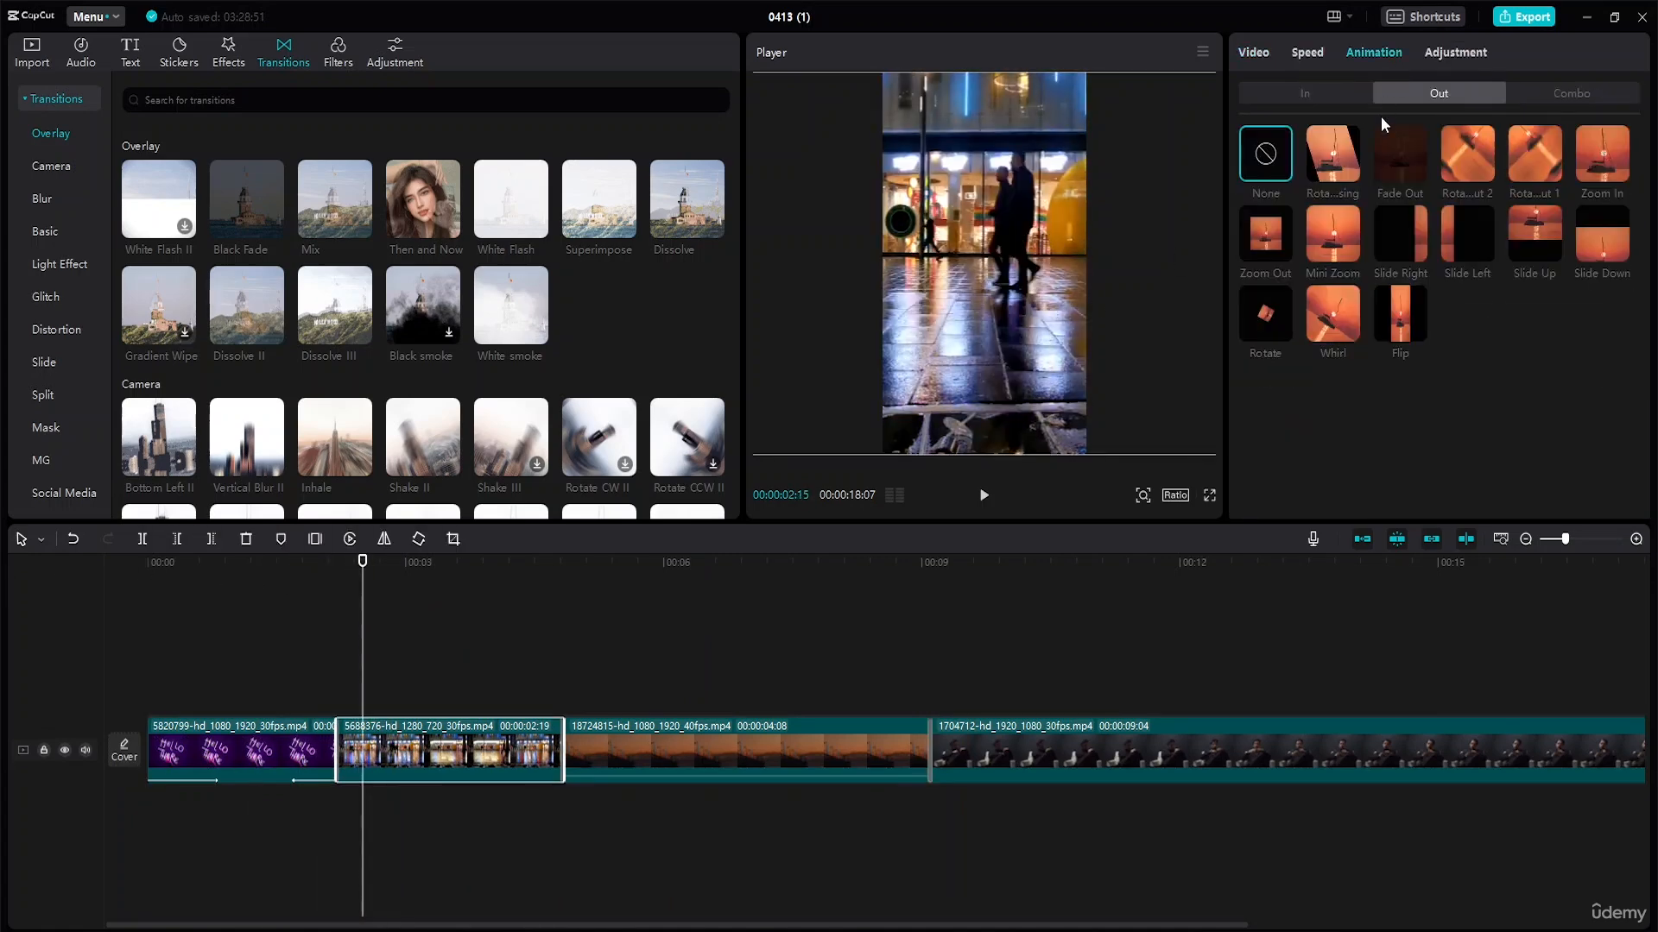
{"action": "left_click", "coordinate": [1327, 99]}
{"action": "left_click", "coordinate": [1395, 159]}
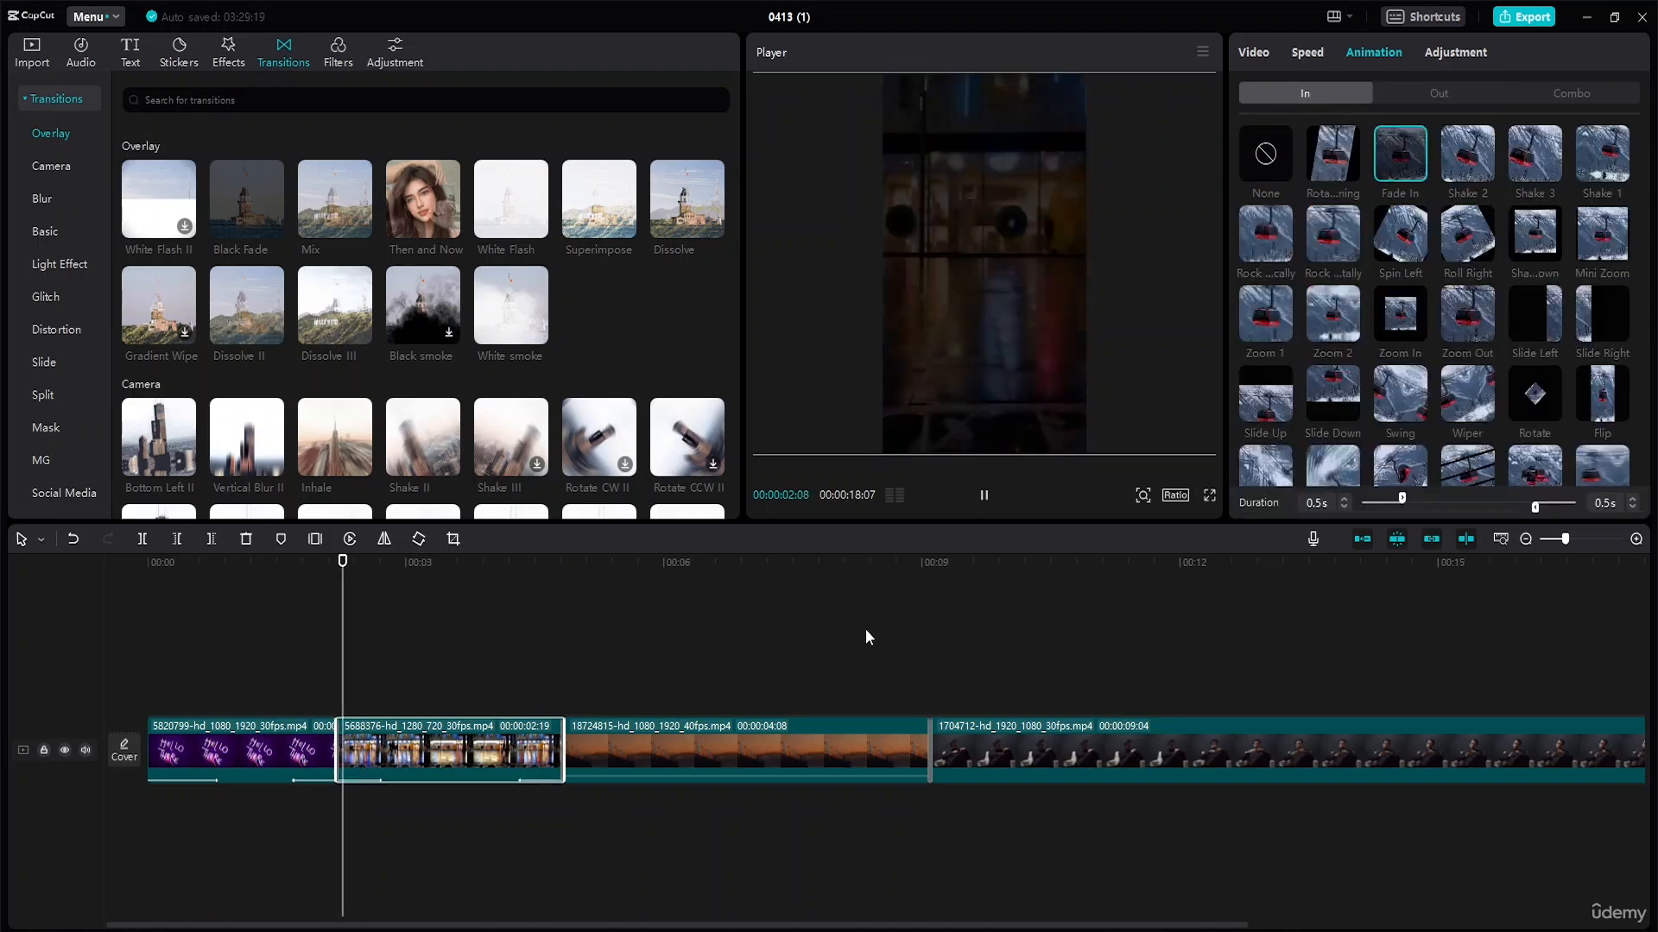
Step: Apply 0.5 s Fade In and Fade Out animations to the 18724815 sunset clip
{"action": "left_click", "coordinate": [758, 729]}
{"action": "left_click", "coordinate": [1412, 163]}
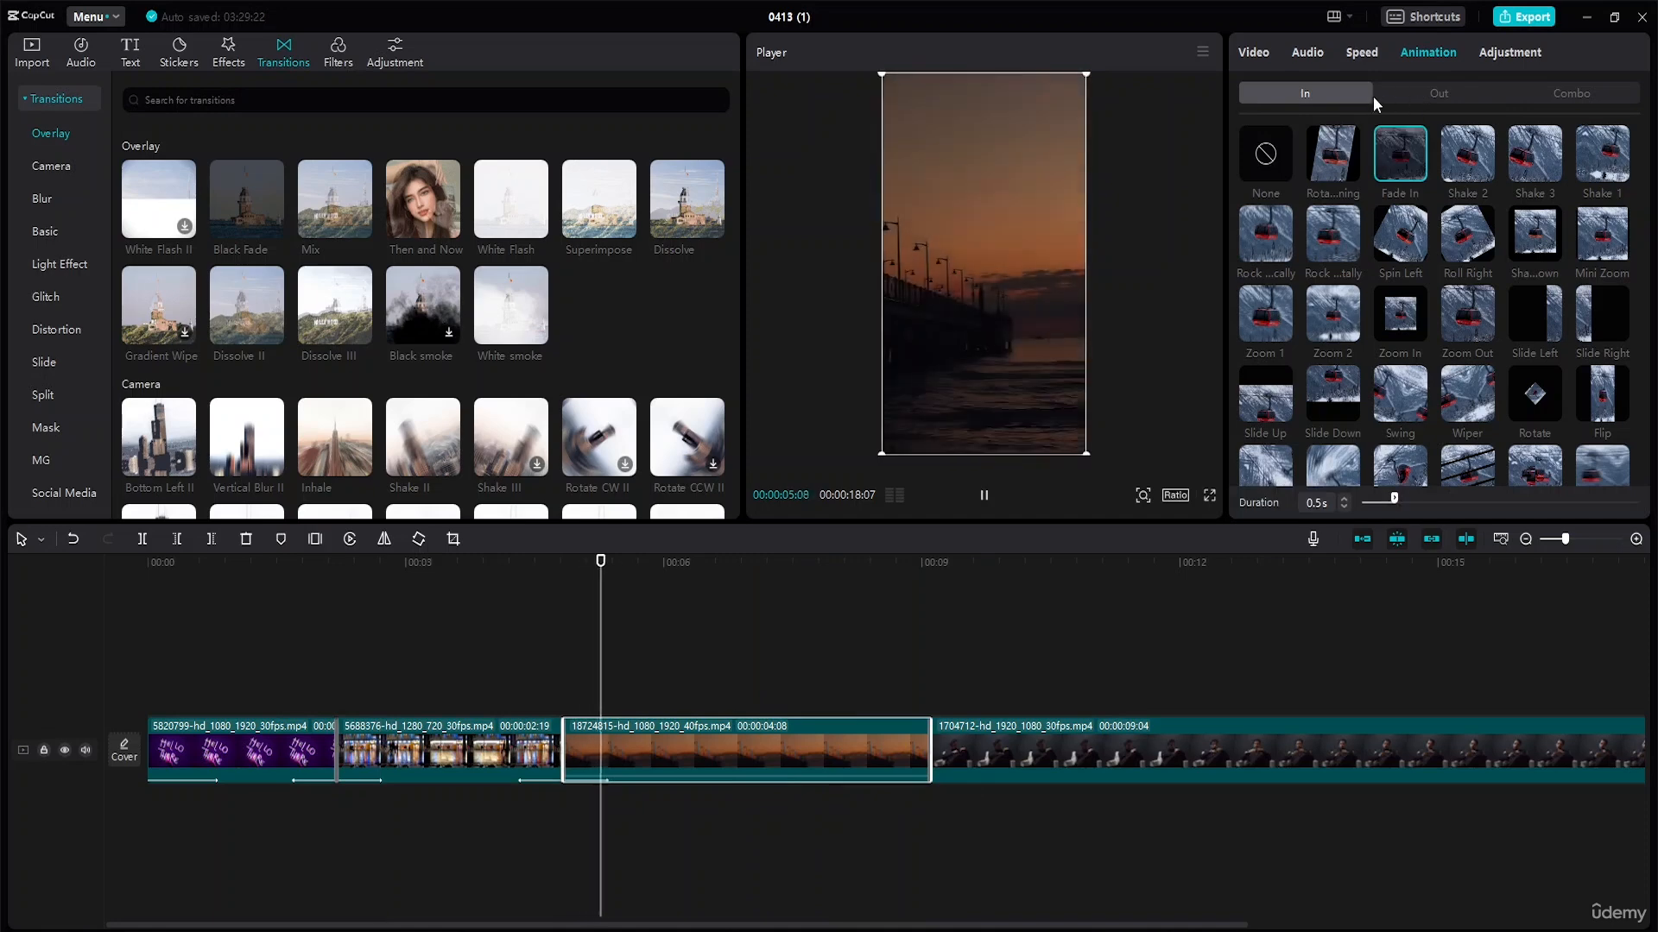
{"action": "left_click", "coordinate": [1426, 90]}
{"action": "left_click", "coordinate": [1402, 147]}
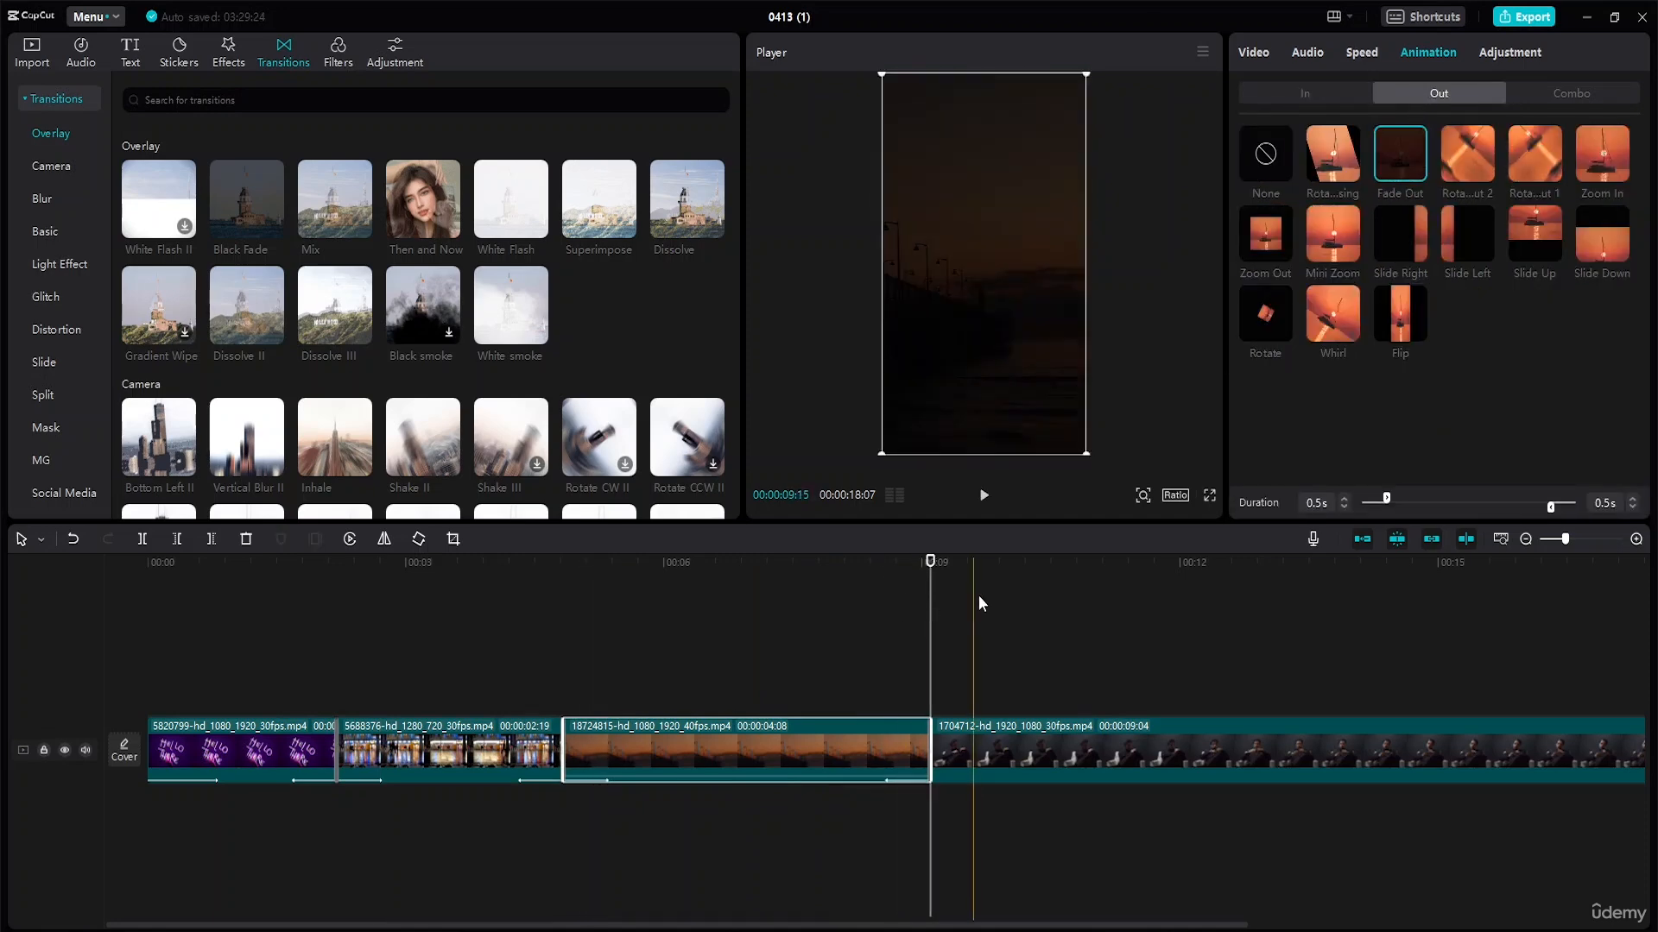
Step: Apply 0.5 s Fade In and Fade Out animations to the 1704712 clip of the seated man
{"action": "left_click", "coordinate": [1331, 102]}
{"action": "left_click", "coordinate": [1401, 155]}
{"action": "left_click", "coordinate": [1438, 93]}
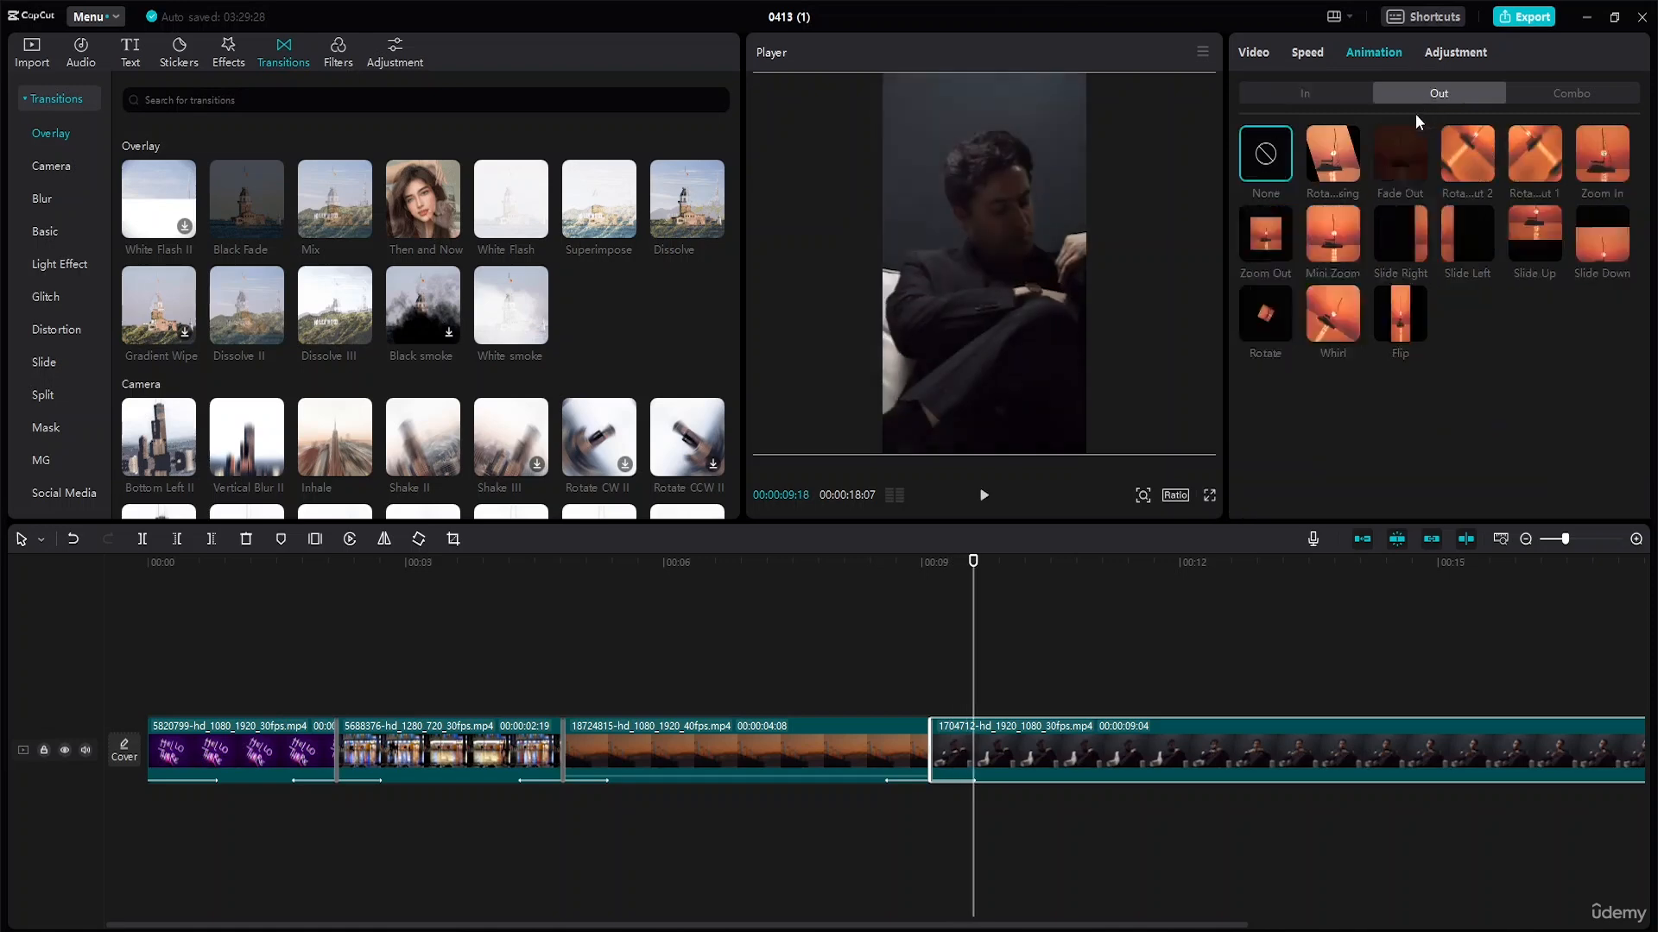
{"action": "left_click", "coordinate": [1400, 153]}
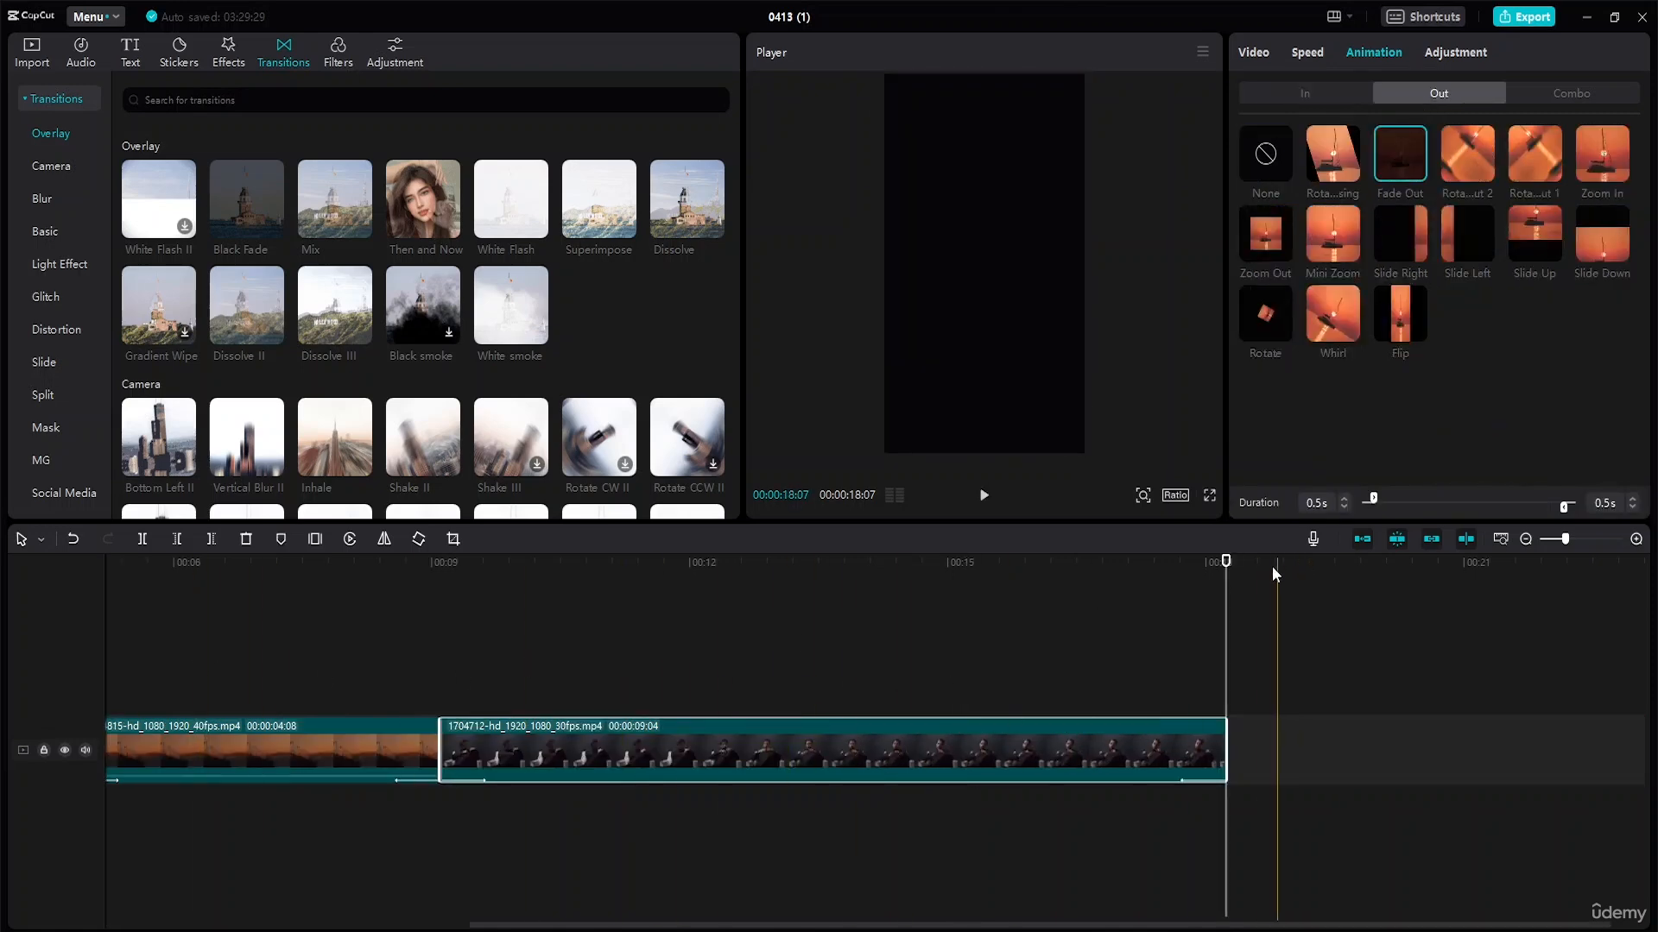
Step: Play the sequence from the start and again from about 3 seconds to review the fades
{"action": "left_click_drag", "start_coordinate": [1226, 562], "coordinate": [4, 567]}
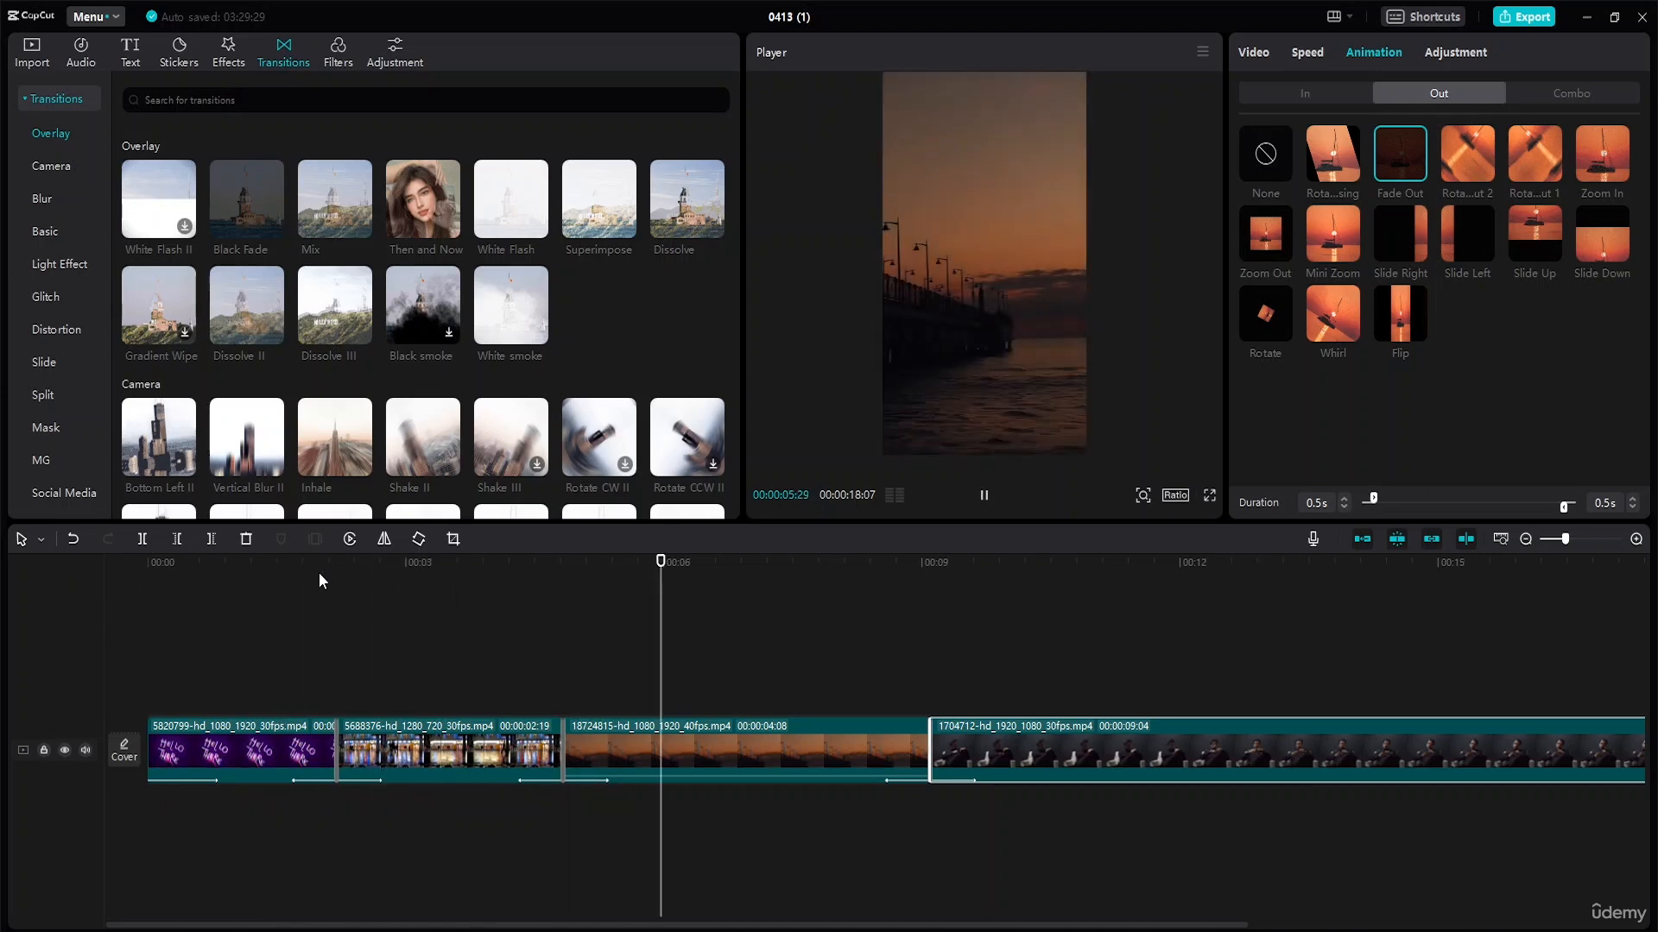
{"action": "left_click", "coordinate": [748, 565]}
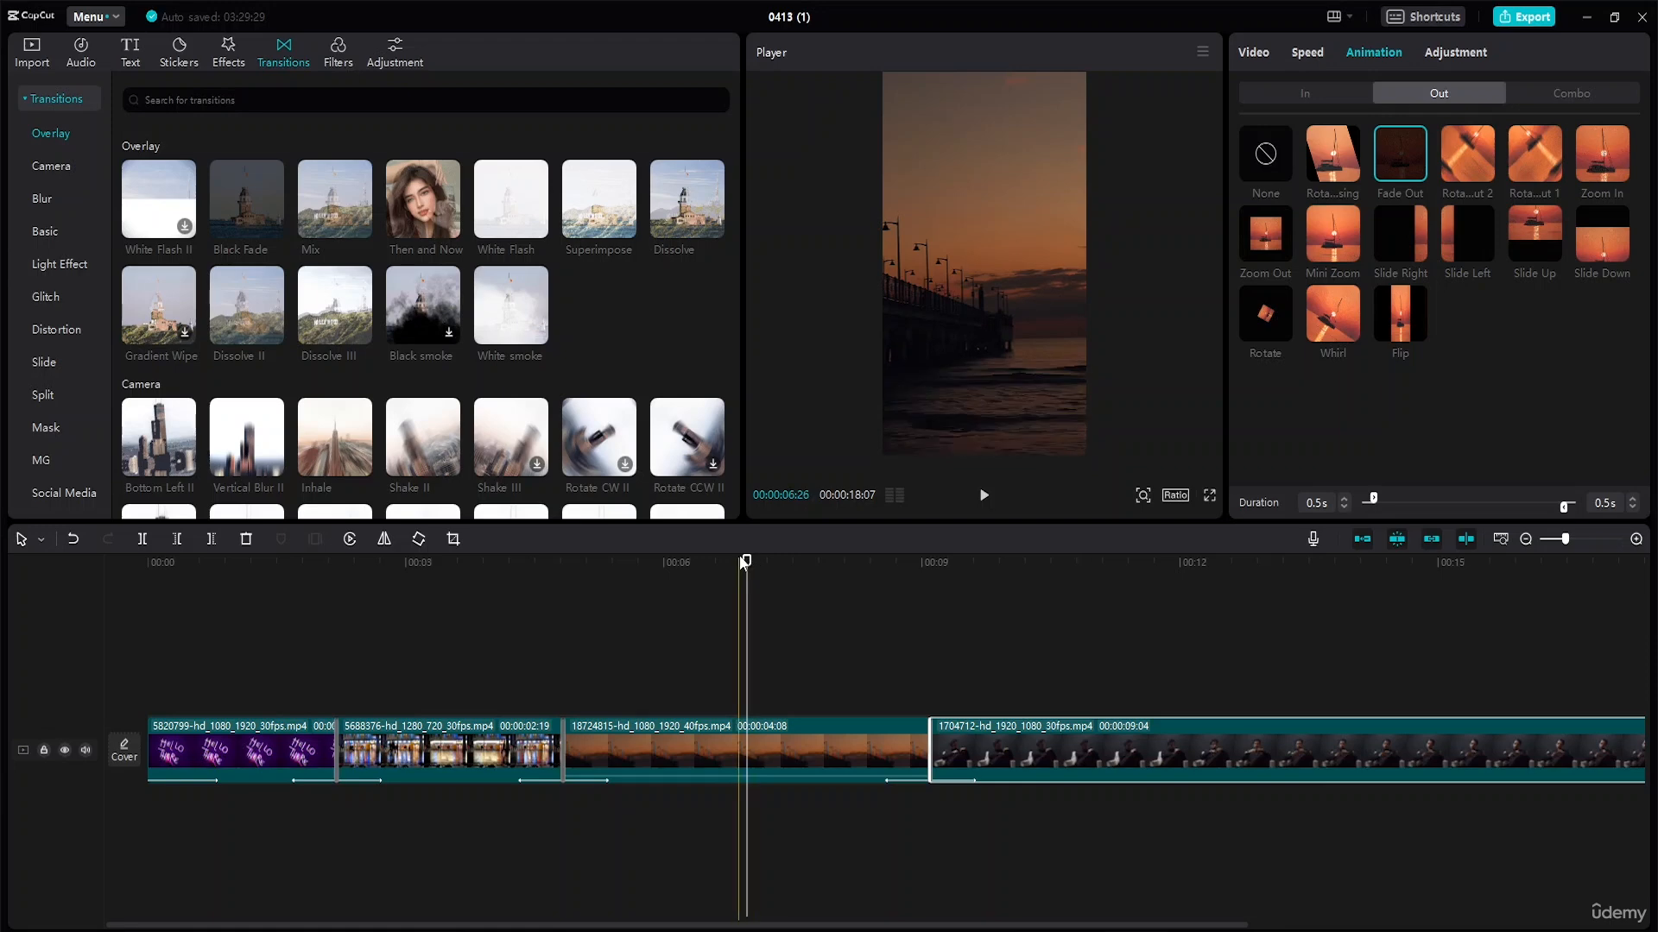
{"action": "left_click_drag", "start_coordinate": [741, 558], "coordinate": [428, 559]}
{"action": "key", "text": "space"}
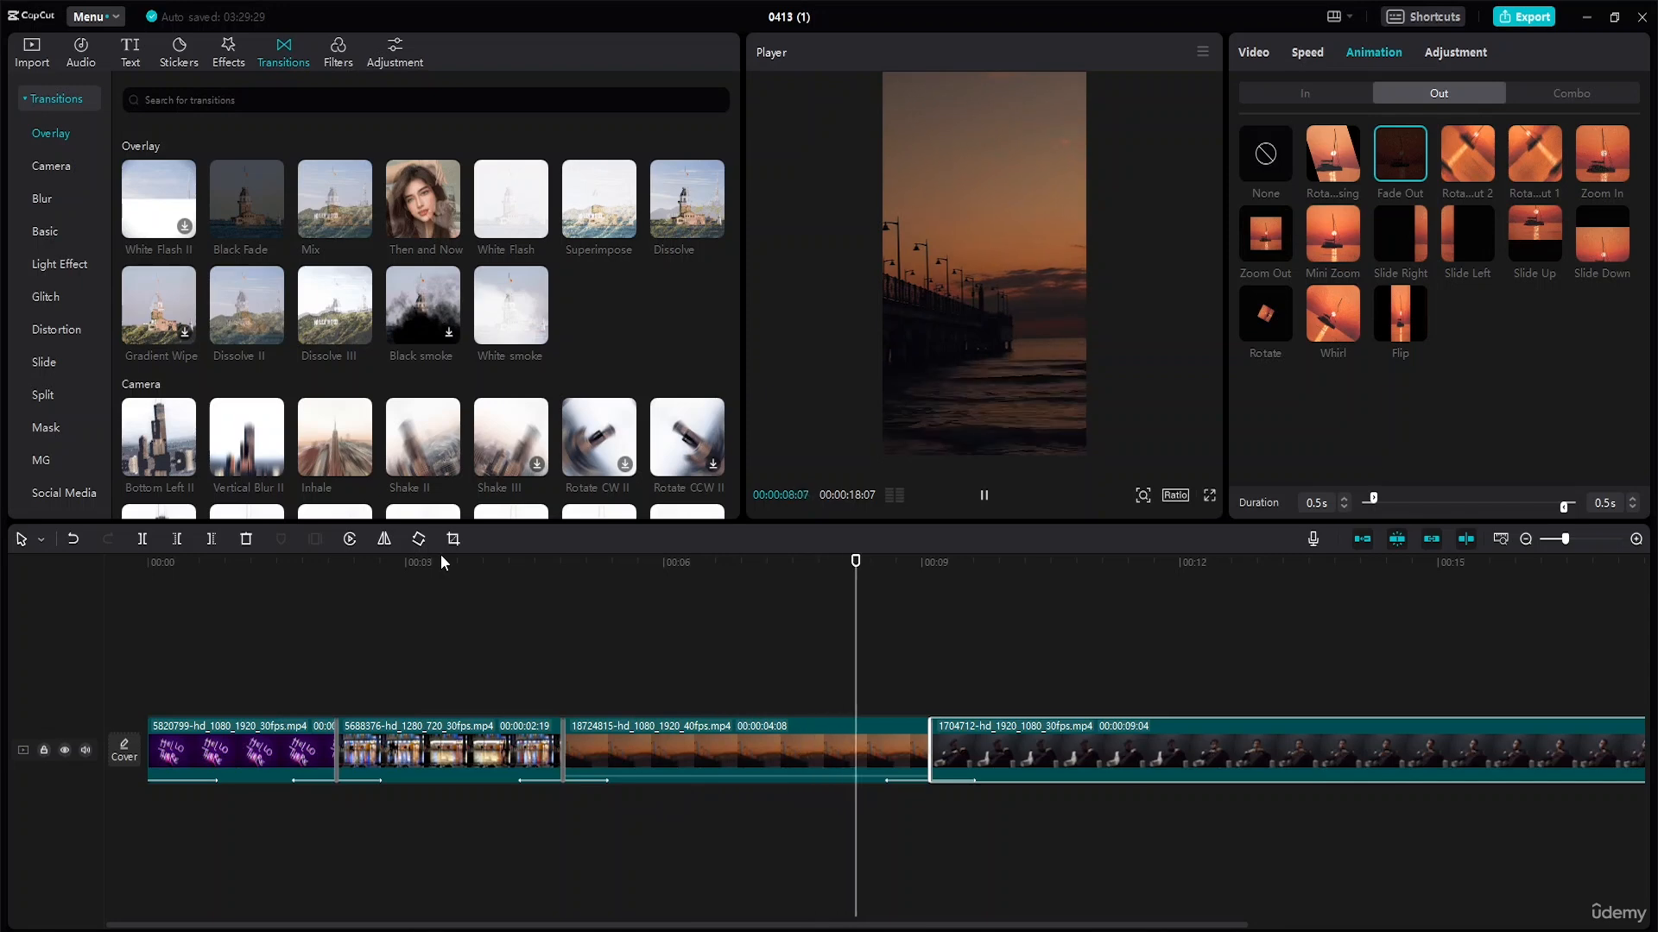
Step: Trim off the end of the 18724815 sunset clip at a little past the 7-second mark
{"action": "key", "text": "space"}
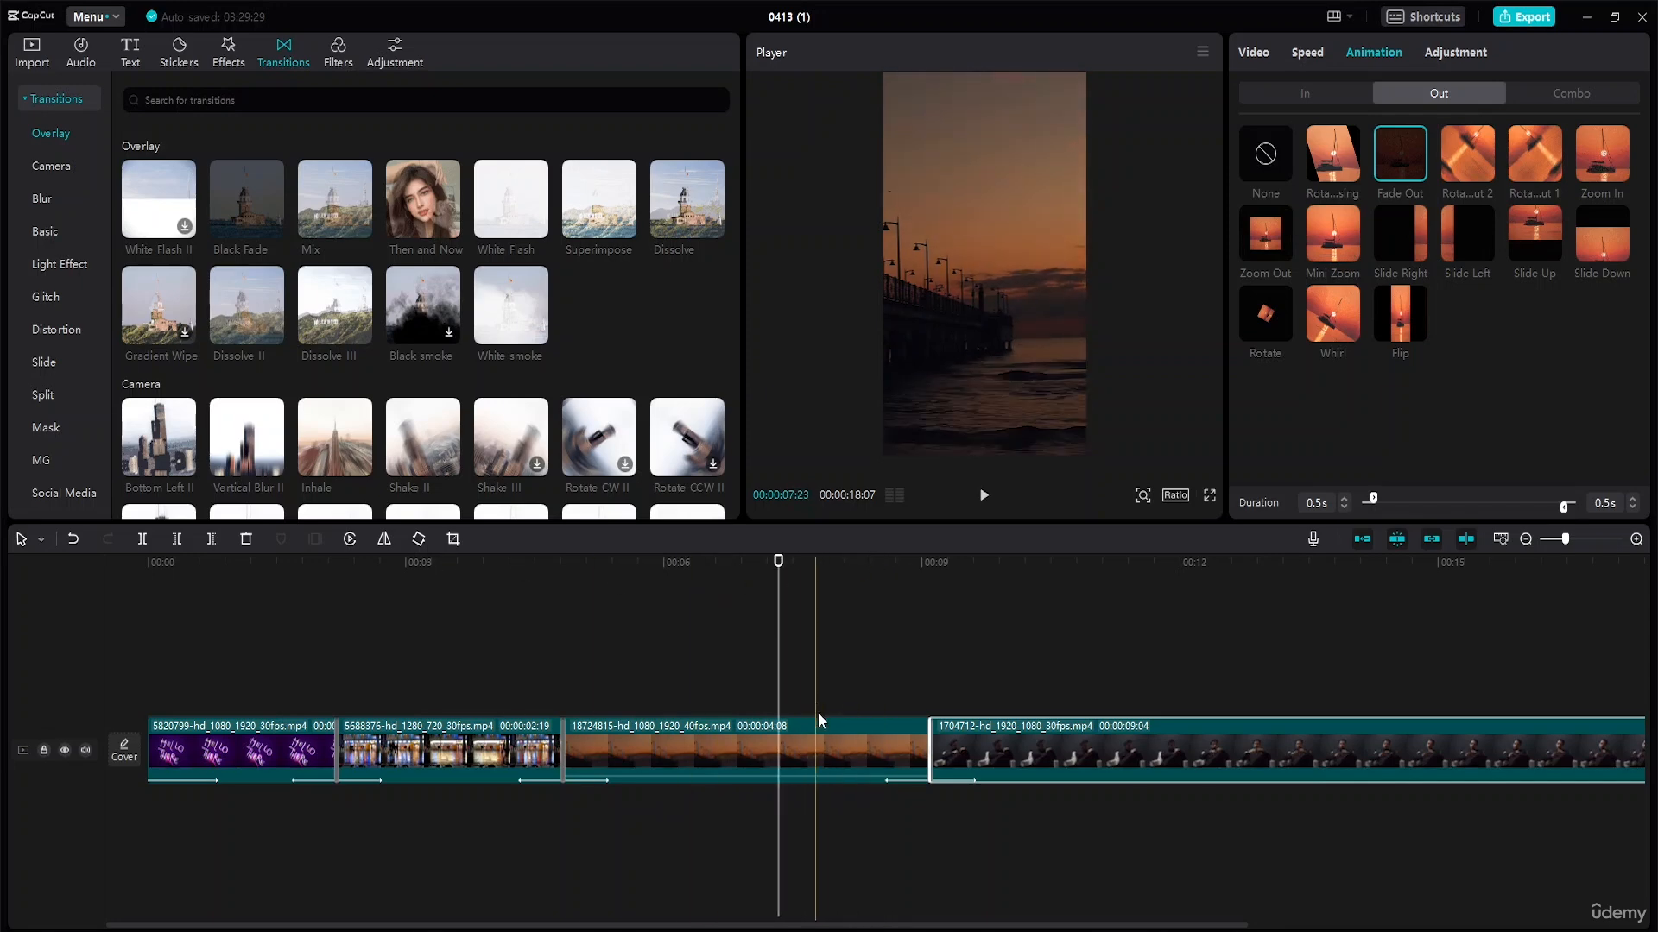
{"action": "left_click", "coordinate": [819, 722]}
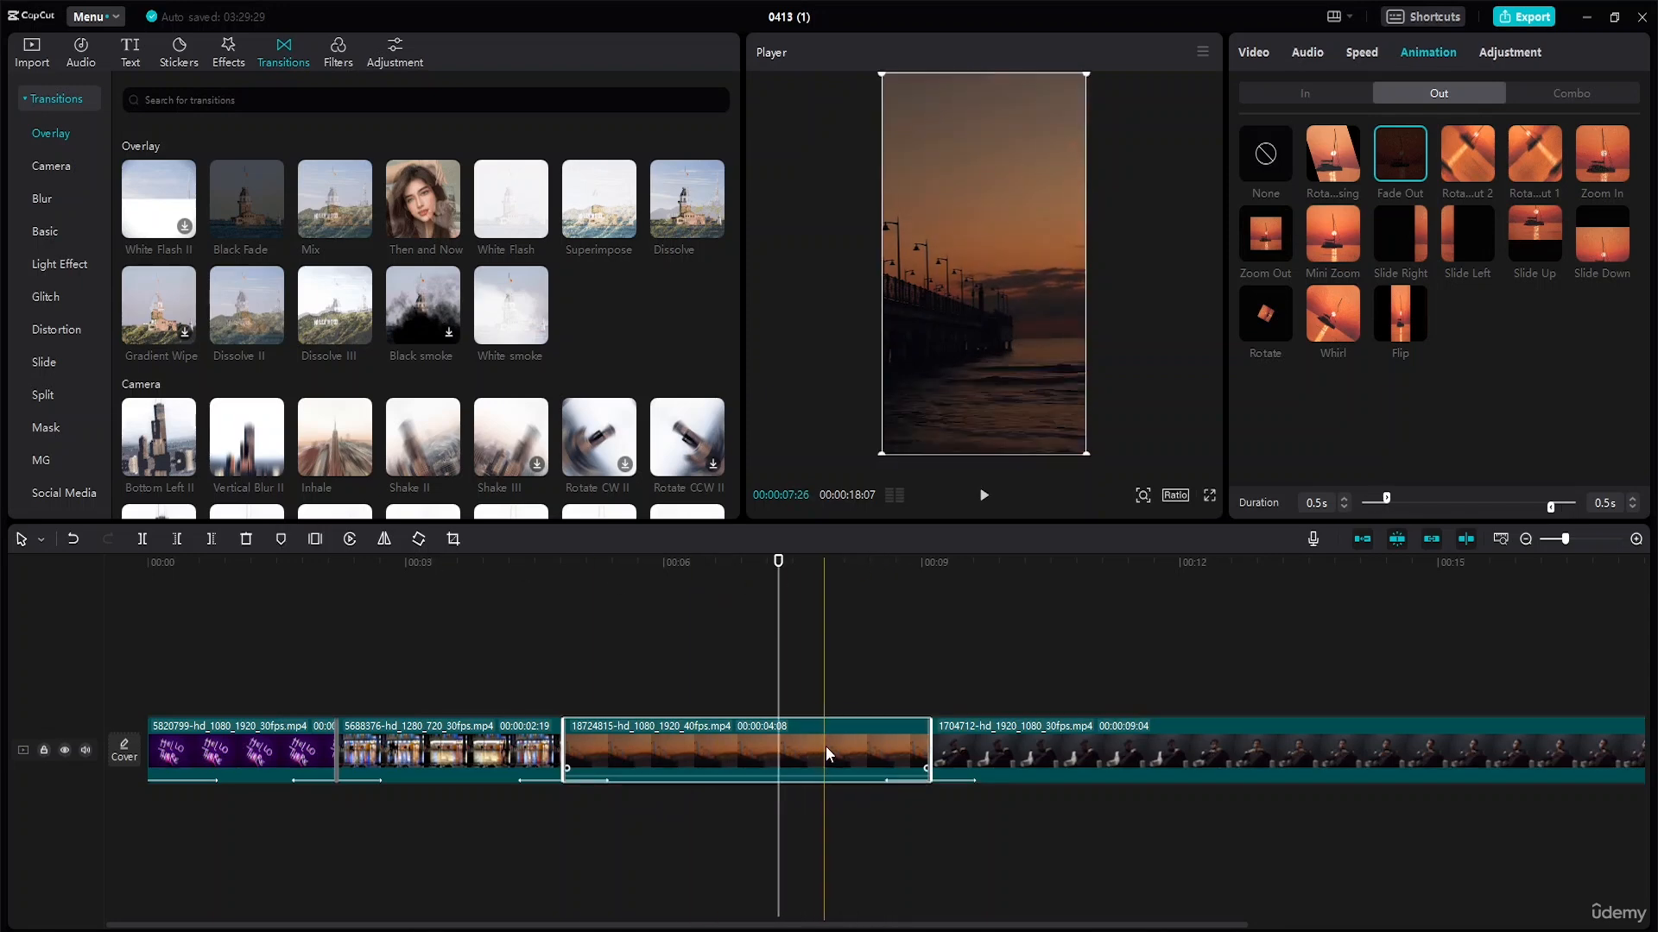
{"action": "left_click", "coordinate": [211, 540]}
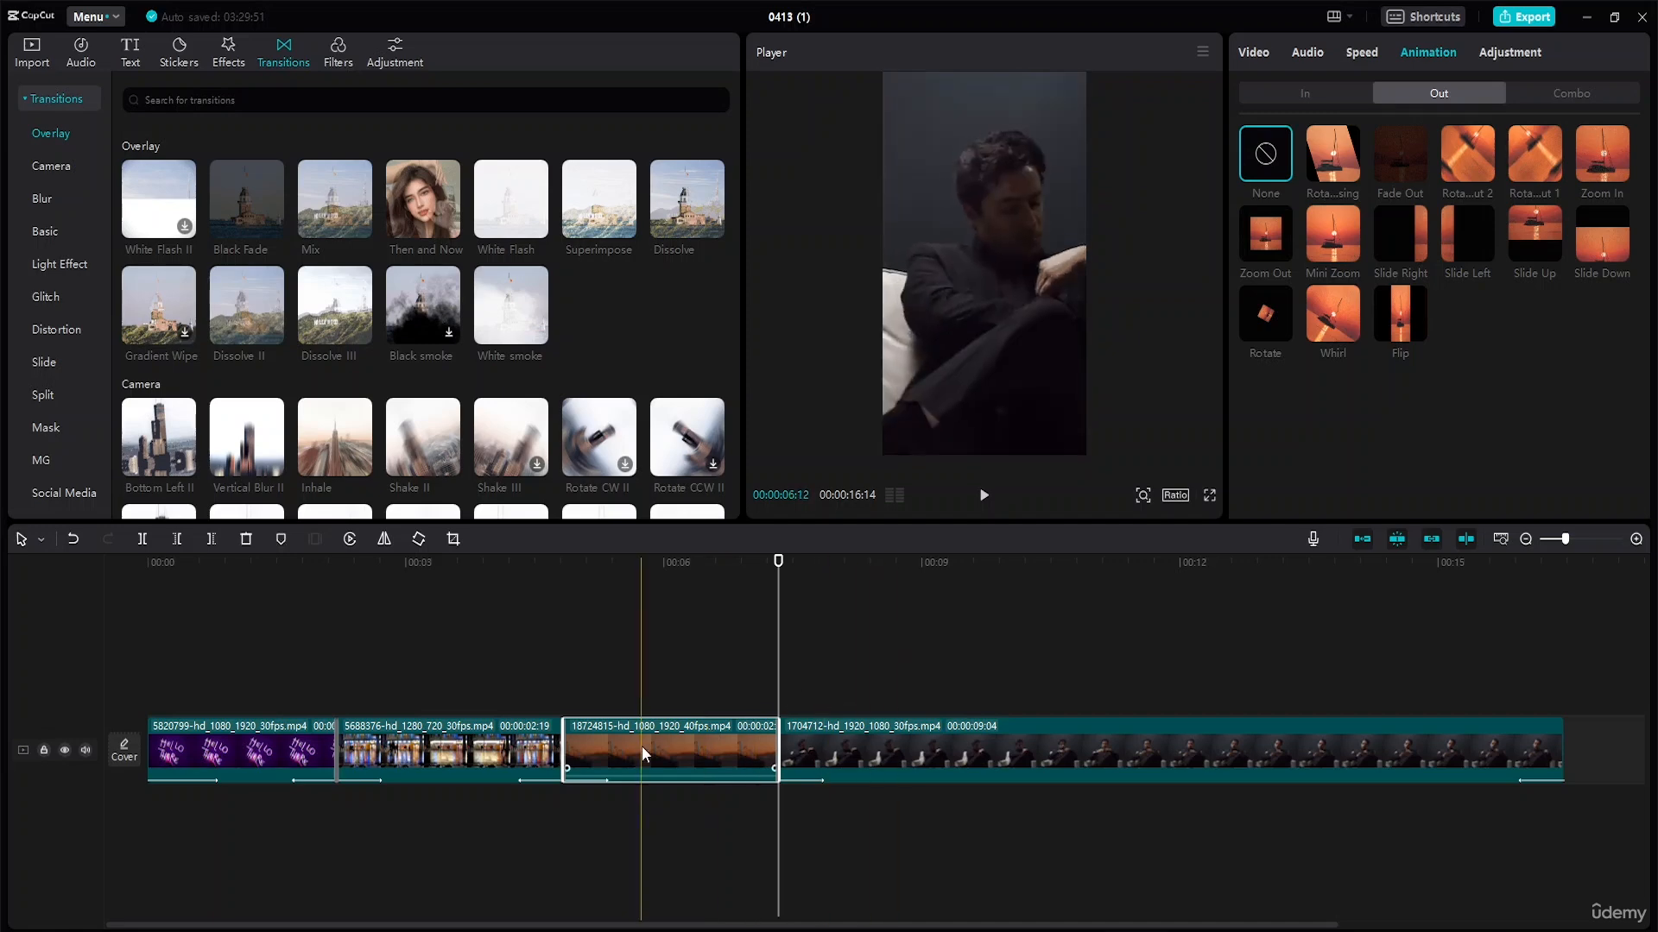
Step: Play from the end of the street clip through the shortened sunset clip into the last clip
{"action": "left_click_drag", "start_coordinate": [777, 591], "coordinate": [698, 581]}
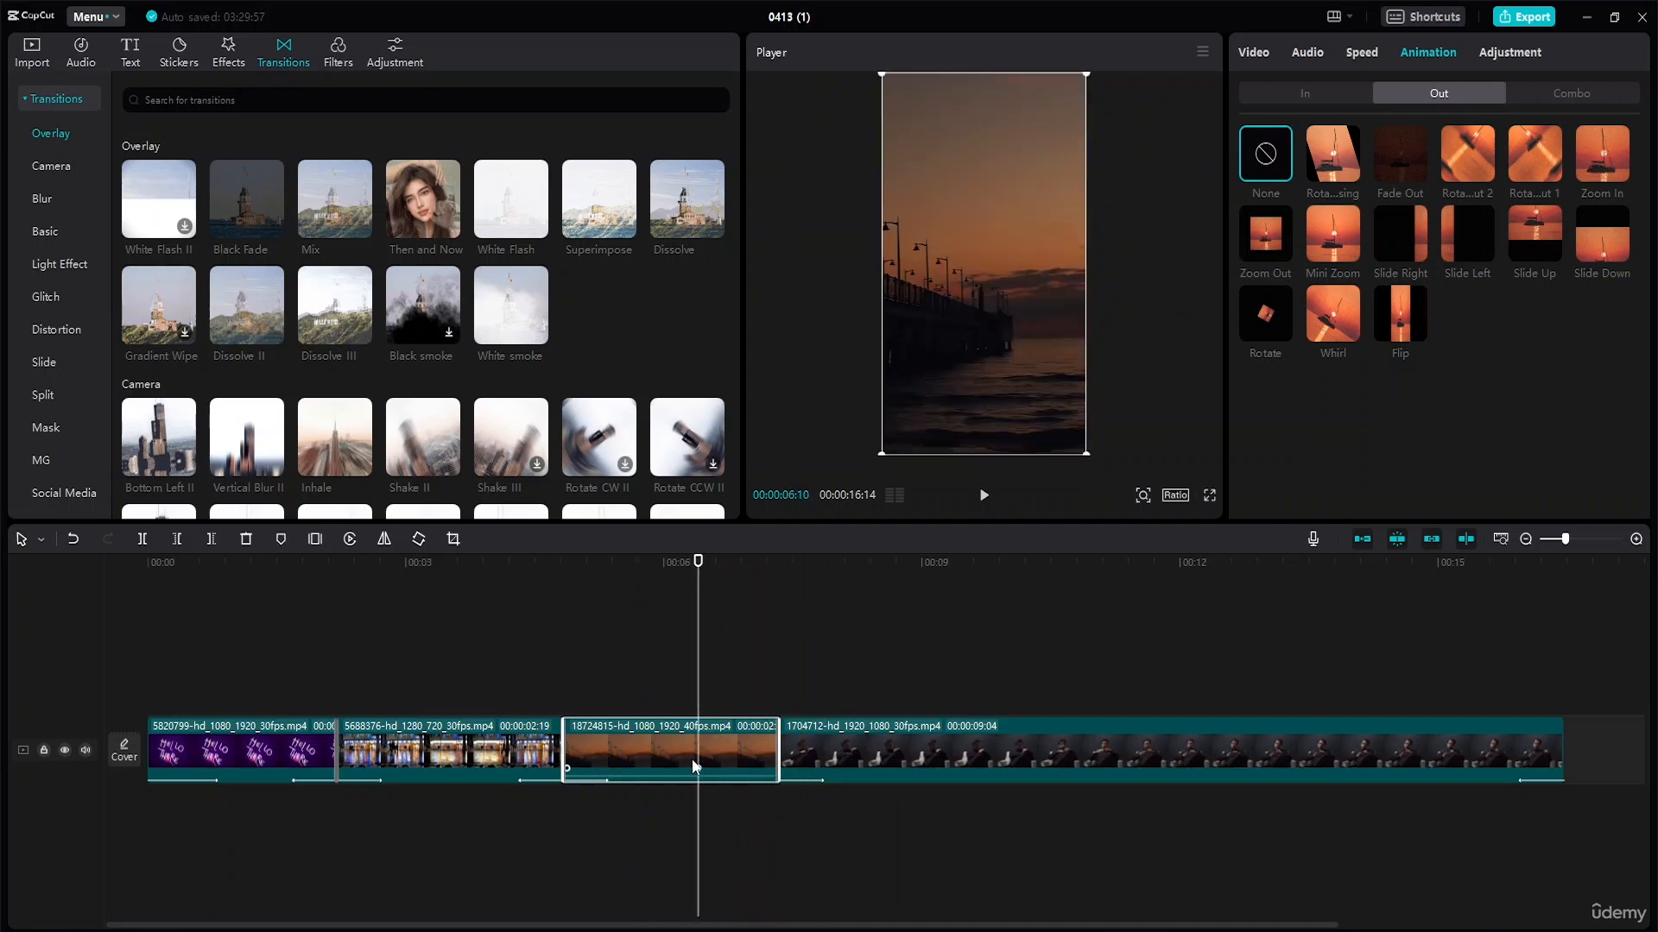
{"action": "left_click_drag", "start_coordinate": [698, 567], "coordinate": [542, 566]}
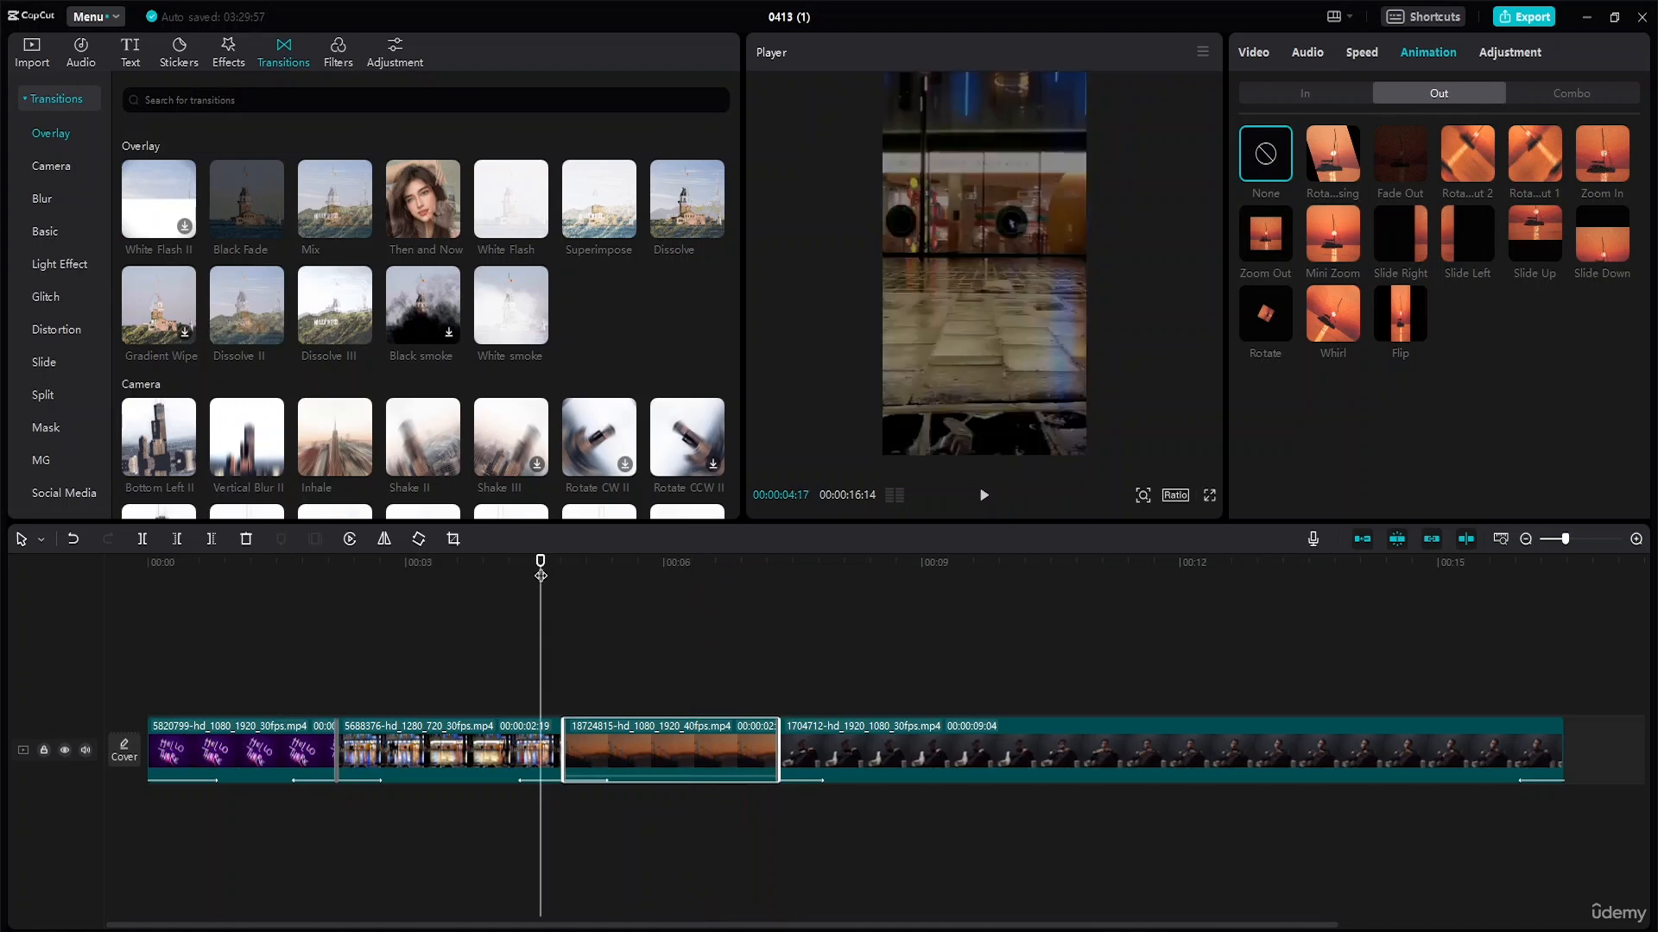
{"action": "key", "text": "space"}
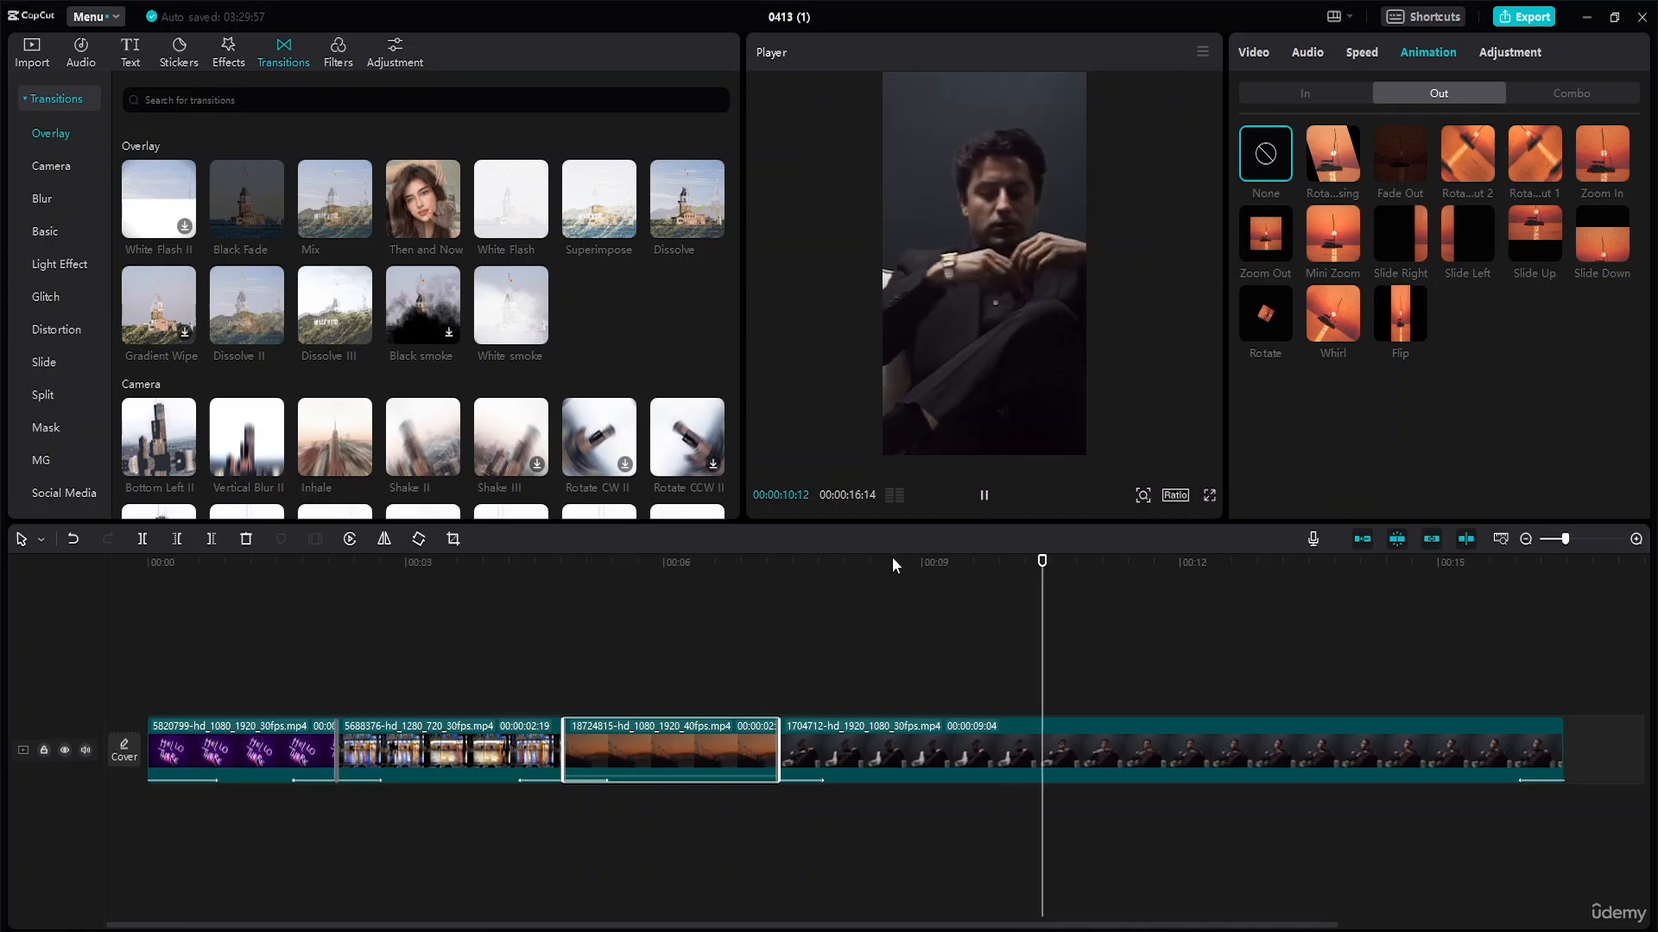
{"action": "key", "text": "space"}
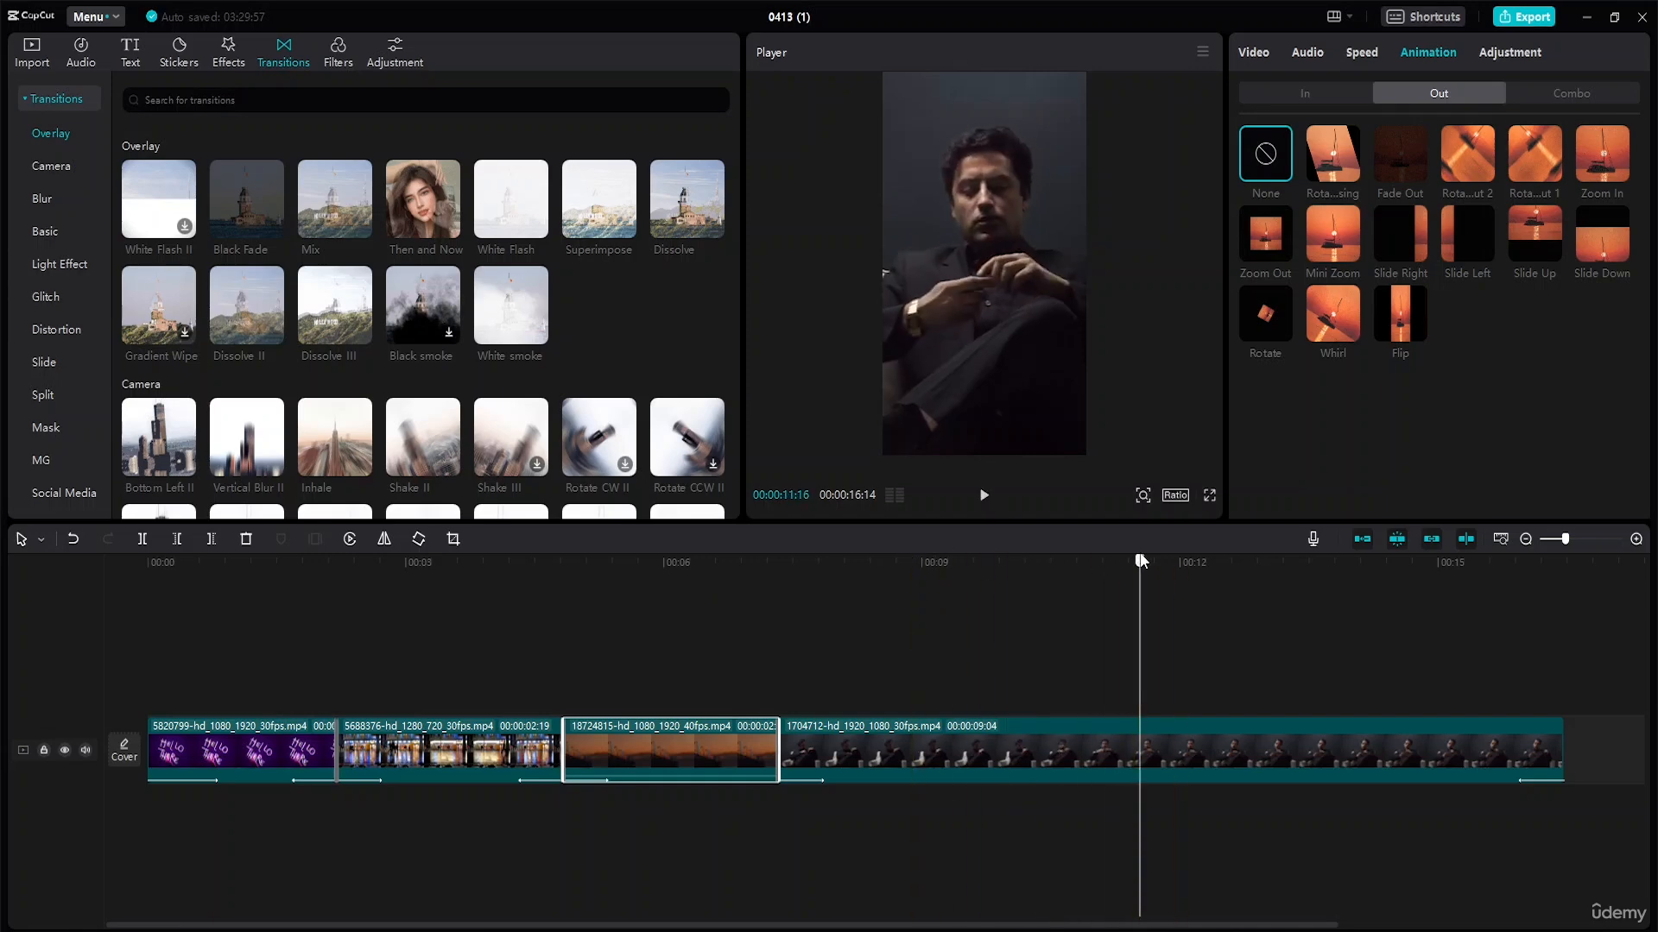
Step: Add a custom adjustment layer at the start of the timeline and trim it to end with the 5820799 neon clip
{"action": "left_click_drag", "start_coordinate": [1141, 561], "coordinate": [2, 609]}
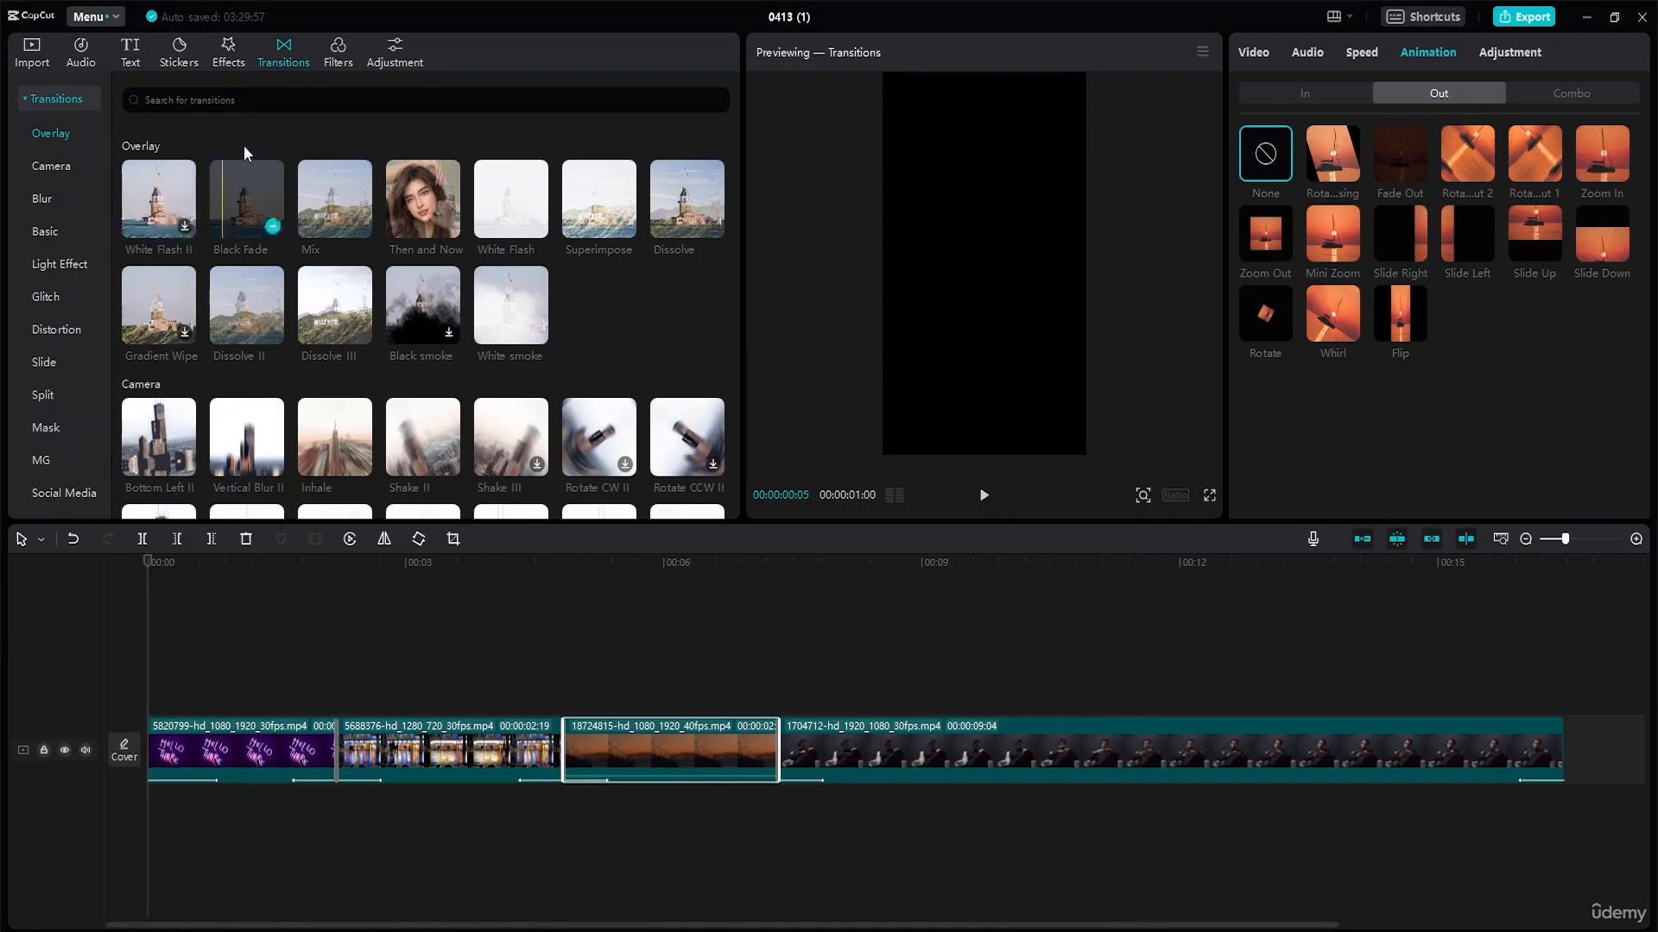
{"action": "left_click", "coordinate": [394, 53]}
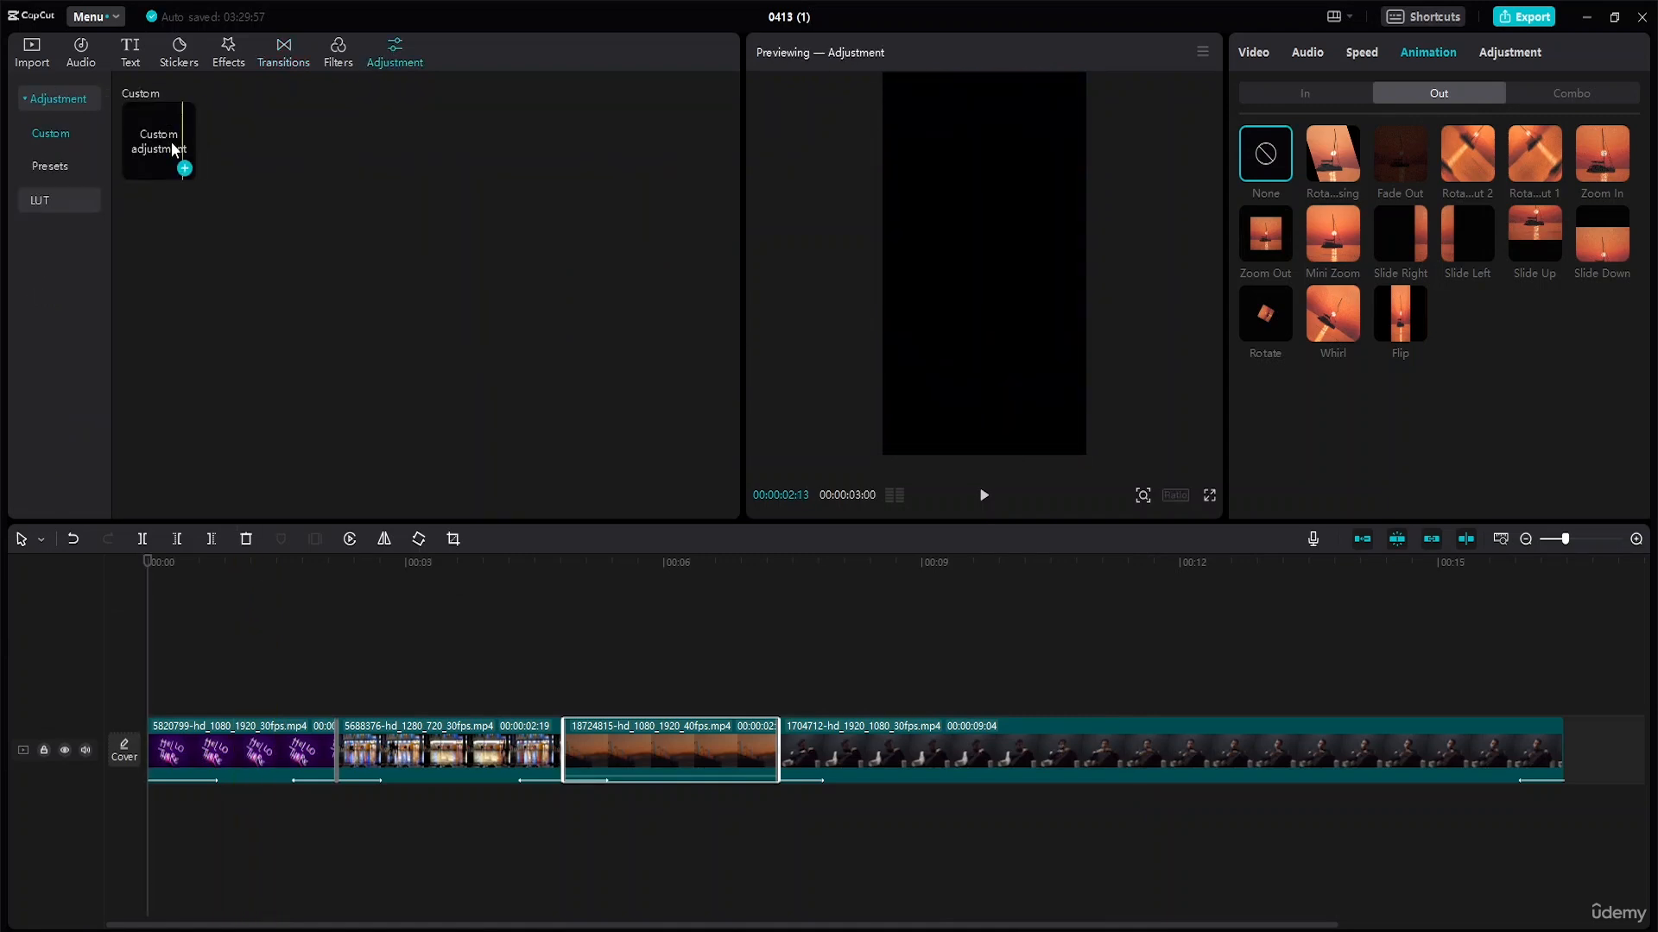
{"action": "left_click", "coordinate": [67, 168]}
{"action": "left_click", "coordinate": [67, 136]}
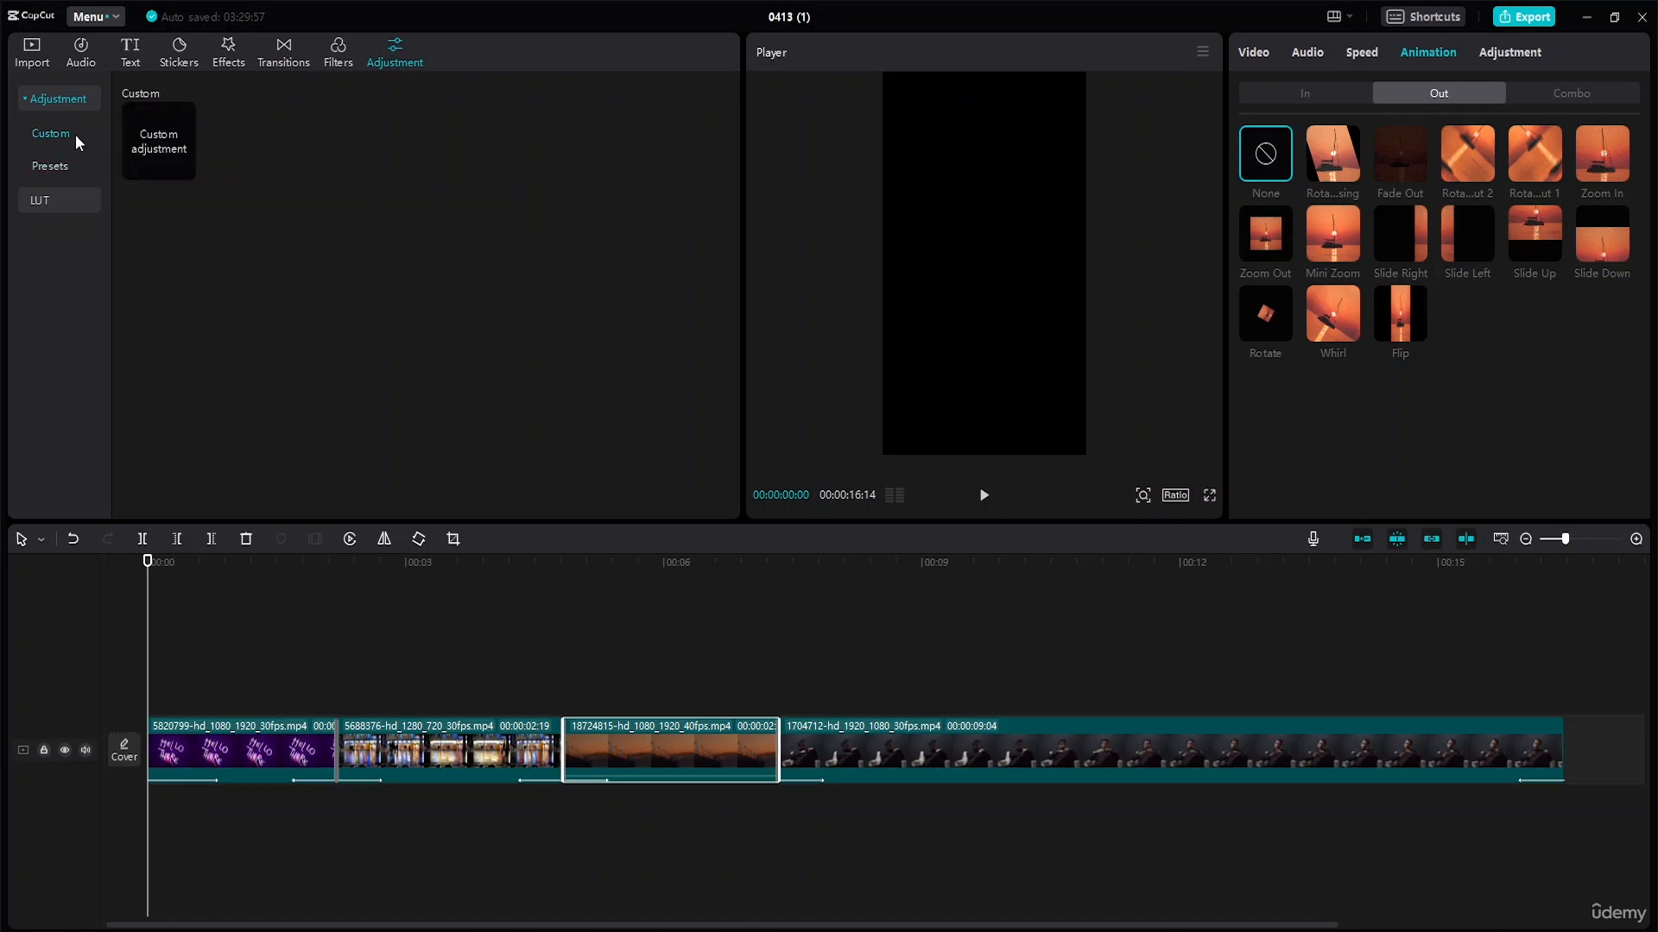
{"action": "left_click", "coordinate": [184, 167]}
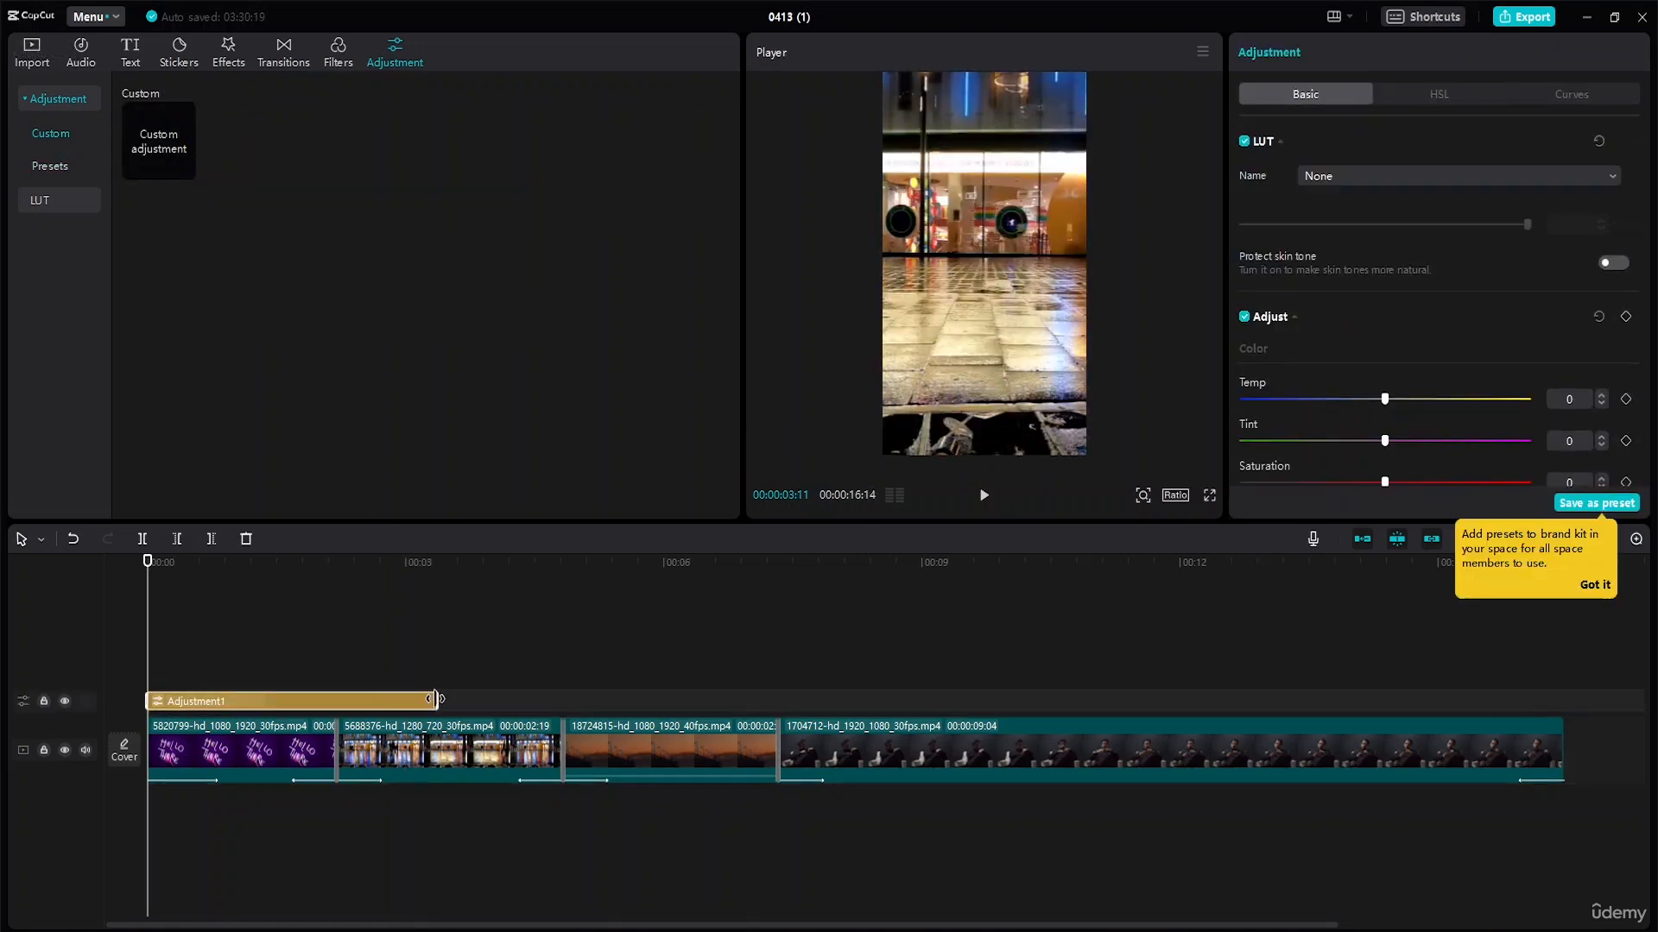
{"action": "left_click_drag", "start_coordinate": [436, 698], "coordinate": [333, 697]}
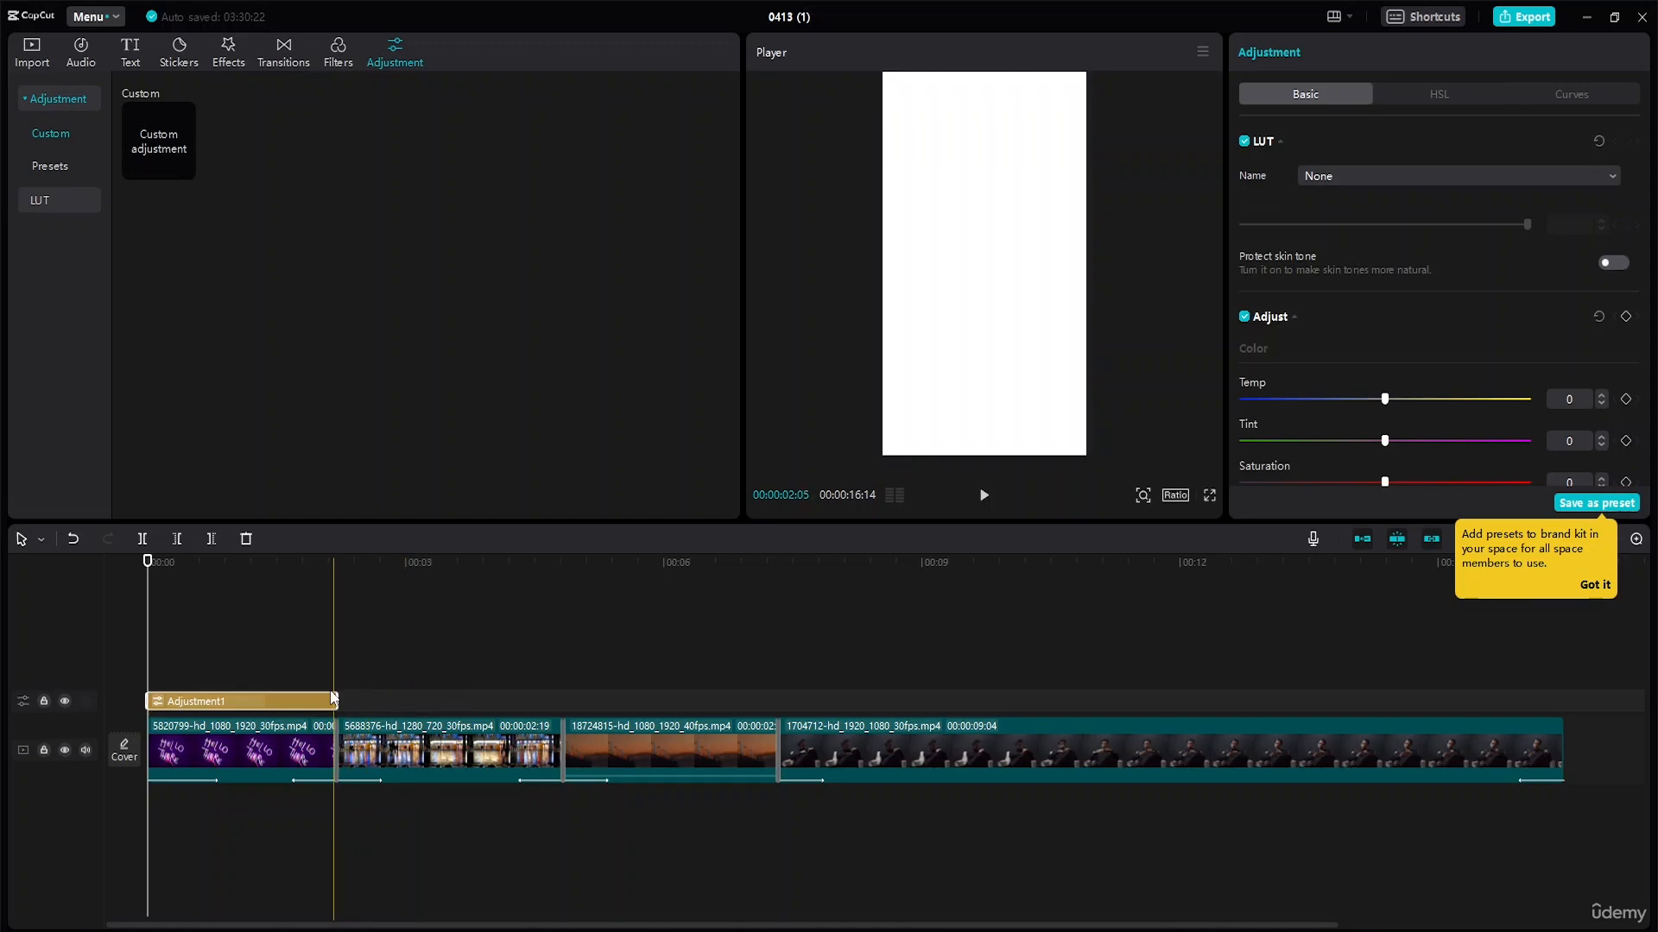
Step: Paste a copy of the adjustment layer above the 5688376 street clip
{"action": "key", "text": "ctrl+c"}
{"action": "key", "text": "ctrl+v"}
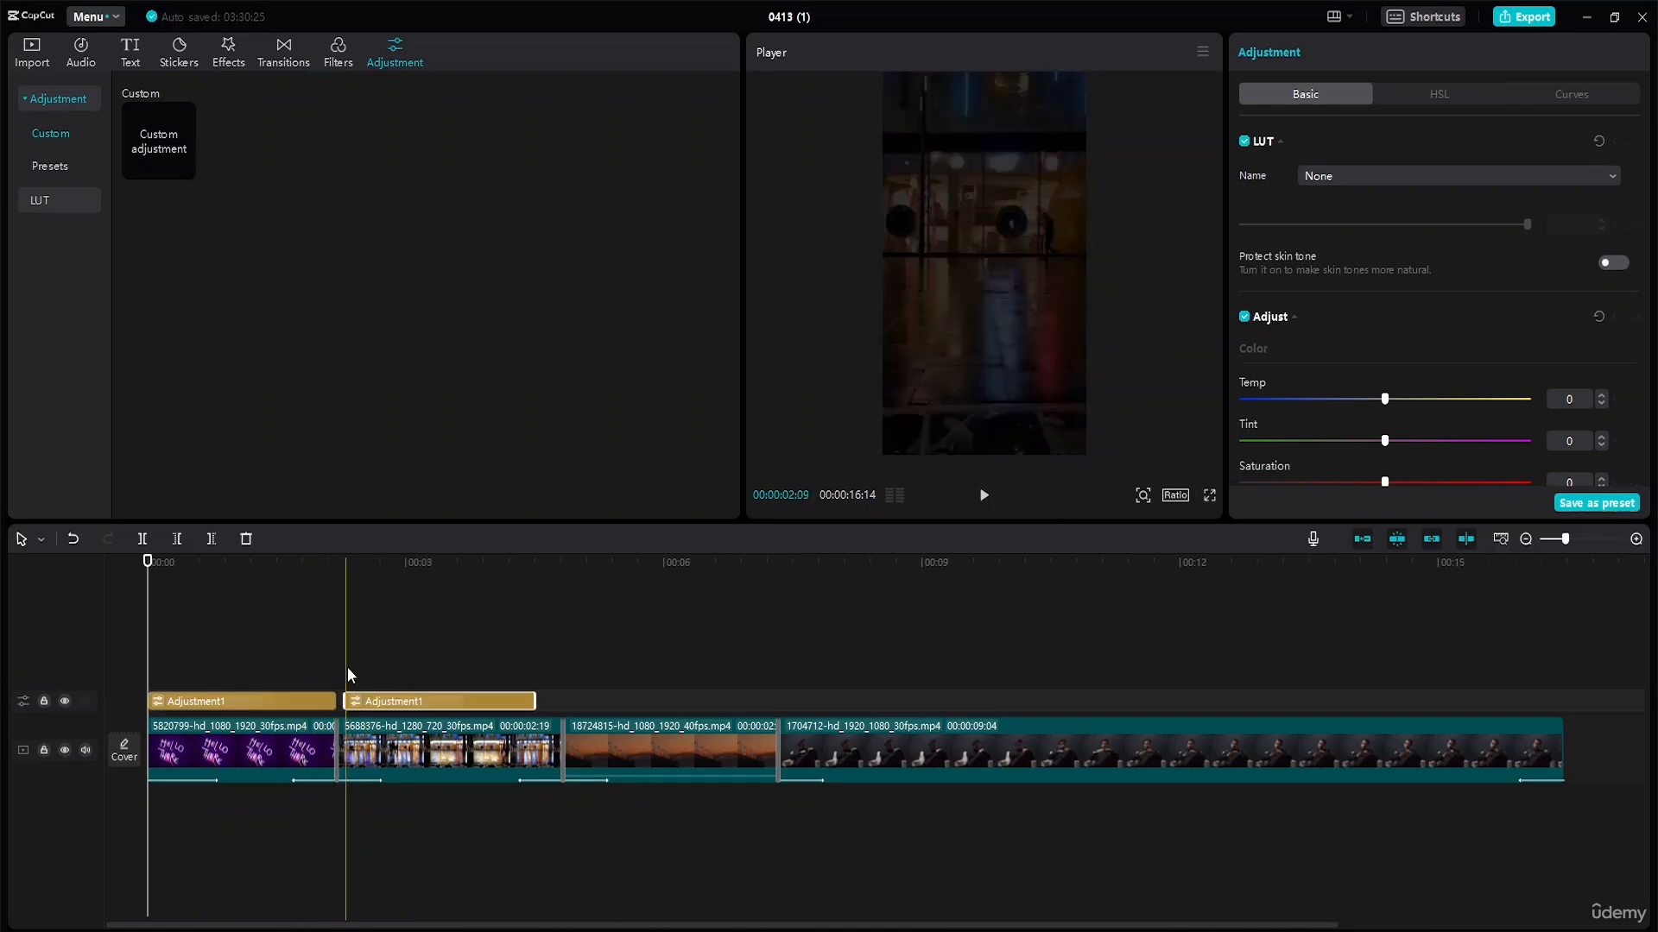
Step: Fit the copied adjustment layer over the 5688376 street clip, running from the end of the first layer to the clip's end
{"action": "left_click_drag", "start_coordinate": [391, 701], "coordinate": [380, 704]}
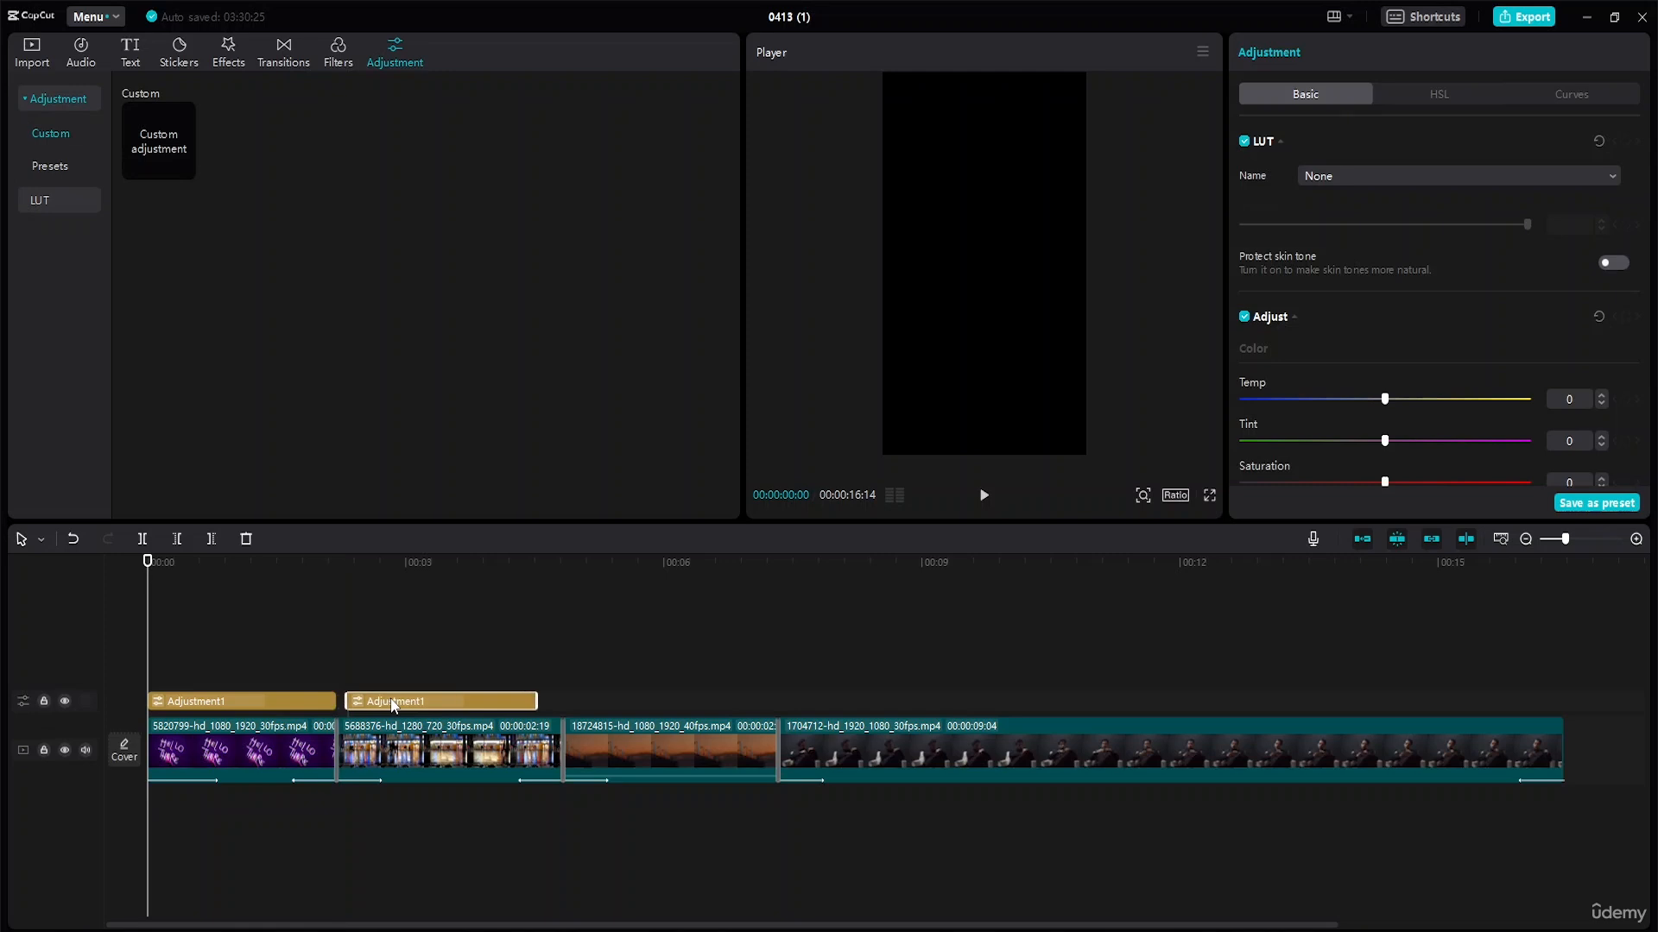
{"action": "left_click_drag", "start_coordinate": [386, 706], "coordinate": [390, 703]}
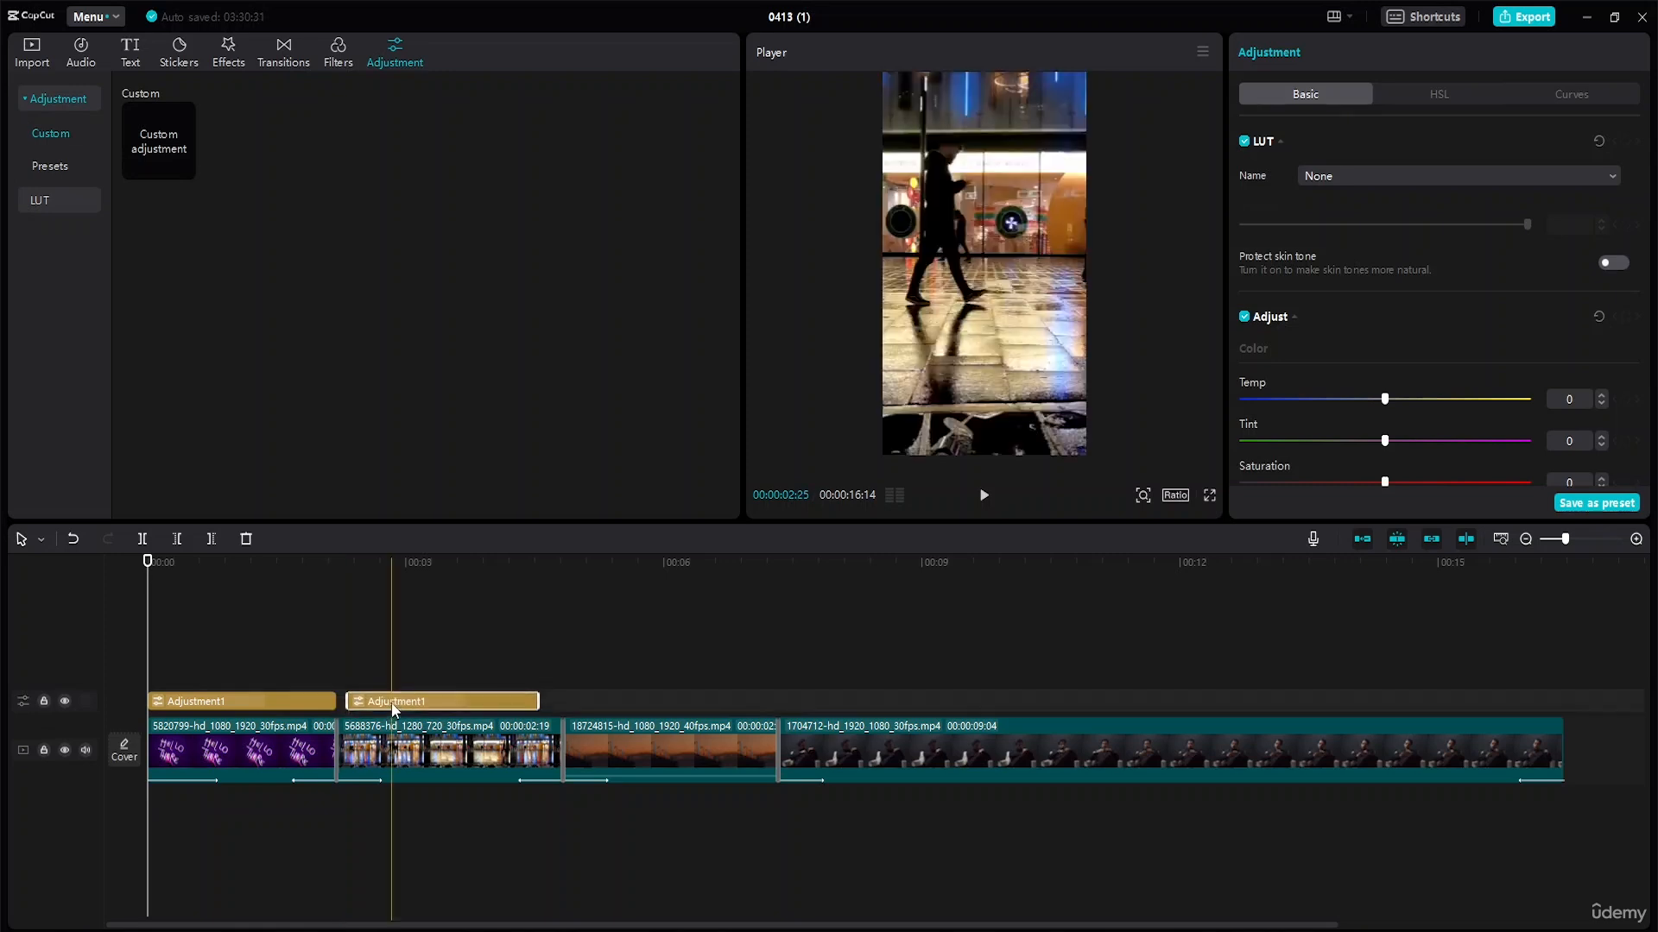
{"action": "left_click_drag", "start_coordinate": [539, 699], "coordinate": [546, 695]}
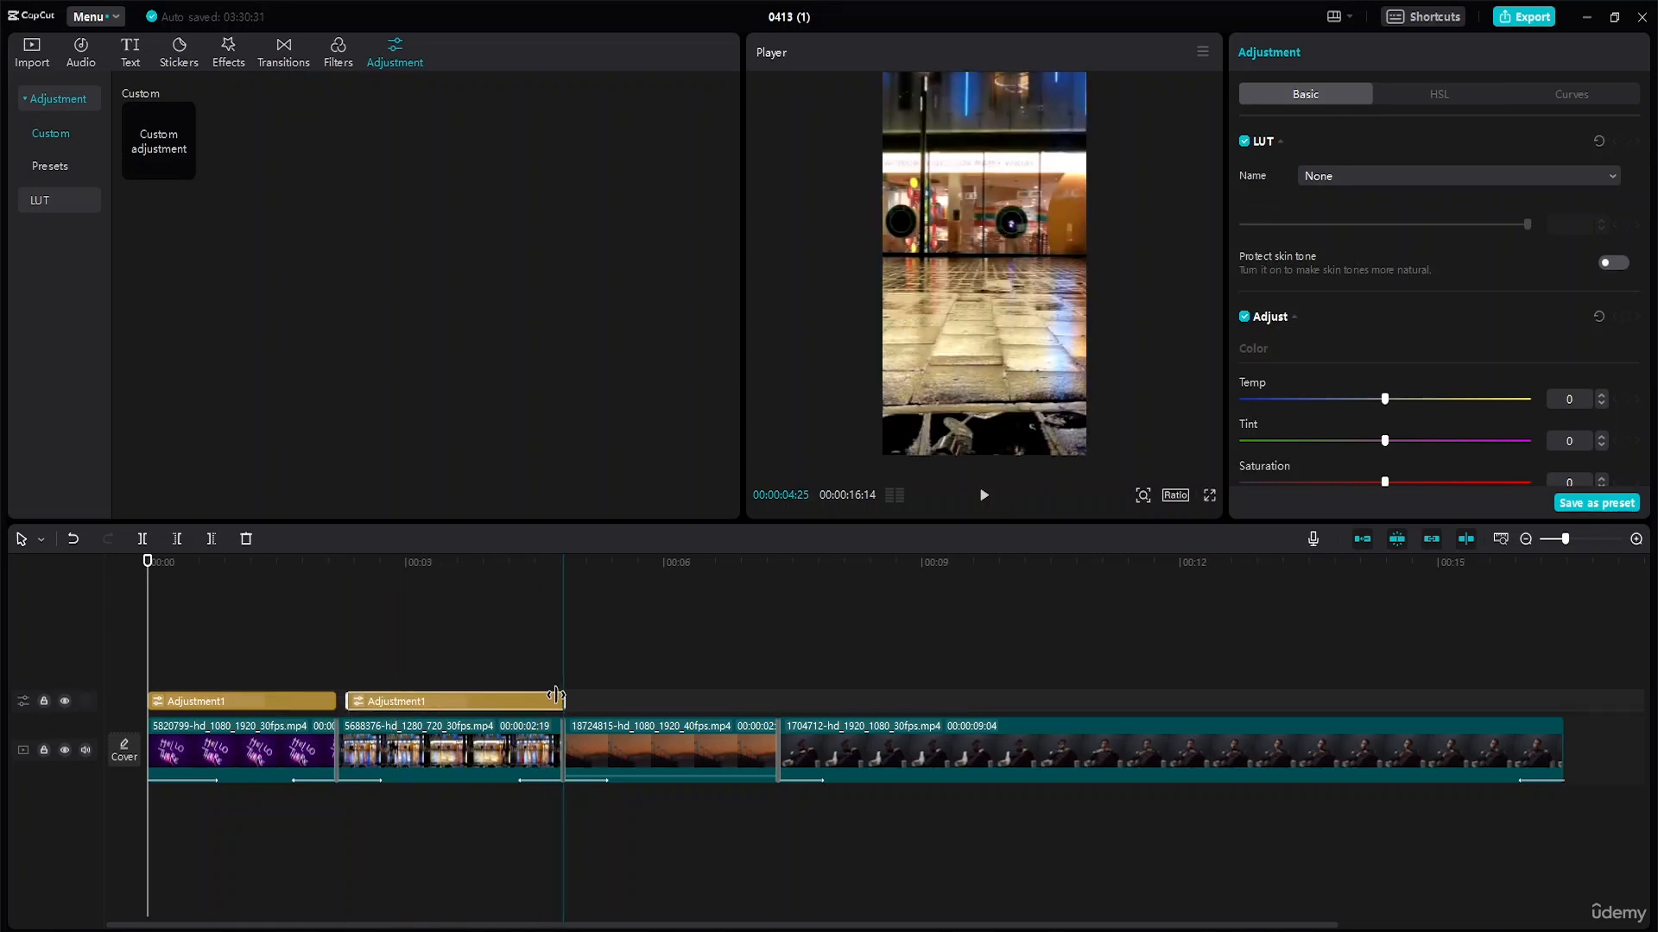
{"action": "left_click_drag", "start_coordinate": [351, 701], "coordinate": [345, 702]}
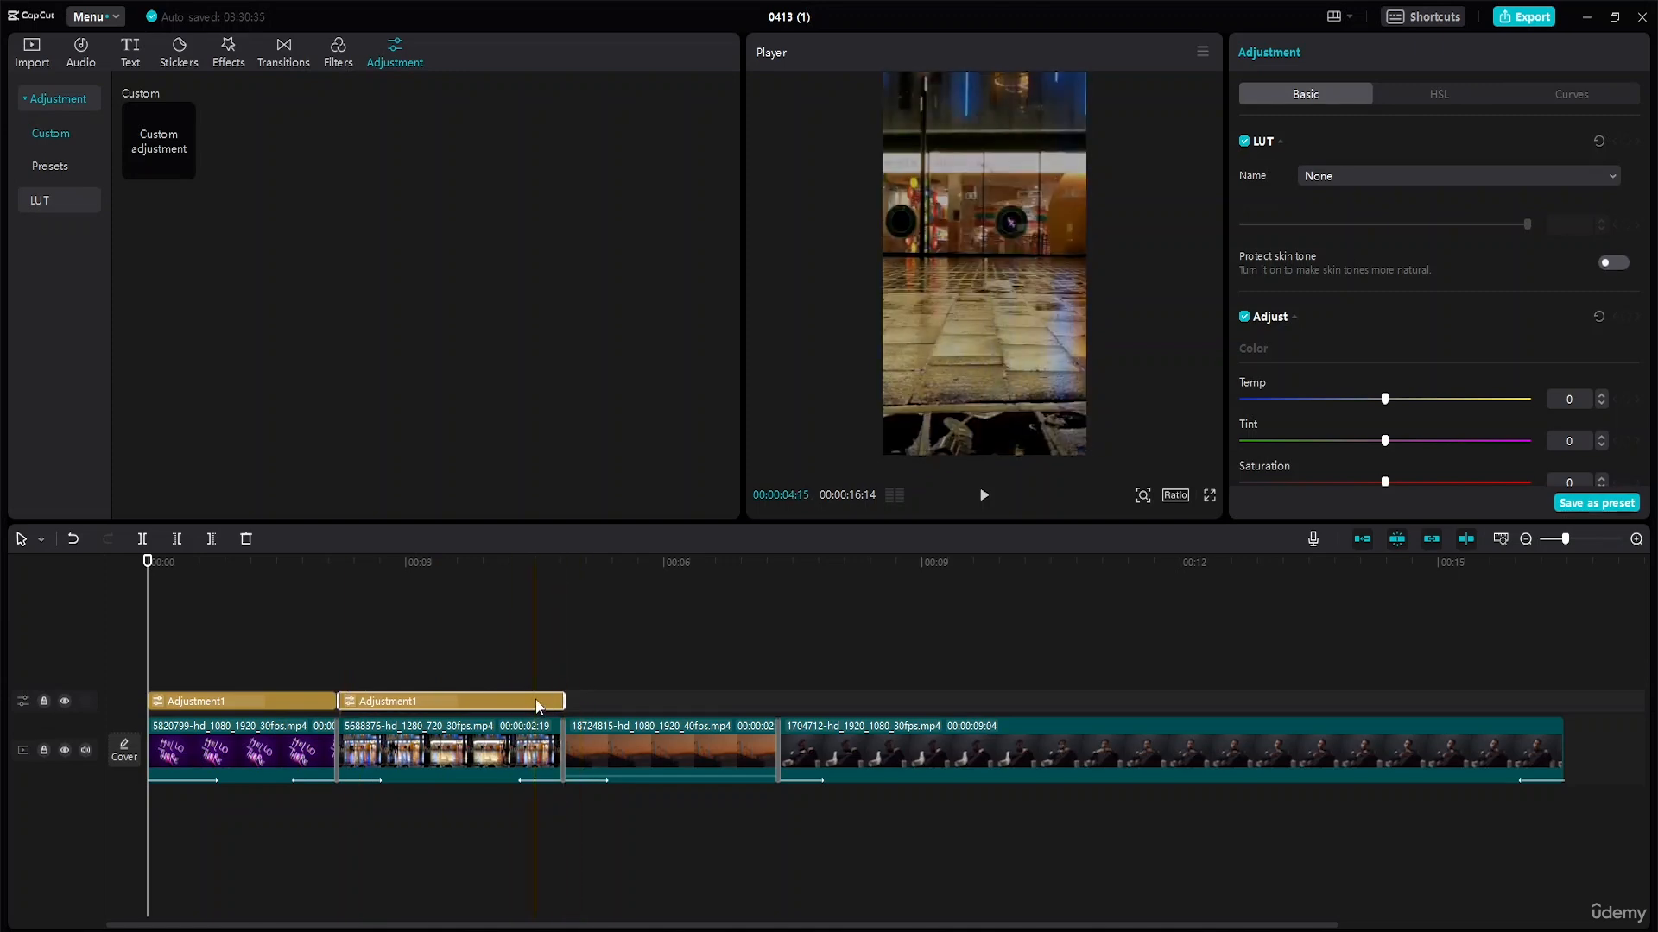
Step: Paste a copy of the adjustment layer above the 18724815 sunset clip and trim it to the clip's end
{"action": "key", "text": "ctrl+c"}
{"action": "key", "text": "ctrl+v"}
{"action": "left_click_drag", "start_coordinate": [596, 675], "coordinate": [629, 704]}
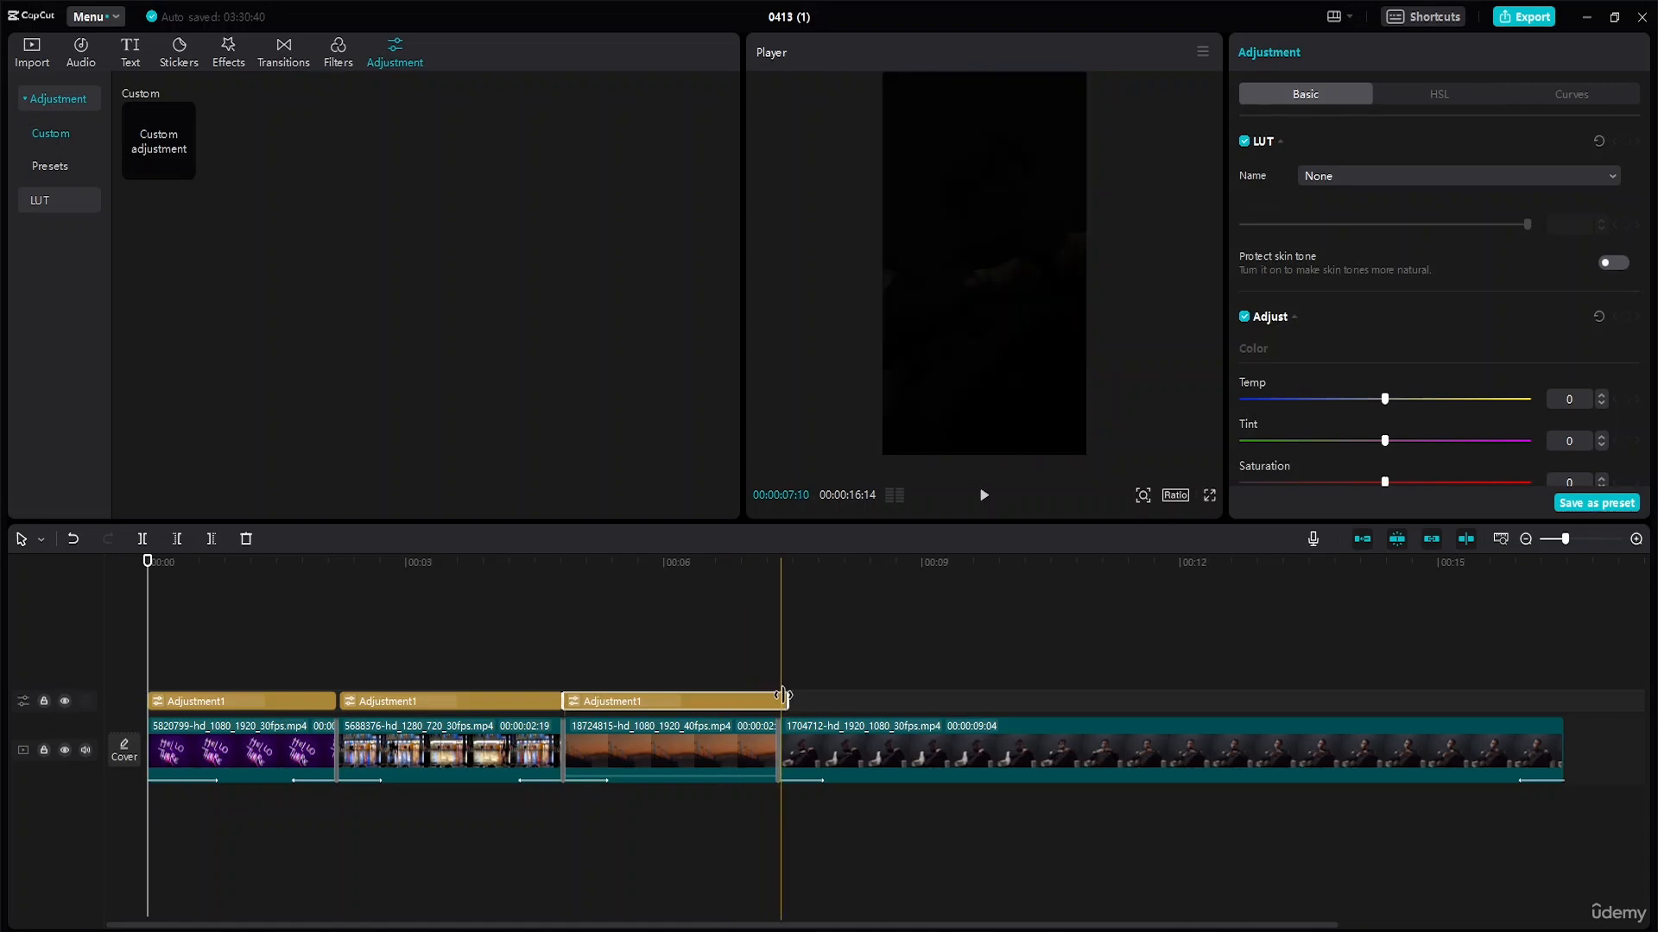
{"action": "left_click_drag", "start_coordinate": [783, 696], "coordinate": [774, 699]}
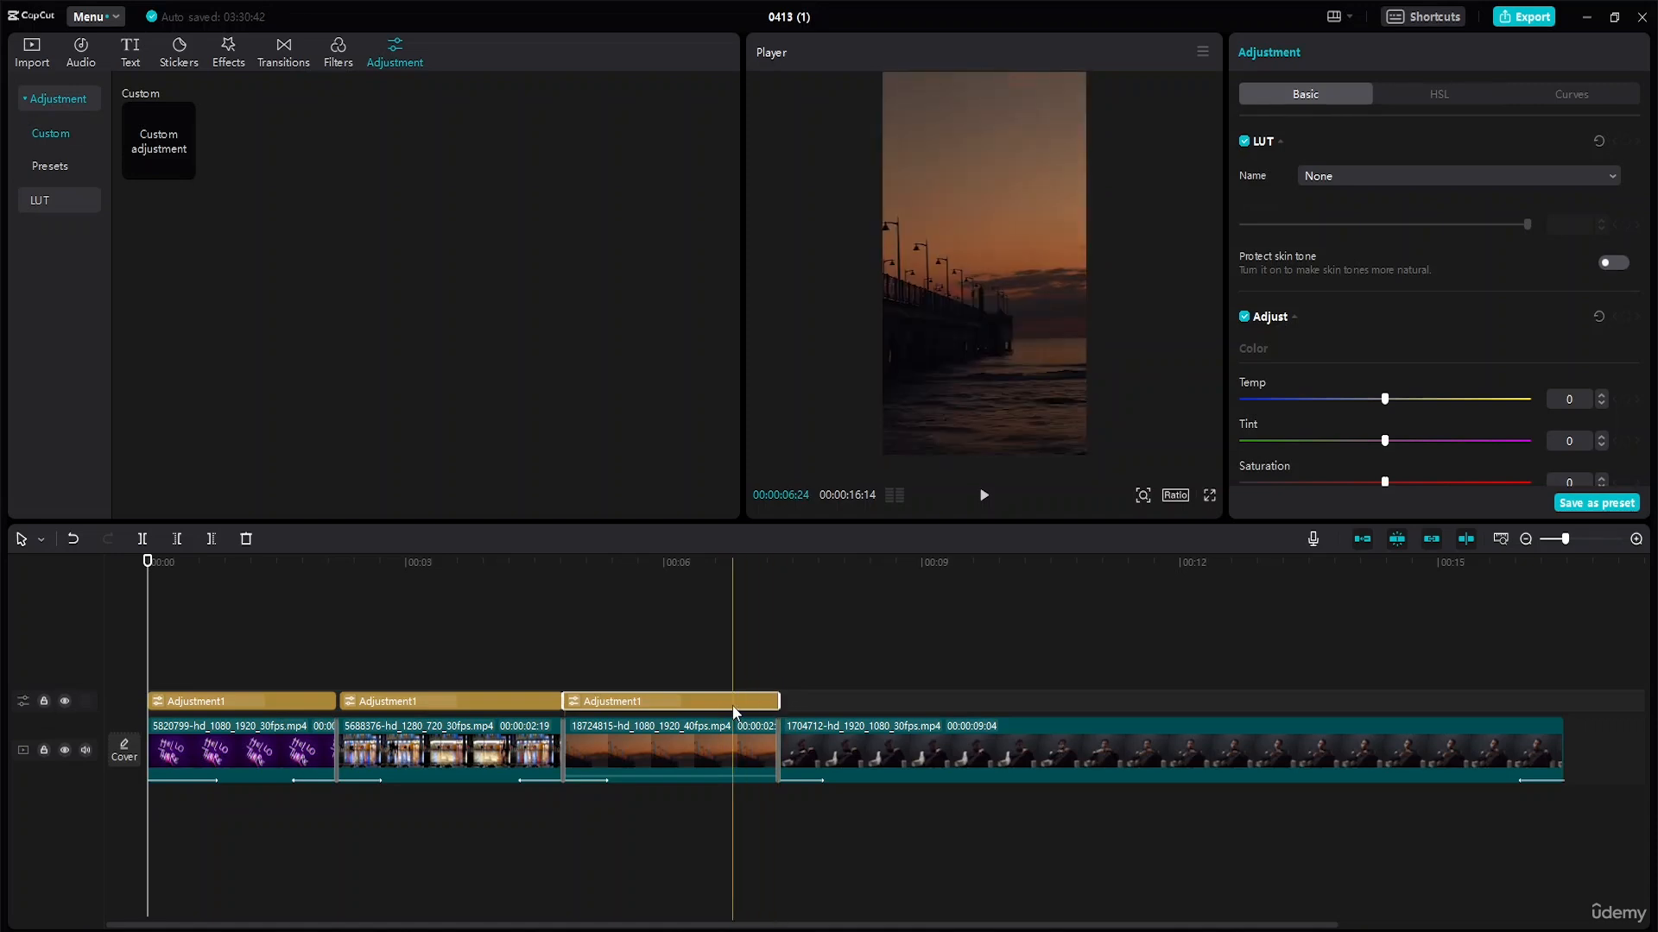
Step: Paste another adjustment layer copy above the 1704712 clip and extend it to the end of the timeline
{"action": "key", "text": "ctrl+c"}
{"action": "key", "text": "ctrl+v"}
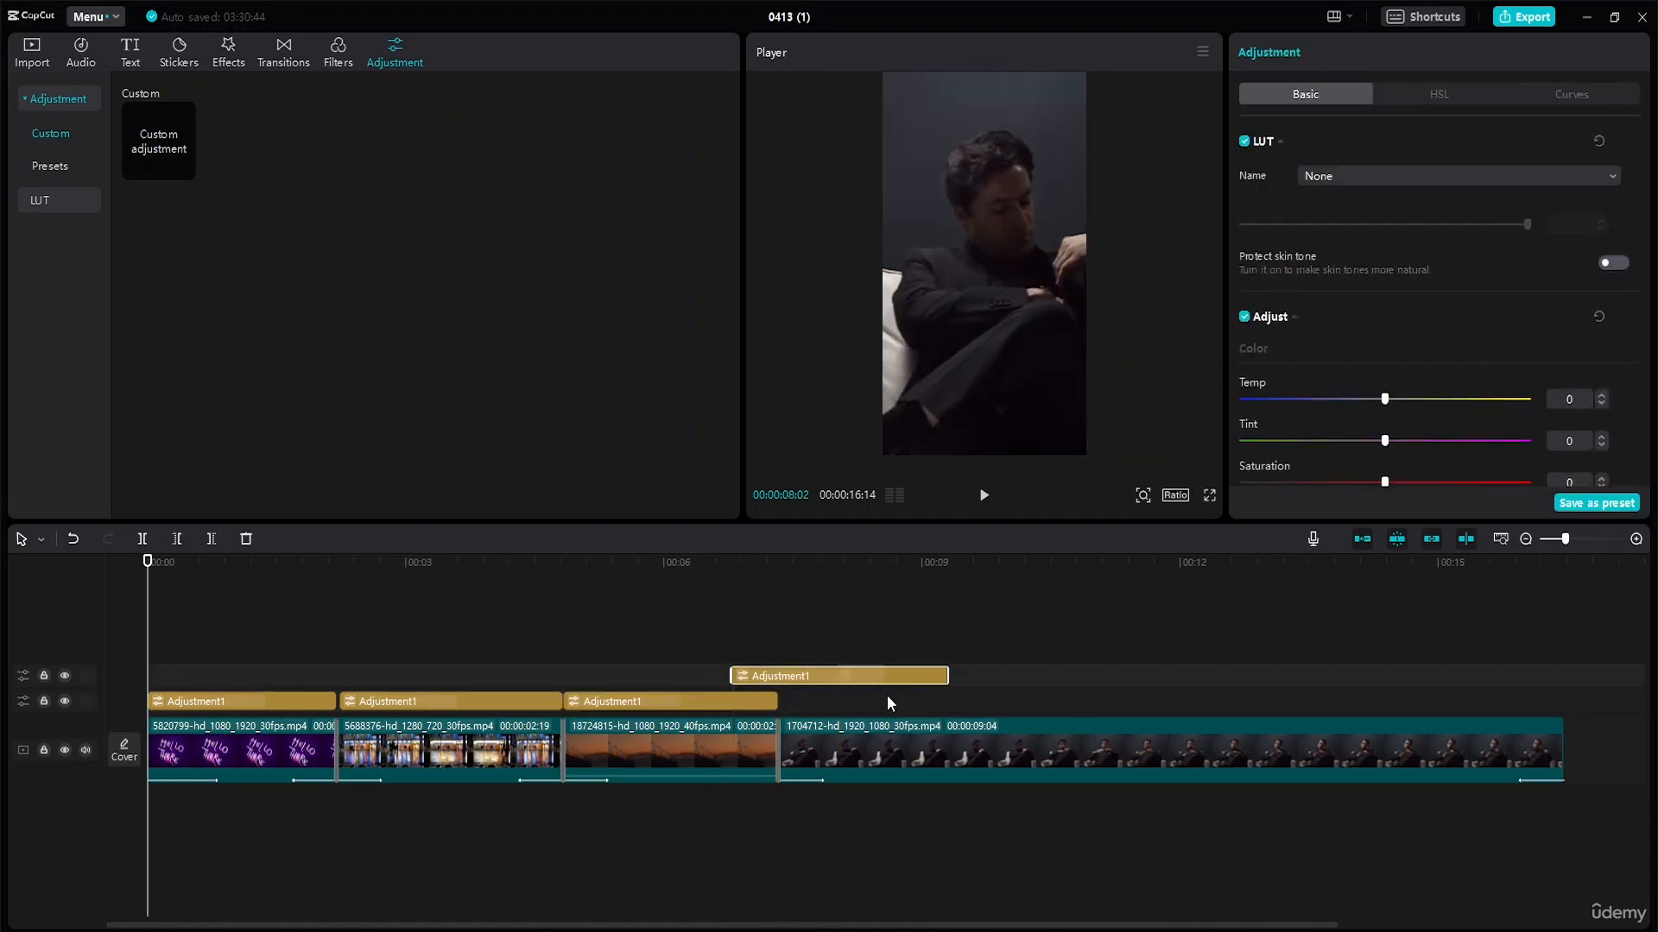
{"action": "left_click_drag", "start_coordinate": [816, 685], "coordinate": [852, 703]}
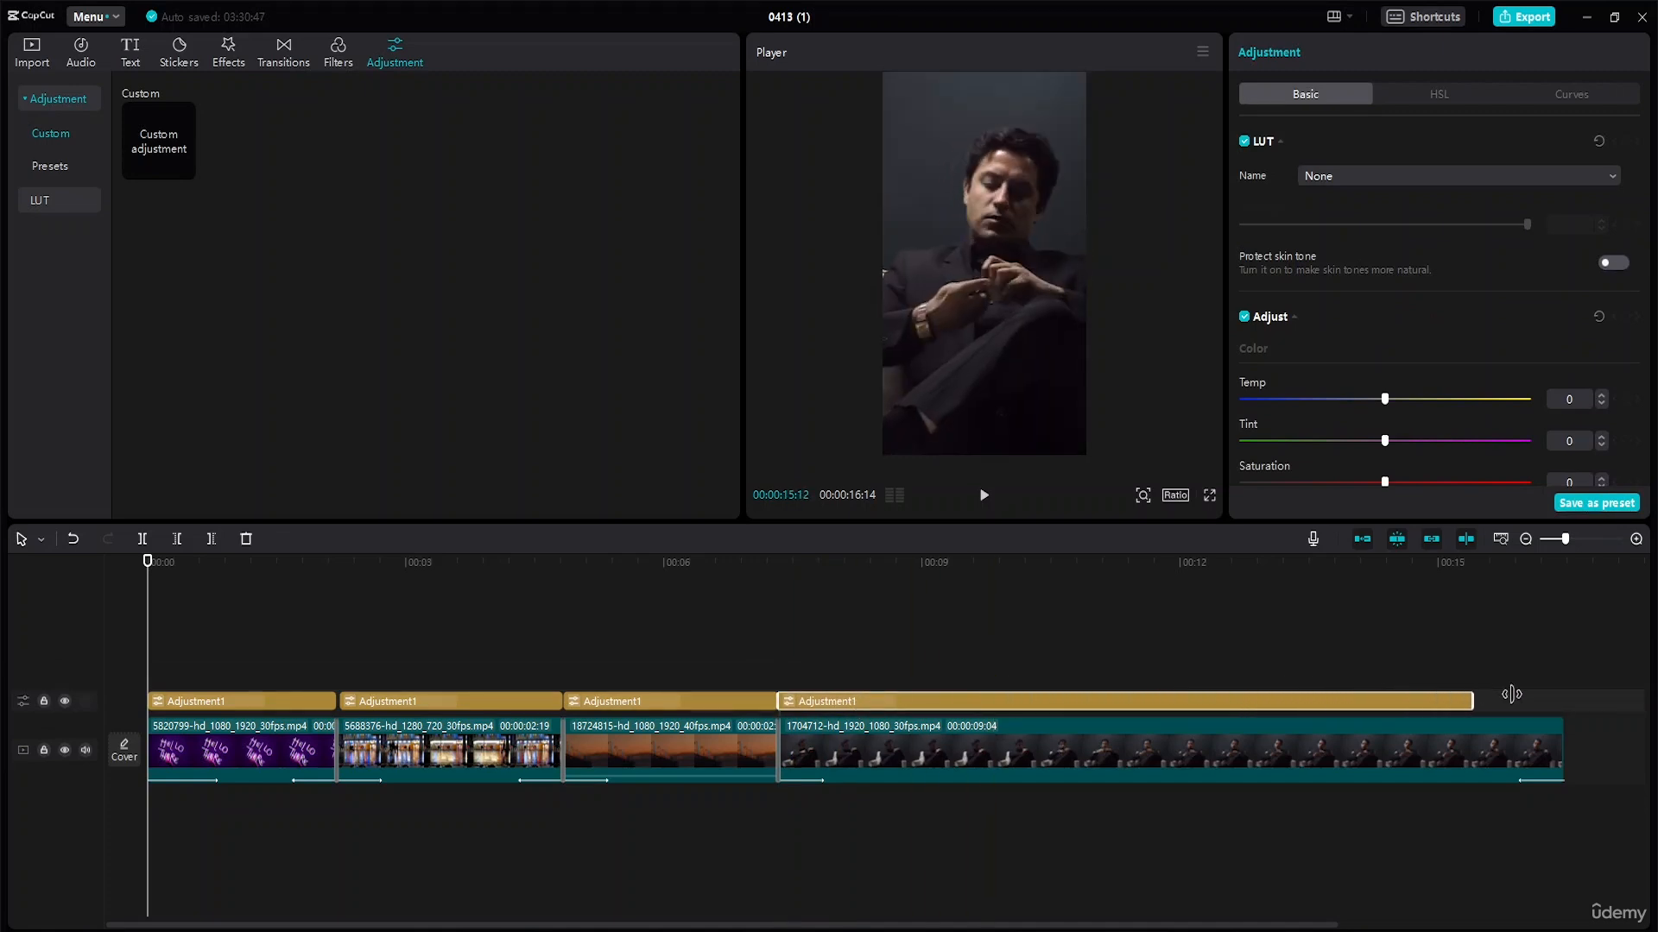
{"action": "left_click_drag", "start_coordinate": [1511, 694], "coordinate": [1570, 697]}
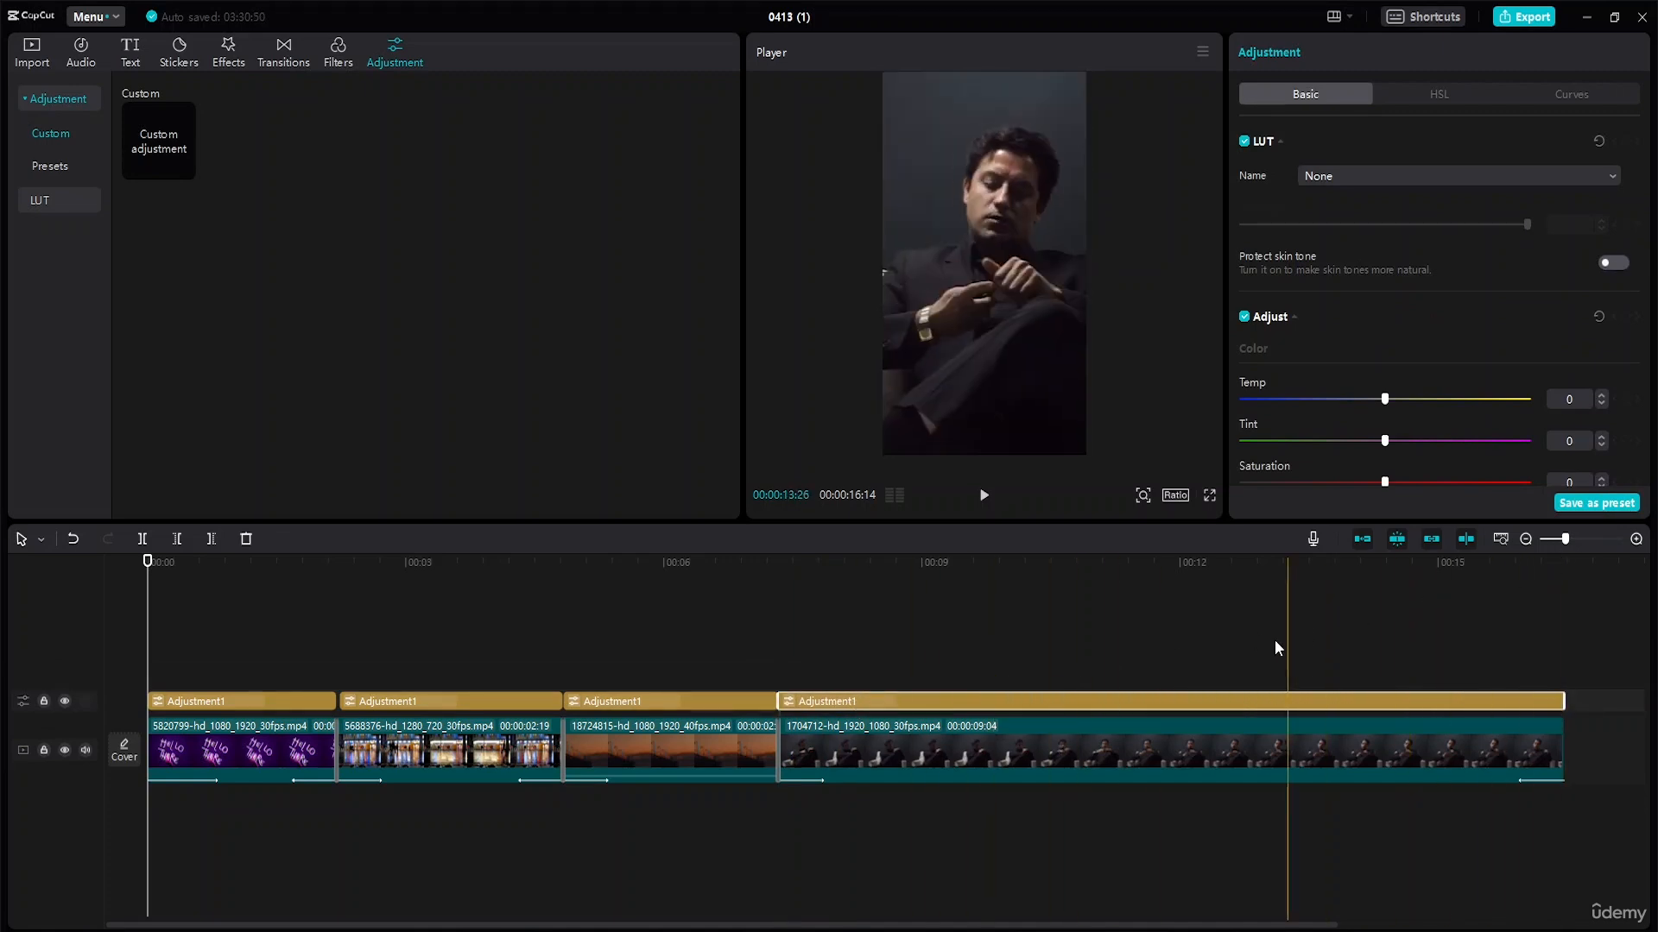
Step: Try to place the Shake II transition between the adjustment layers above the neon and street clips
{"action": "left_click", "coordinate": [291, 702]}
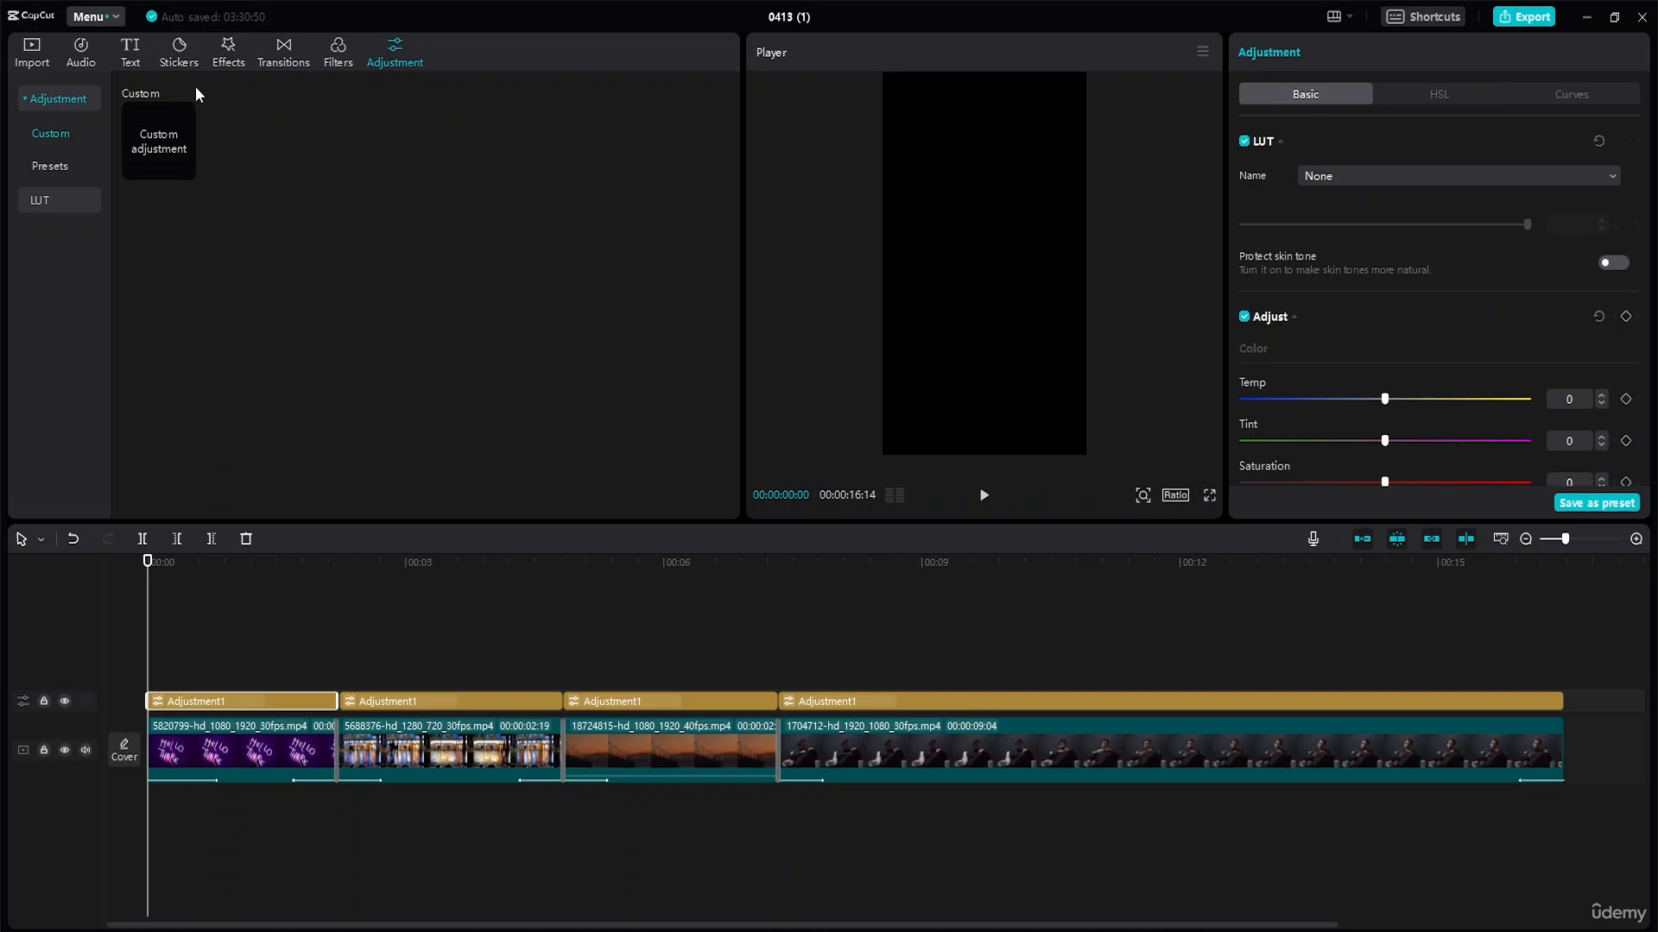
{"action": "left_click", "coordinate": [278, 64]}
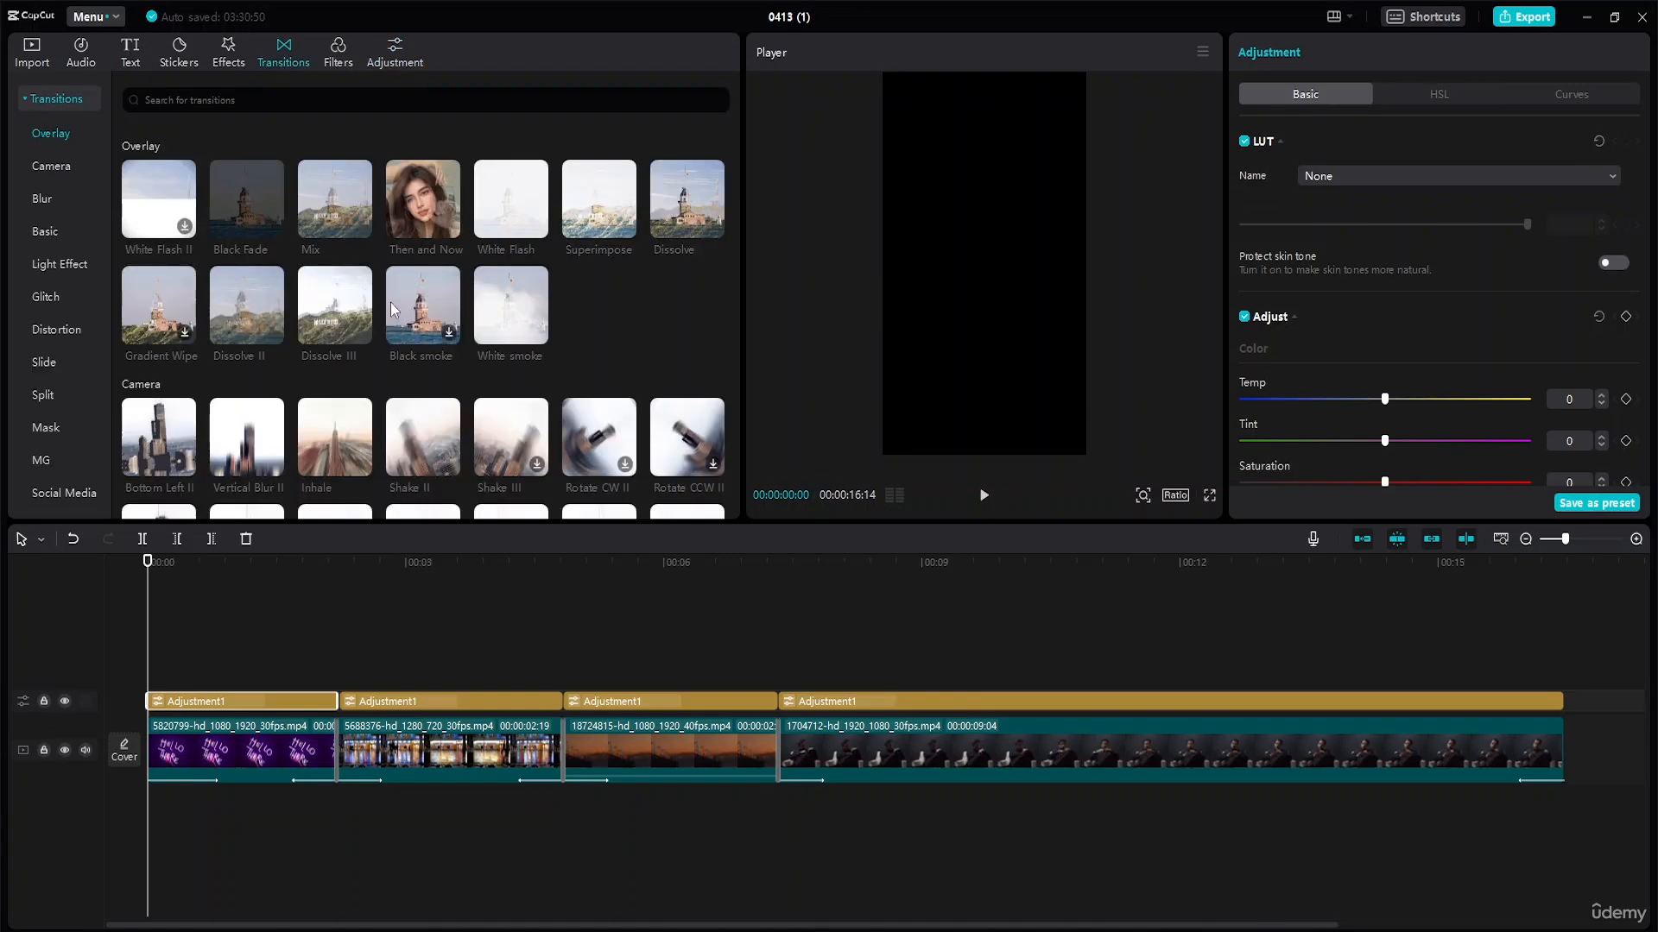
{"action": "scroll", "coordinate": [391, 302], "scroll_direction": "down", "scroll_amount": 2}
{"action": "left_click_drag", "start_coordinate": [431, 376], "coordinate": [309, 685]}
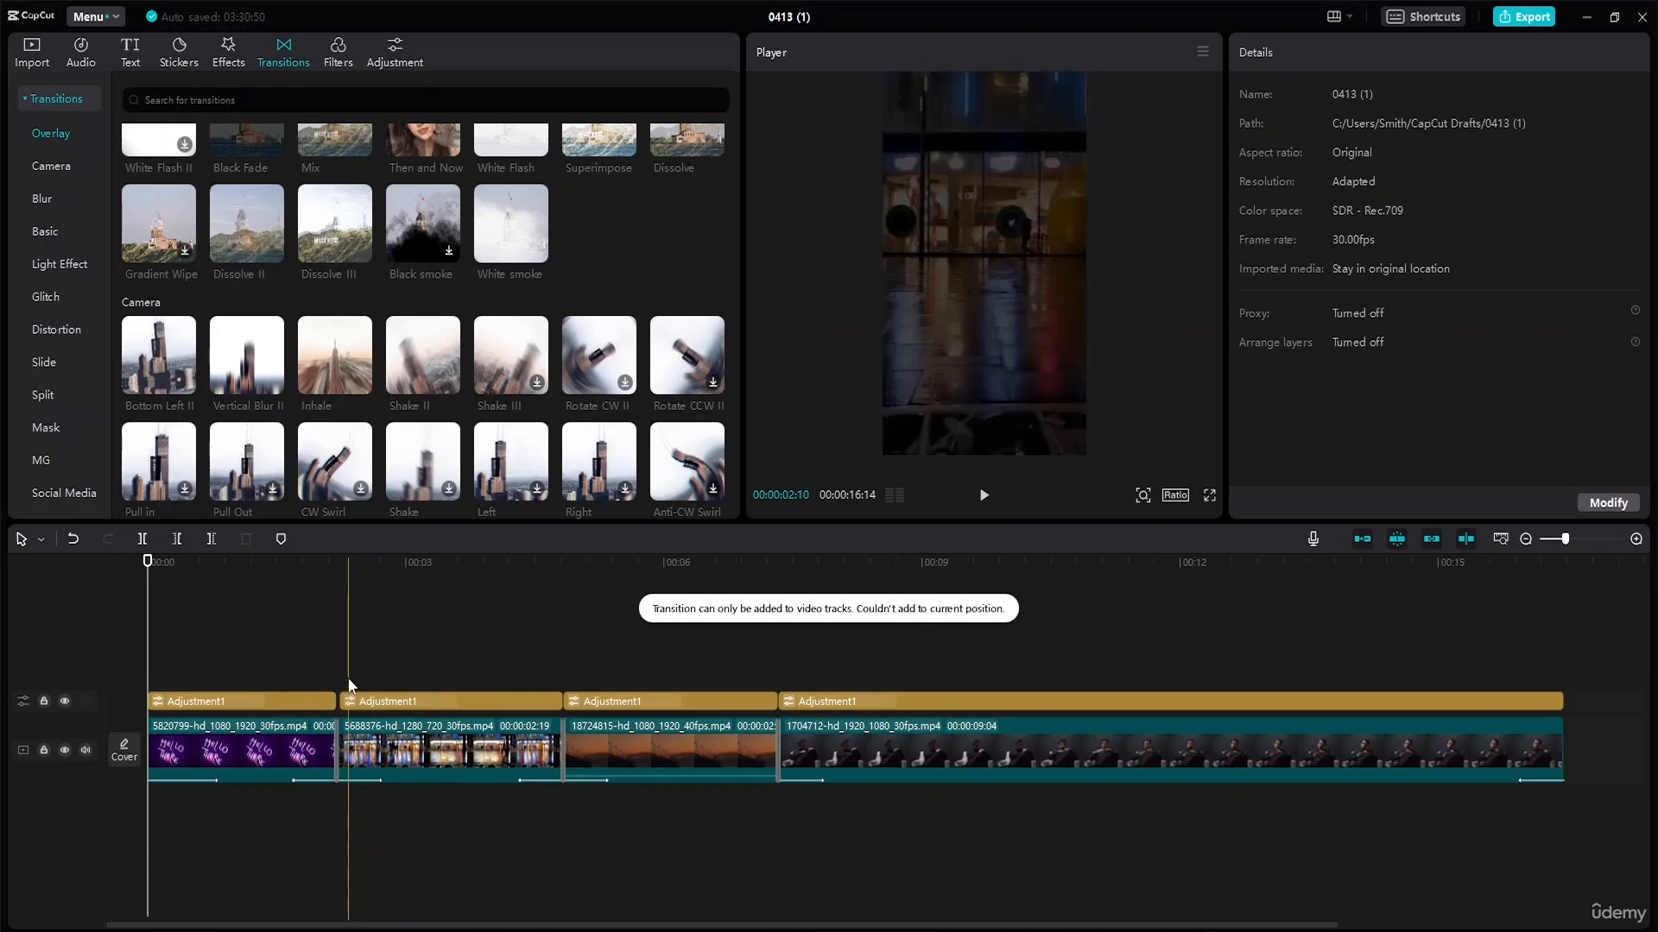
Step: Extend the first adjustment layer until it meets the layer above the street clip
{"action": "scroll", "coordinate": [351, 674], "scroll_direction": "up", "scroll_amount": 4}
{"action": "left_click", "coordinate": [311, 701]}
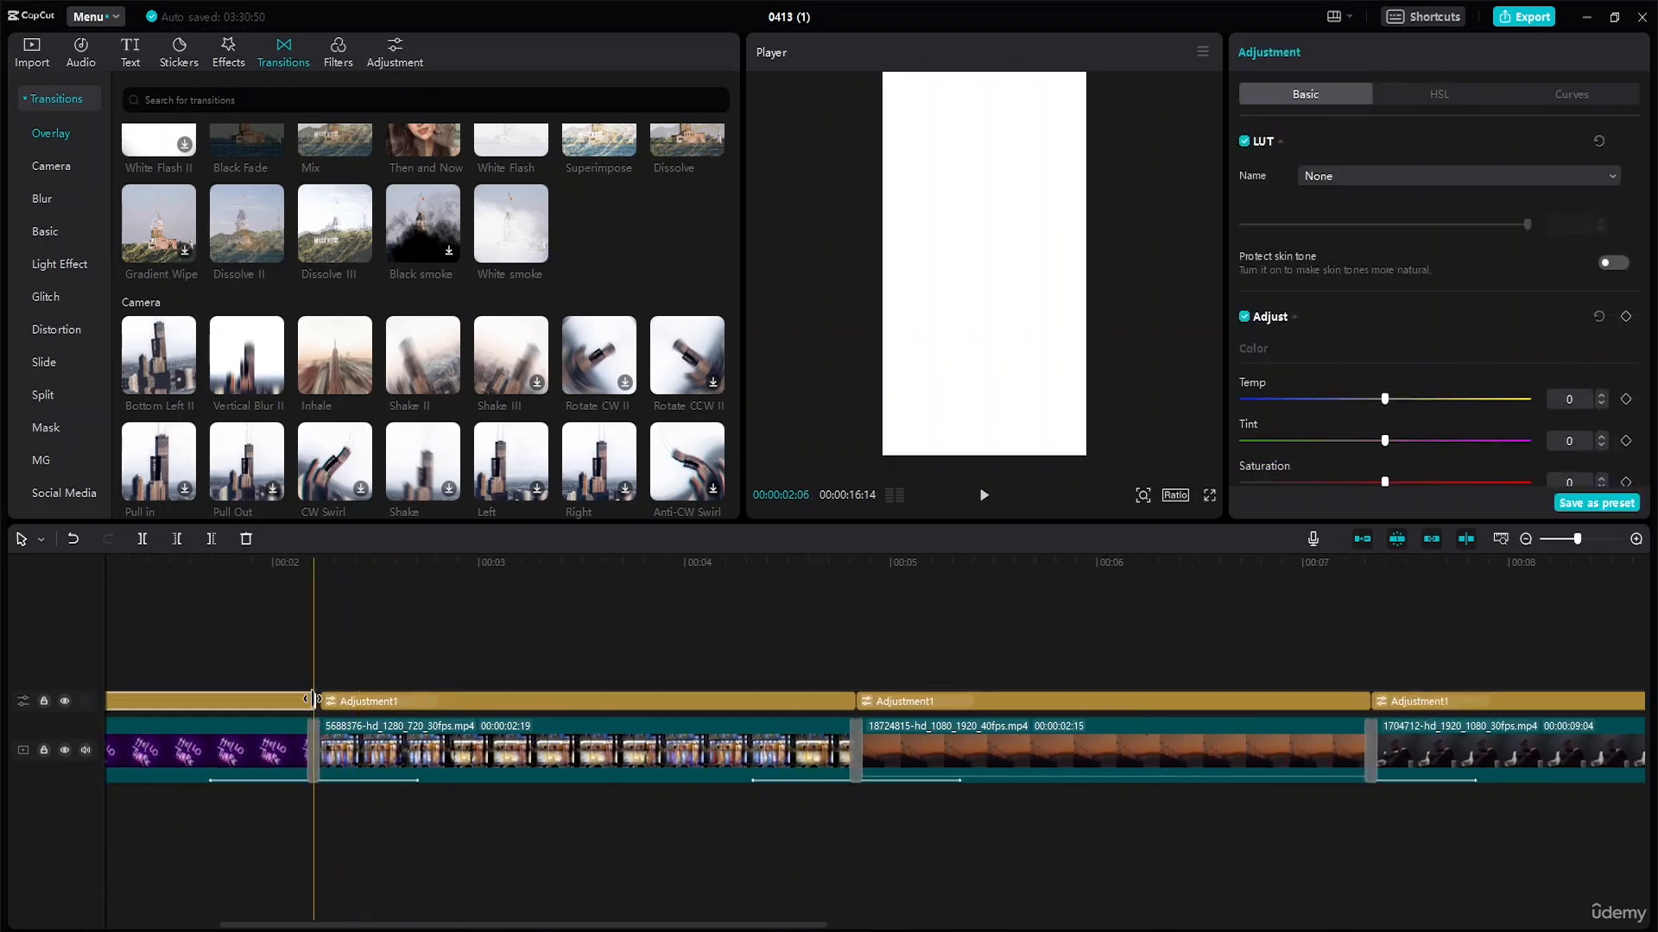
{"action": "left_click_drag", "start_coordinate": [312, 699], "coordinate": [320, 697]}
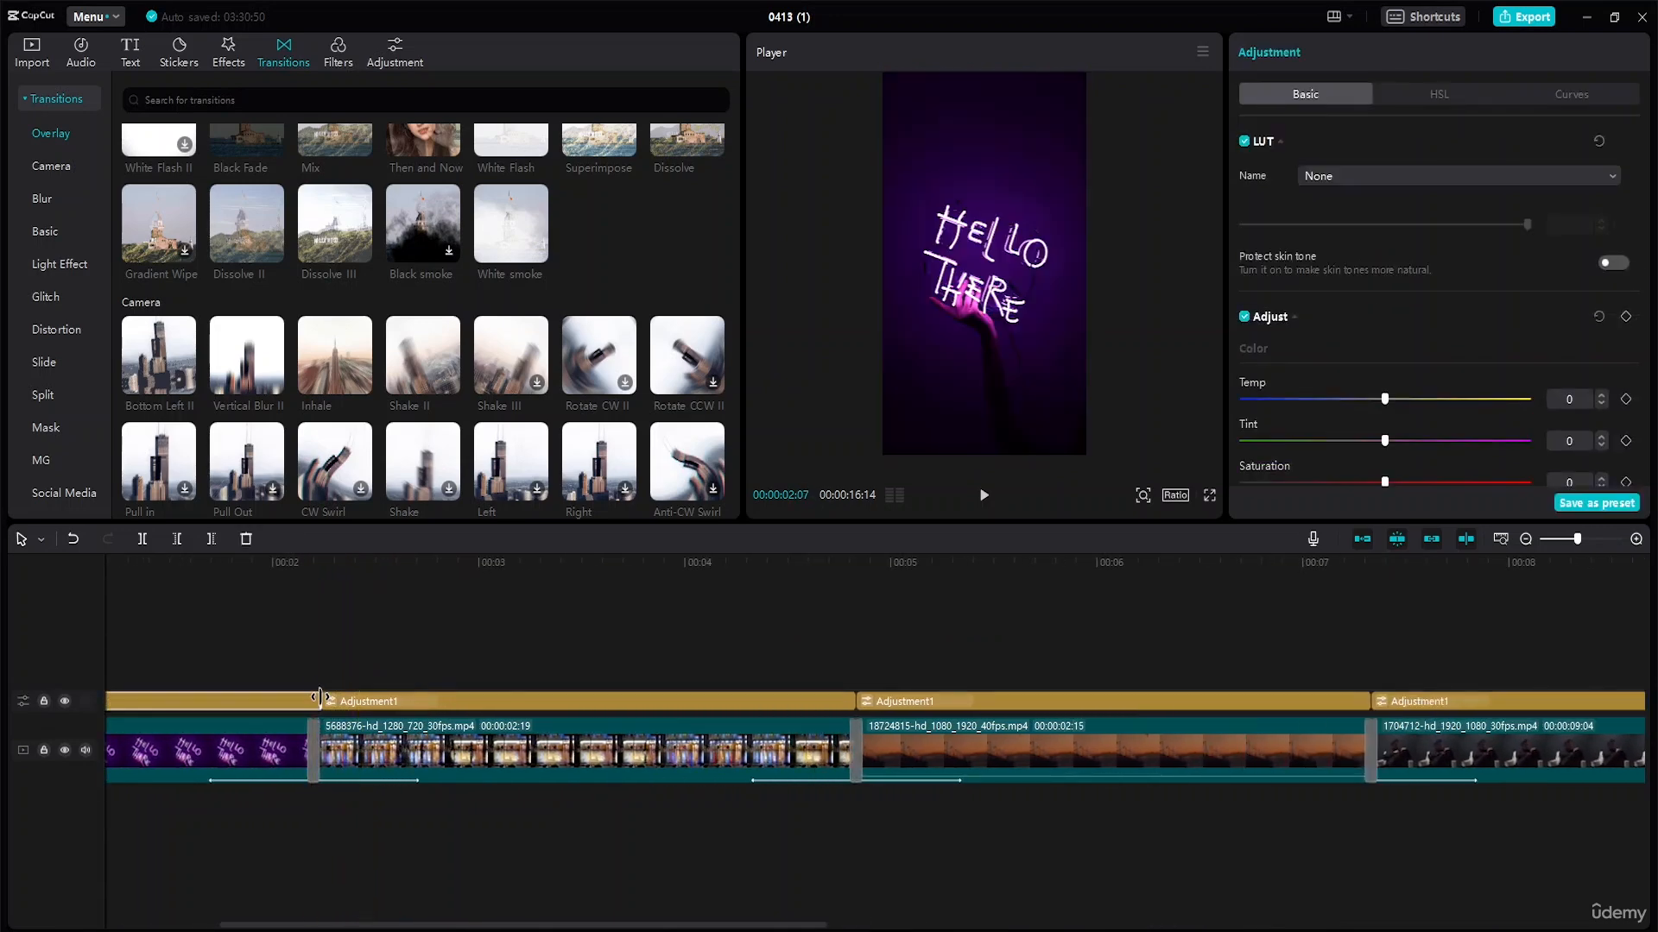
{"action": "left_click", "coordinate": [252, 749]}
Step: Delete all four adjustment layers from the timeline
{"action": "left_click", "coordinate": [276, 703]}
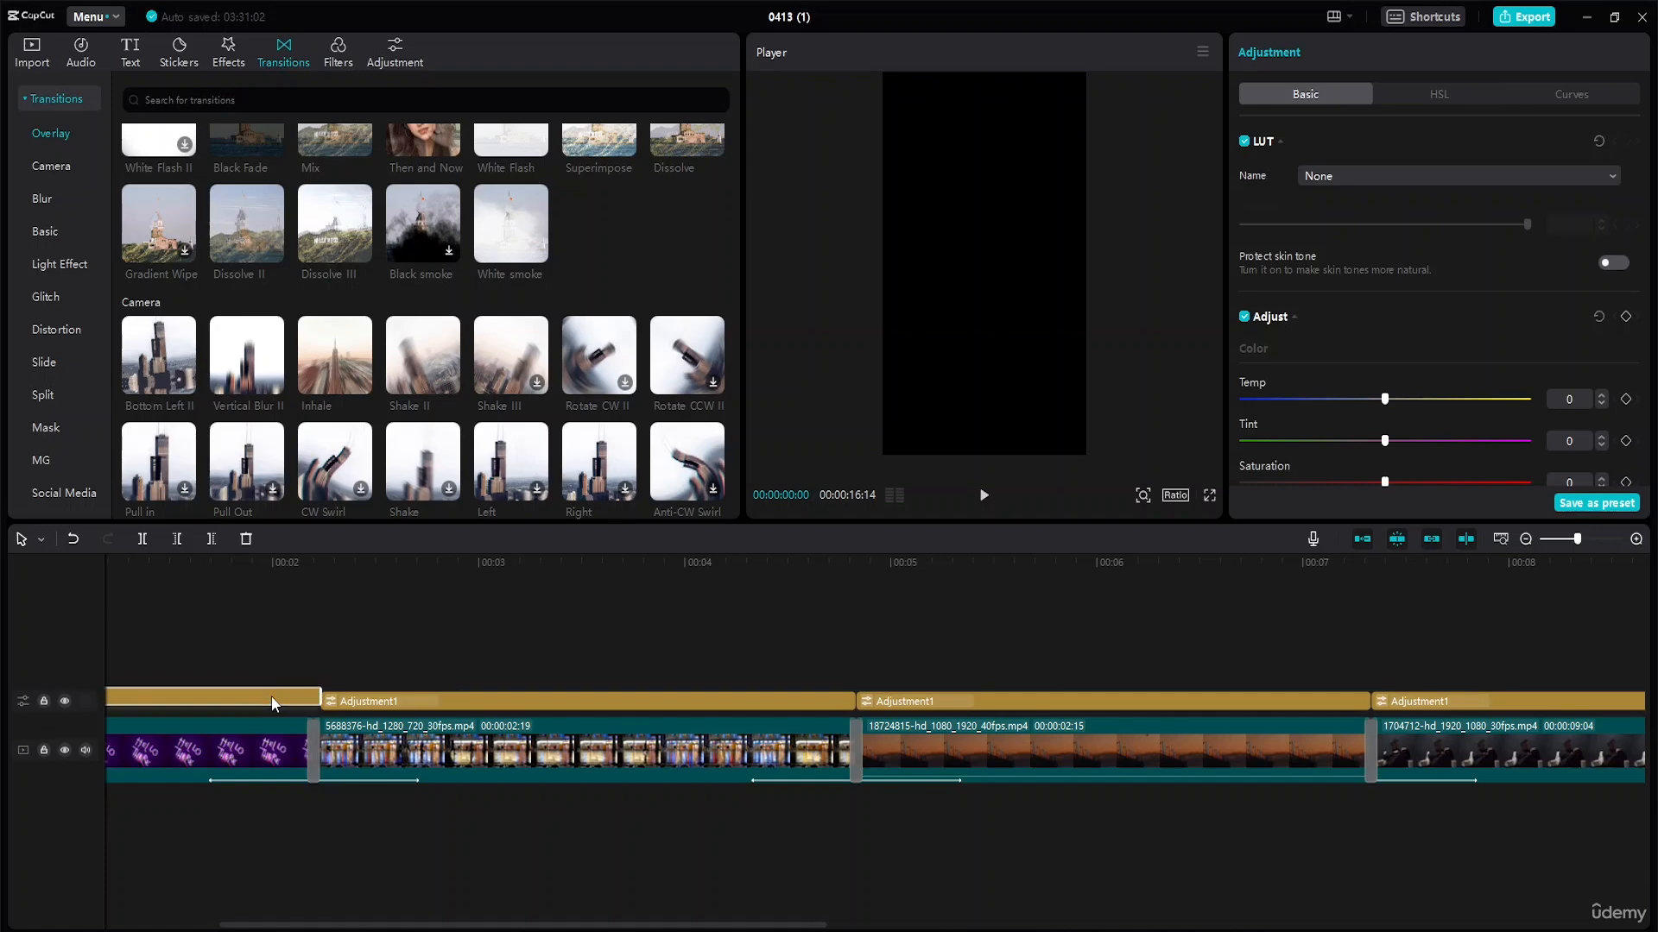
{"action": "key", "text": "Delete"}
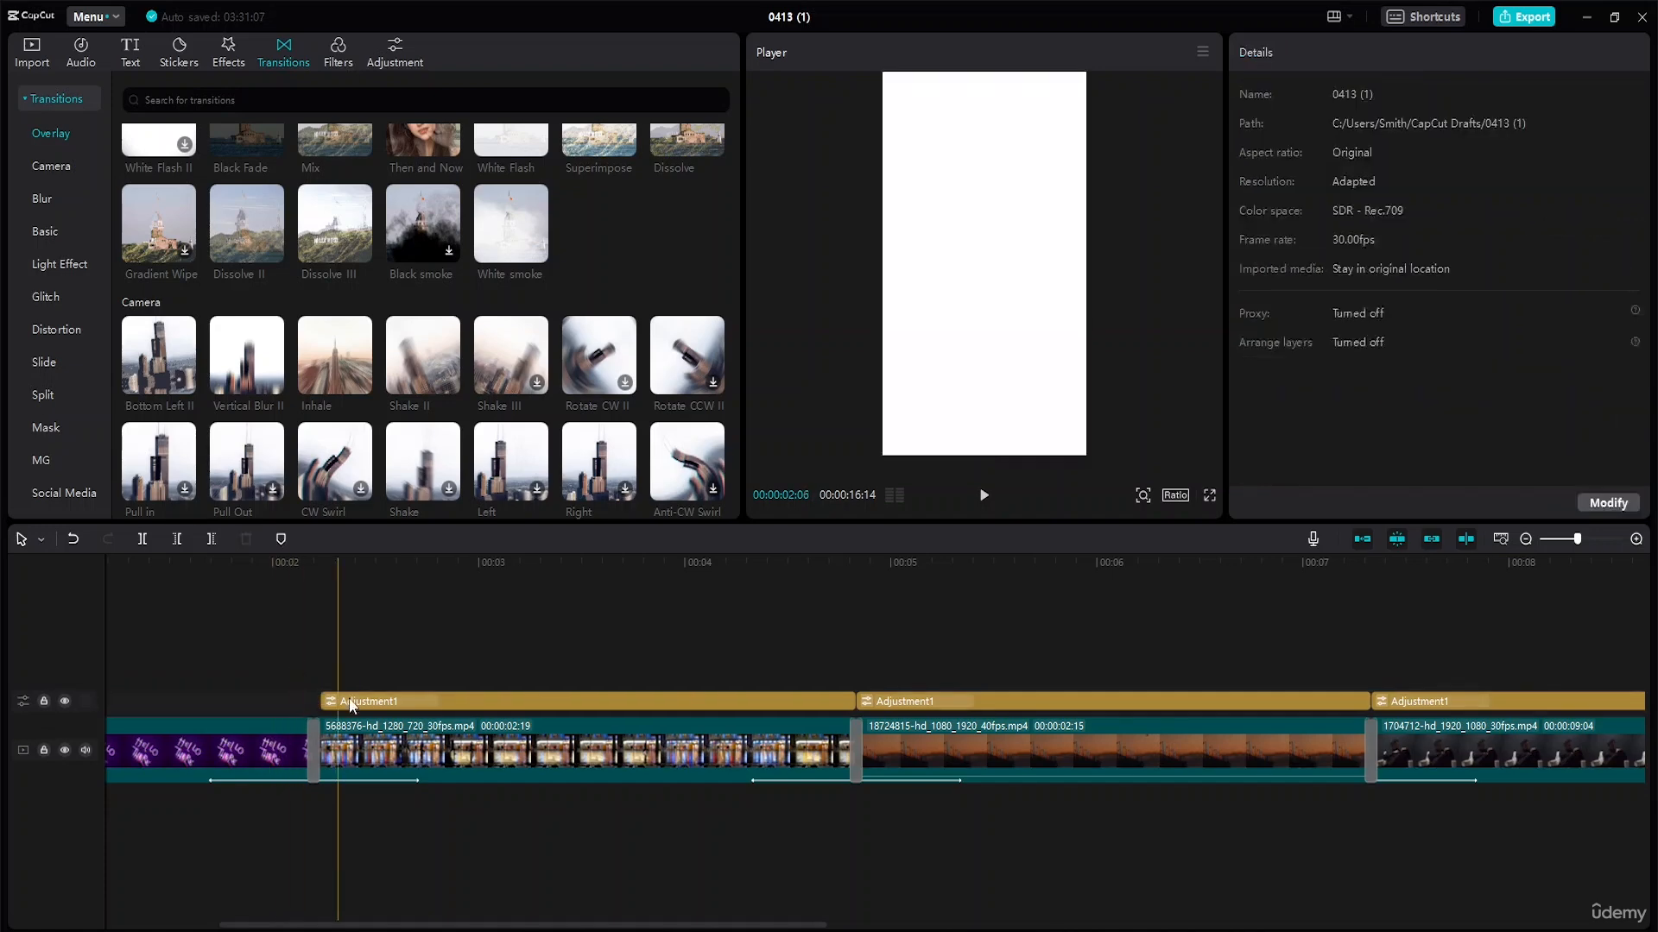
{"action": "left_click", "coordinate": [407, 701]}
{"action": "key", "text": "Delete"}
{"action": "left_click", "coordinate": [975, 701]}
{"action": "key", "text": "Delete"}
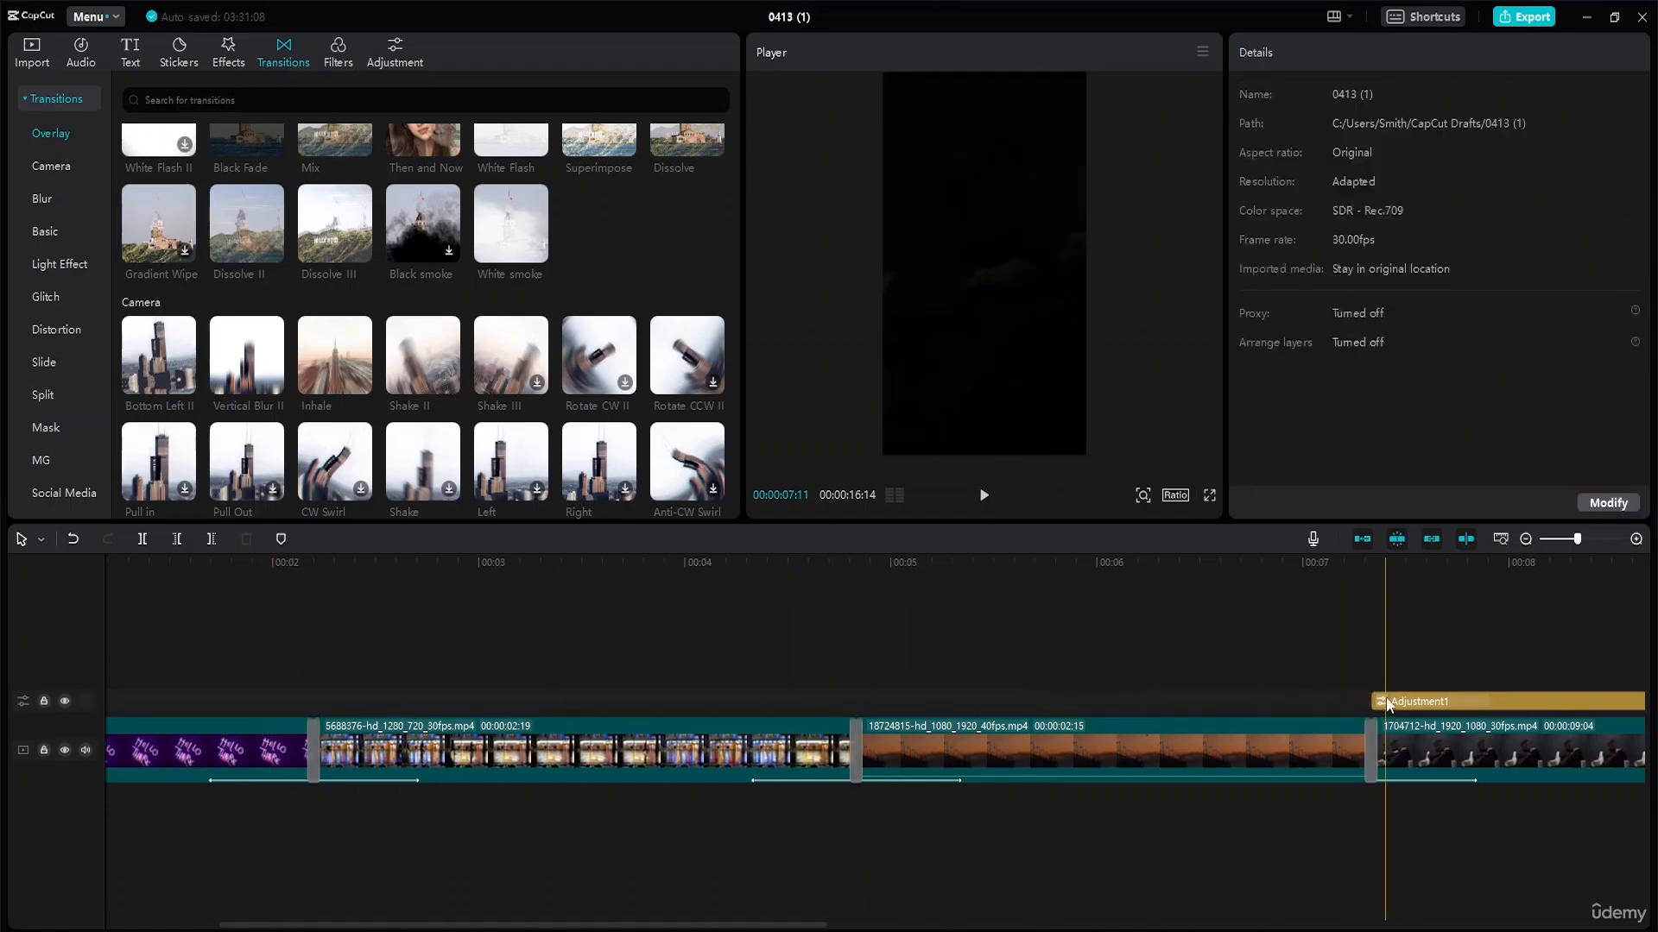
{"action": "left_click", "coordinate": [1389, 702]}
{"action": "key", "text": "Delete"}
Step: Place a copy of the 5820799 neon clip on a new track above the original, starting at 00:00
{"action": "left_click", "coordinate": [228, 749]}
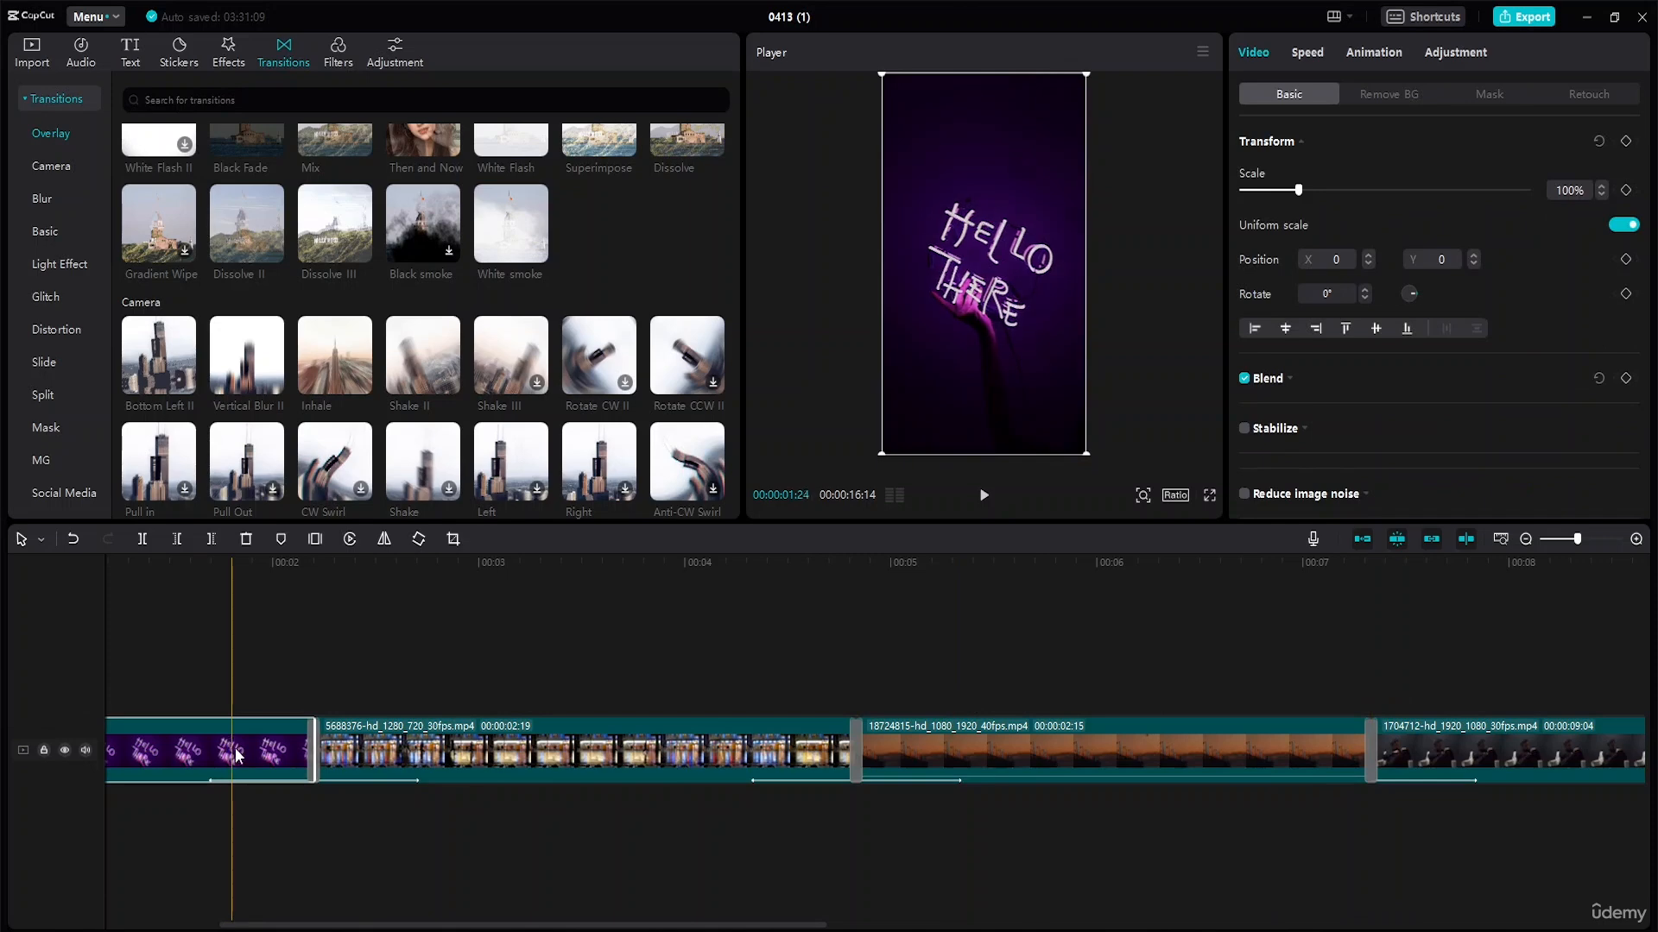
{"action": "key", "text": "ctrl+c"}
{"action": "key", "text": "ctrl+v"}
{"action": "left_click_drag", "start_coordinate": [365, 699], "coordinate": [3, 700]}
Step: Copy the 5688376 street clip onto the upper track, directly after the neon clip copy
{"action": "left_click", "coordinate": [708, 751]}
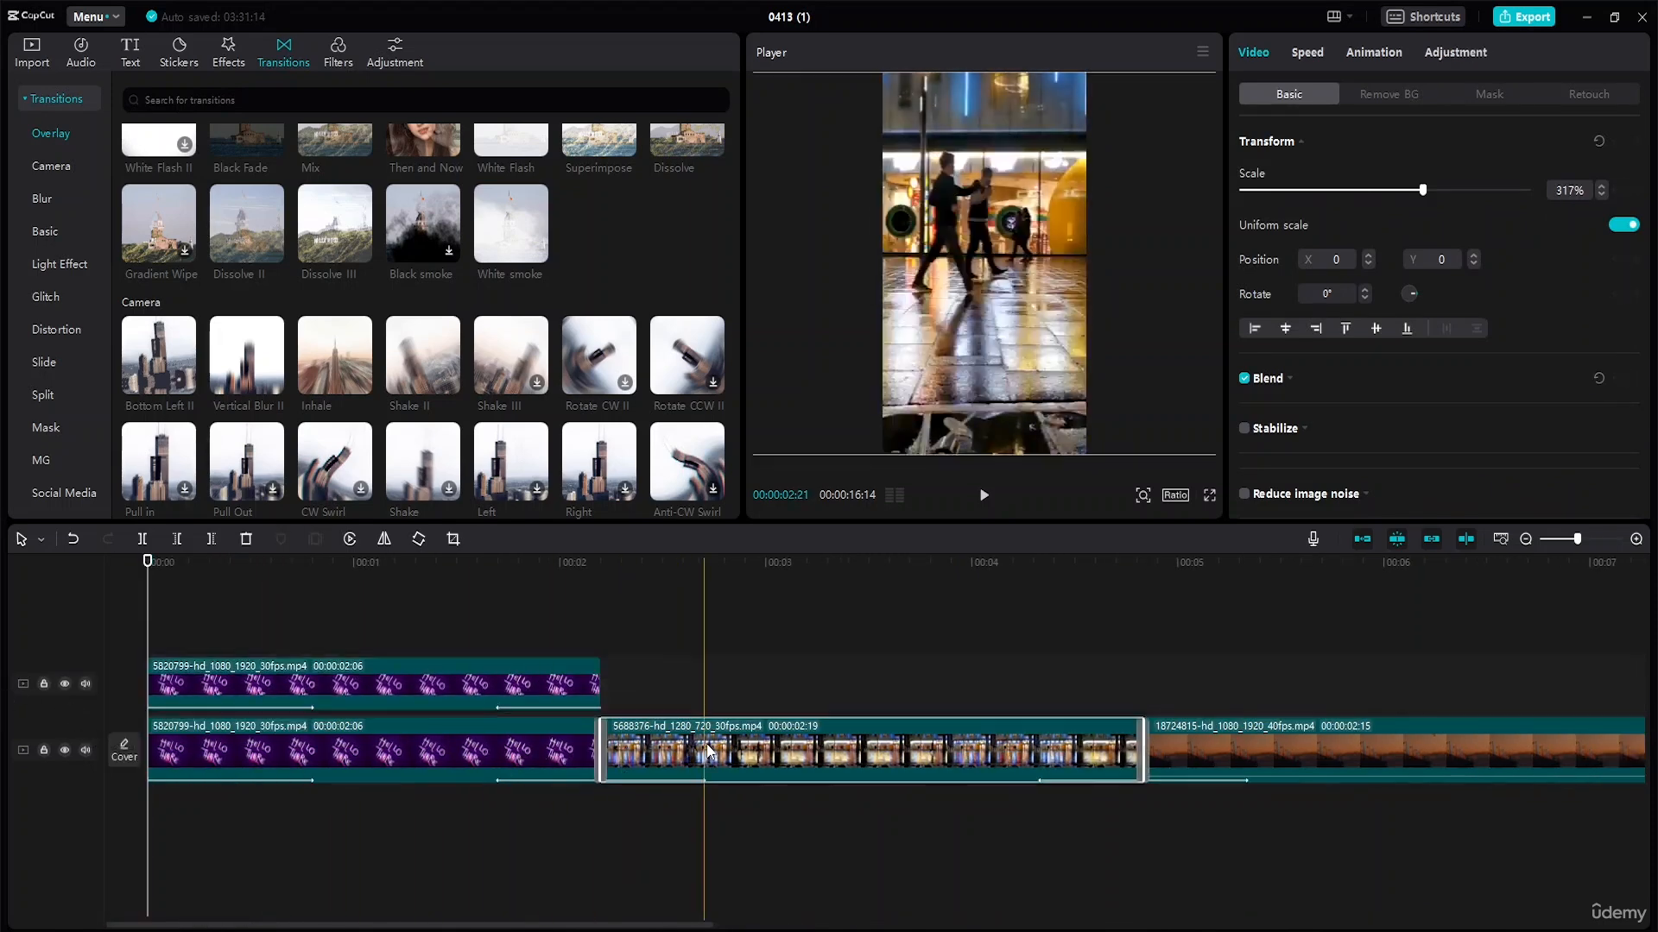
{"action": "key", "text": "ctrl+c"}
{"action": "key", "text": "ctrl+v"}
{"action": "left_click_drag", "start_coordinate": [958, 687], "coordinate": [862, 685]}
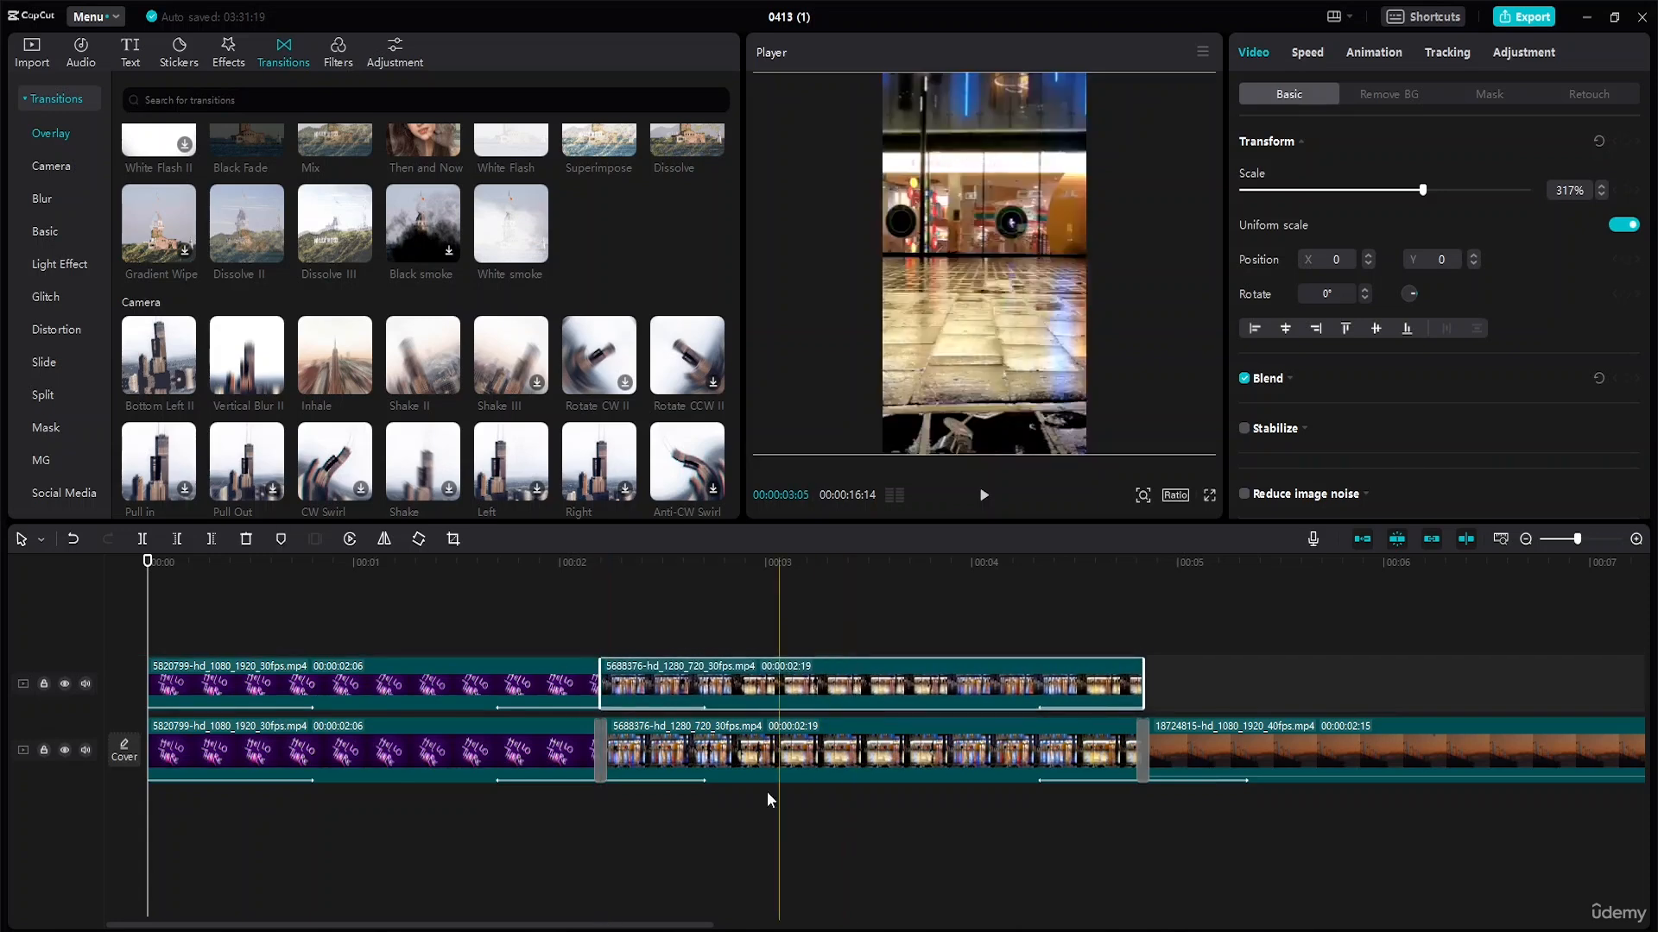
Step: Copy the 18724815 sunset clip onto the upper track, directly after the street clip copy
{"action": "left_click_drag", "start_coordinate": [715, 926], "coordinate": [900, 925]}
{"action": "left_click", "coordinate": [888, 746]}
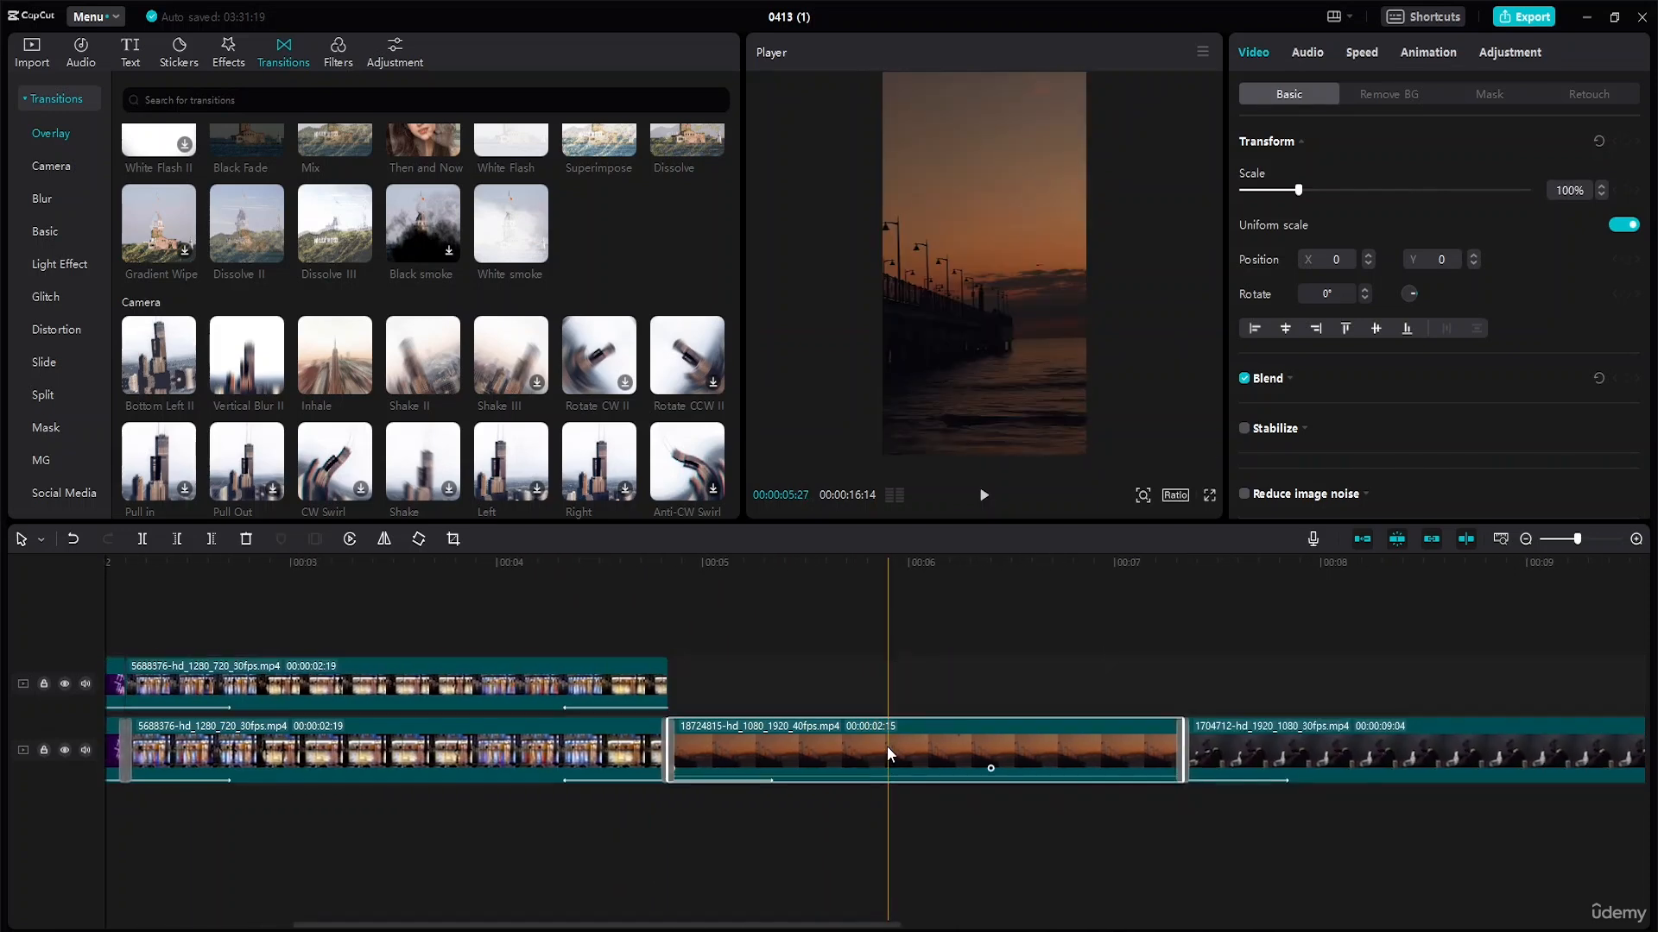
{"action": "key", "text": "ctrl+c"}
{"action": "key", "text": "ctrl+v"}
{"action": "left_click_drag", "start_coordinate": [972, 678], "coordinate": [801, 671]}
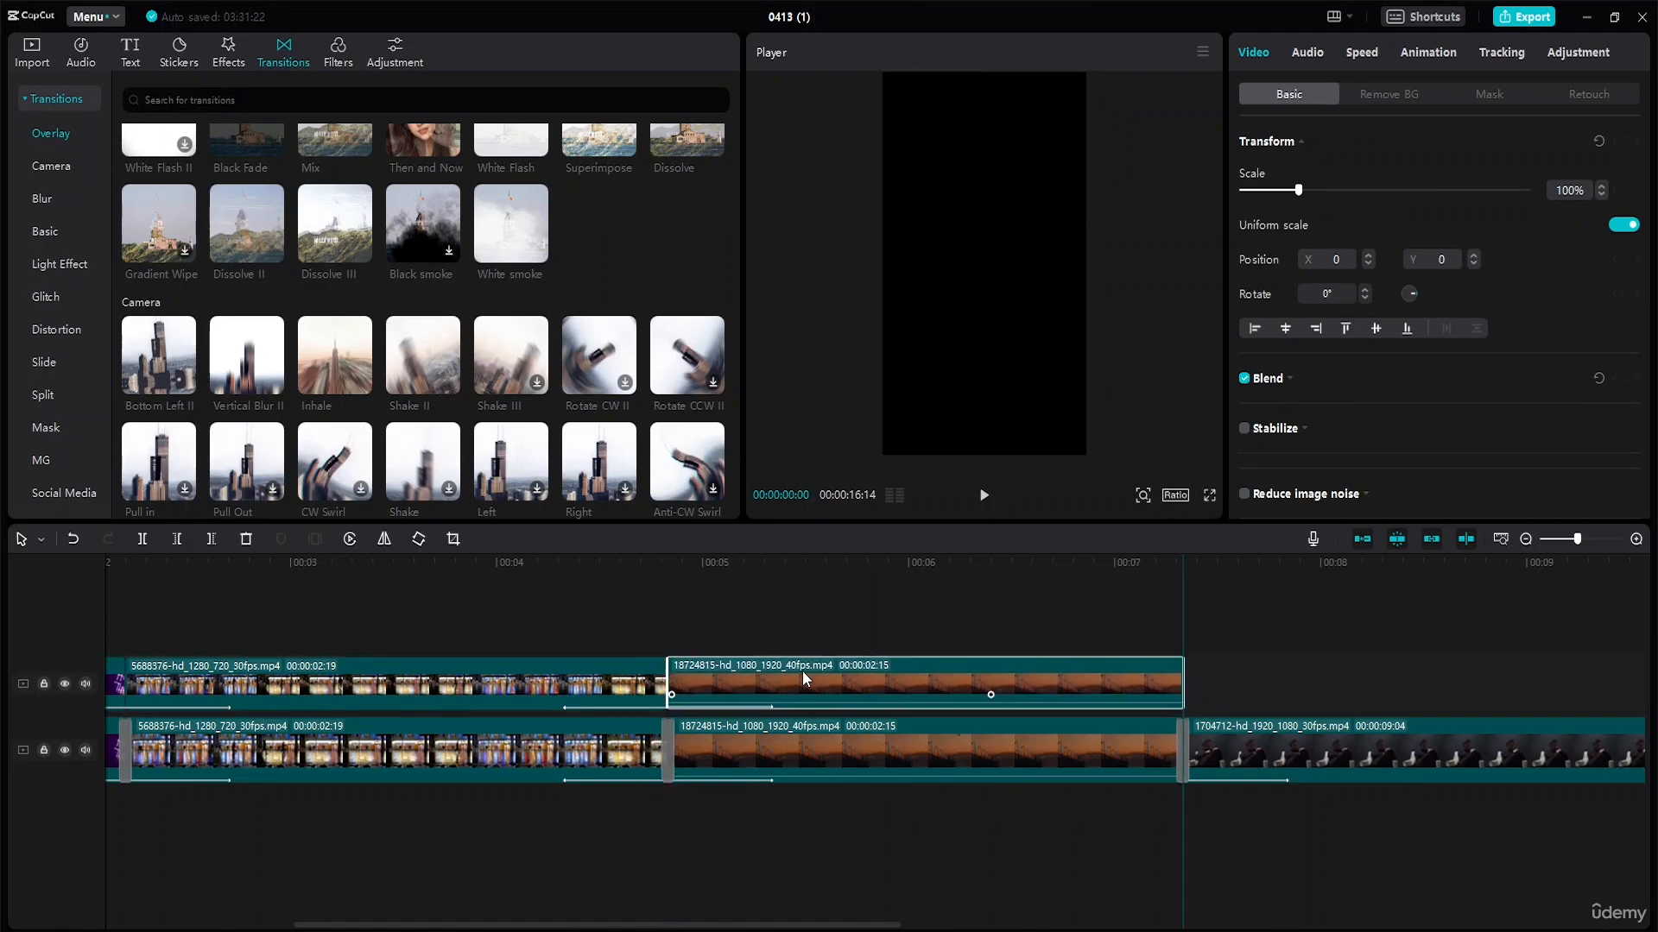
Step: Copy the 1704712 clip onto the upper track, directly after the sunset clip copy
{"action": "left_click", "coordinate": [1302, 760]}
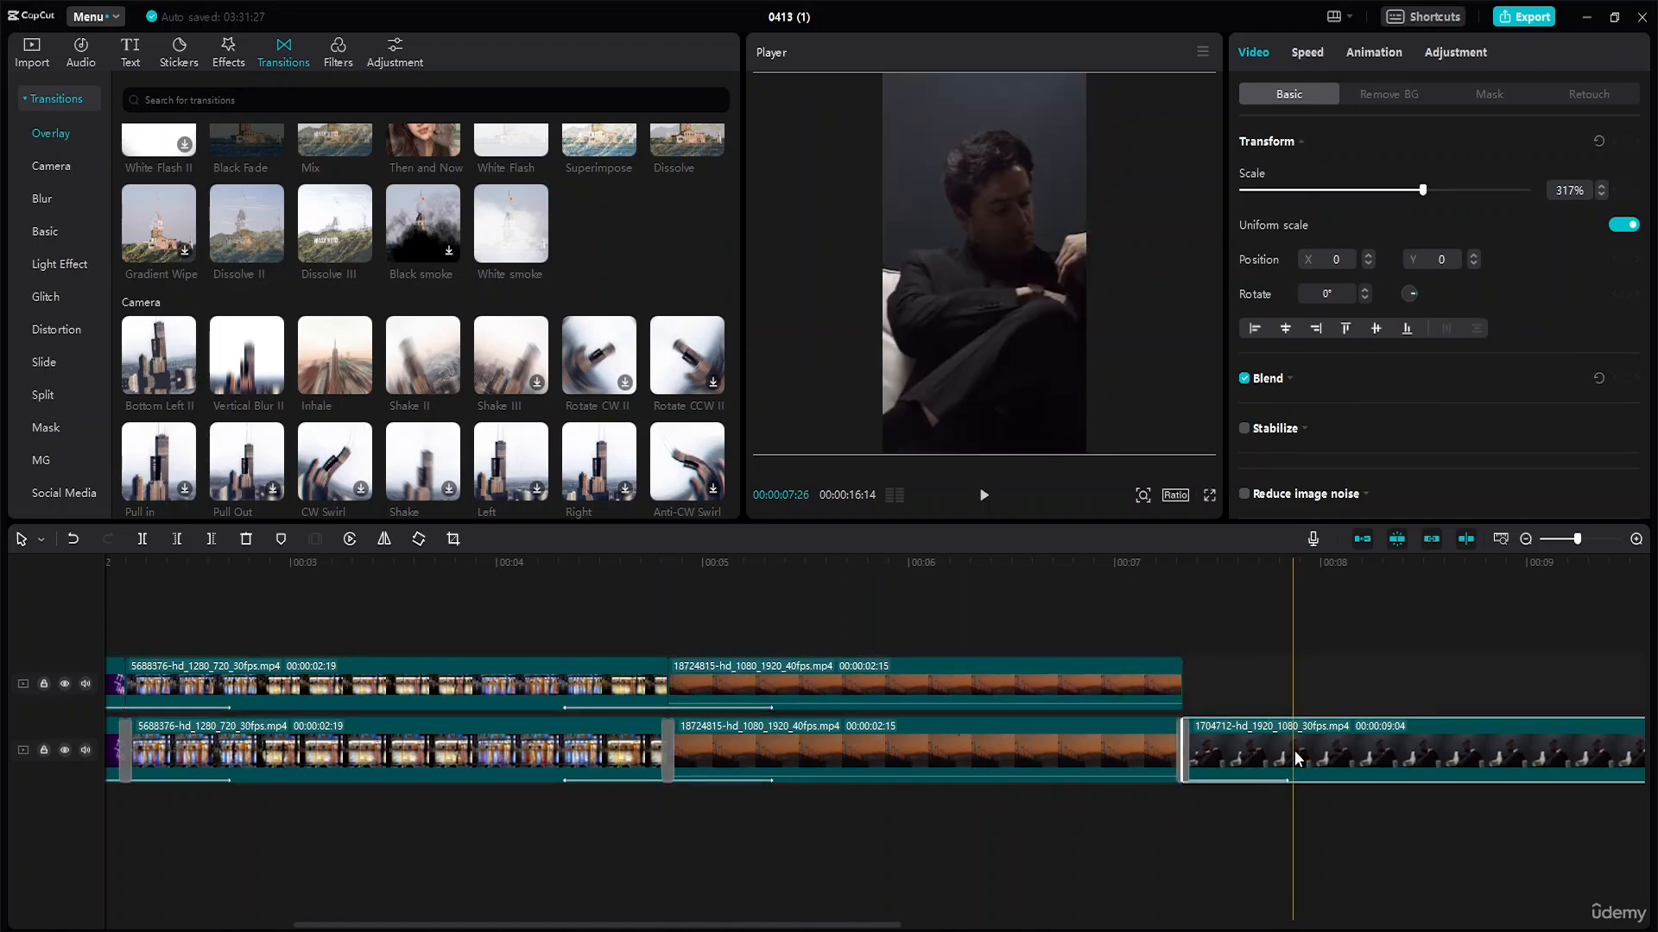
{"action": "key", "text": "ctrl+c"}
{"action": "key", "text": "ctrl+v"}
{"action": "left_click_drag", "start_coordinate": [1411, 682], "coordinate": [1299, 701]}
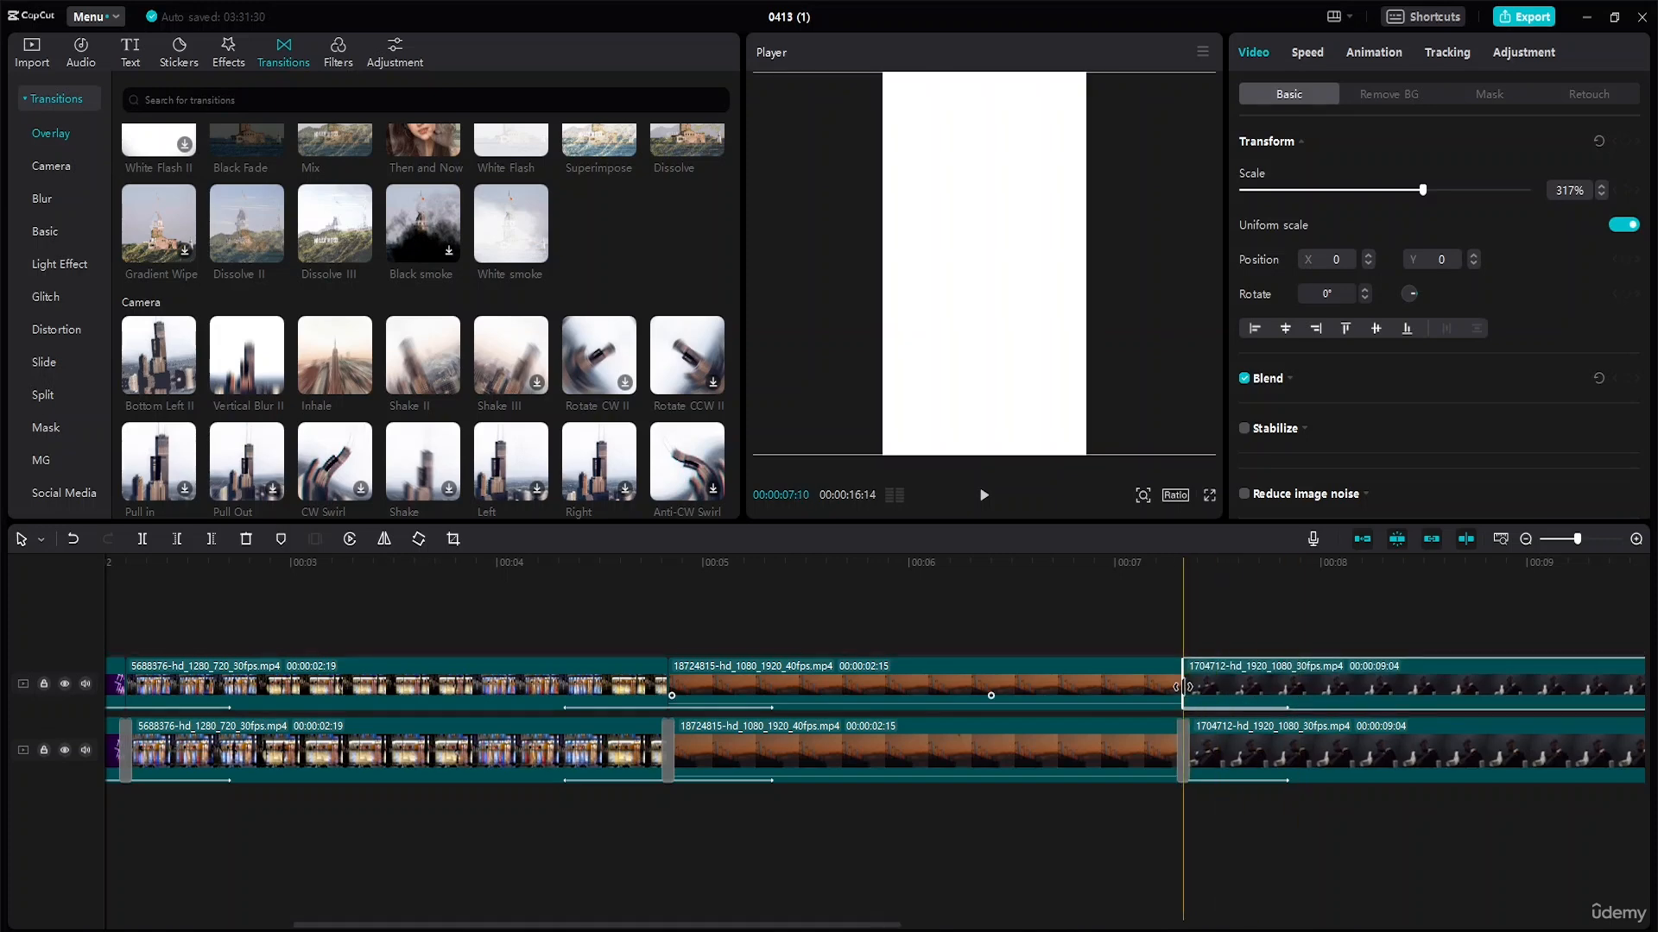
Step: Trim the start of the upper 1704712 copy to a duration of 00:00:09:02, leaving a small gap before it
{"action": "left_click_drag", "start_coordinate": [1183, 687], "coordinate": [1244, 686]}
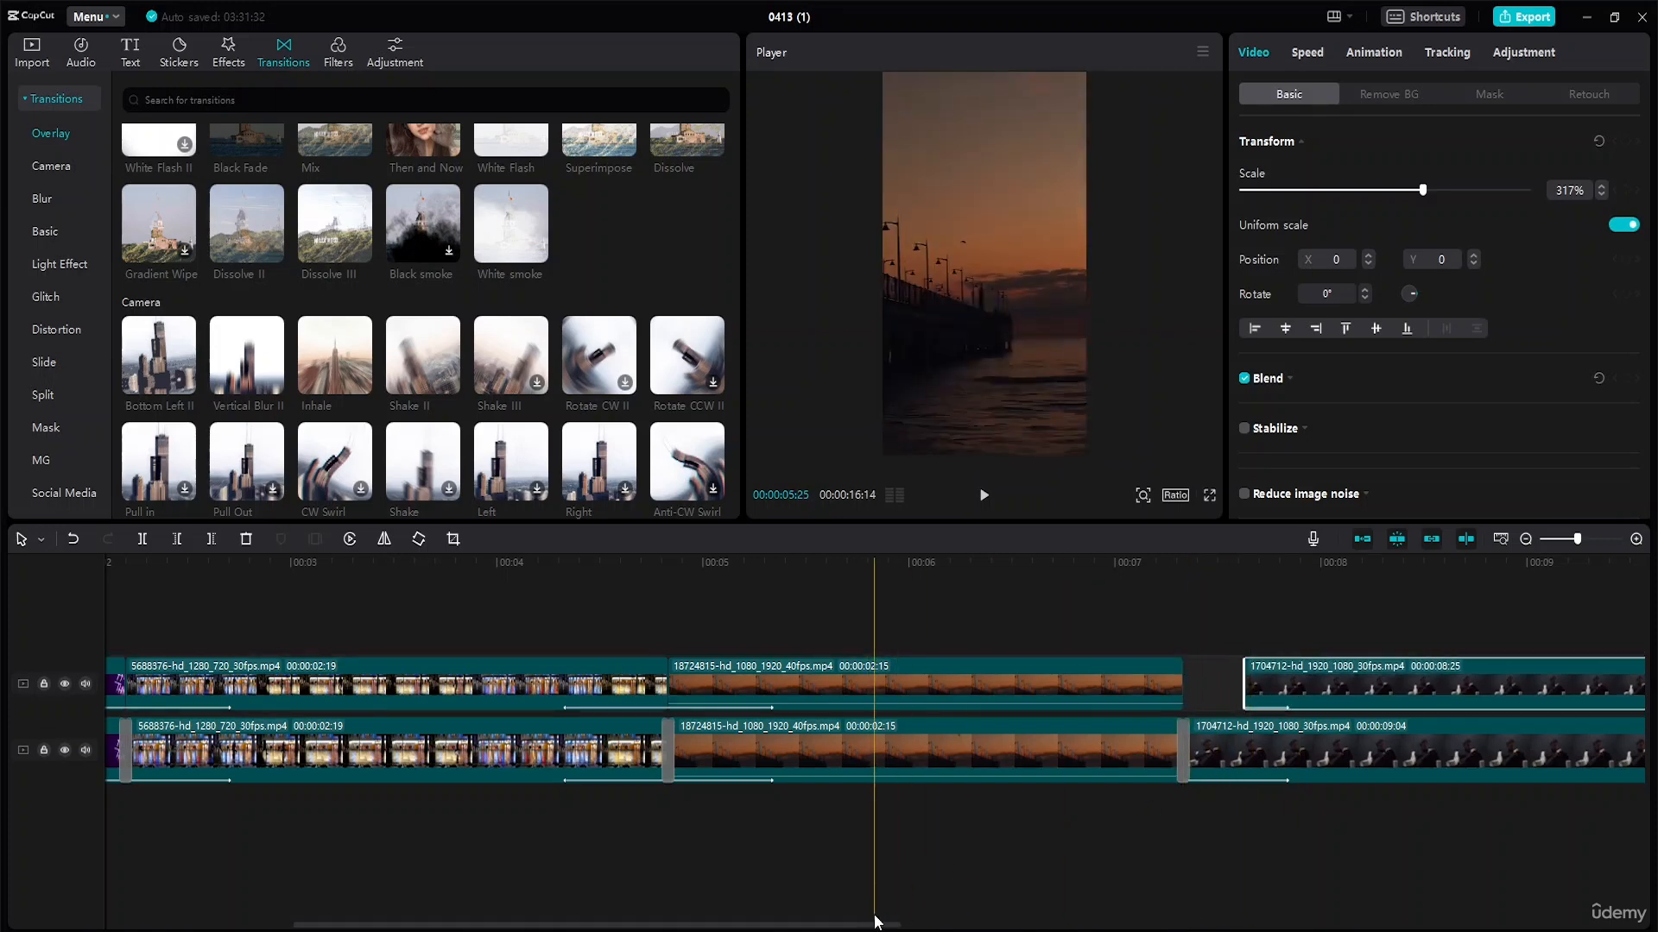
{"action": "left_click", "coordinate": [984, 920]}
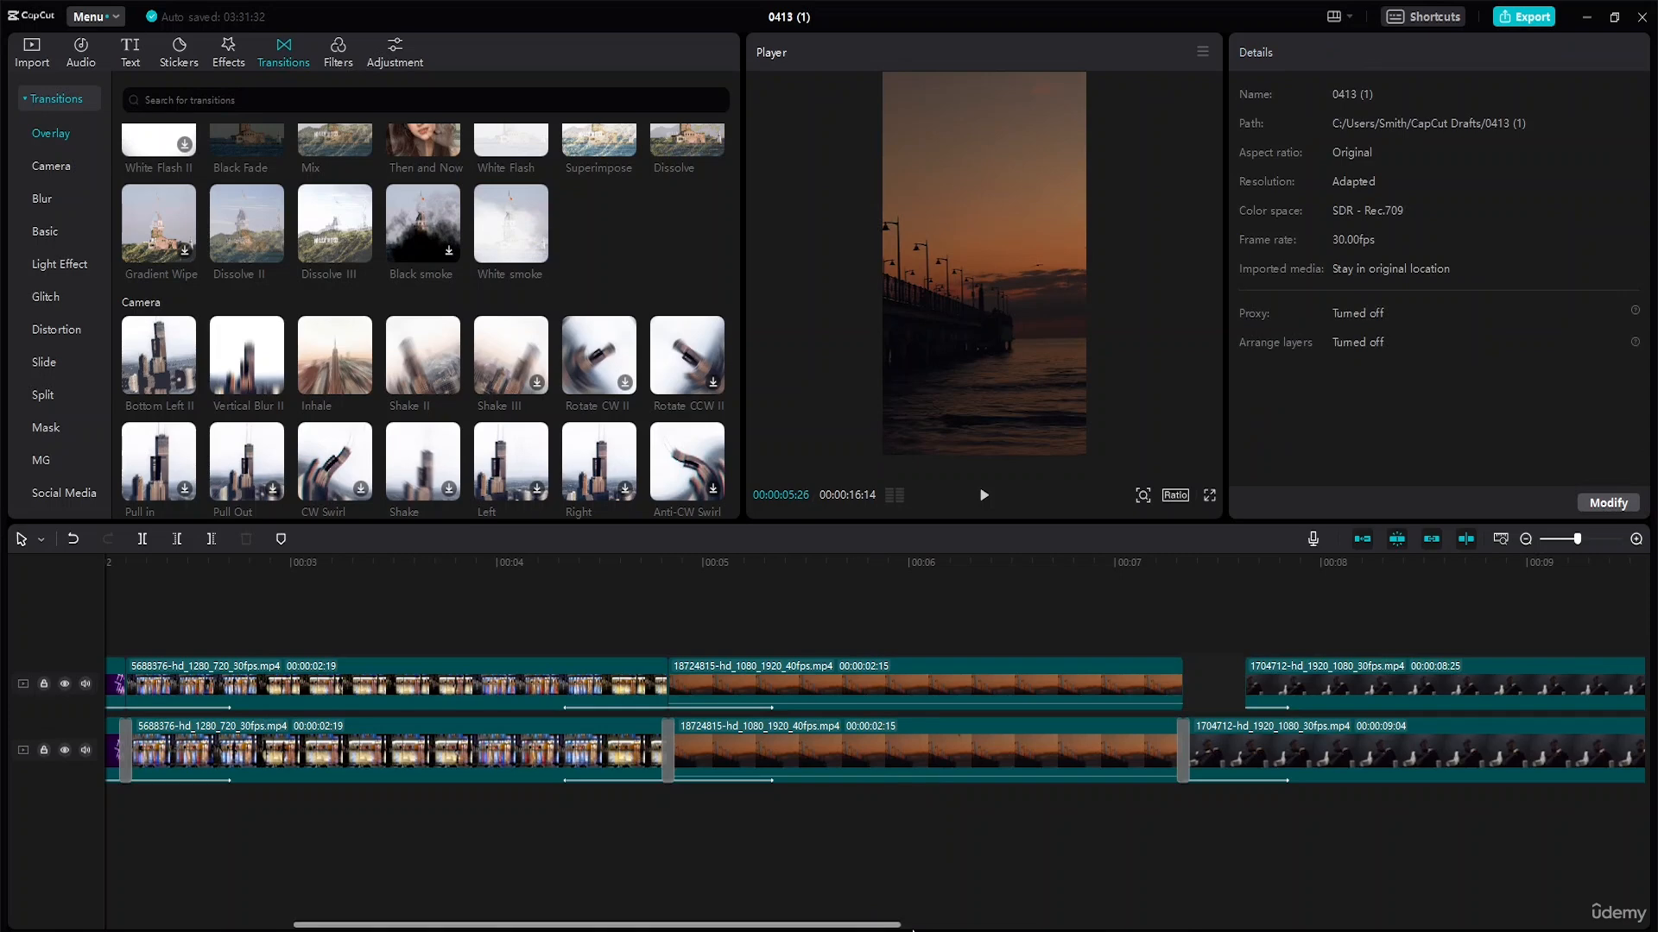
{"action": "left_click_drag", "start_coordinate": [893, 928], "coordinate": [1083, 922]}
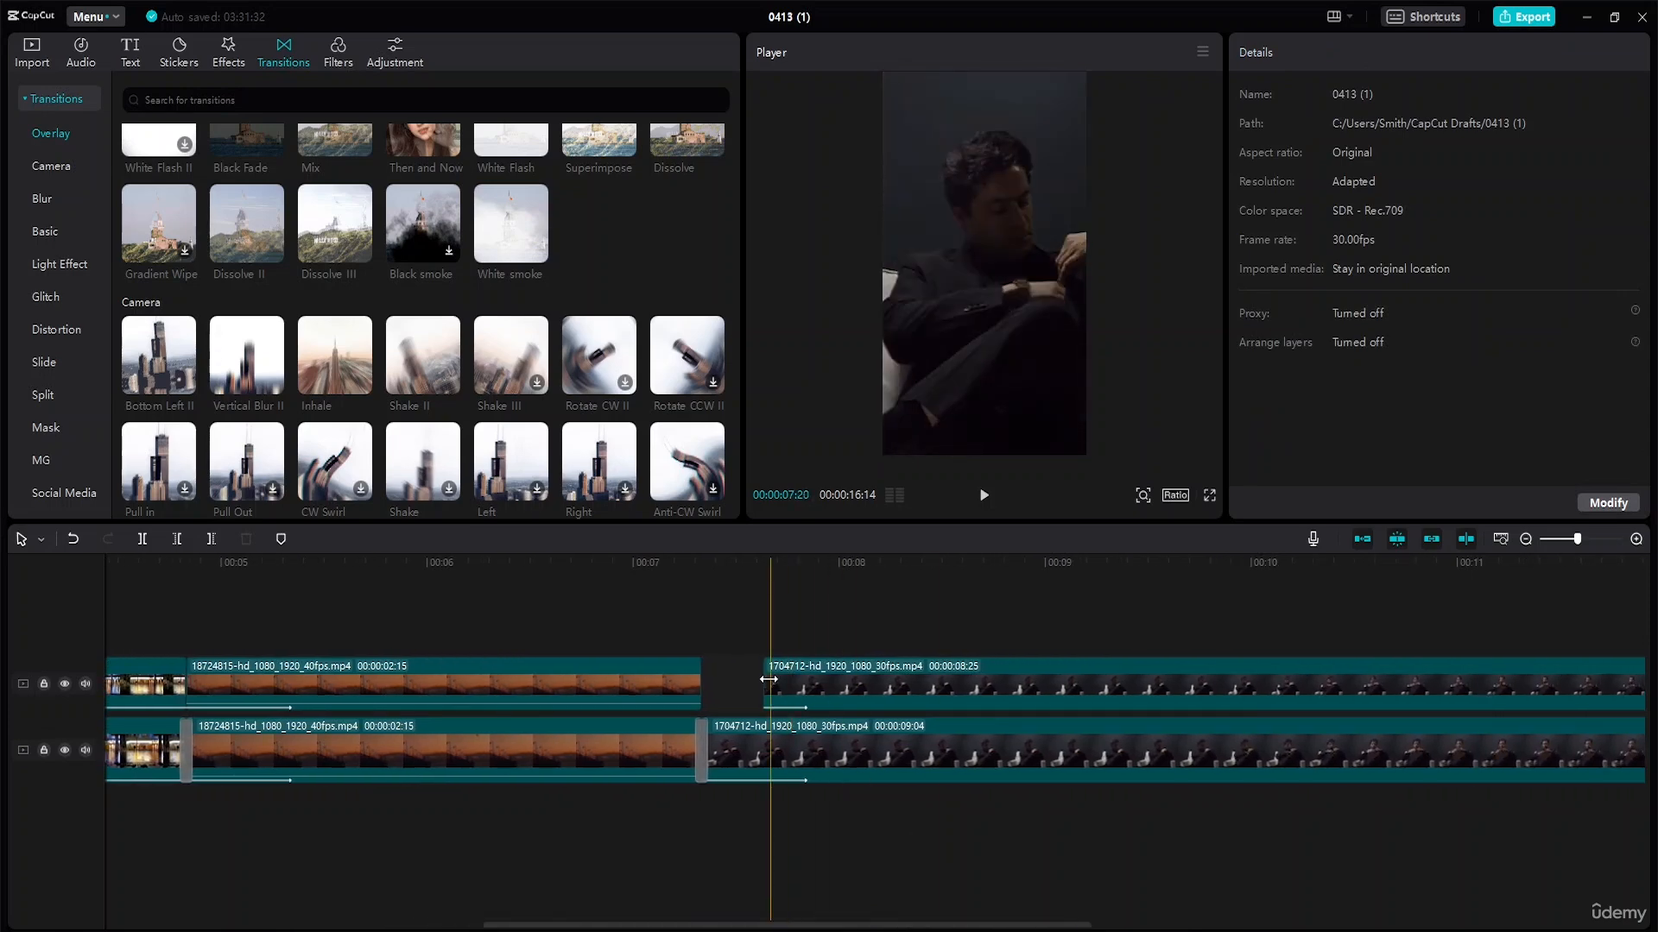
{"action": "left_click", "coordinate": [766, 680]}
{"action": "left_click_drag", "start_coordinate": [766, 680], "coordinate": [720, 680]}
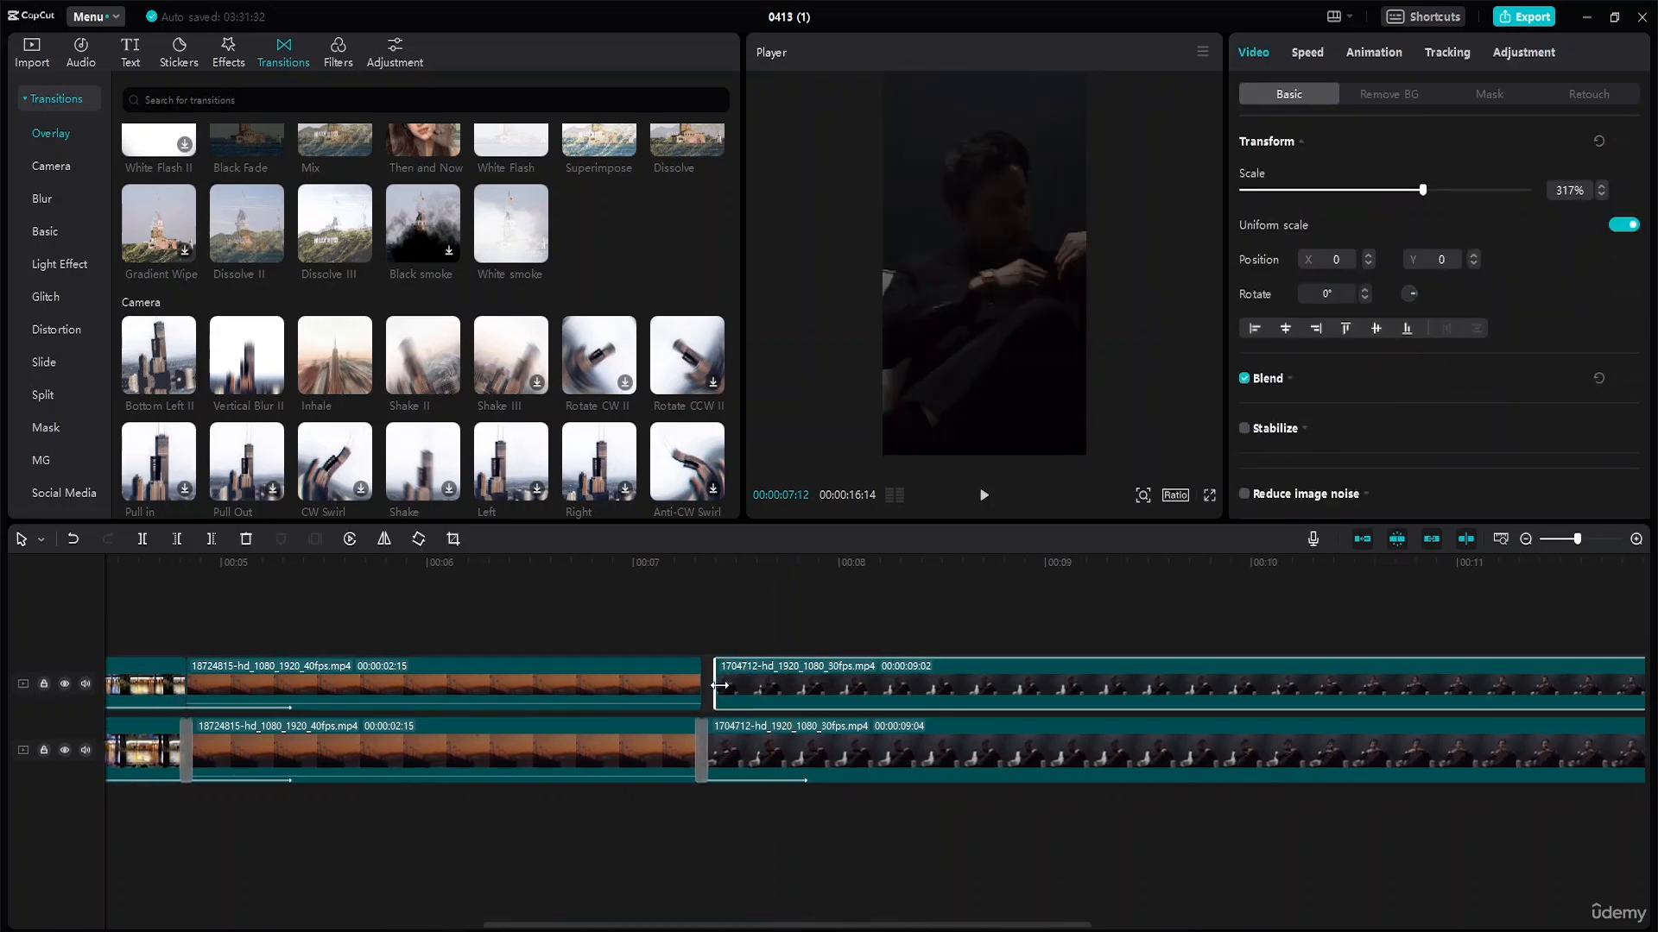
Step: Trim both ends of the upper 18724815 sunset copy to a duration of 00:00:02:11
{"action": "left_click_drag", "start_coordinate": [881, 925], "coordinate": [715, 925]}
{"action": "left_click", "coordinate": [684, 682]}
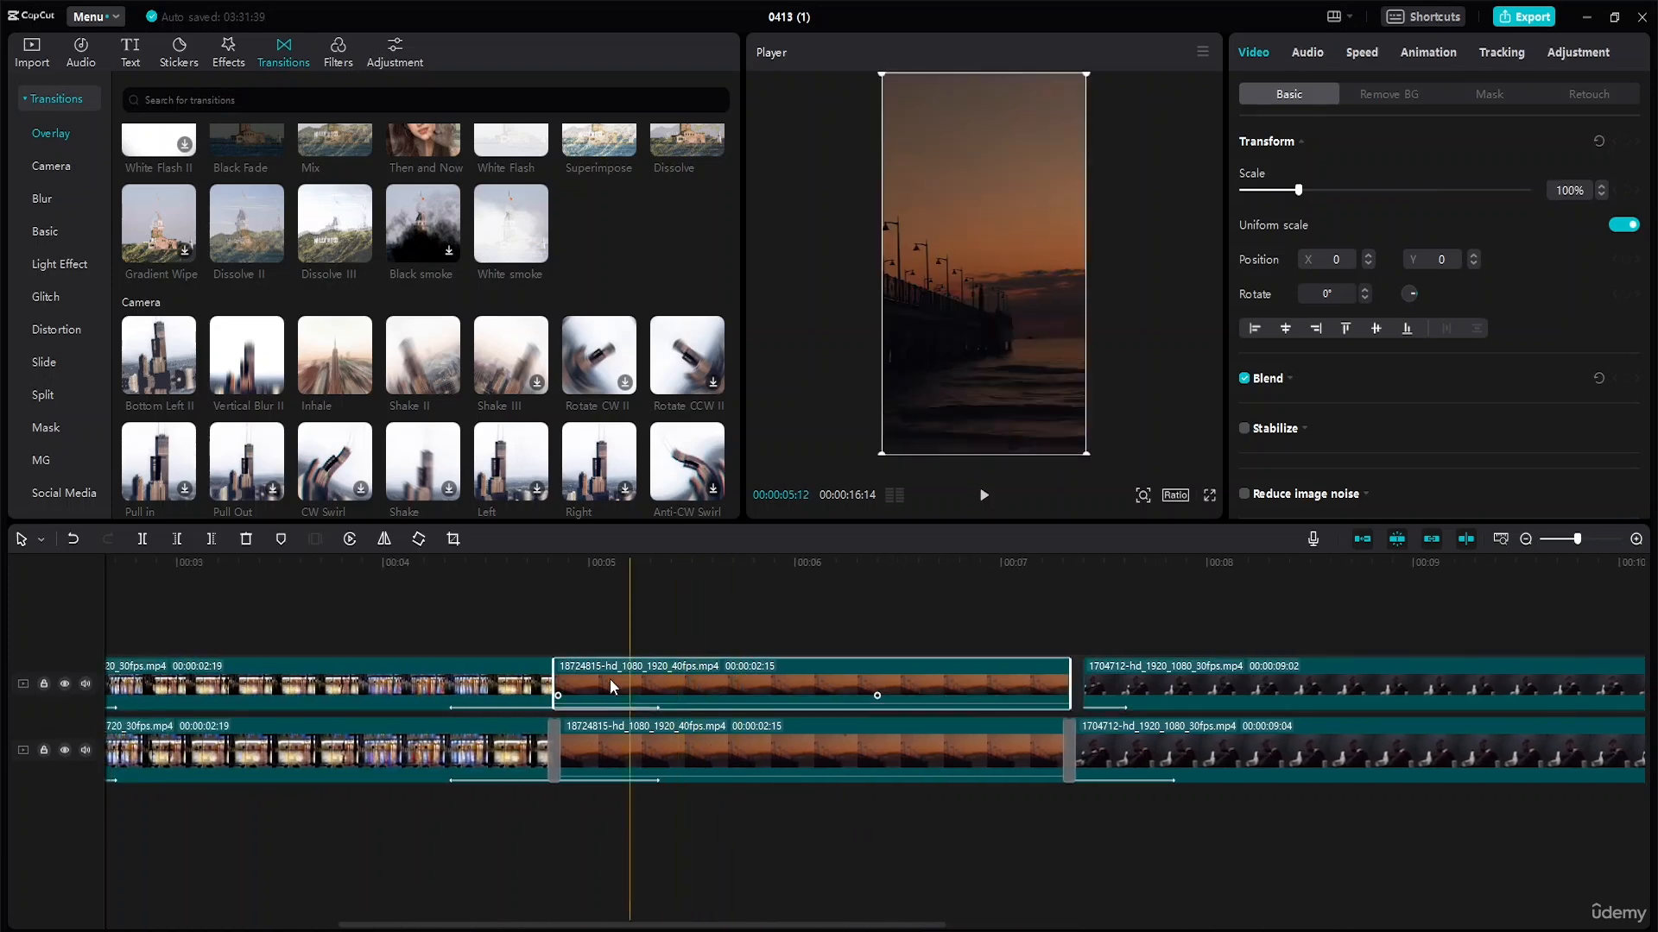
{"action": "left_click_drag", "start_coordinate": [553, 680], "coordinate": [567, 680]}
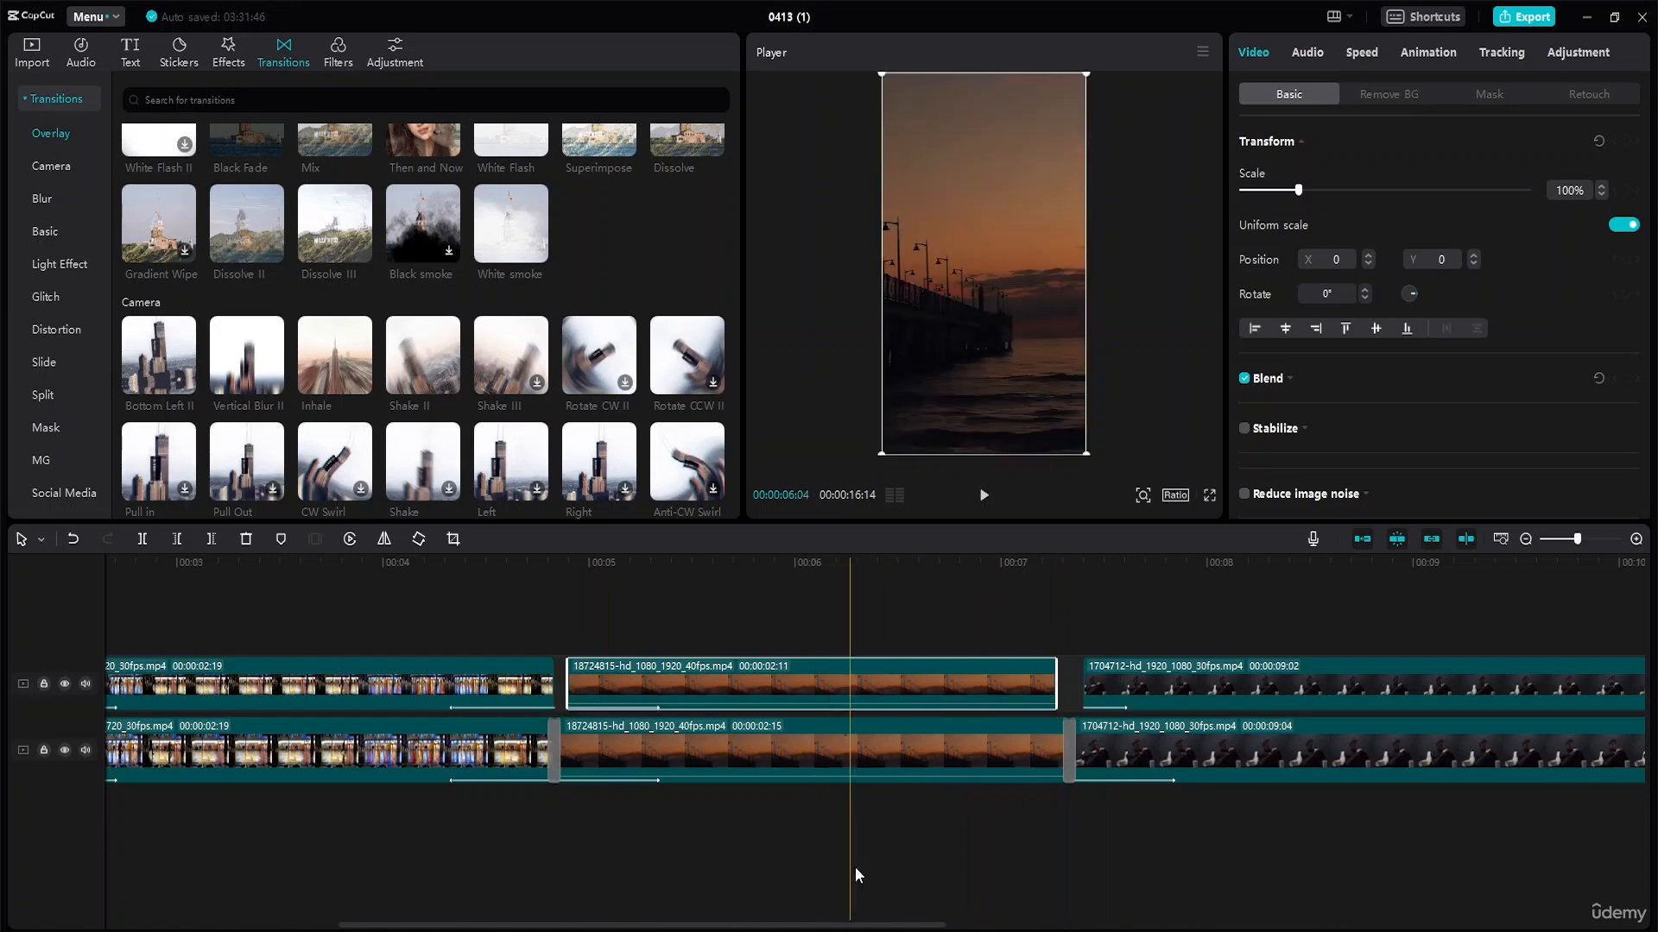
Step: Trim both ends of the upper 5688376 street copy to 00:00:02:13 and the end of the upper neon copy to 00:00:02:05
{"action": "left_click_drag", "start_coordinate": [856, 926], "coordinate": [699, 926]}
{"action": "left_click", "coordinate": [894, 701]}
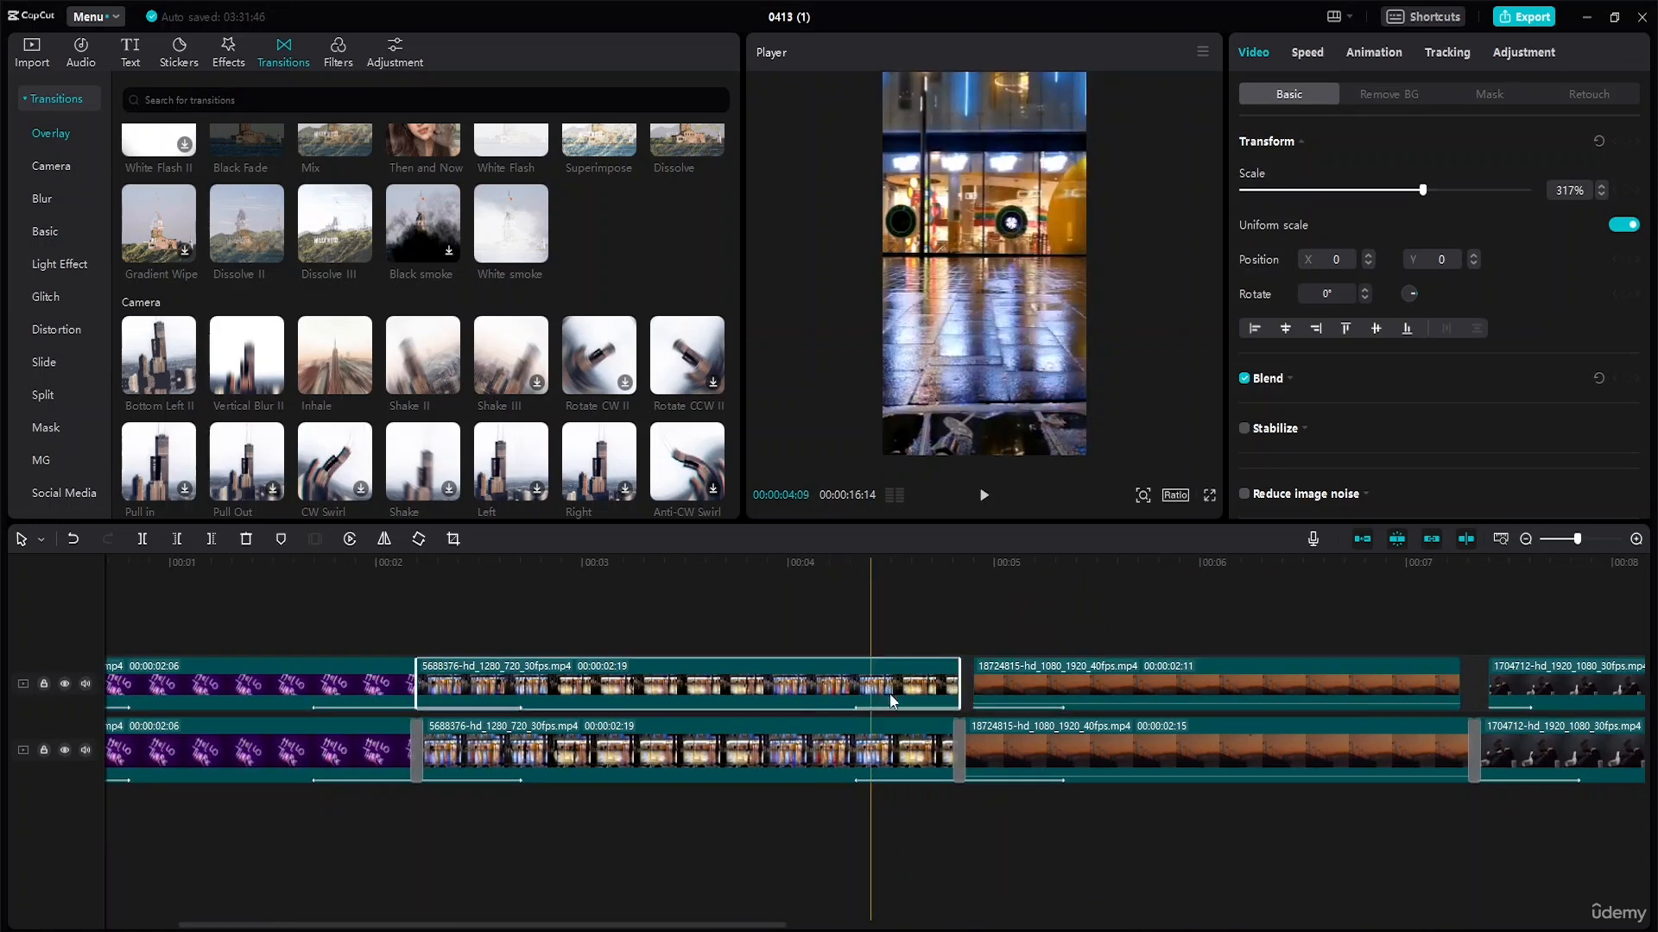
{"action": "left_click_drag", "start_coordinate": [957, 686], "coordinate": [945, 686]}
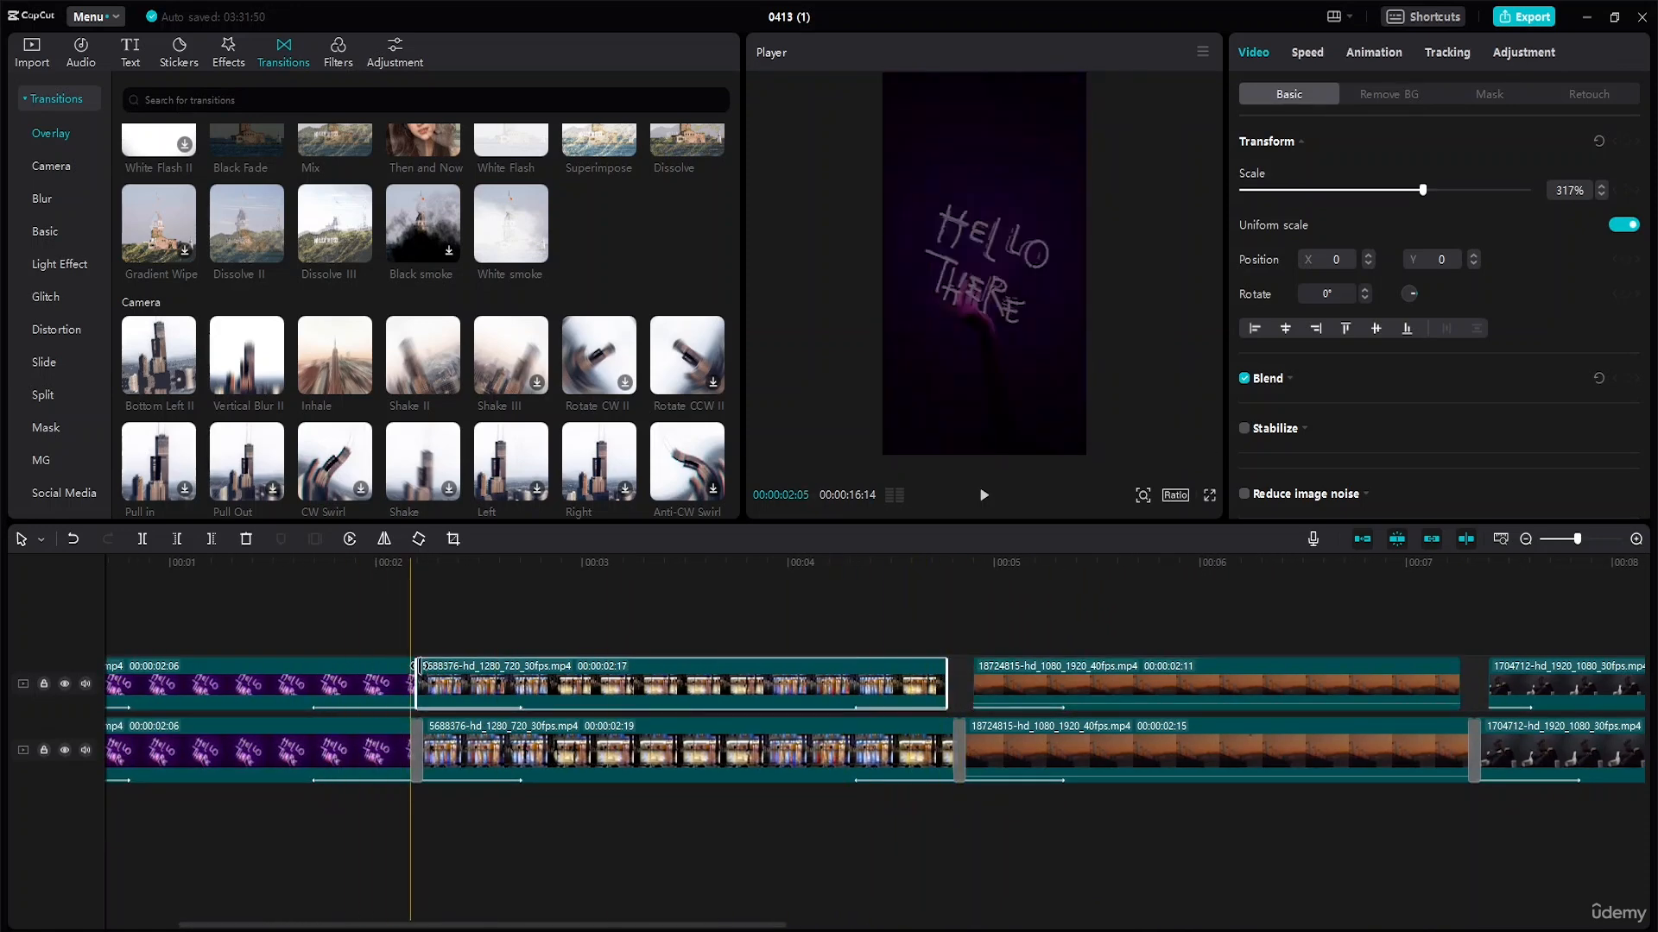
{"action": "left_click_drag", "start_coordinate": [422, 667], "coordinate": [439, 668]}
{"action": "left_click", "coordinate": [417, 673]}
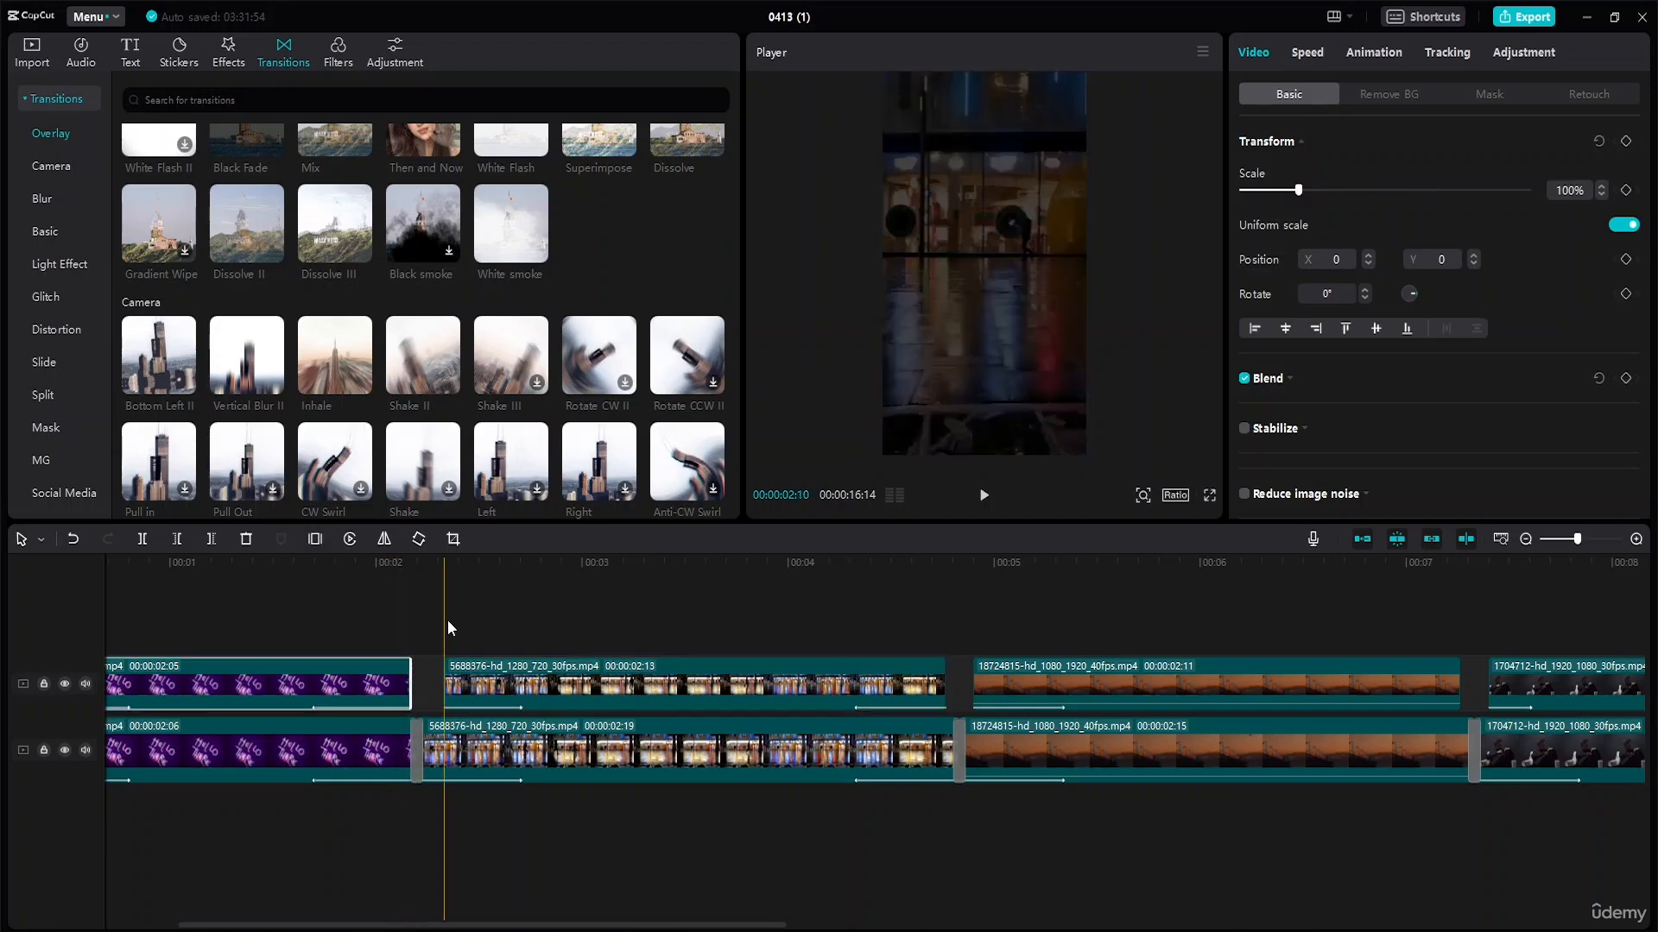
Step: Try to add Shake II transitions at the gaps before and after the street clip copy on the upper track
{"action": "left_click_drag", "start_coordinate": [414, 371], "coordinate": [442, 682]}
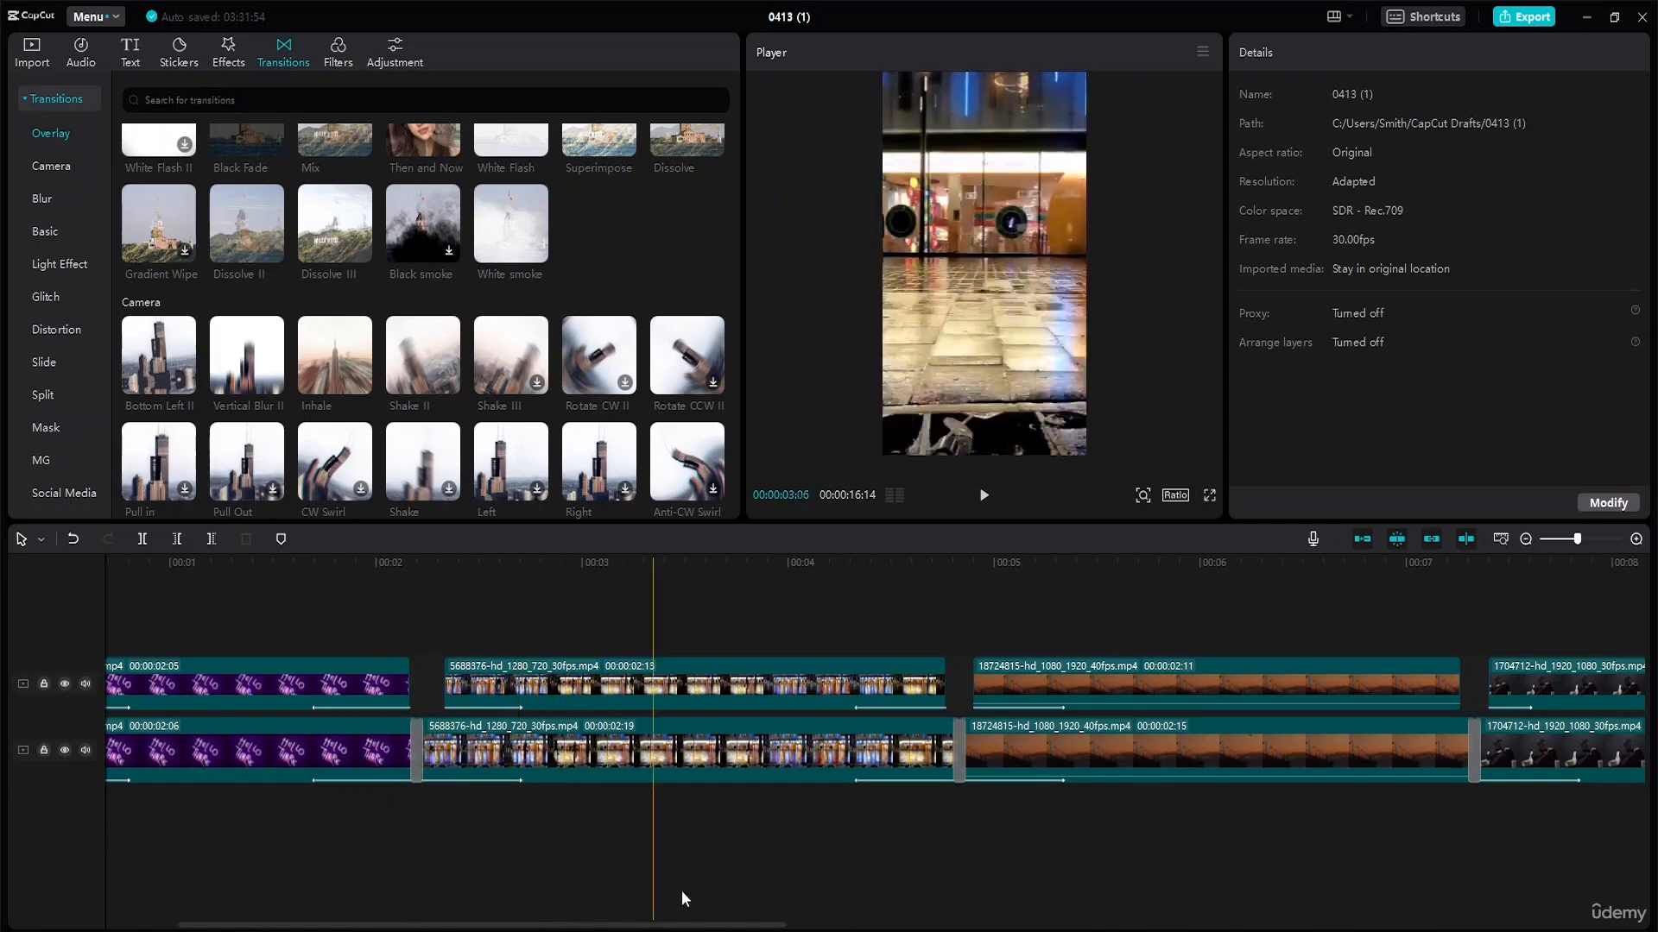
{"action": "left_click_drag", "start_coordinate": [420, 363], "coordinate": [976, 687]}
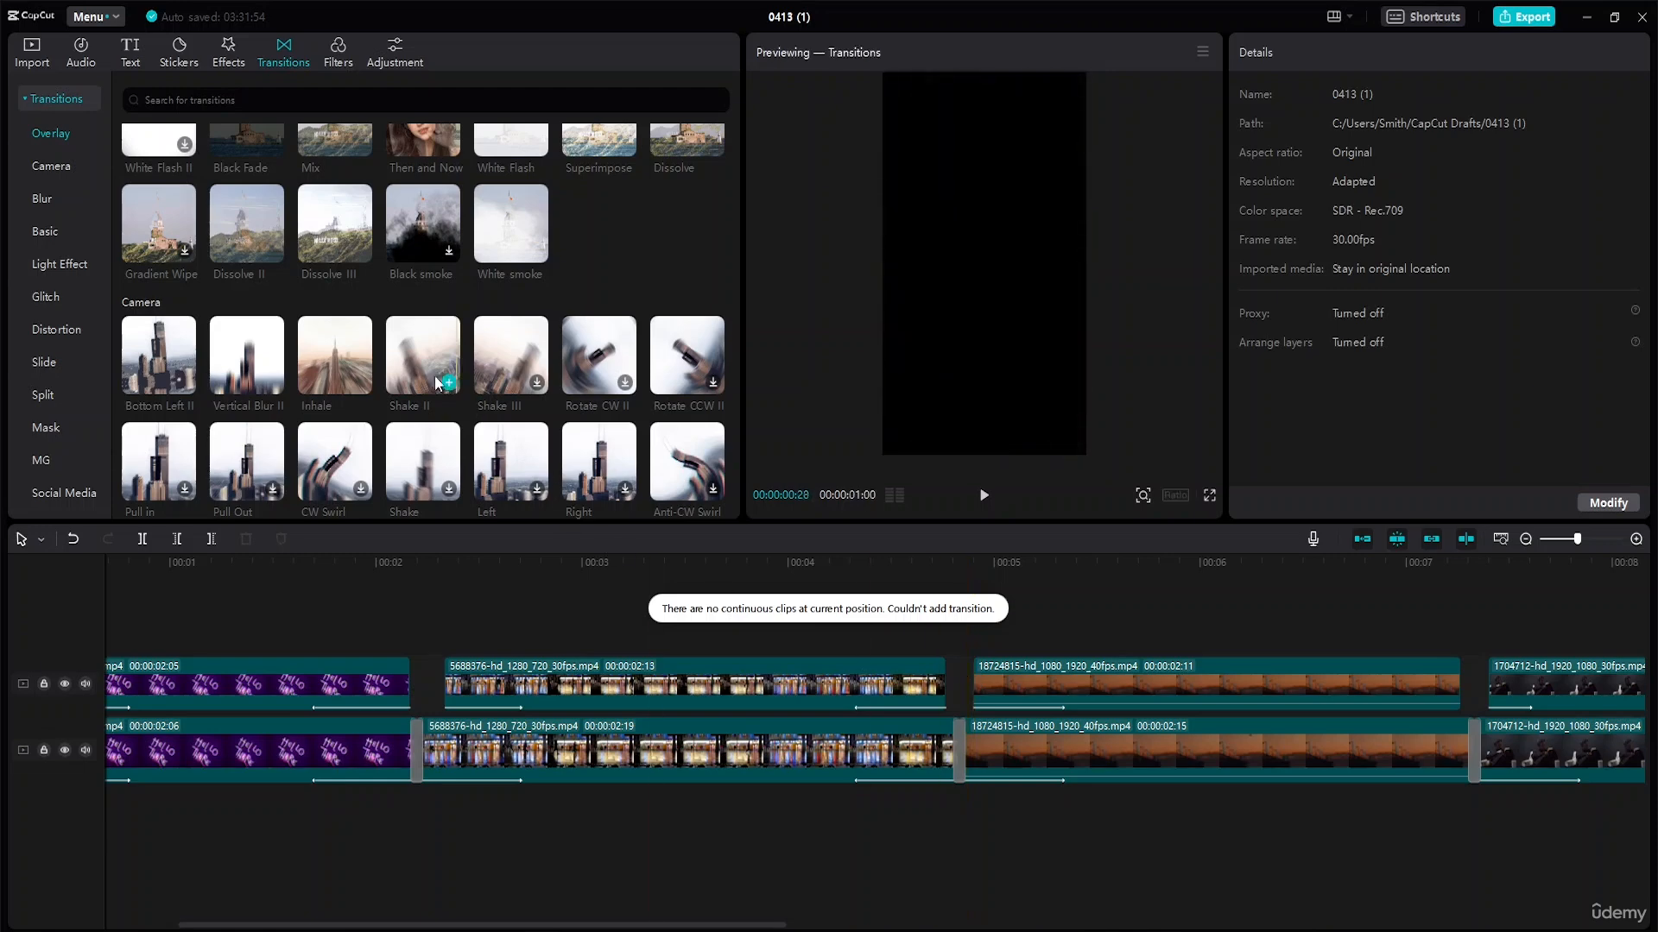
Step: Try to add a Shake II transition at the gap before the upper 1704712 copy, and play the video from the start
{"action": "left_click_drag", "start_coordinate": [438, 383], "coordinate": [1500, 688]}
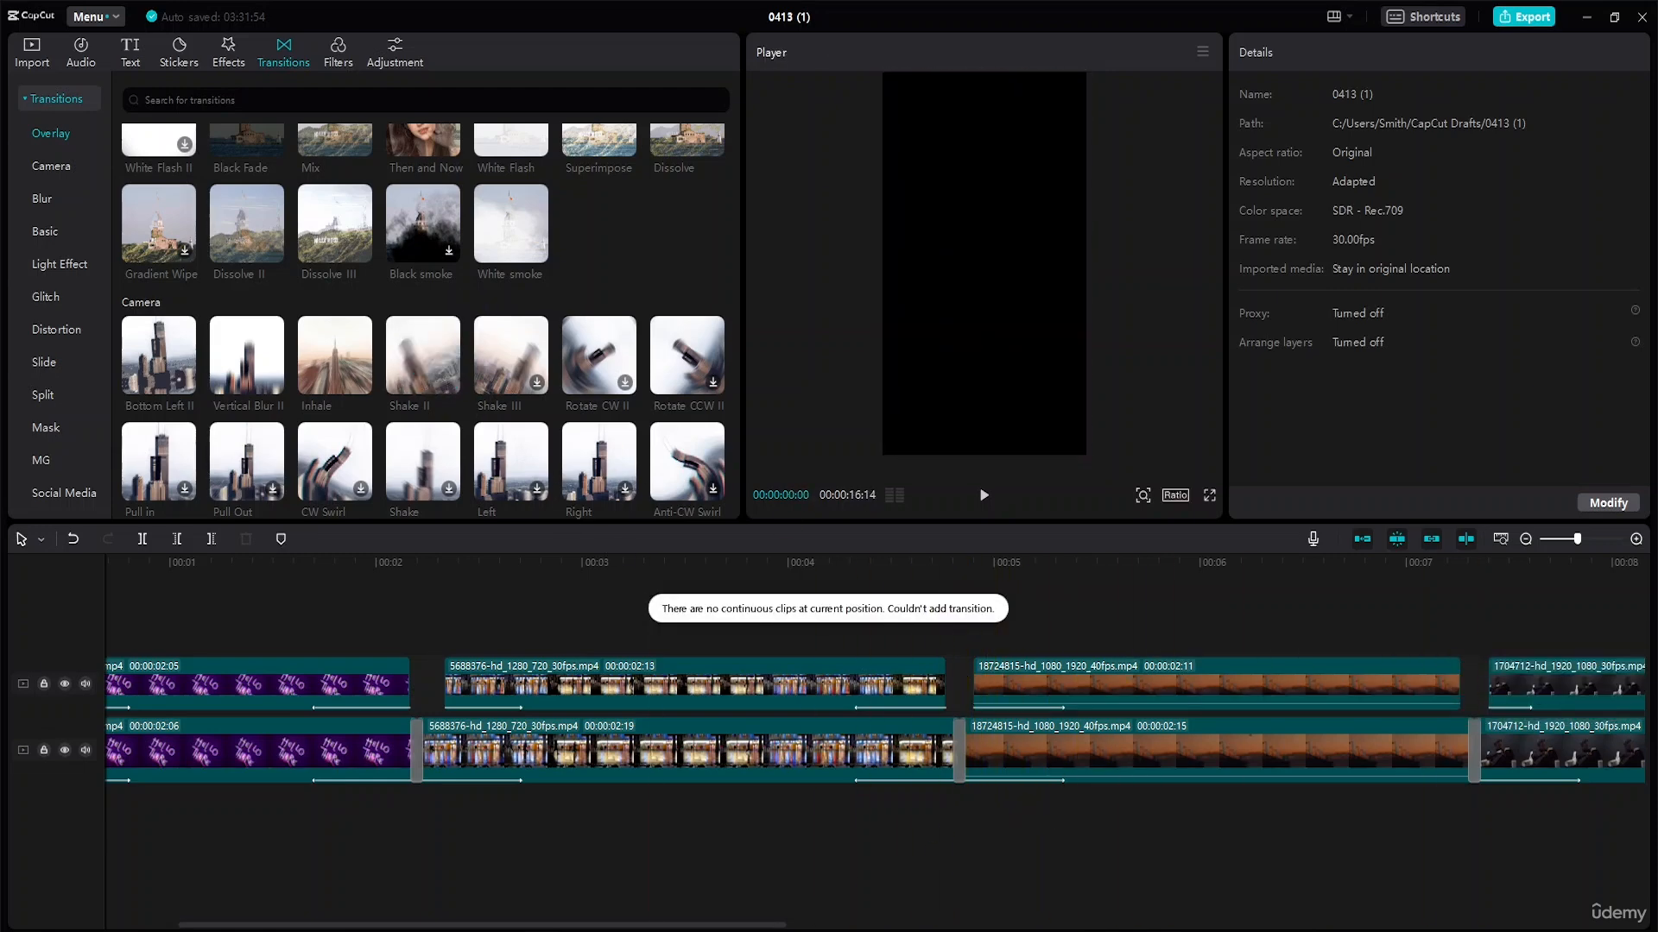
{"action": "left_click_drag", "start_coordinate": [682, 925], "coordinate": [641, 927]}
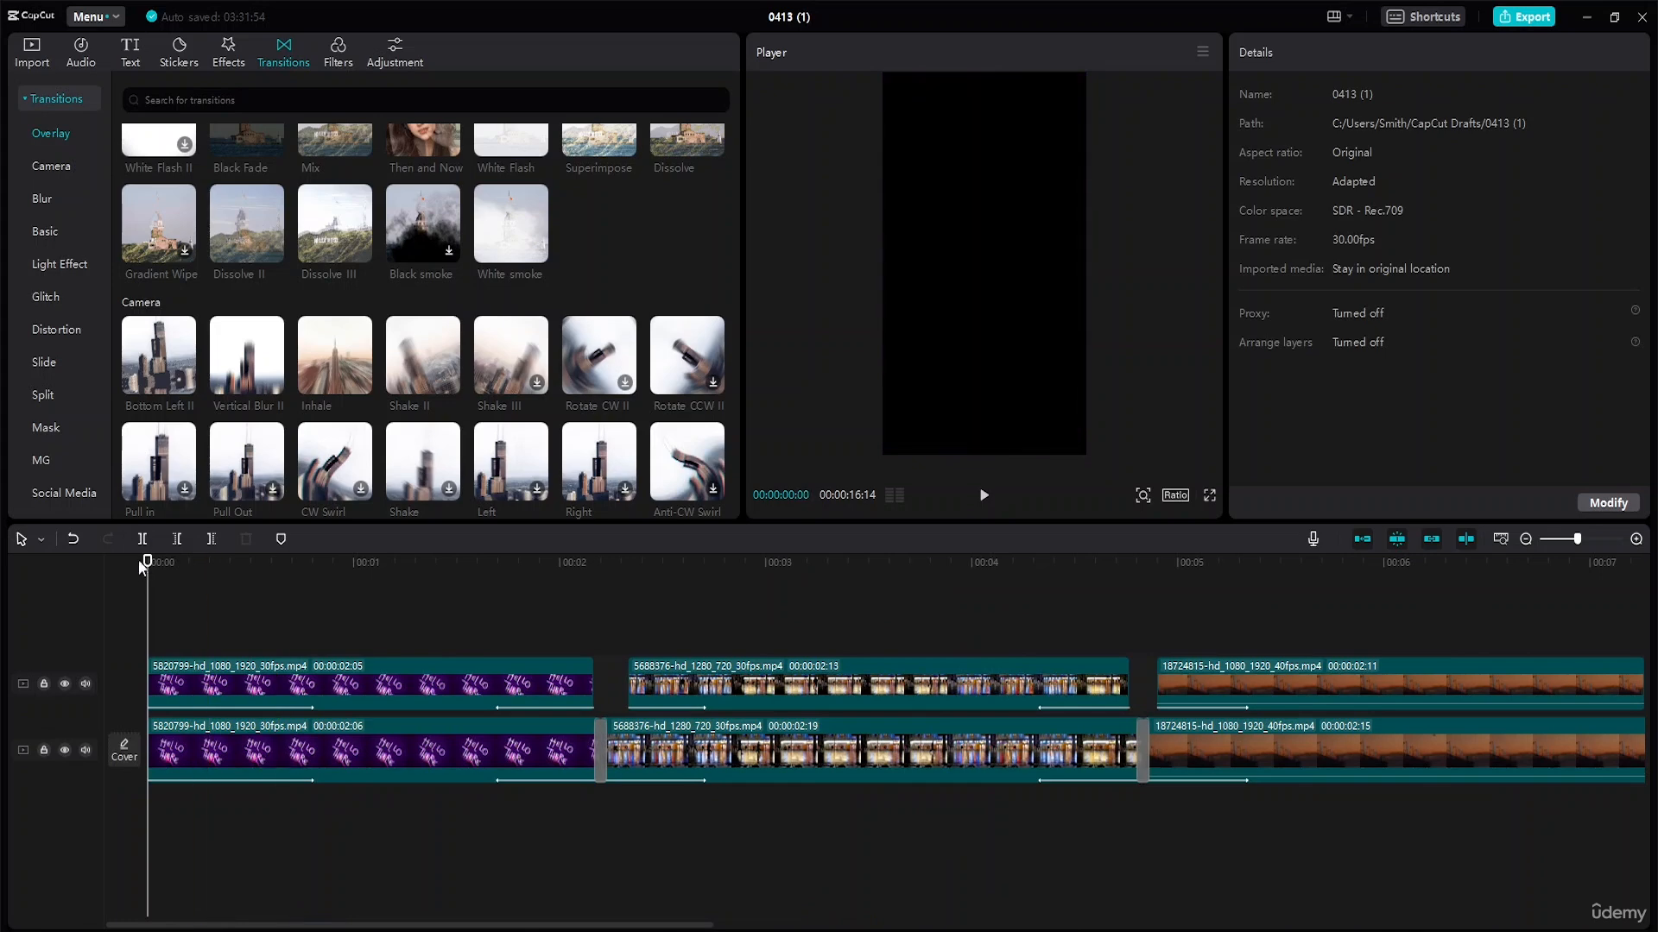
{"action": "key", "text": "space"}
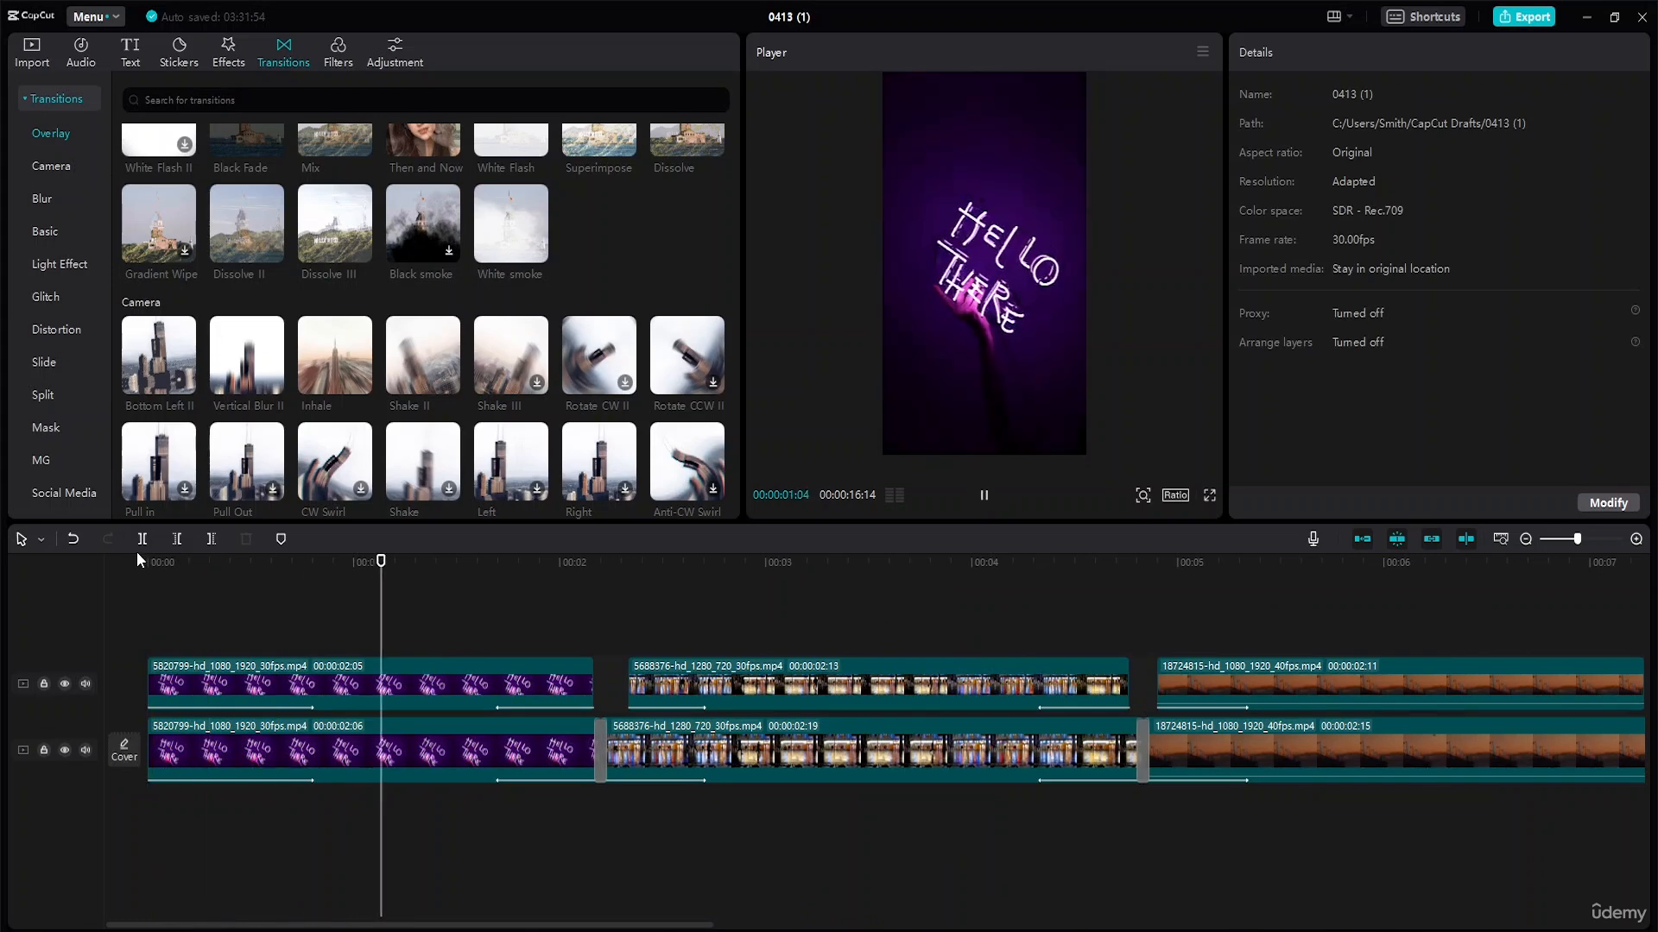
{"action": "key", "text": "space"}
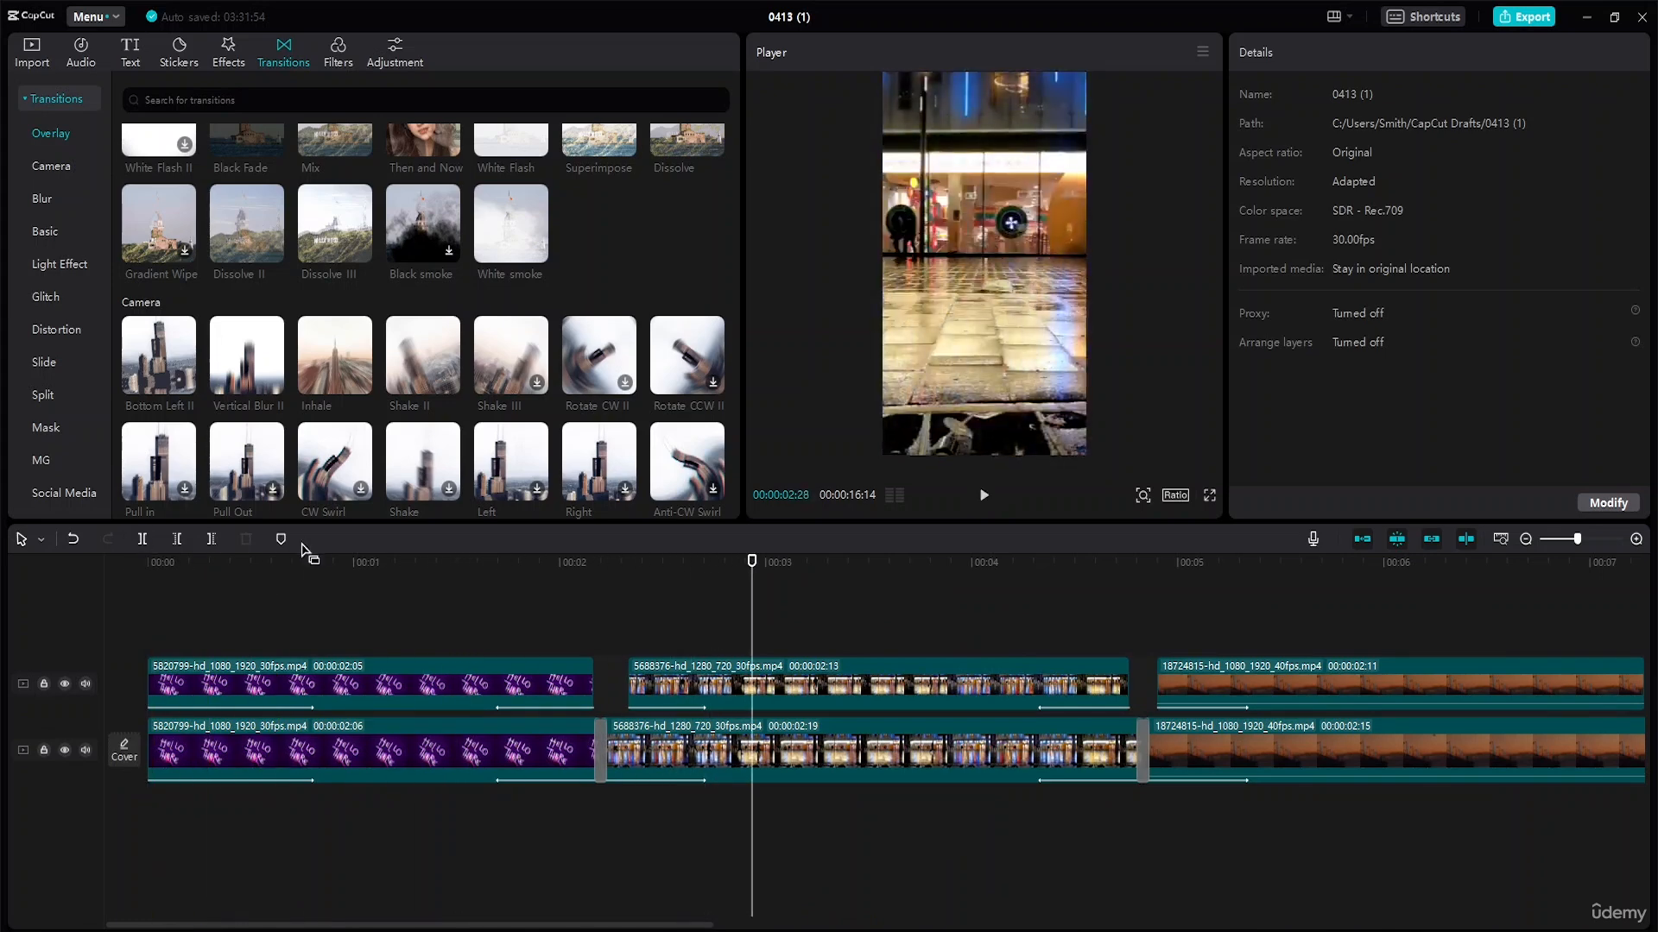
Step: Close the gap between the upper neon and street copies and add a Shake II transition of 0.3 s between them
{"action": "left_click", "coordinate": [642, 703]}
{"action": "mouse_move", "coordinate": [628, 688]}
{"action": "left_mouse_down"}
{"action": "mouse_move", "coordinate": [594, 688]}
{"action": "mouse_move", "coordinate": [603, 678]}
{"action": "left_mouse_up"}
{"action": "left_click", "coordinate": [588, 688]}
{"action": "left_click_drag", "start_coordinate": [423, 358], "coordinate": [577, 680]}
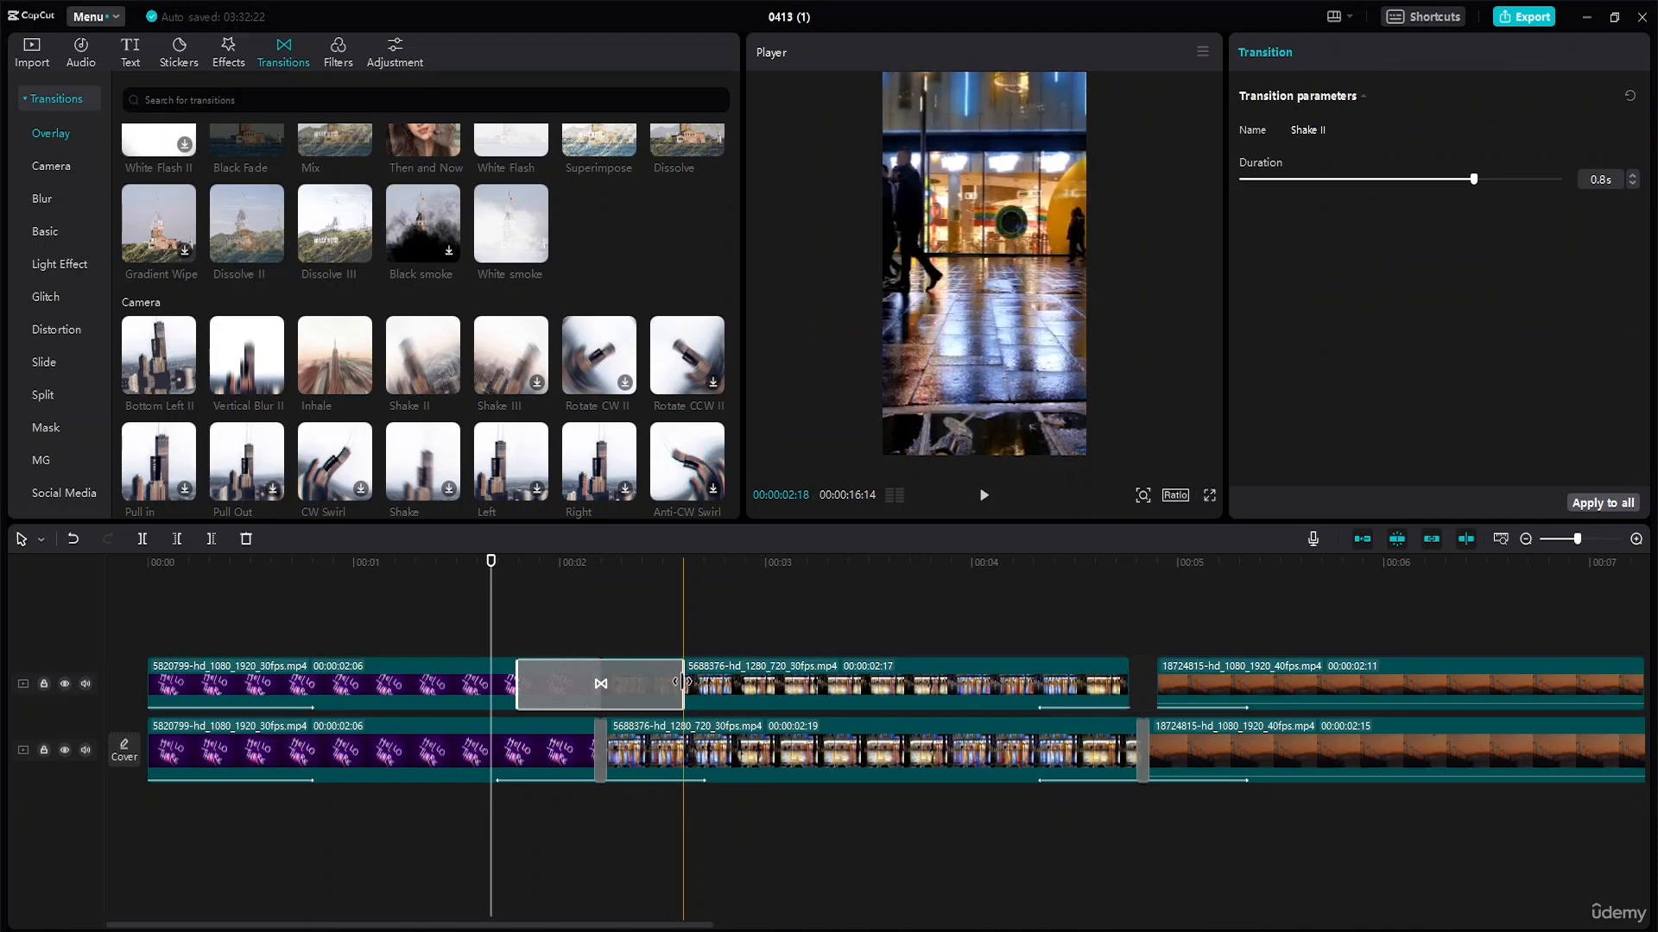
{"action": "left_click_drag", "start_coordinate": [682, 682], "coordinate": [629, 682]}
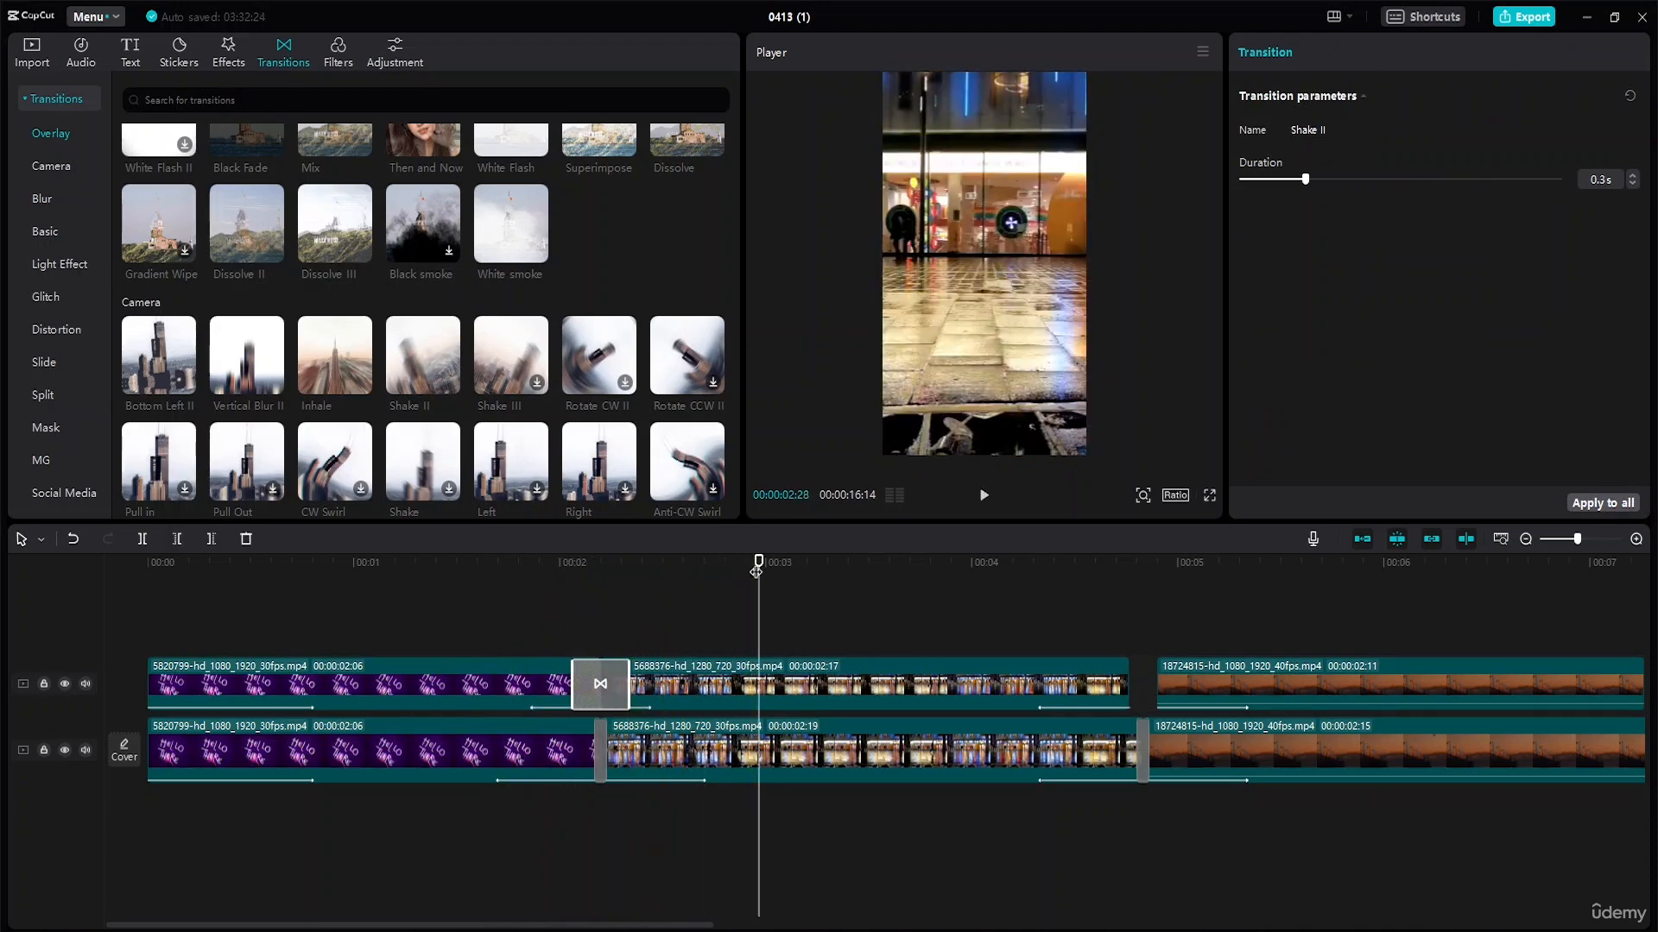
{"action": "left_click", "coordinate": [471, 561]}
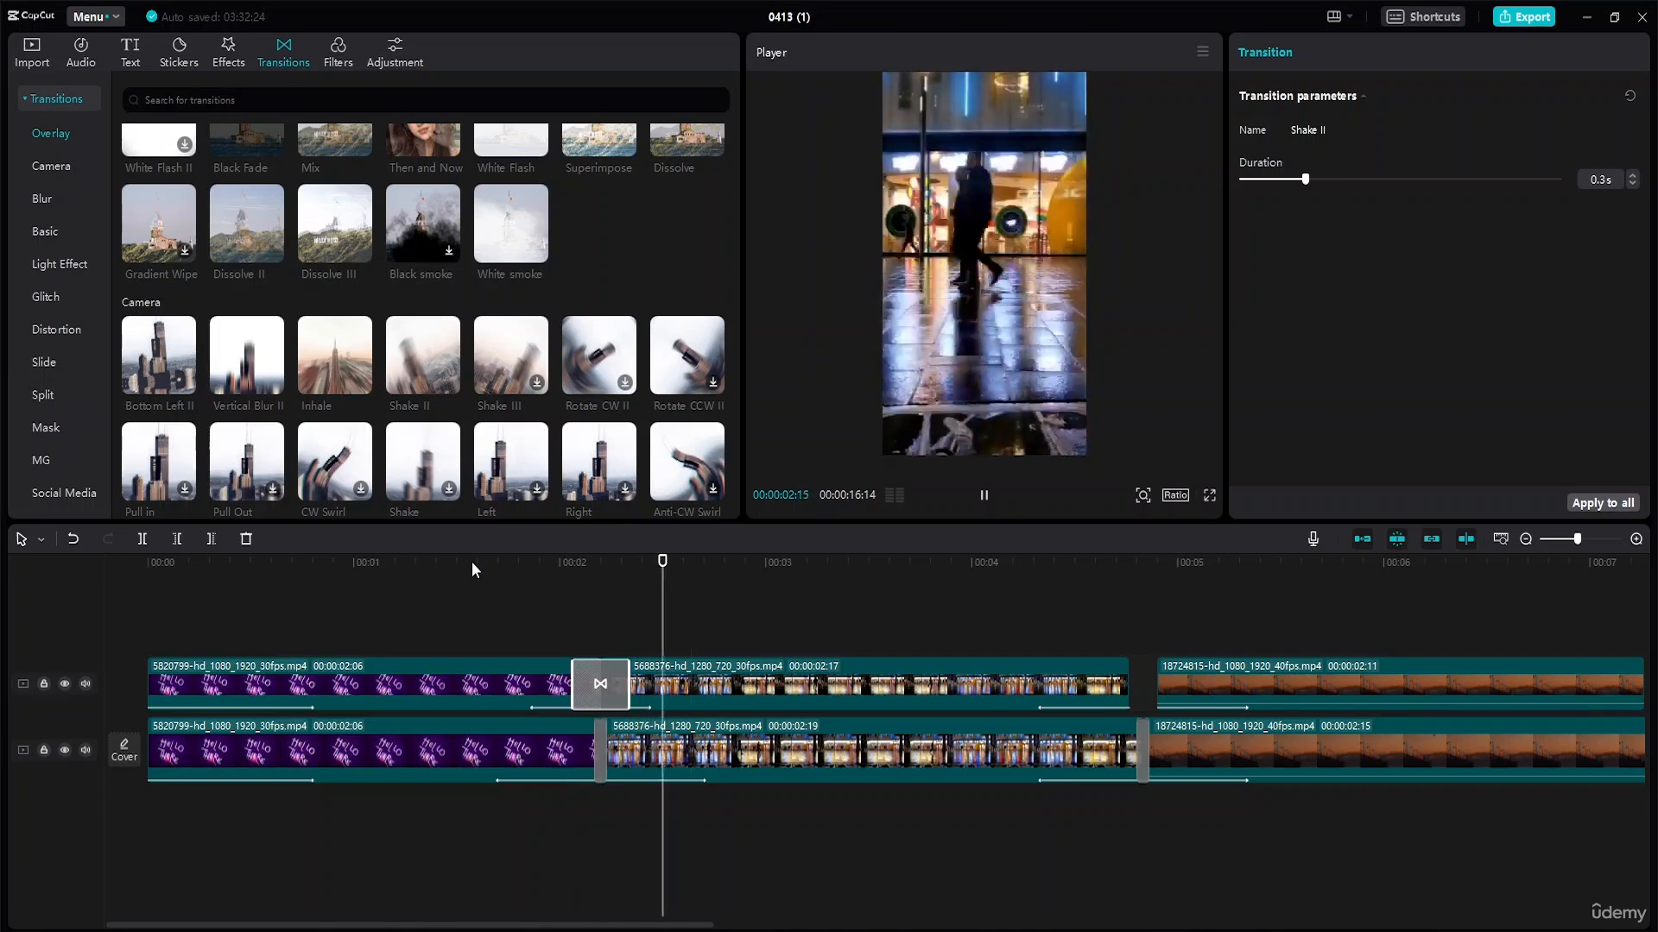
Step: Set the upper neon copy's blend mode to Screen with an opacity of 28%
{"action": "left_click", "coordinate": [534, 681]}
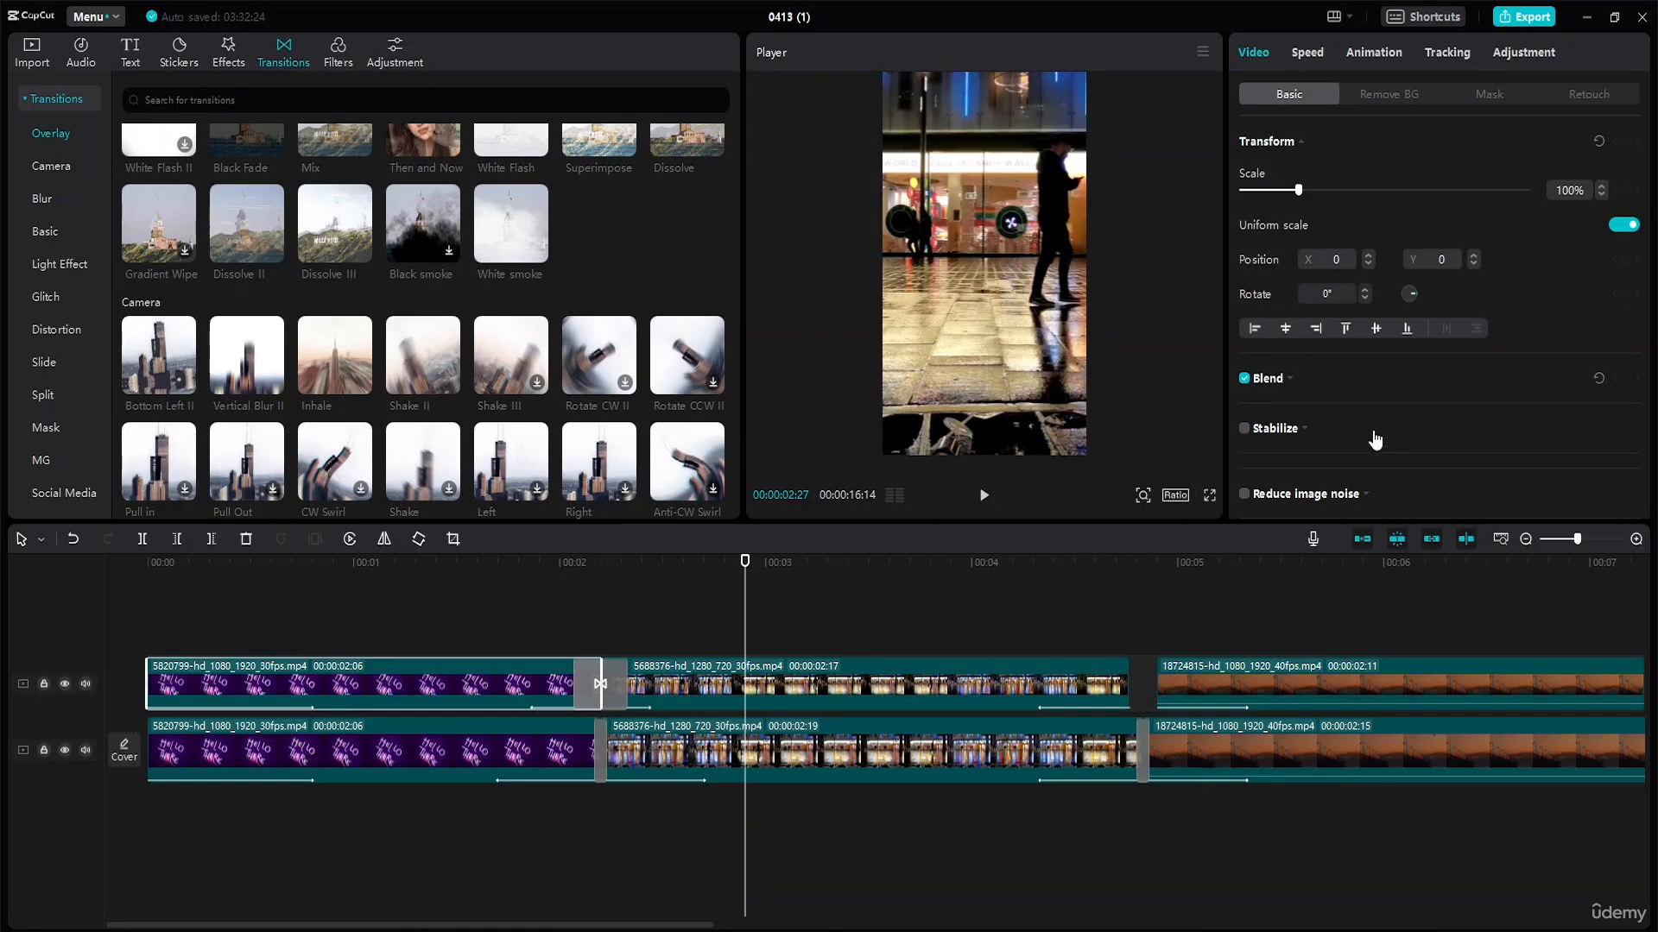
{"action": "scroll", "coordinate": [1314, 233], "scroll_direction": "down", "scroll_amount": 5}
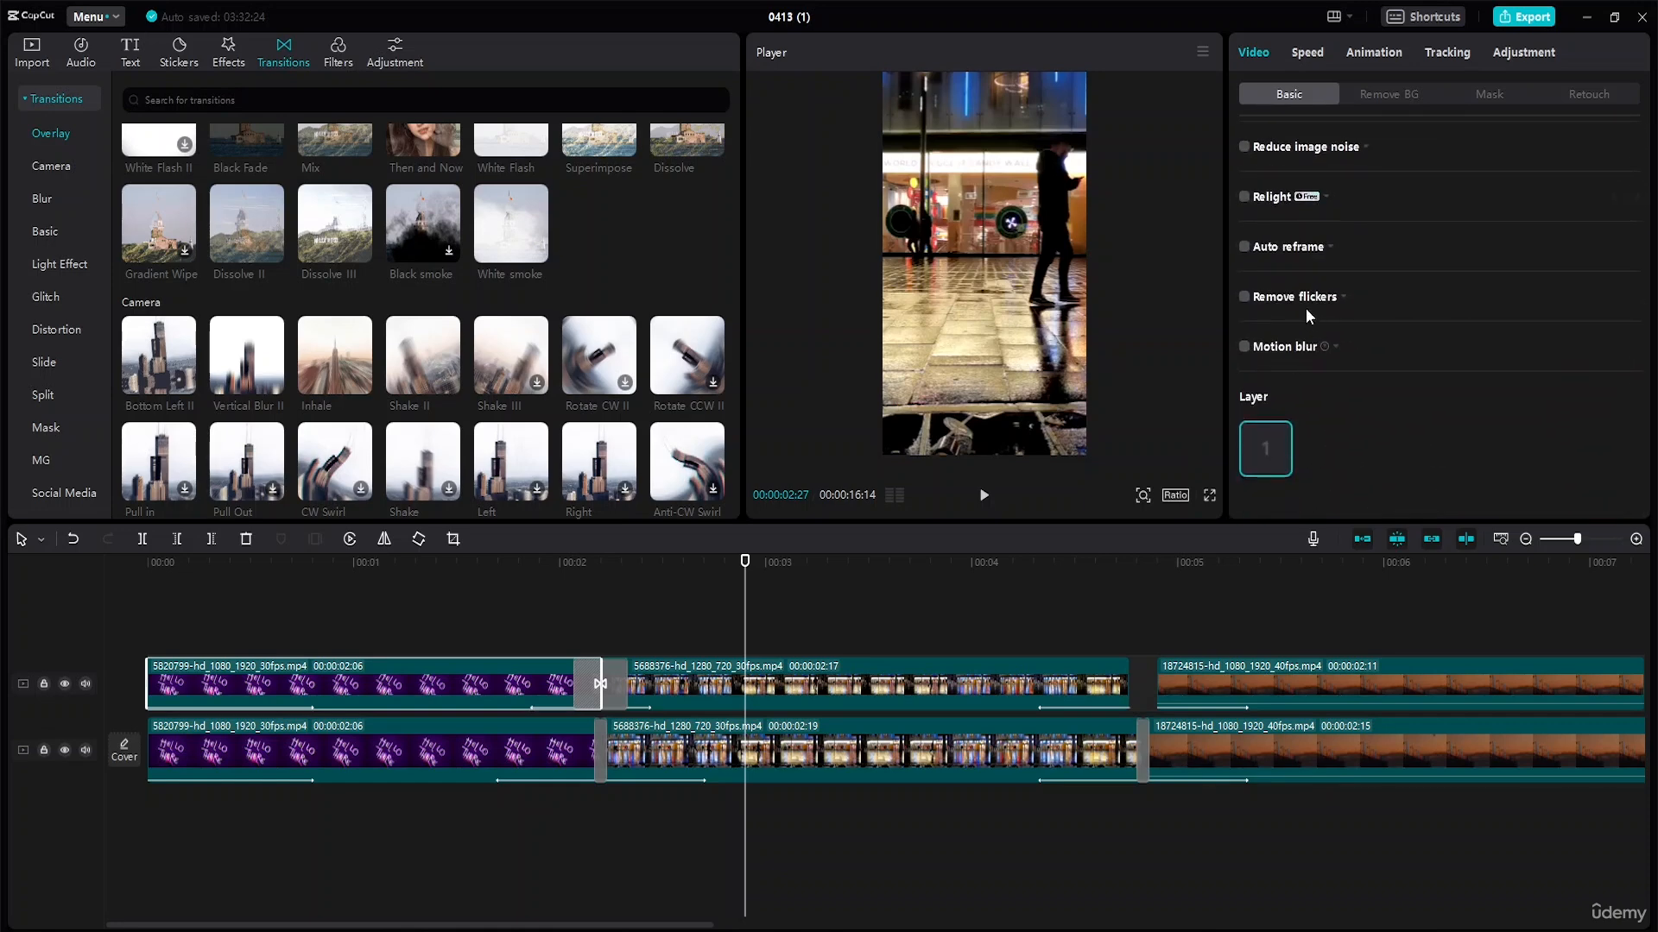
{"action": "scroll", "coordinate": [1306, 309], "scroll_direction": "up", "scroll_amount": 5}
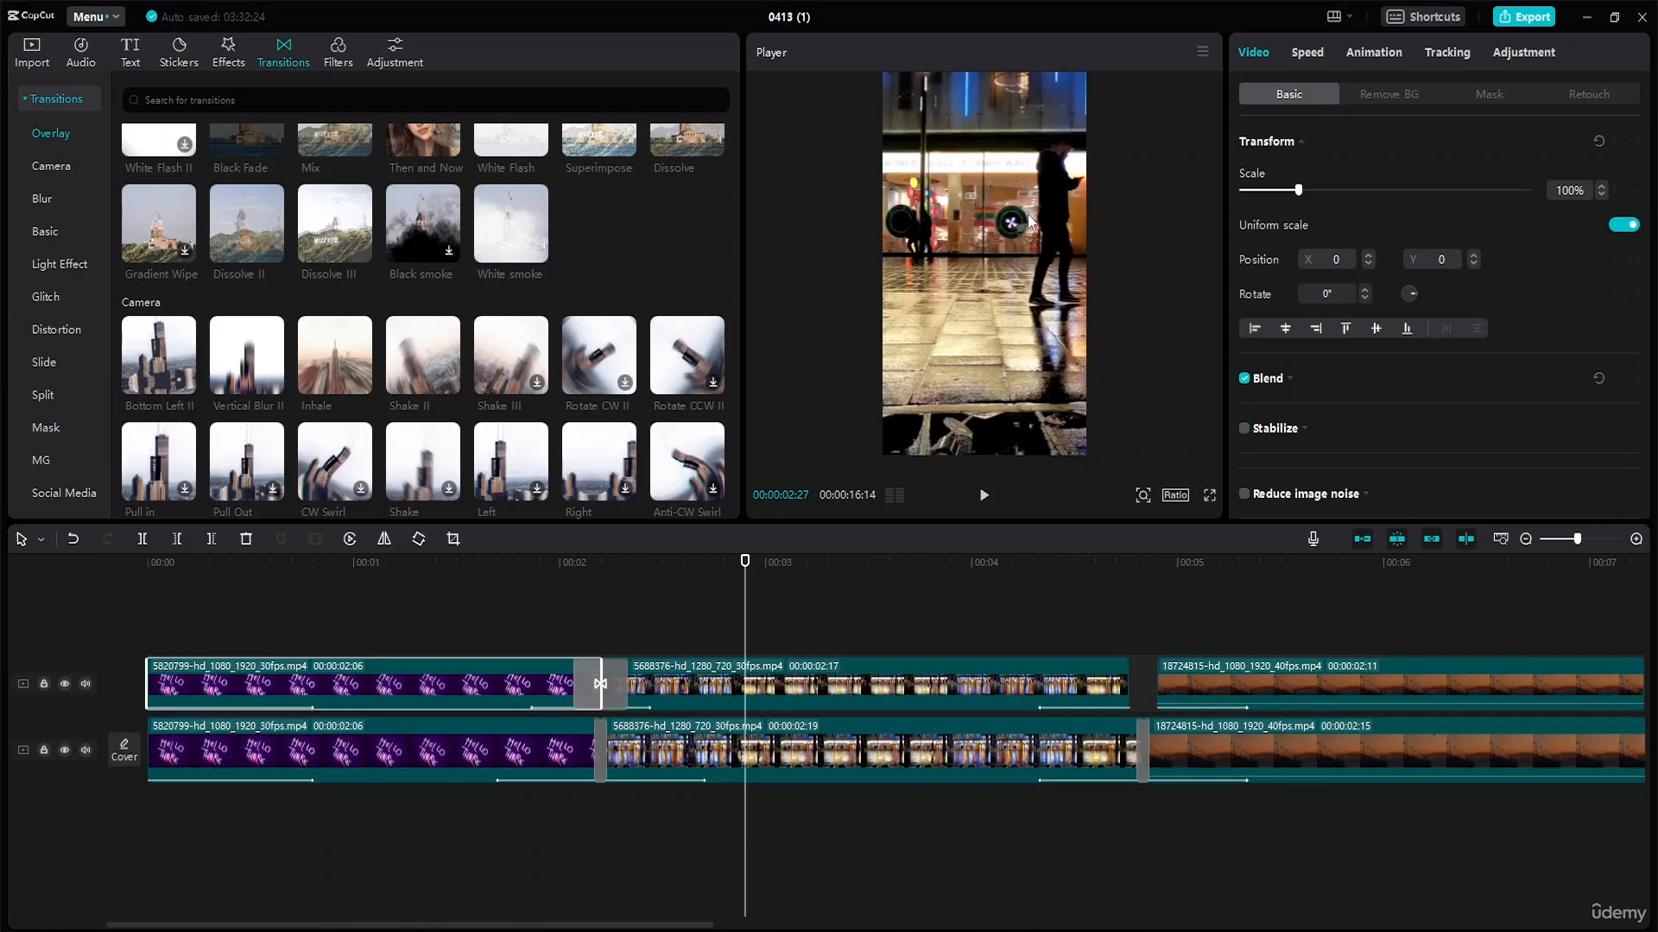
{"action": "left_click", "coordinate": [1288, 379]}
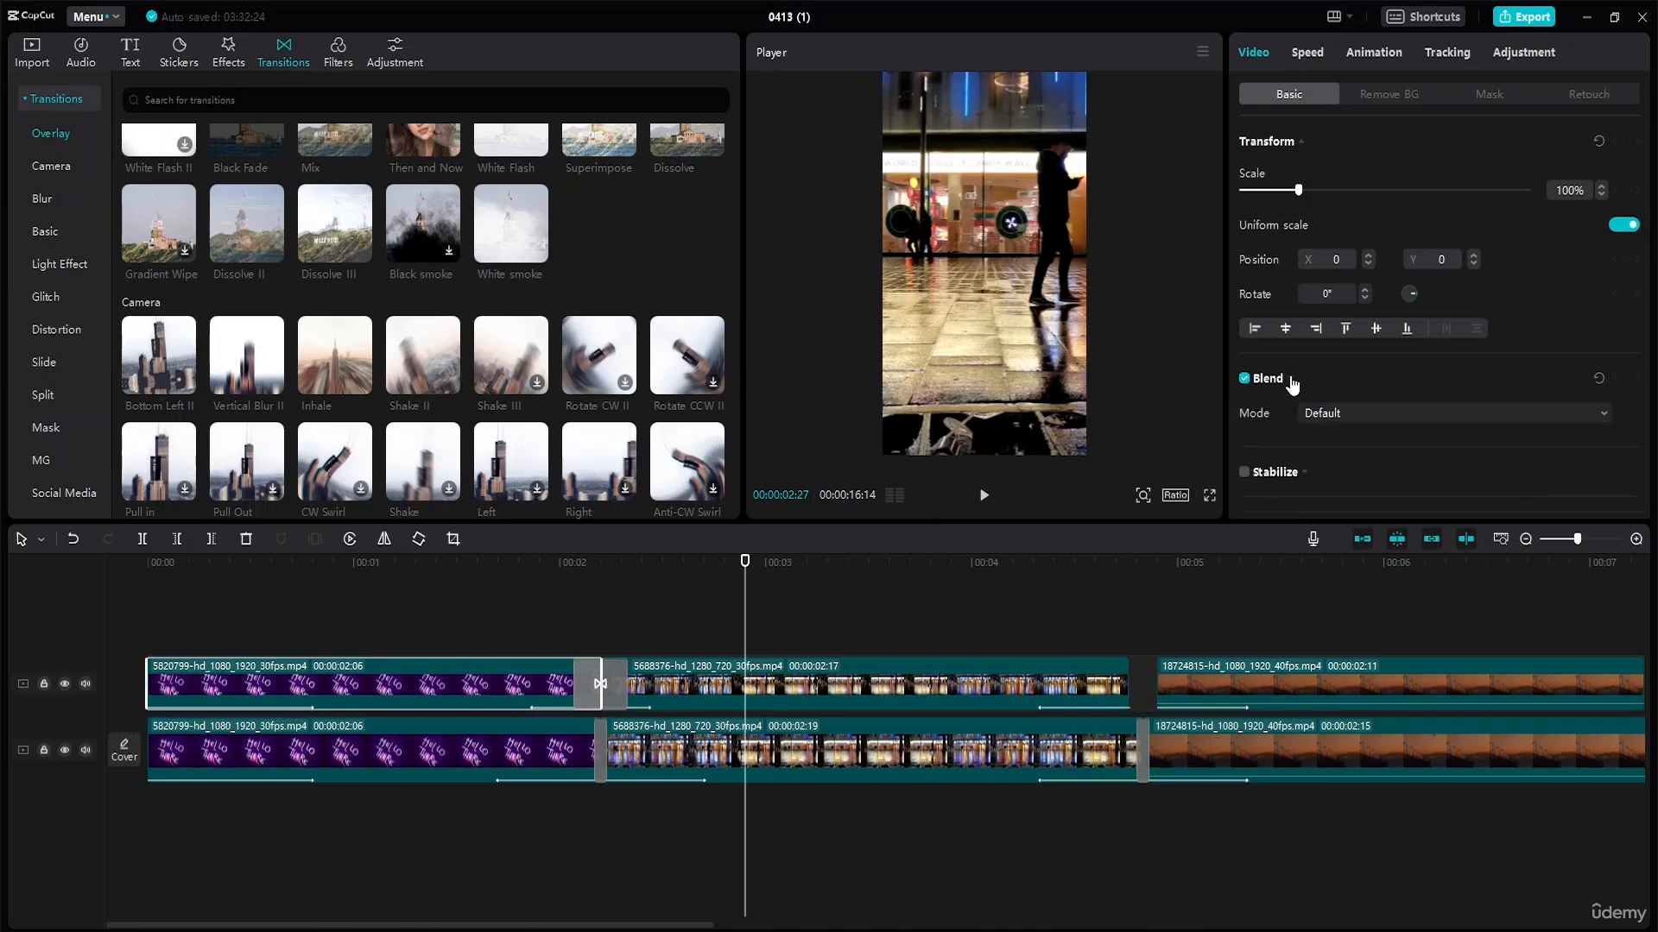
{"action": "scroll", "coordinate": [1292, 380], "scroll_direction": "down", "scroll_amount": 4}
{"action": "scroll", "coordinate": [1502, 159], "scroll_direction": "up", "scroll_amount": 1}
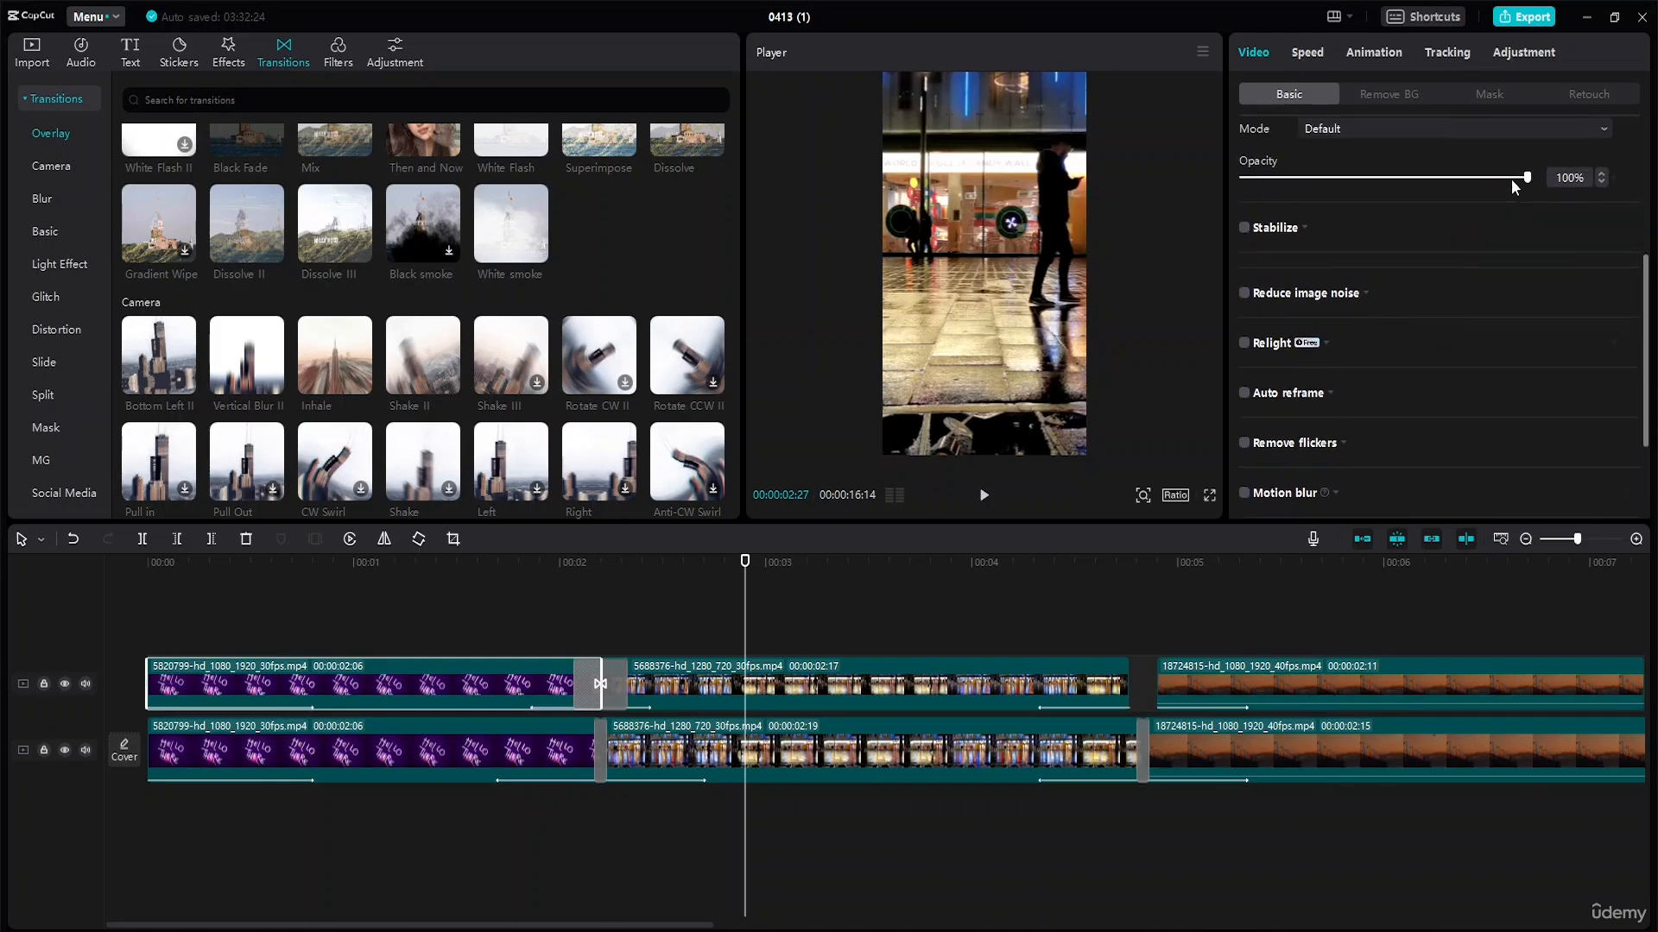
{"action": "left_click_drag", "start_coordinate": [1527, 186], "coordinate": [1384, 194]}
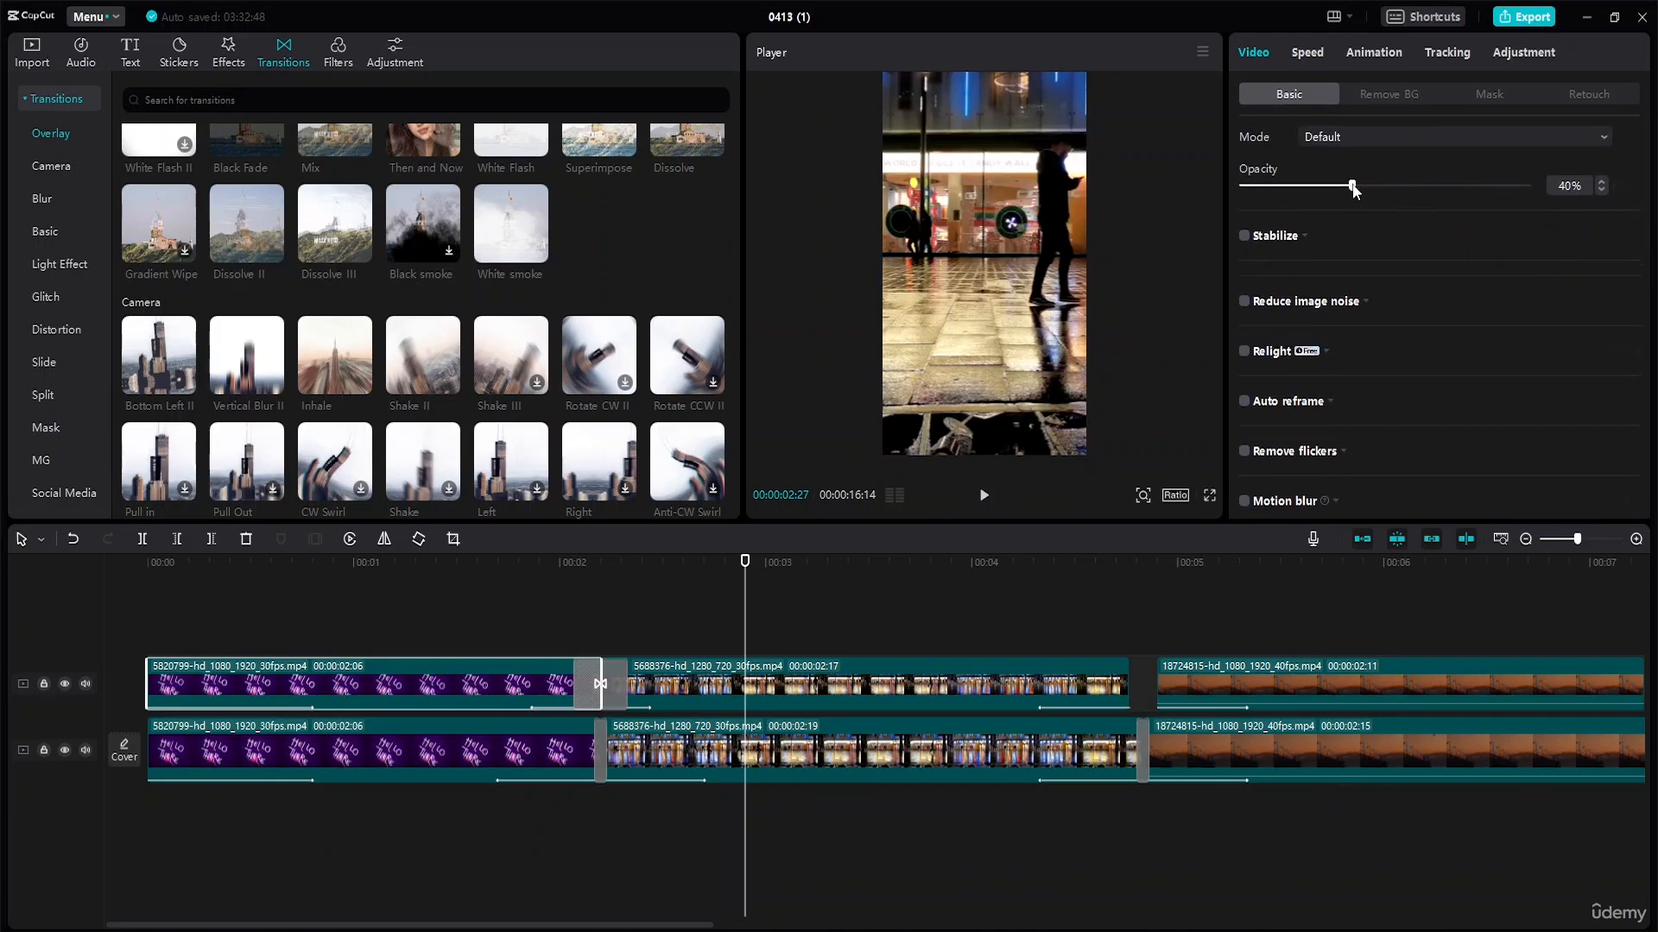
{"action": "left_click", "coordinate": [1395, 152]}
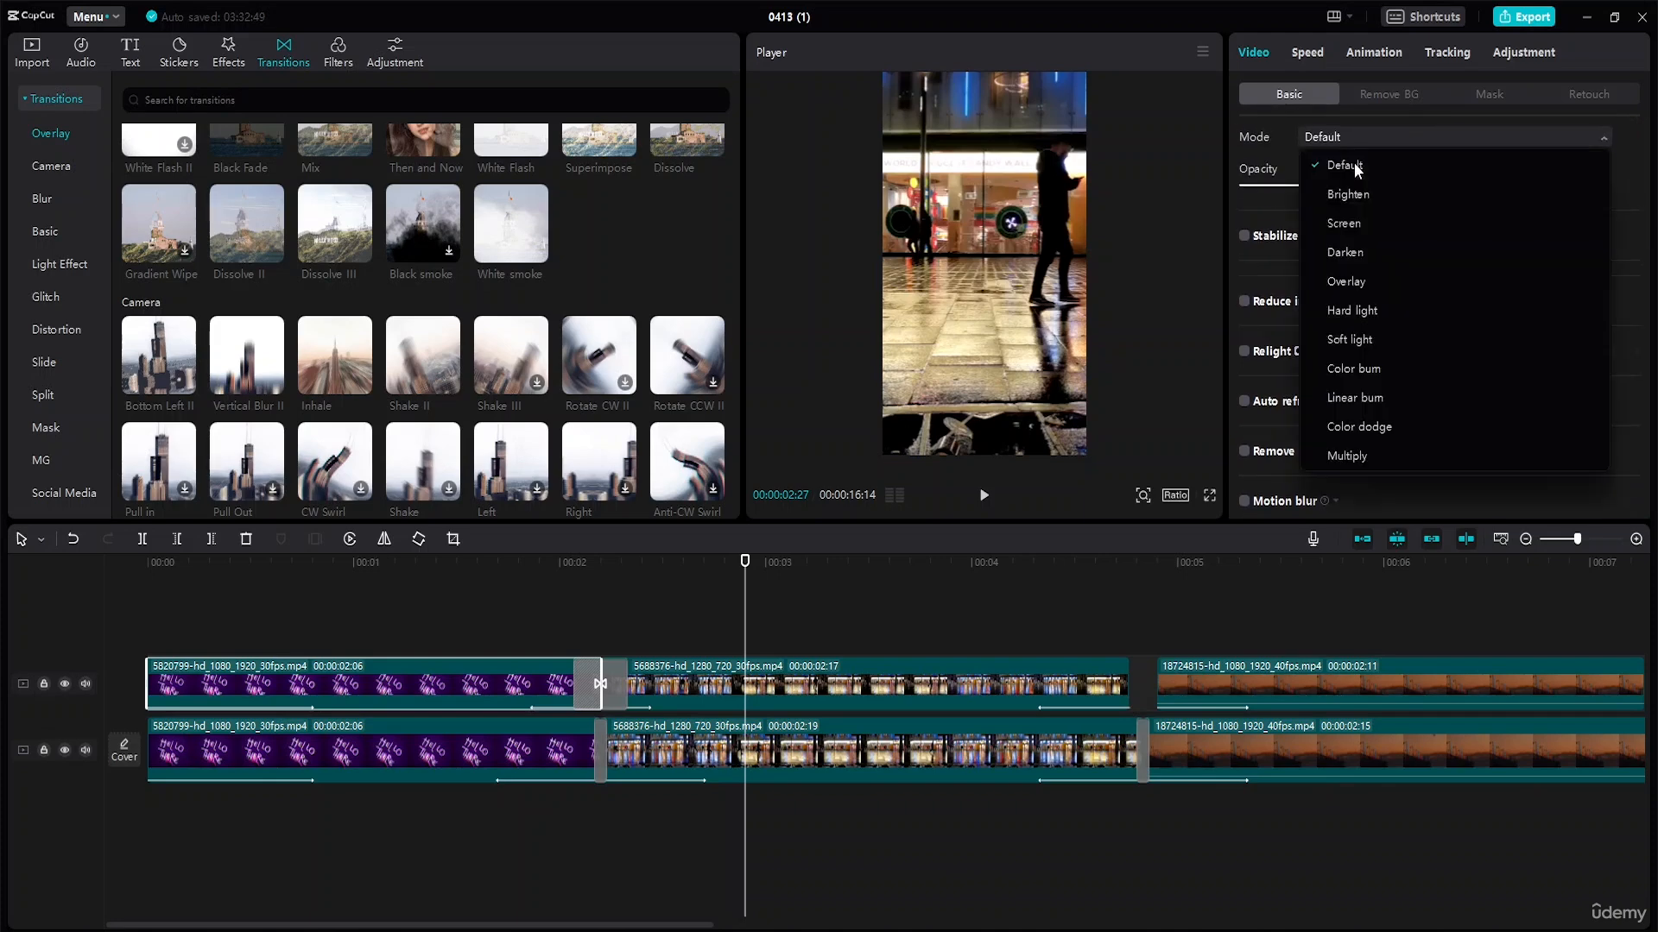
{"action": "left_click", "coordinate": [1356, 222]}
Step: Play back the combined transition between the neon and street clips twice to check the blended effect
{"action": "left_click", "coordinate": [442, 562]}
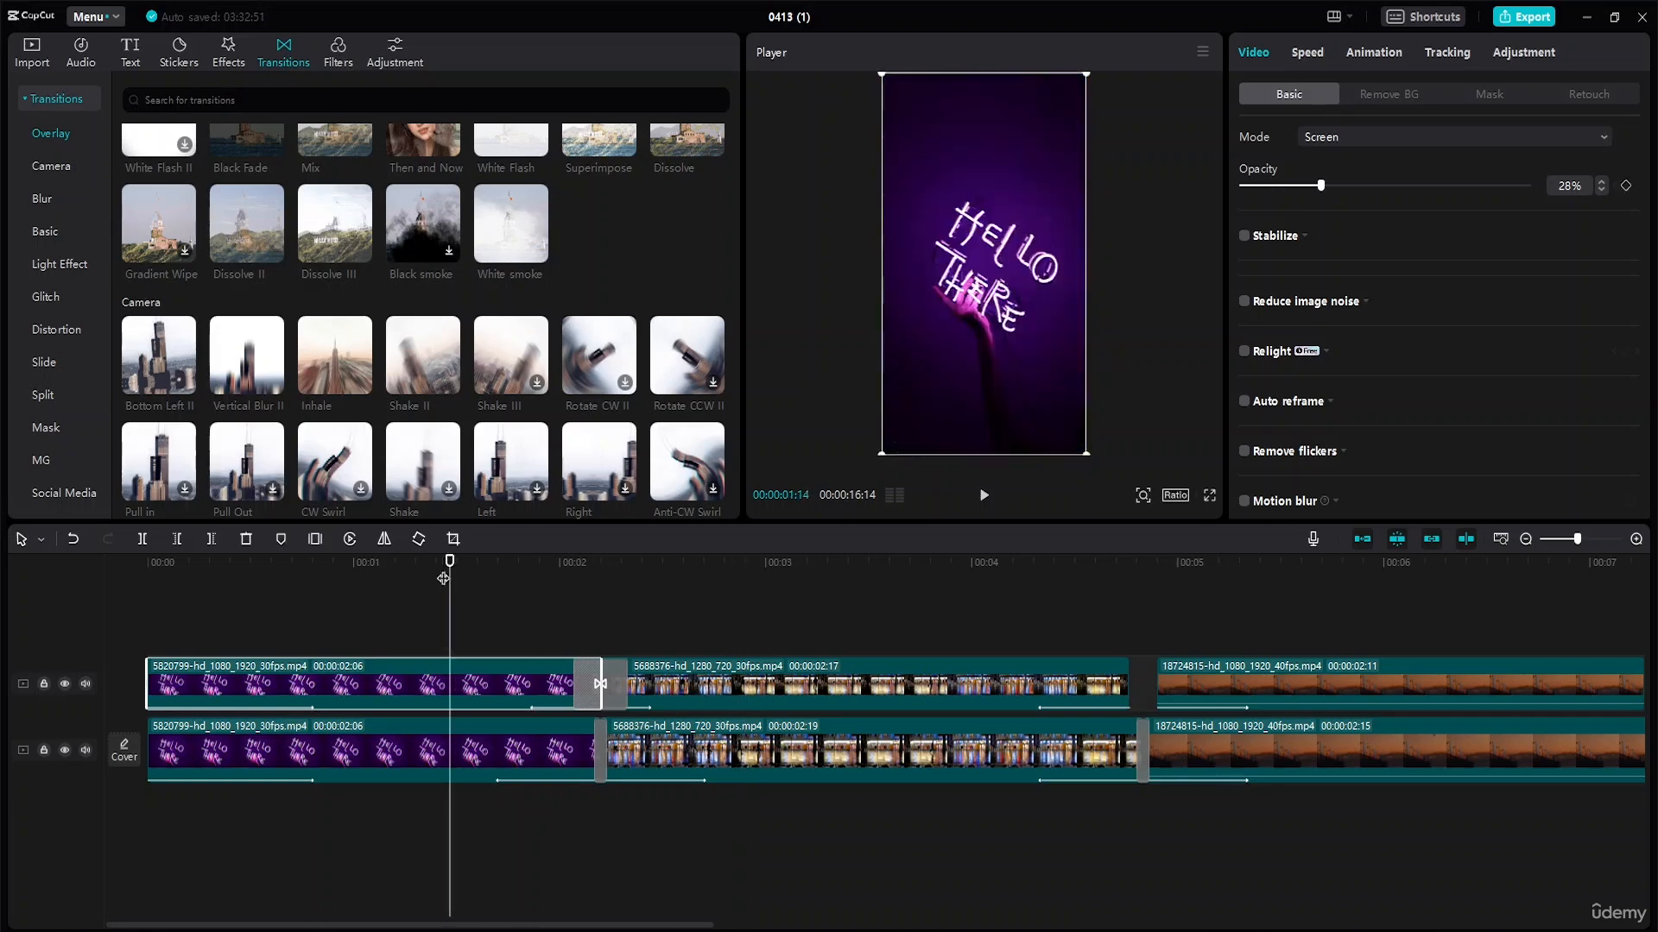
{"action": "key", "text": "space"}
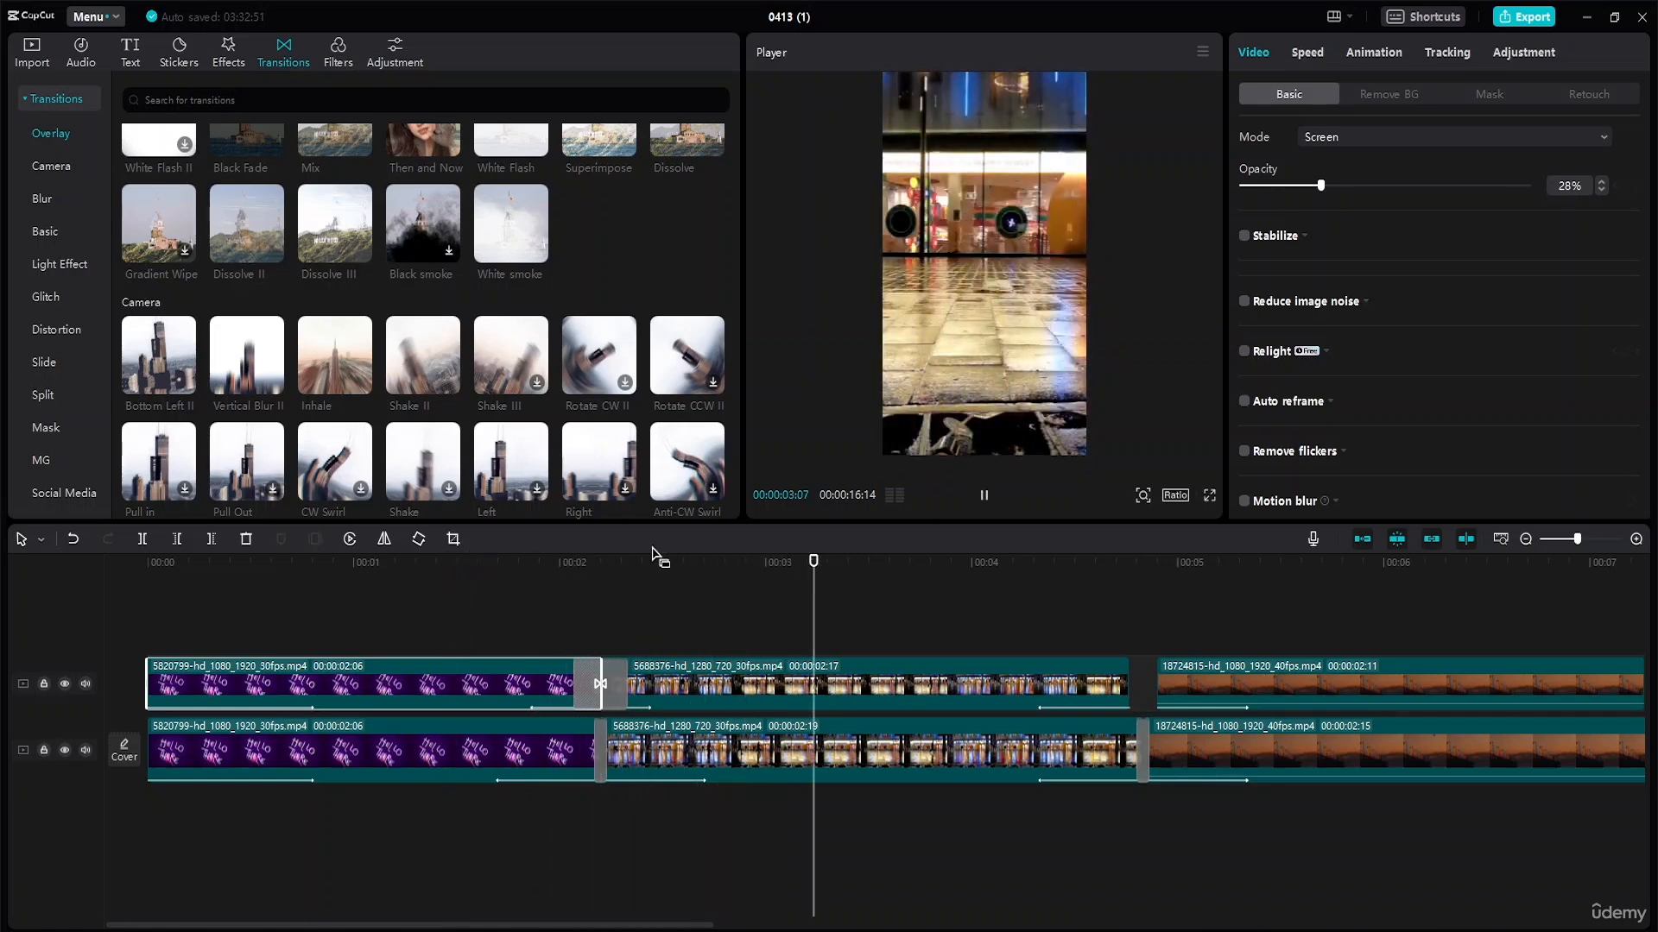
{"action": "key", "text": "space"}
{"action": "left_click_drag", "start_coordinate": [834, 564], "coordinate": [525, 568]}
{"action": "key", "text": "space"}
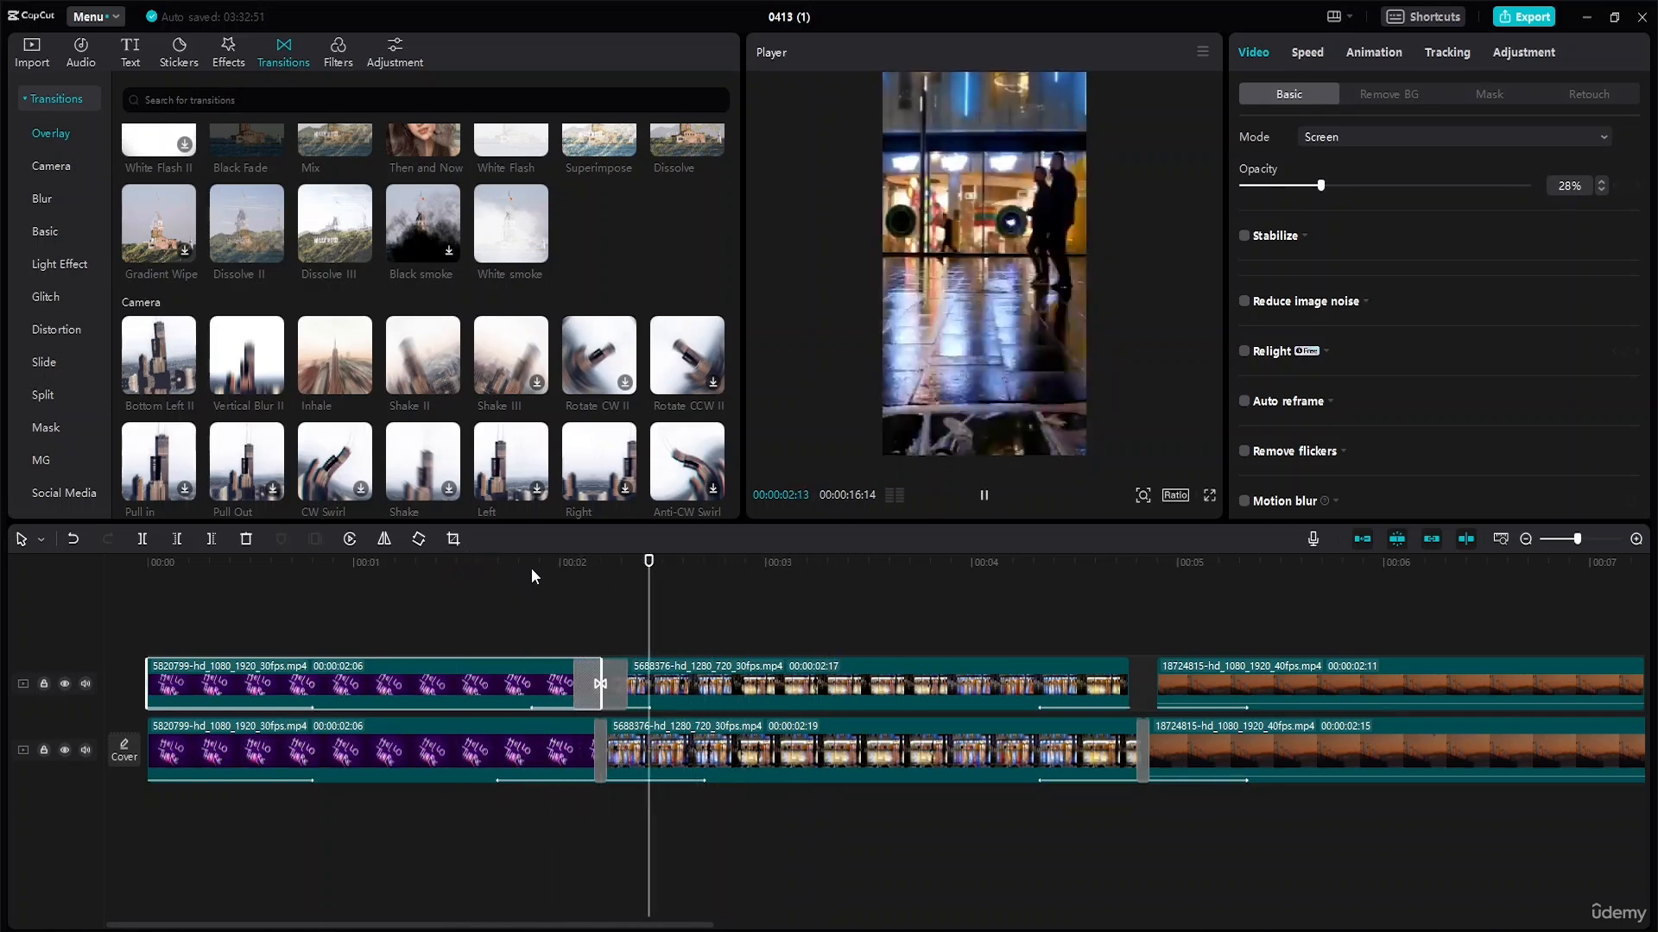
{"action": "key", "text": "space"}
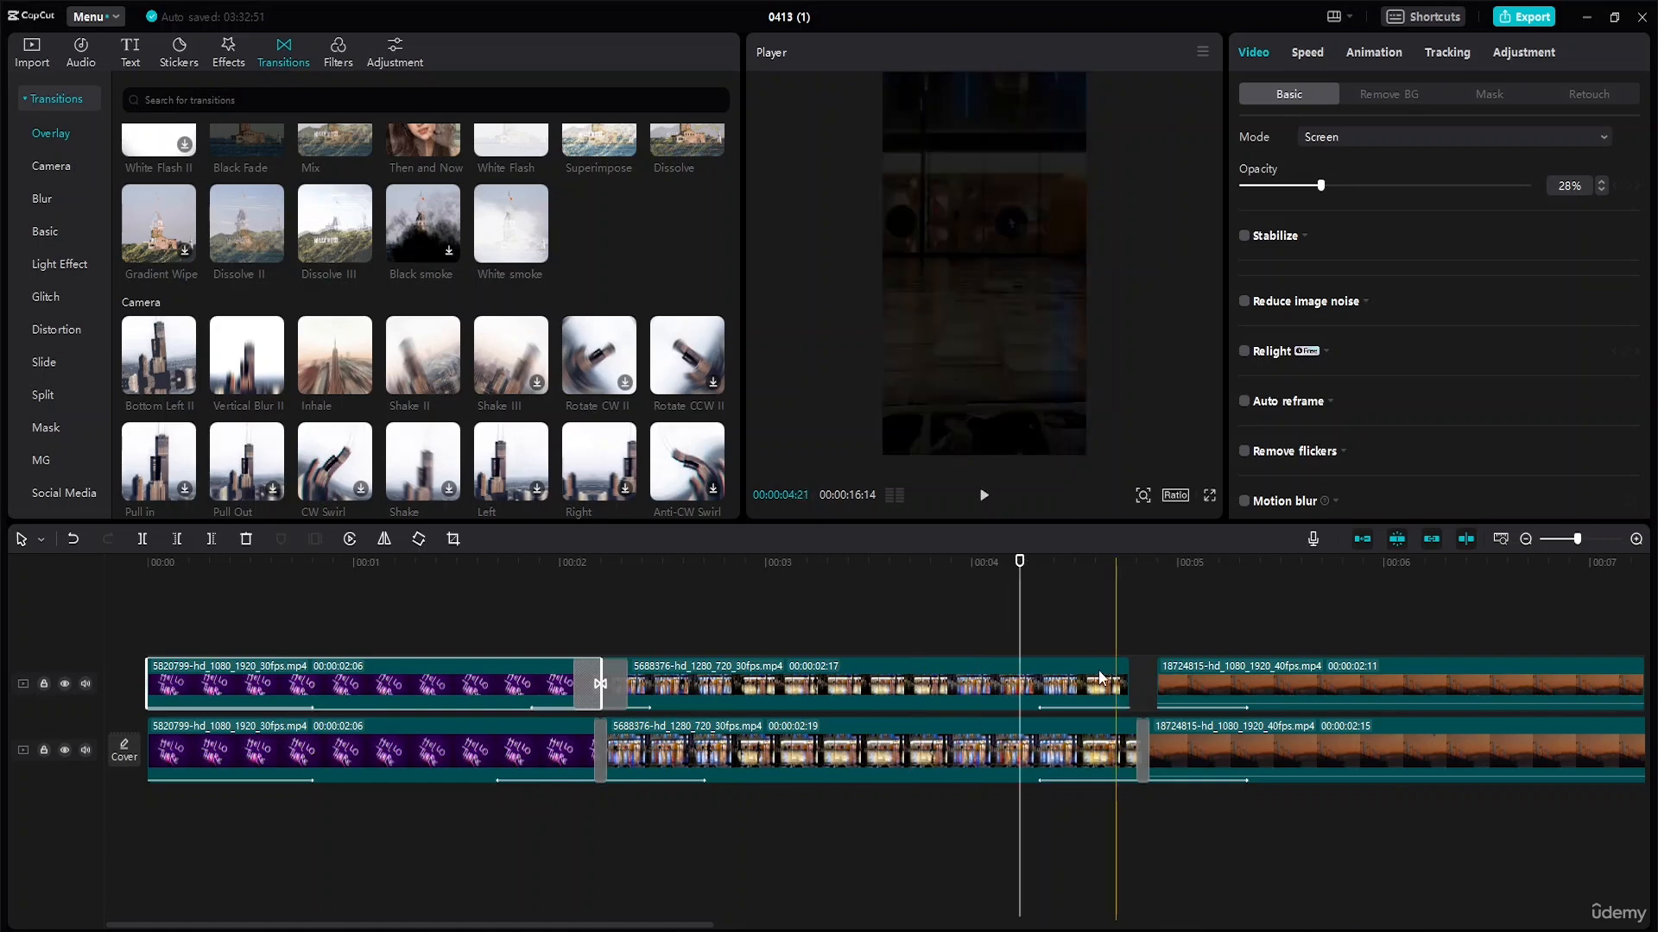
Step: Extend the upper street copy to 00:00:02:19, closing the gap to the sunset copy, and set its blend mode to Screen
{"action": "left_click", "coordinate": [1120, 682]}
{"action": "mouse_move", "coordinate": [1129, 677]}
{"action": "left_mouse_down"}
{"action": "mouse_move", "coordinate": [1158, 693]}
{"action": "mouse_move", "coordinate": [1143, 691]}
{"action": "left_mouse_up"}
{"action": "left_click", "coordinate": [1063, 689]}
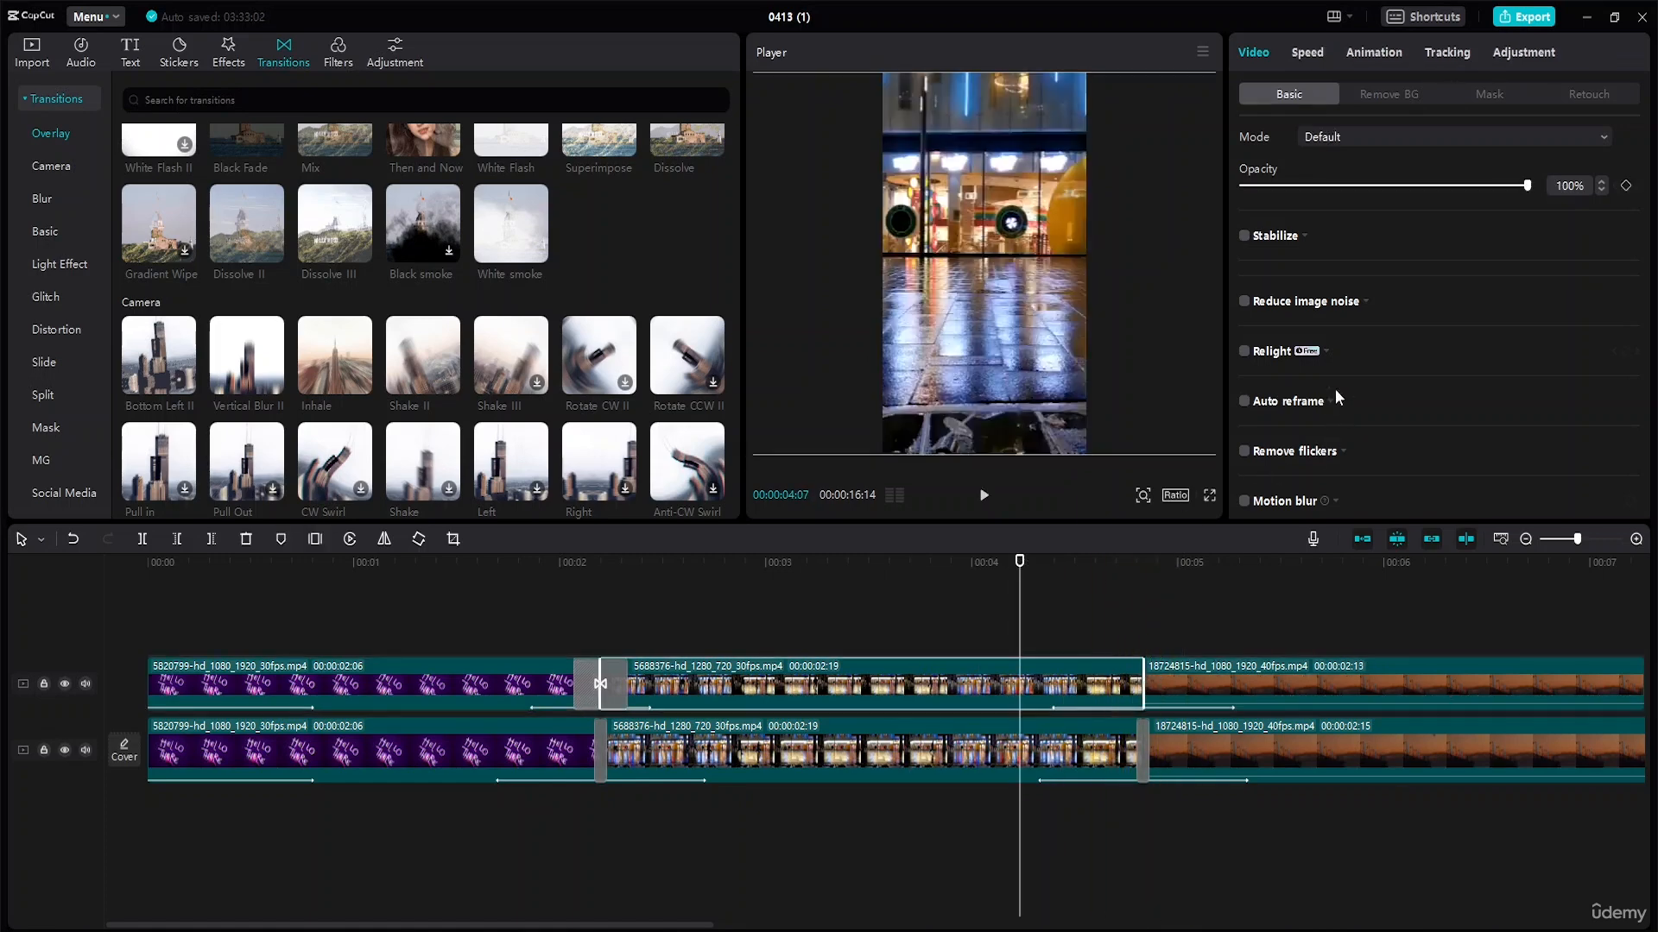
{"action": "left_click", "coordinate": [1424, 137]}
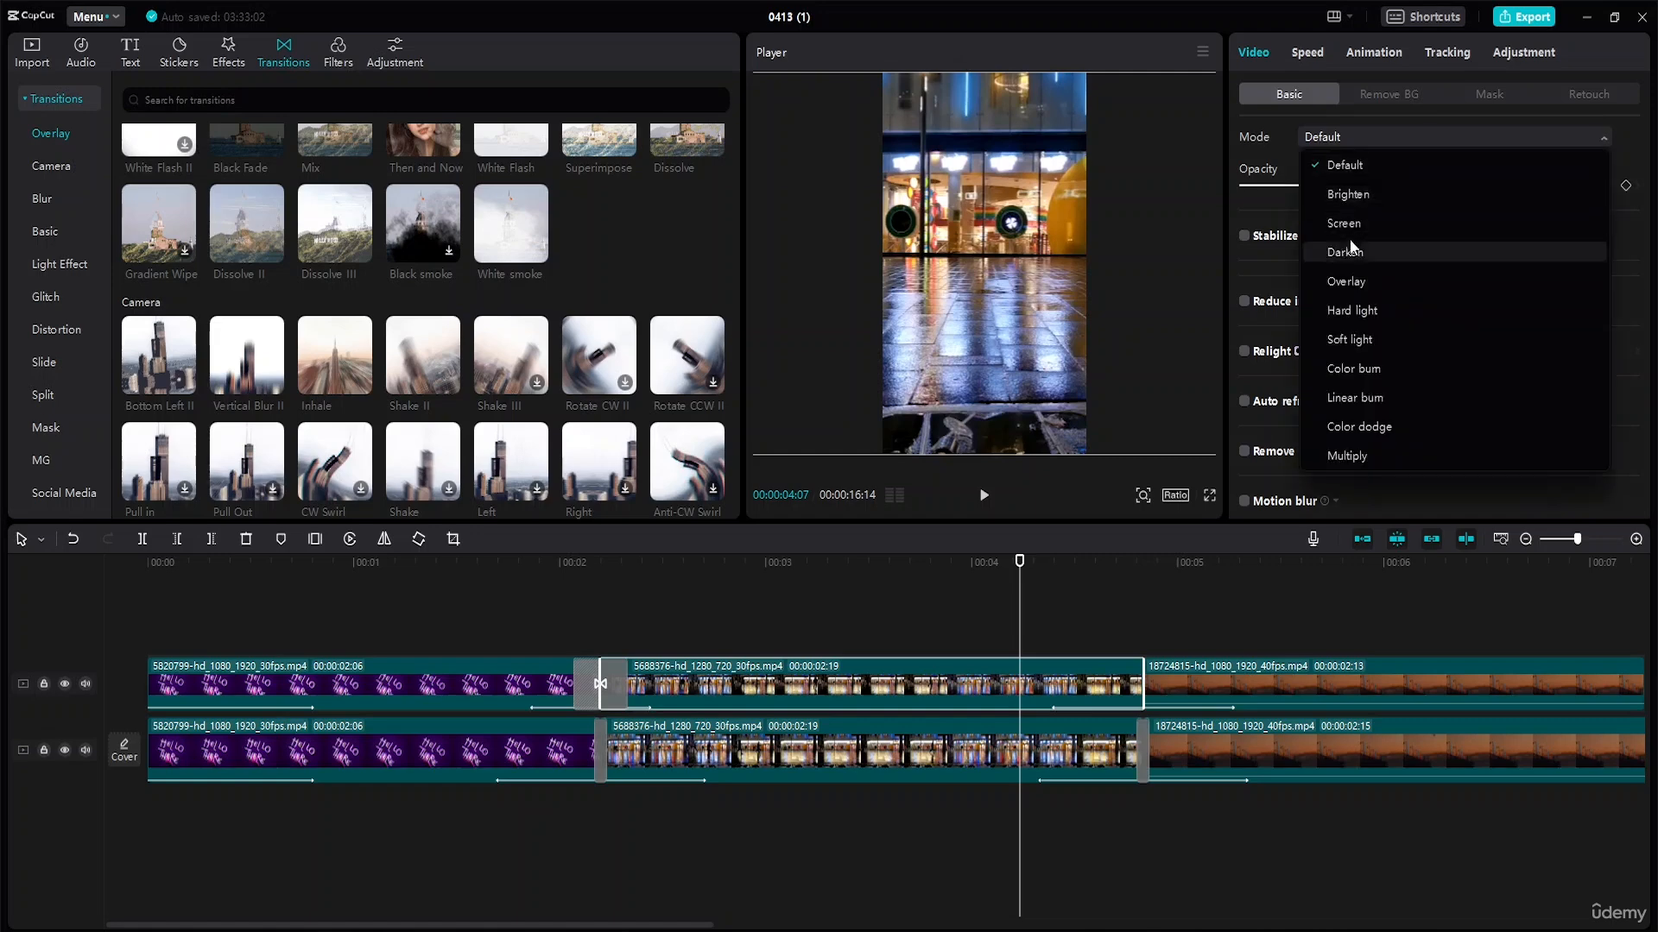
{"action": "left_click", "coordinate": [1390, 215]}
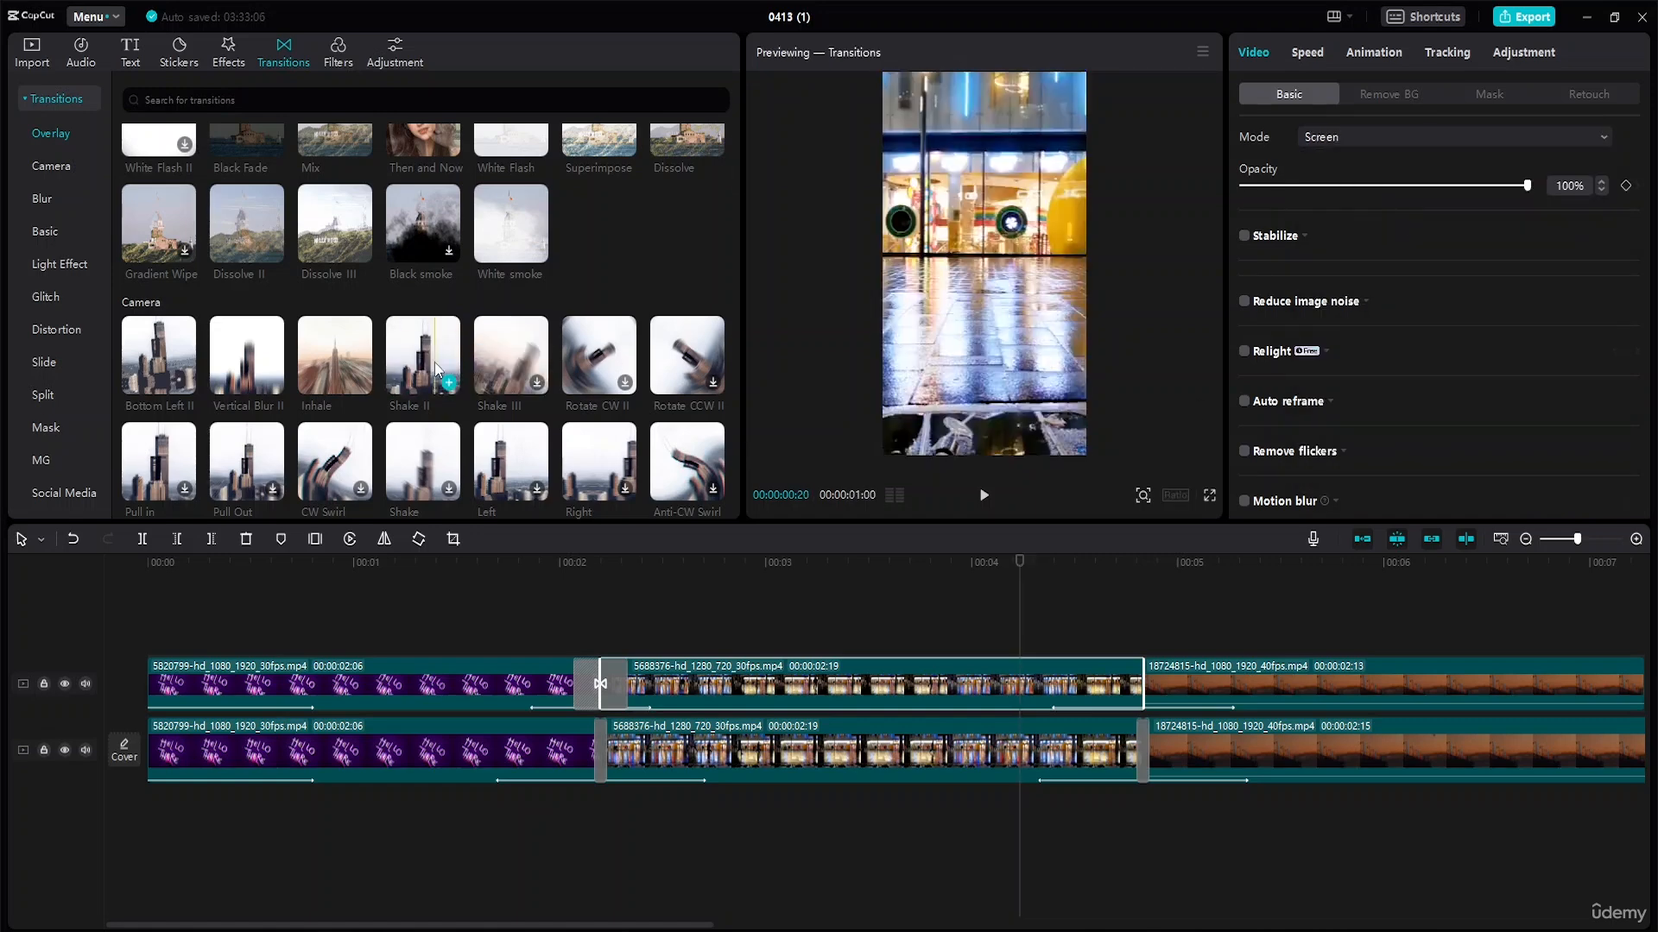
Step: Add a 0.6 s Shake II transition between the upper street and sunset copies, and set the sunset copy to Screen at 50% opacity
{"action": "left_click_drag", "start_coordinate": [440, 370], "coordinate": [1126, 673]}
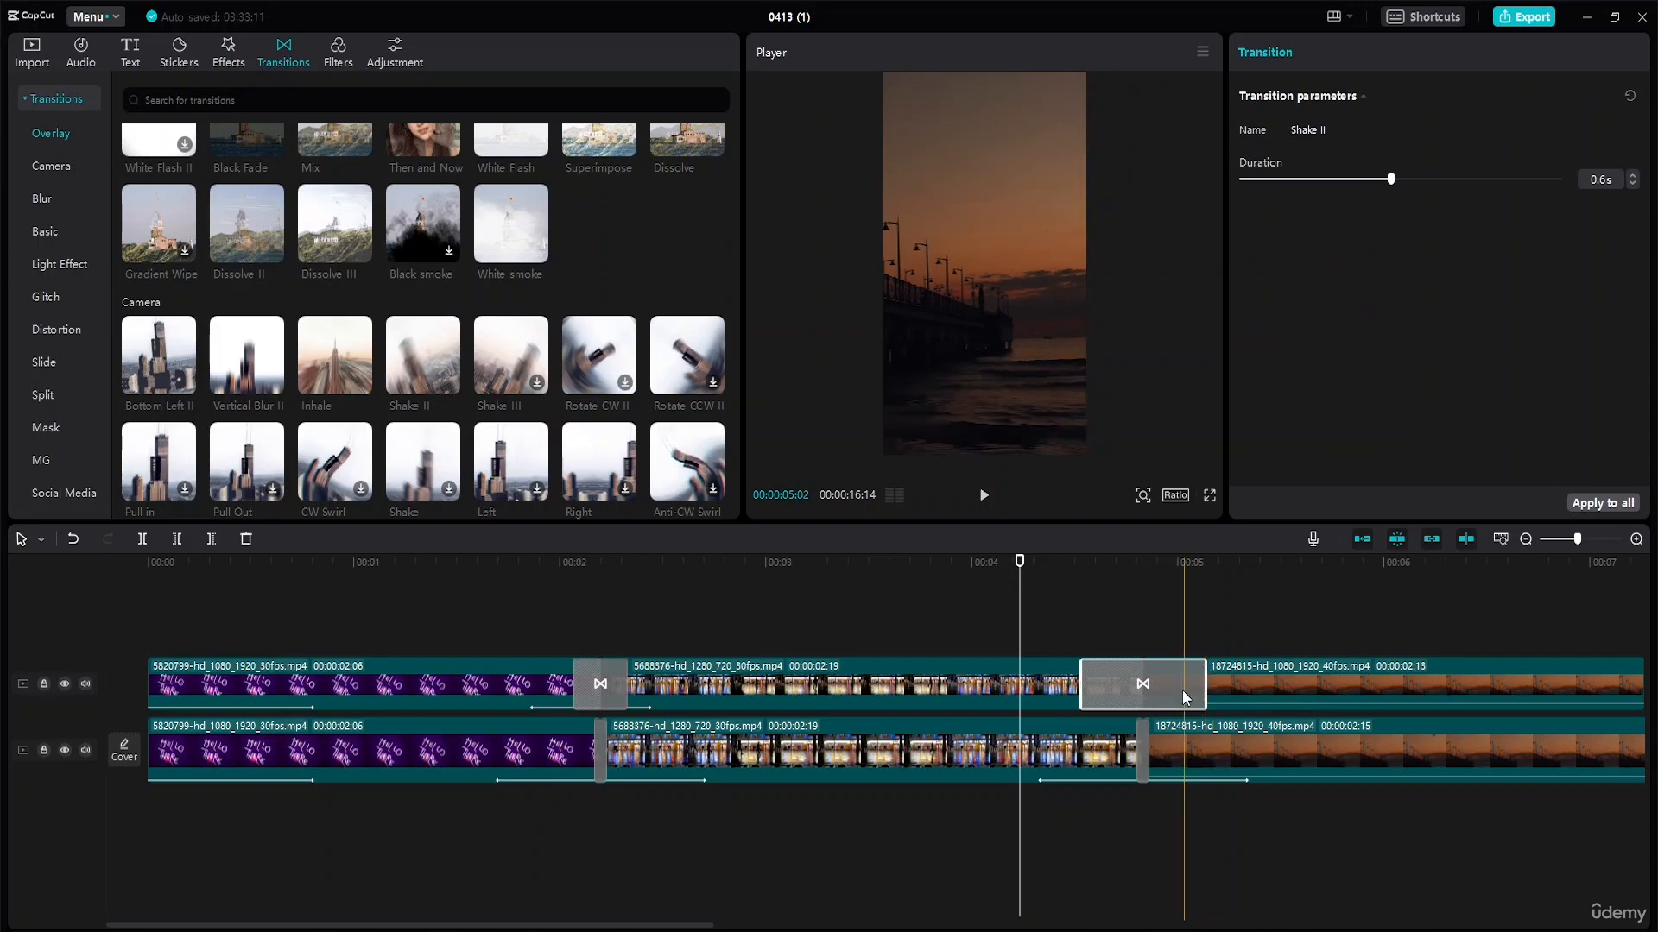
{"action": "left_click", "coordinate": [1267, 670]}
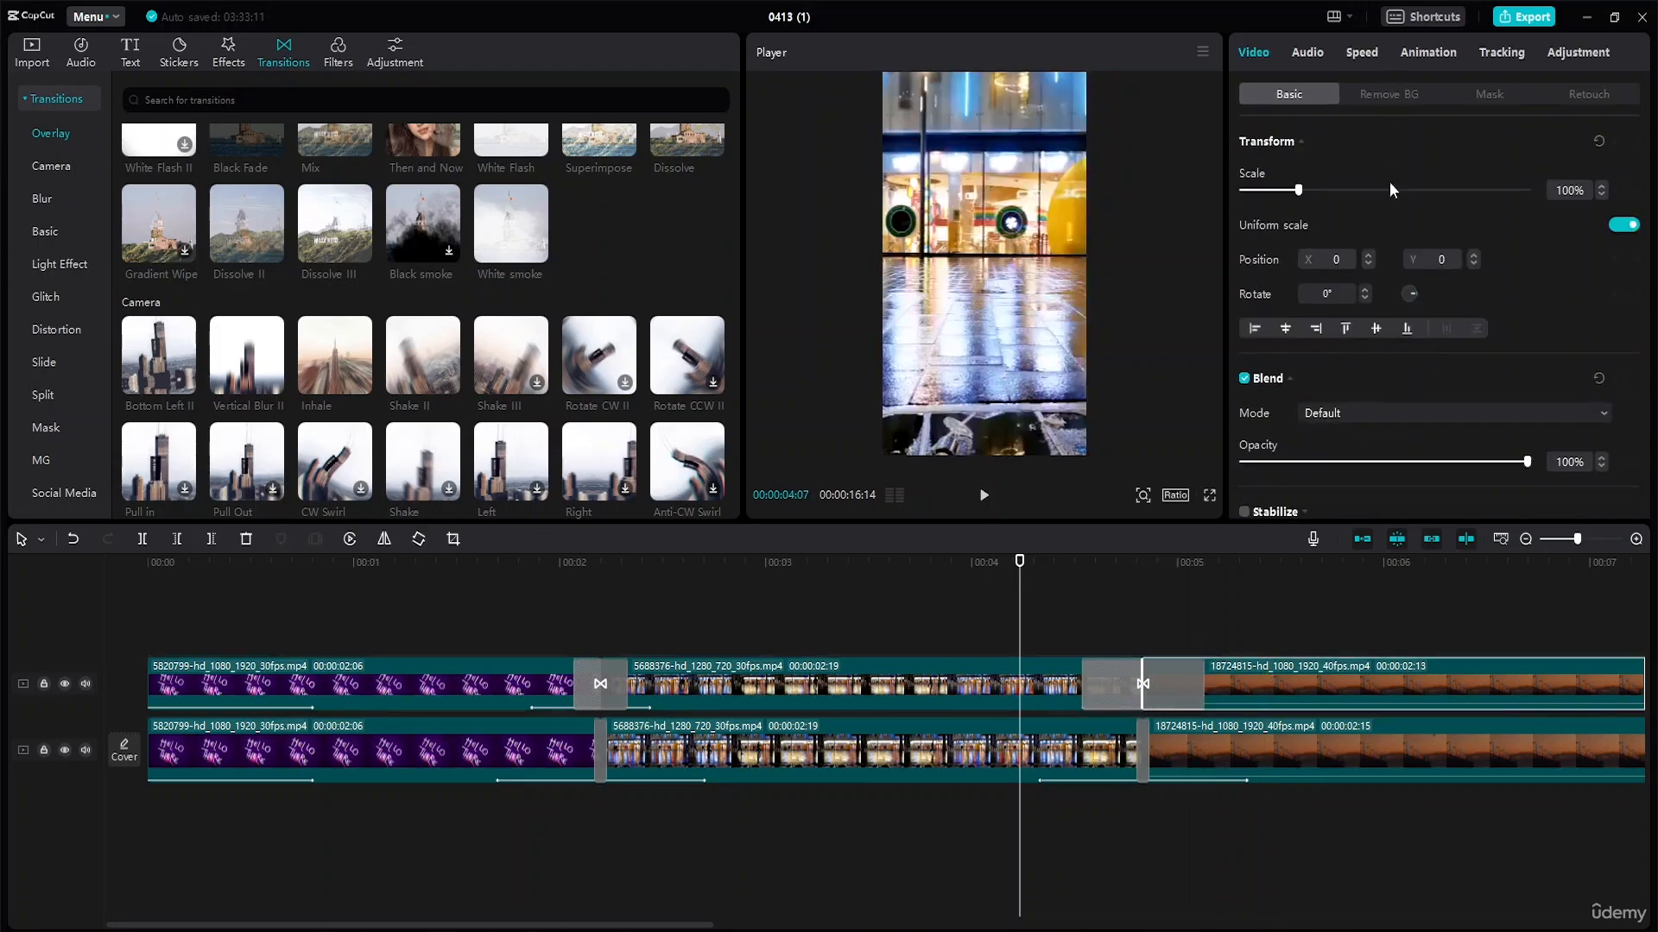
{"action": "scroll", "coordinate": [1393, 386], "scroll_direction": "down", "scroll_amount": 1}
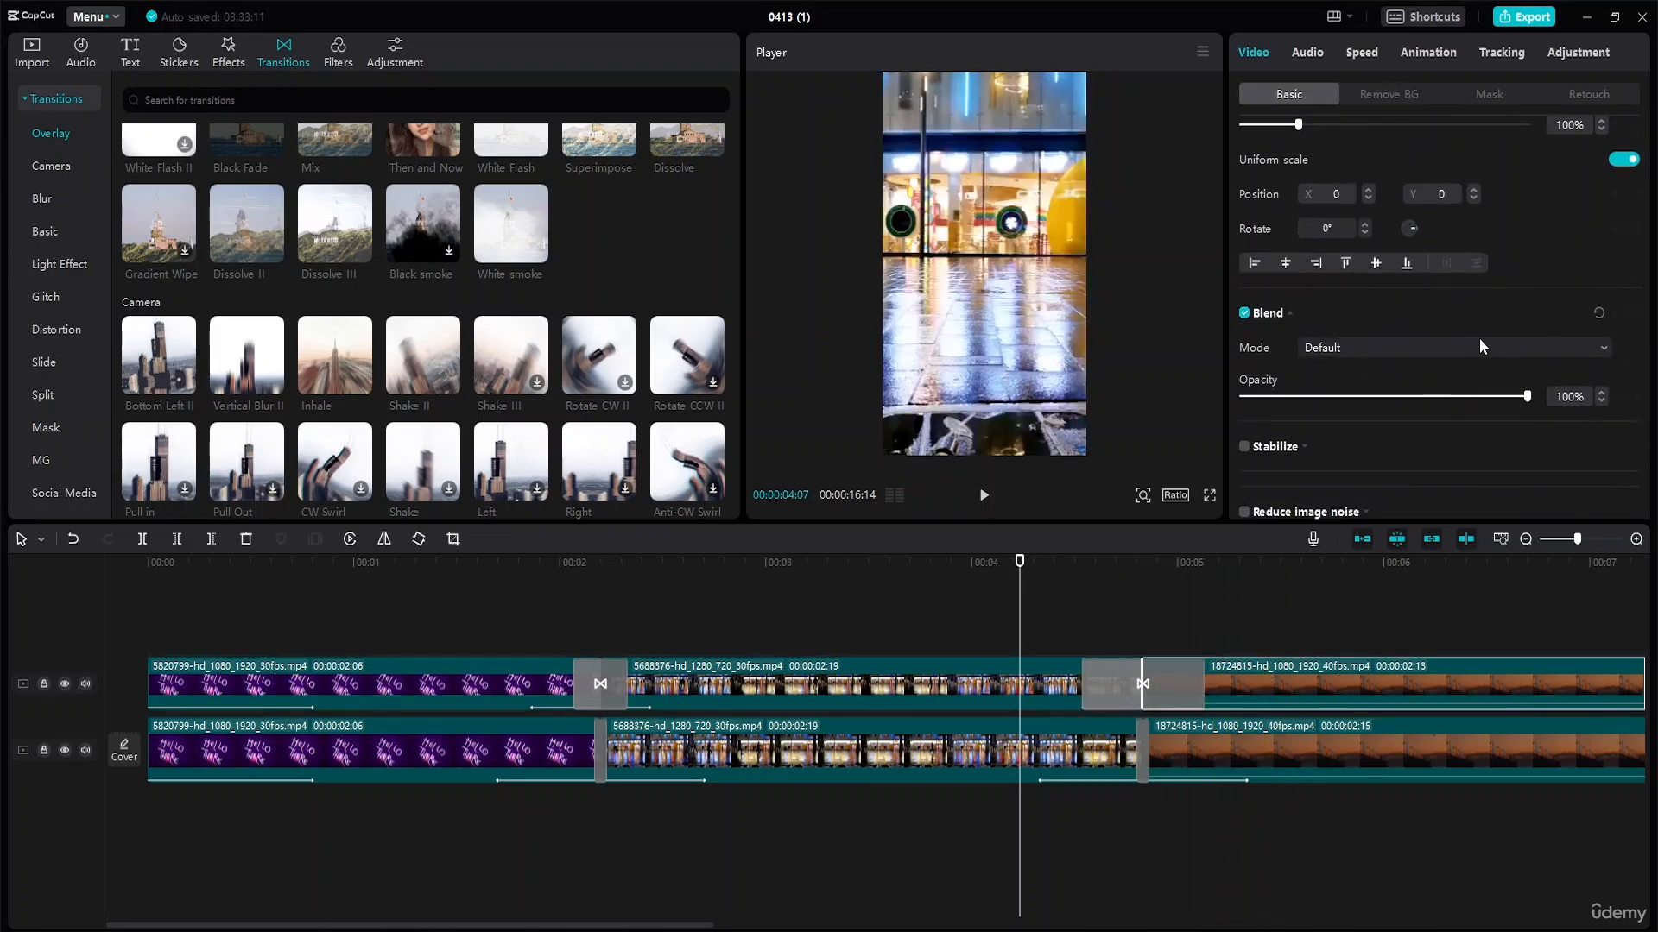
{"action": "left_click", "coordinate": [1479, 345]}
{"action": "left_click", "coordinate": [1382, 431]}
{"action": "scroll", "coordinate": [1526, 398], "scroll_direction": "up", "scroll_amount": 1}
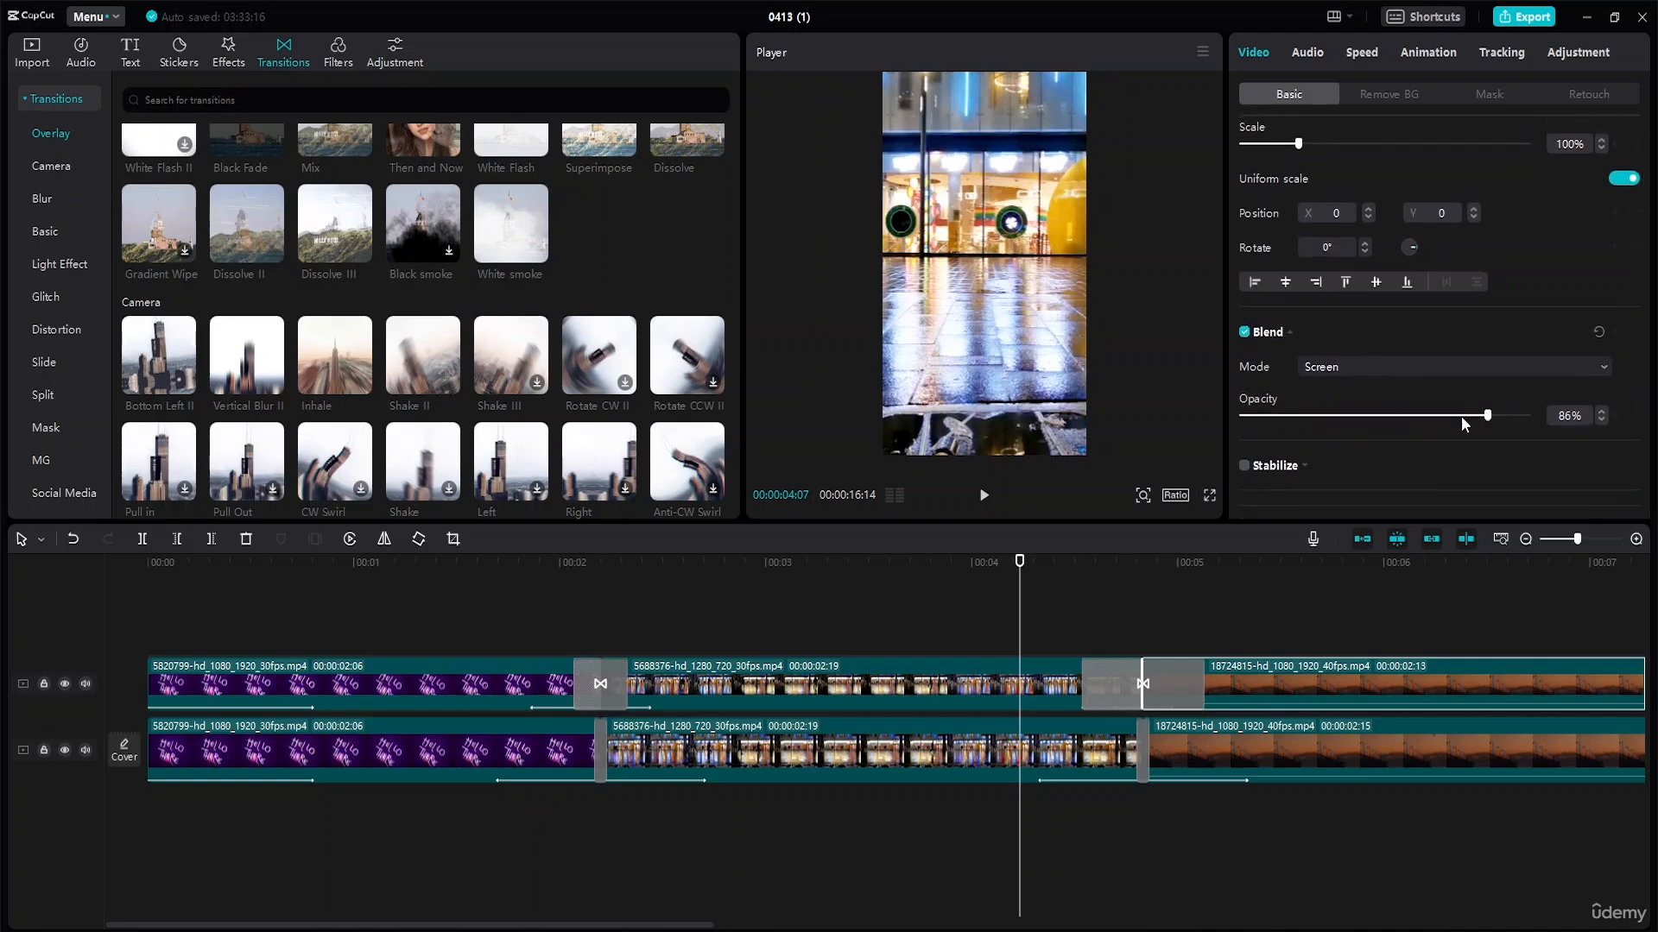
Step: Extend the upper sunset copy to 00:00:02:15 and the upper 1704712 copy to 00:00:09:04 so they meet, and set the sunset copy's opacity to 67%
{"action": "left_click", "coordinate": [944, 686]}
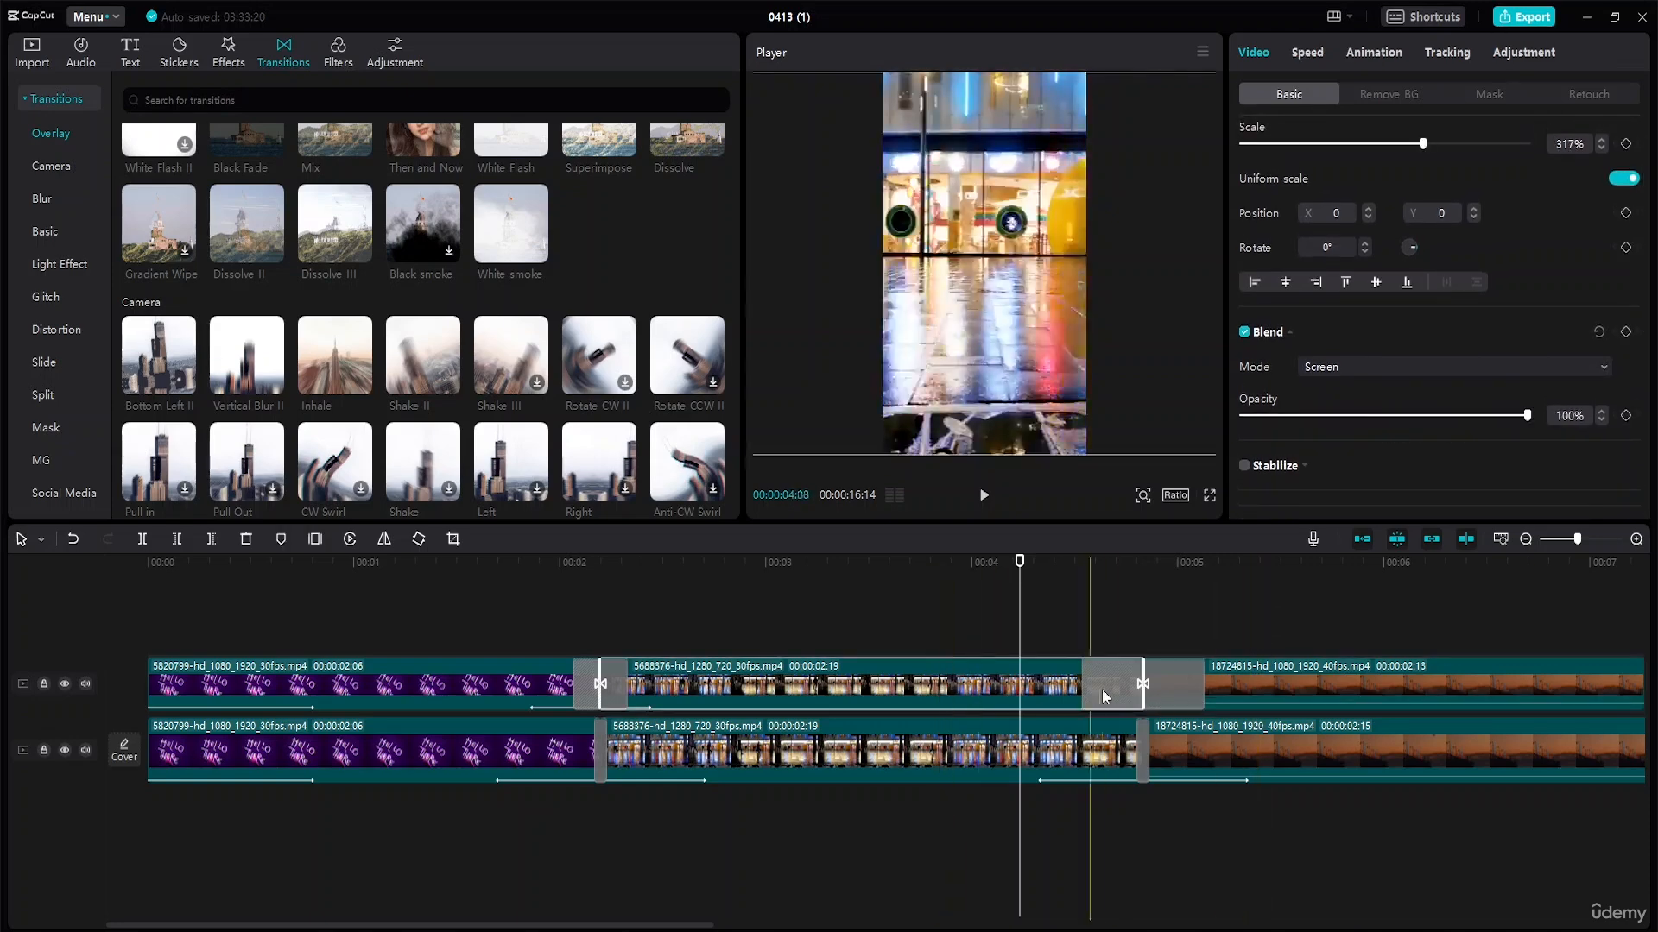
{"action": "left_click_drag", "start_coordinate": [1023, 565], "coordinate": [763, 637]}
{"action": "left_click", "coordinate": [611, 688]}
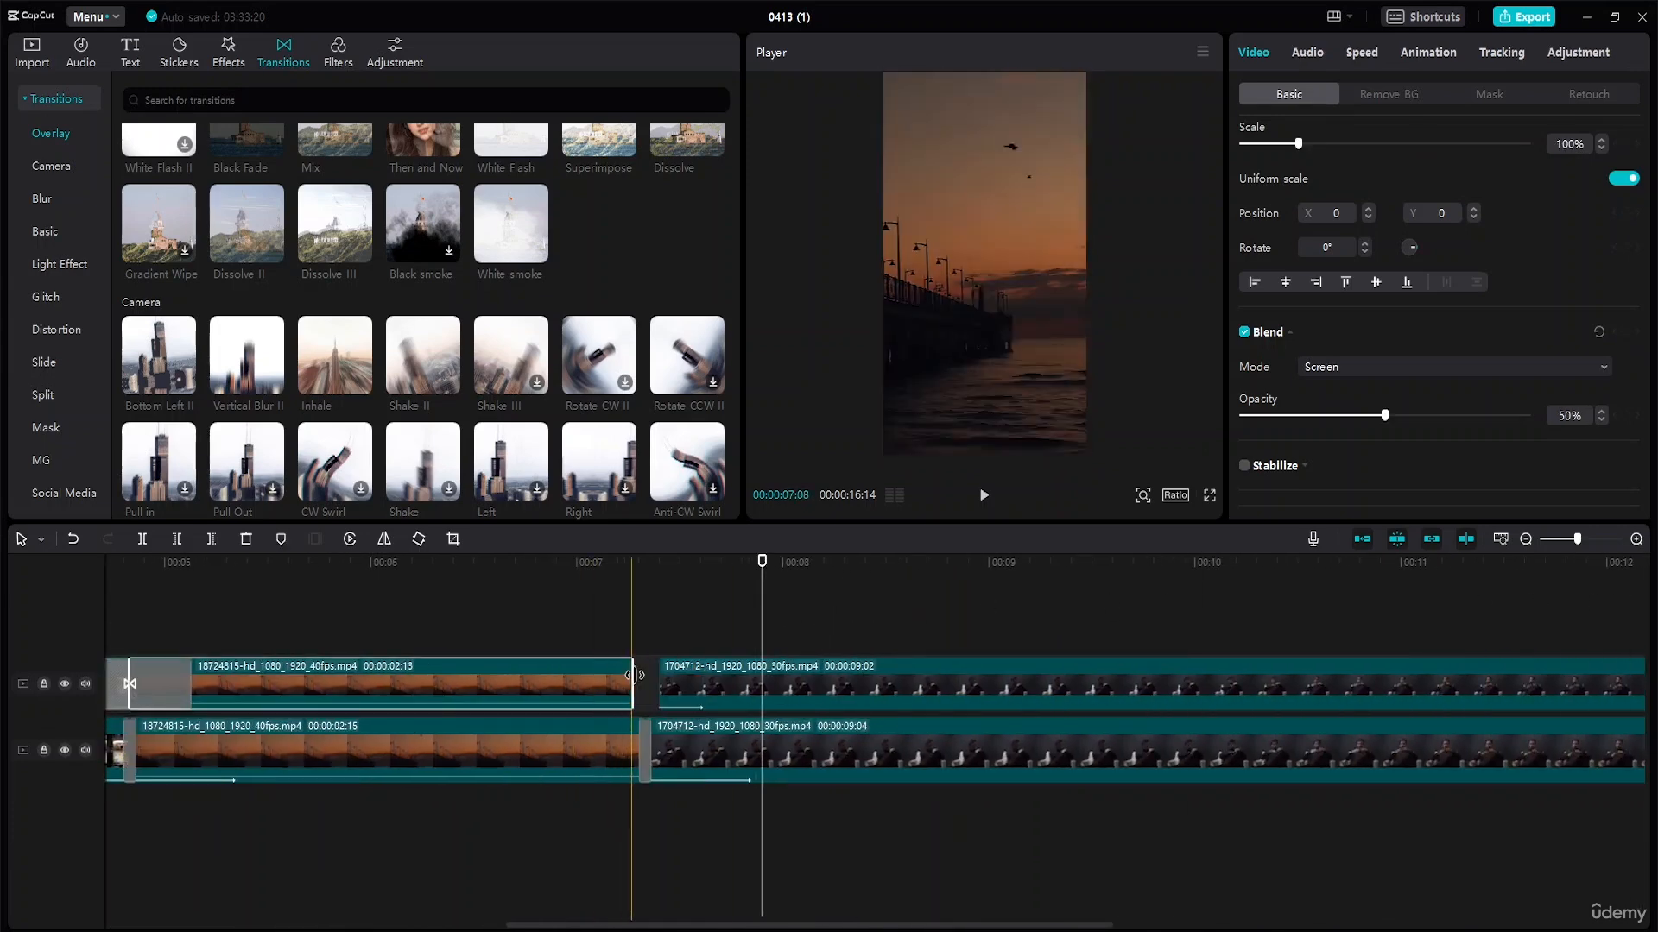
{"action": "mouse_move", "coordinate": [631, 673]}
{"action": "left_mouse_down"}
{"action": "mouse_move", "coordinate": [650, 671]}
{"action": "mouse_move", "coordinate": [635, 671]}
{"action": "left_mouse_up"}
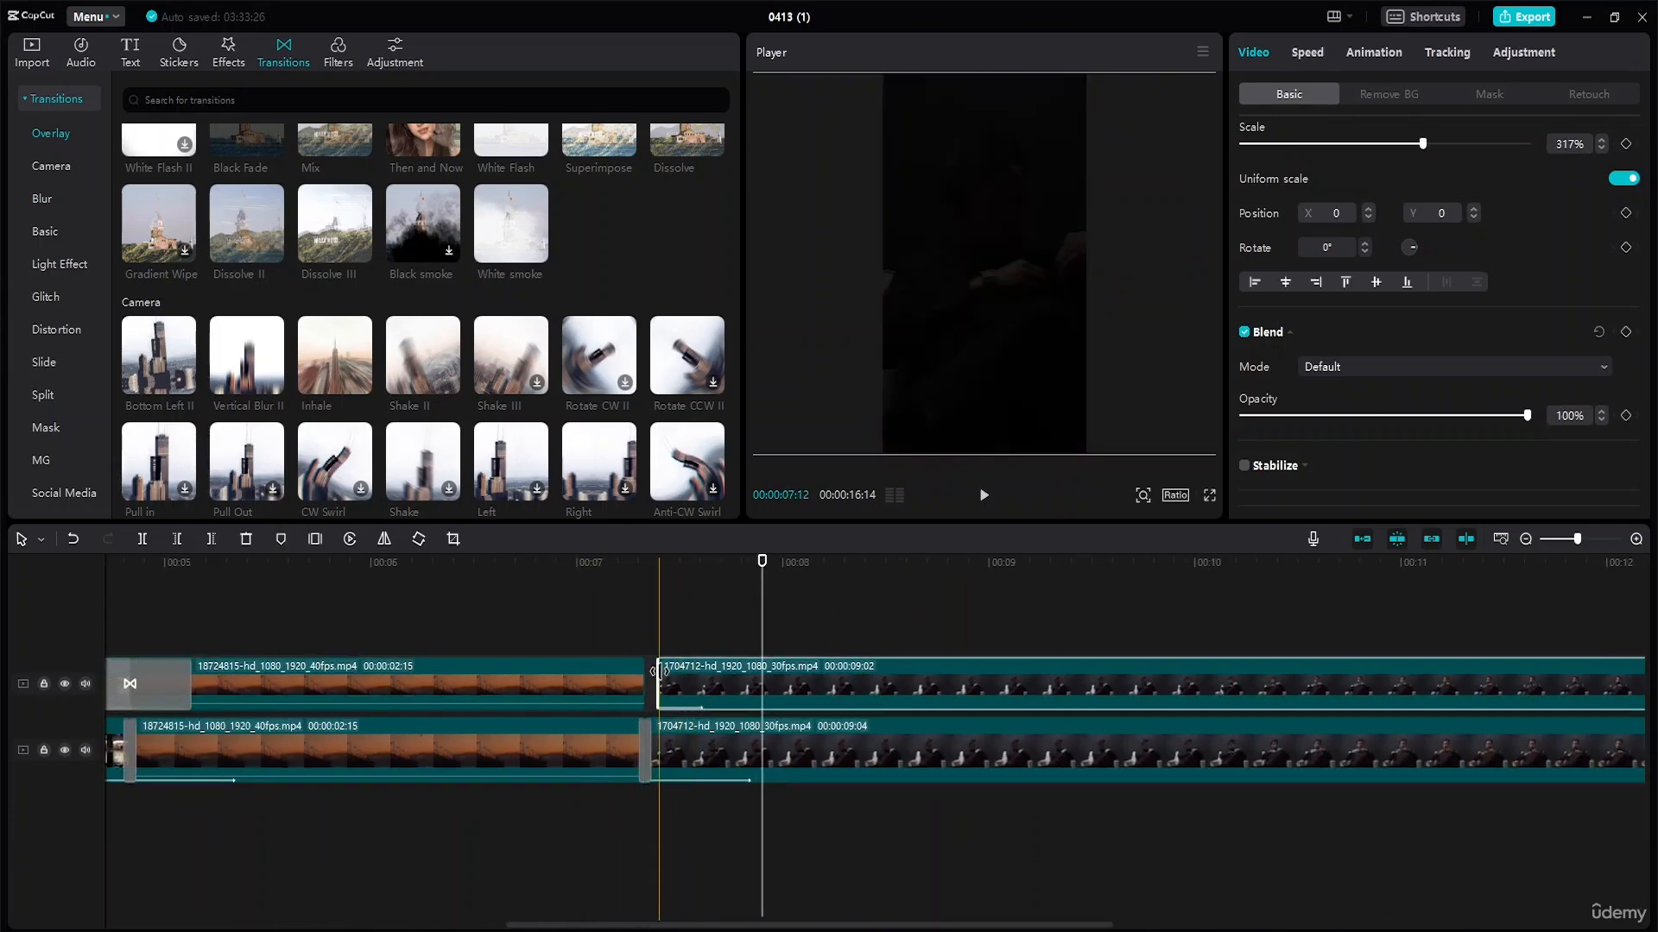
{"action": "left_click", "coordinate": [595, 686]}
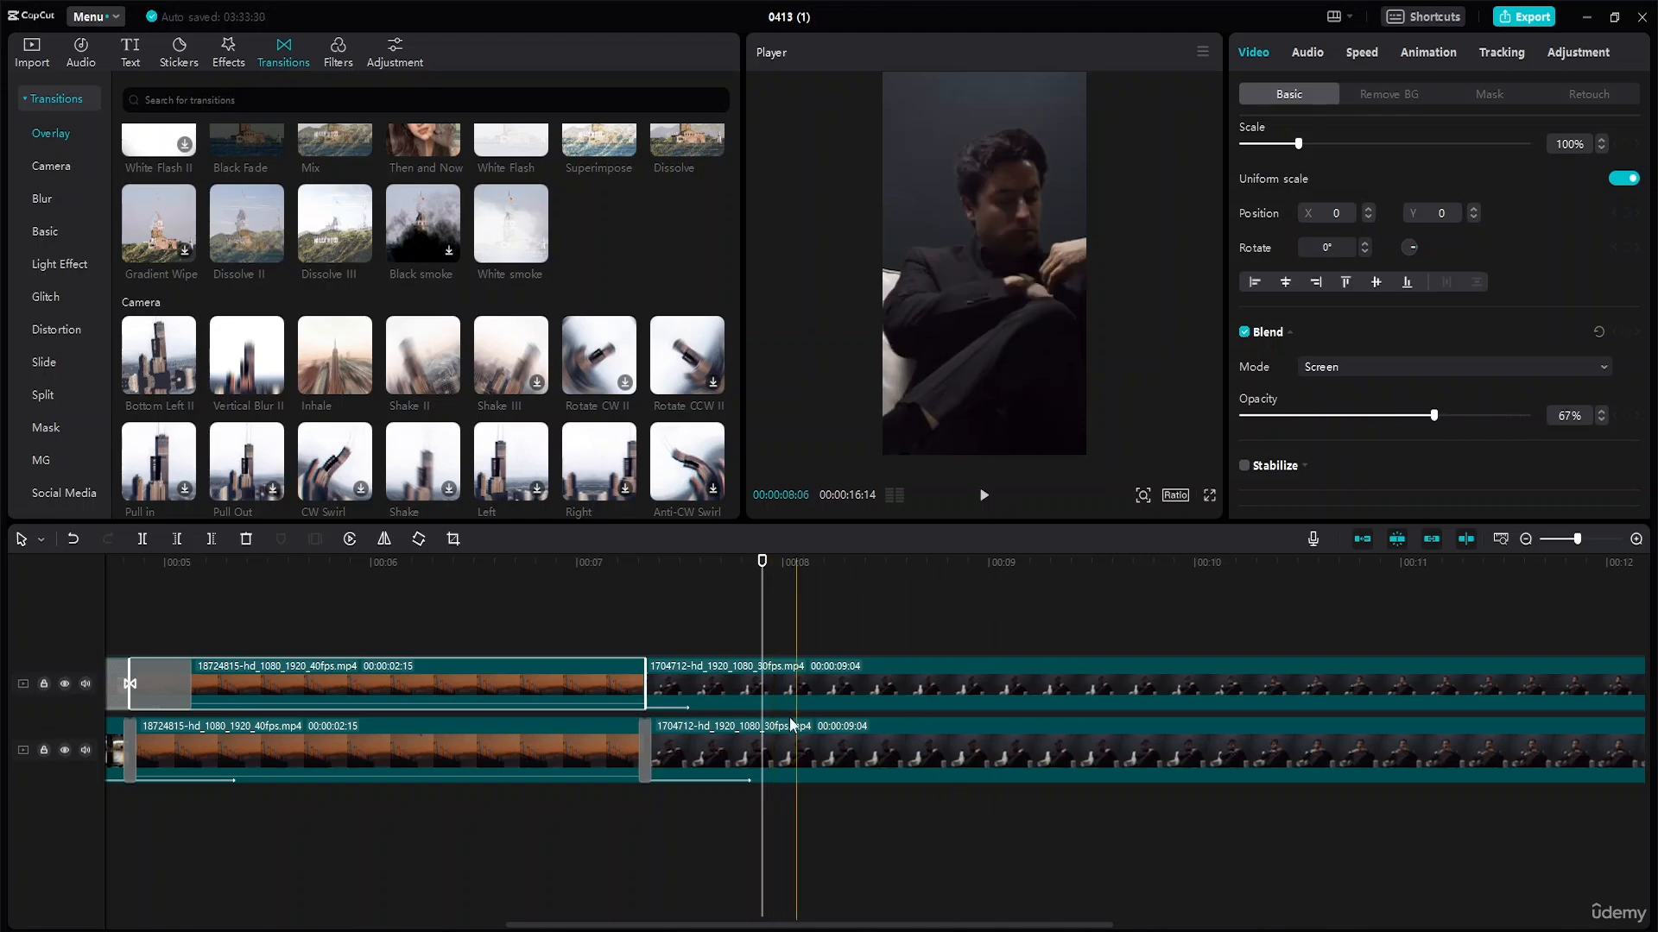
Step: Set the upper 1704712 copy's blend mode to Screen with an opacity of 70%
{"action": "left_click", "coordinate": [861, 673]}
{"action": "left_click", "coordinate": [1495, 374]}
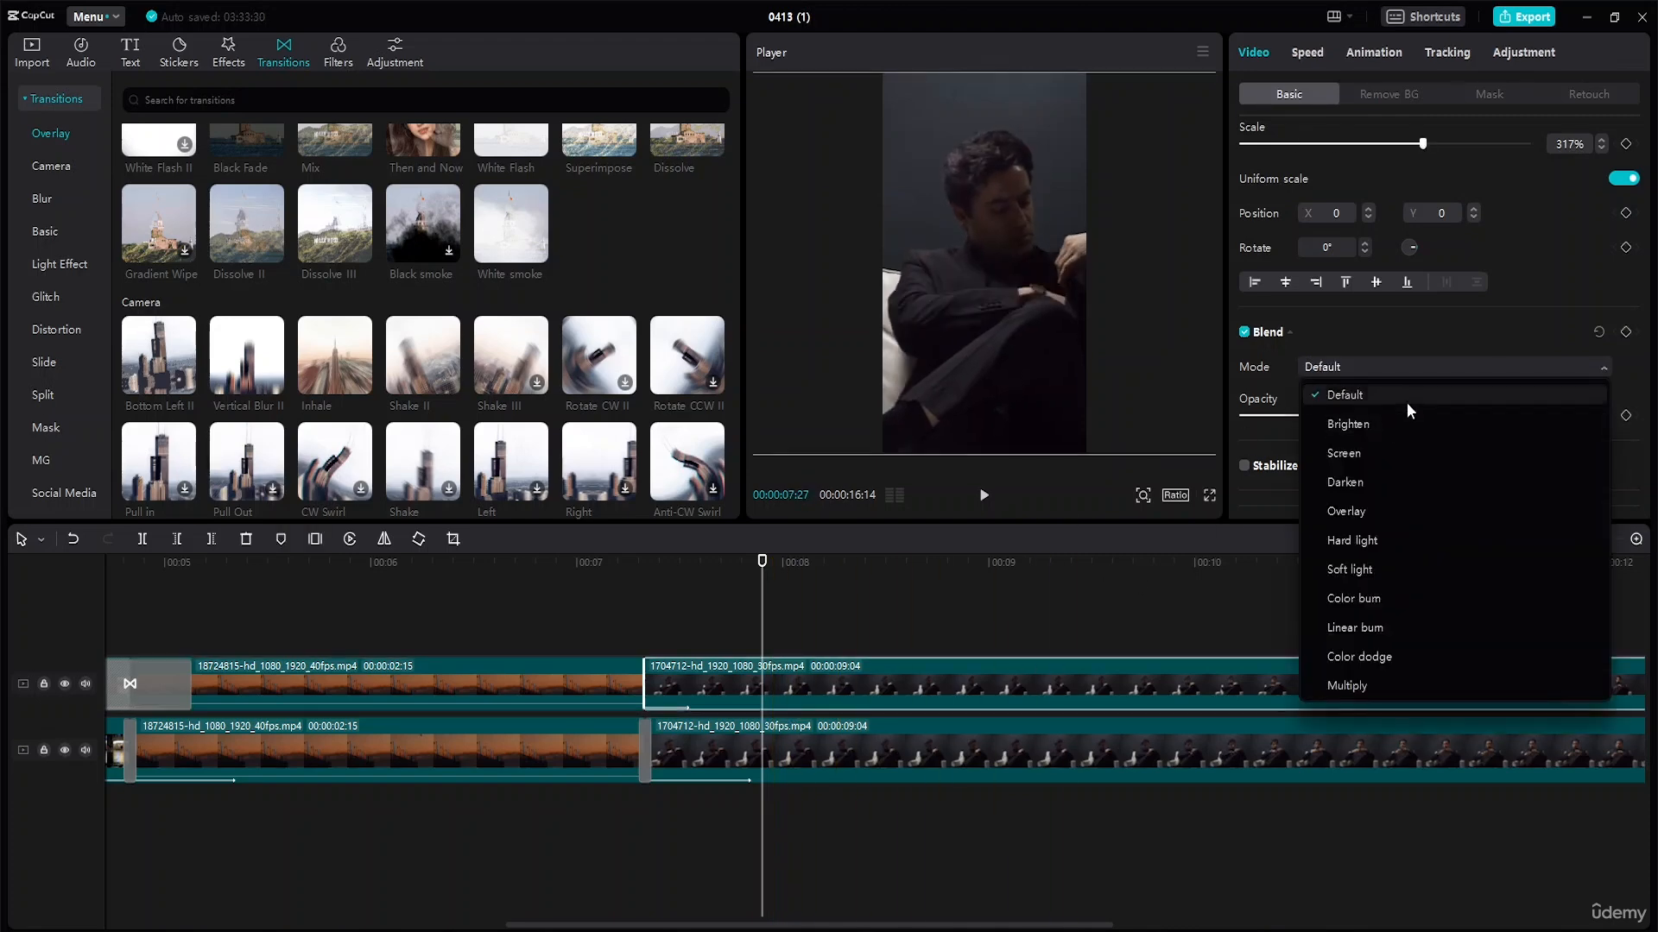
{"action": "left_click", "coordinate": [1381, 447]}
{"action": "left_click_drag", "start_coordinate": [1517, 418], "coordinate": [1449, 430]}
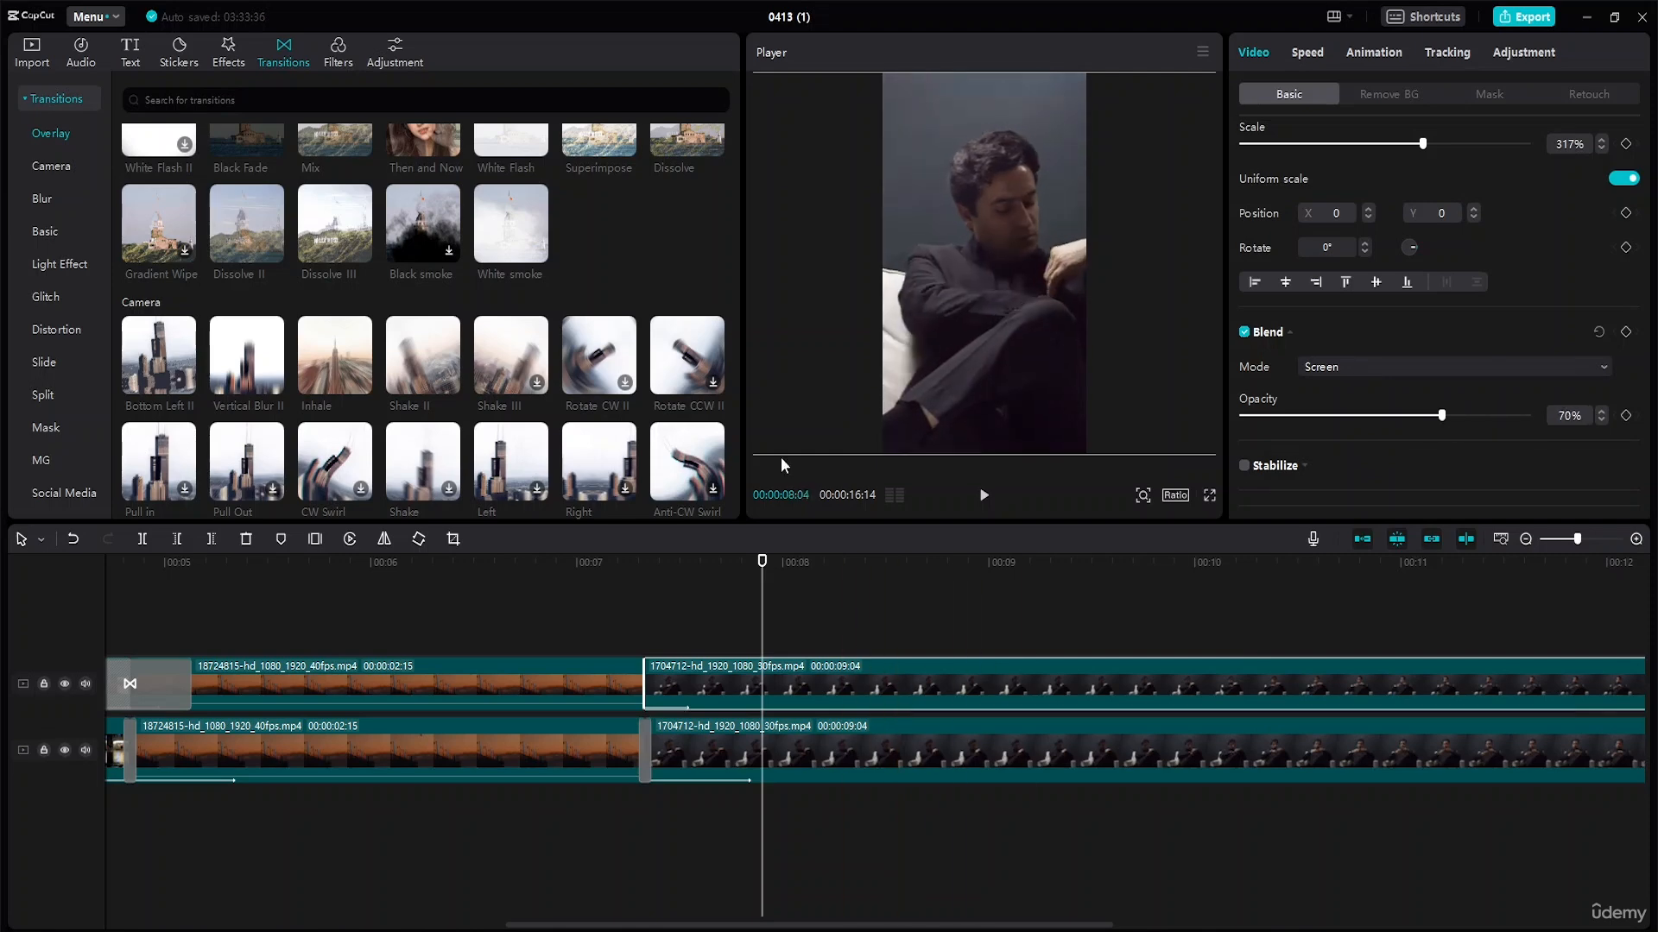
Step: Add a 0.3 s Inhale transition between the upper sunset and 1704712 copies, and play the video from the start
{"action": "left_click_drag", "start_coordinate": [354, 375], "coordinate": [674, 685]}
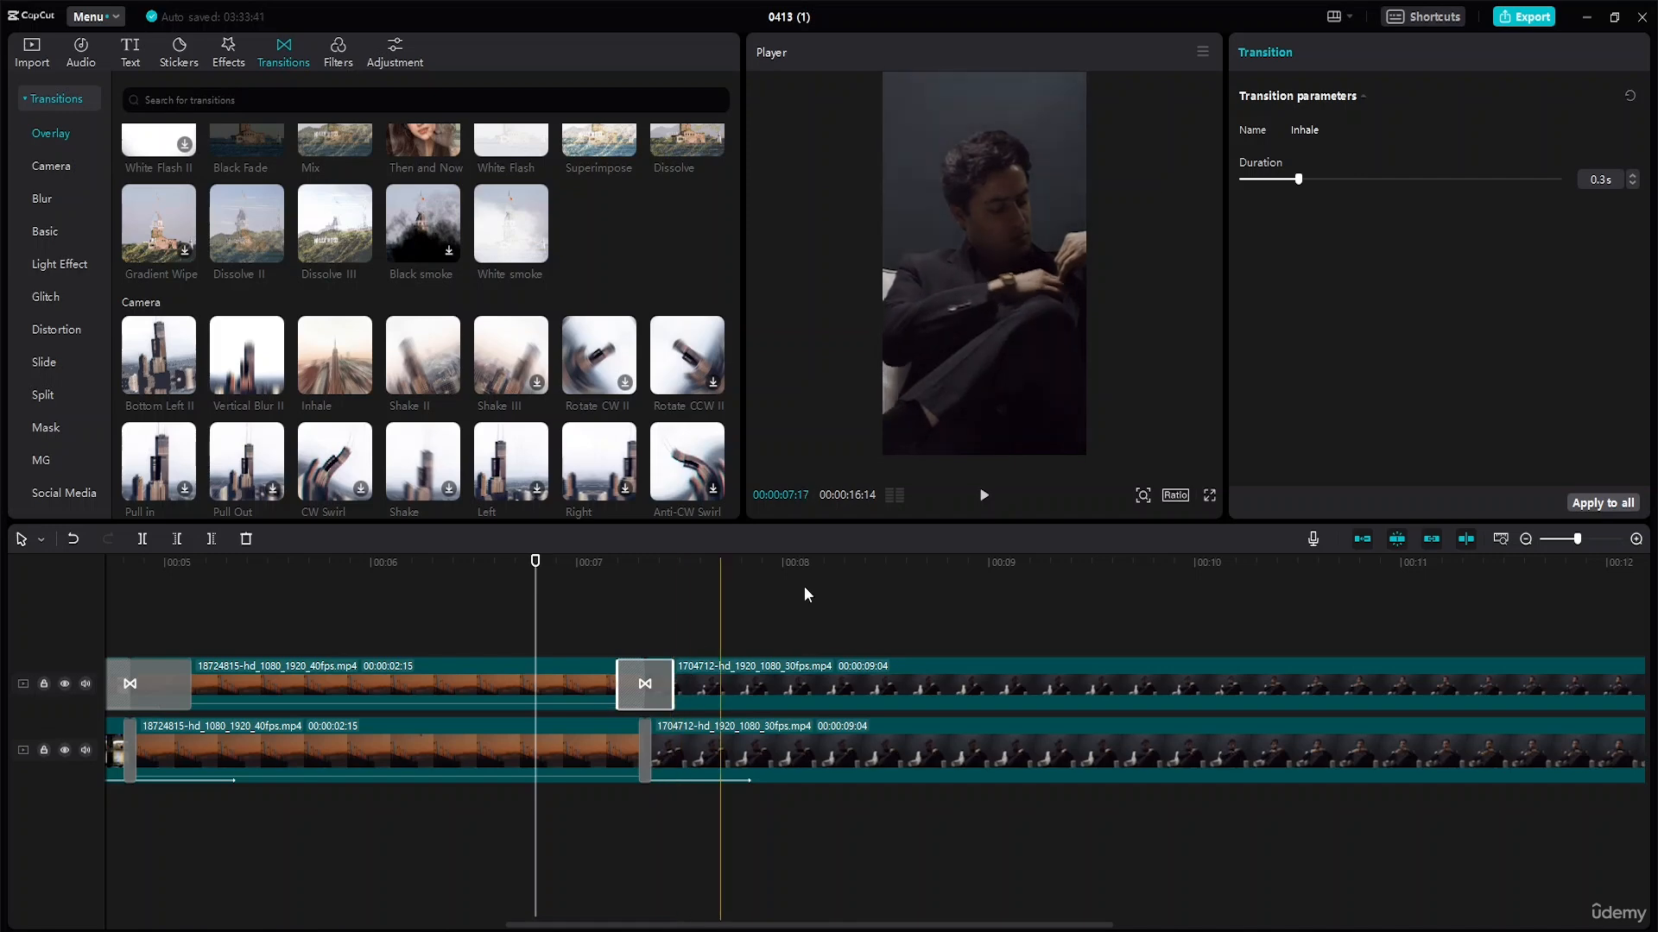
{"action": "left_click_drag", "start_coordinate": [535, 561], "coordinate": [2, 550]}
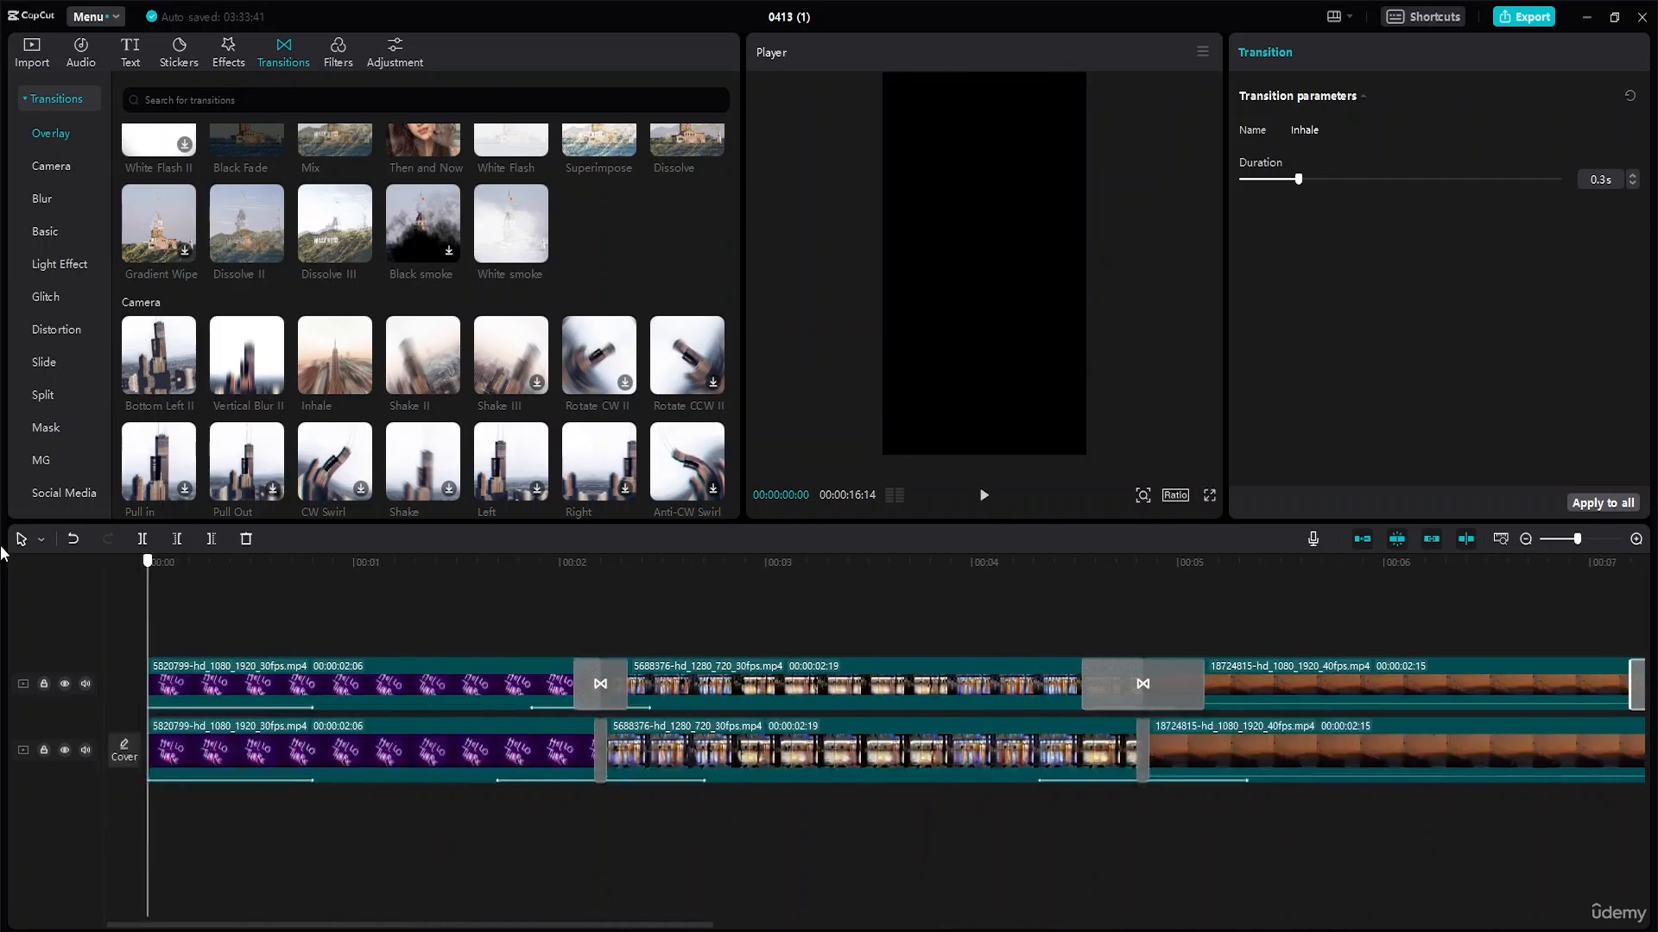
{"action": "key", "text": "space"}
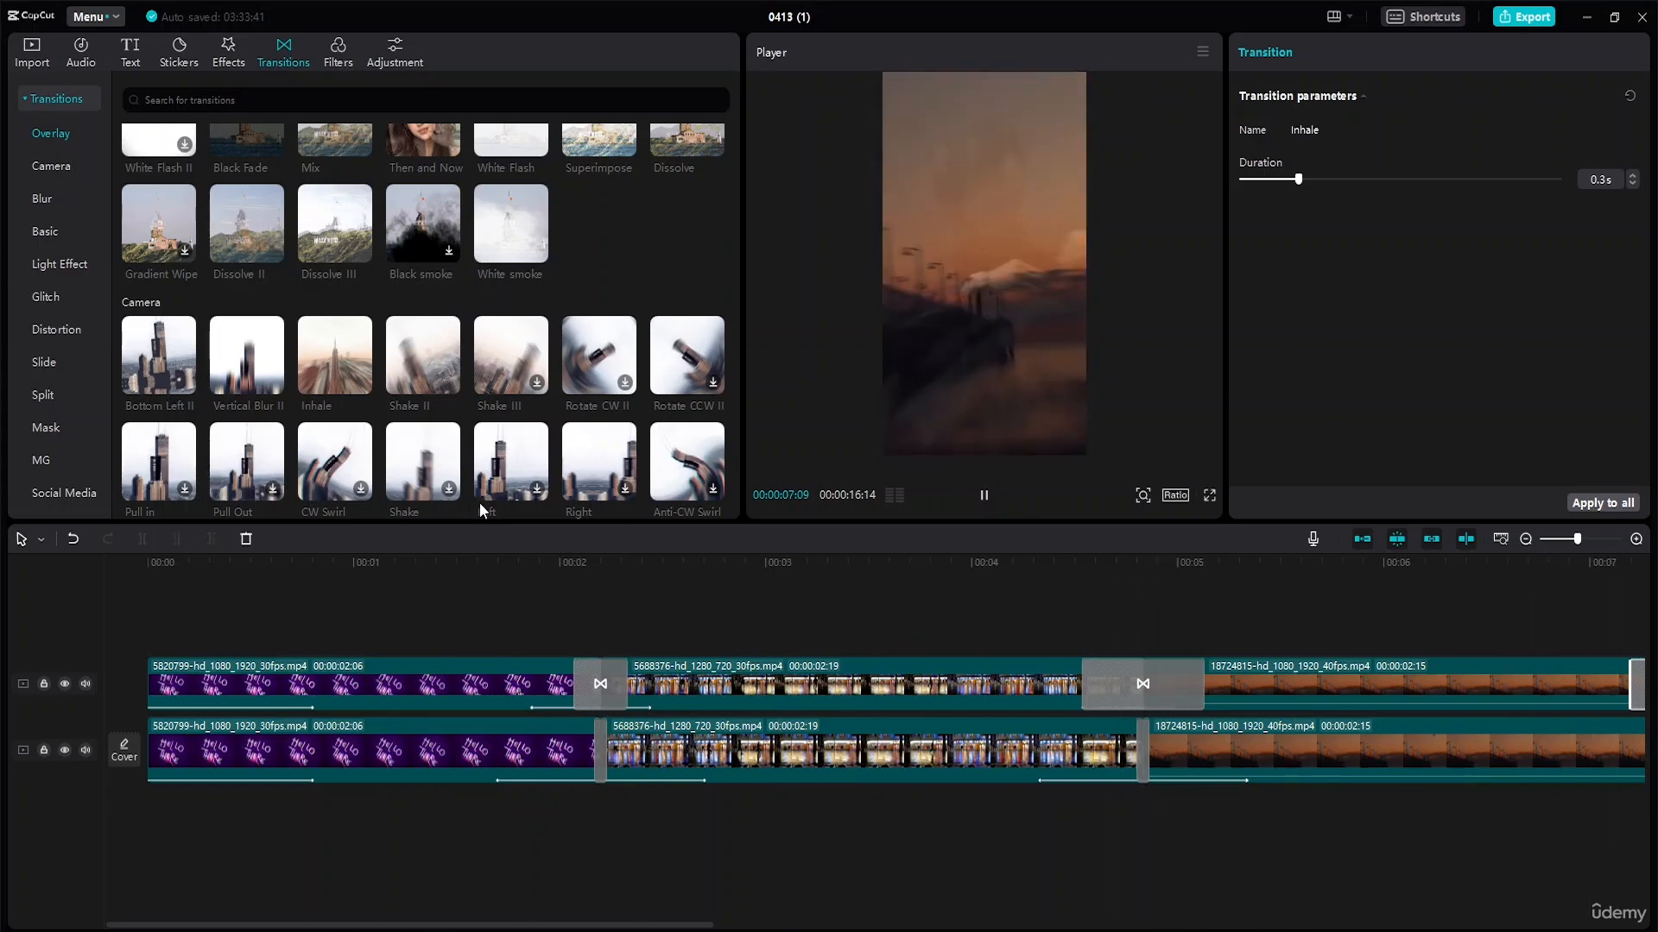
{"action": "key", "text": "space"}
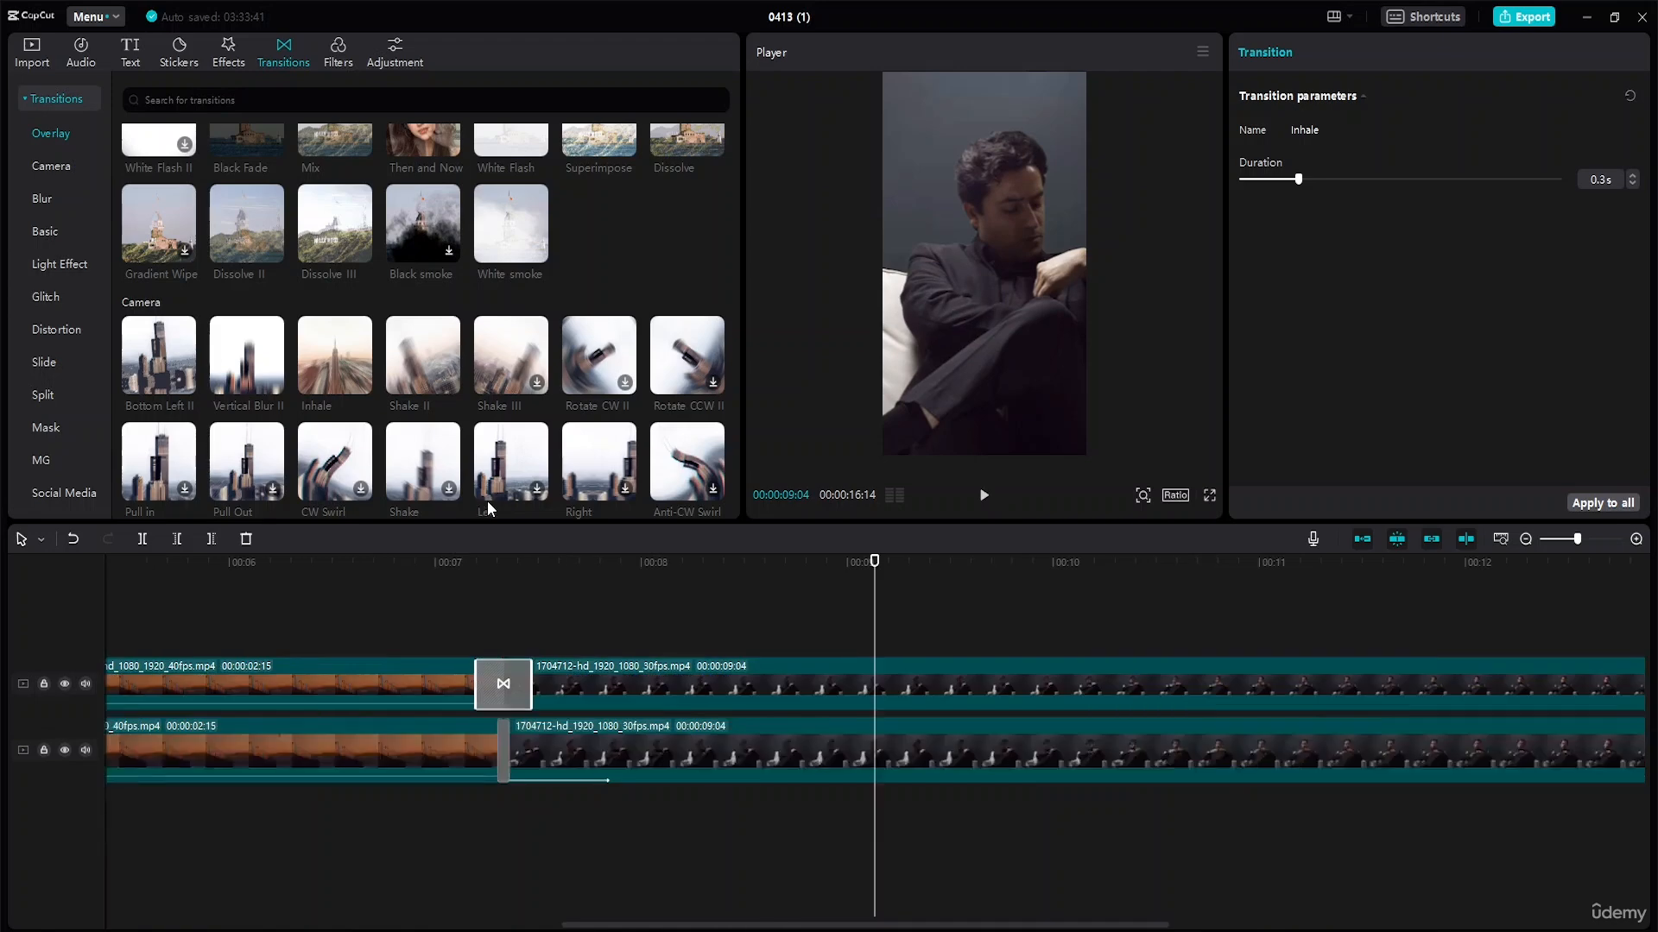
Step: Add the "Lofi hiphop / chill / sleep / study" music track beneath the clips from the start of the timeline
{"action": "key", "text": "space"}
{"action": "key", "text": "space"}
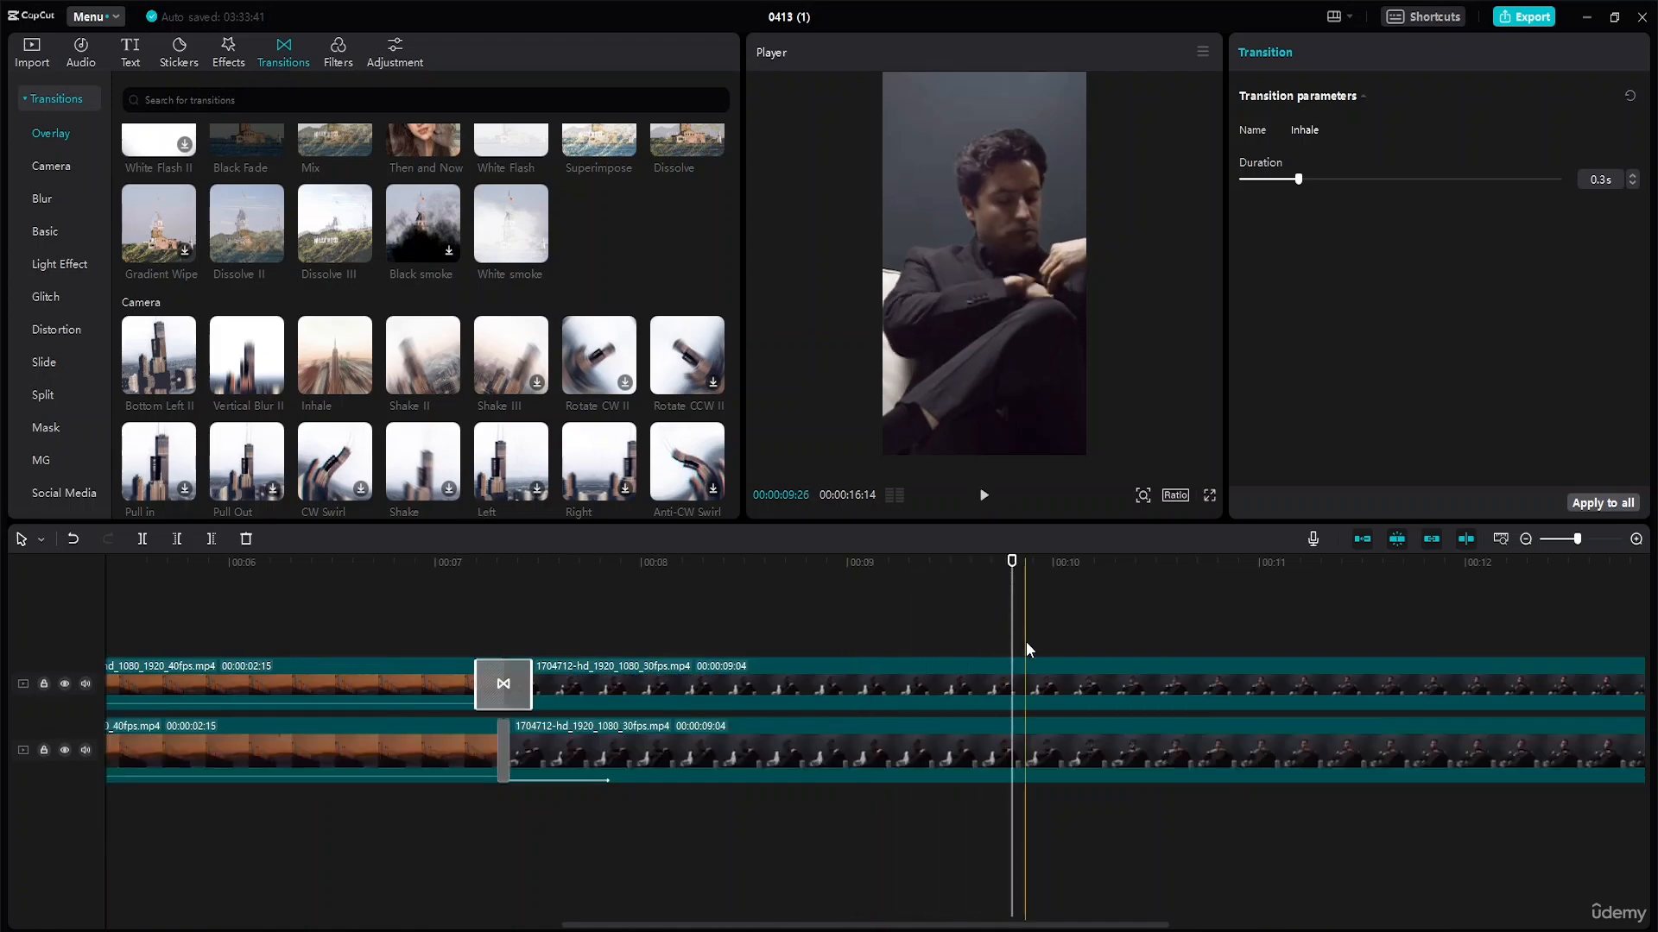
{"action": "scroll", "coordinate": [919, 640], "scroll_direction": "down", "scroll_amount": 5, "text": "ctrl"}
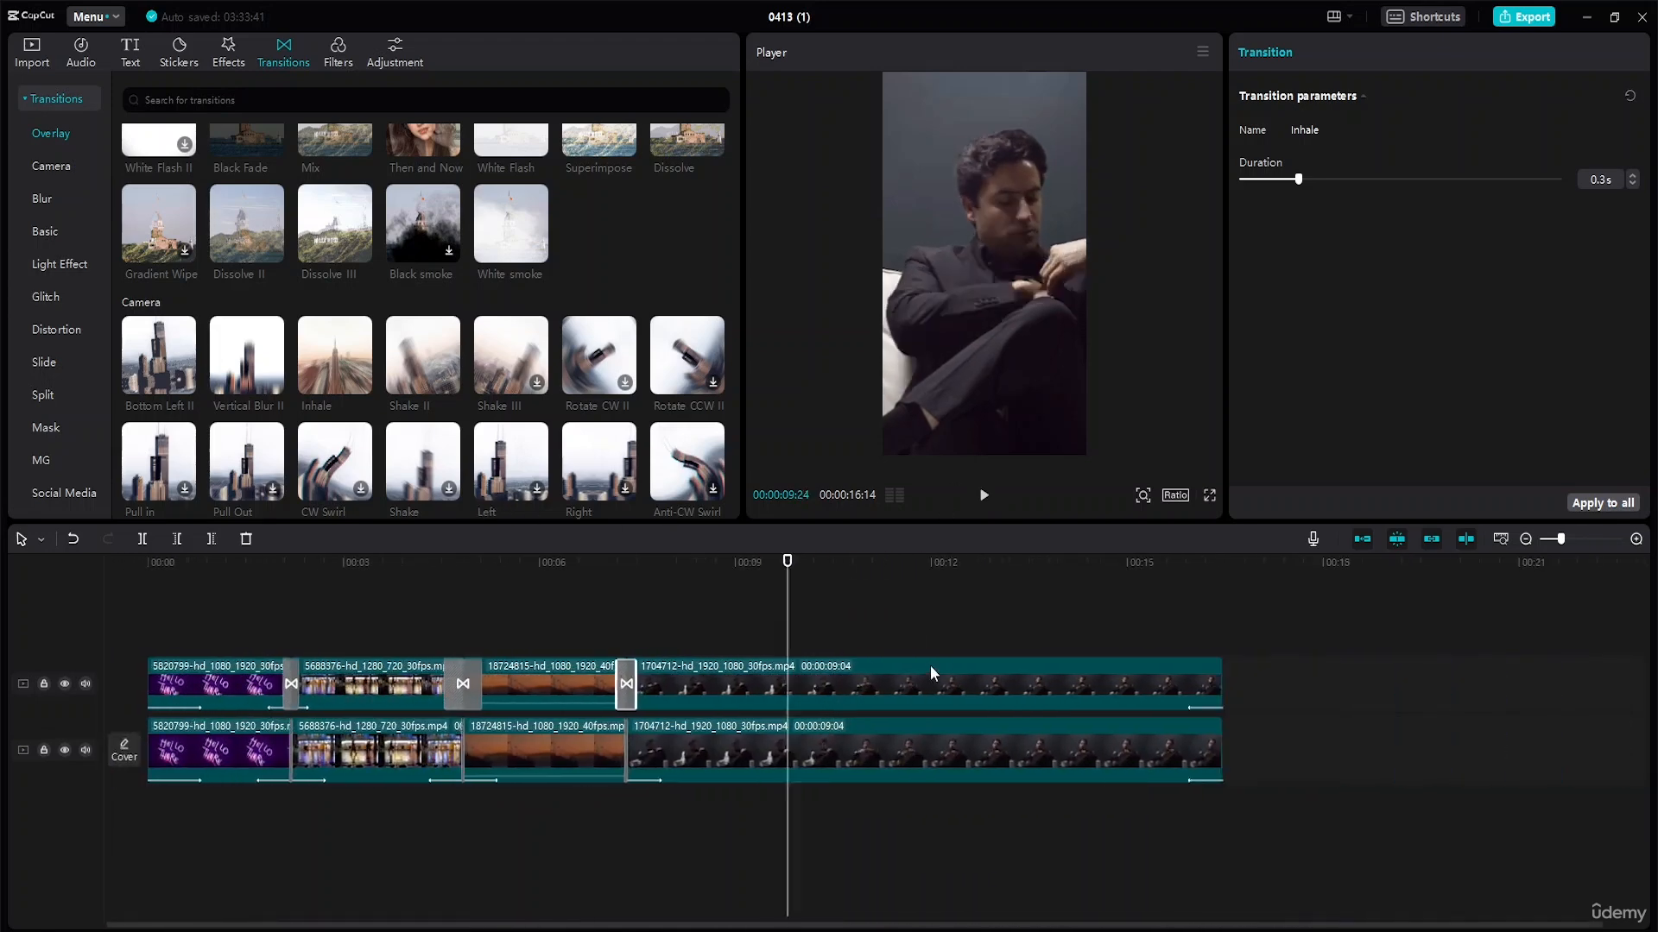
{"action": "left_click_drag", "start_coordinate": [720, 562], "coordinate": [87, 579]}
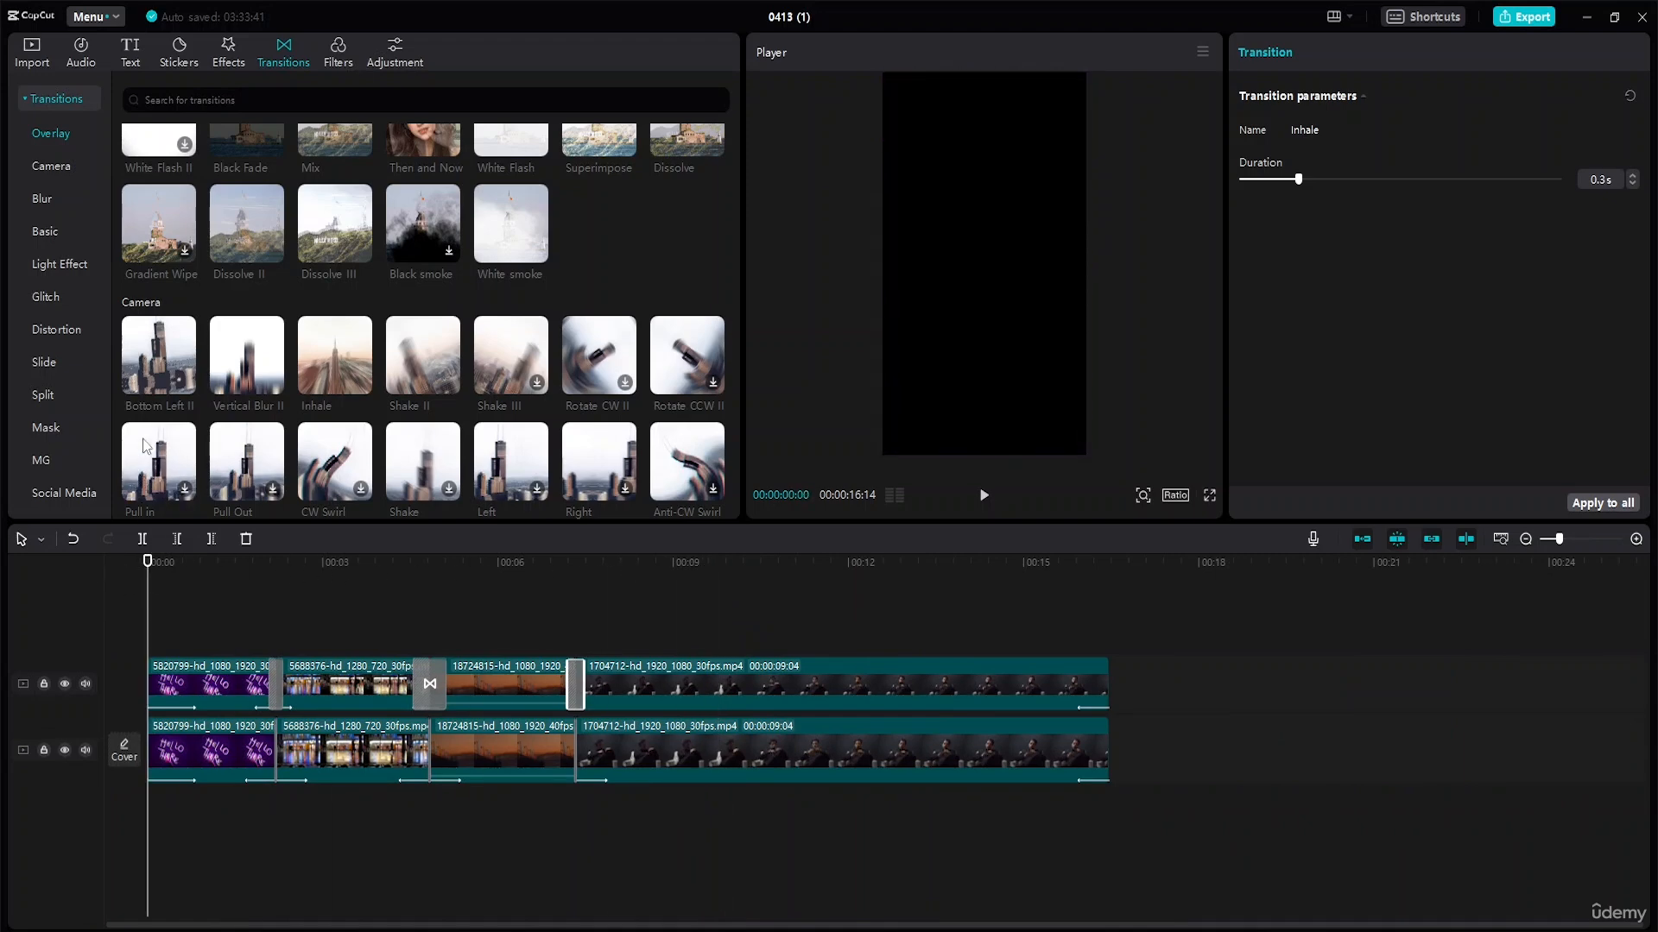
{"action": "left_click", "coordinate": [84, 54]}
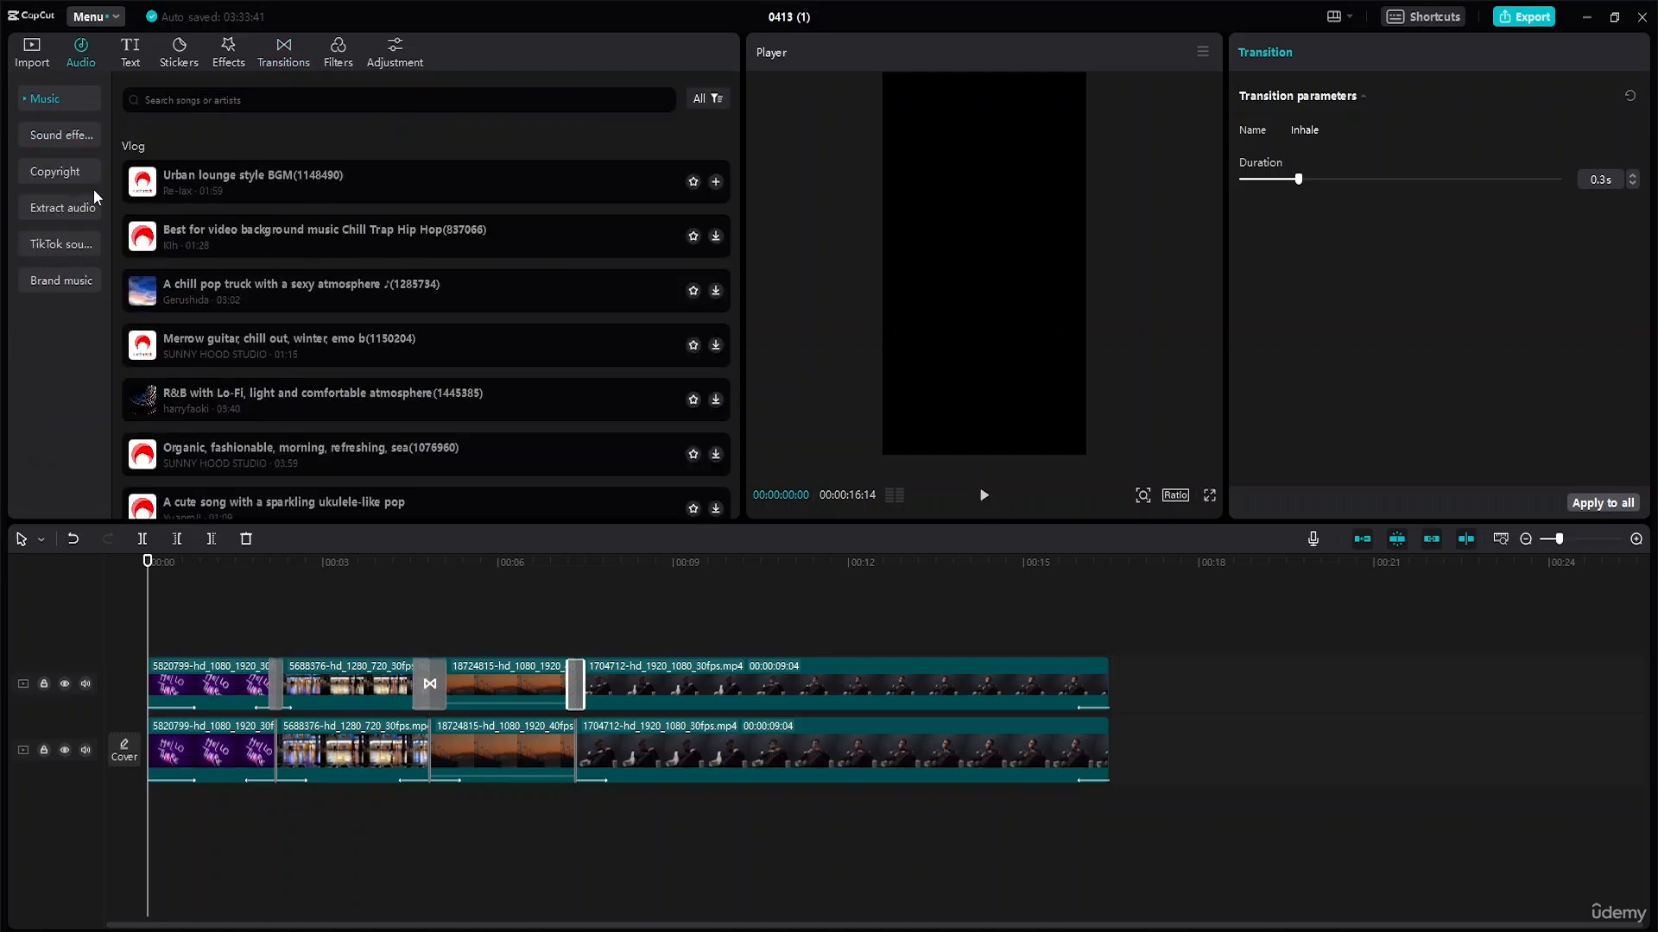
{"action": "scroll", "coordinate": [306, 268], "scroll_direction": "down", "scroll_amount": 10}
{"action": "scroll", "coordinate": [306, 276], "scroll_direction": "up", "scroll_amount": 2}
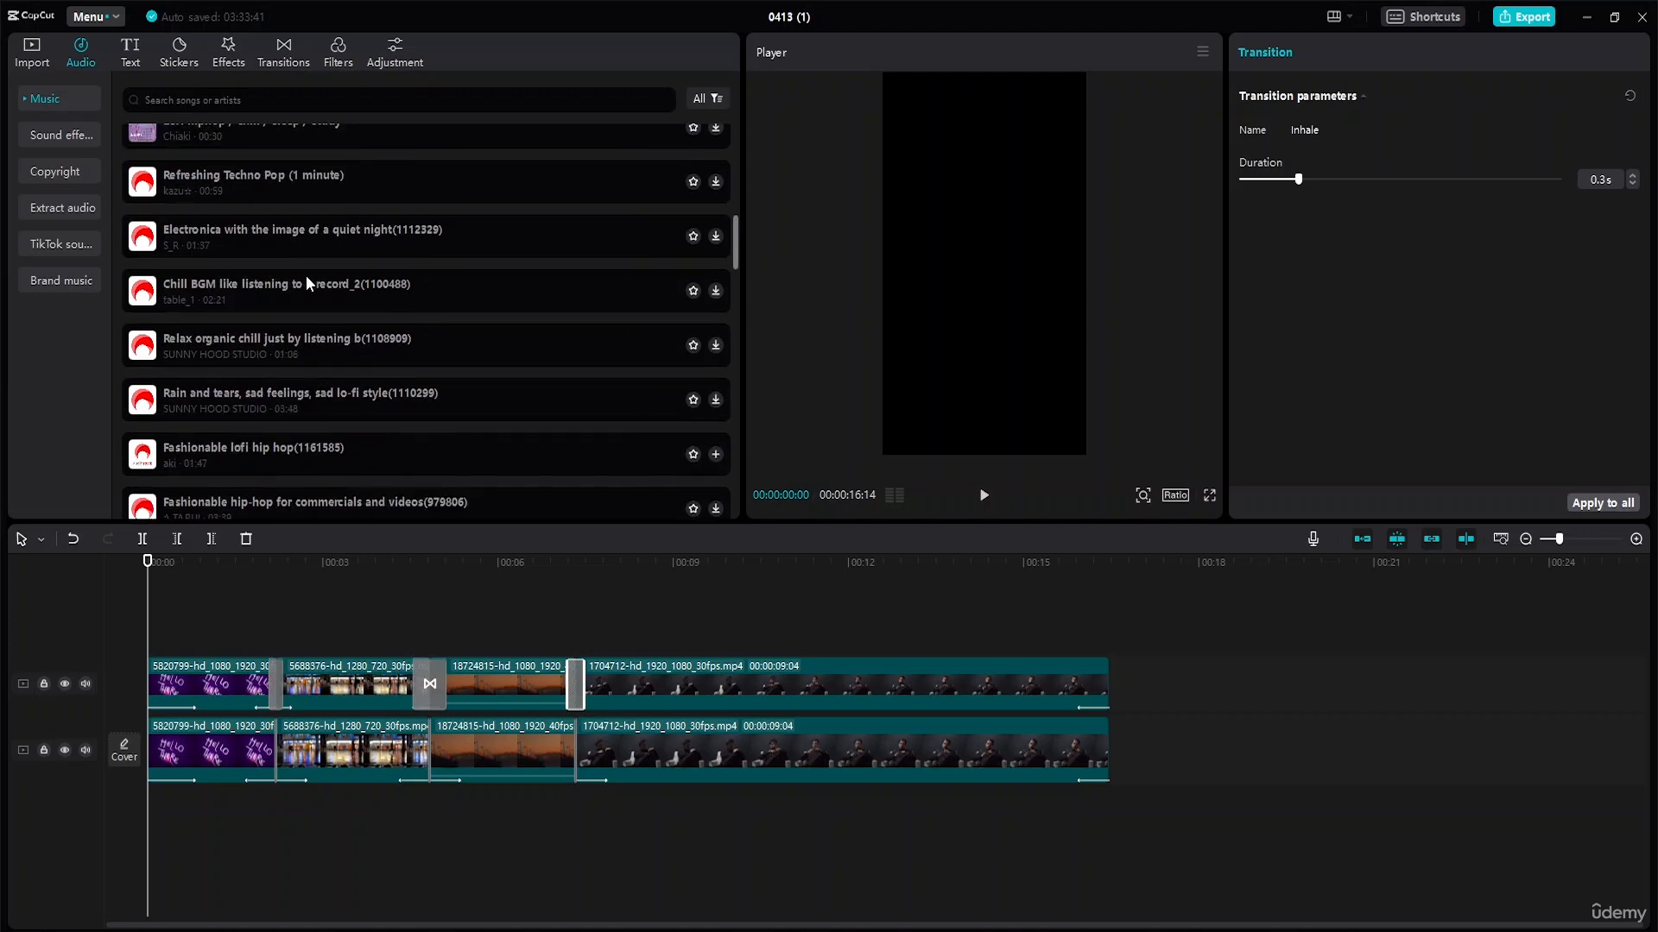
{"action": "scroll", "coordinate": [293, 200], "scroll_direction": "up", "scroll_amount": 2}
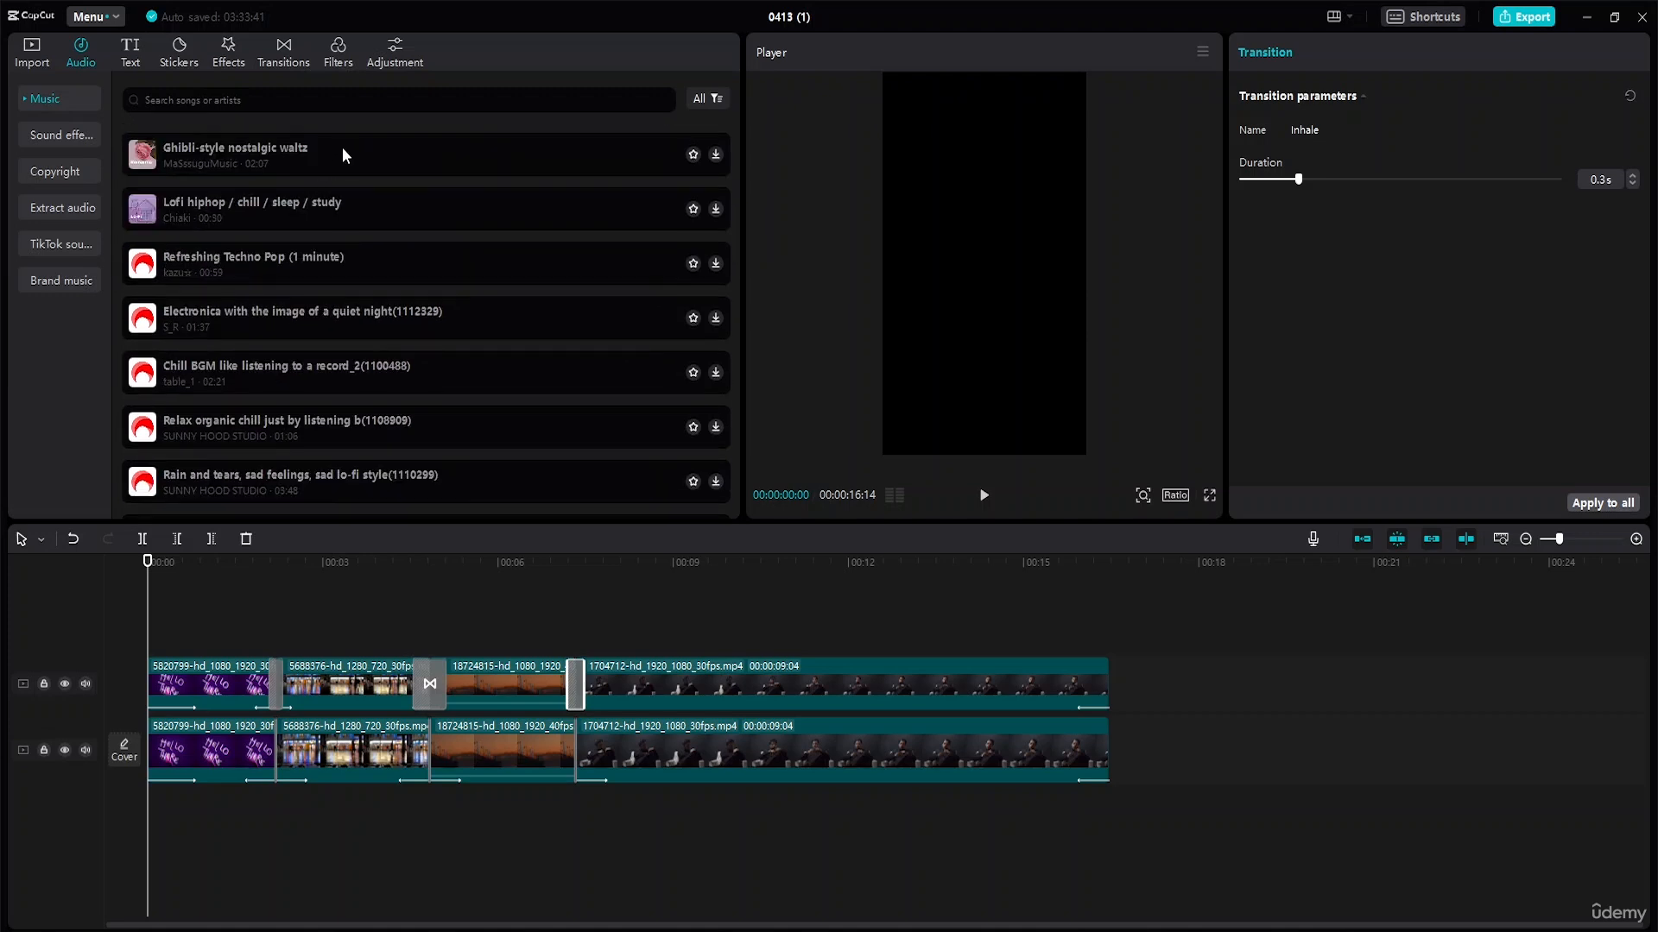
{"action": "left_click", "coordinate": [716, 210]}
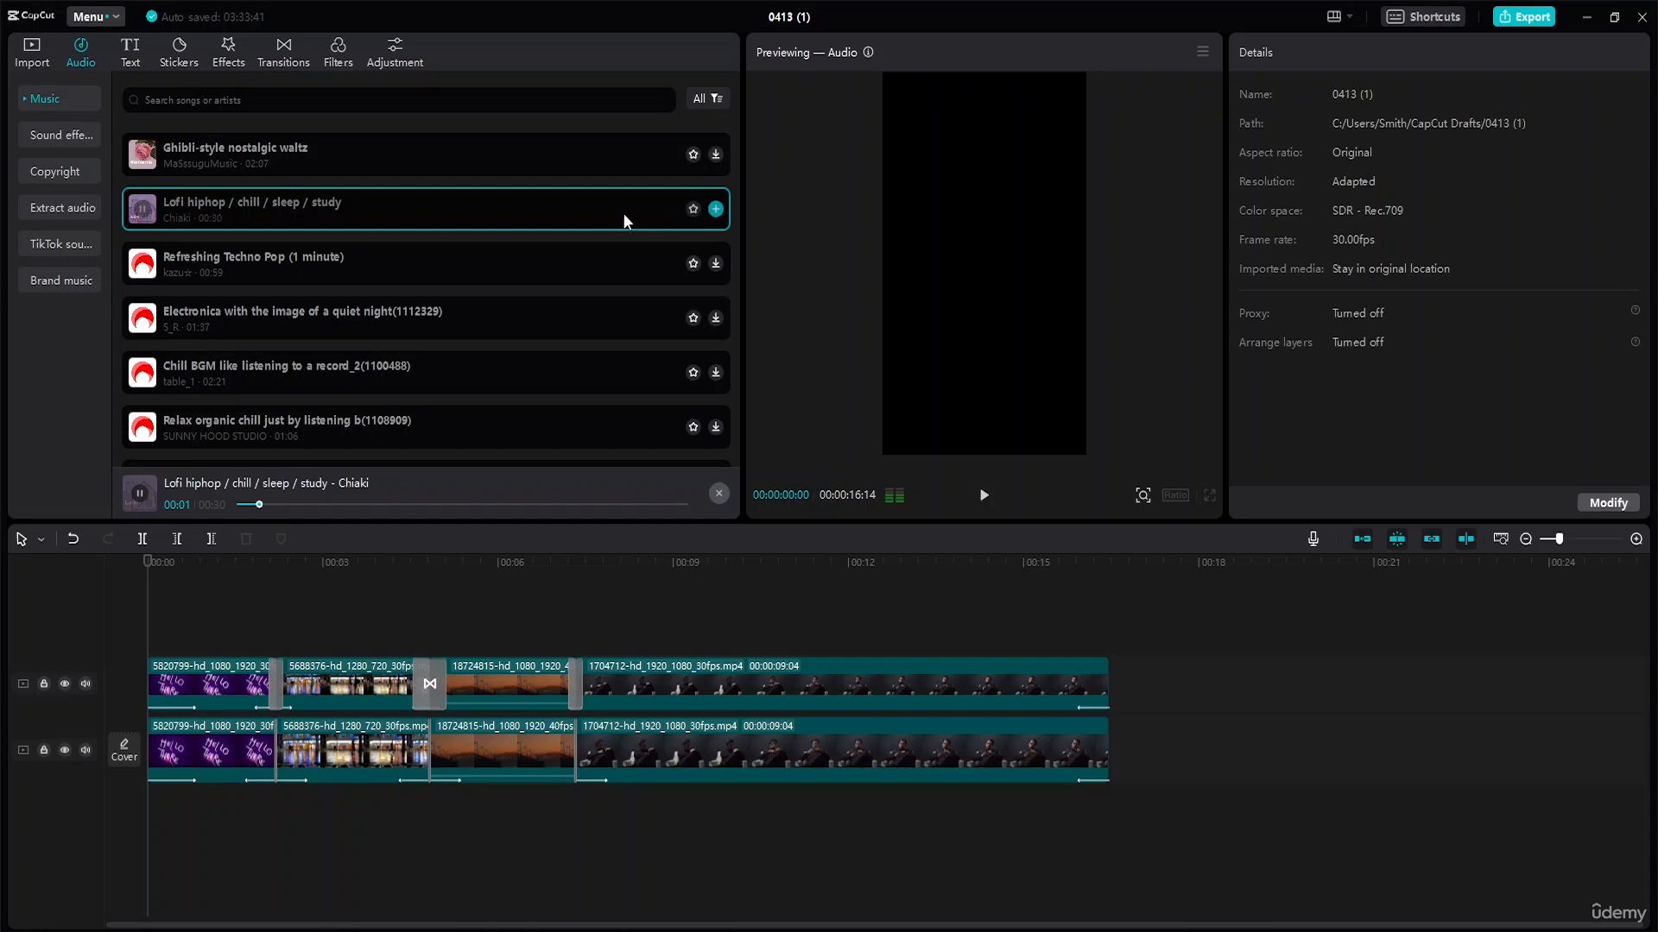
{"action": "left_click_drag", "start_coordinate": [557, 211], "coordinate": [139, 815]}
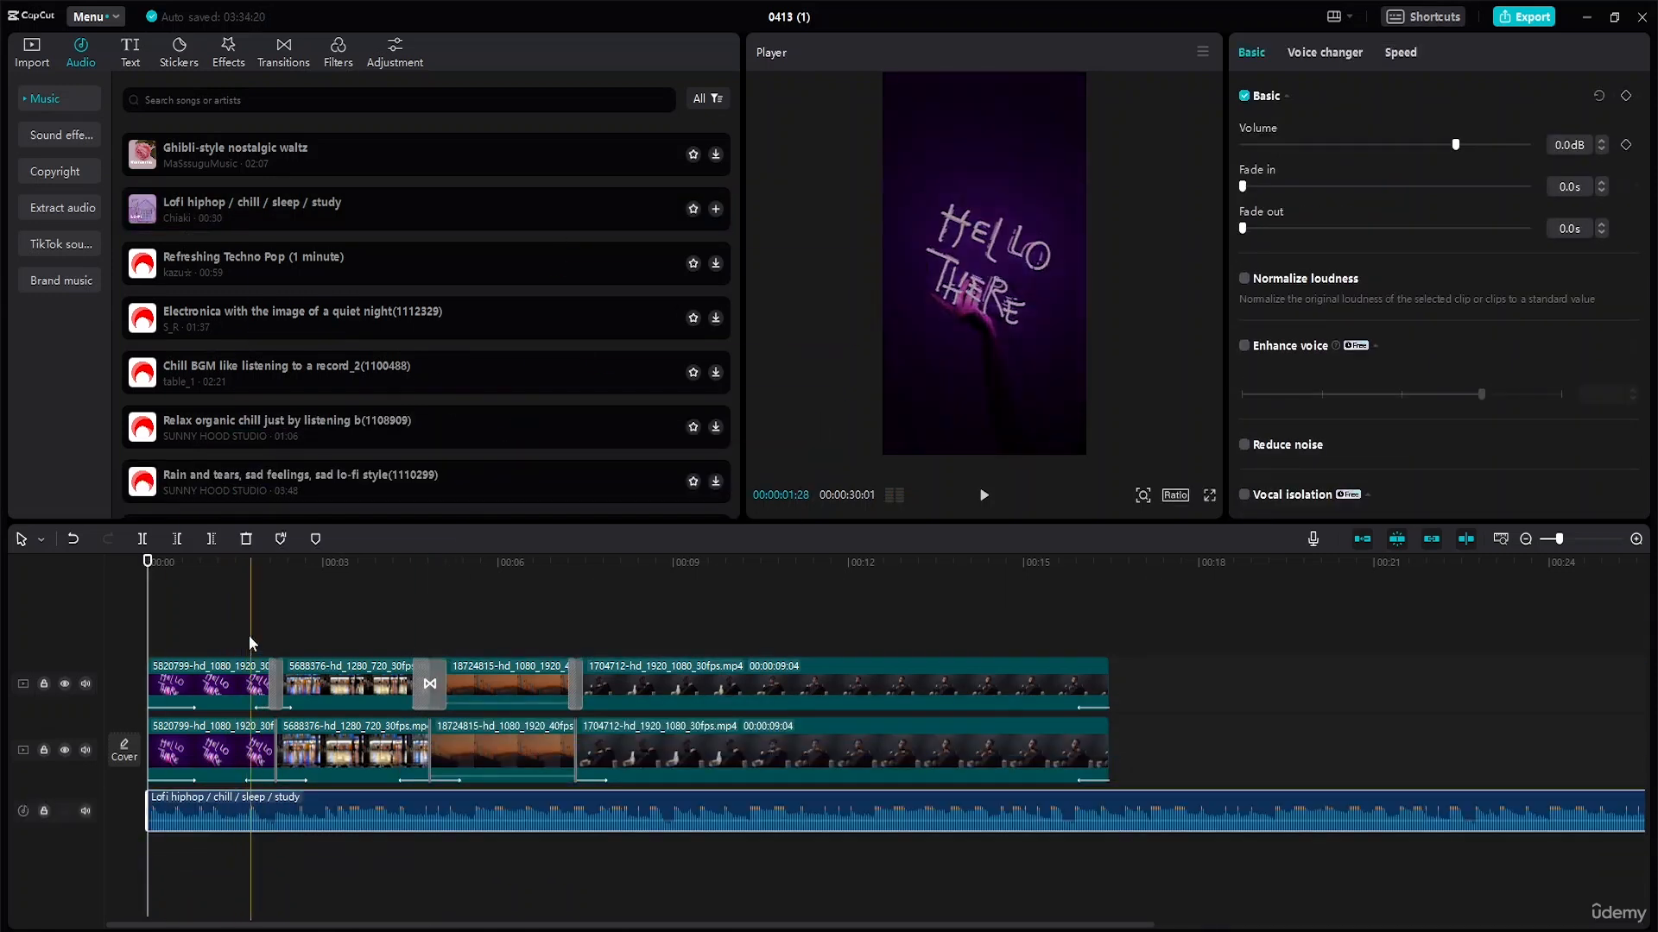
Step: Trim the music to end with the last clip at 00:00:16:14, and give it a 1.0 s fade-in and a 2.8 s fade-out
{"action": "key", "text": "space"}
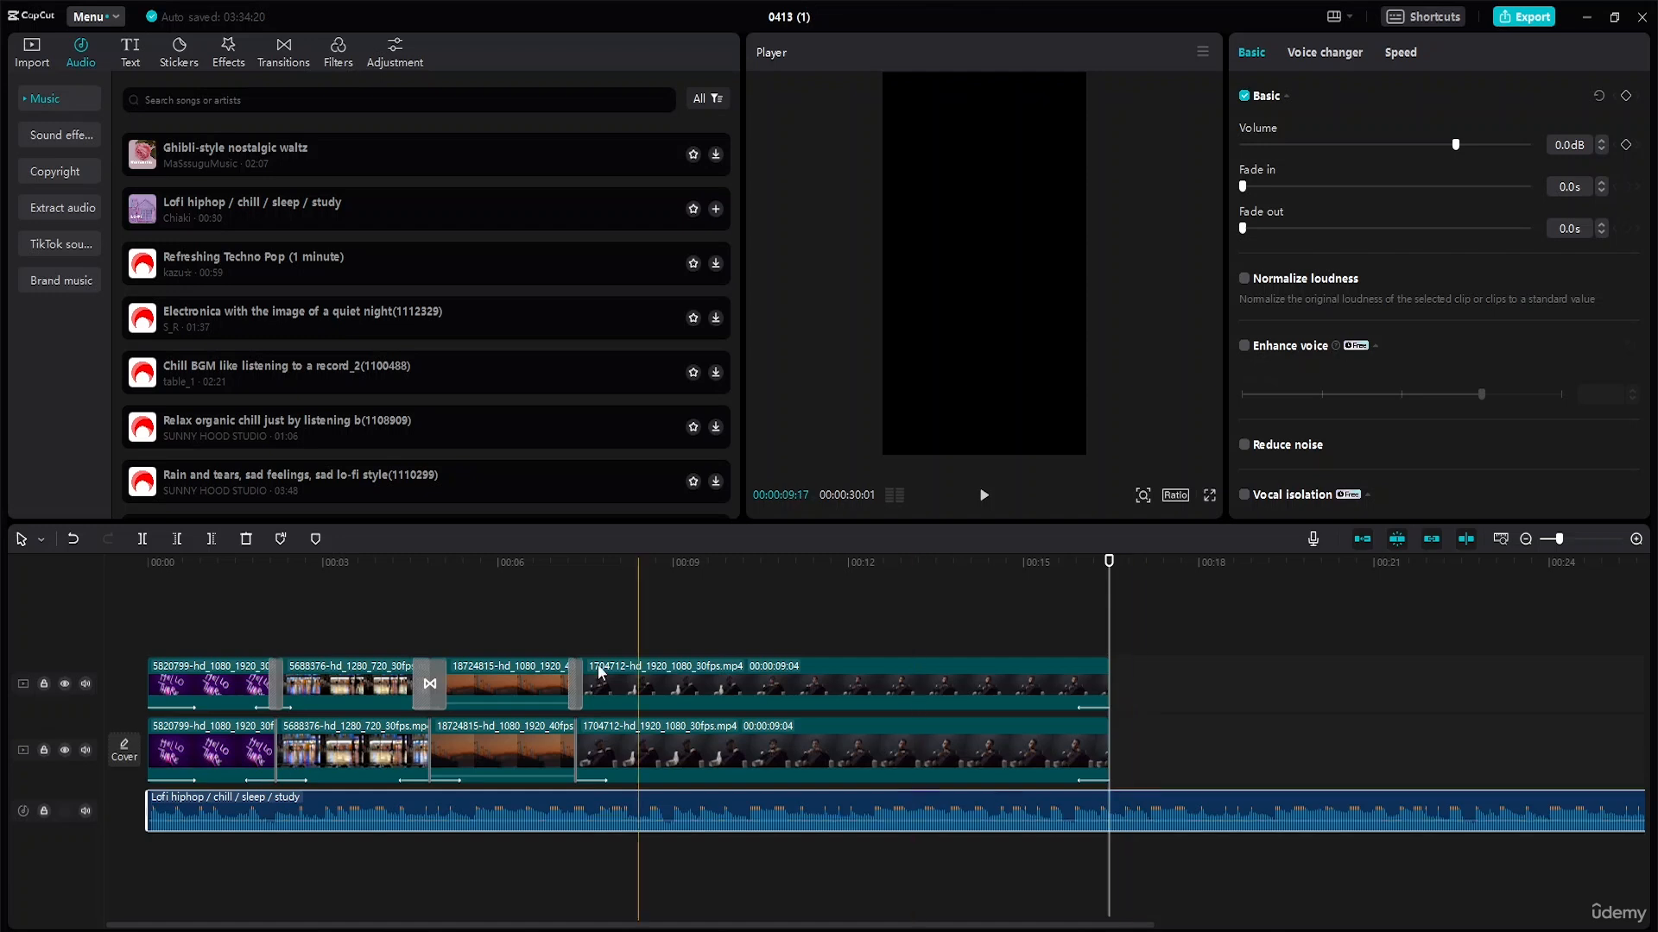
{"action": "left_click", "coordinate": [212, 538]}
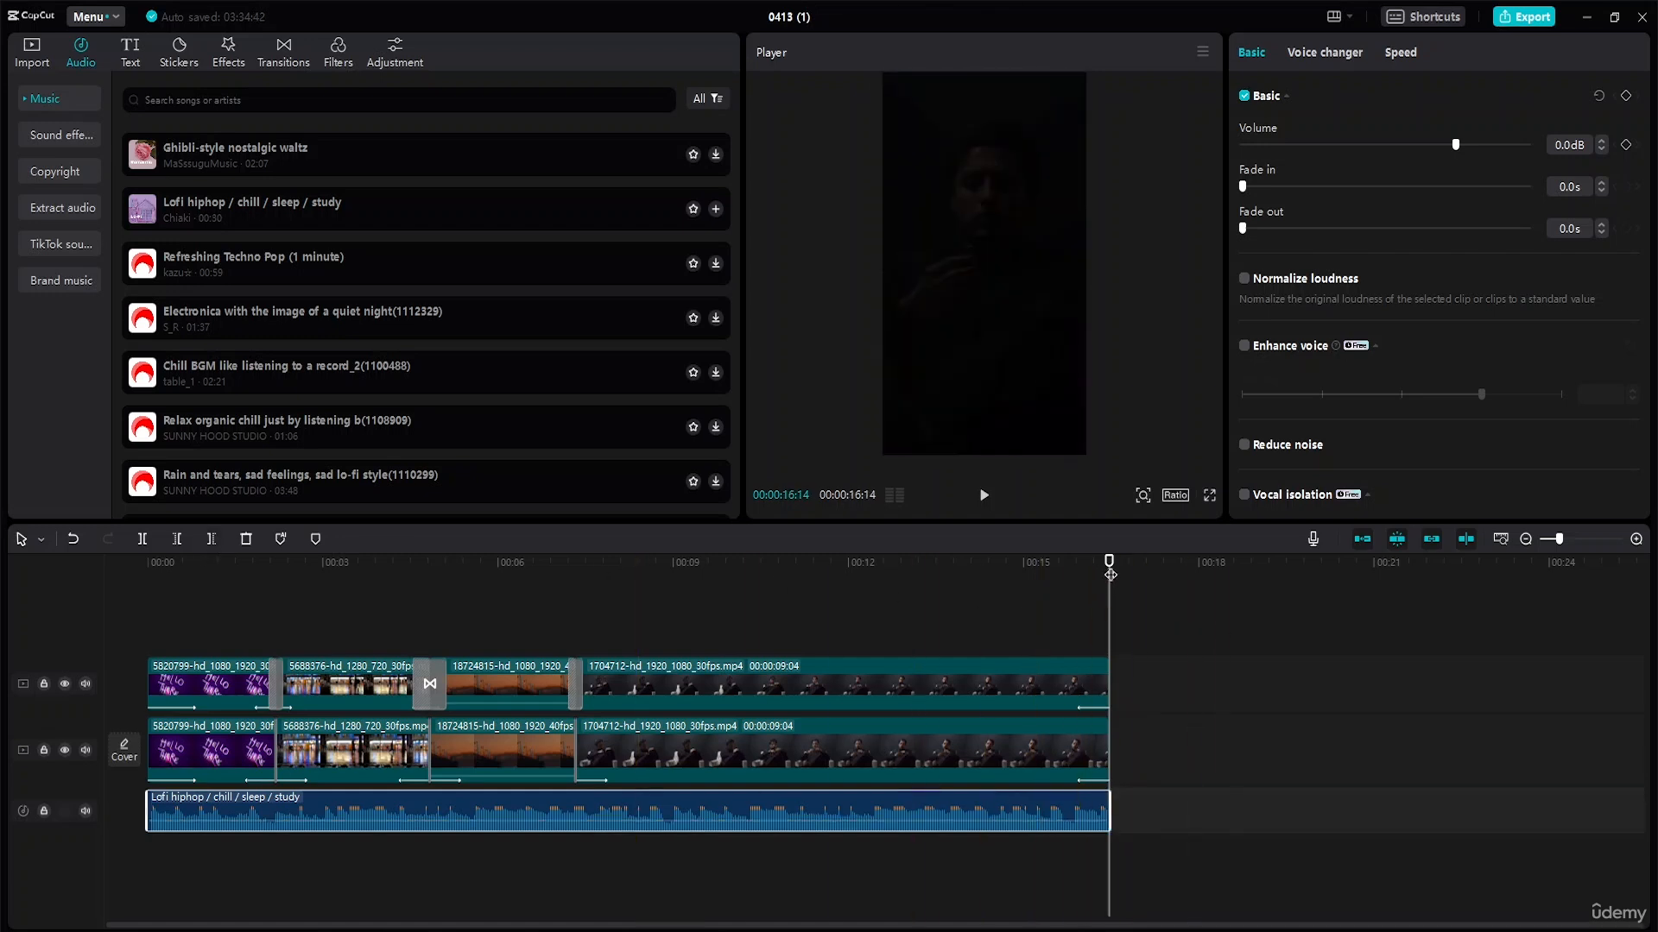
{"action": "key", "text": "space"}
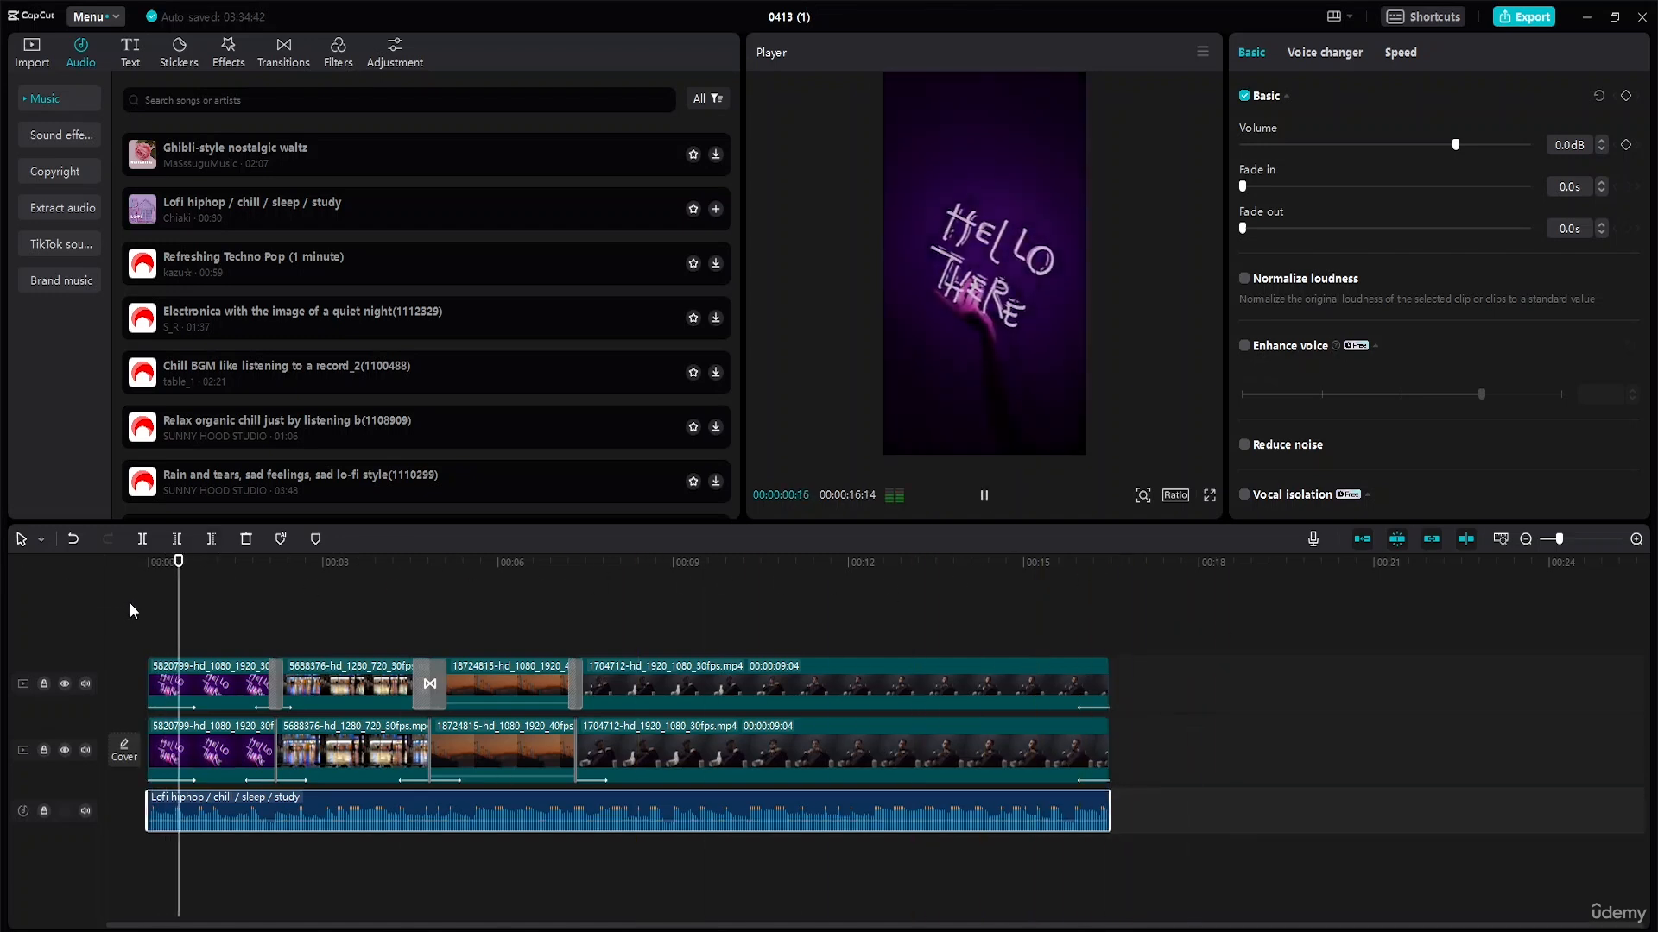
{"action": "key", "text": "space"}
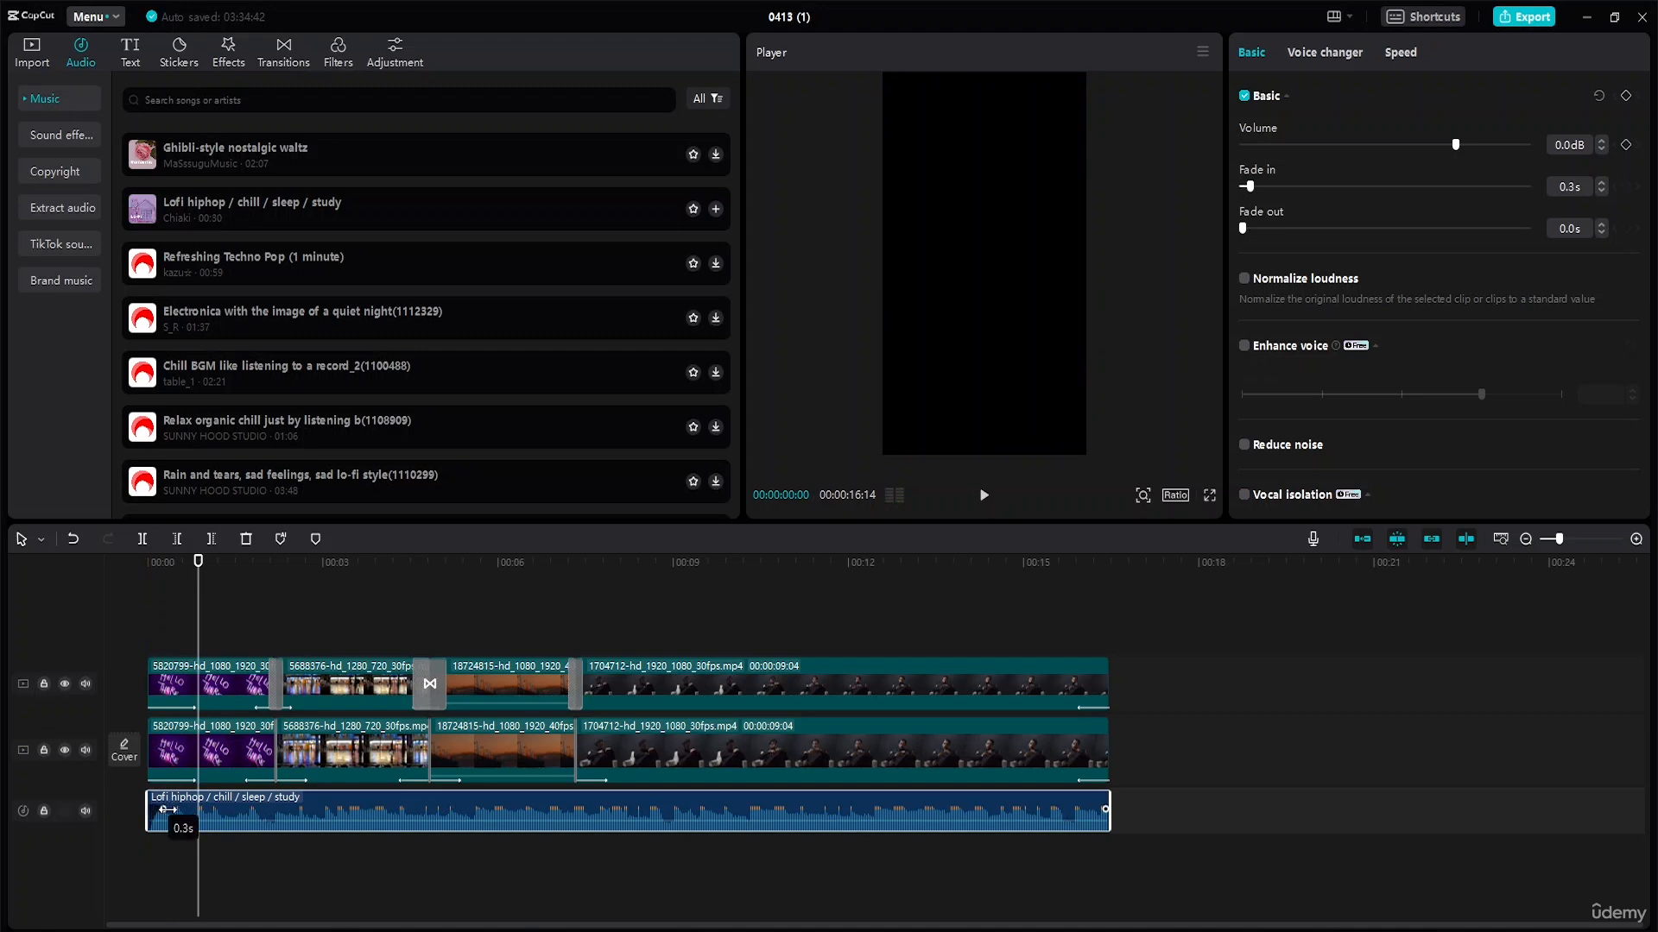
{"action": "left_click", "coordinate": [1105, 804]}
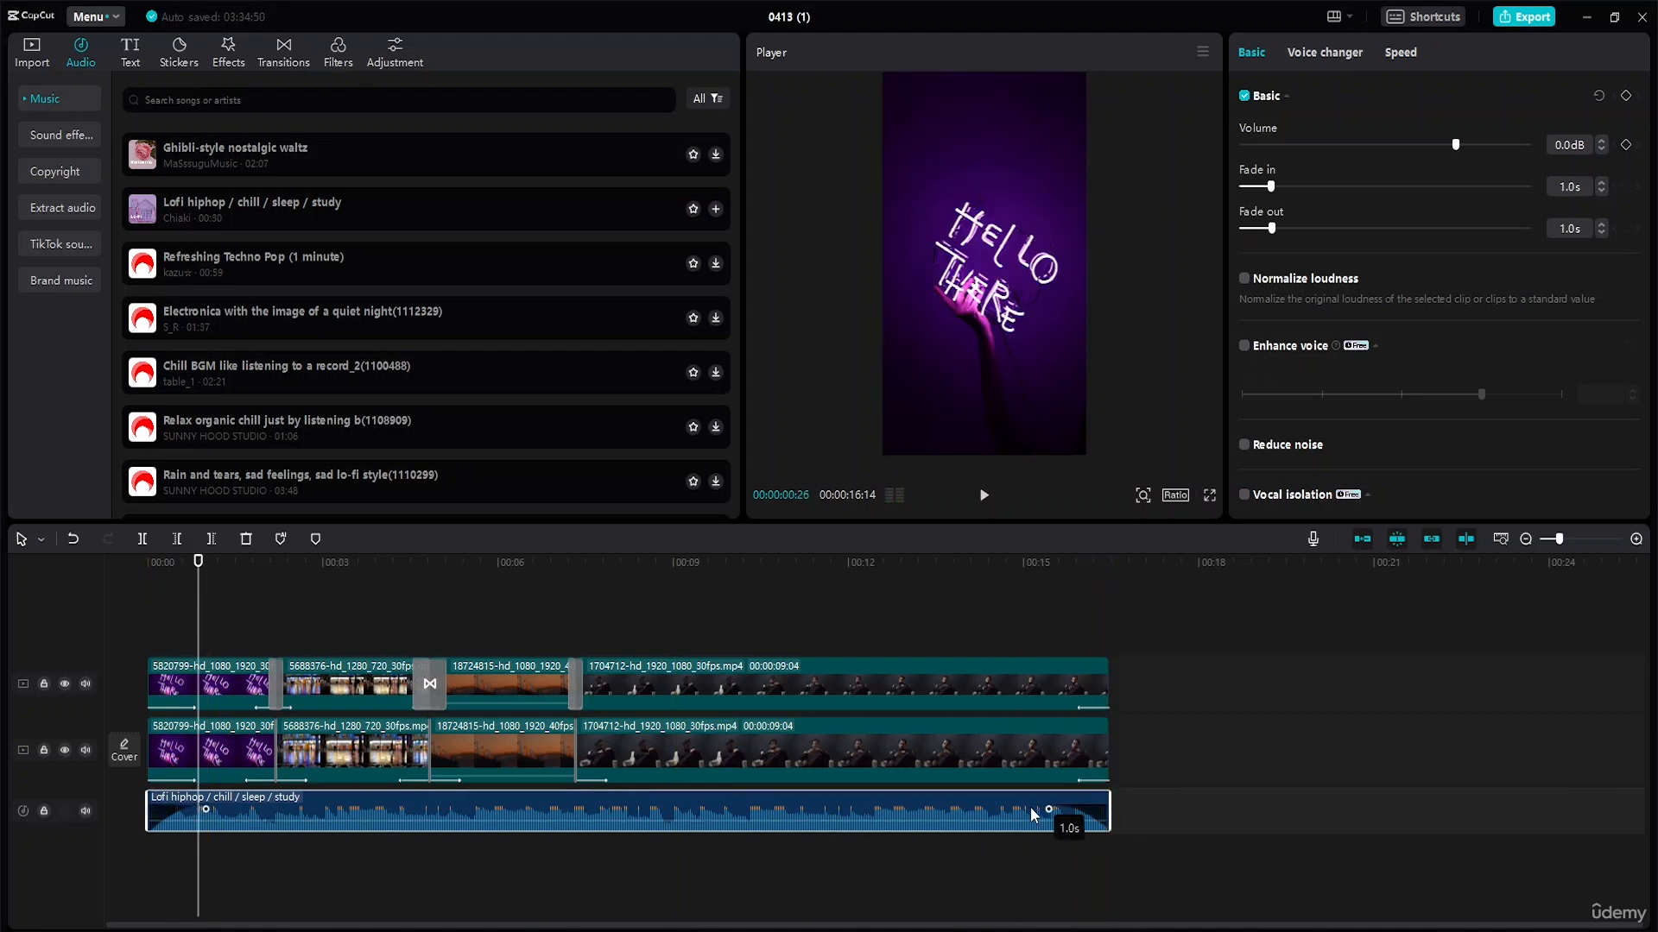
{"action": "left_click_drag", "start_coordinate": [941, 816], "coordinate": [938, 815]}
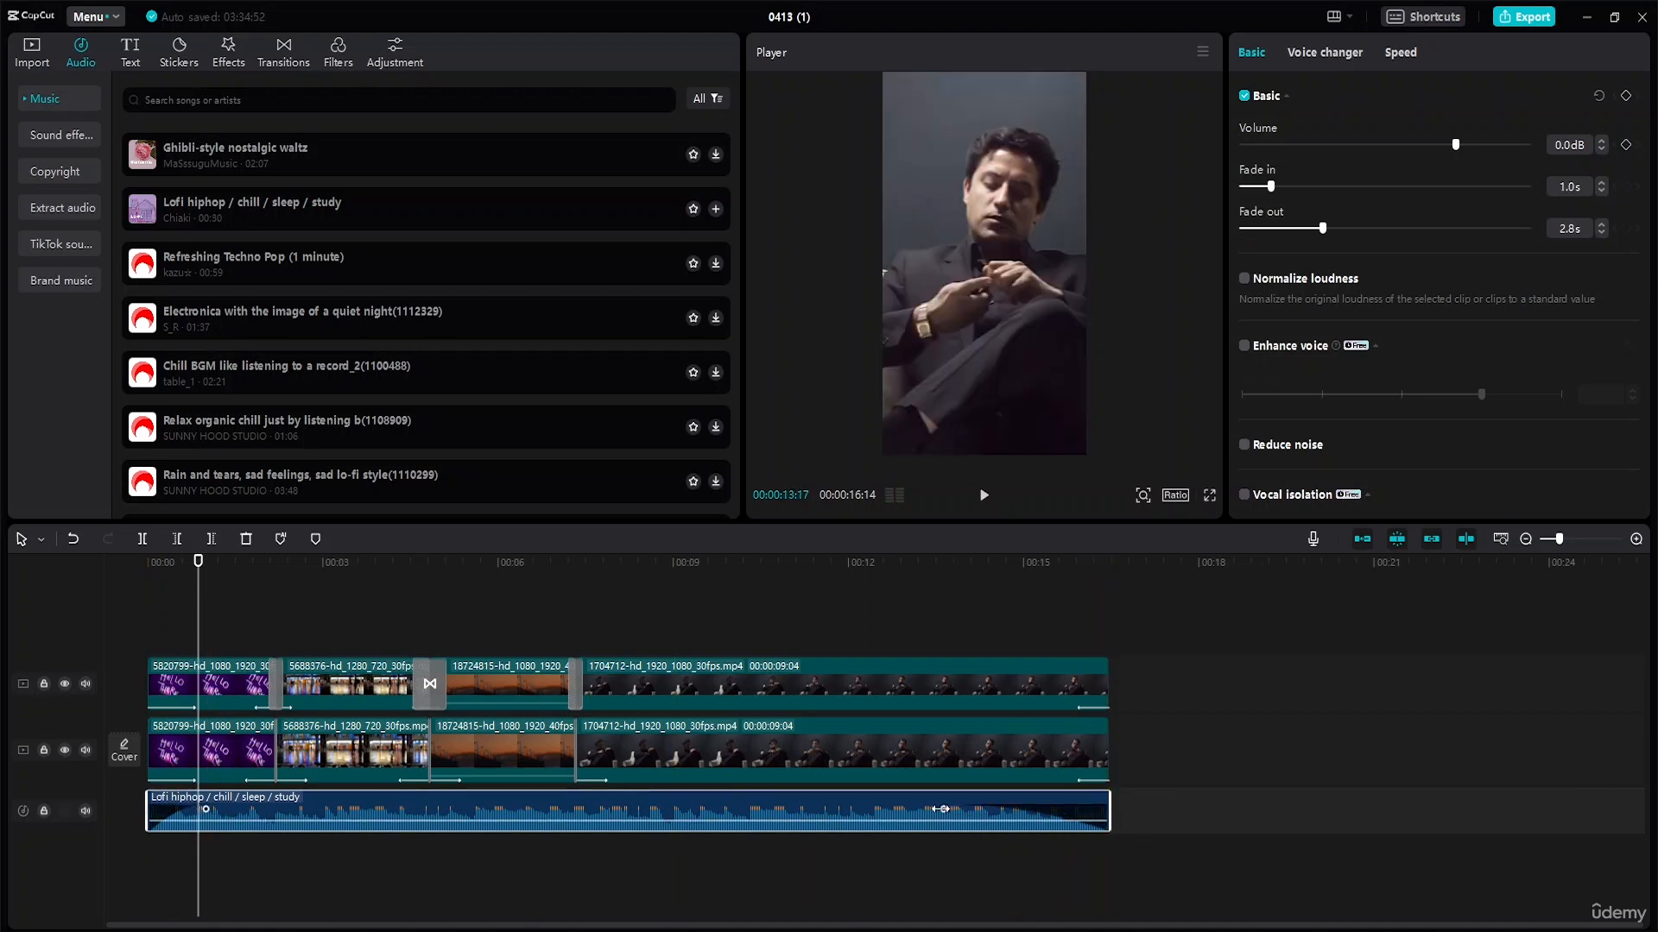
Step: Play the video in sections to check the clip transitions against the faded music
{"action": "left_click", "coordinate": [252, 557]}
{"action": "key", "text": "space"}
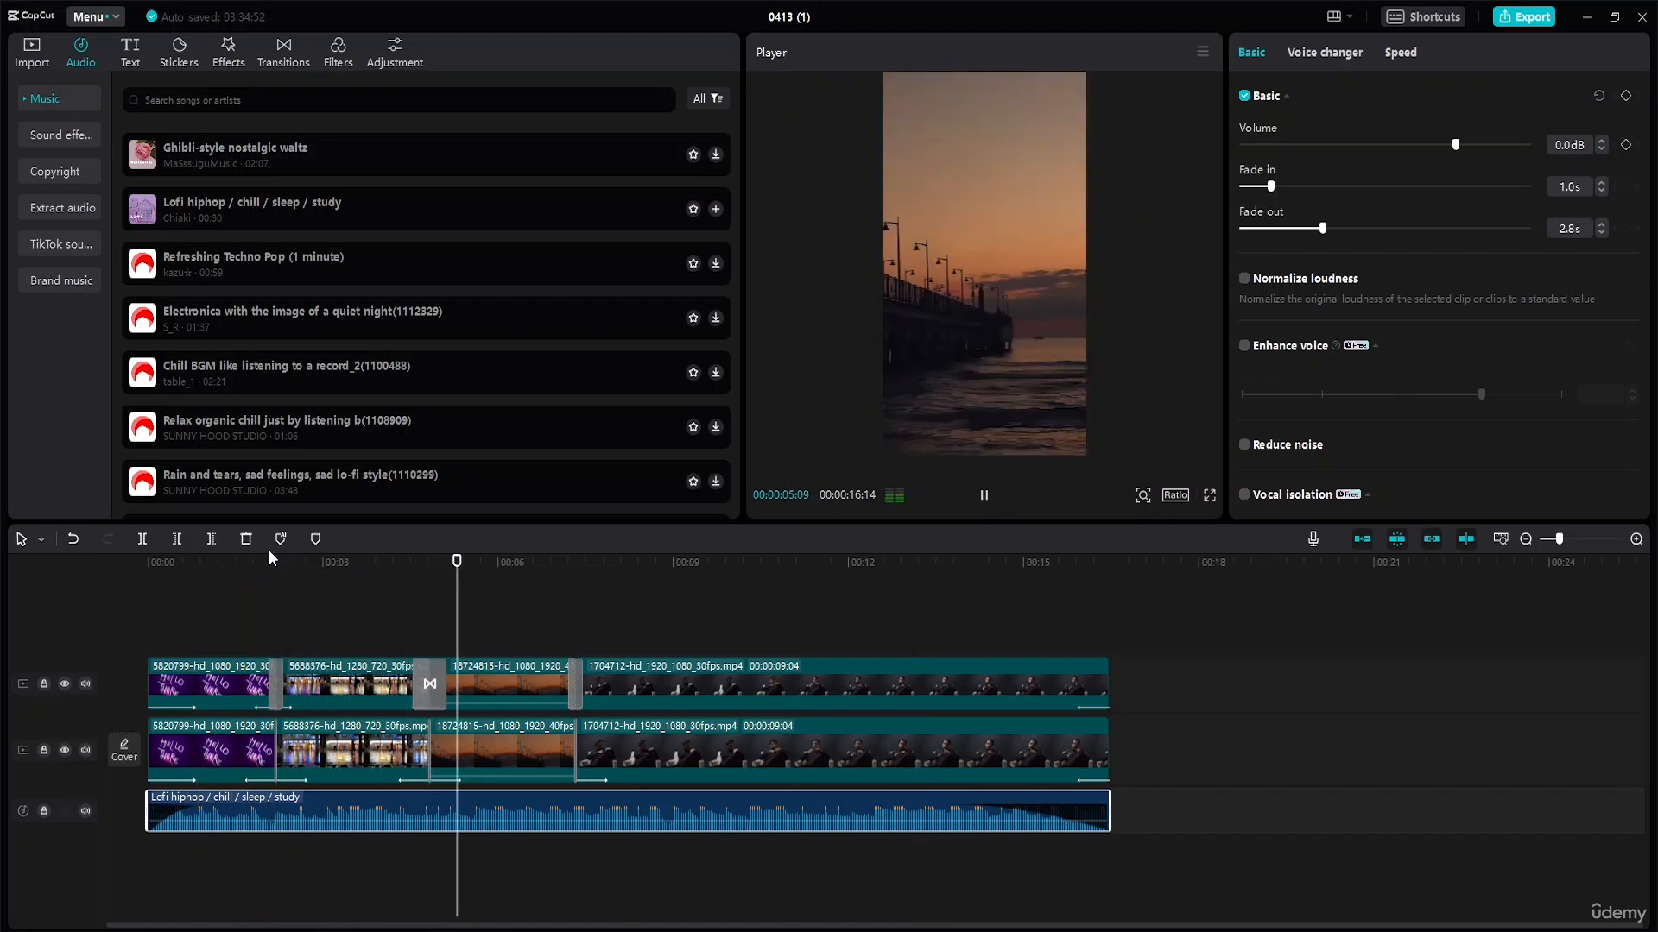
{"action": "key", "text": "space"}
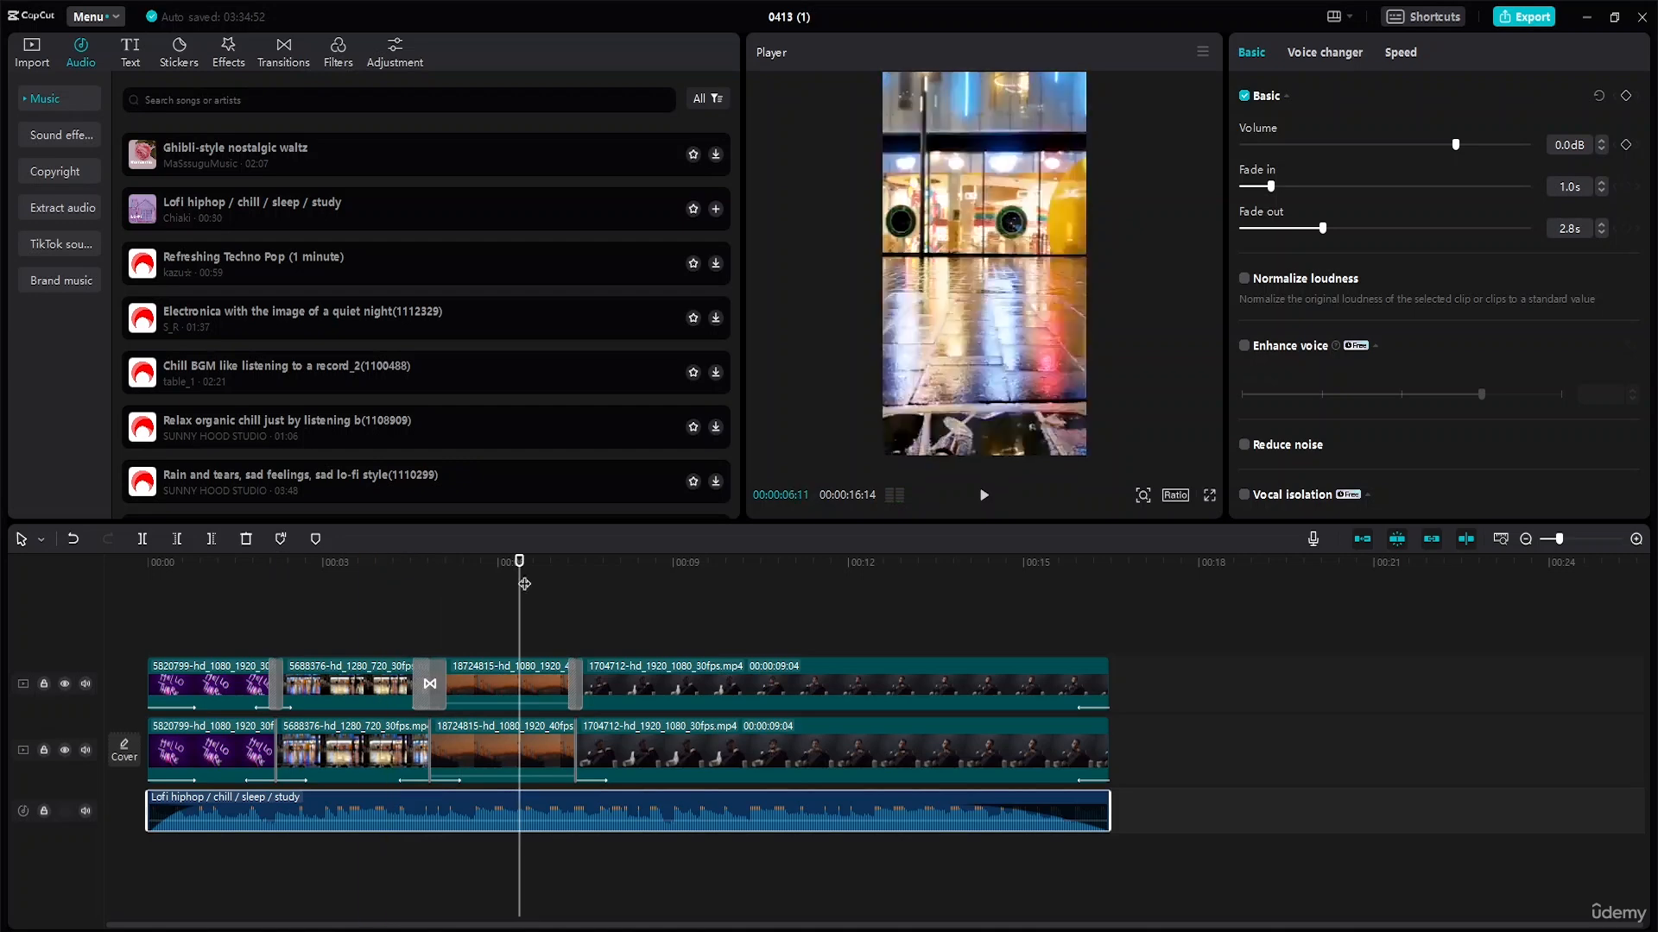
{"action": "left_click_drag", "start_coordinate": [524, 584], "coordinate": [514, 565]}
{"action": "left_click_drag", "start_coordinate": [279, 554], "coordinate": [5, 555]}
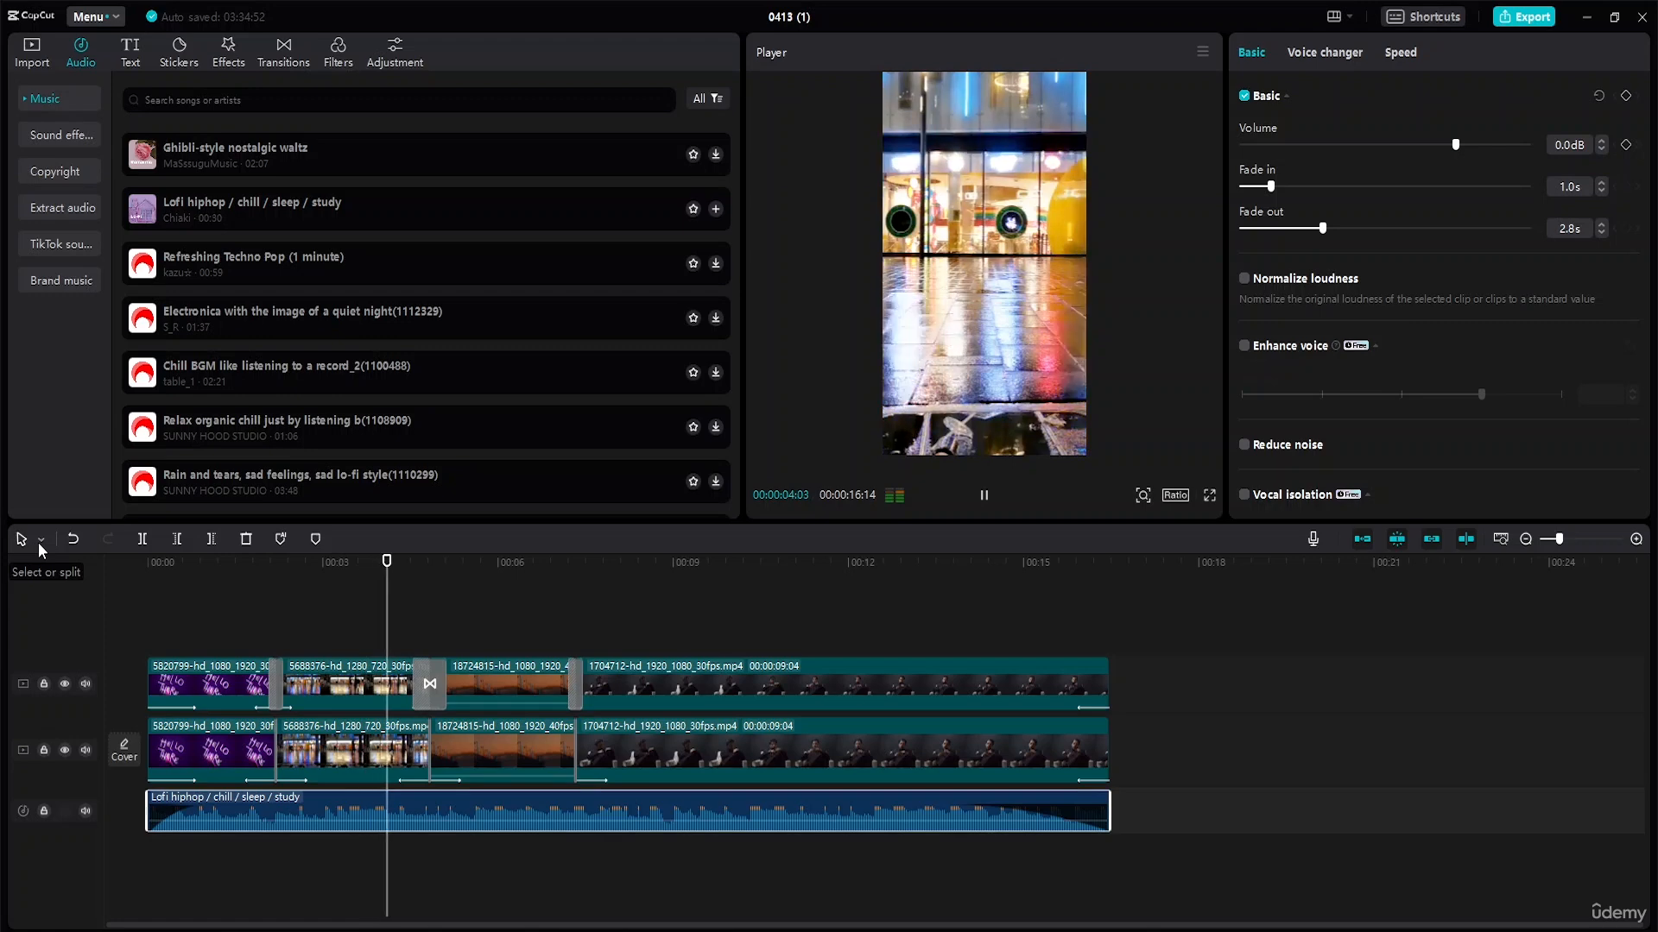
{"action": "key", "text": "space"}
{"action": "key", "text": "space"}
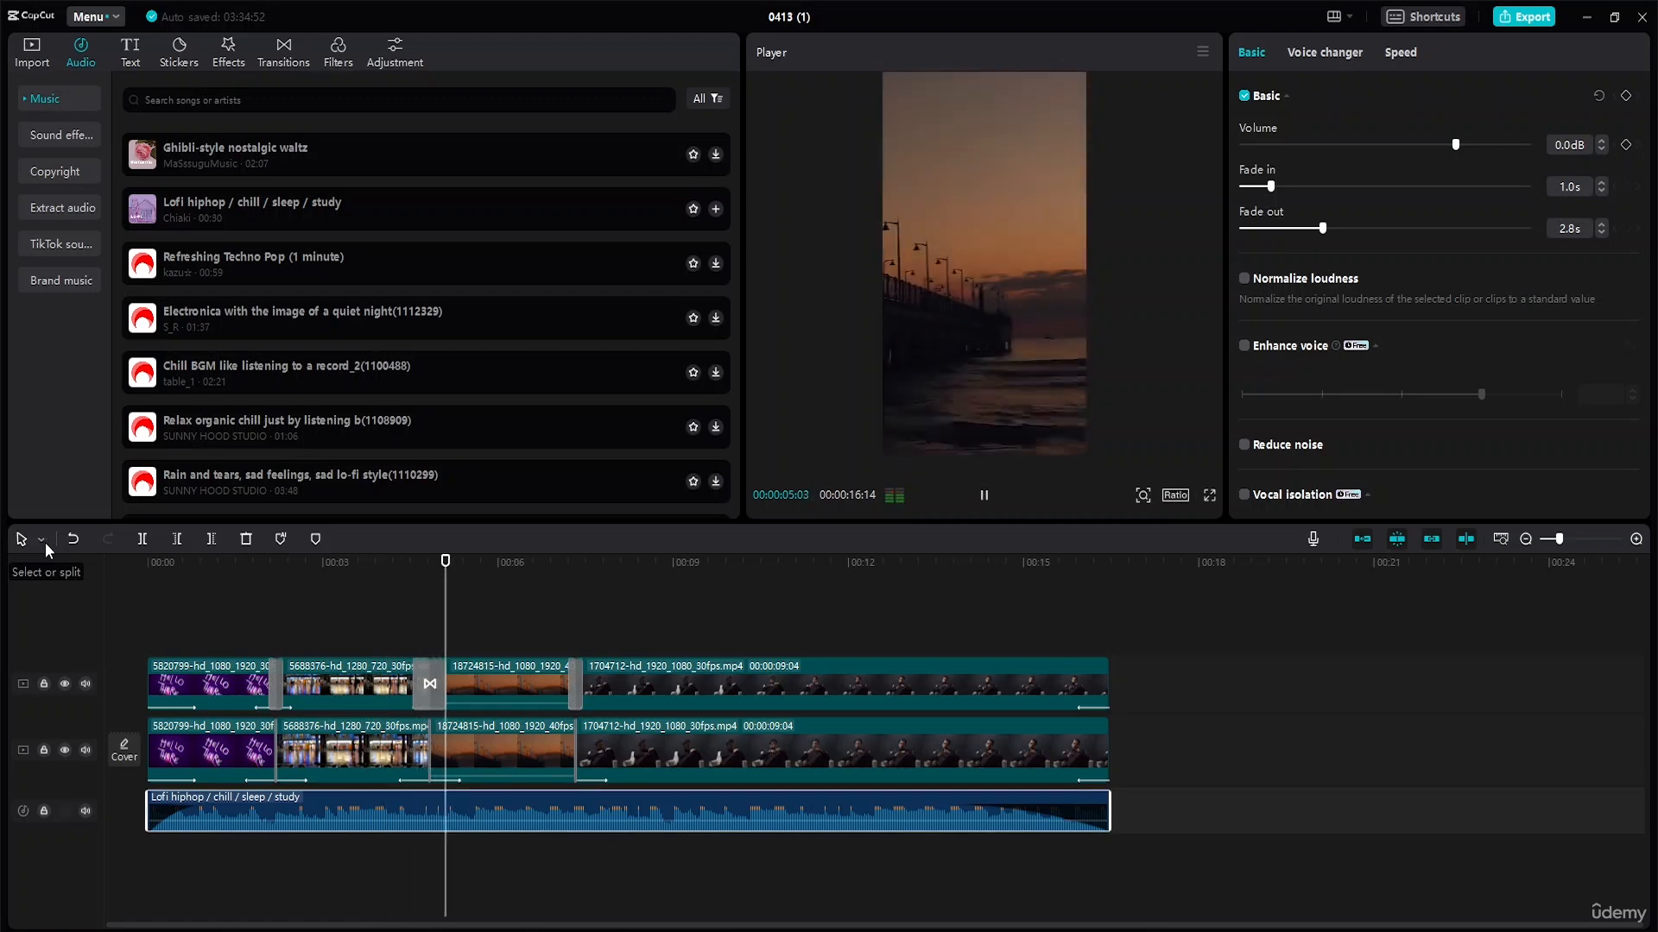
{"action": "key", "text": "space"}
{"action": "left_click_drag", "start_coordinate": [454, 562], "coordinate": [312, 564]}
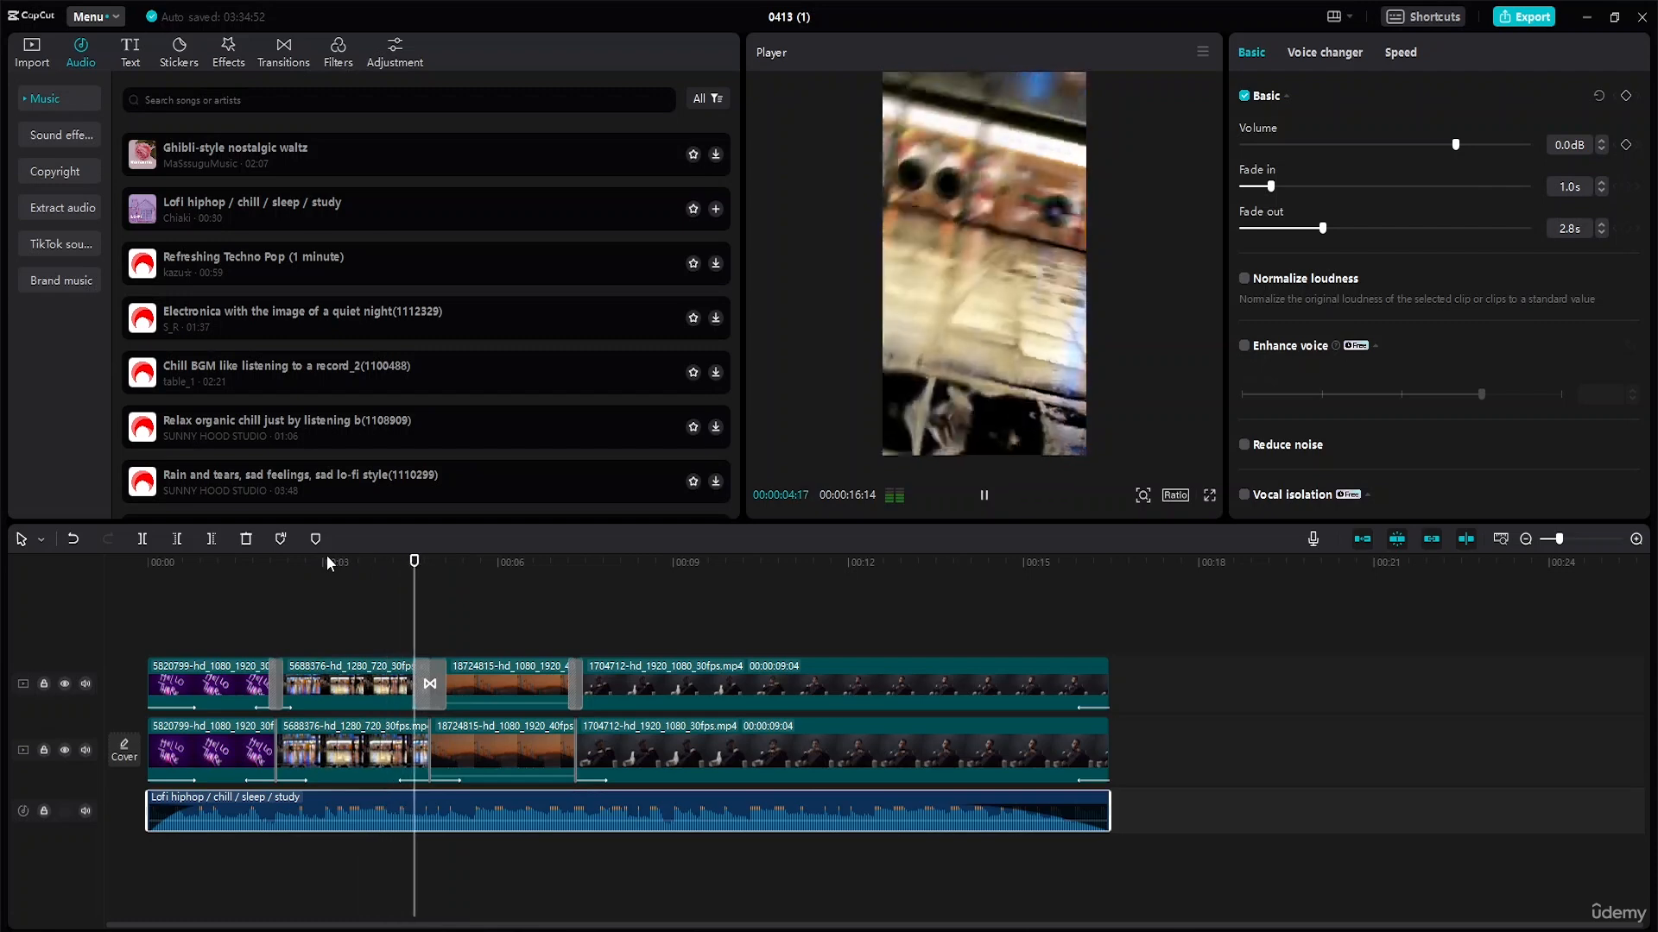
{"action": "key", "text": "space"}
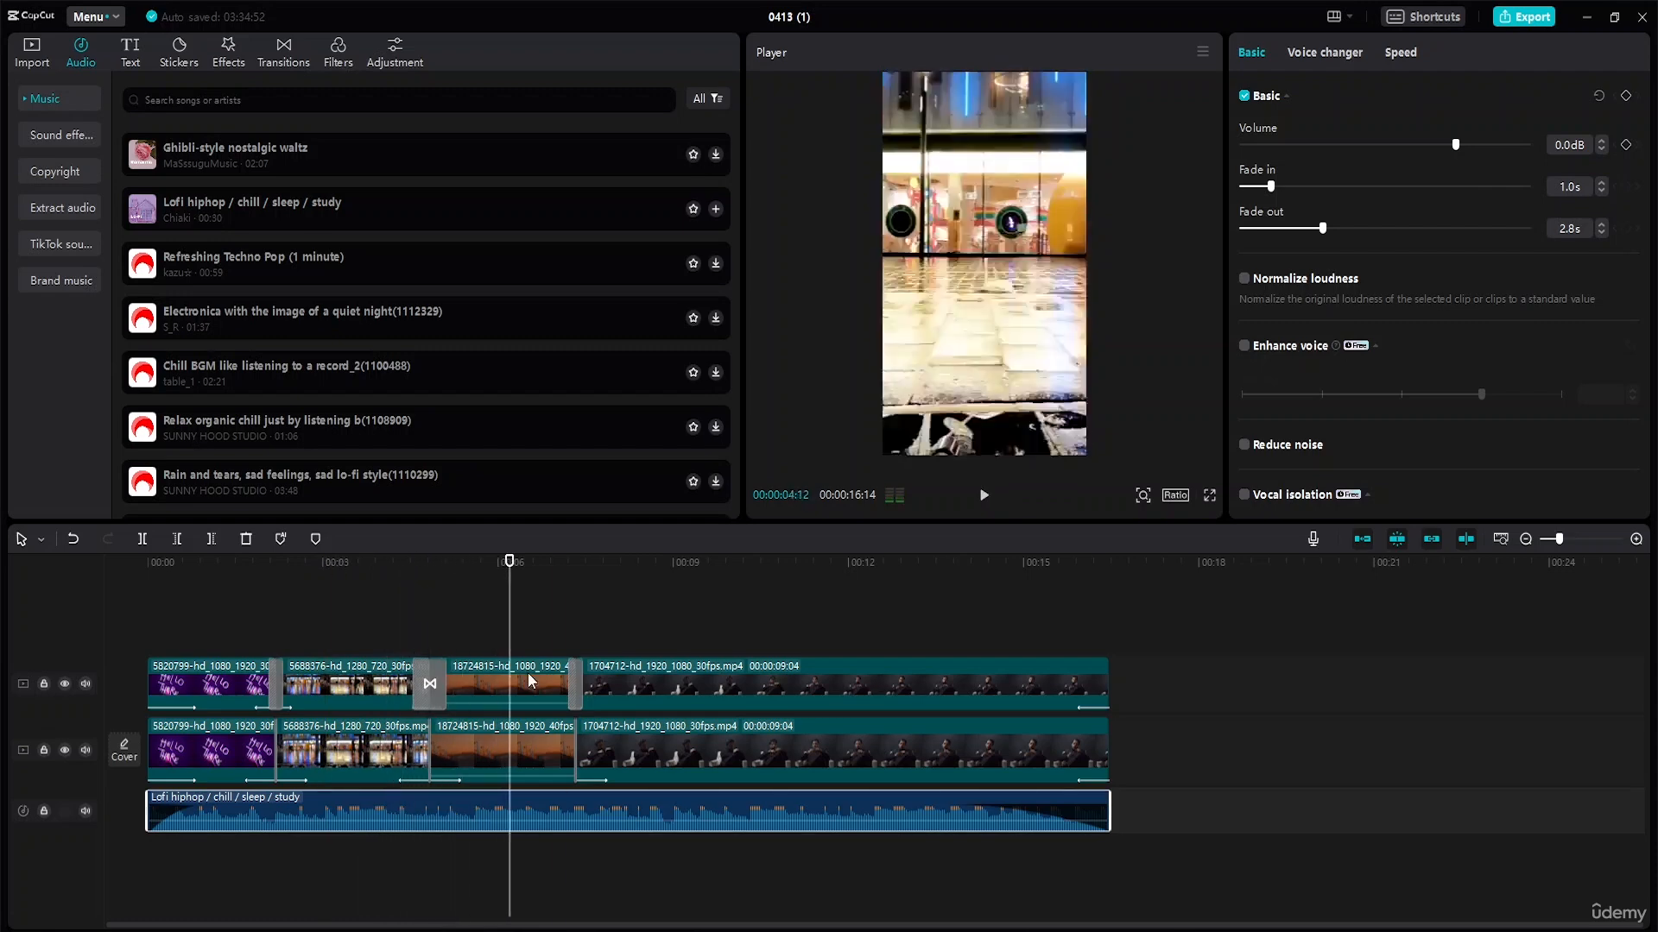
{"action": "key", "text": "space"}
{"action": "key", "text": "space"}
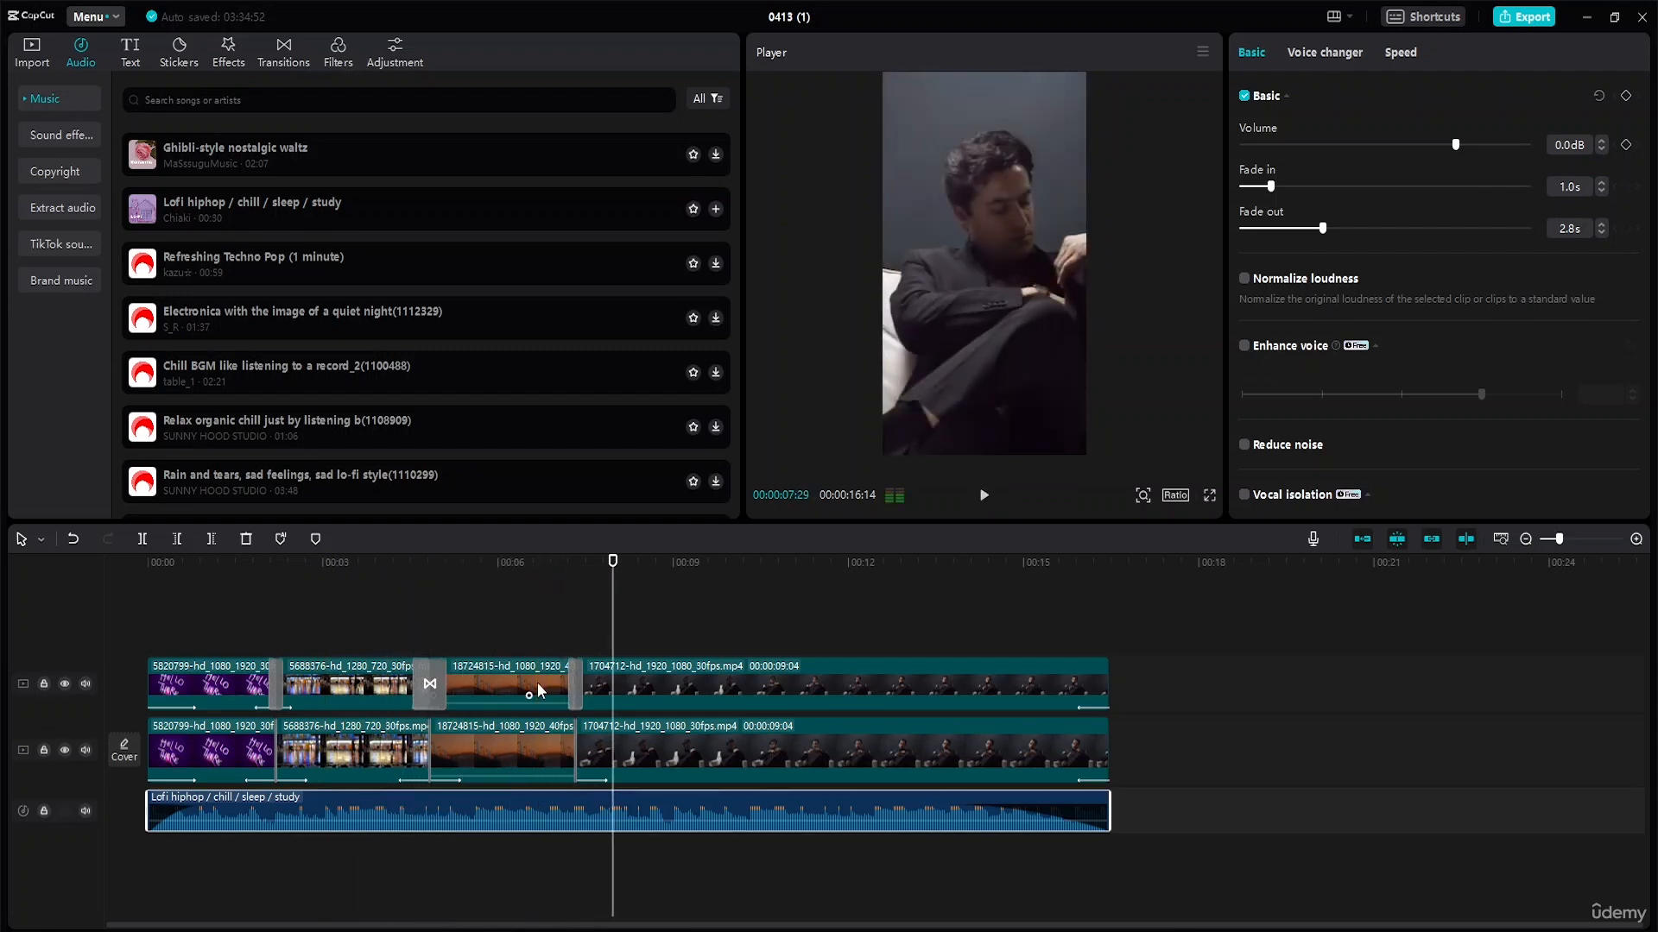
Step: Extend the upper sunset copy to 00:00:07:29 and shift the upper 1704712 copy to start where it ends
{"action": "left_click", "coordinate": [551, 686]}
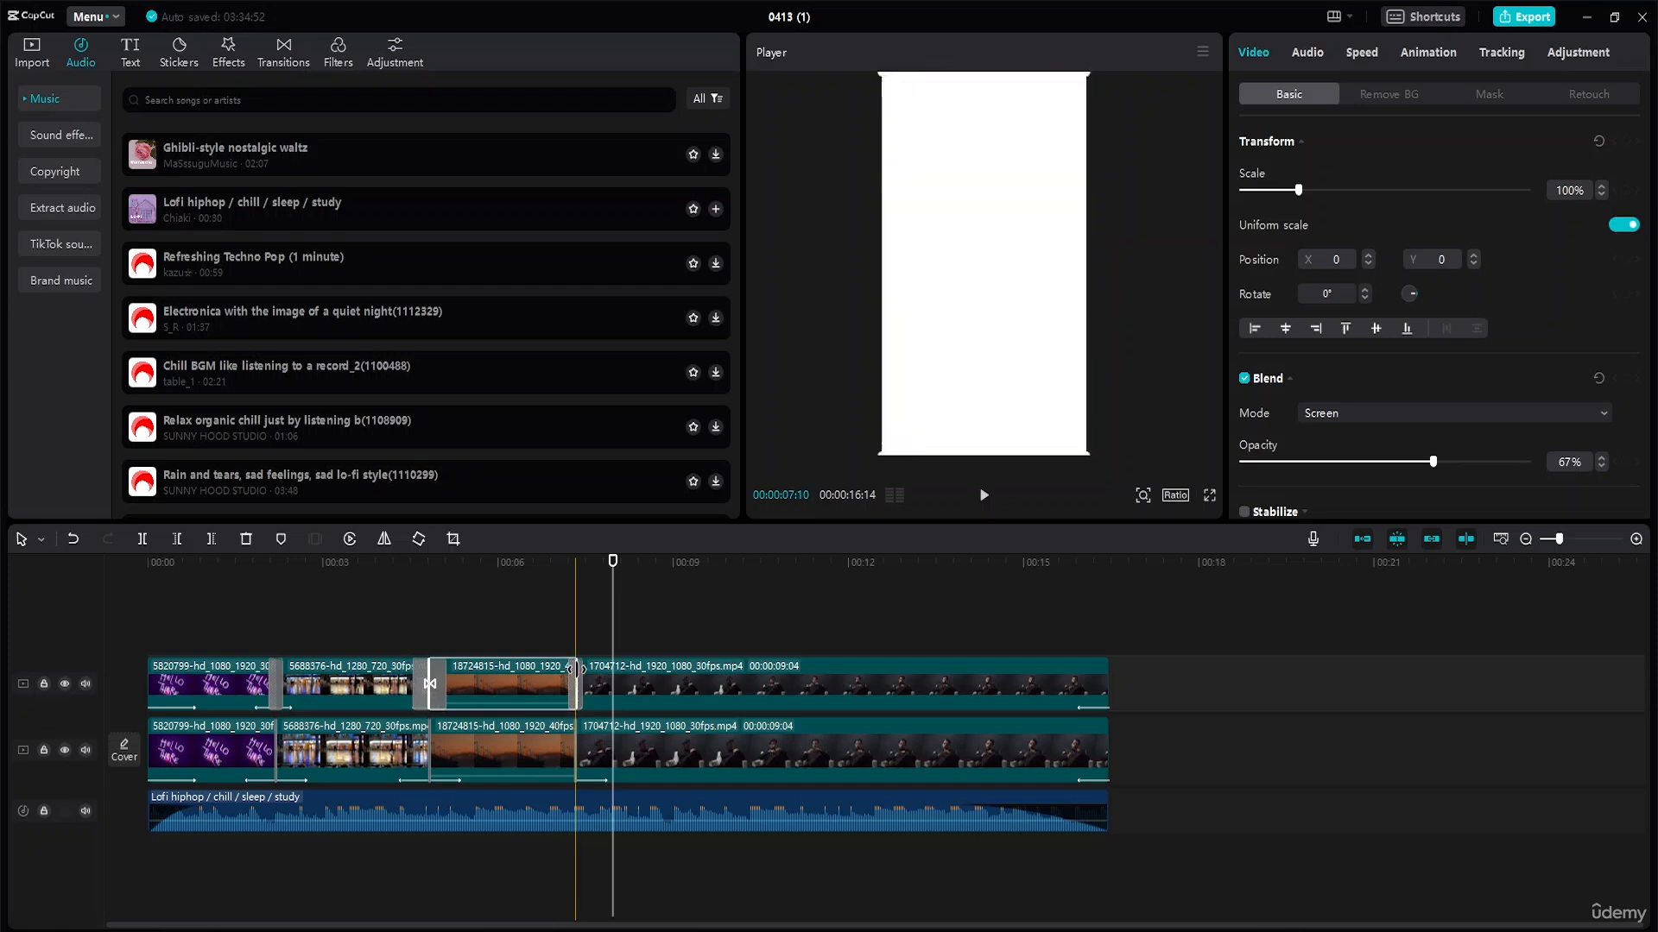
{"action": "left_click_drag", "start_coordinate": [692, 680], "coordinate": [720, 680]}
{"action": "left_click_drag", "start_coordinate": [582, 679], "coordinate": [670, 679]}
{"action": "left_click", "coordinate": [556, 684]}
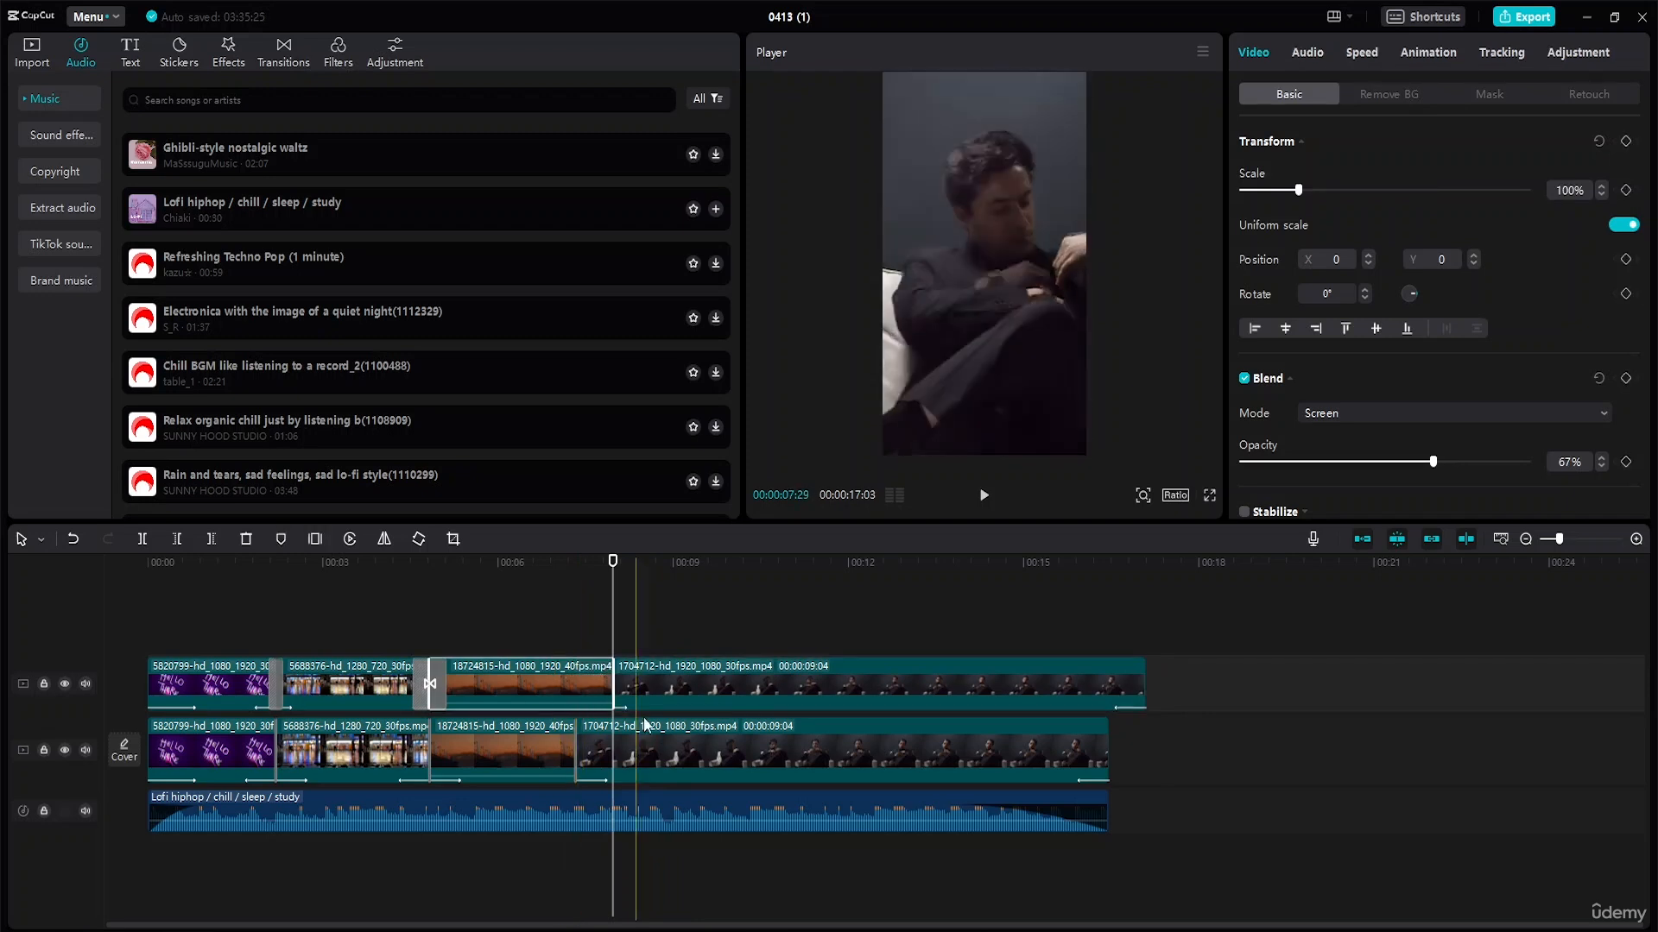
Step: With the main track magnet off, align the lower 1704712 clip with its upper copy and extend the lower sunset clip to meet it
{"action": "left_click_drag", "start_coordinate": [670, 753], "coordinate": [711, 740]}
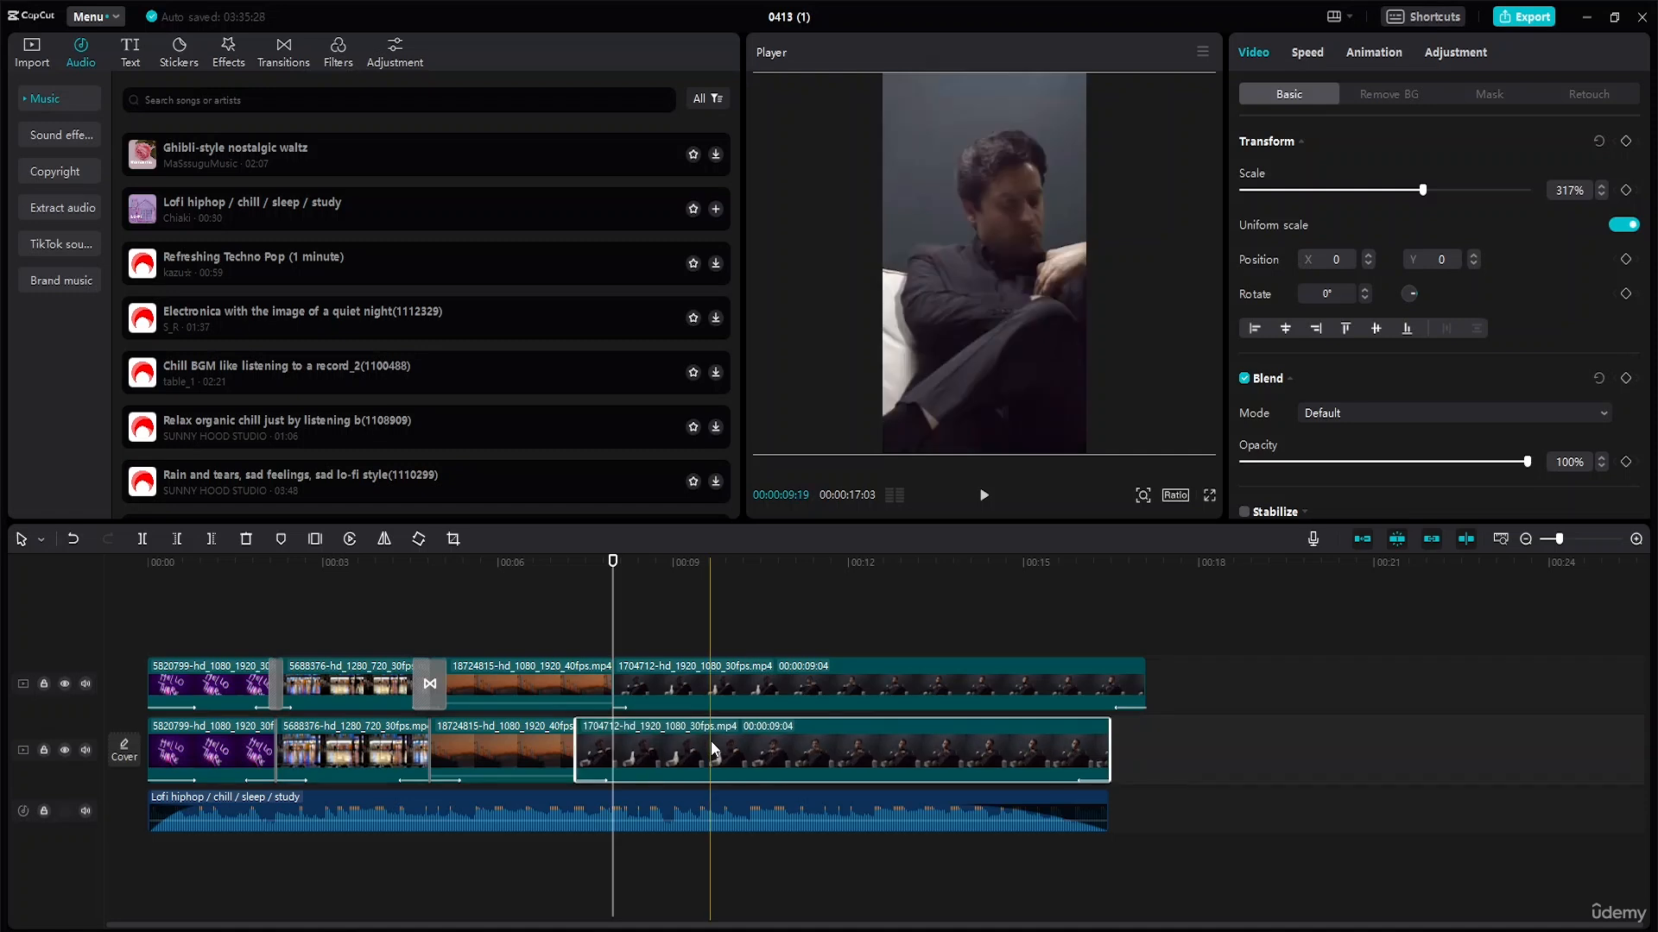
{"action": "left_click", "coordinate": [1173, 749]}
{"action": "left_click_drag", "start_coordinate": [863, 744], "coordinate": [825, 747]}
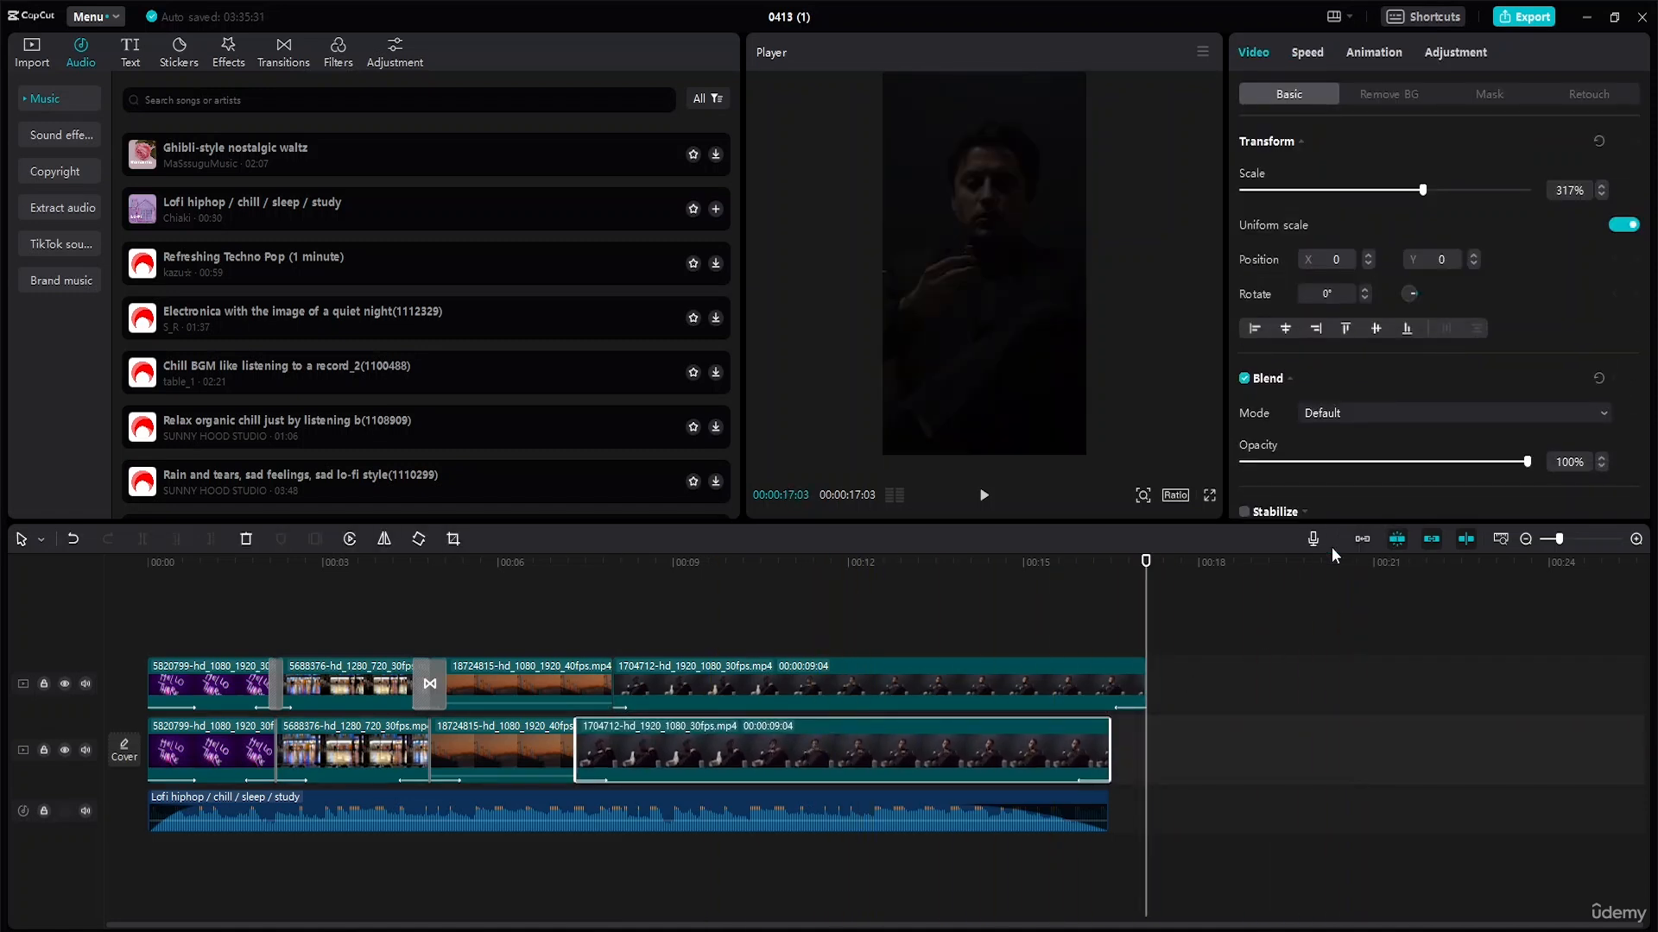
{"action": "left_click_drag", "start_coordinate": [803, 744], "coordinate": [842, 744]}
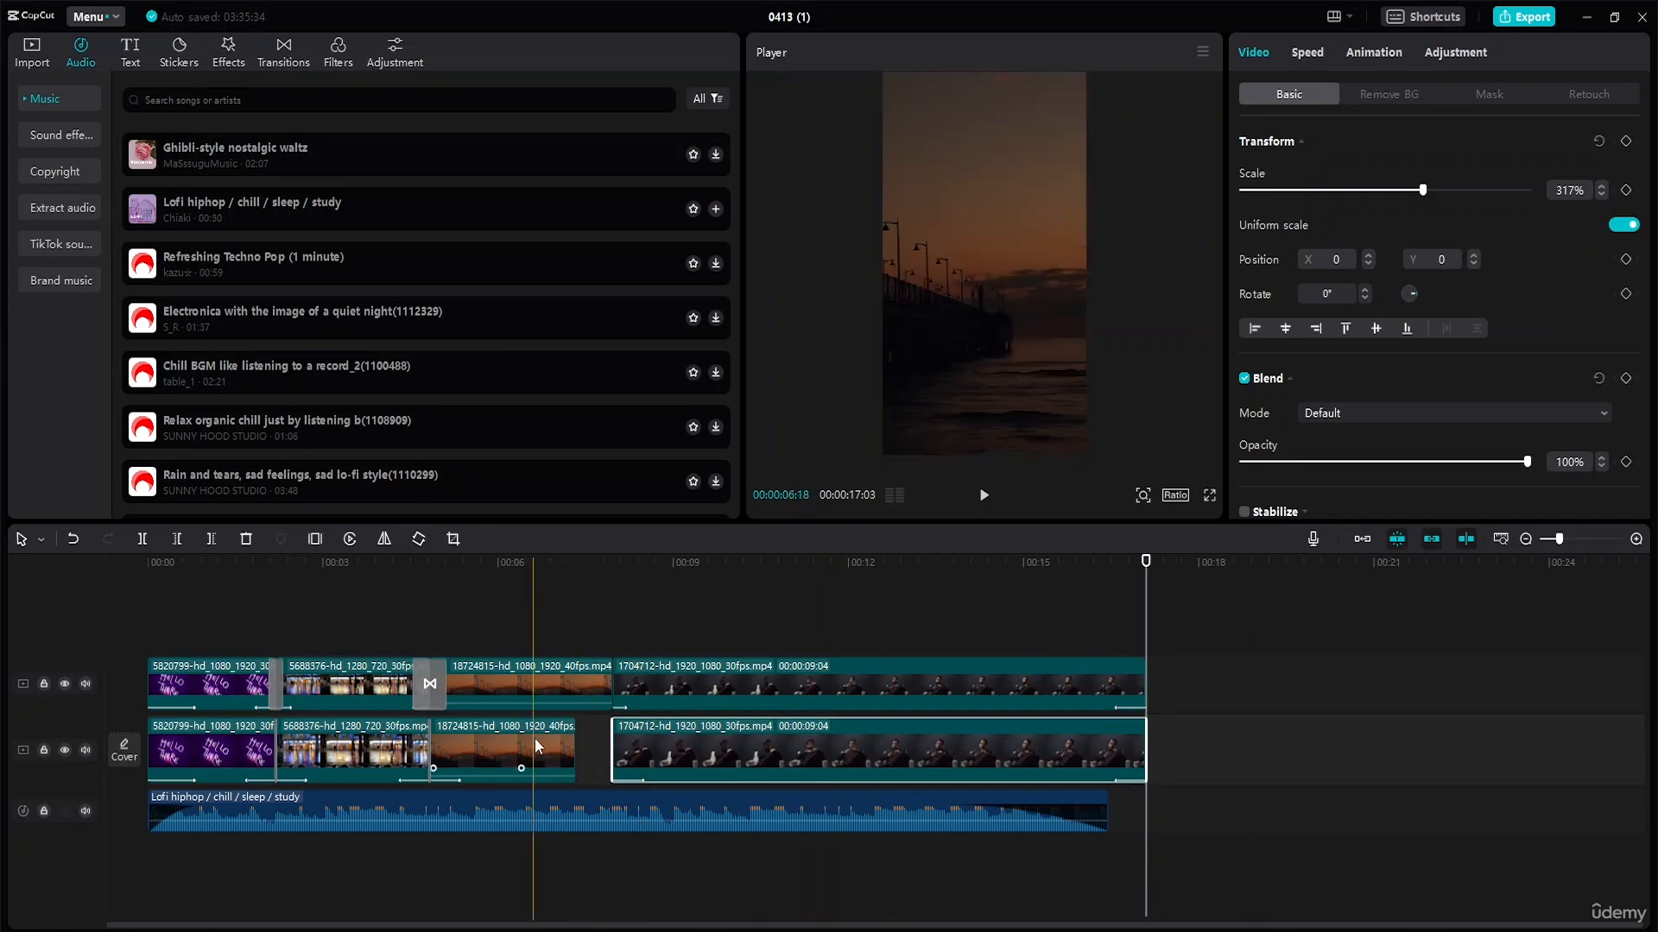
{"action": "left_click_drag", "start_coordinate": [574, 744], "coordinate": [610, 732]}
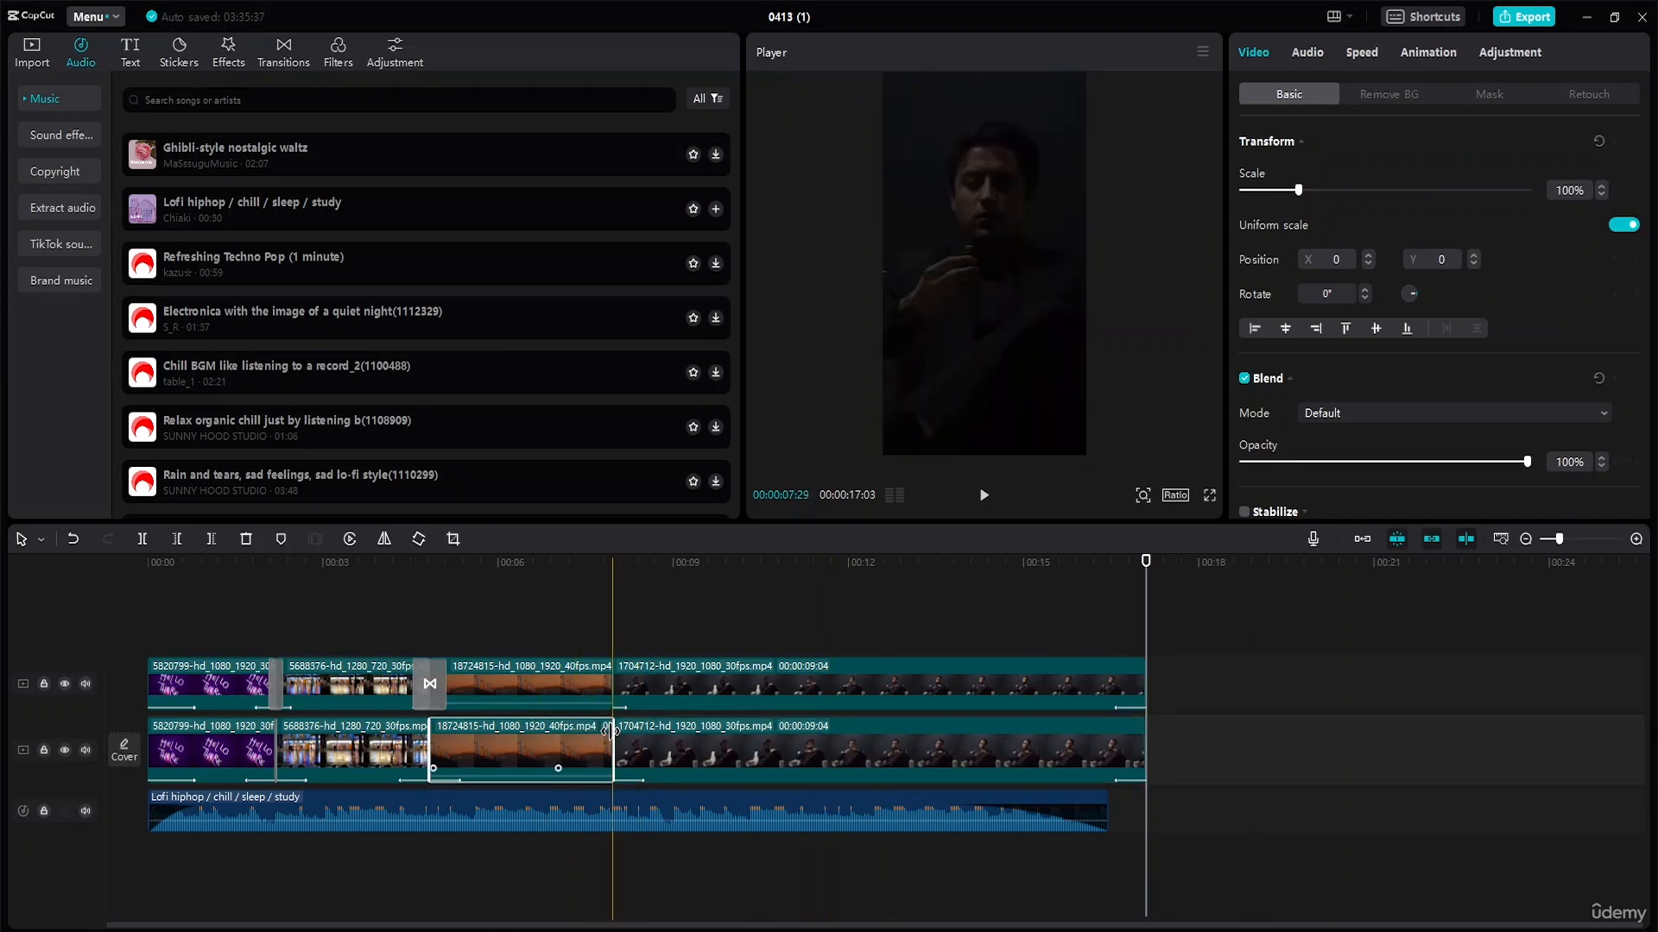
Step: Add a 0.8 s Shake II transition between the upper sunset and 1704712 copies and a 0.4 s White Flash between the lower ones
{"action": "left_click", "coordinate": [296, 59]}
{"action": "left_click_drag", "start_coordinate": [335, 223], "coordinate": [634, 639]}
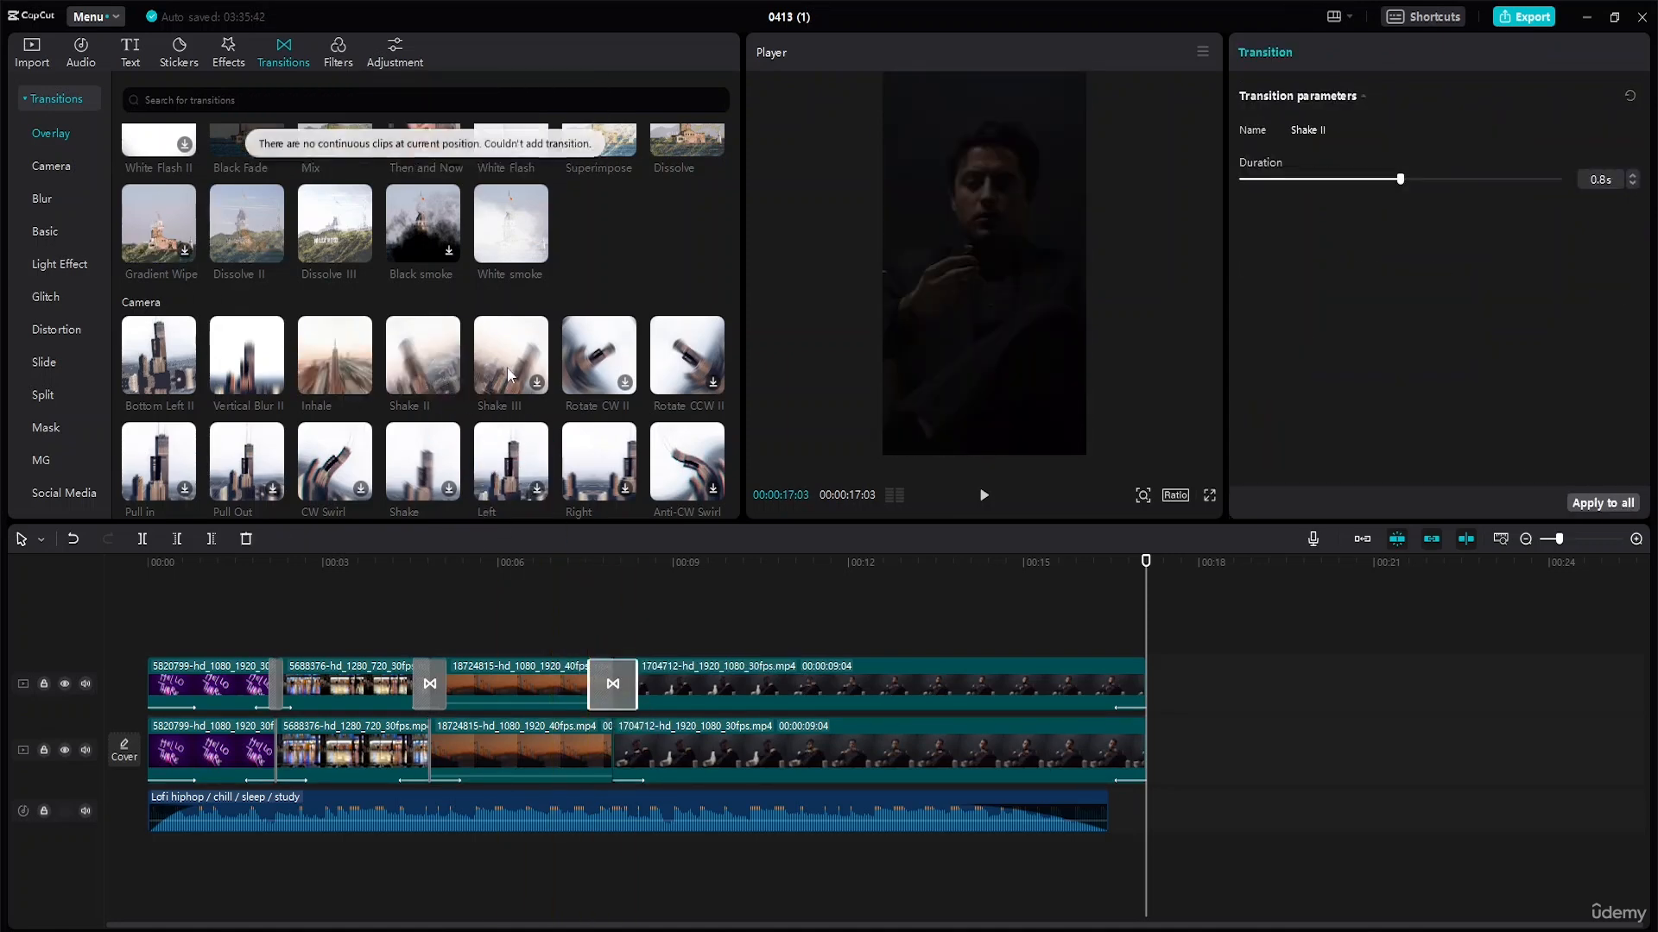
{"action": "scroll", "coordinate": [510, 375], "scroll_direction": "up", "scroll_amount": 2}
{"action": "left_click_drag", "start_coordinate": [516, 319], "coordinate": [617, 733]}
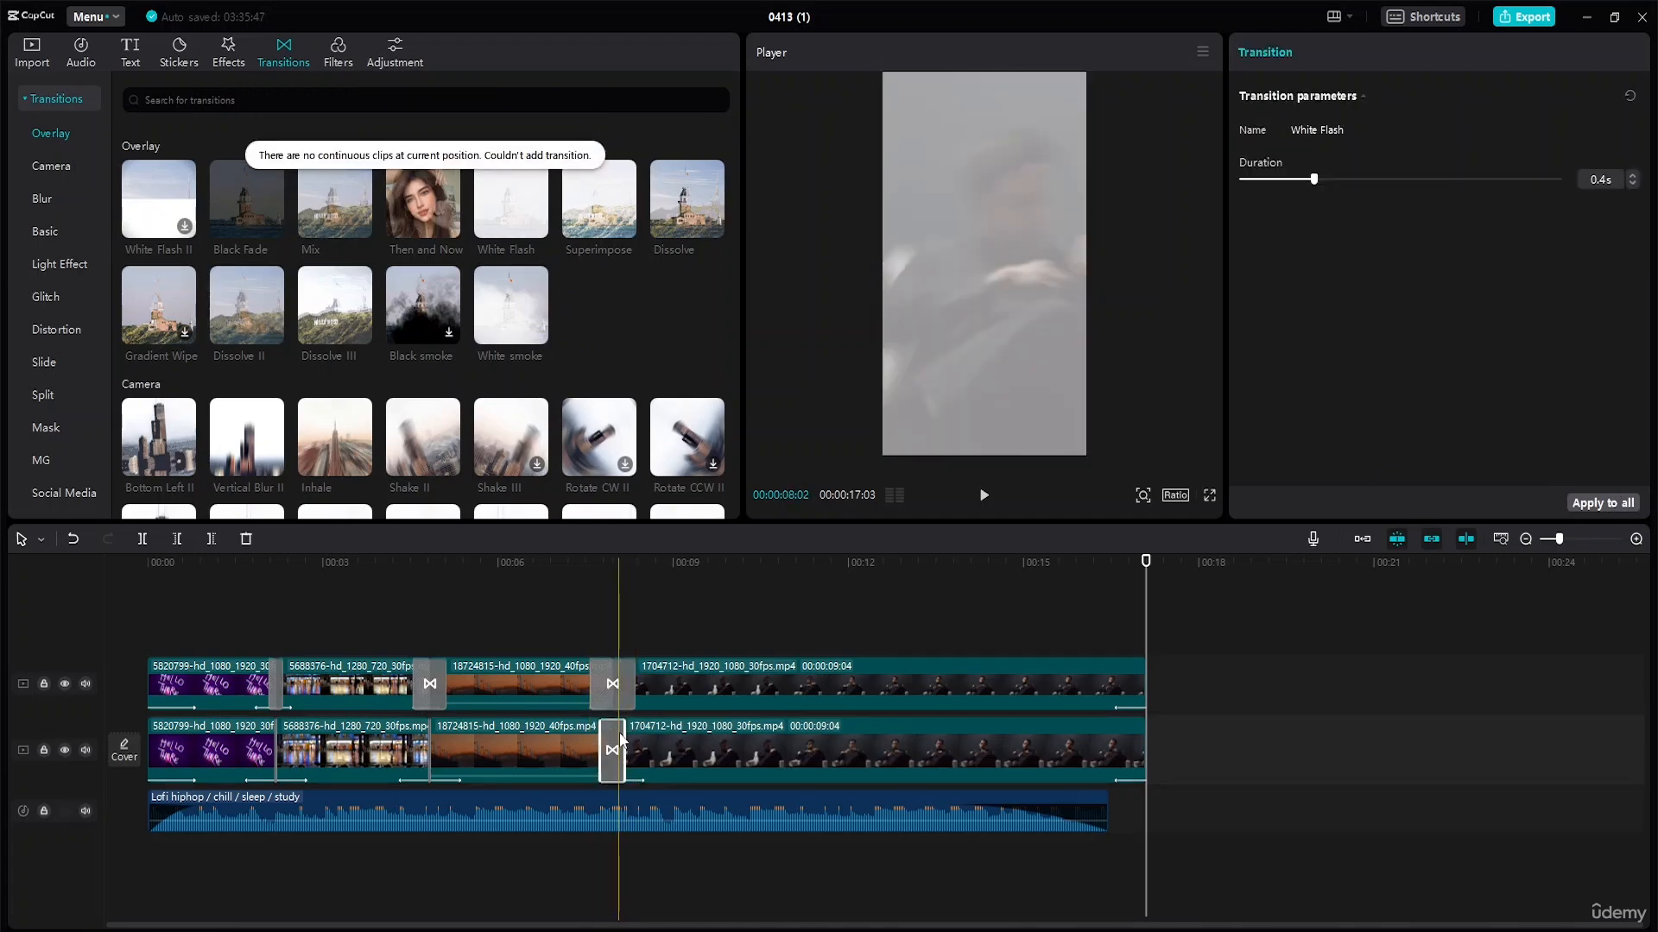
Step: Play the video from near the start and replay the part following the sunset-to-1704712 transition to check it
{"action": "left_click", "coordinate": [193, 560]}
{"action": "key", "text": "space"}
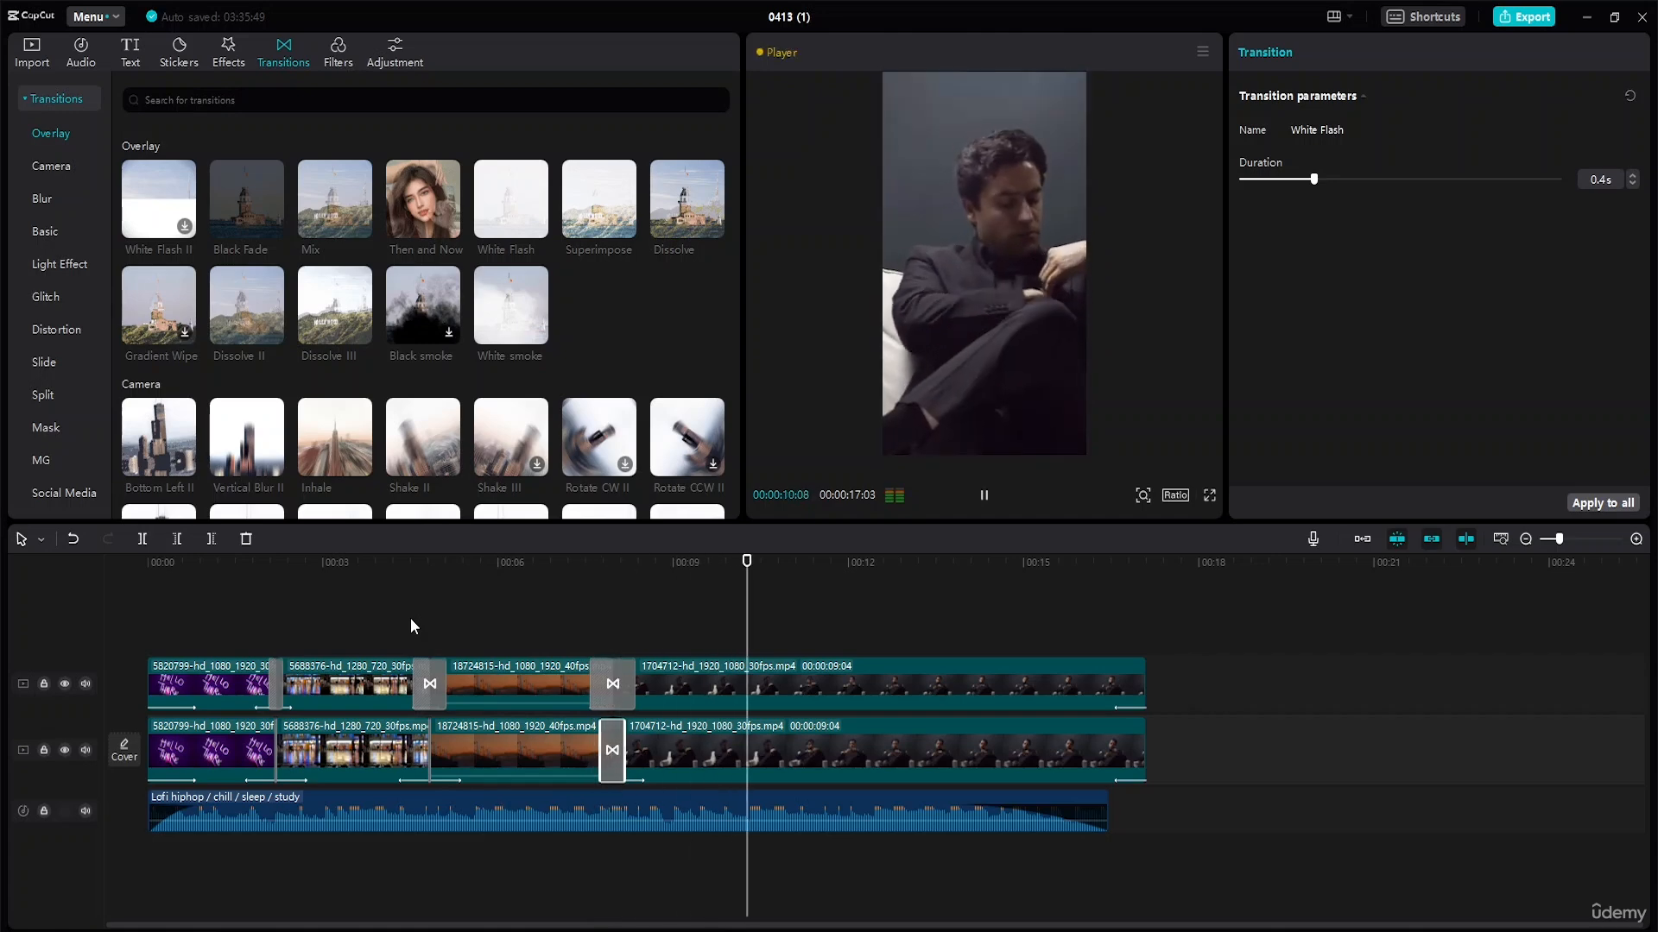
{"action": "key", "text": "space"}
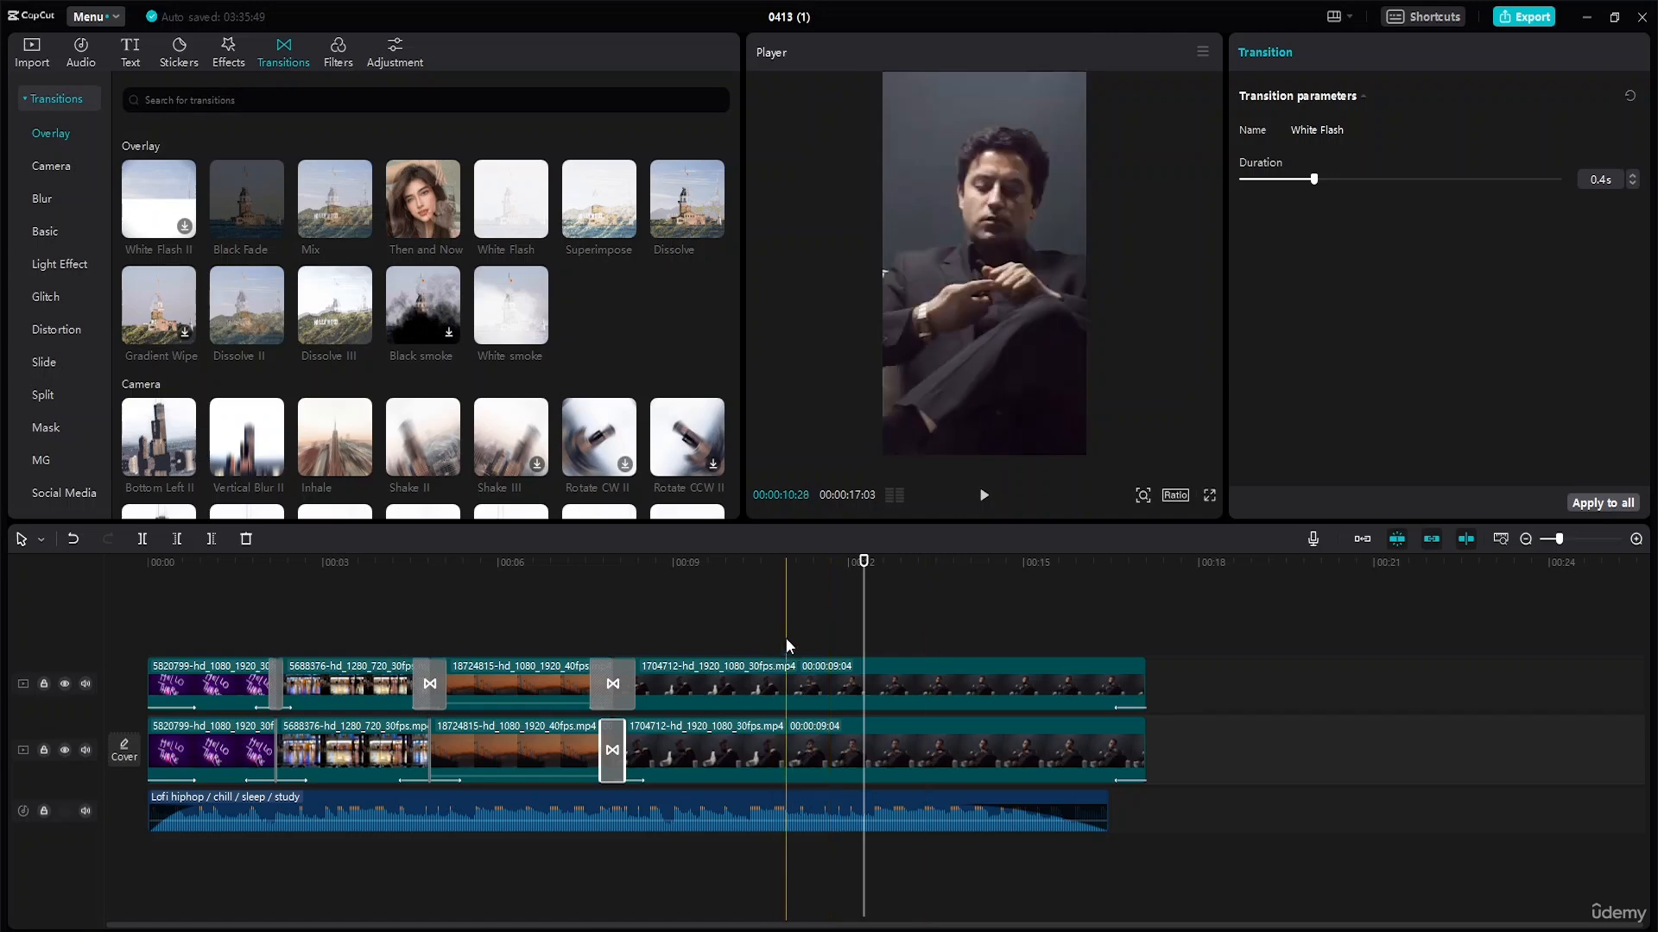
{"action": "left_click_drag", "start_coordinate": [863, 563], "coordinate": [625, 577]}
{"action": "key", "text": "space"}
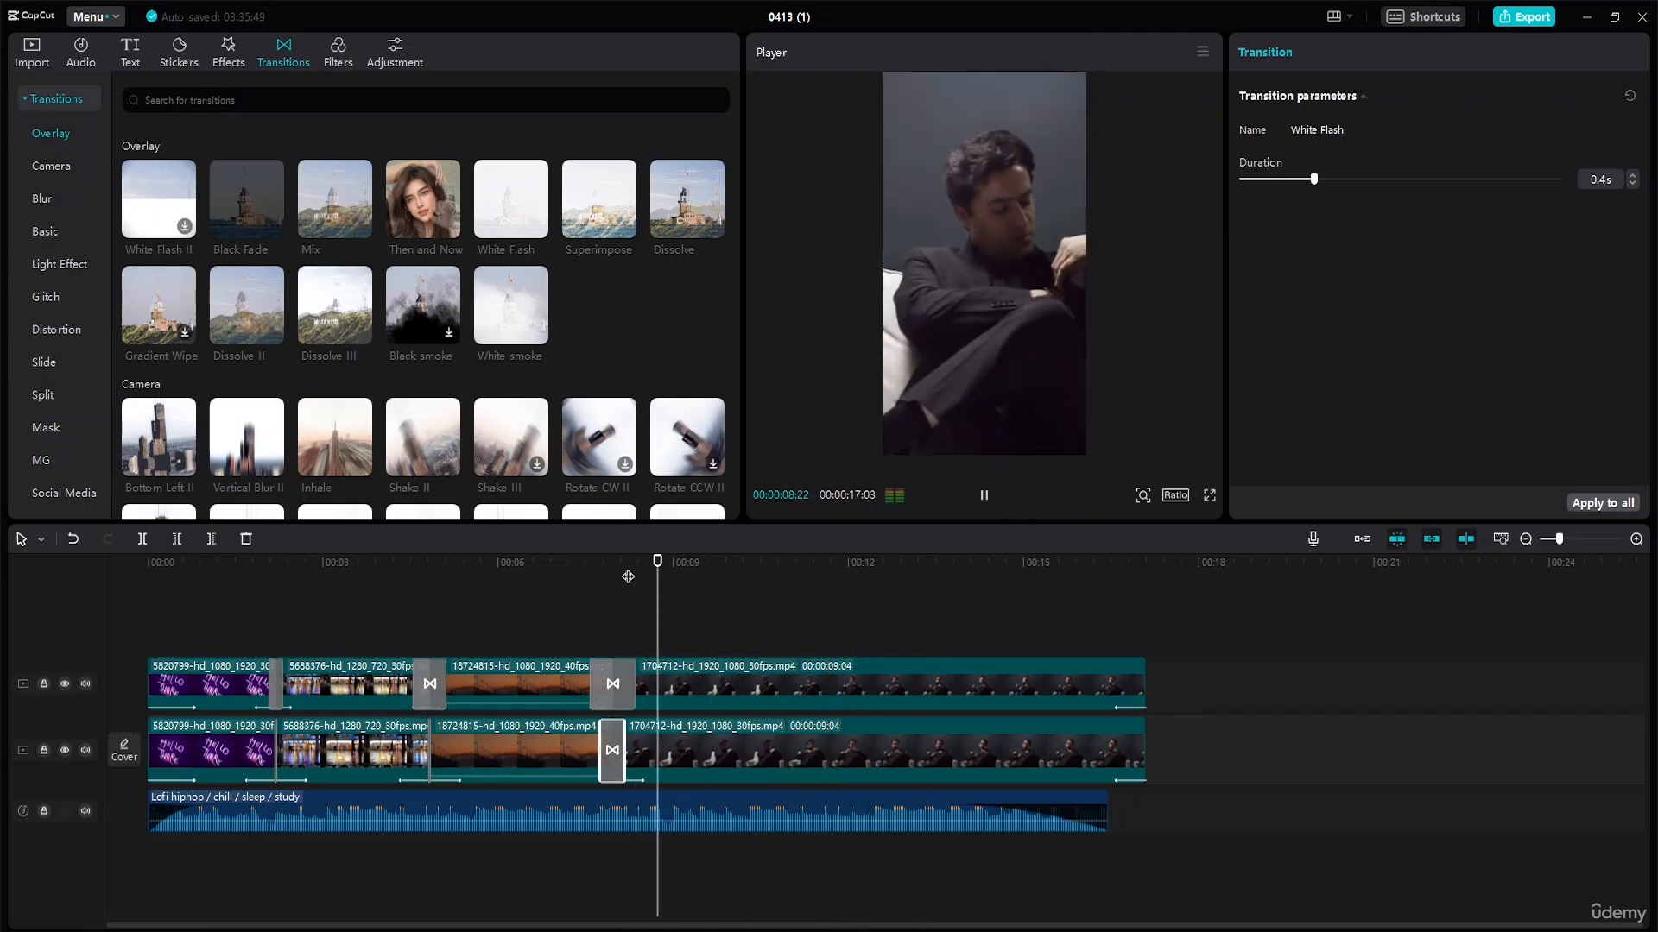
{"action": "key", "text": "space"}
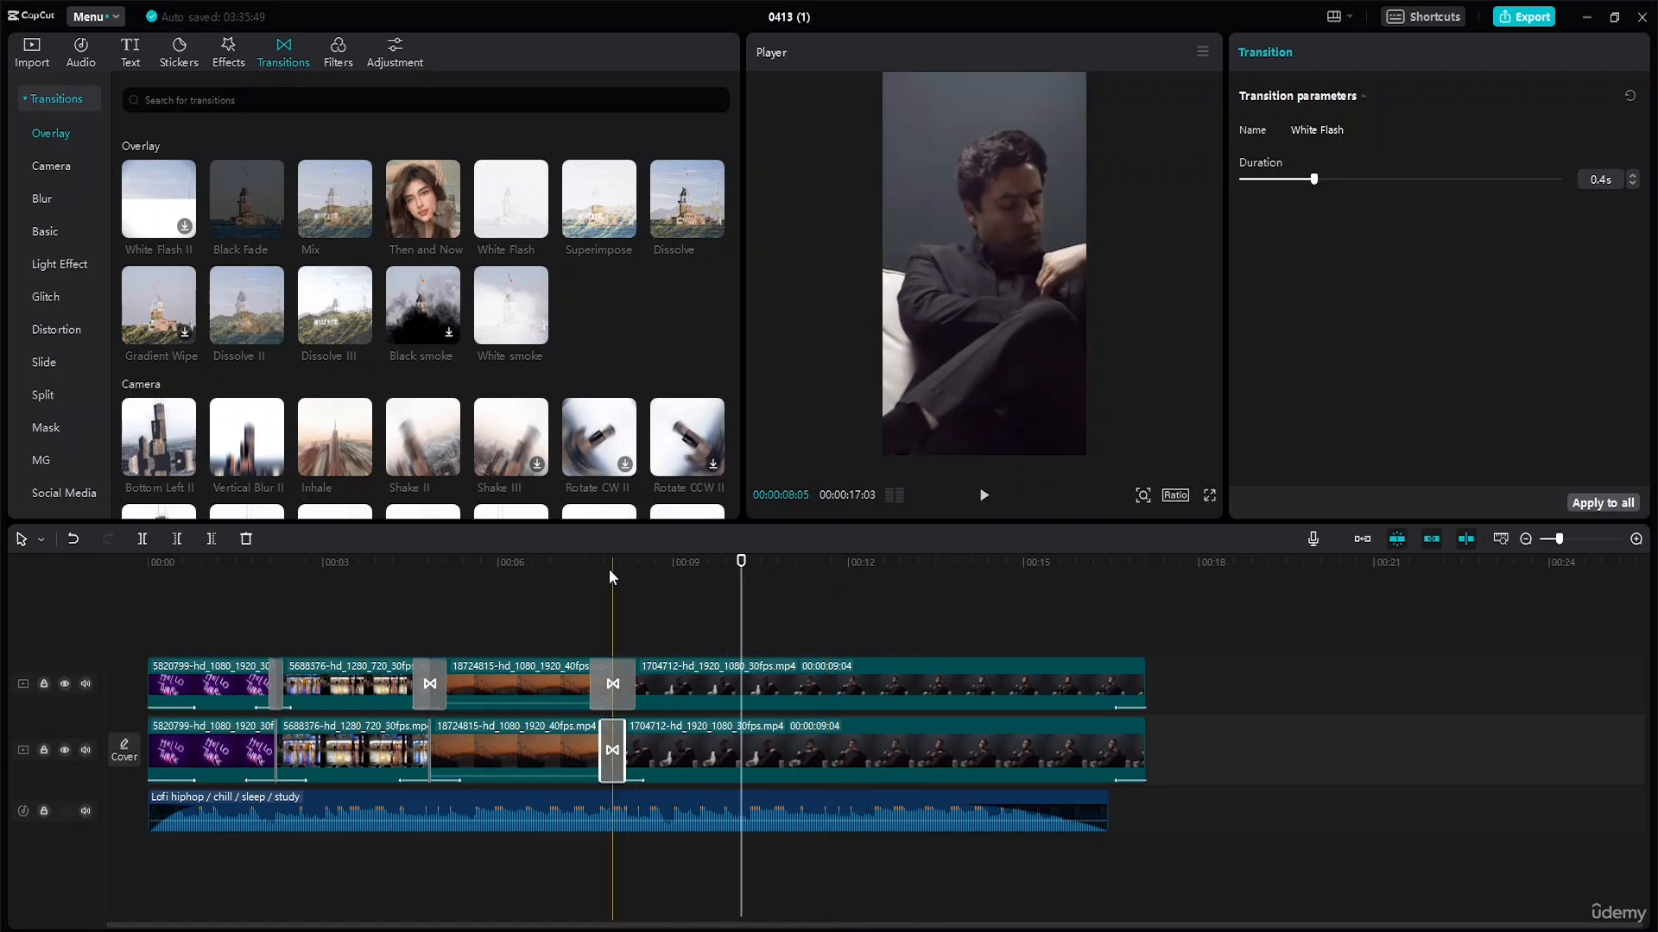
Step: Add a default text clip above the video tracks at 00:00:10:05
{"action": "left_click", "coordinate": [131, 50]}
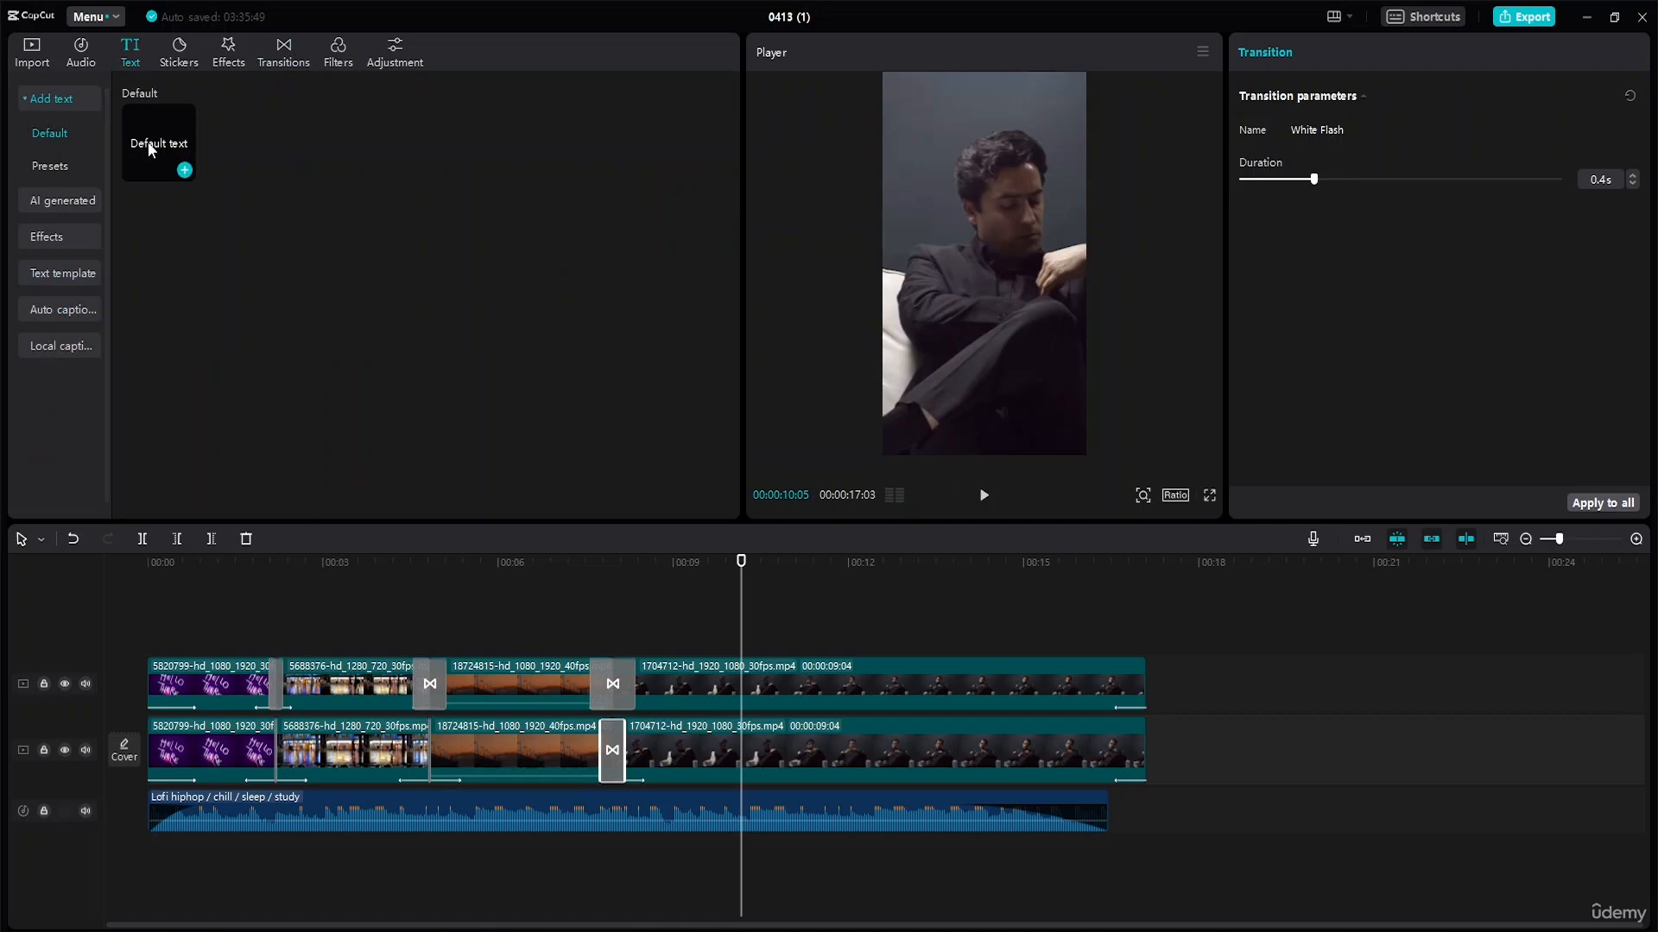
{"action": "left_click", "coordinate": [184, 170]}
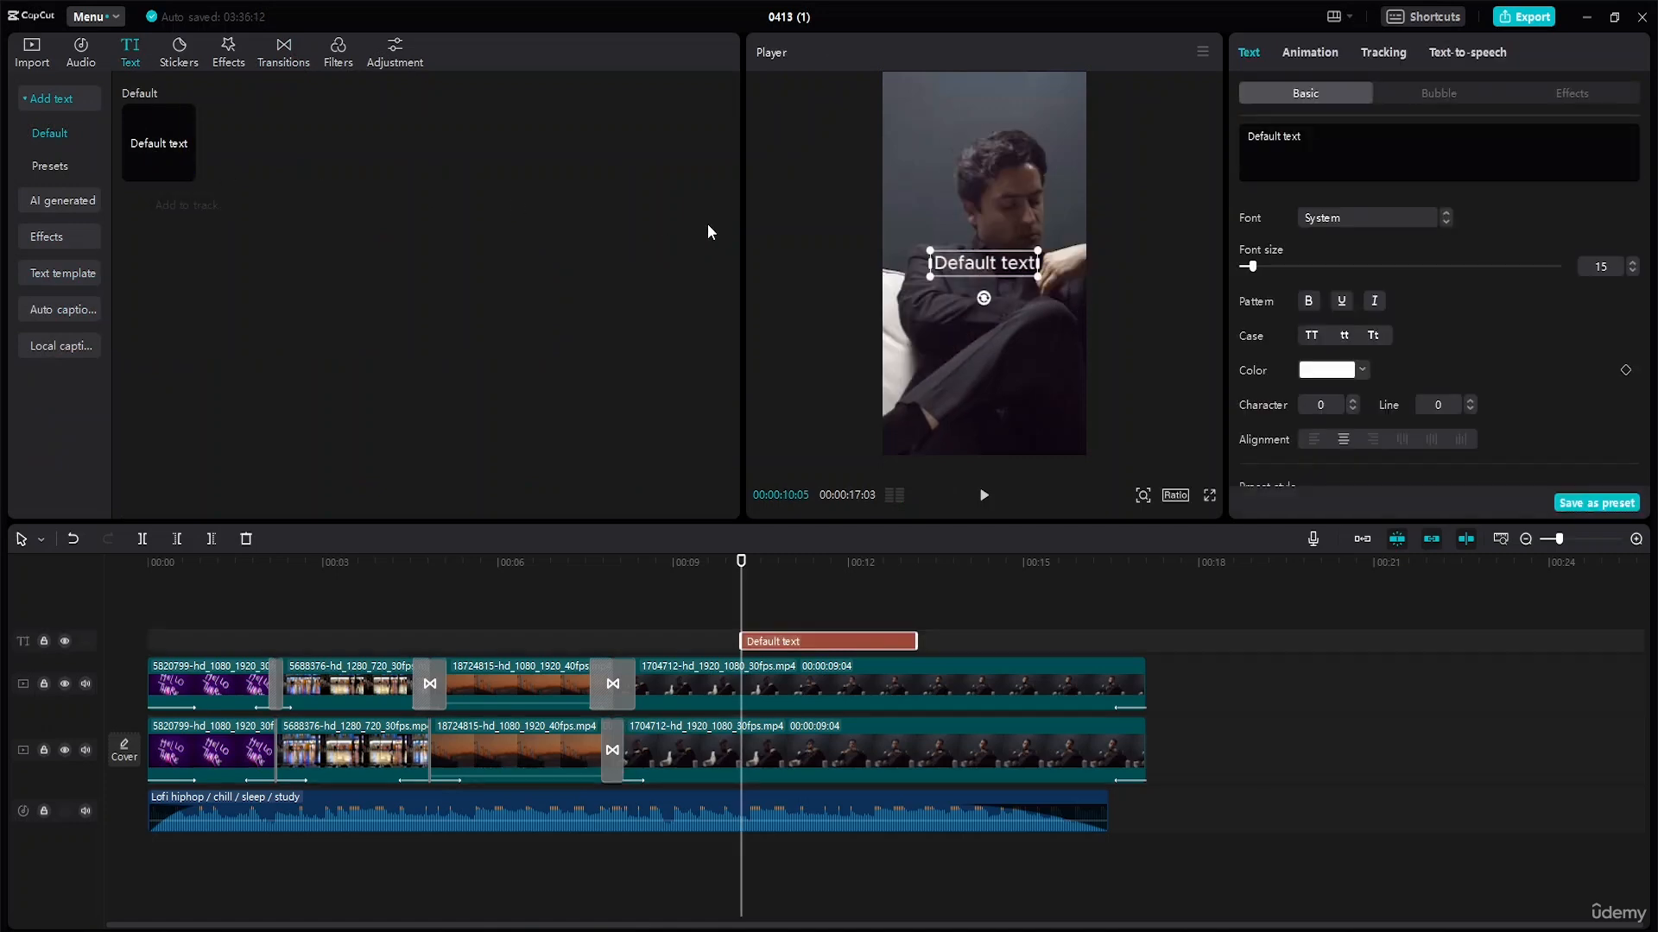
Step: Replace the default title text with "Find your originality" and set its font size to 11
{"action": "double_click", "coordinate": [1015, 271]}
{"action": "type", "text": "F"}
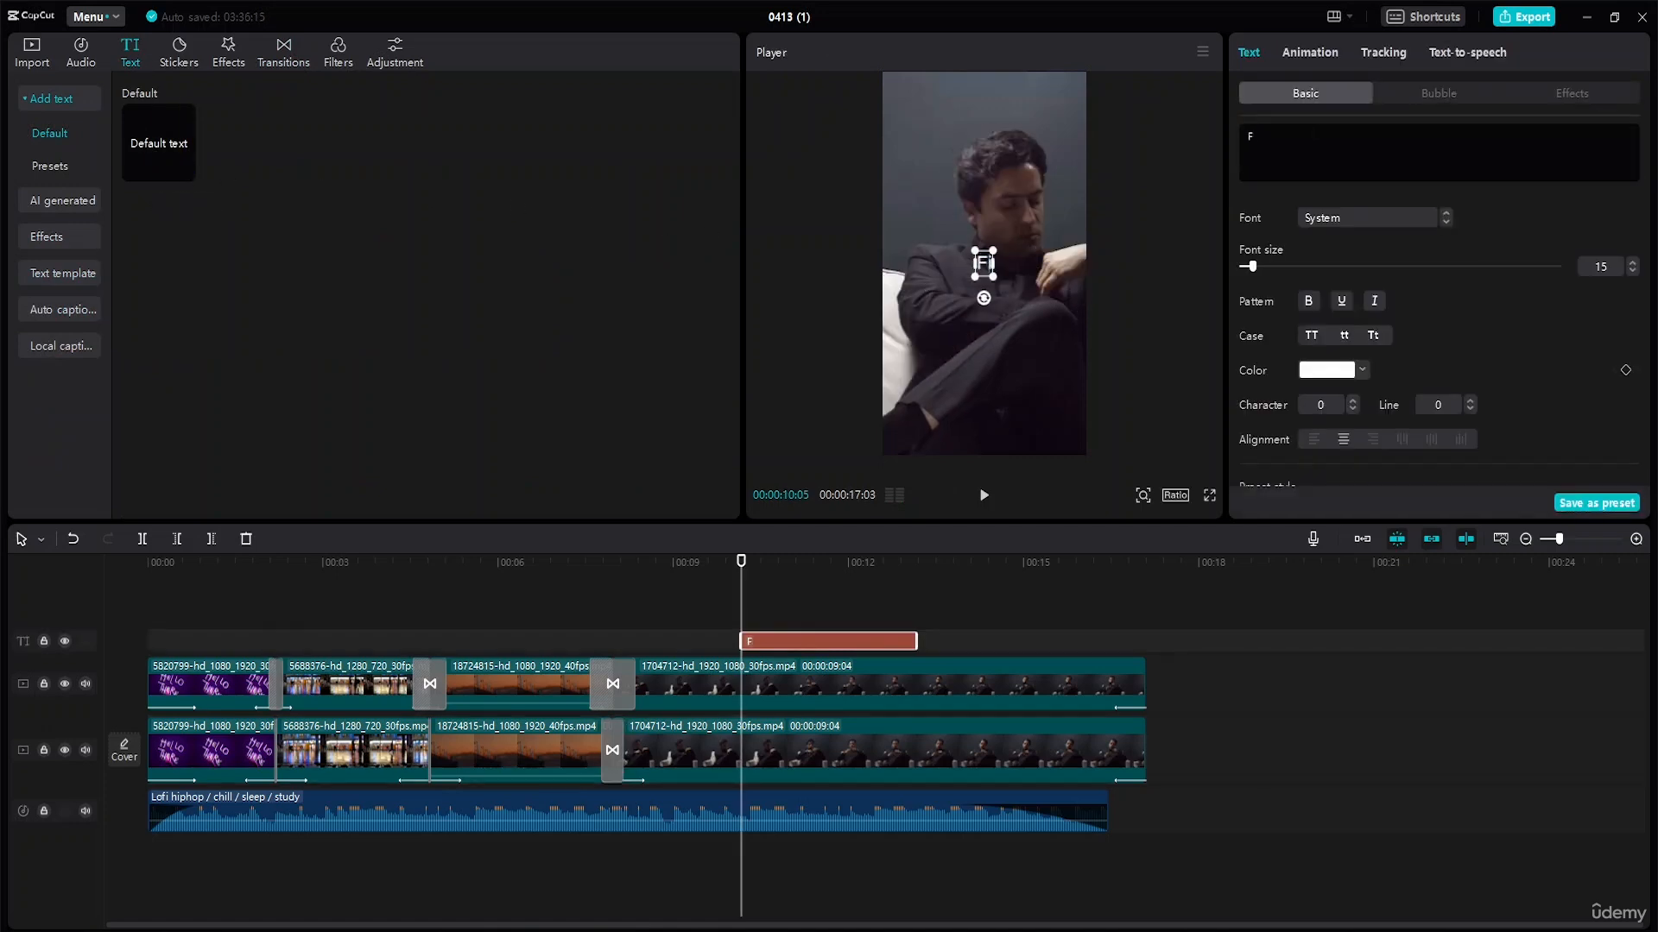
{"action": "type", "text": "ind your"}
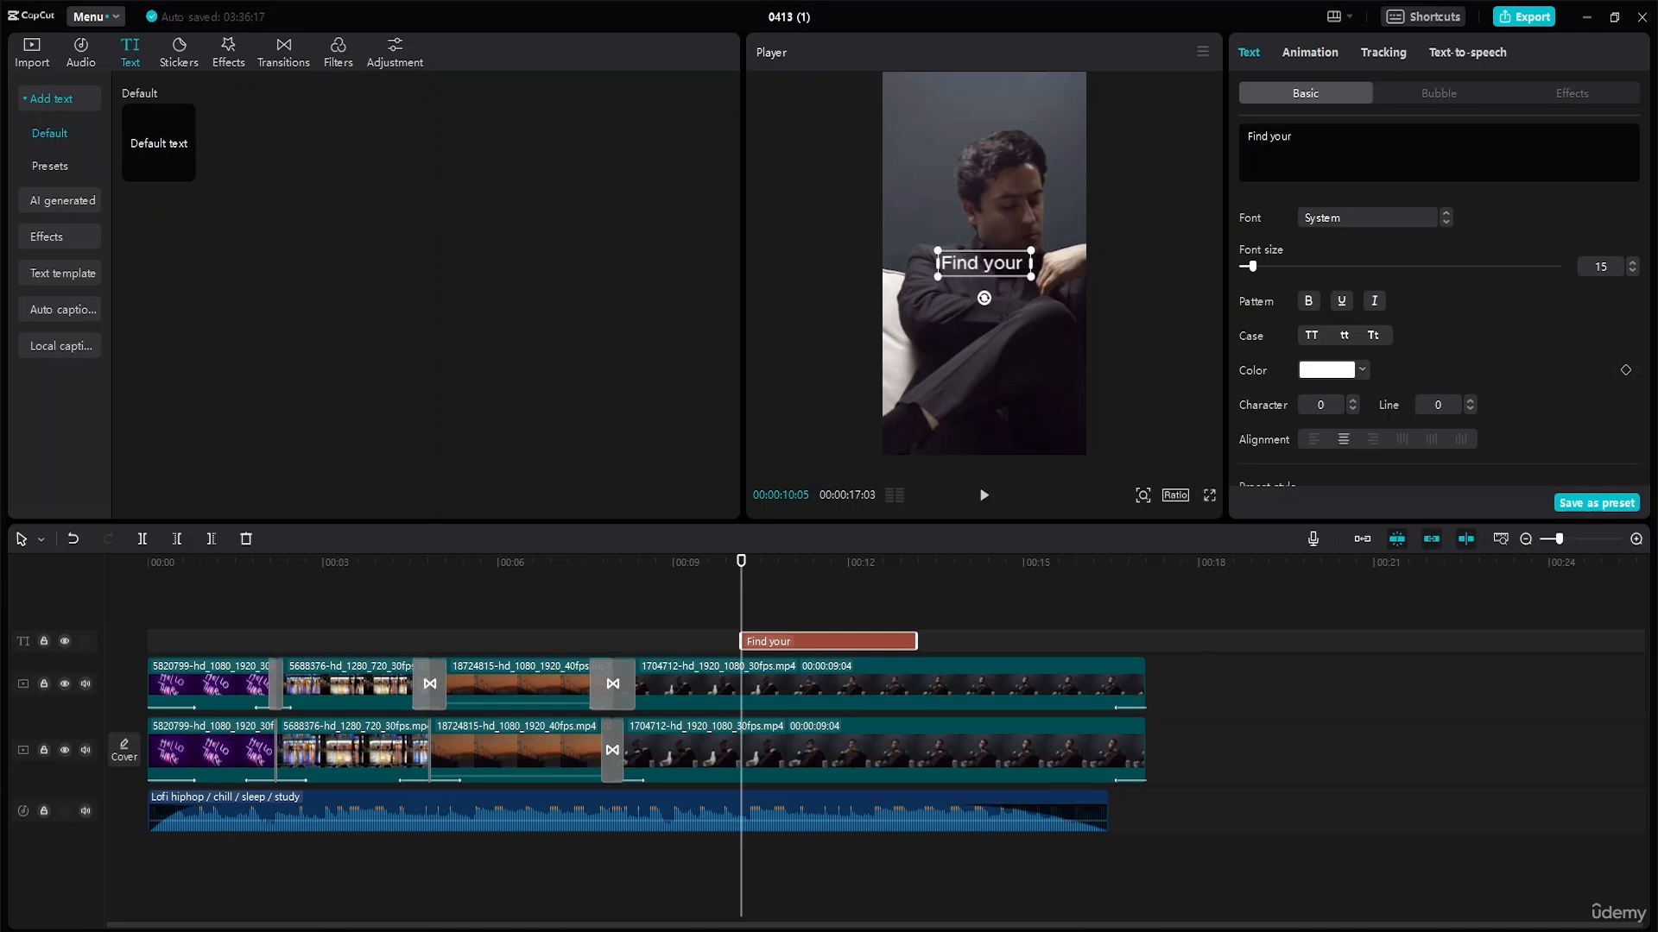
{"action": "type", "text": " originaal"}
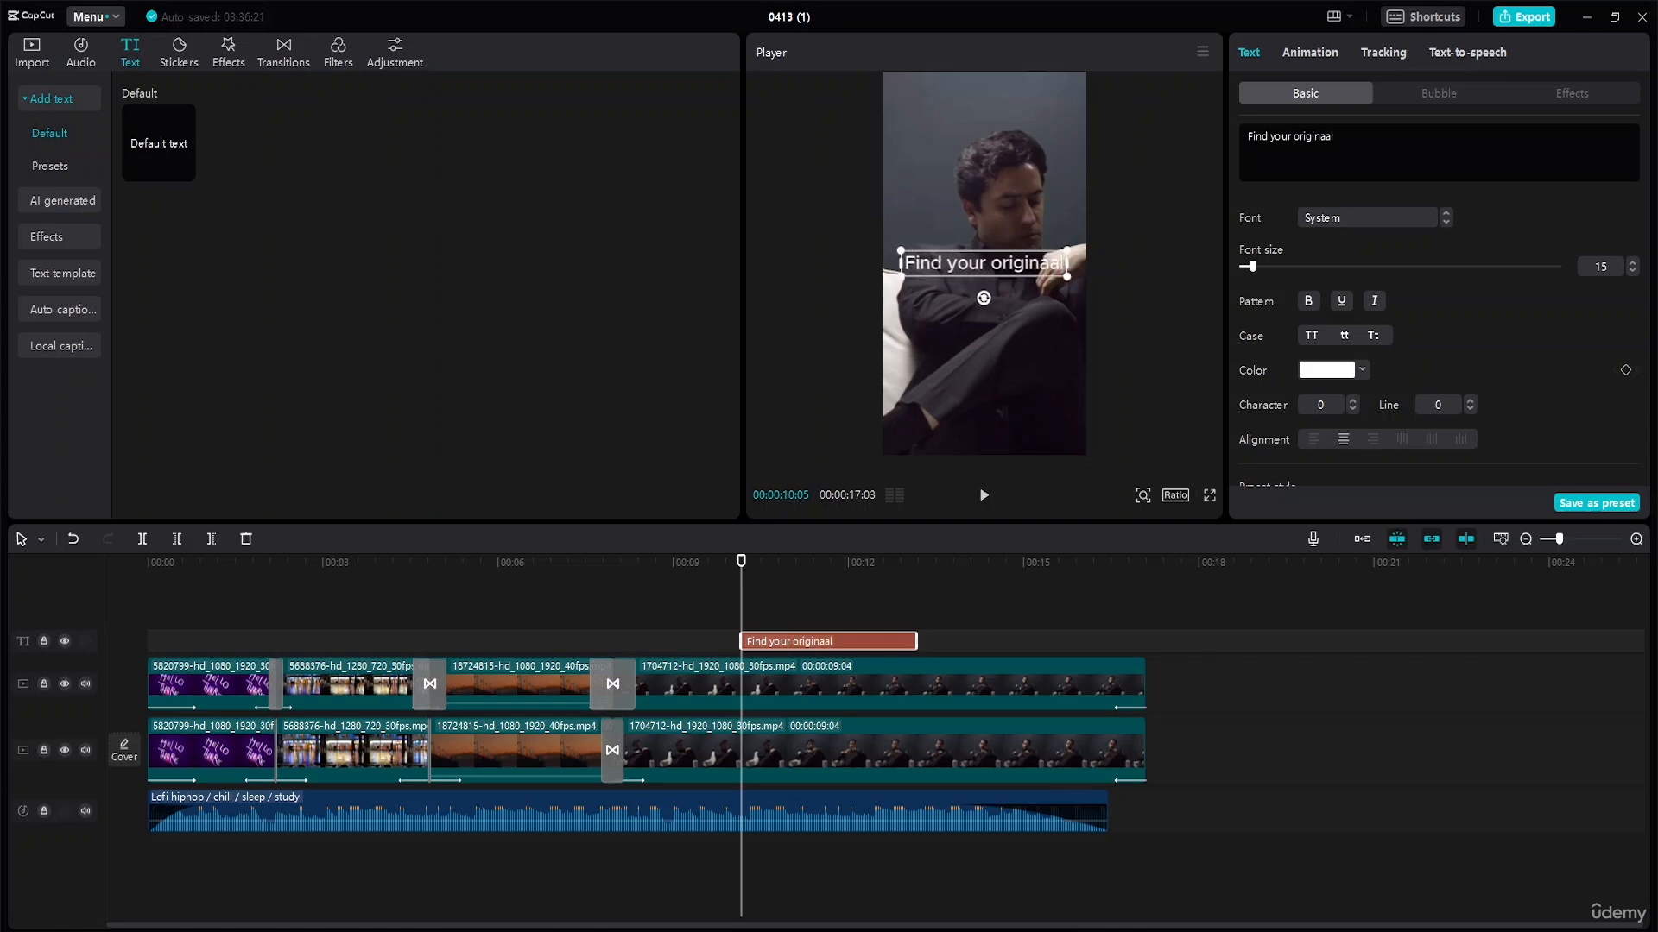
{"action": "type", "text": "ity"}
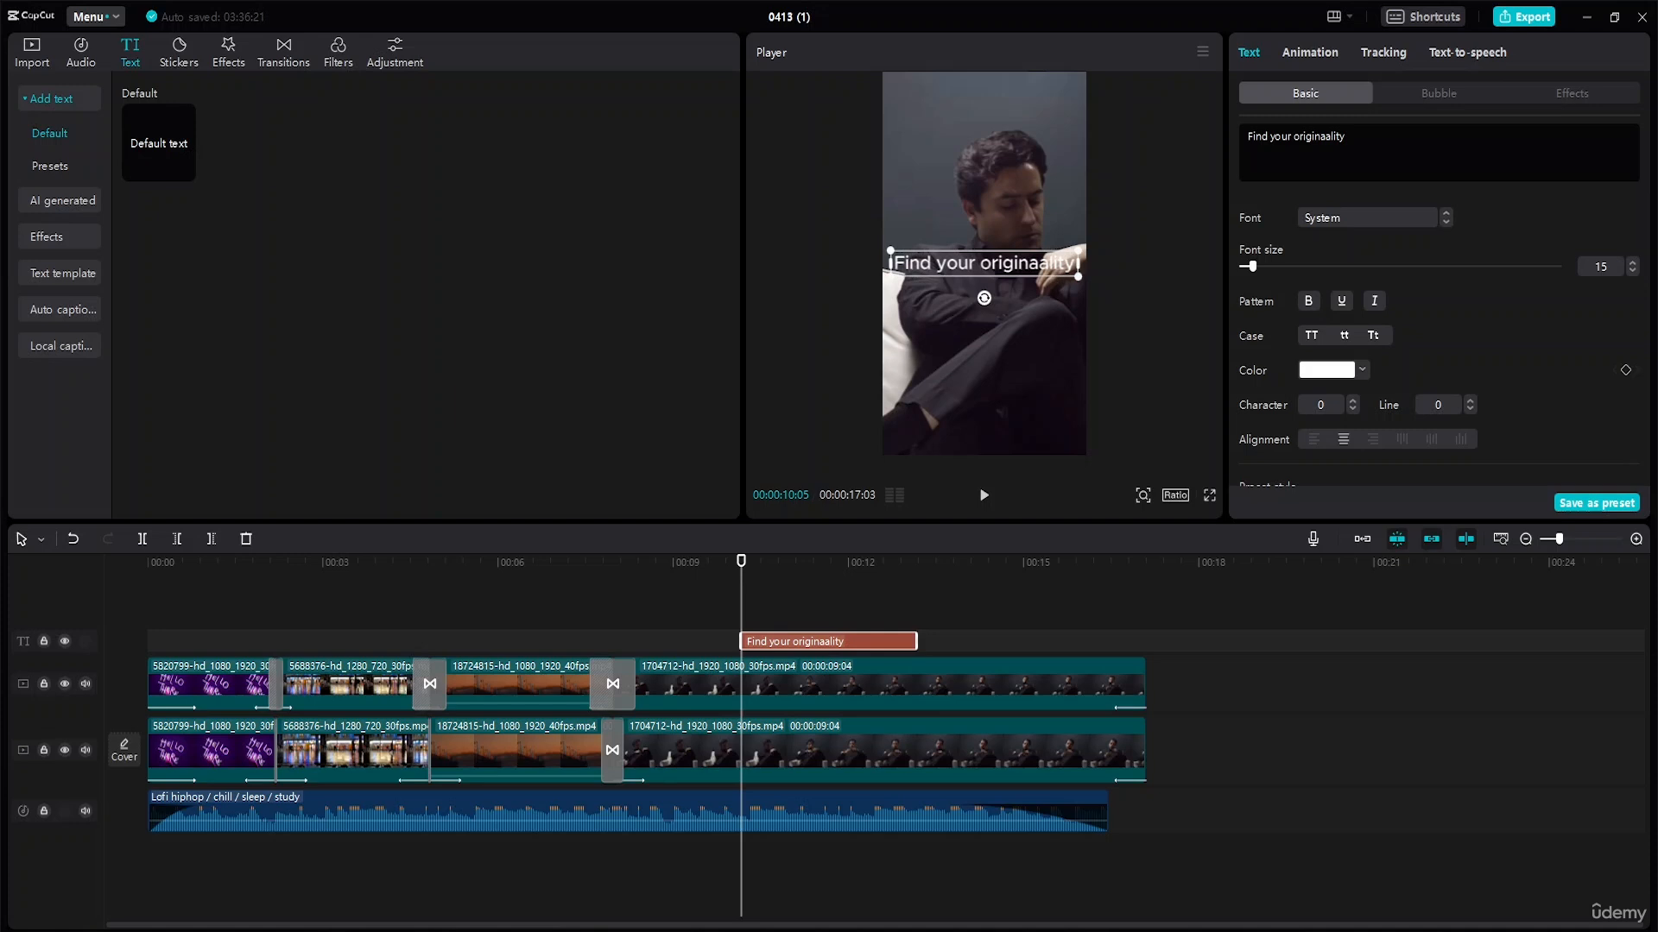
{"action": "key", "text": "BackSpace"}
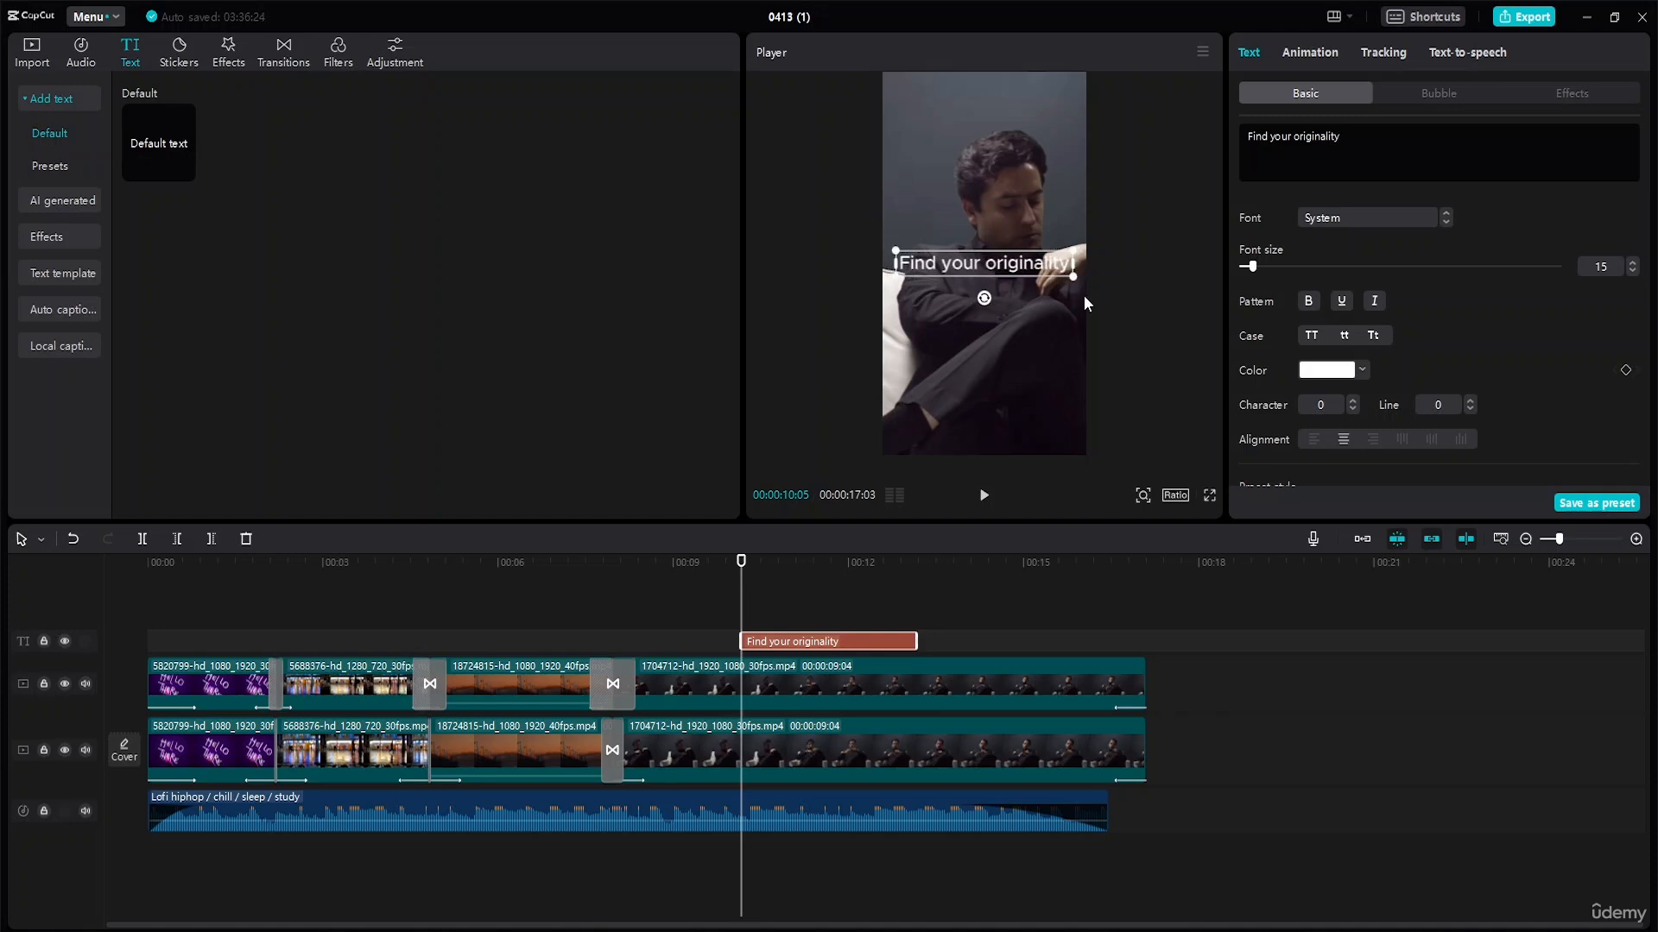
{"action": "key", "text": "ctrl+a"}
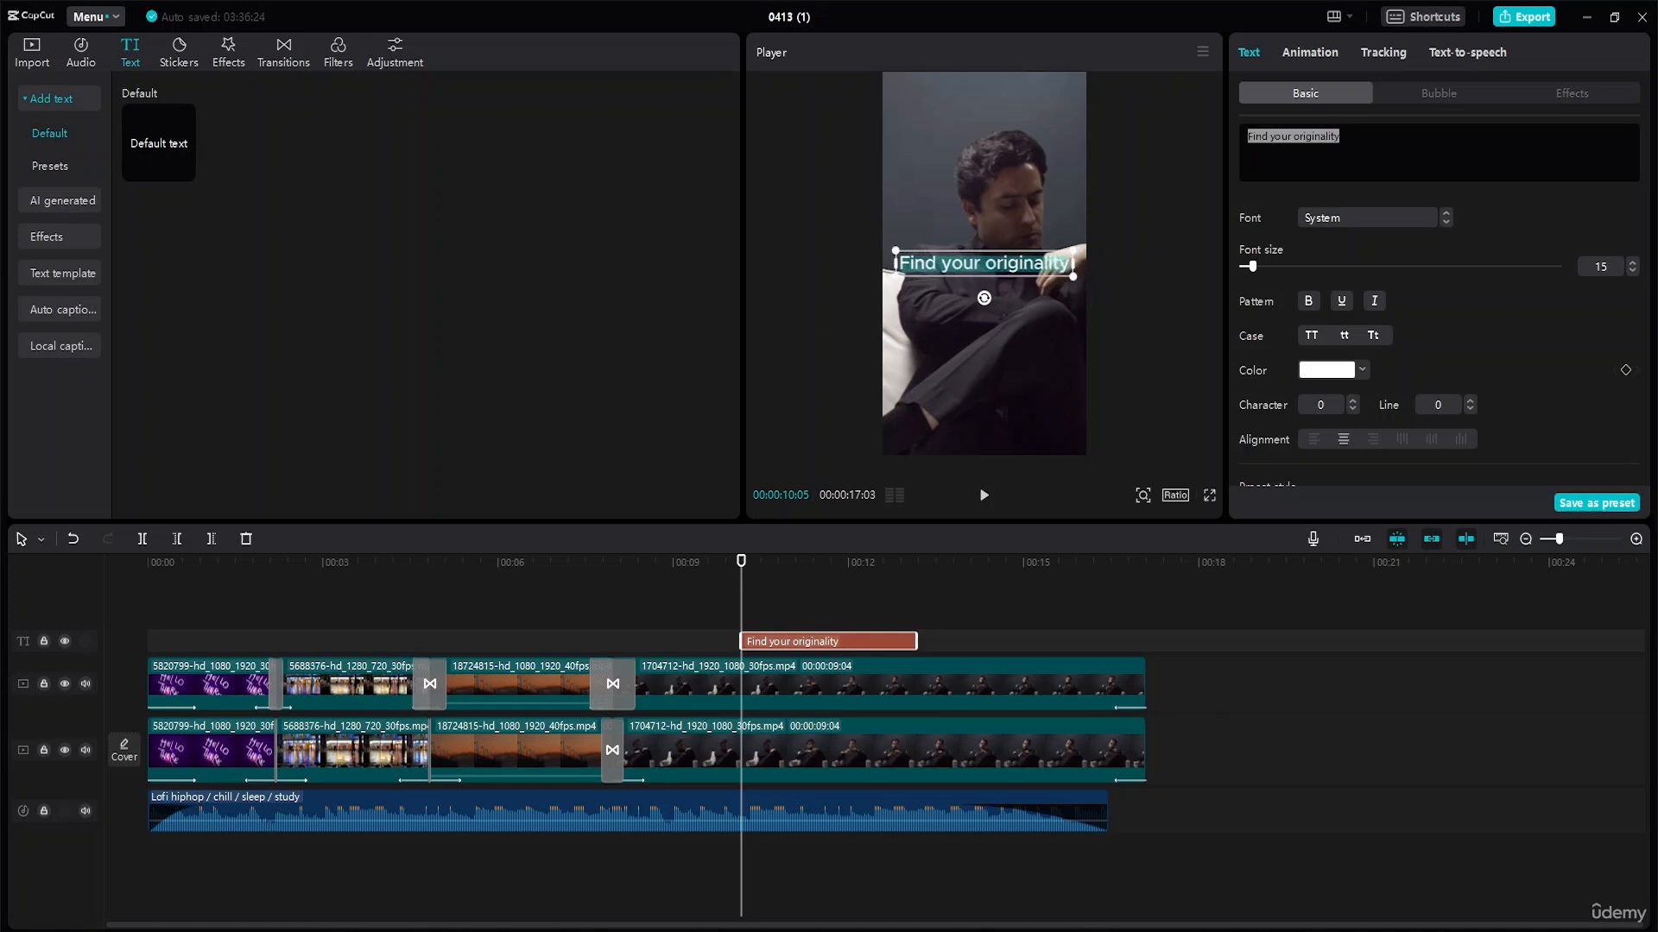
{"action": "left_click_drag", "start_coordinate": [1253, 271], "coordinate": [1250, 276]}
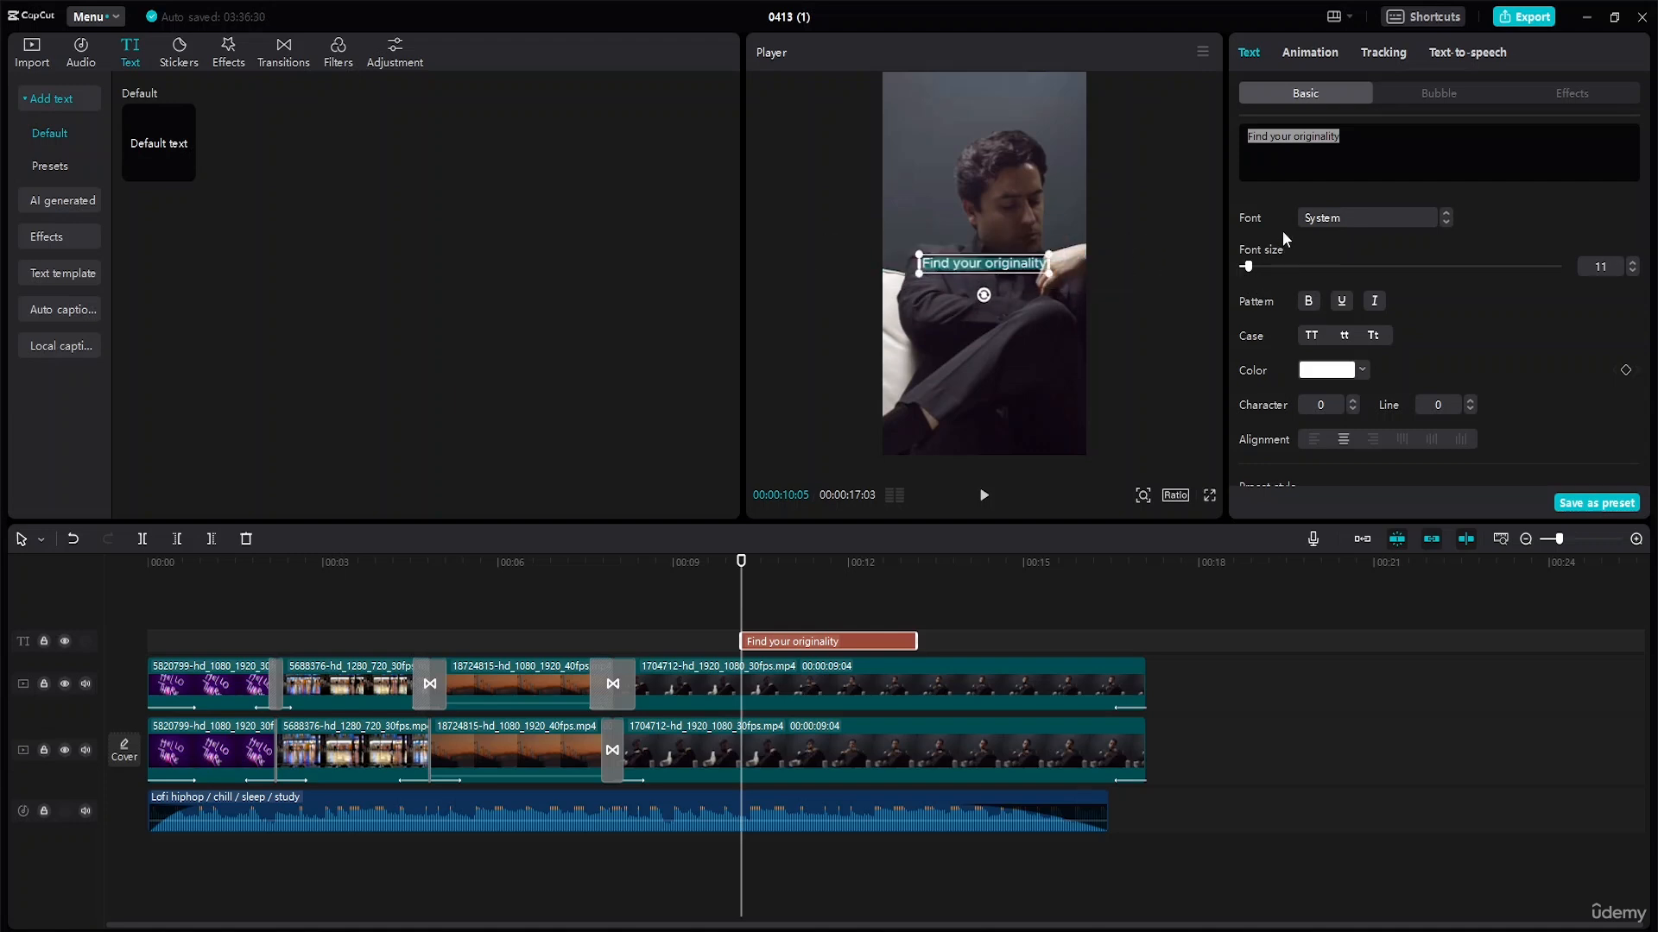
Step: Try several text effects on the "Find your originality" title, settling on the magenta lettering with a white outline
{"action": "left_click", "coordinate": [1456, 94]}
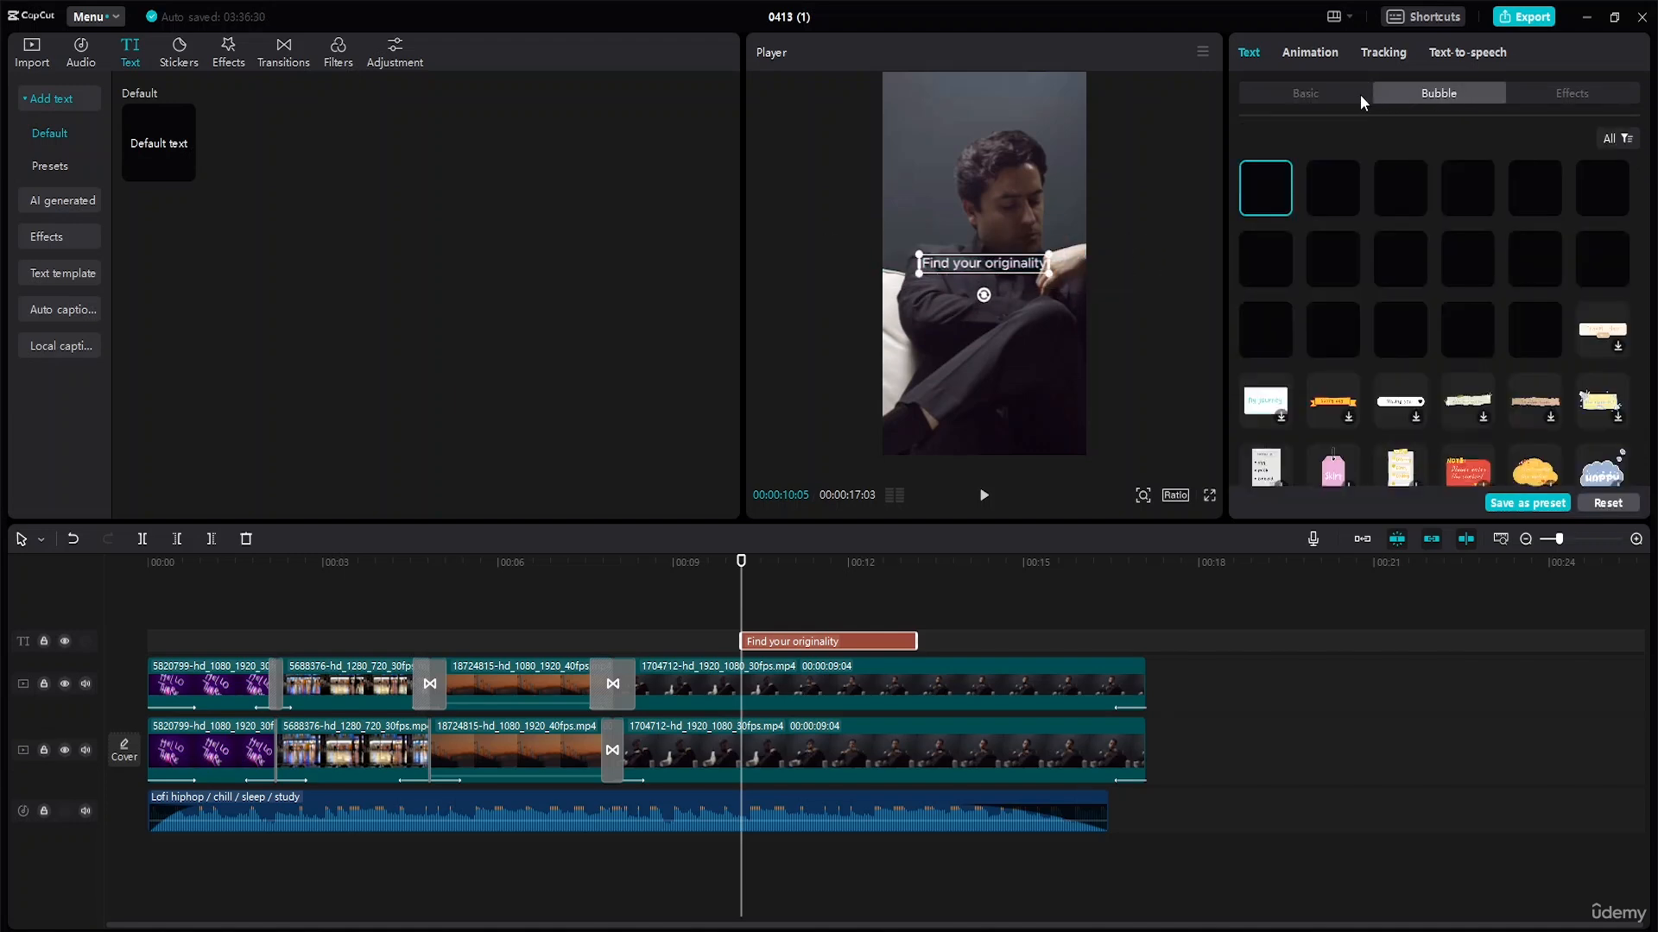
{"action": "left_click", "coordinate": [1572, 93]}
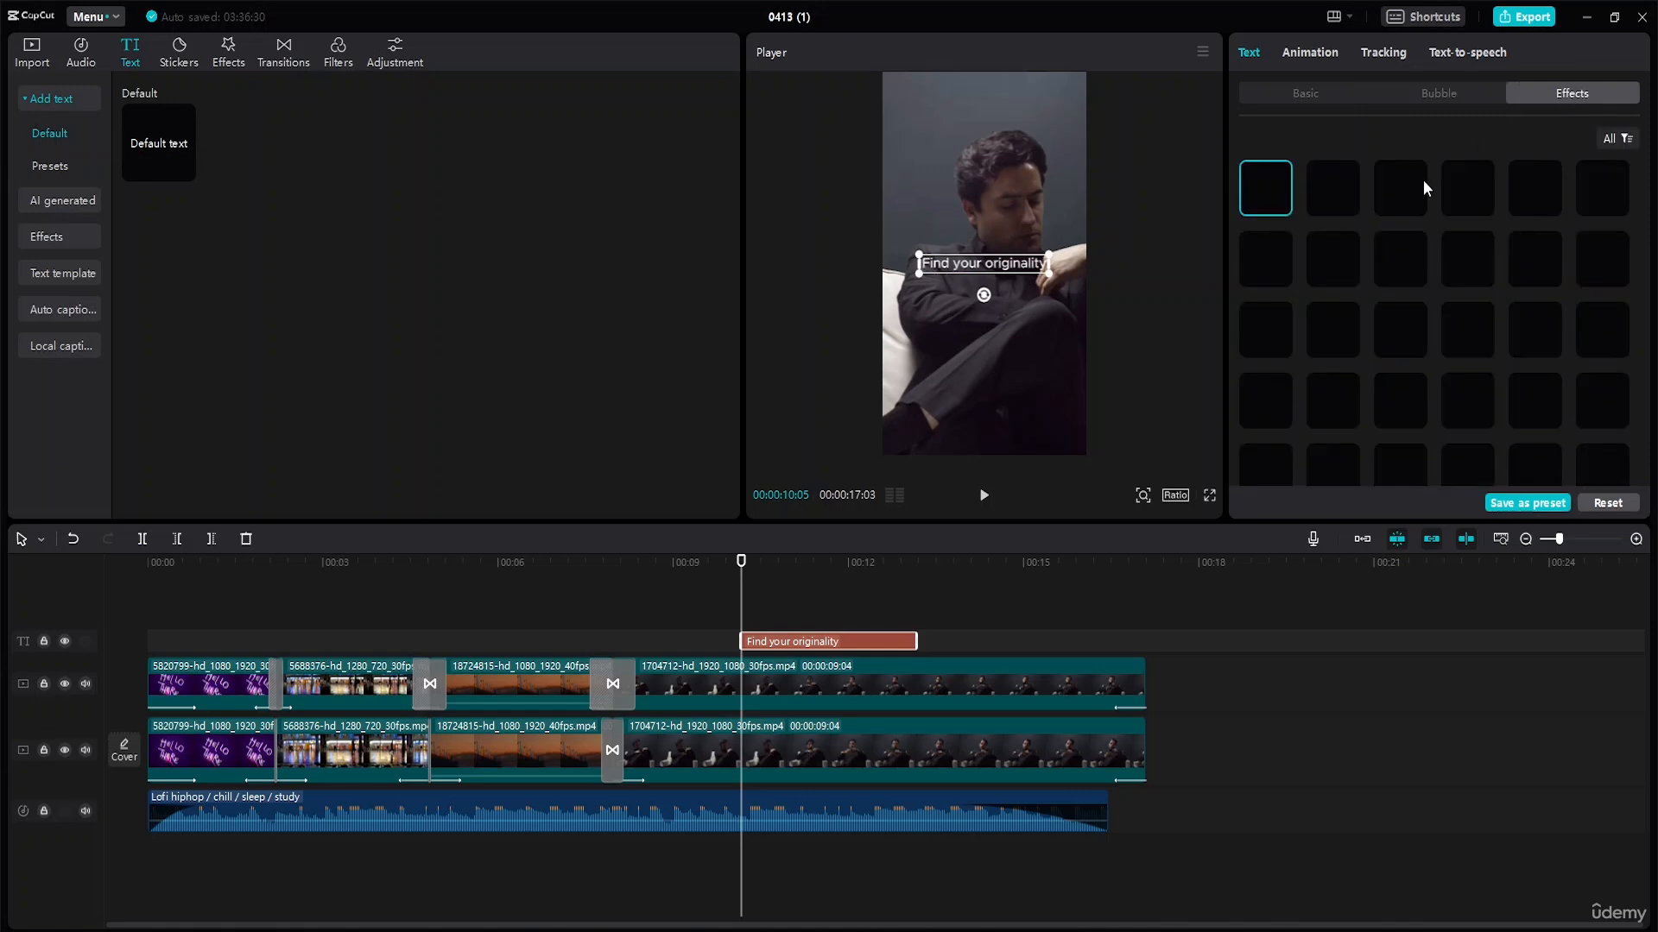
{"action": "left_click", "coordinate": [1407, 267]}
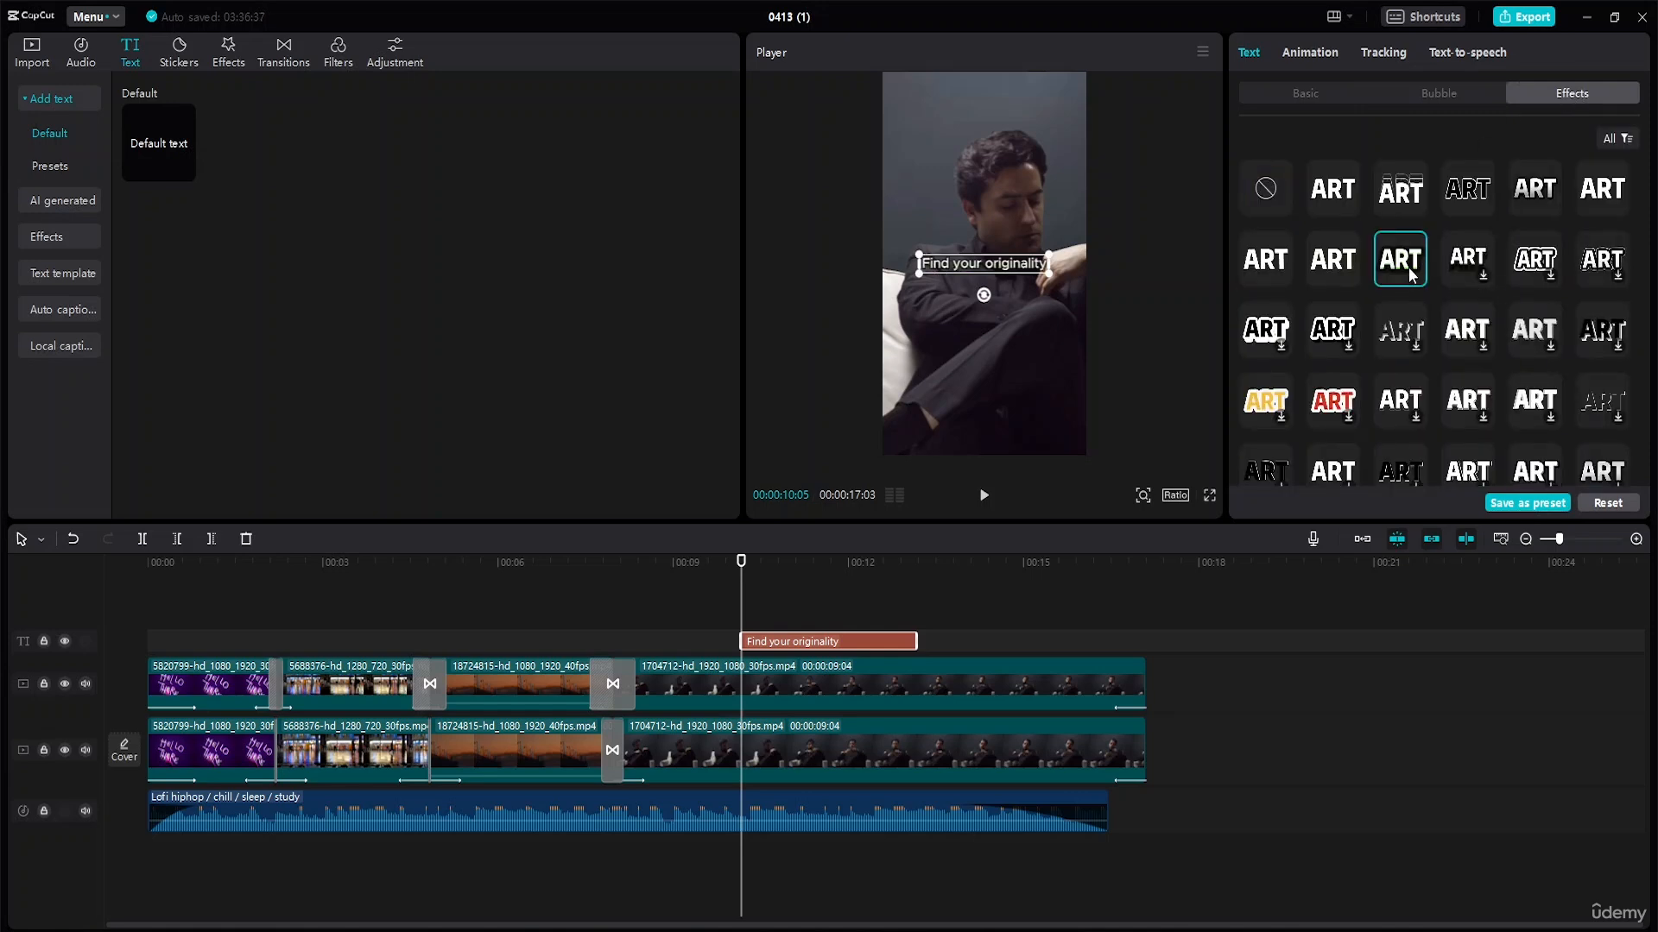
{"action": "left_click", "coordinate": [1483, 271]}
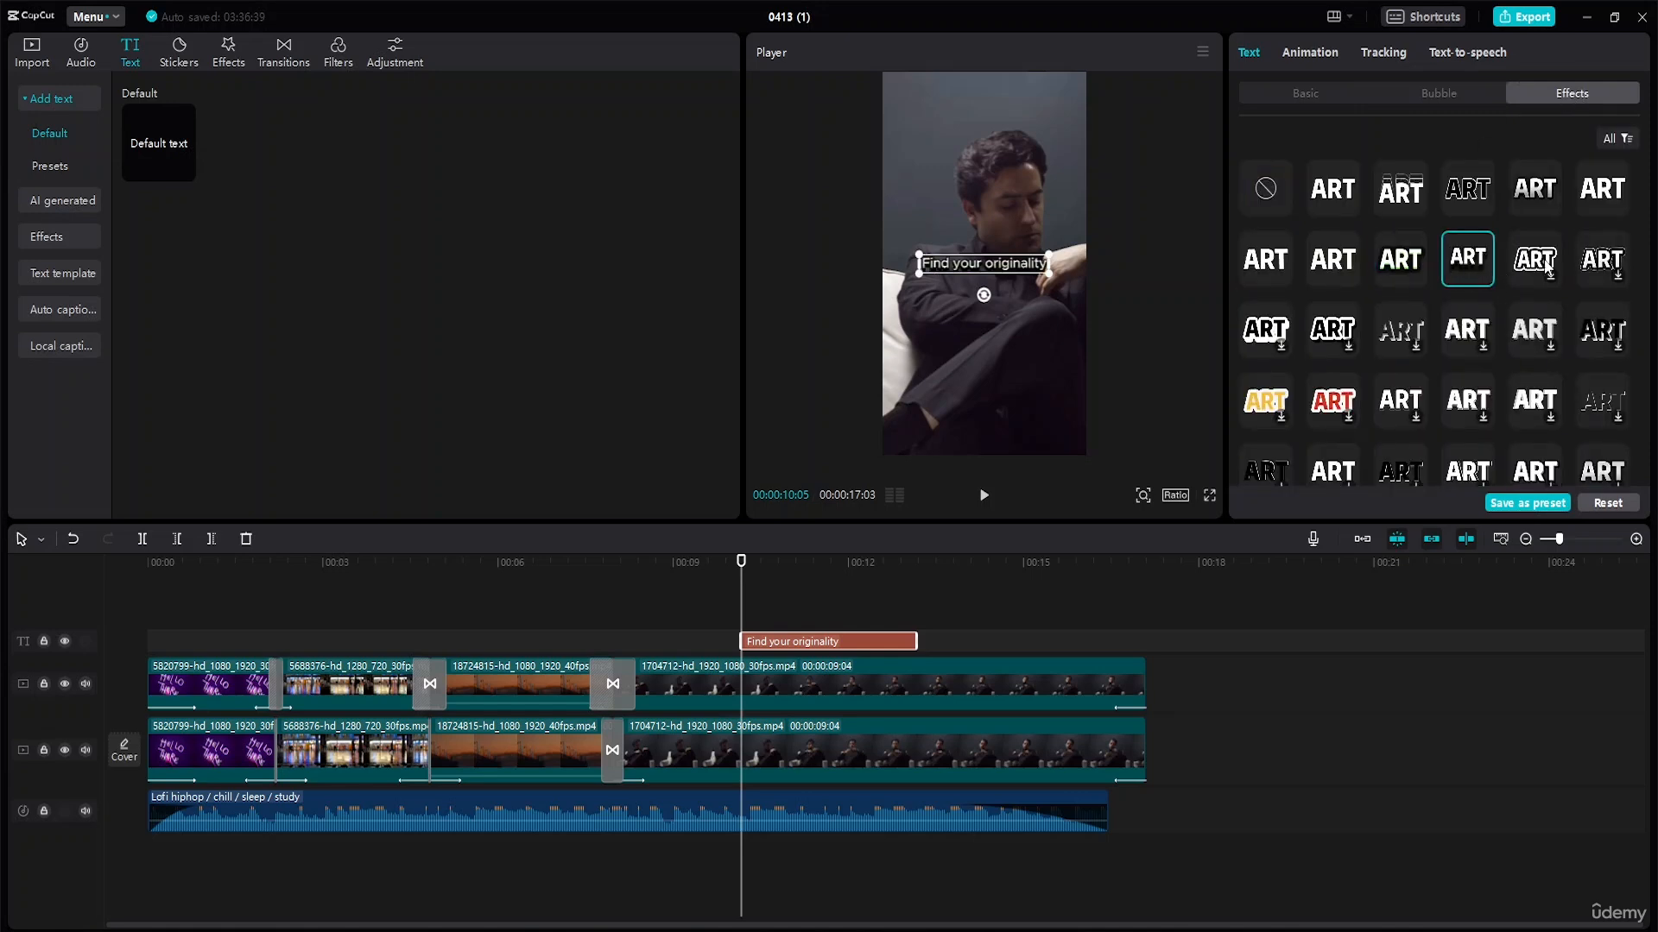
{"action": "scroll", "coordinate": [1484, 272], "scroll_direction": "down", "scroll_amount": 1}
{"action": "scroll", "coordinate": [1450, 404], "scroll_direction": "down", "scroll_amount": 5}
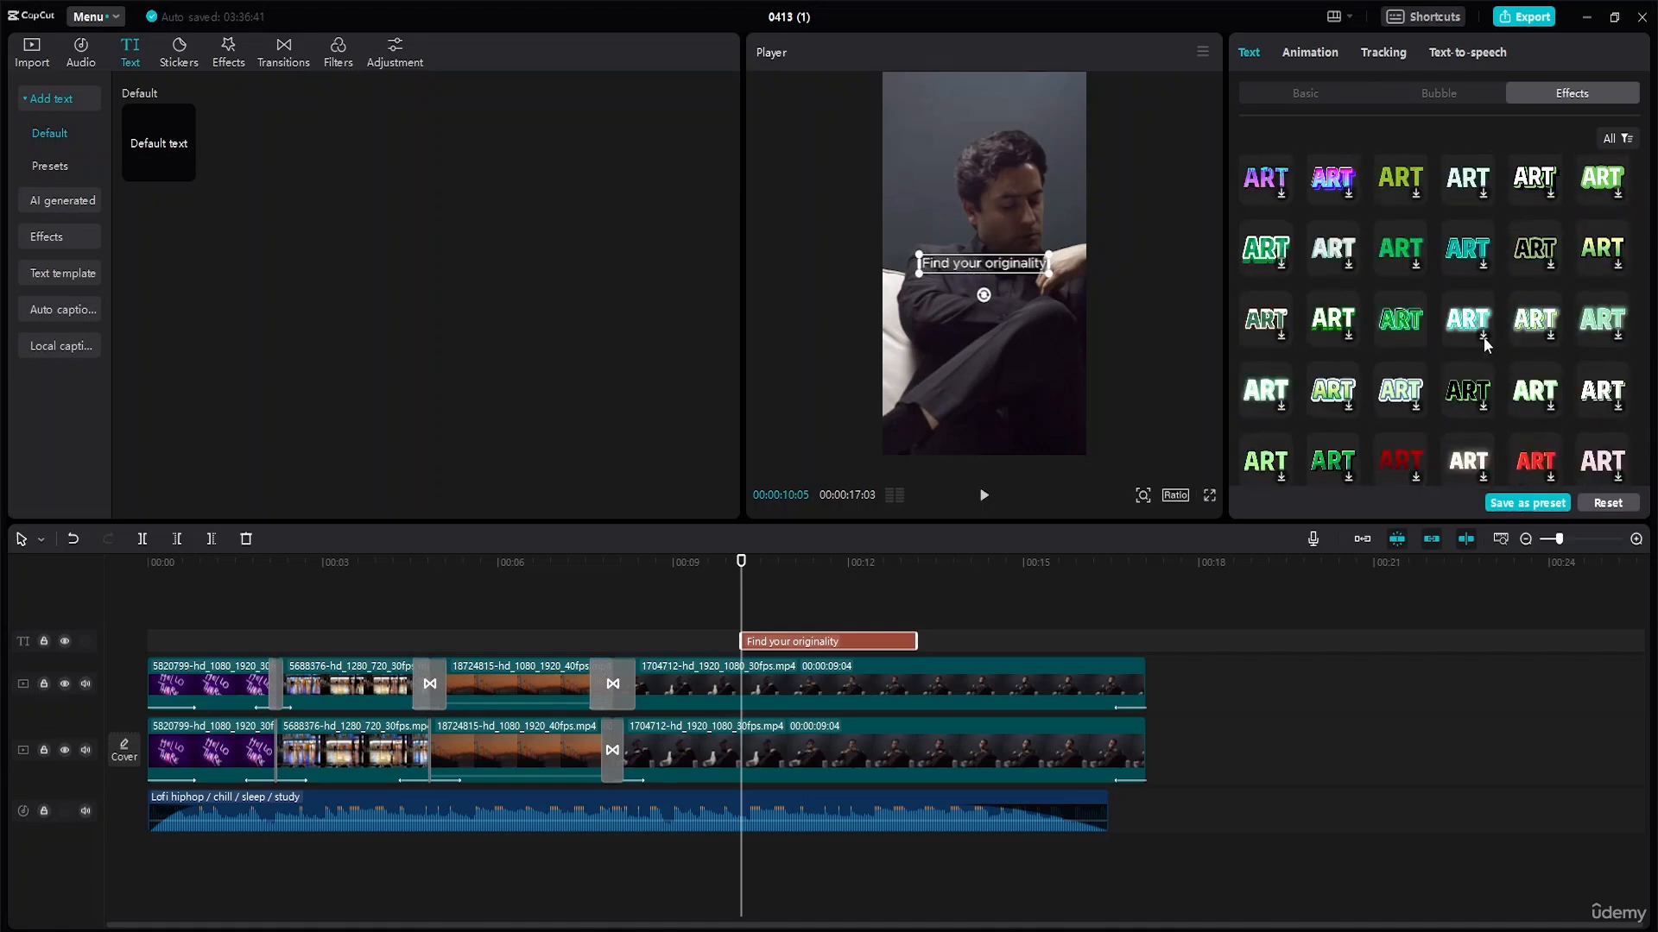
{"action": "left_click", "coordinate": [1484, 337]}
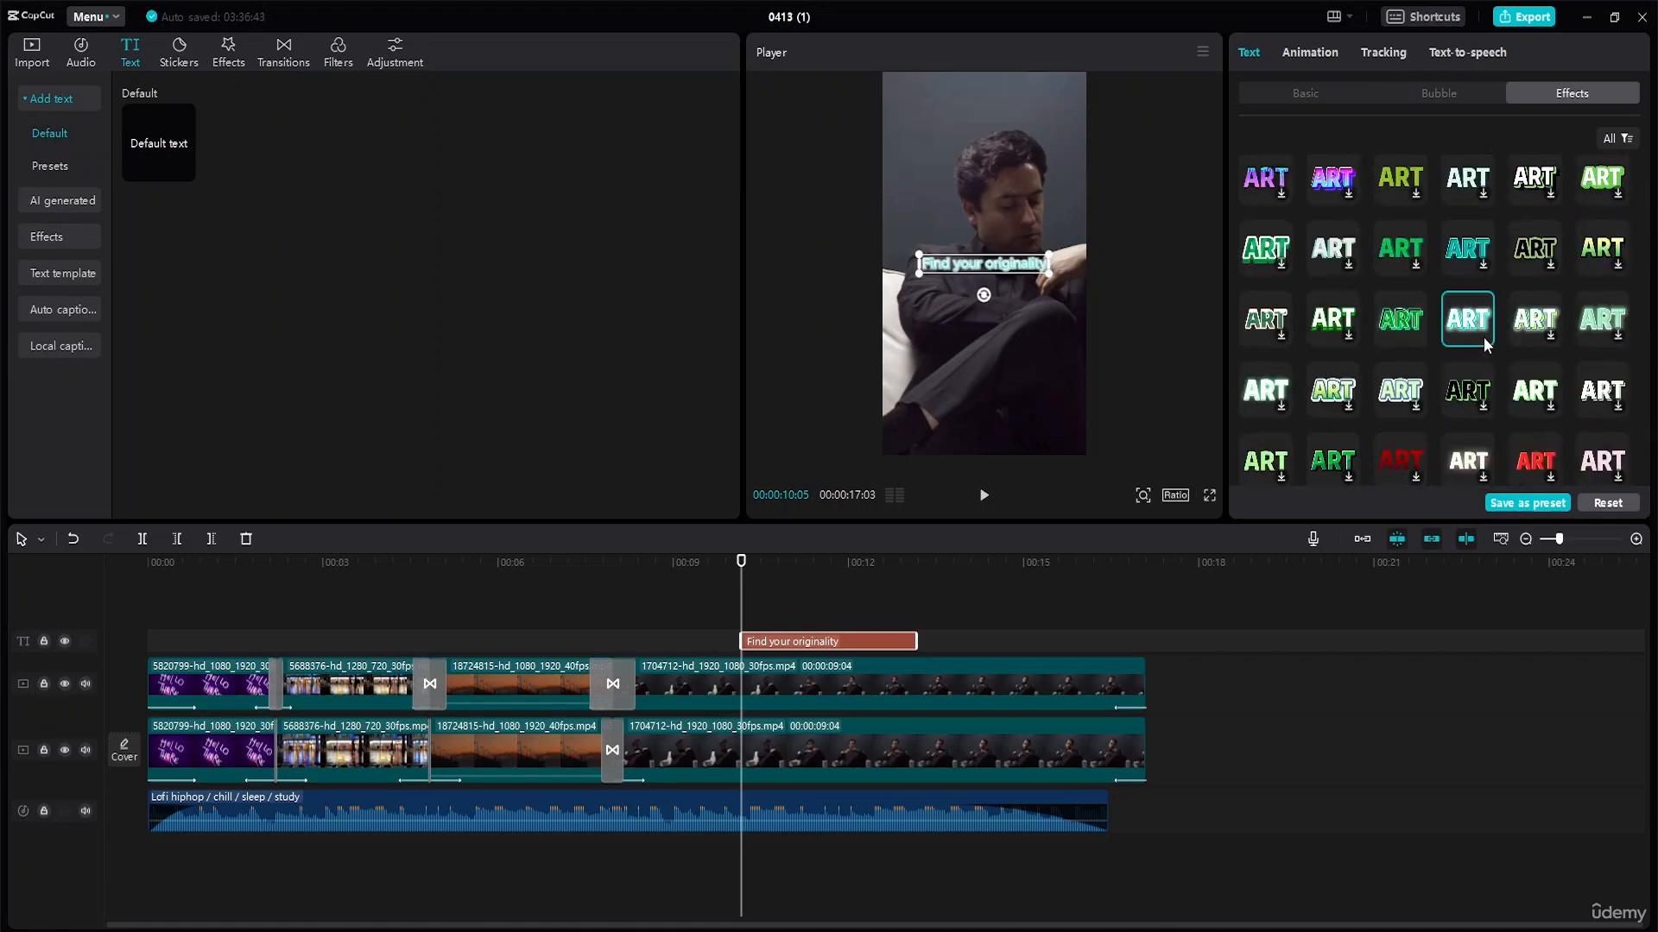
{"action": "left_click", "coordinate": [1482, 406]}
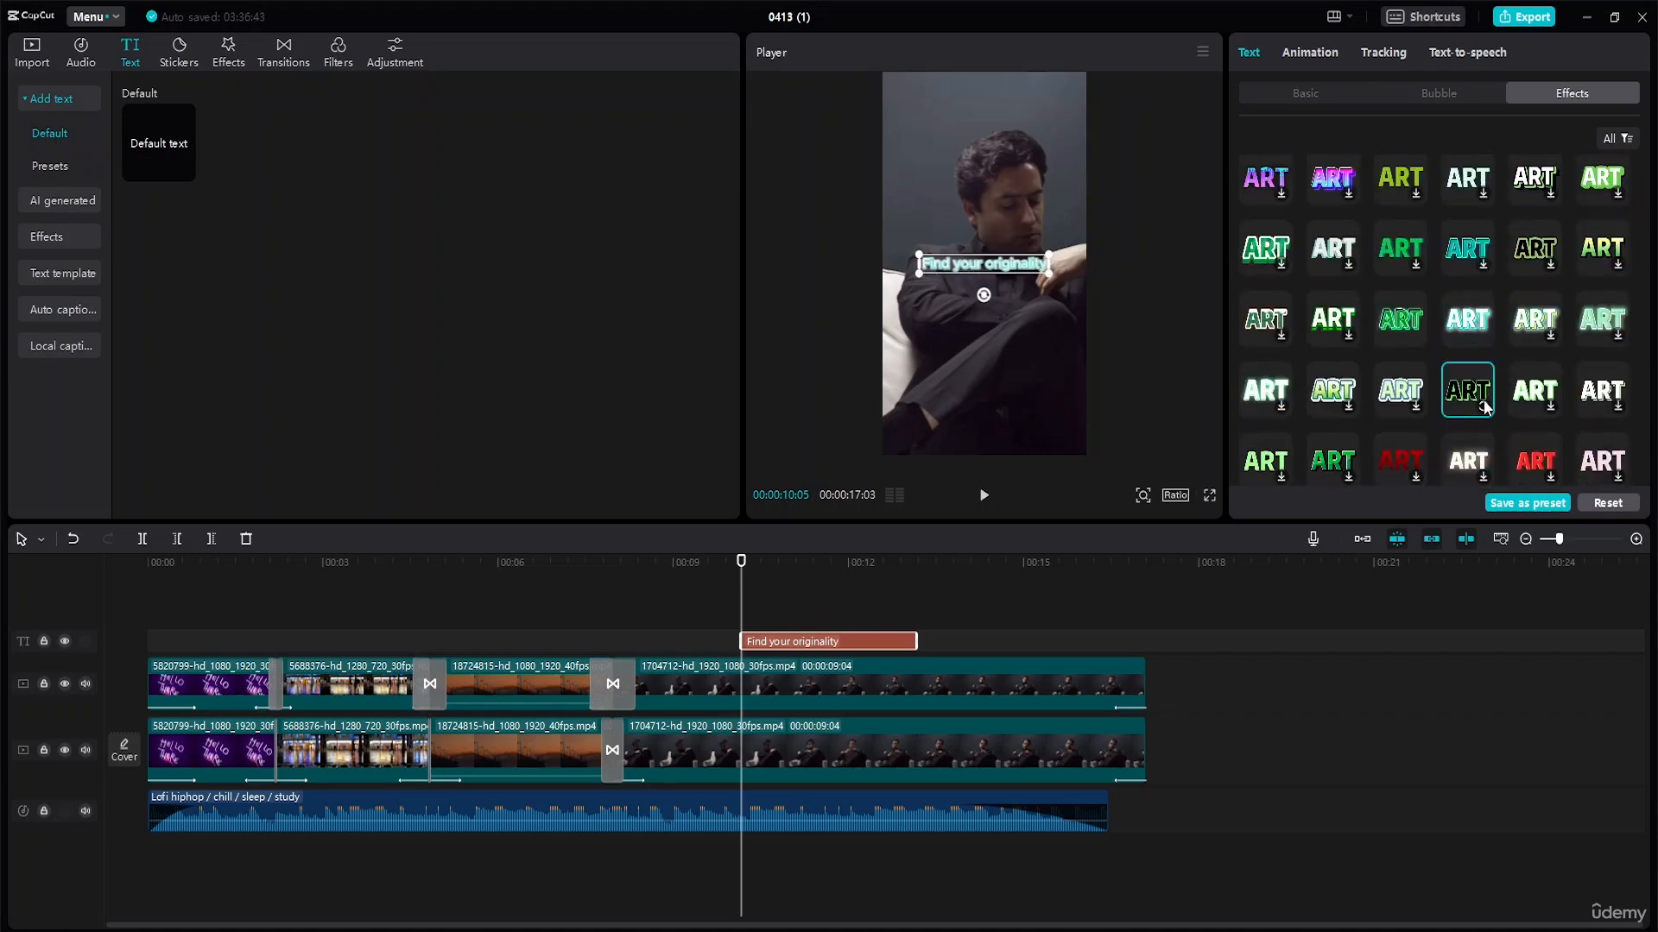
{"action": "left_click", "coordinate": [1282, 408]}
{"action": "scroll", "coordinate": [1430, 448], "scroll_direction": "down", "scroll_amount": 1}
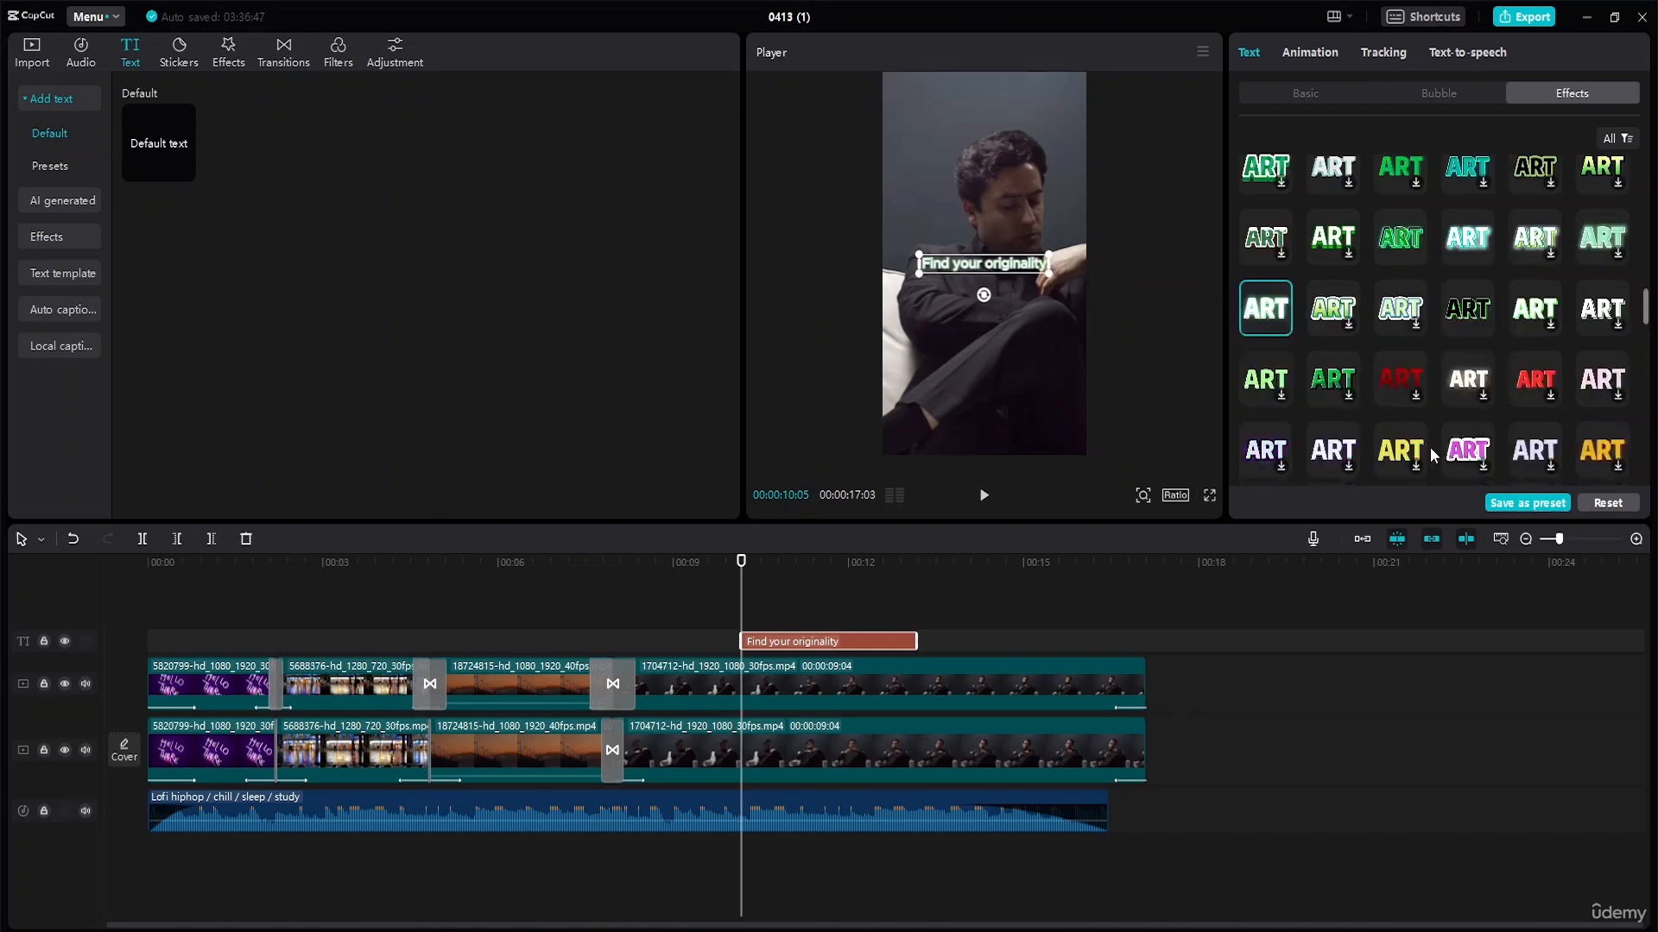
{"action": "left_click", "coordinate": [1482, 467]}
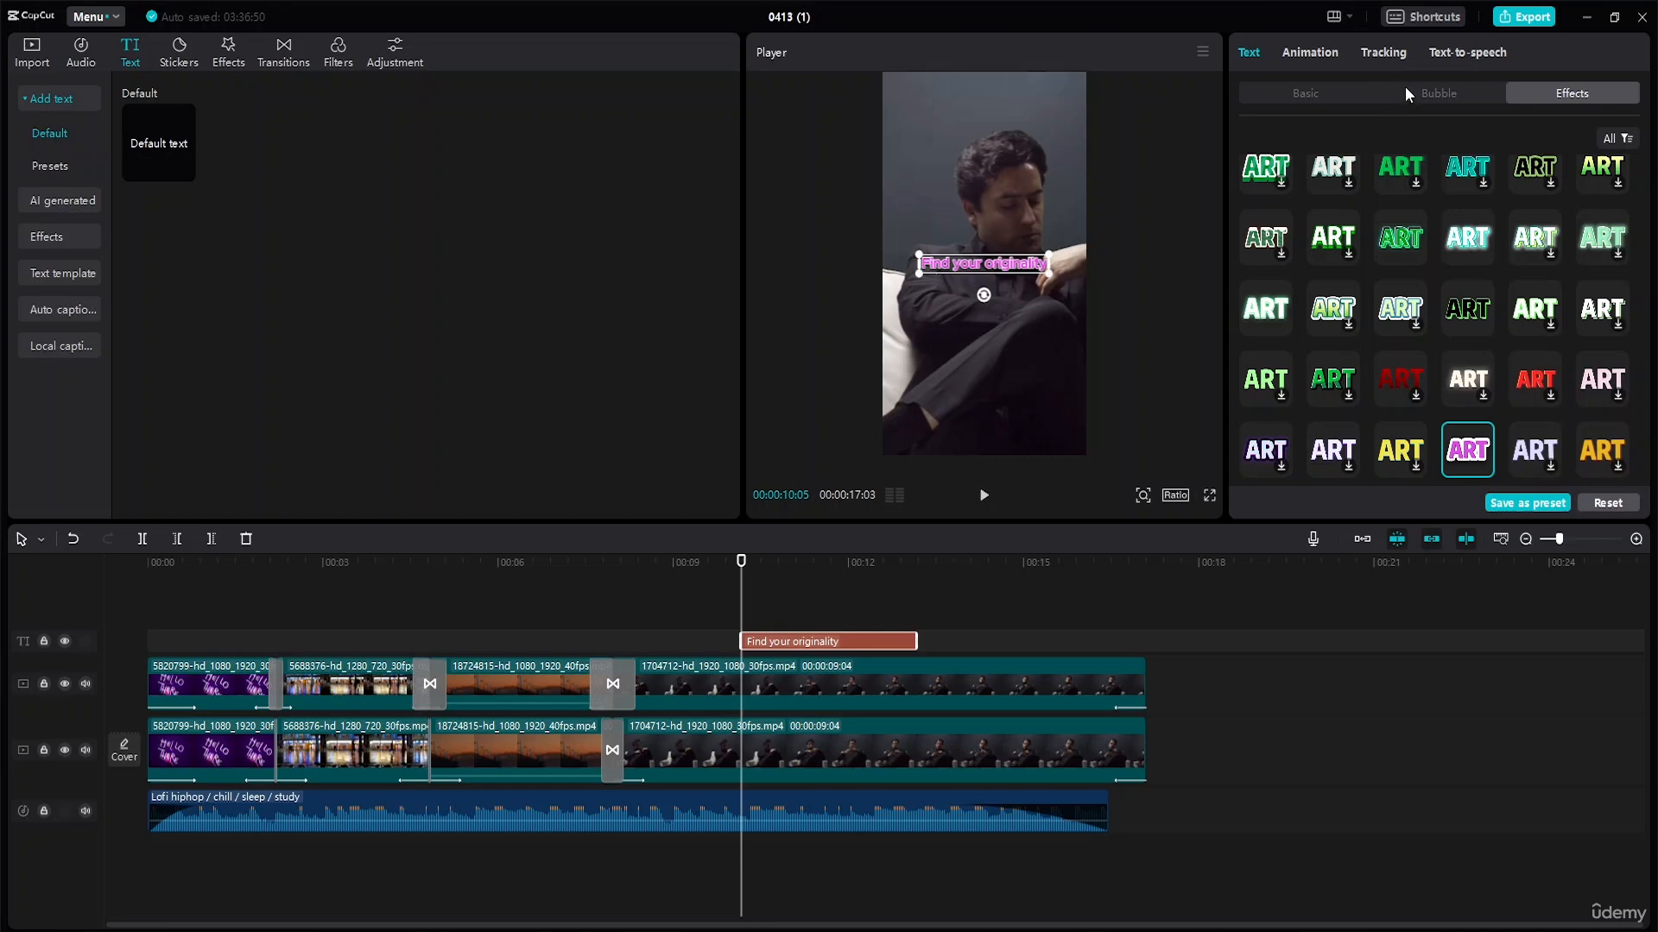
Step: Apply the Ink Print loop animation to the title and play back the titled section
{"action": "left_click", "coordinate": [1334, 61]}
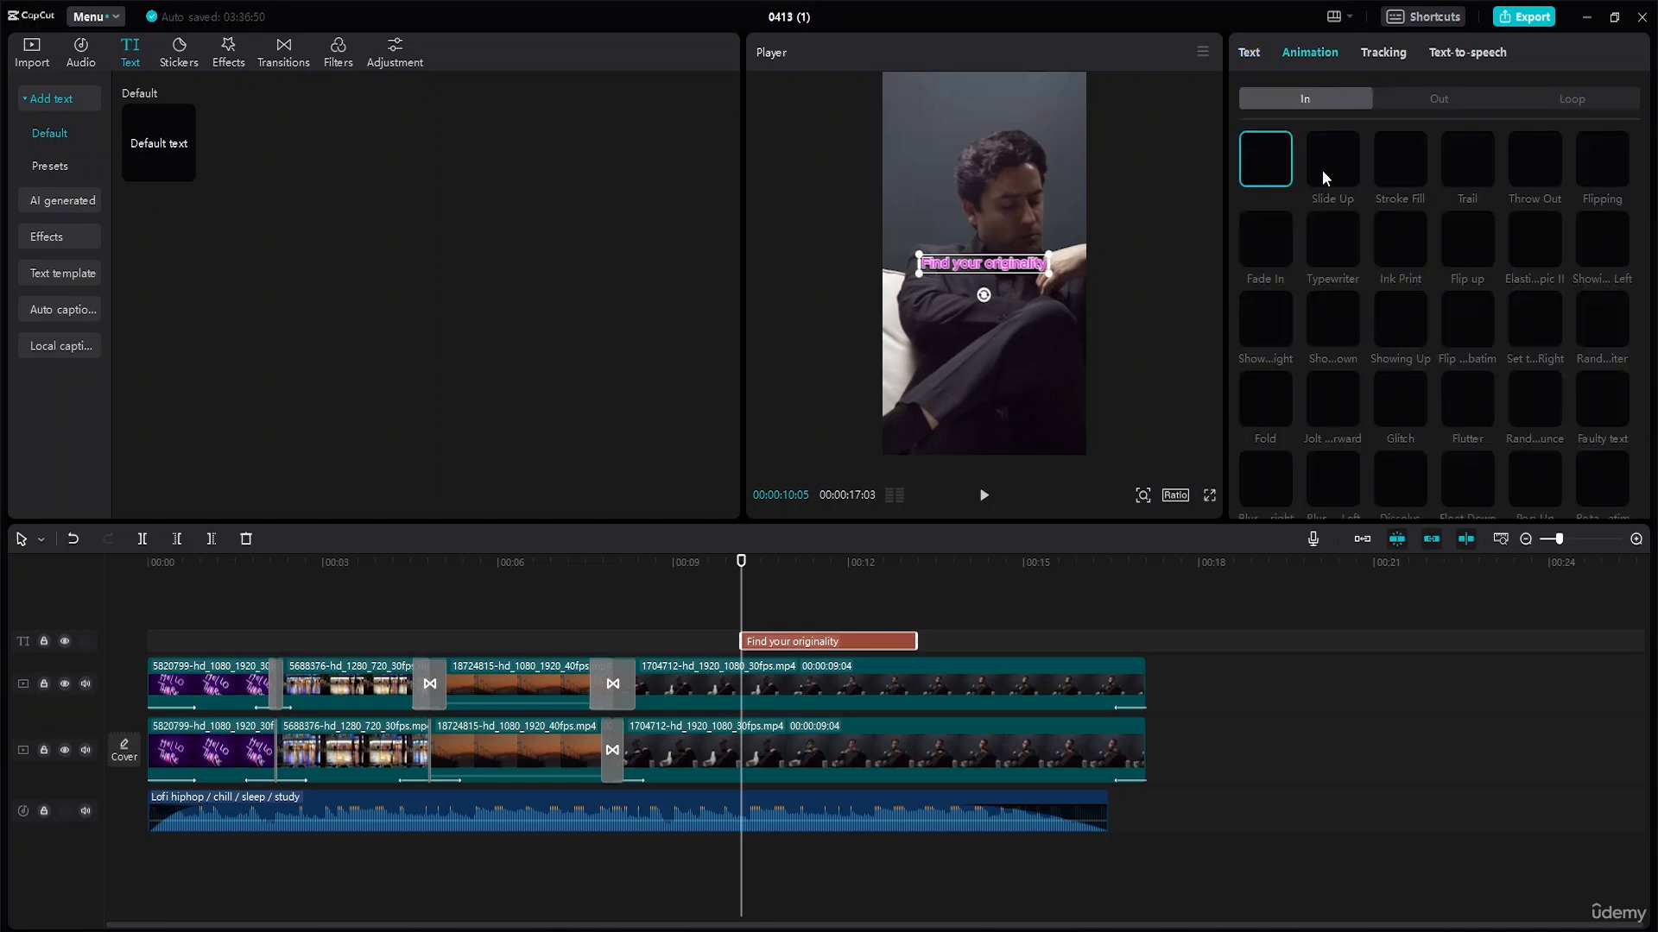
{"action": "left_click", "coordinate": [1548, 106]}
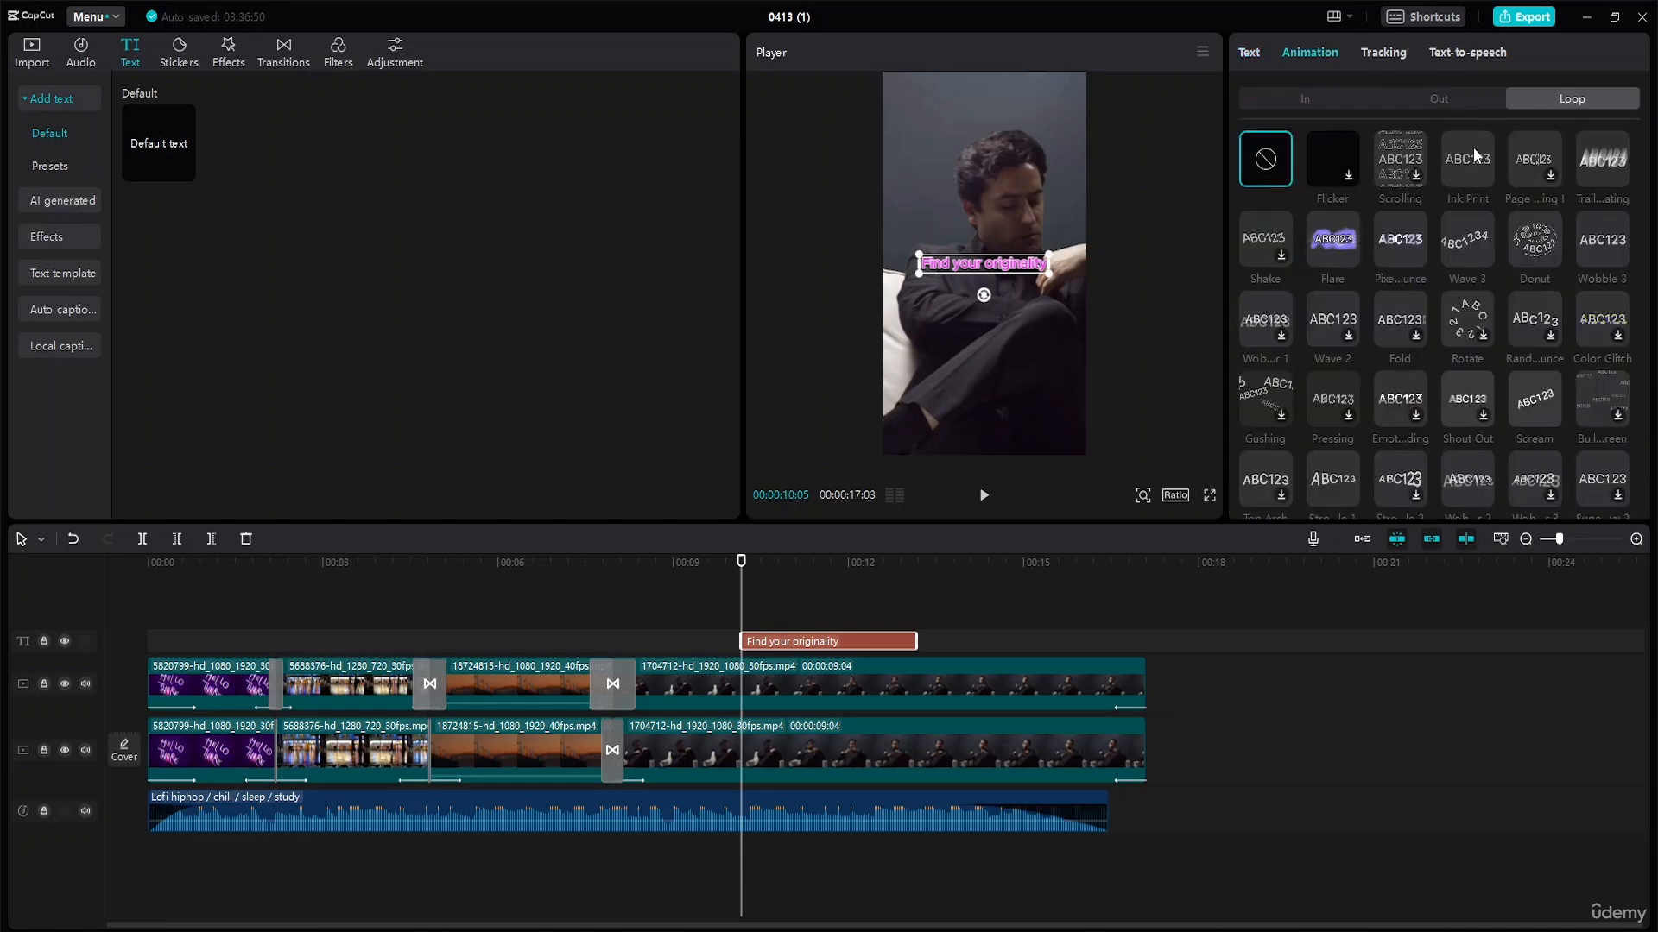
{"action": "key", "text": "space"}
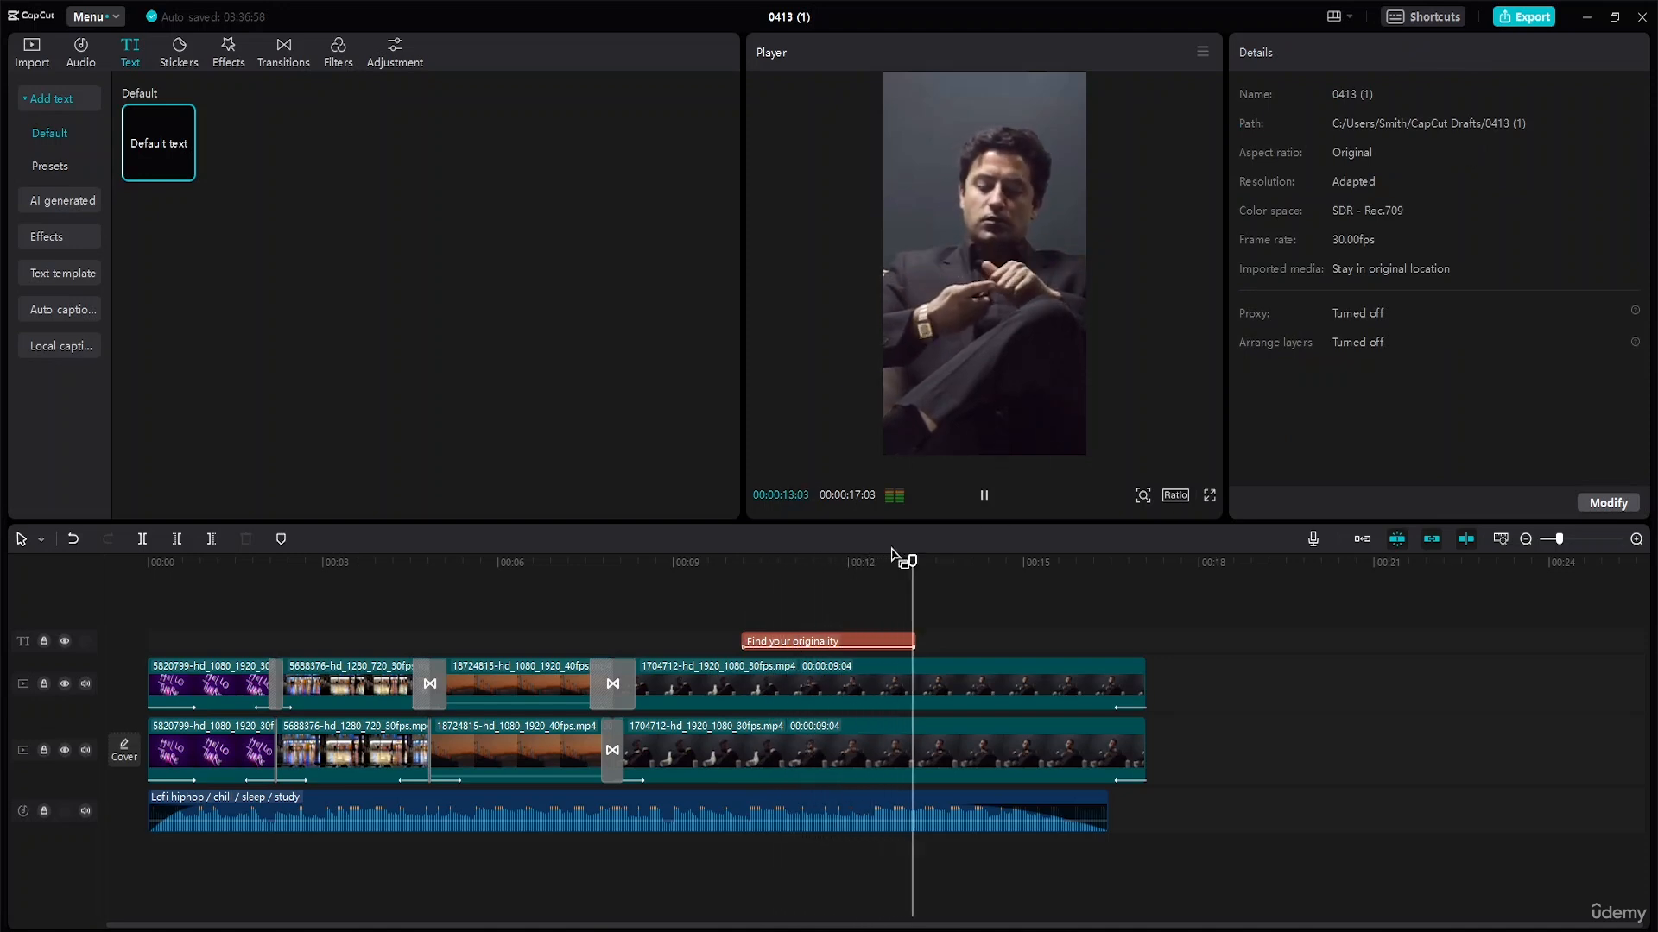
{"action": "key", "text": "space"}
{"action": "left_click_drag", "start_coordinate": [920, 559], "coordinate": [637, 568]}
{"action": "key", "text": "space"}
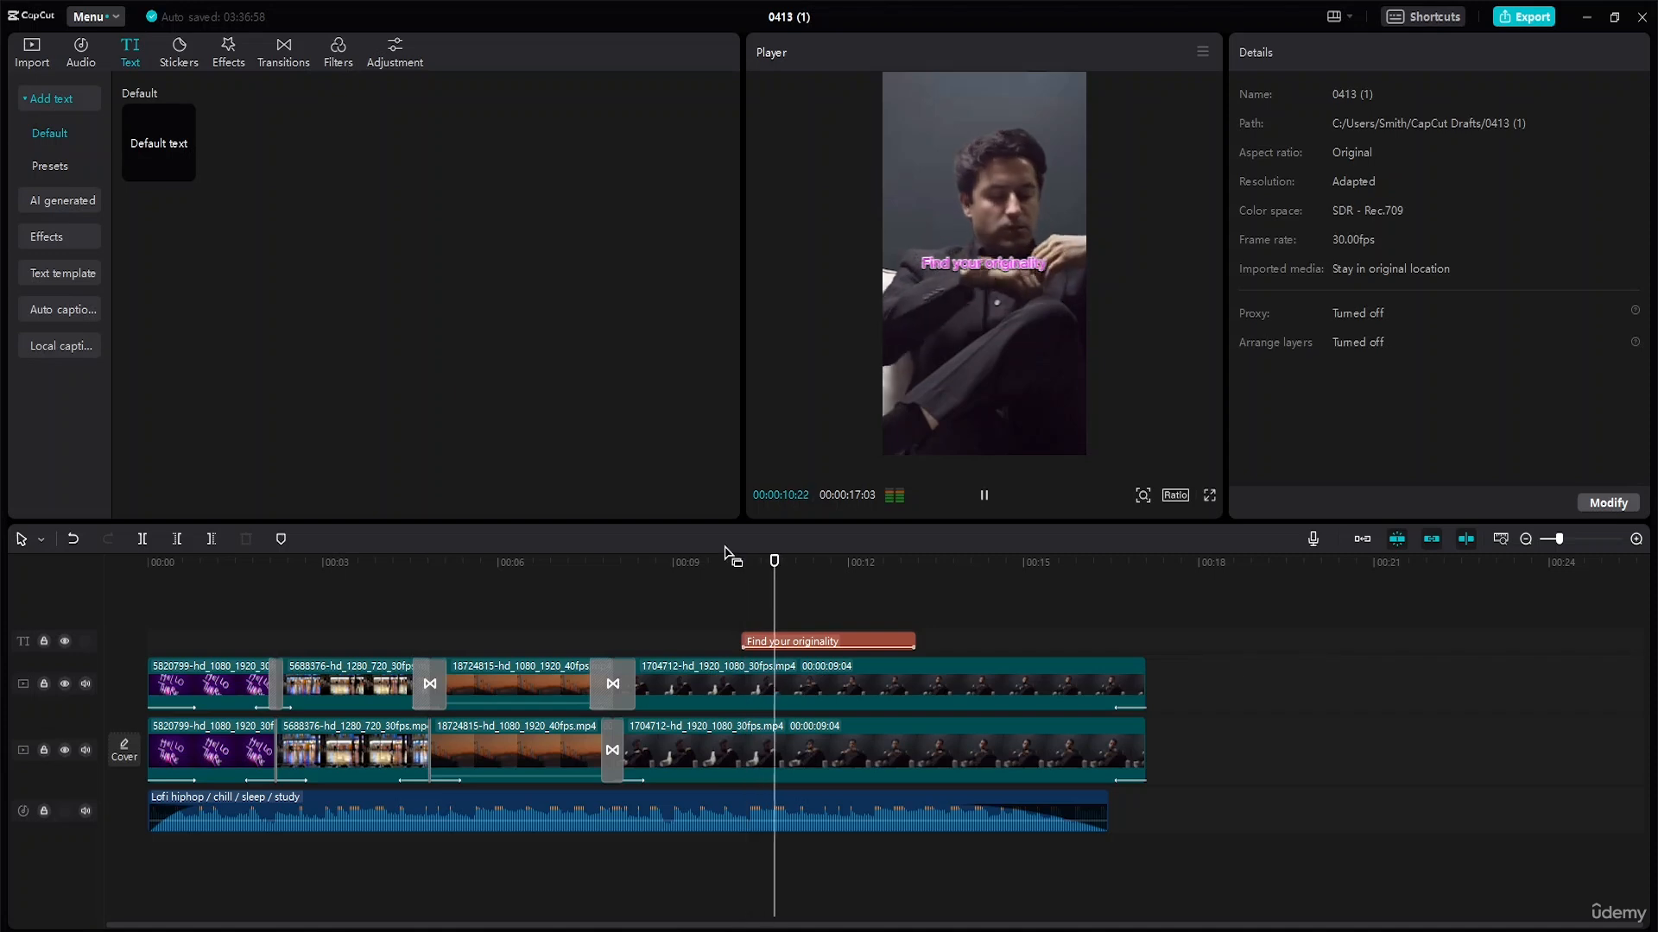
{"action": "key", "text": "space"}
Step: Try the Flipping and Stroke Fill entrance animations on the title, settling on the "Sho...own" entrance preset beside Showing Up
{"action": "left_click", "coordinate": [776, 644]}
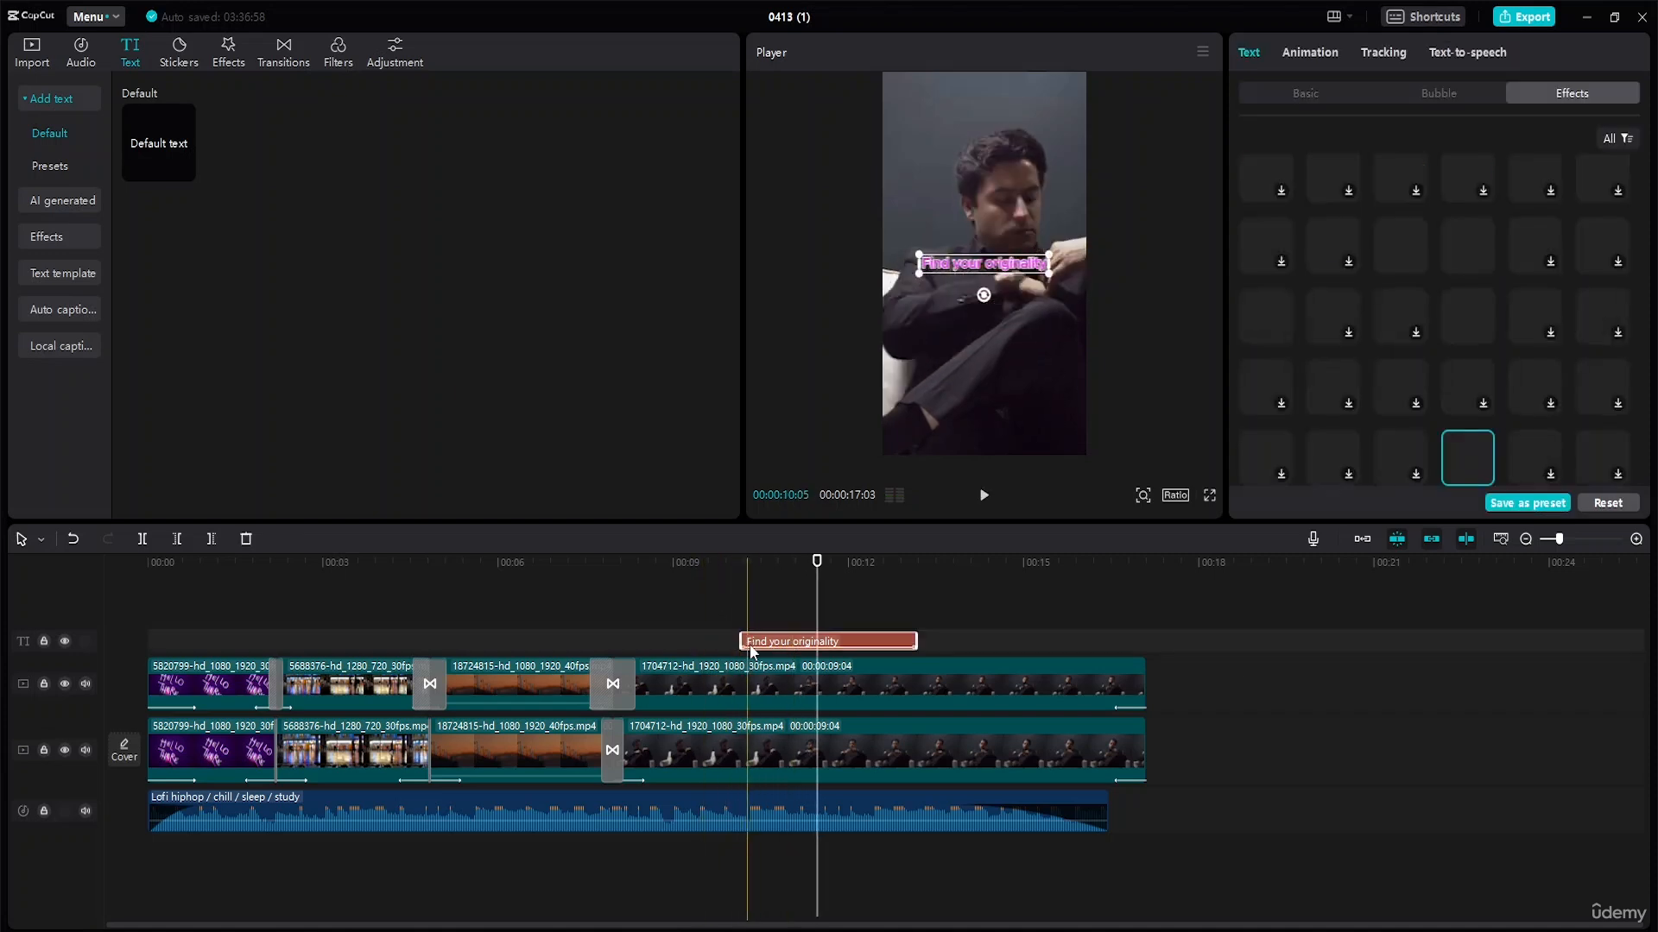
{"action": "left_click", "coordinate": [1324, 54]}
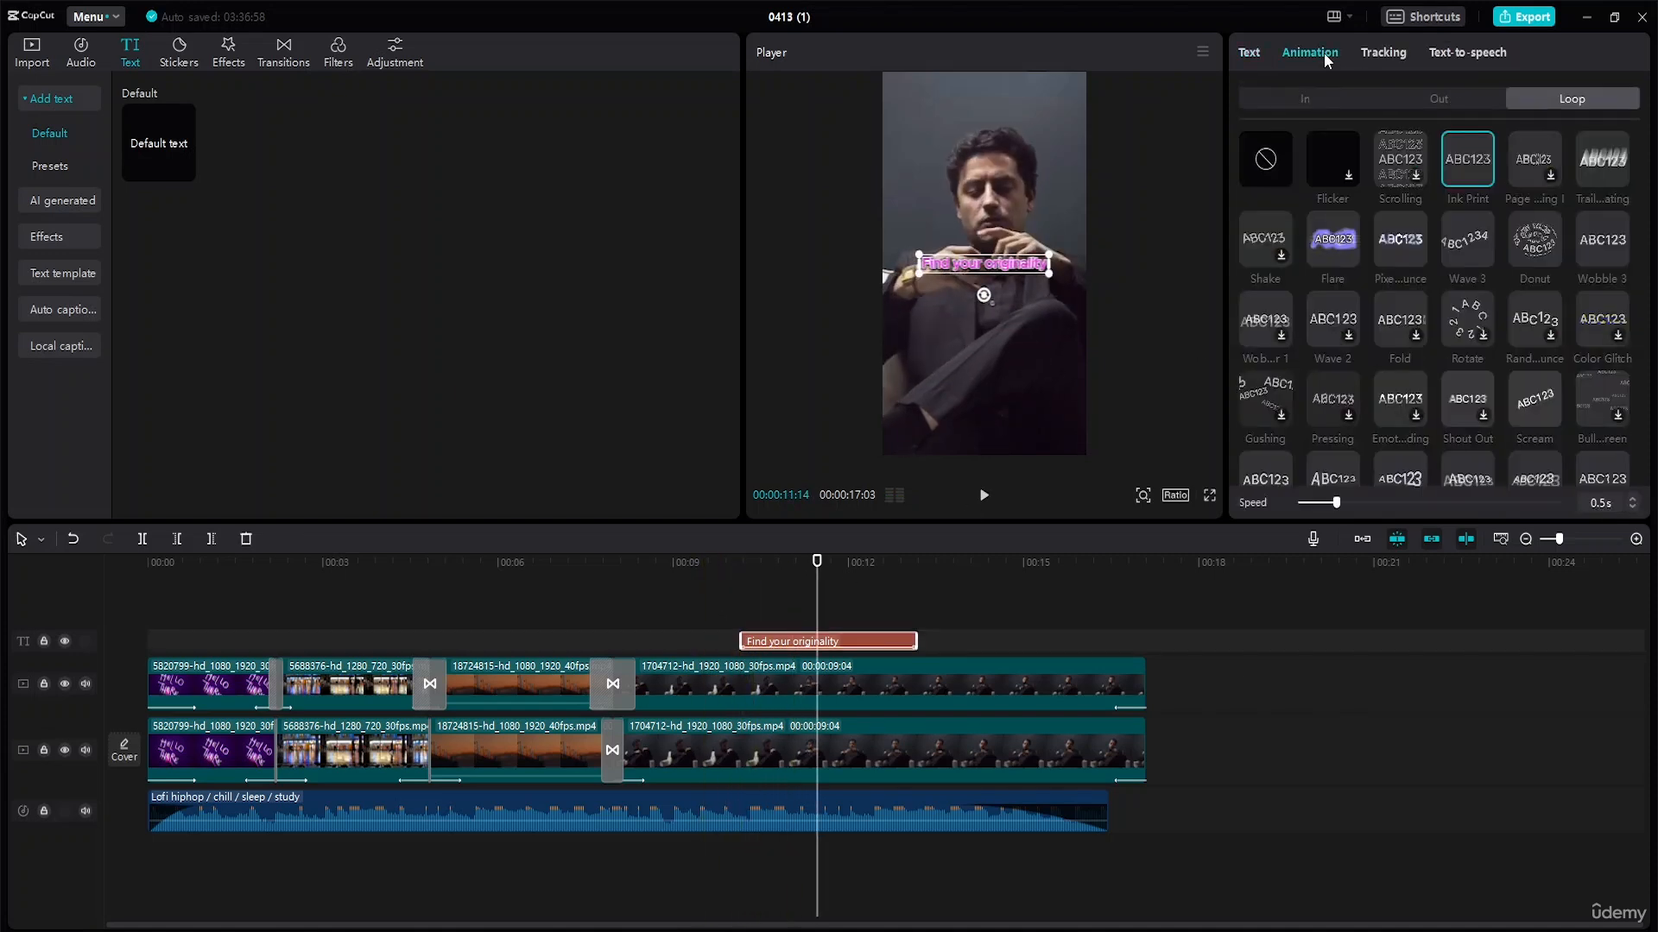
{"action": "left_click", "coordinate": [1330, 91]}
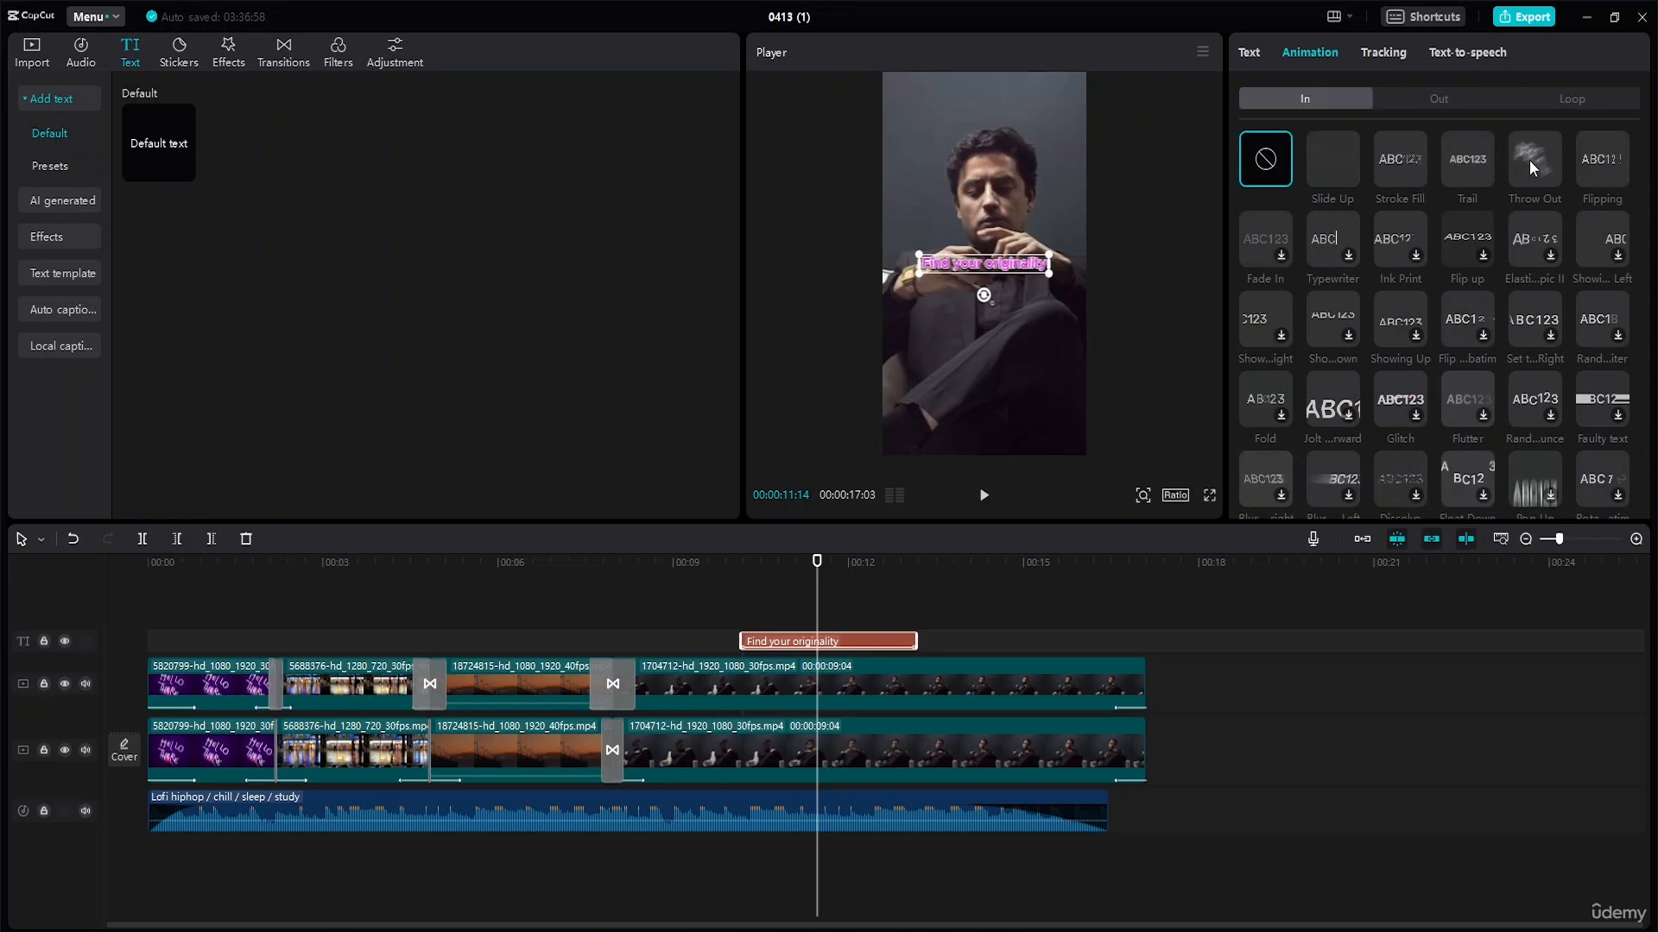
{"action": "left_click", "coordinate": [1606, 159]}
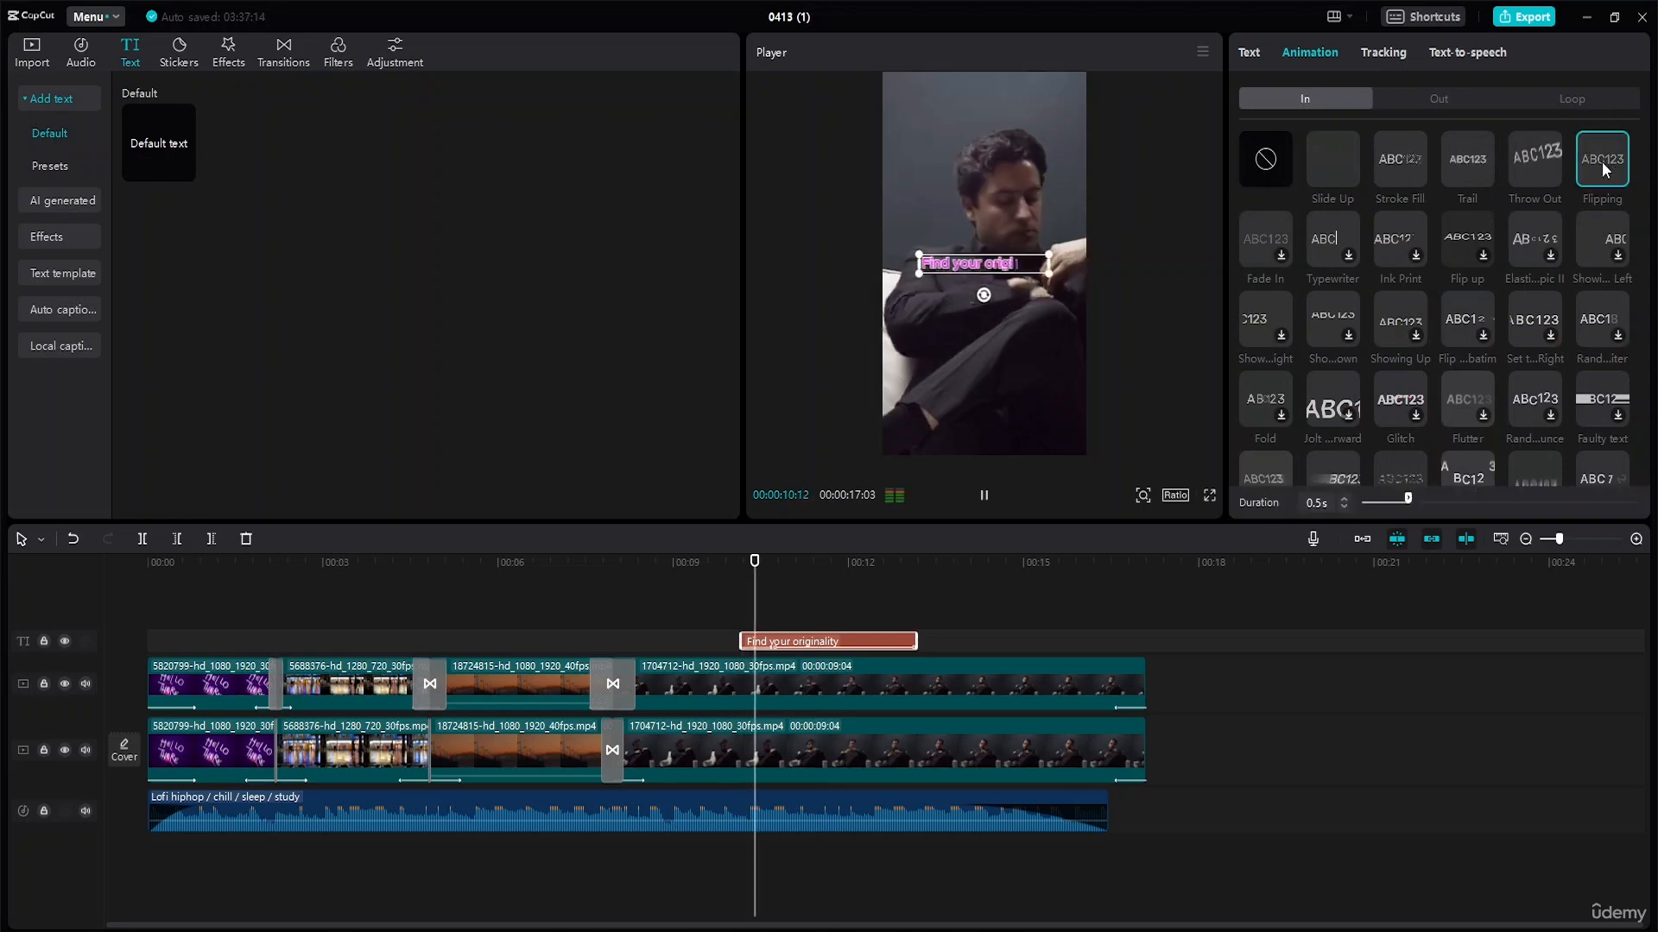
{"action": "left_click", "coordinate": [1396, 169]}
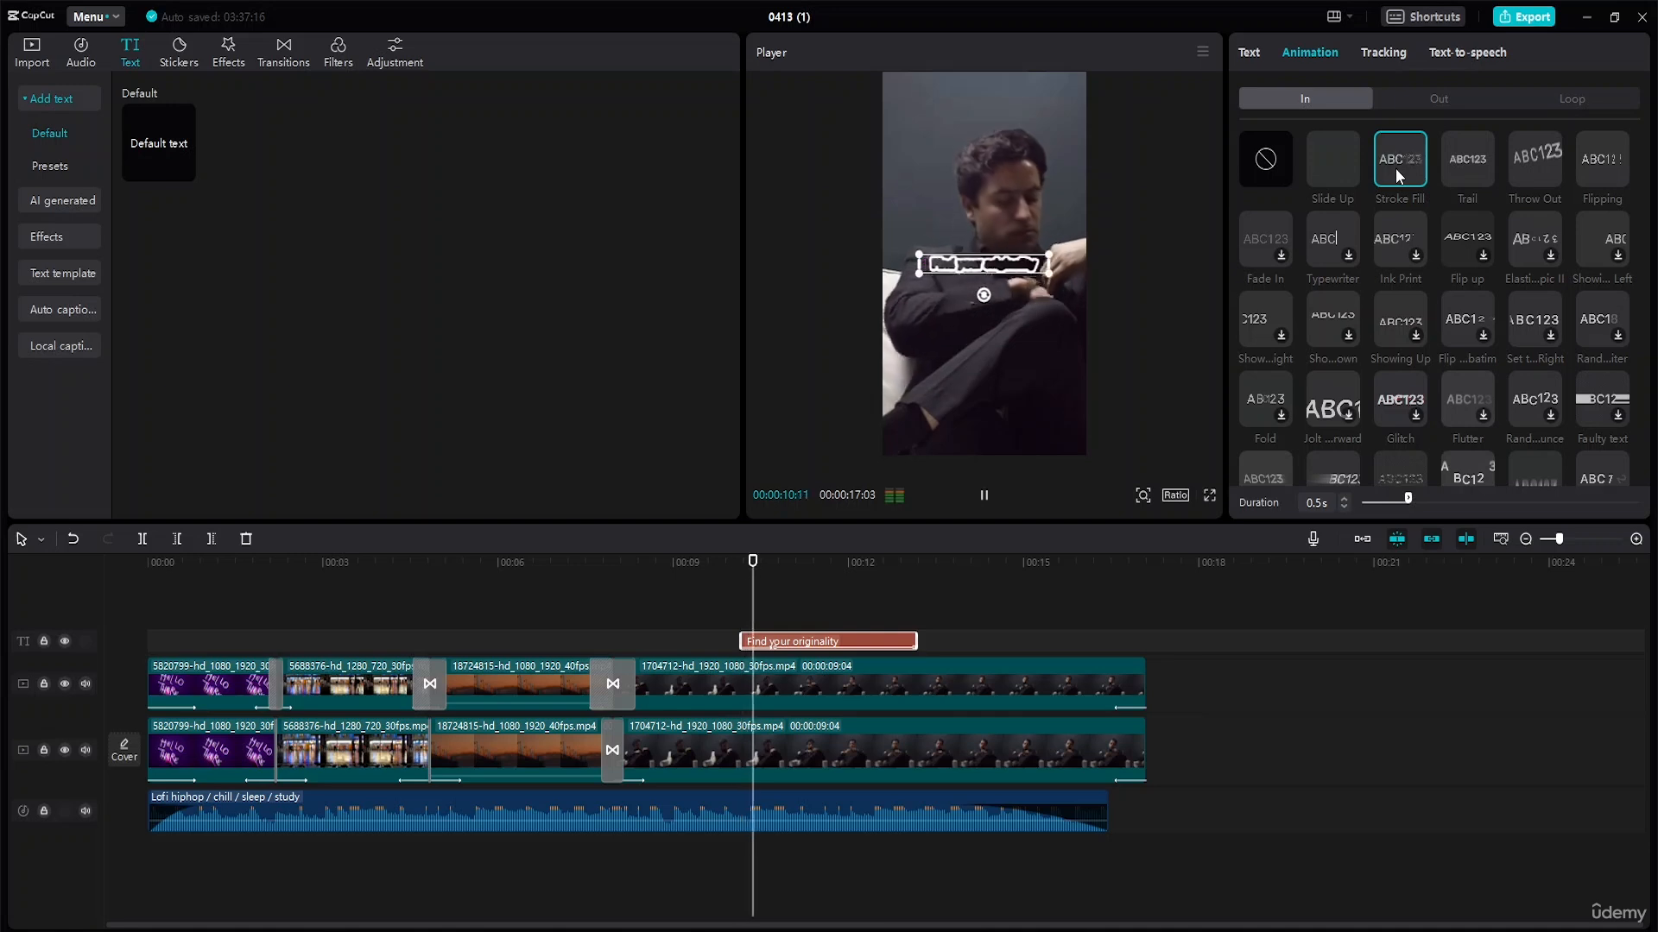
{"action": "left_click", "coordinate": [1330, 313]}
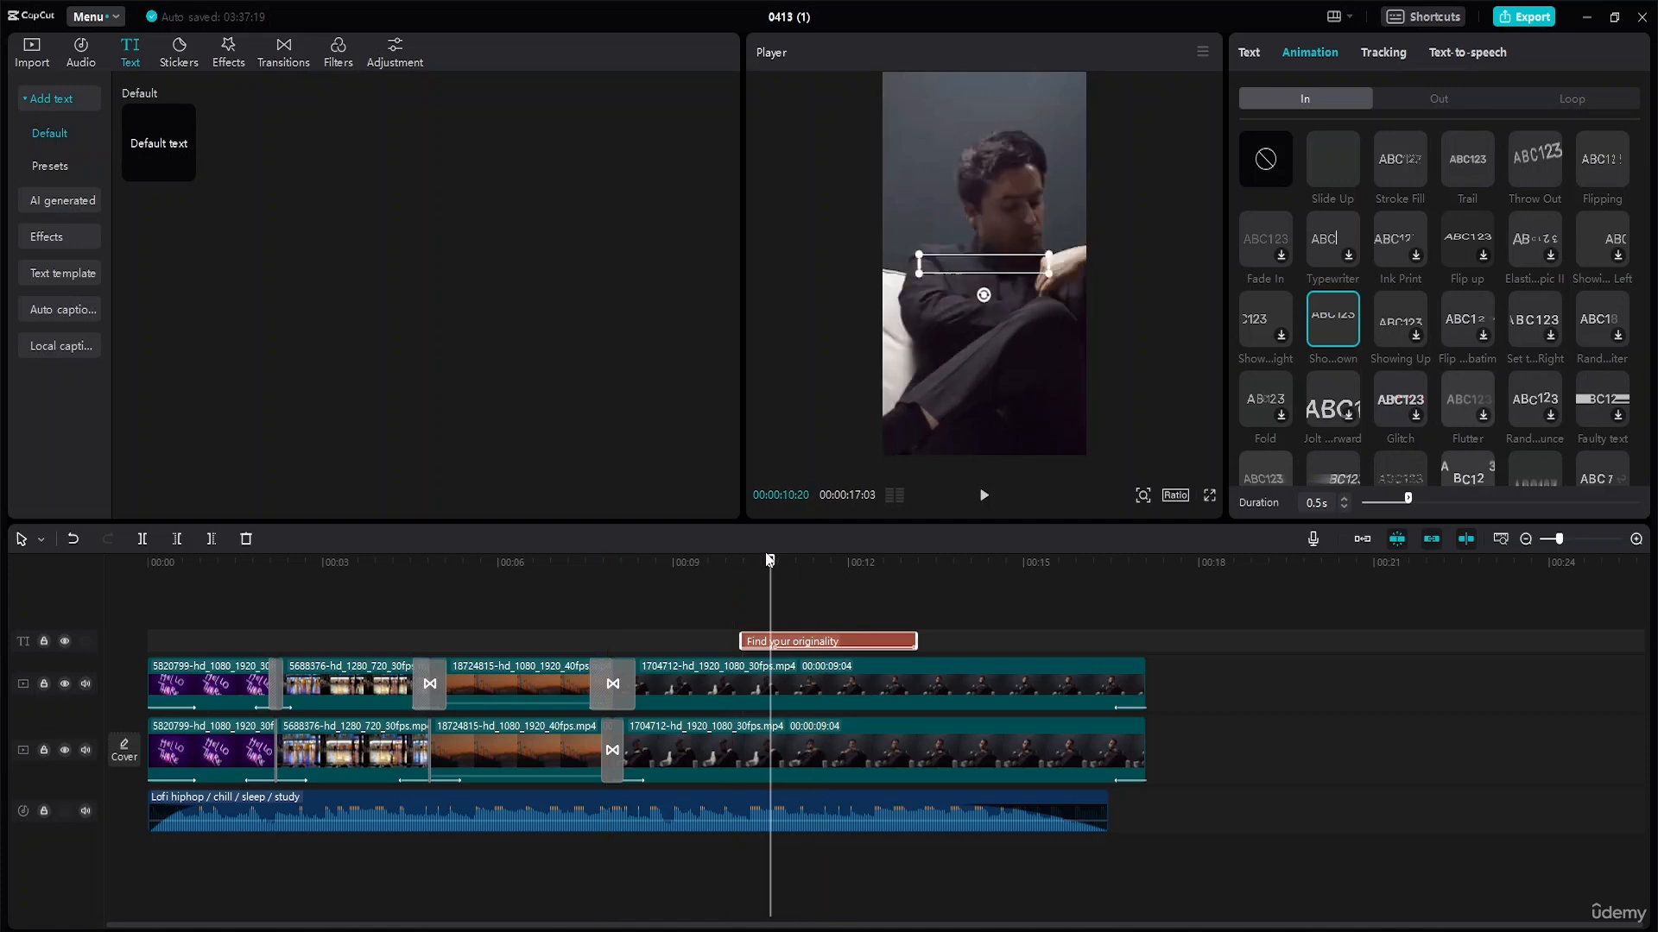
Step: Play the whole video from the start to check the transitions, music and animated title
{"action": "left_click", "coordinate": [217, 587]}
{"action": "left_click_drag", "start_coordinate": [216, 587], "coordinate": [115, 576]}
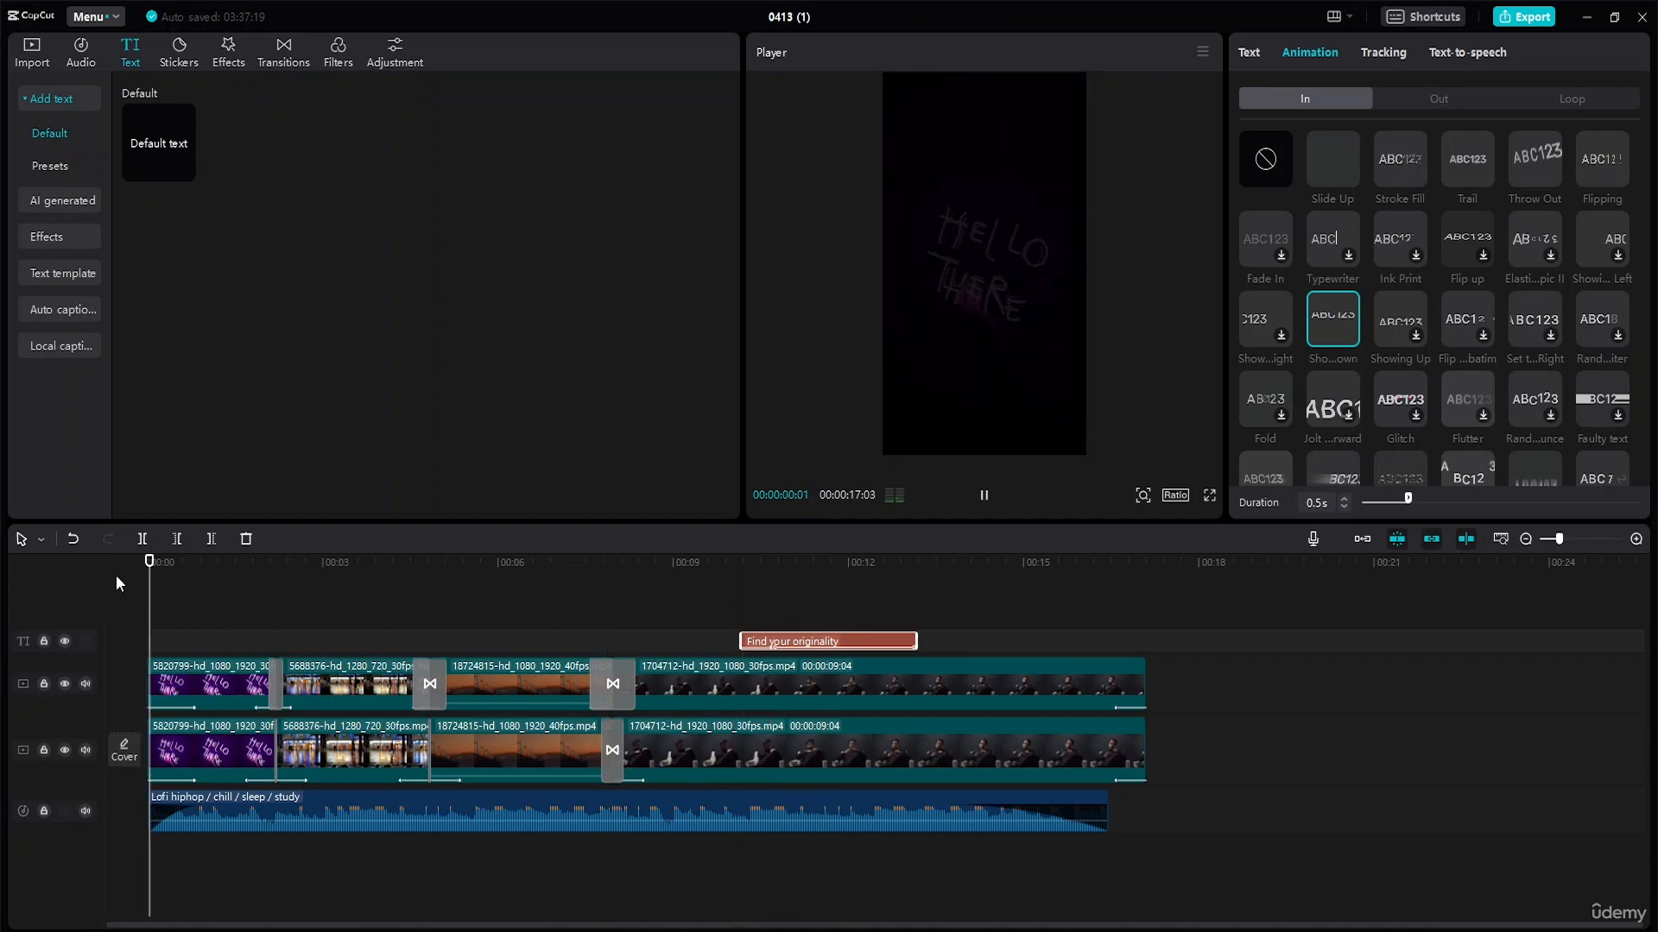
{"action": "key", "text": "space"}
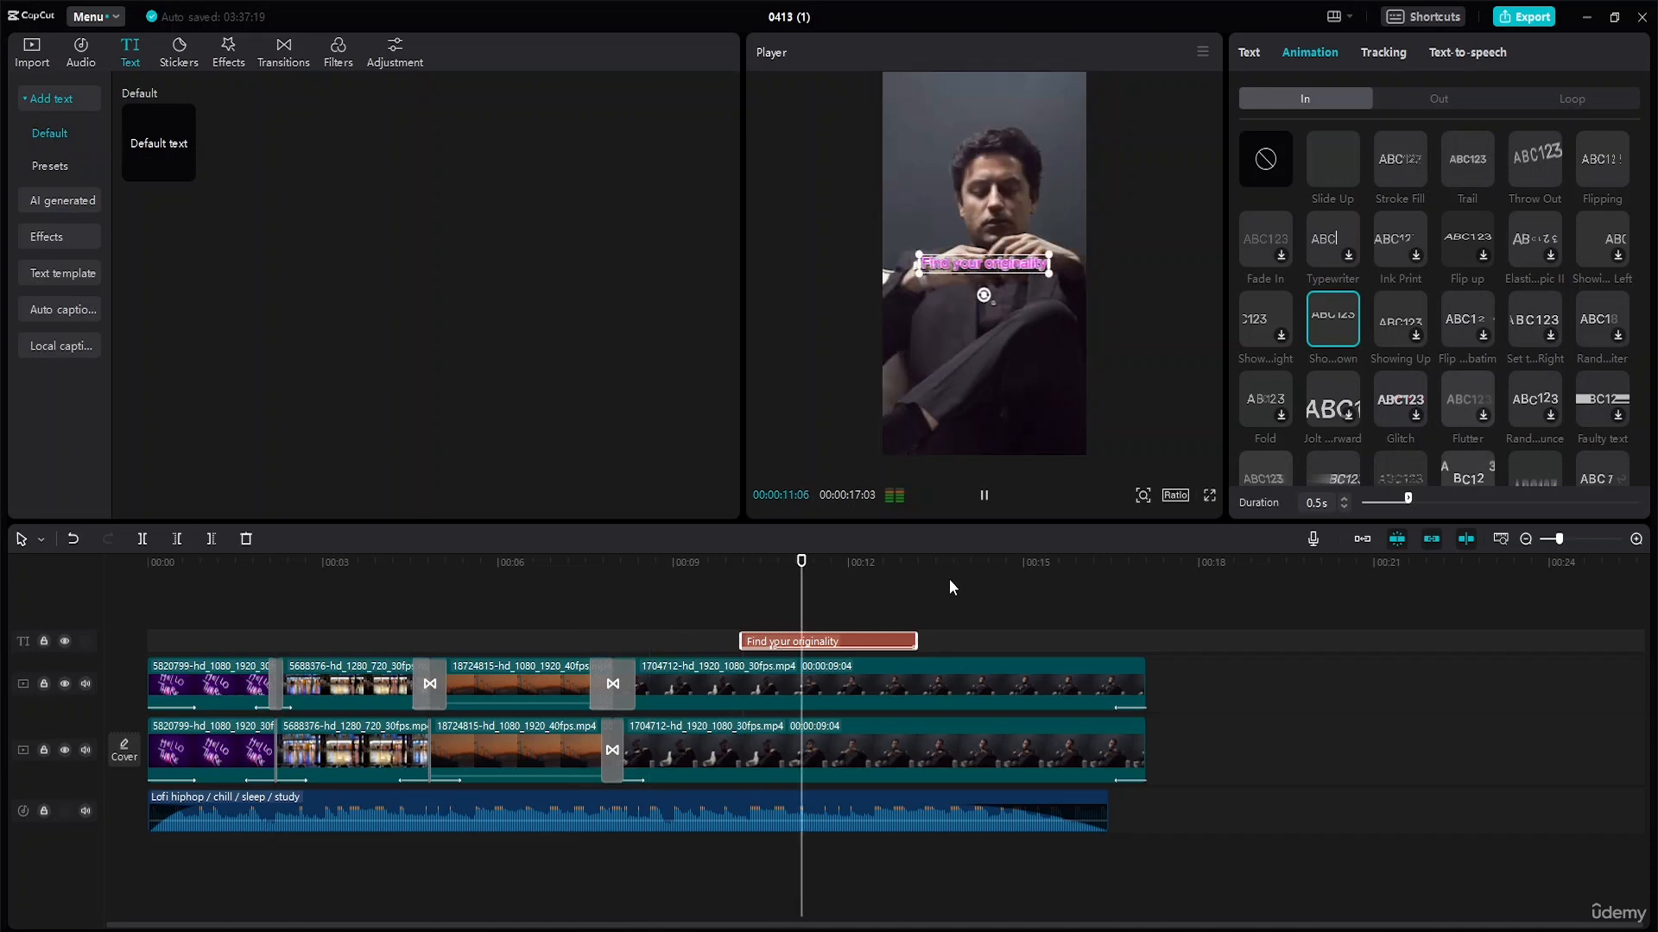
{"action": "left_click", "coordinate": [810, 348]}
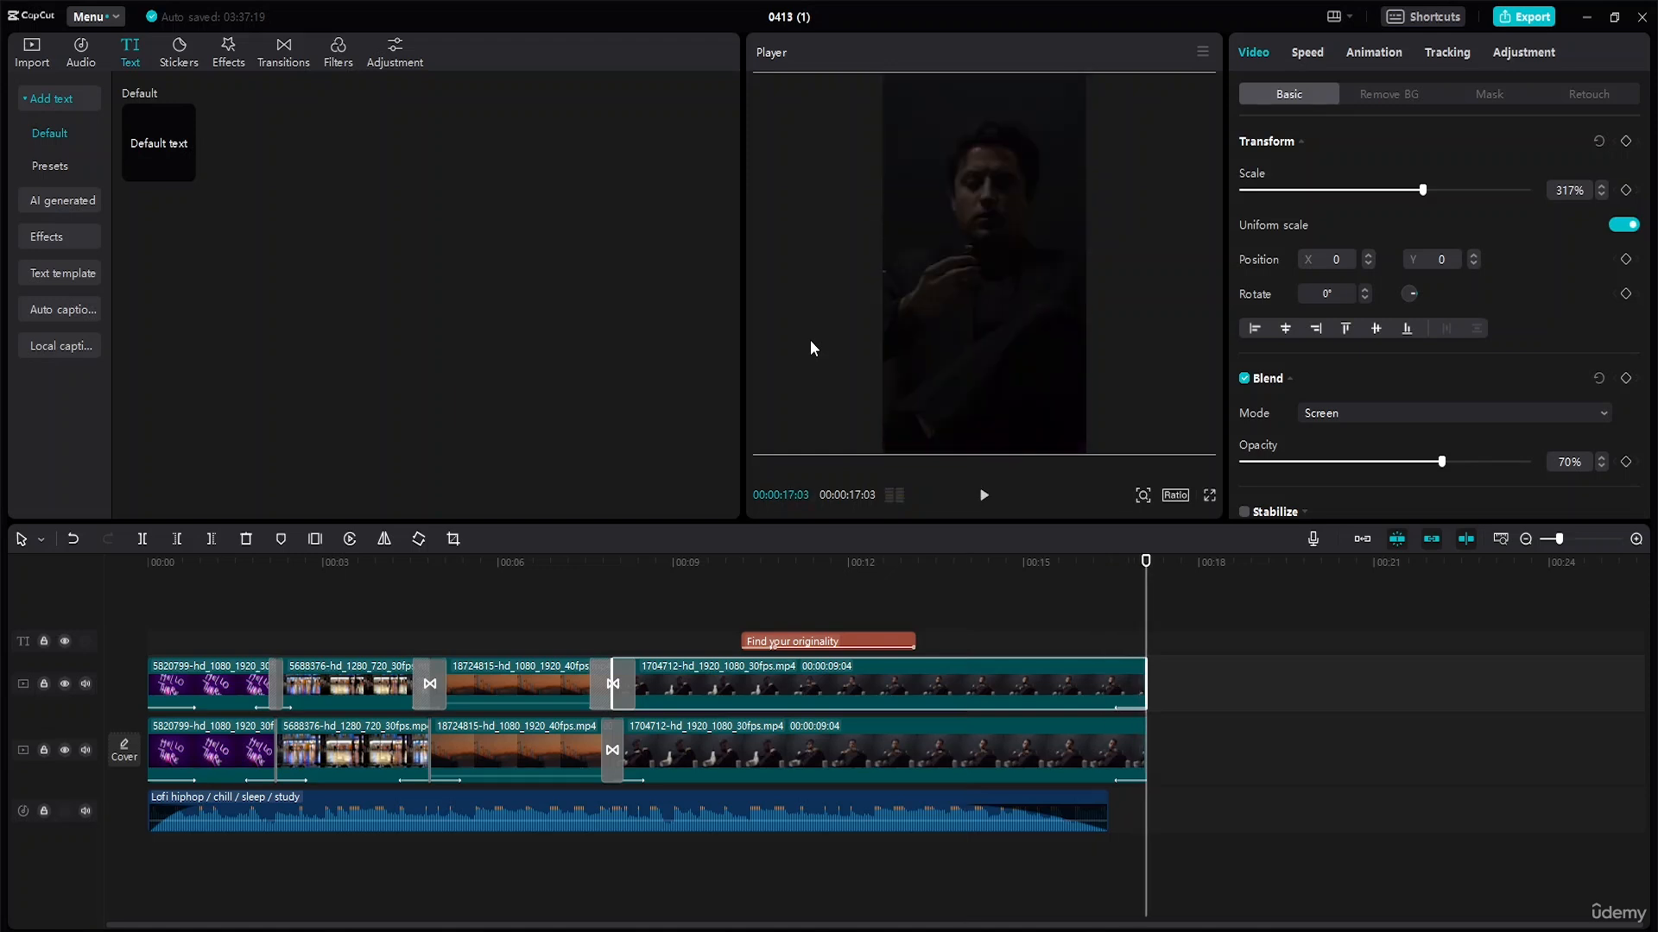
Step: Trim the ends of the upper and lower 1704712 clips at 00:00:16:14 to match the end of the music
{"action": "key", "text": "Home"}
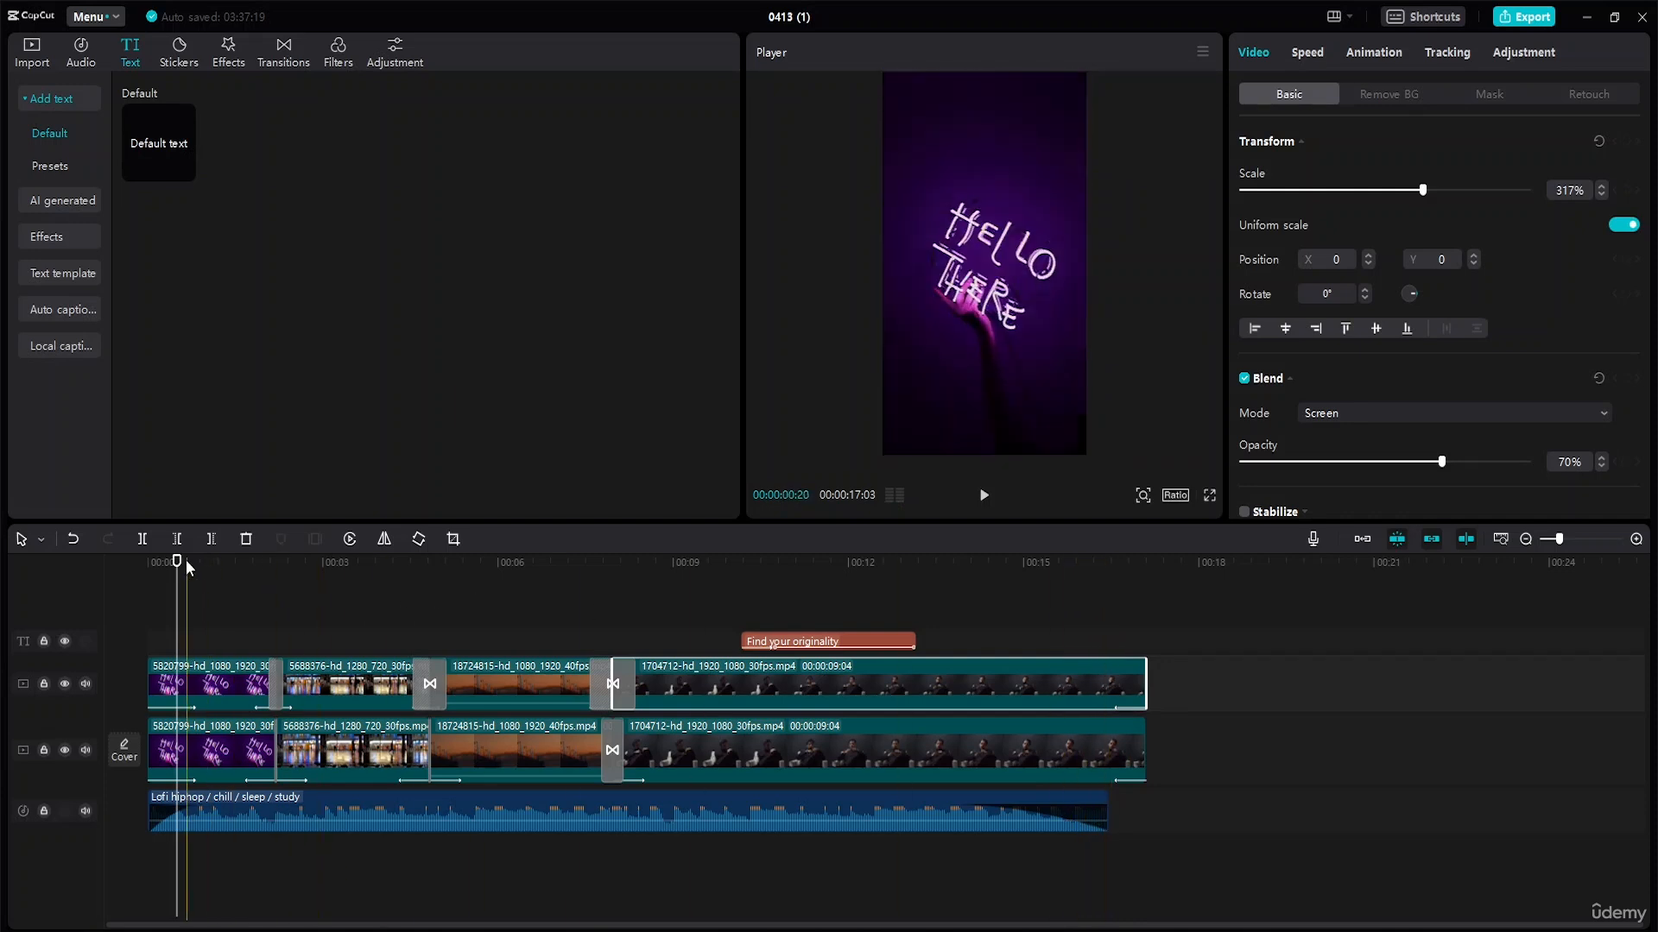
{"action": "left_click", "coordinate": [469, 571]}
{"action": "left_click_drag", "start_coordinate": [616, 579], "coordinate": [1108, 613]}
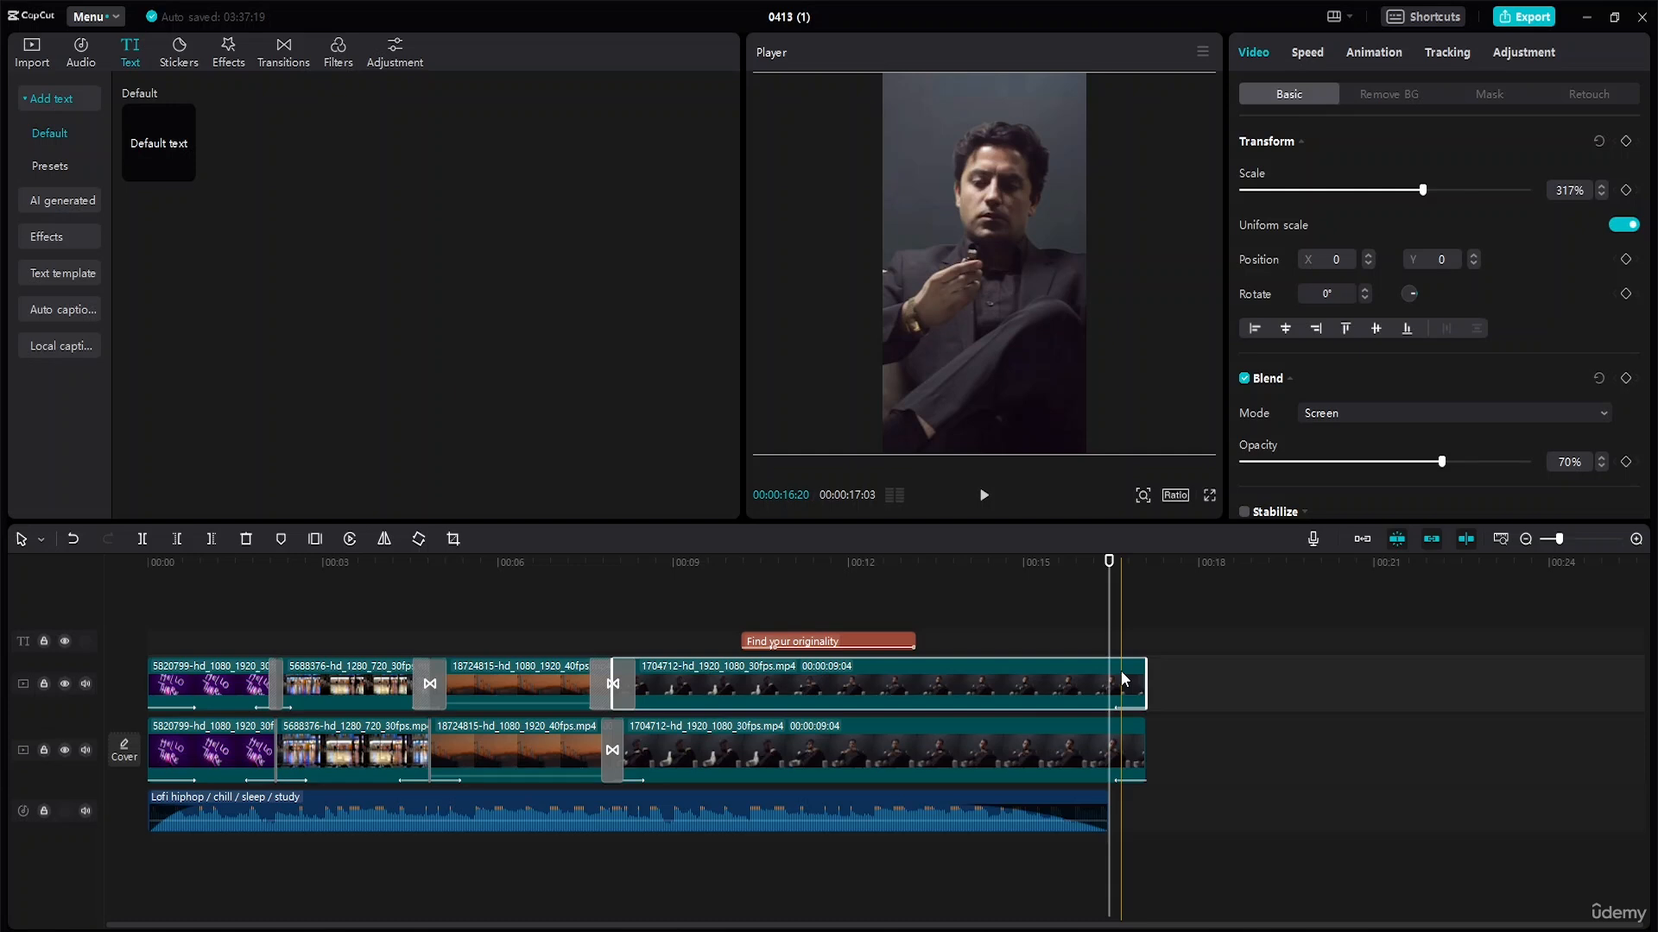
{"action": "left_click", "coordinate": [218, 544]}
{"action": "left_click", "coordinate": [1132, 754]}
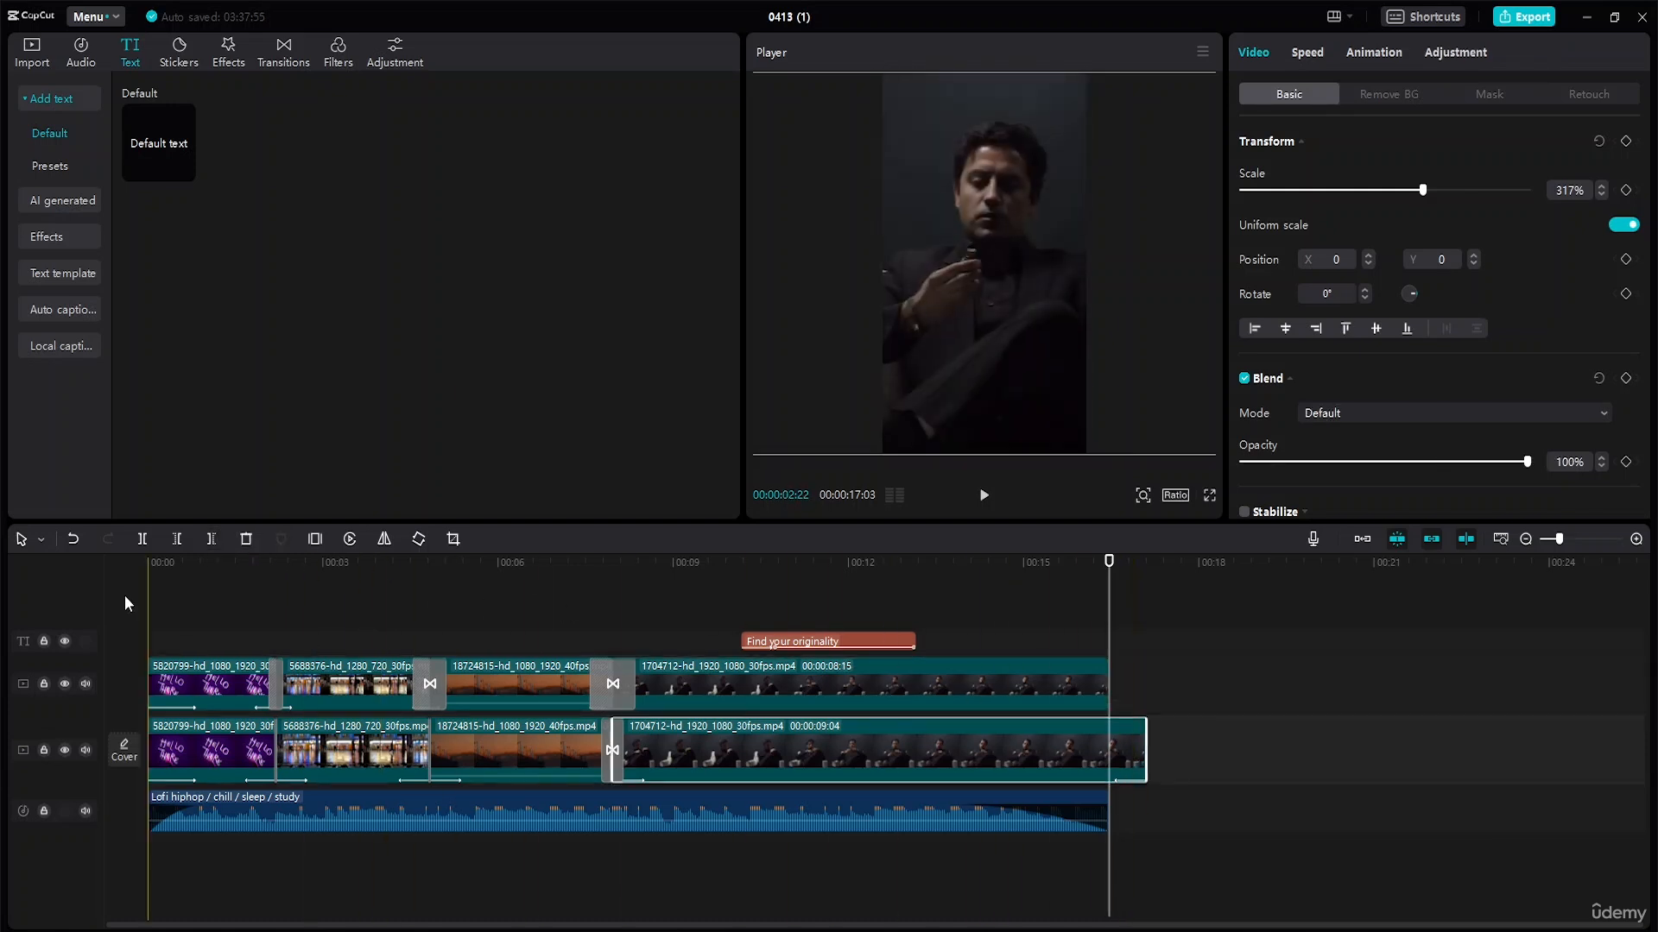
{"action": "left_click", "coordinate": [215, 542]}
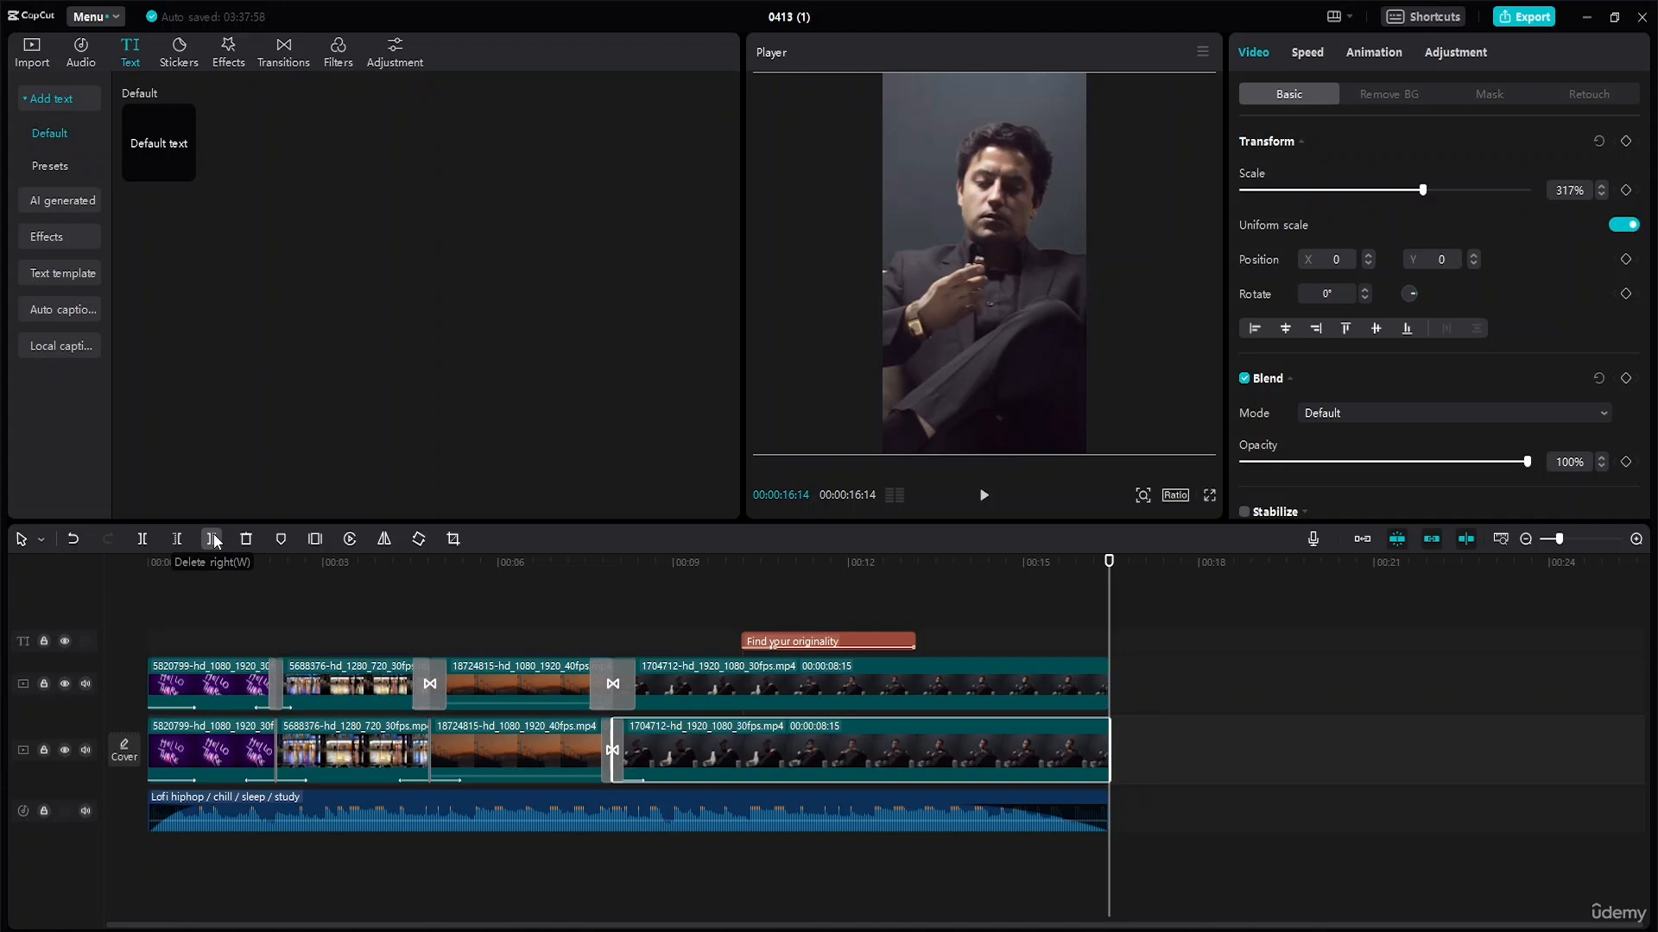